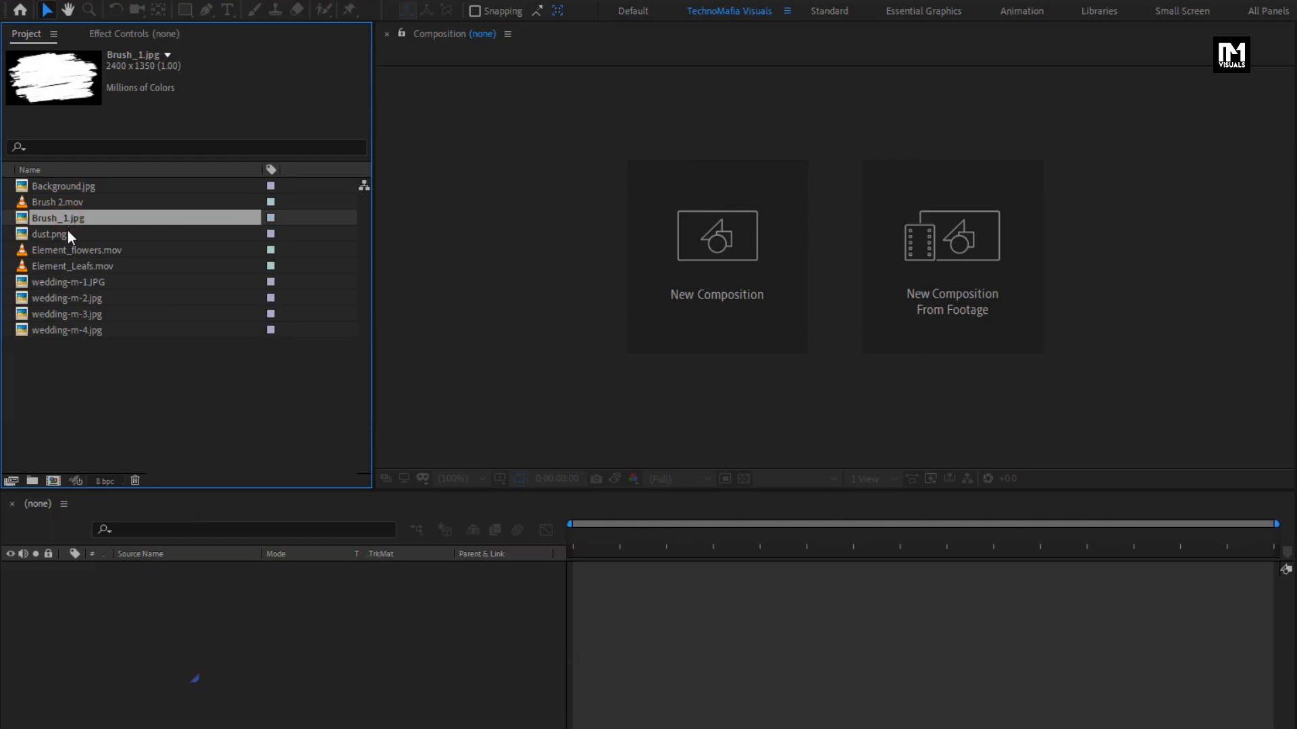
pyautogui.click(68, 234)
pyautogui.click(68, 249)
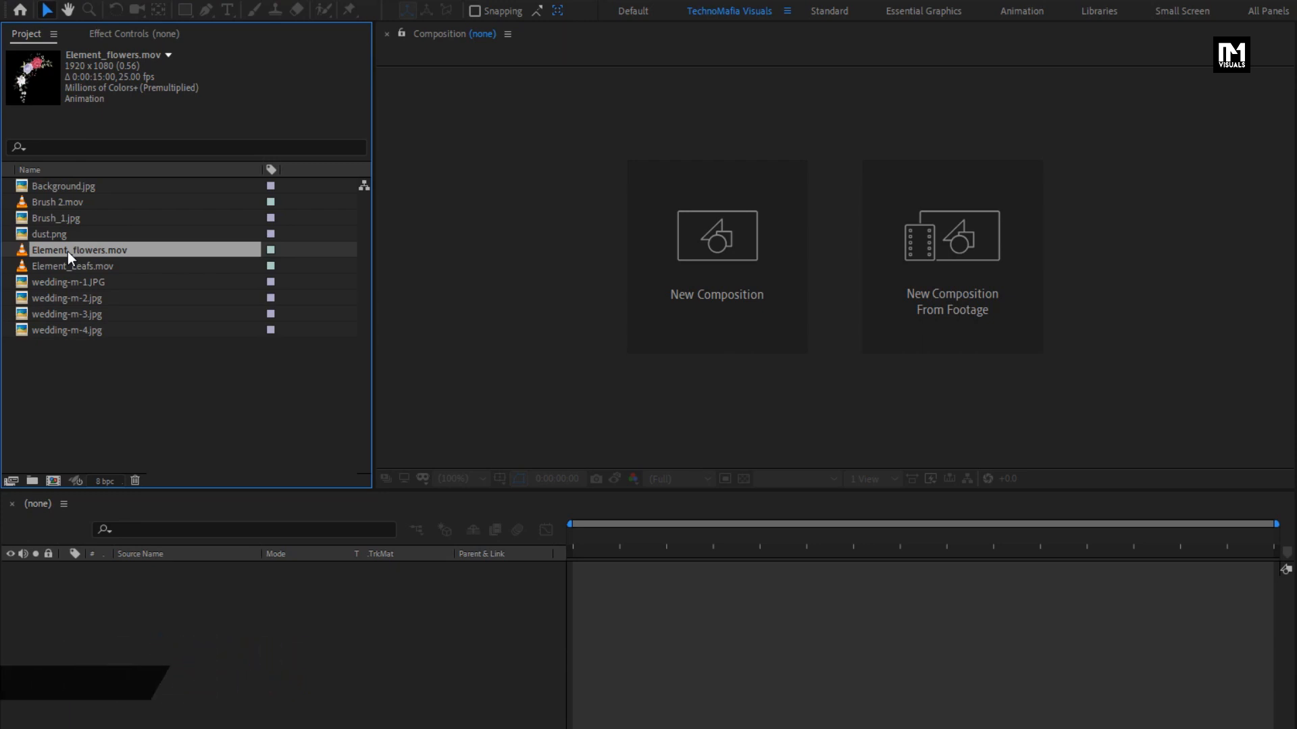
# Step: Create a 1080p HD, 30 fps composition named Slide_1 with a duration of 0:00:05:00
pyautogui.click(655, 244)
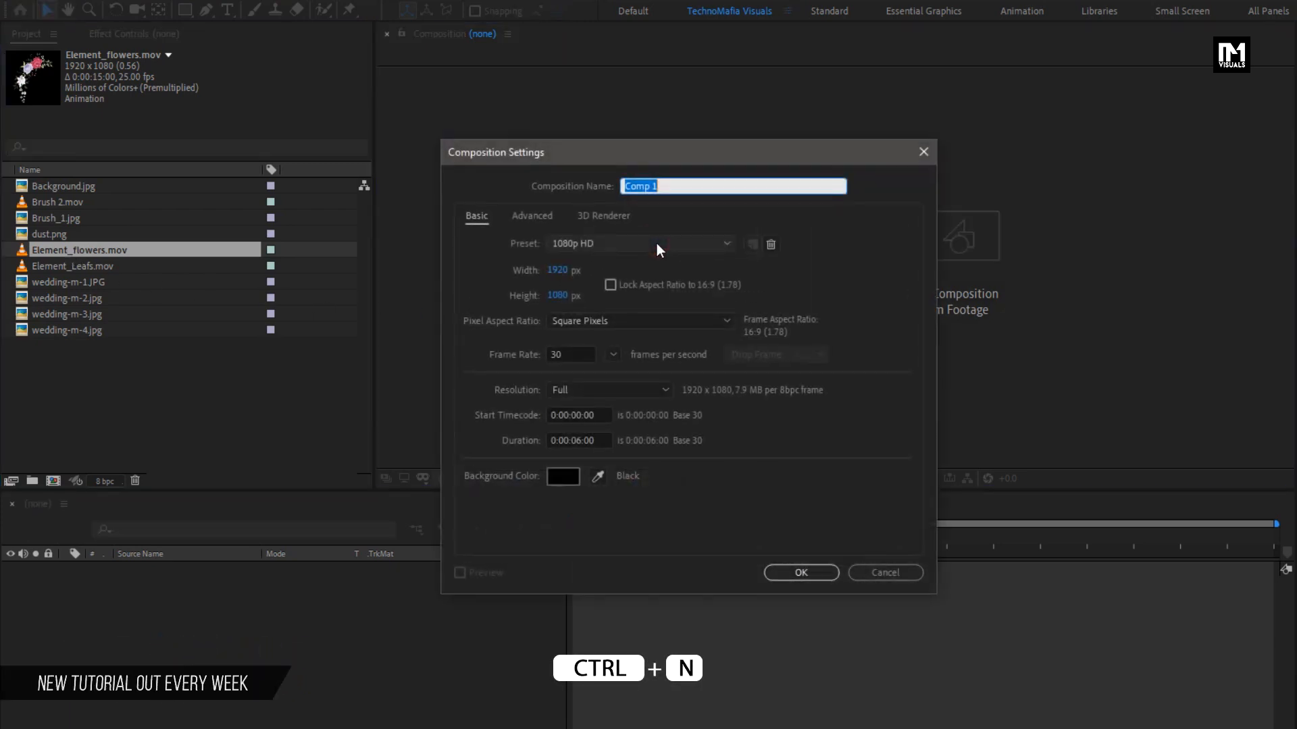
pyautogui.write('Slide_1')
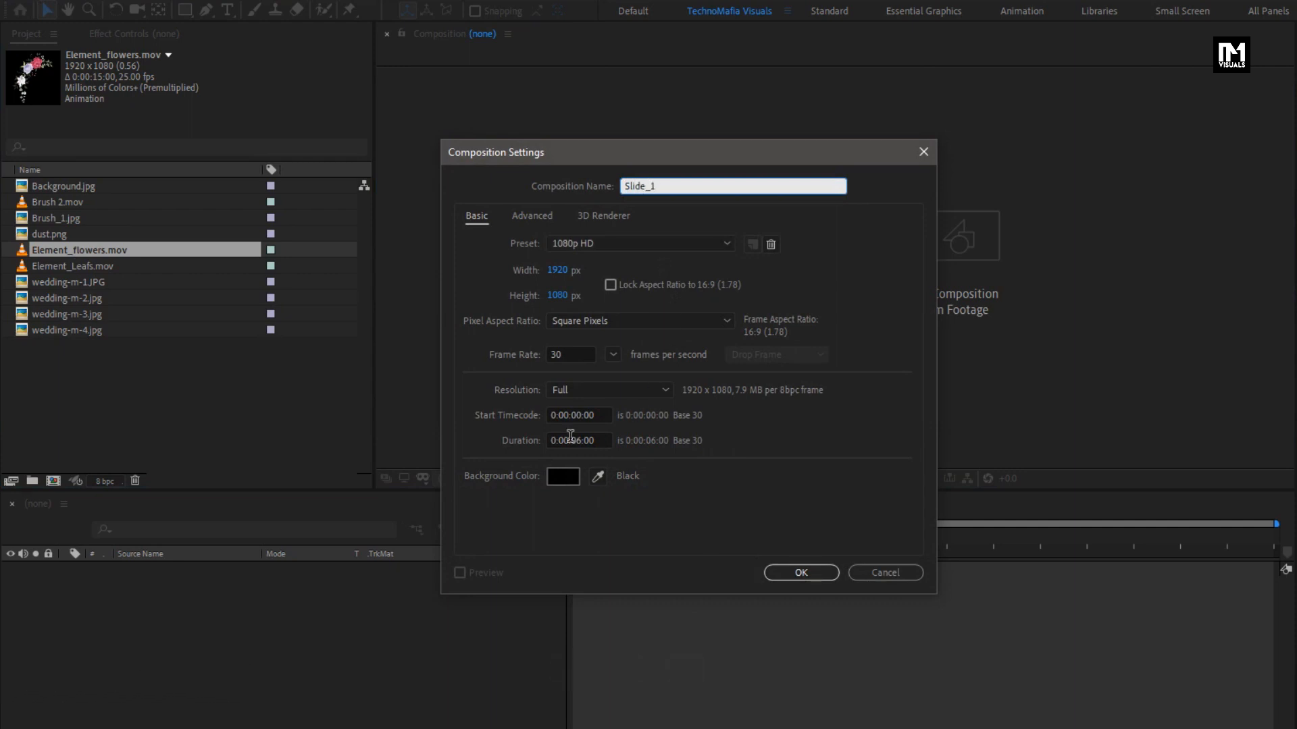
pyautogui.click(582, 443)
pyautogui.press('BackSpace')
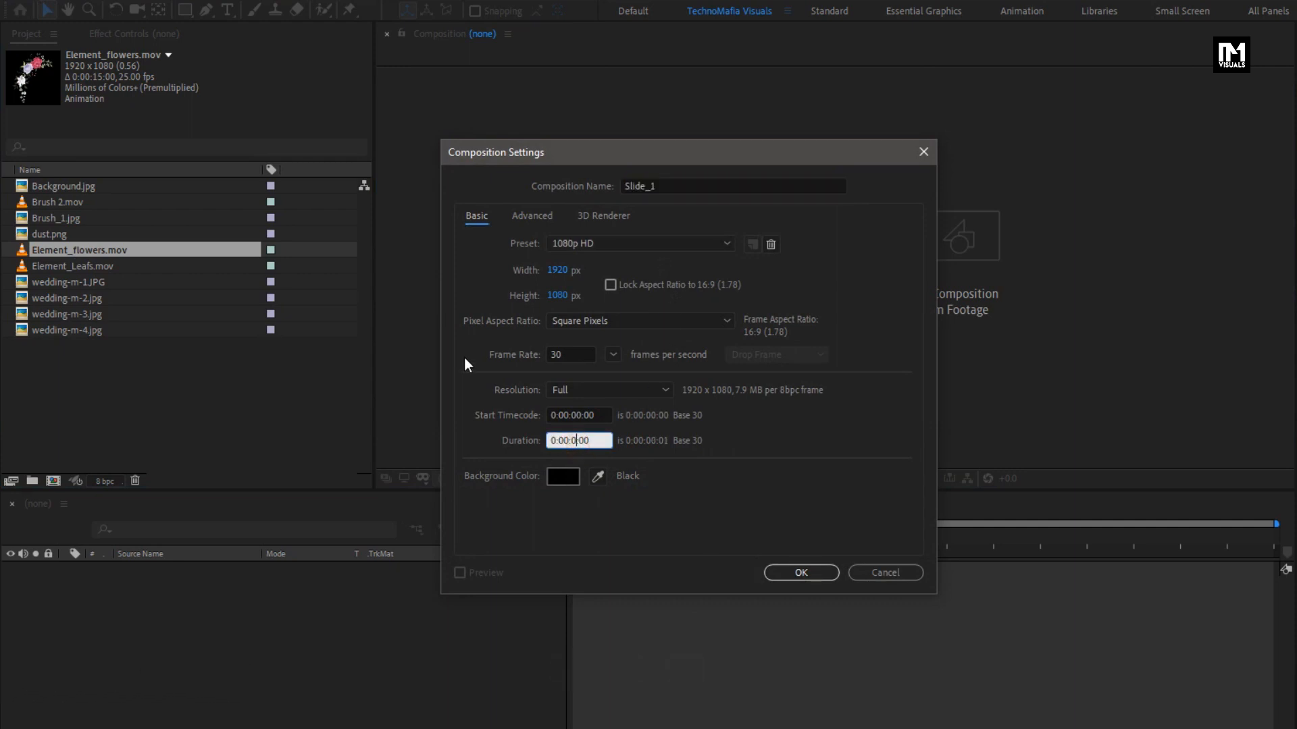
pyautogui.write('5')
pyautogui.click(775, 574)
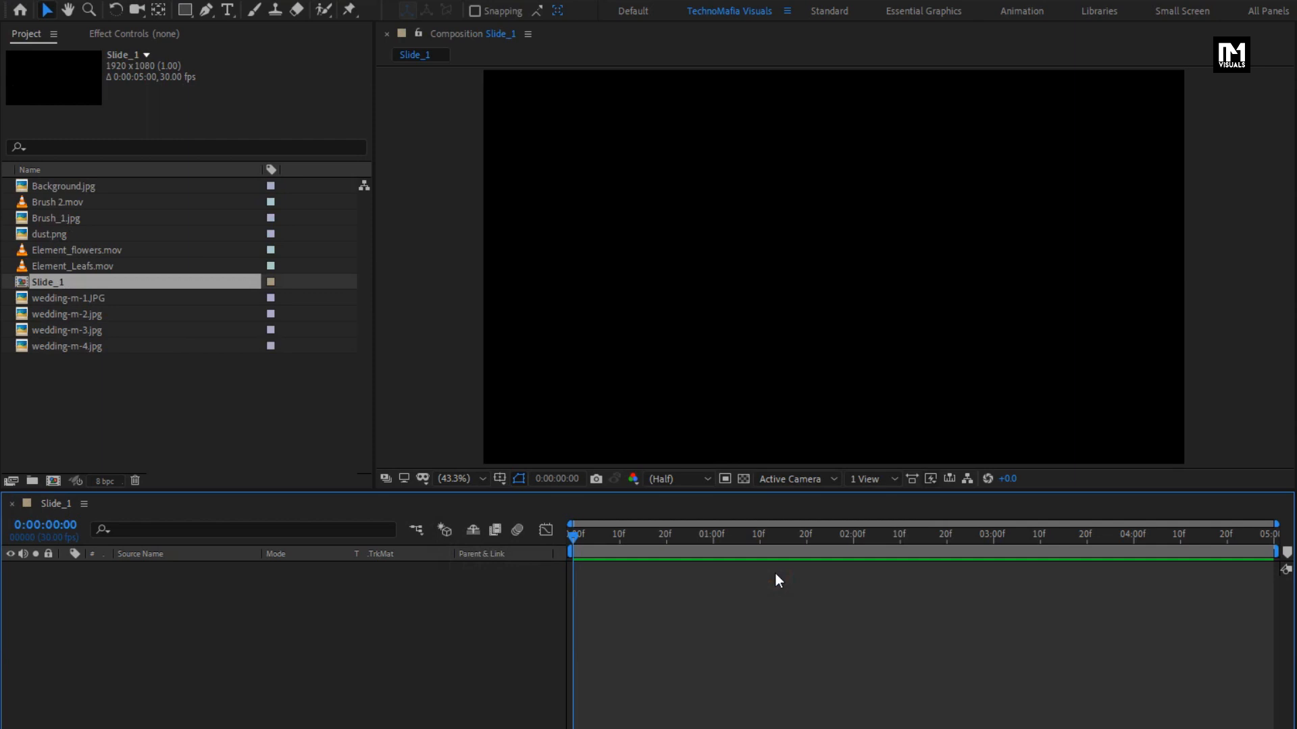
# Step: Add Background.jpg to the Slide_1 composition as its first layer
pyautogui.click(94, 190)
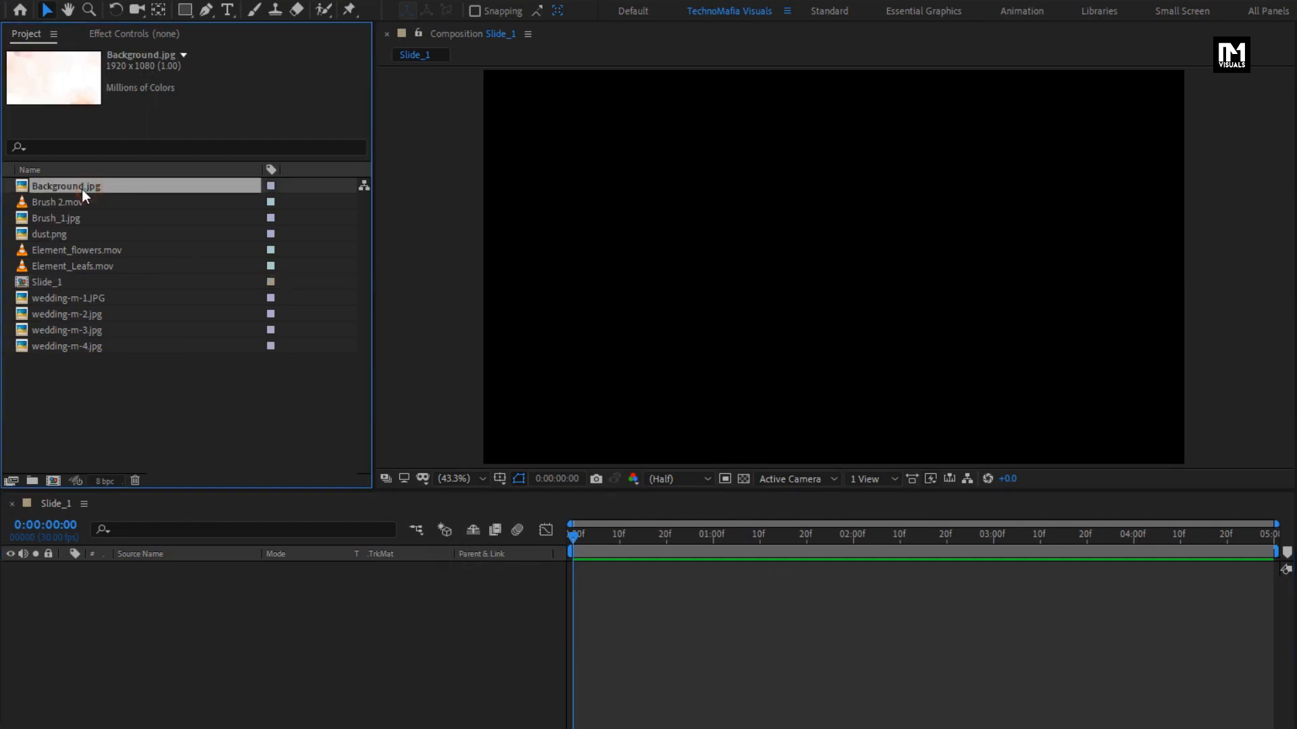
pyautogui.moveTo(82, 189); pyautogui.dragTo(148, 623)
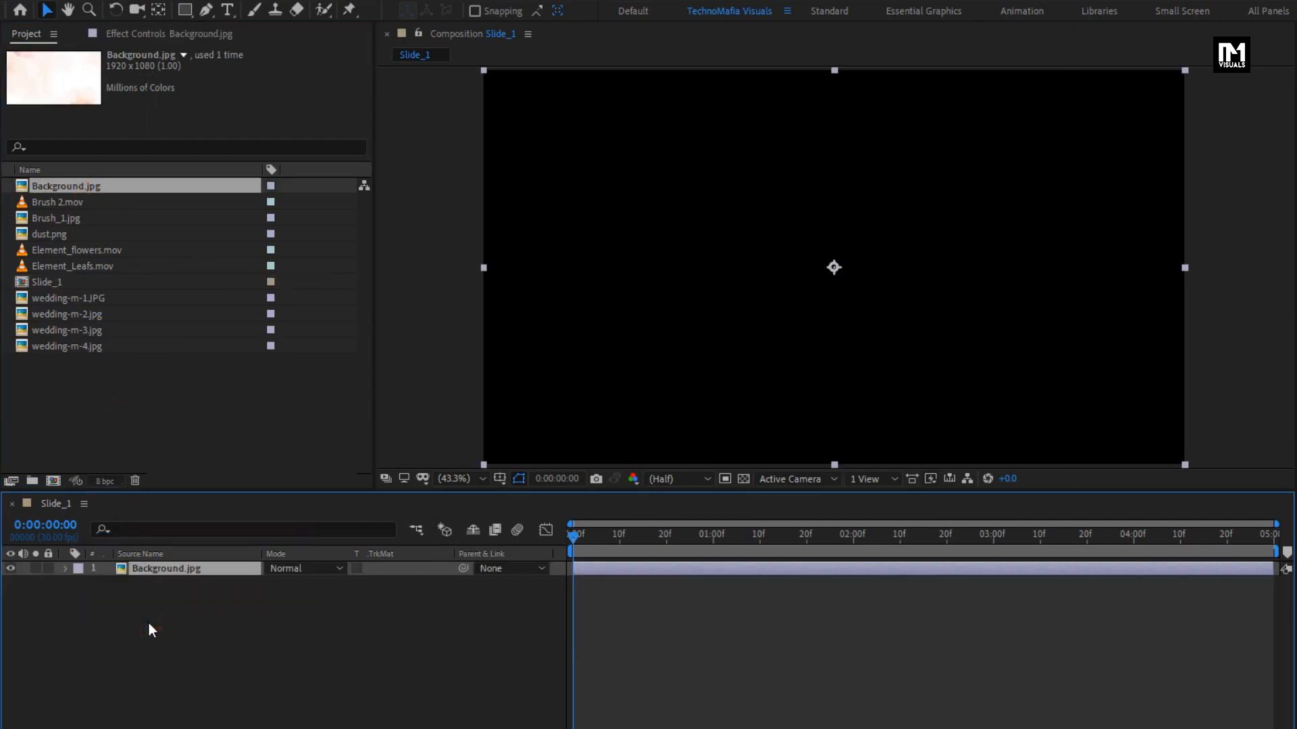
pyautogui.click(148, 622)
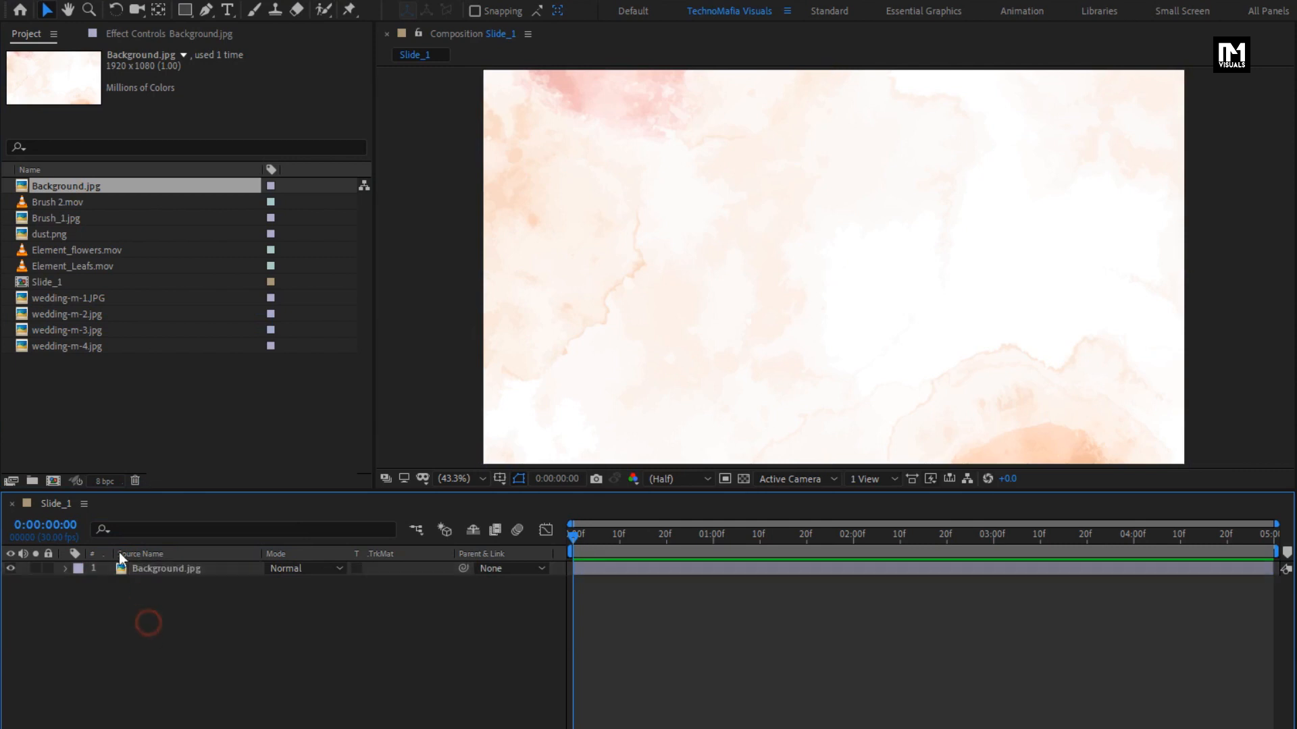
# Step: Add wedding-m-1.JPG above the background layer, scaled to 36% and shifted slightly down so the couple's heads fit in the frame
pyautogui.click(55, 312)
pyautogui.click(54, 302)
pyautogui.moveTo(63, 301); pyautogui.dragTo(203, 563)
pyautogui.press('s')
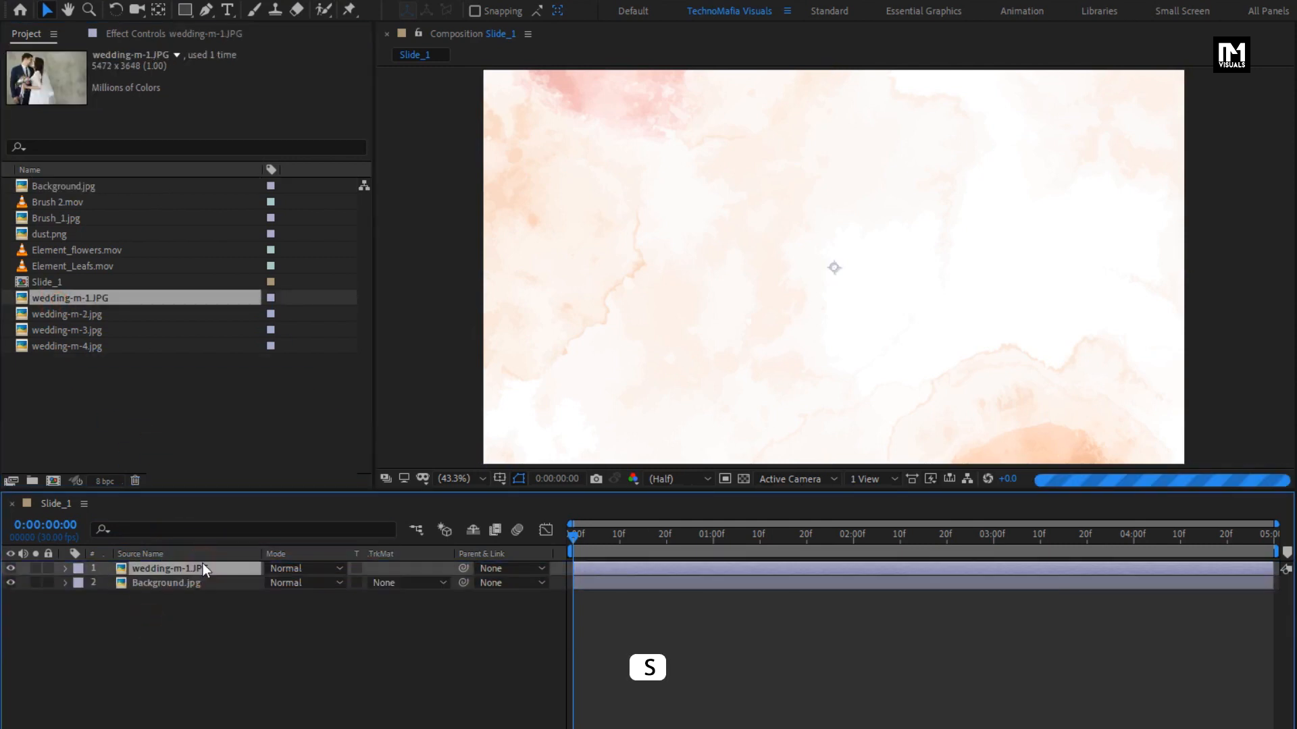
pyautogui.moveTo(324, 585); pyautogui.dragTo(282, 592)
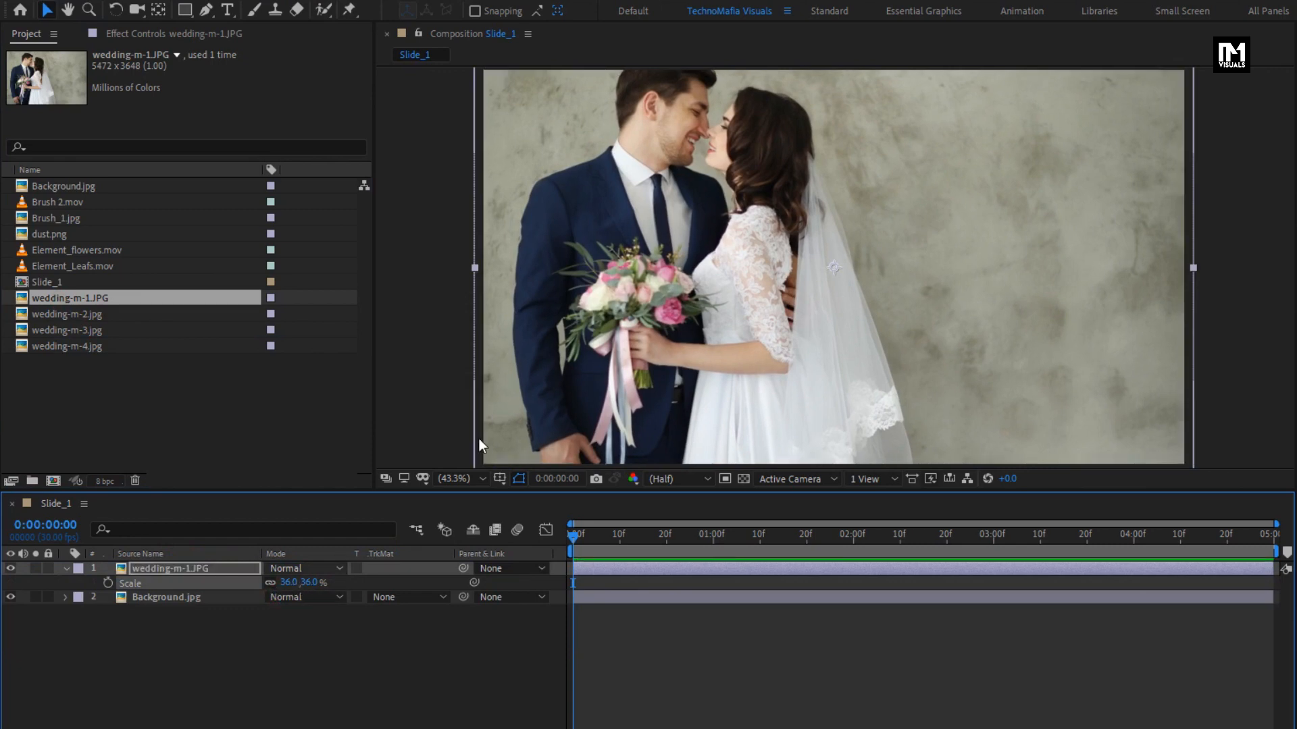
pyautogui.moveTo(610, 269)
pyautogui.mouseDown()
pyautogui.moveTo(610, 327)
pyautogui.moveTo(615, 284)
pyautogui.mouseUp()
# Step: Pre-compose the wedding-m-1.JPG layer as Media_1, moving all attributes into the new composition
pyautogui.rightClick(175, 572)
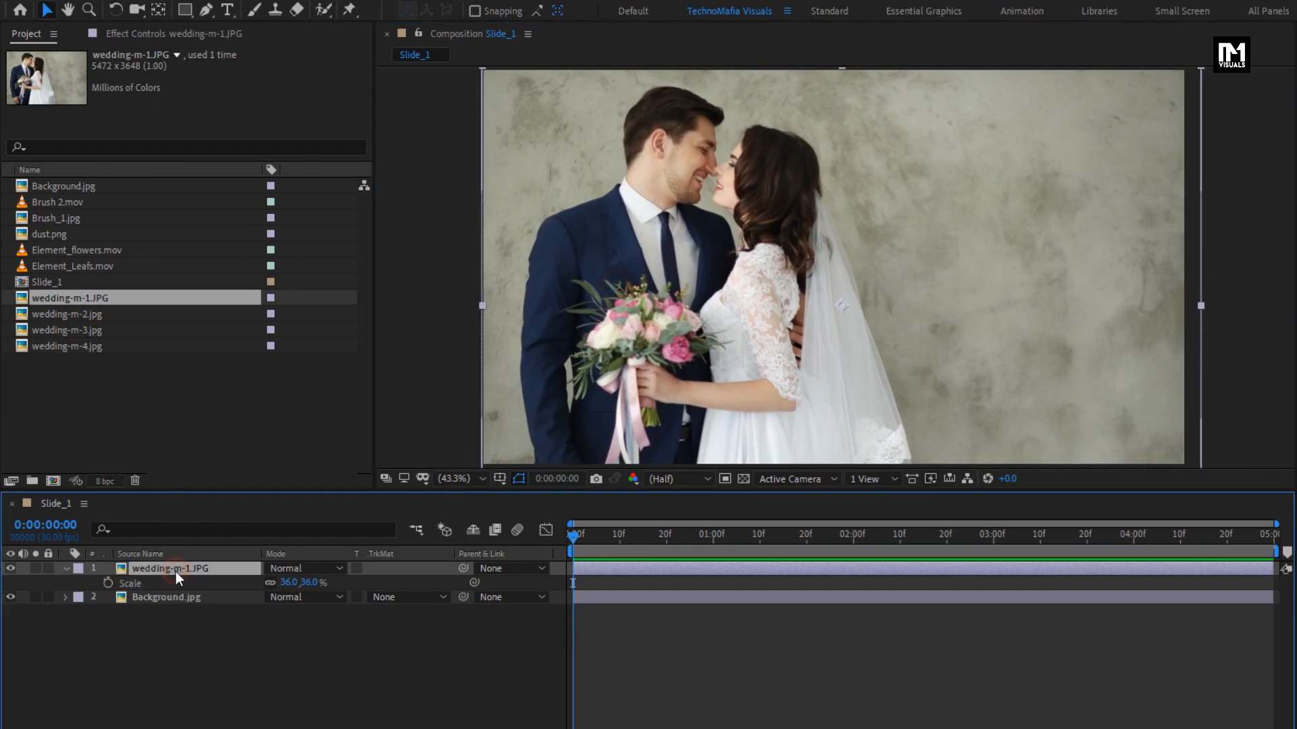
pyautogui.click(212, 500)
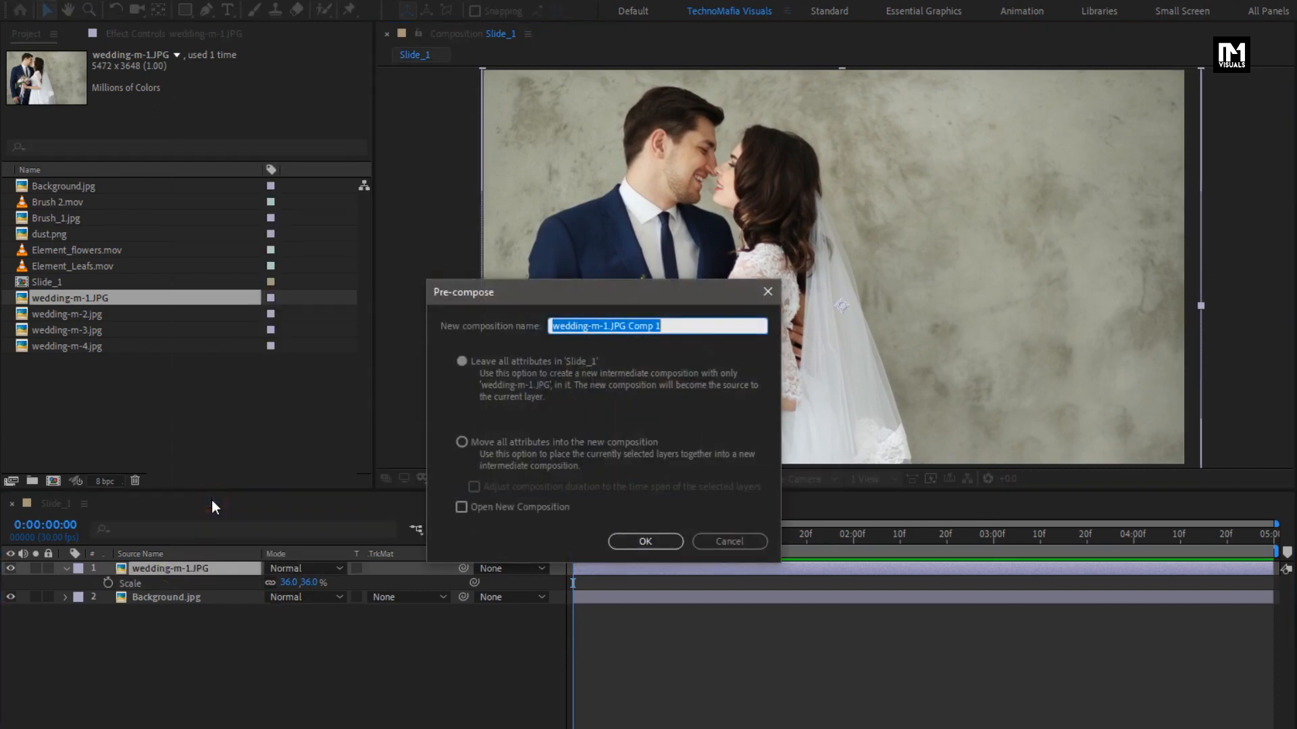
pyautogui.write('Media_1')
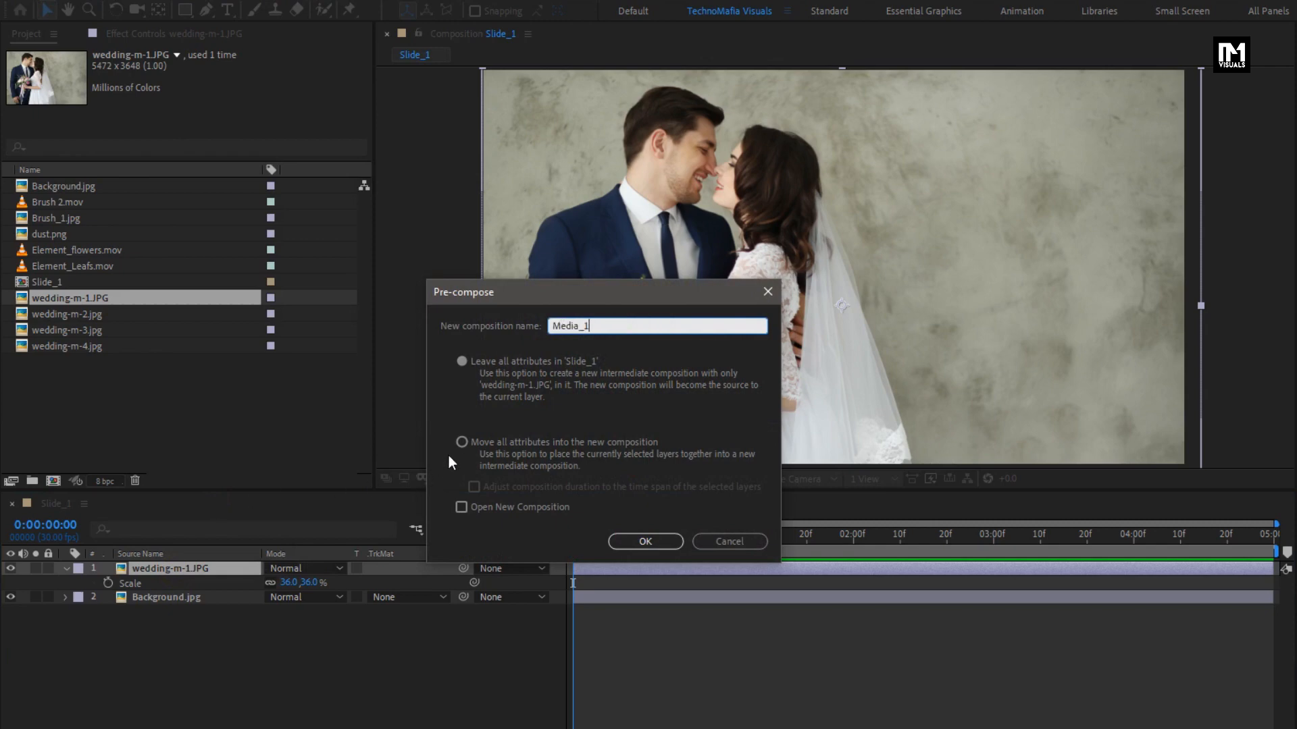
pyautogui.click(461, 443)
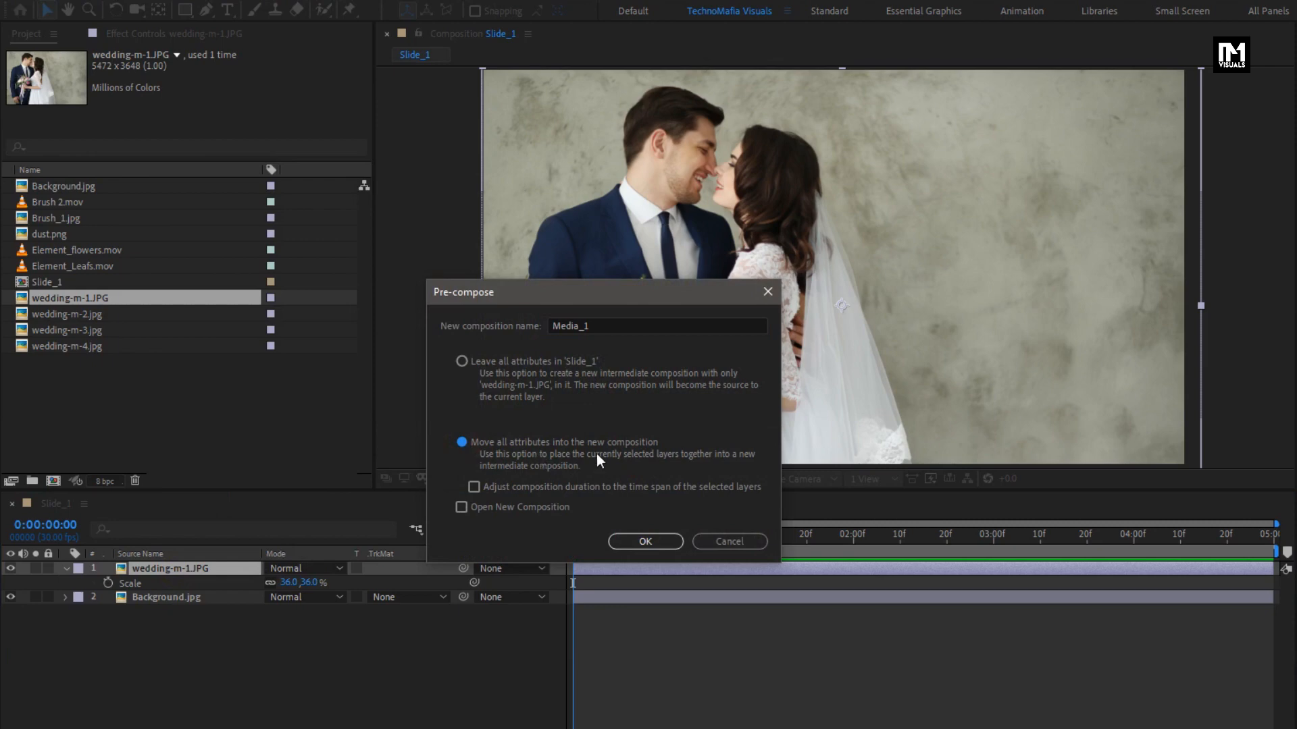
pyautogui.click(643, 542)
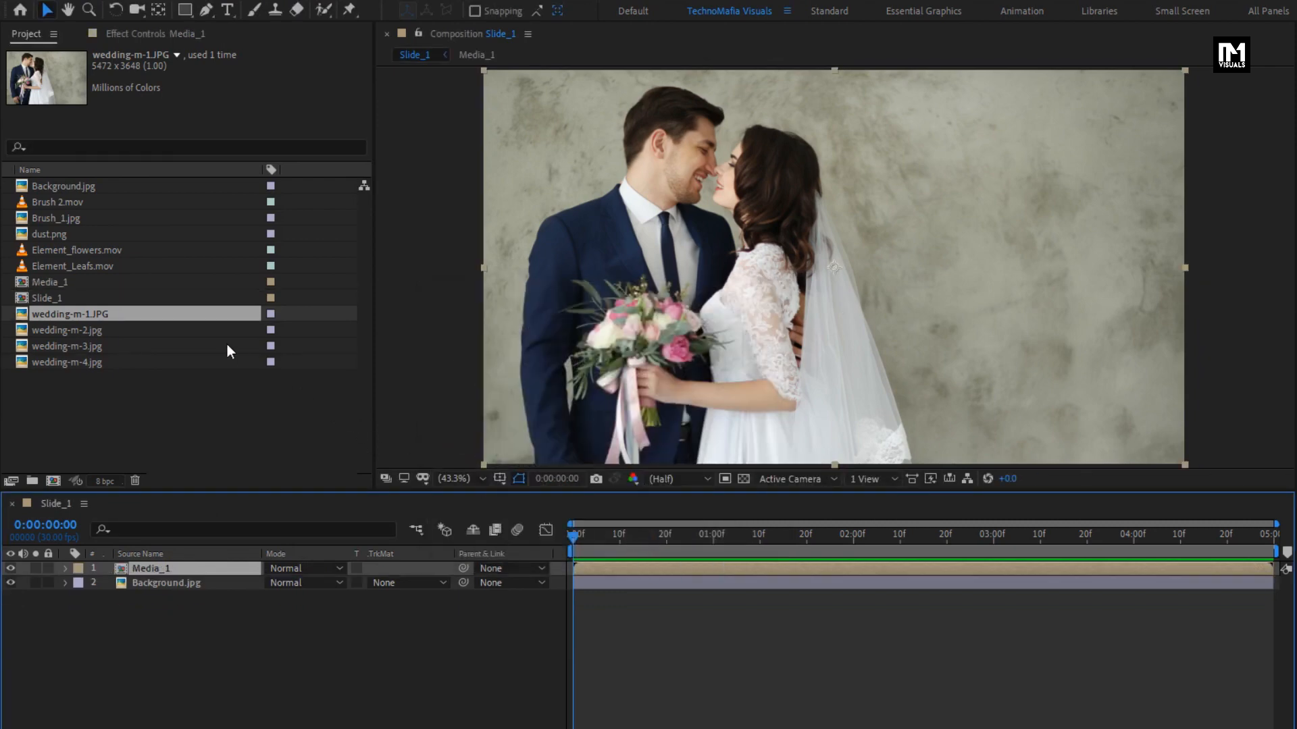
# Step: Place Brush_1.jpg directly above Media_1 and use it as the luma track matte for Media_1
pyautogui.click(48, 220)
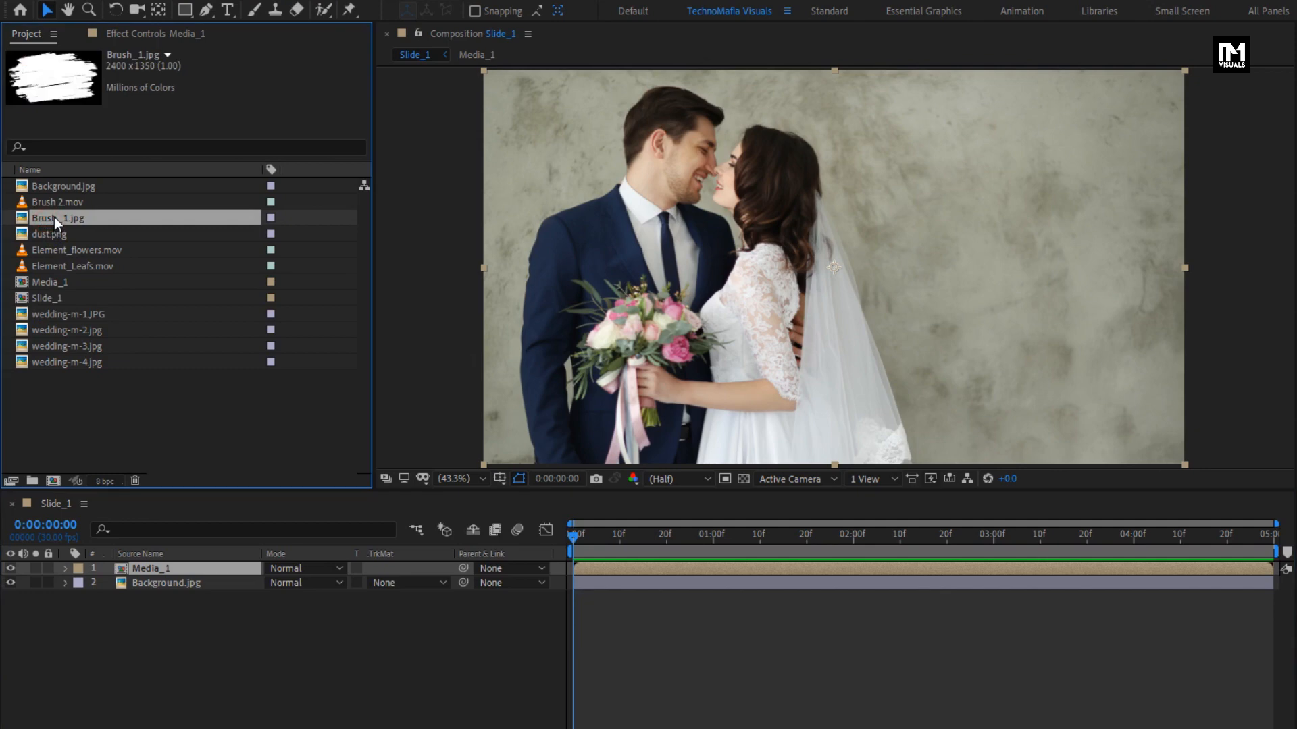
pyautogui.moveTo(57, 217); pyautogui.dragTo(192, 565)
pyautogui.click(188, 577)
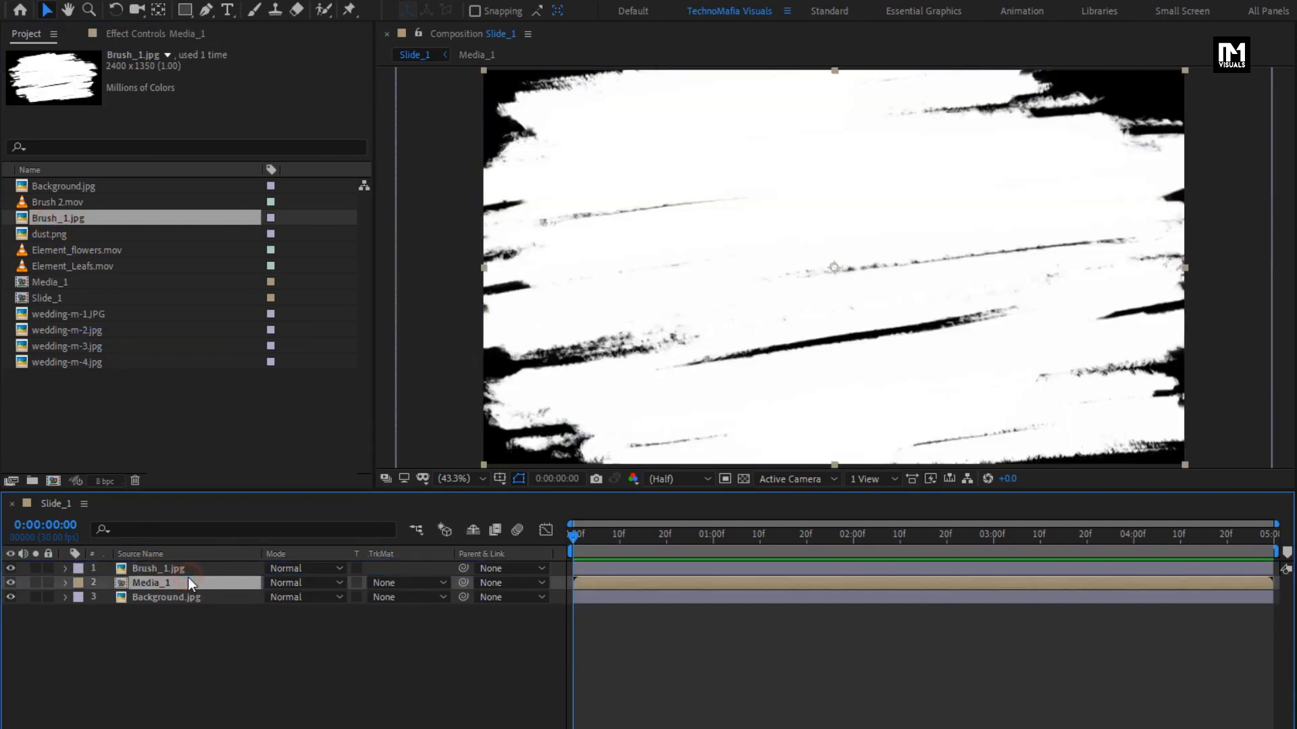
pyautogui.click(392, 582)
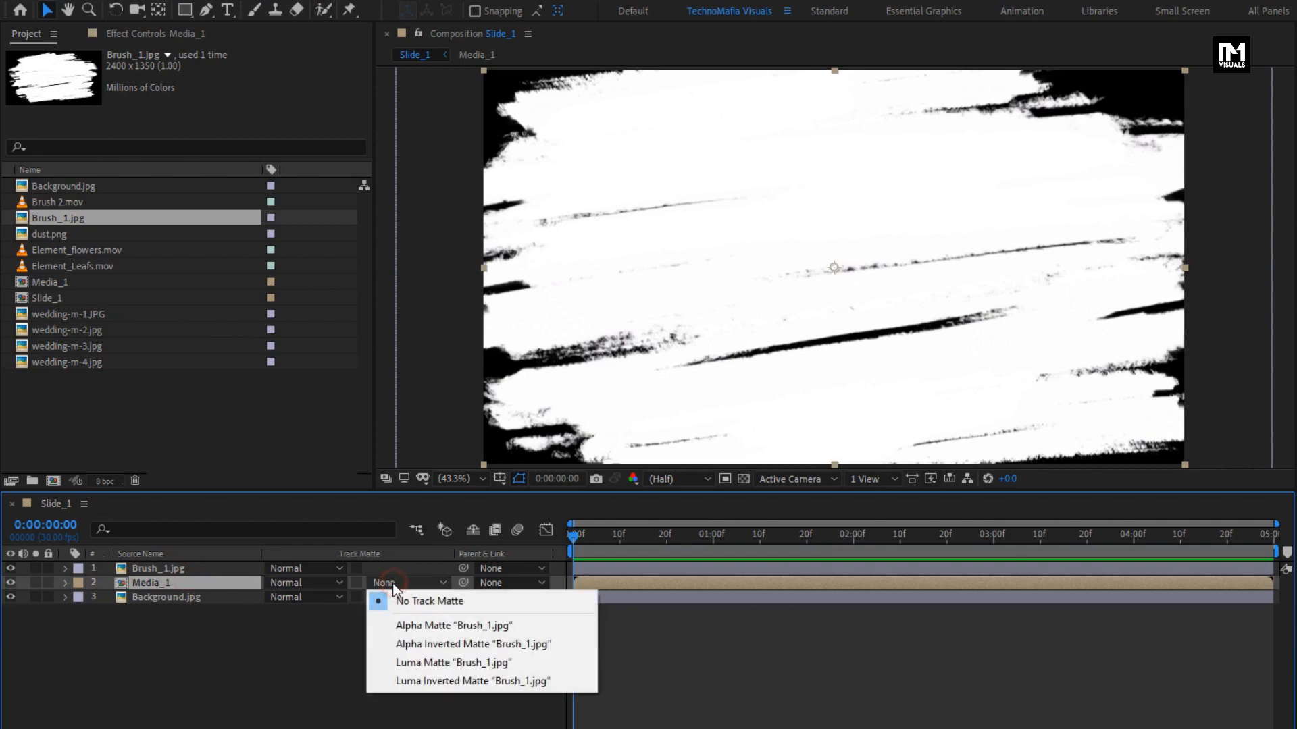
pyautogui.click(403, 662)
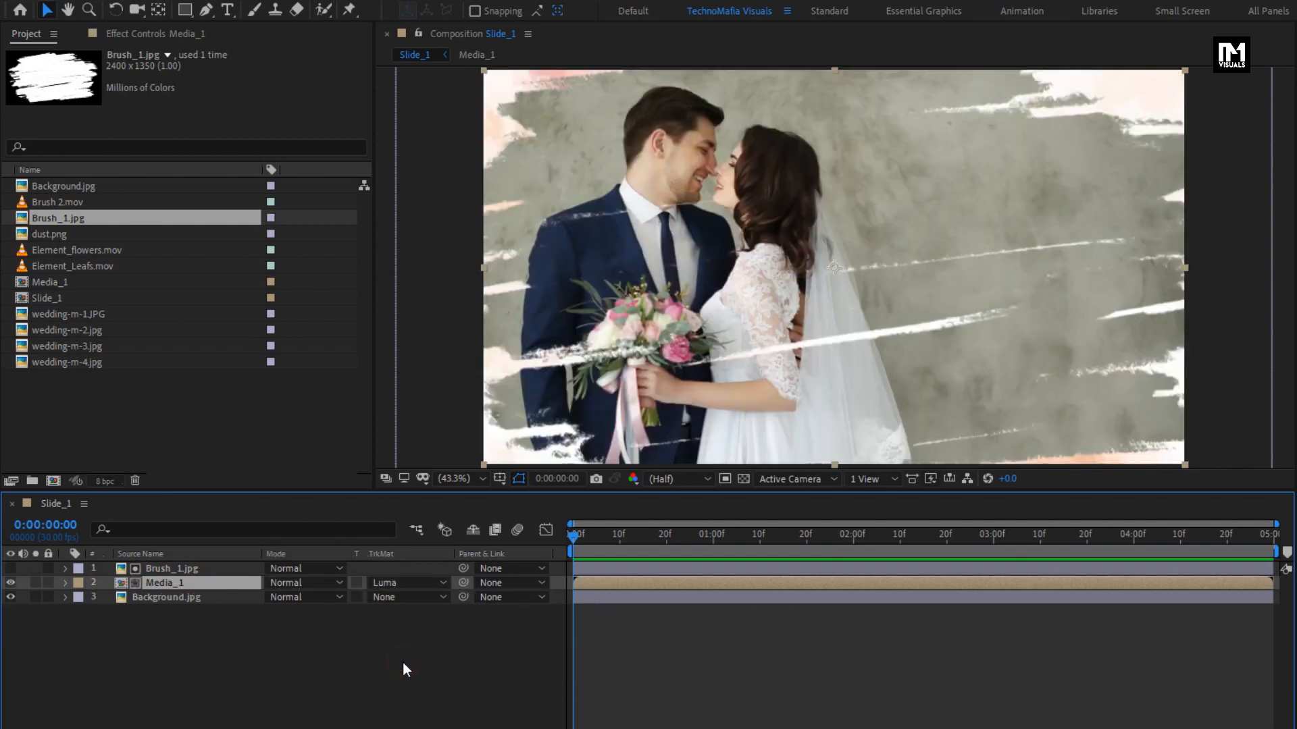
# Step: Scale the Brush_1.jpg matte layer to 80% and collapse its properties
pyautogui.press('s')
pyautogui.click(187, 569)
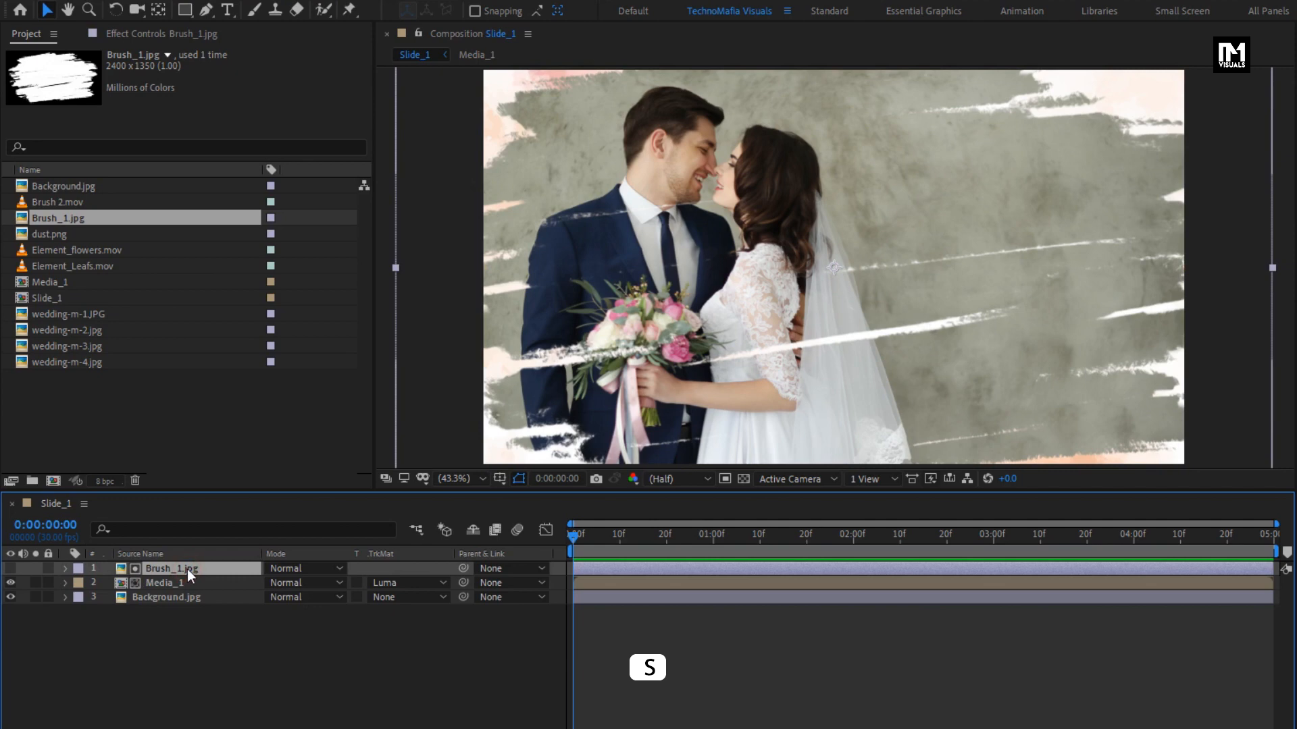
pyautogui.press('s')
pyautogui.moveTo(312, 584); pyautogui.dragTo(300, 586)
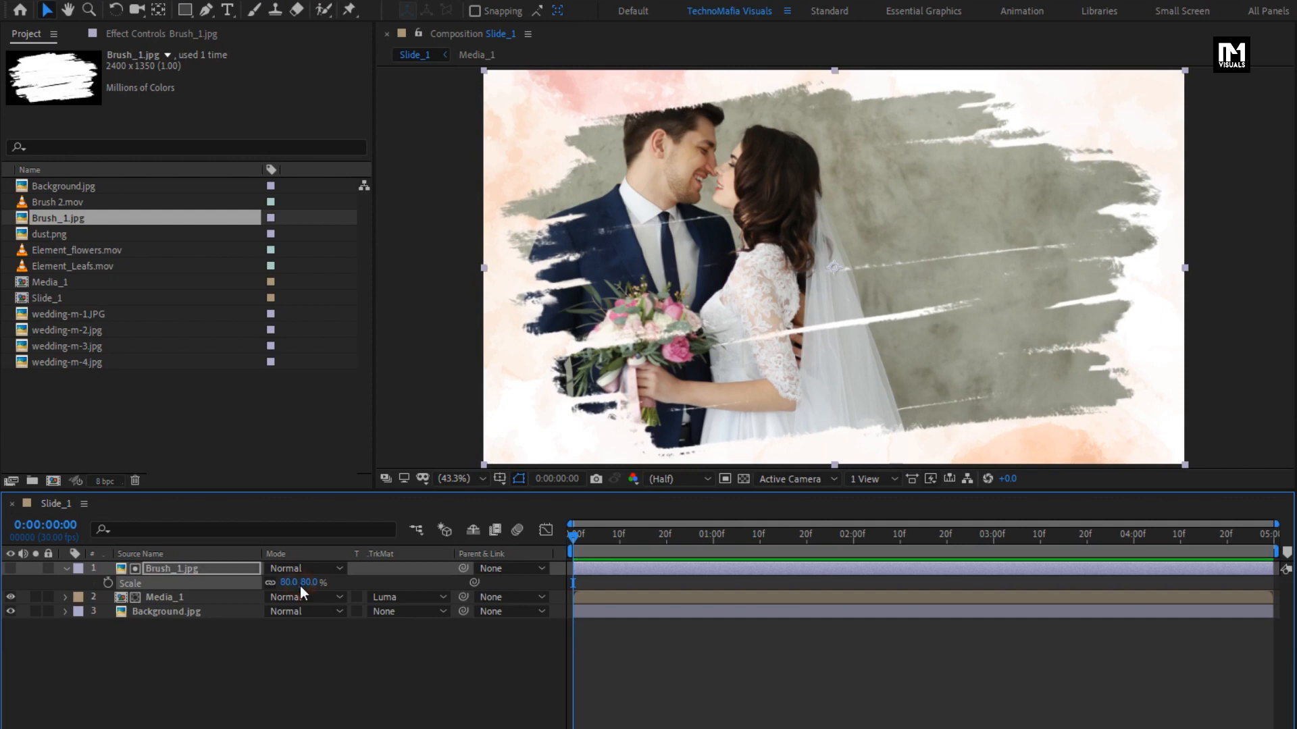
pyautogui.click(143, 566)
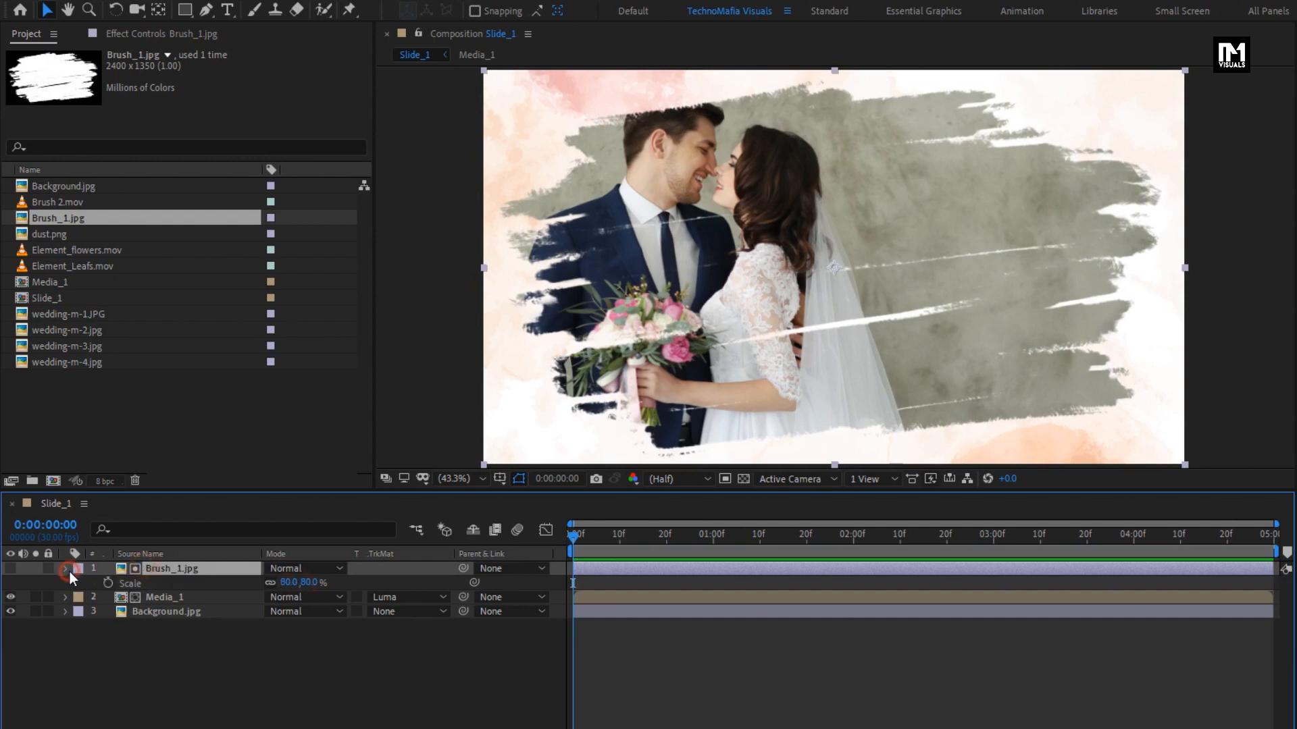
pyautogui.click(66, 569)
pyautogui.click(176, 629)
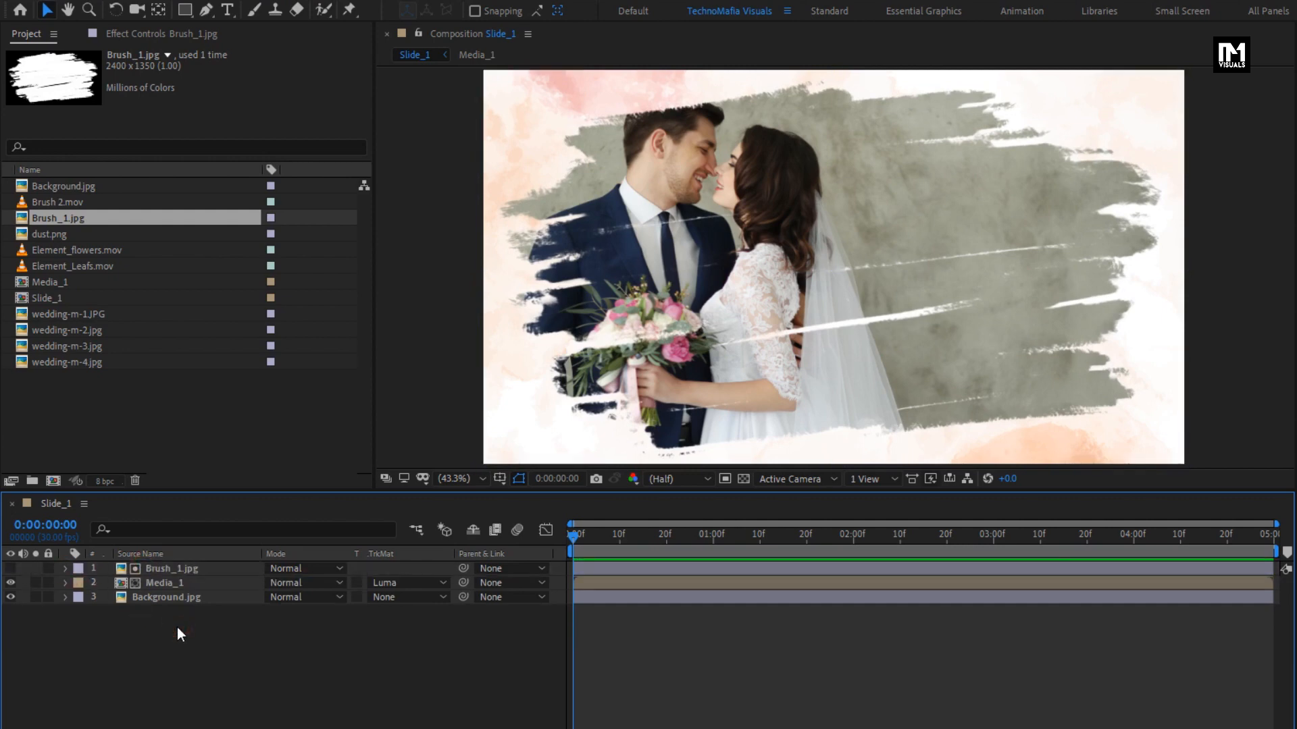
# Step: Apply the Cartoon effect to the Media_1 layer
pyautogui.click(163, 583)
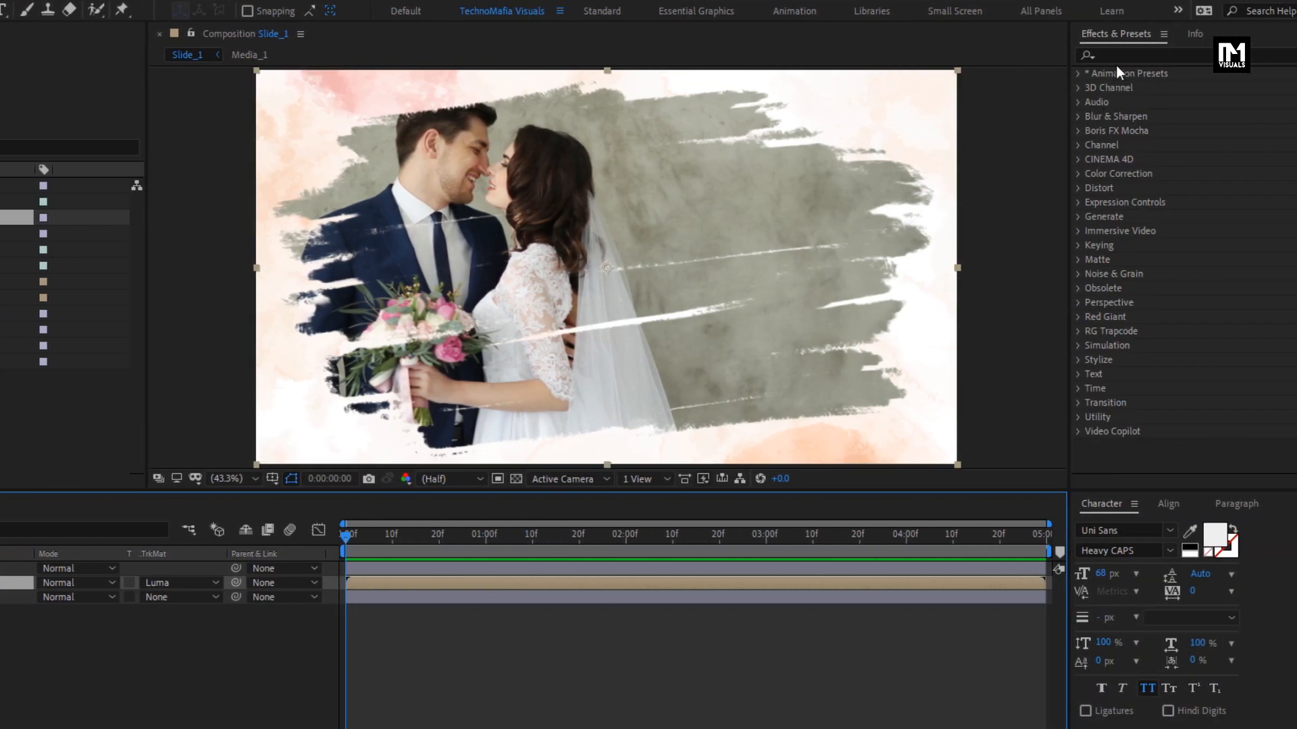
pyautogui.click(1232, 57)
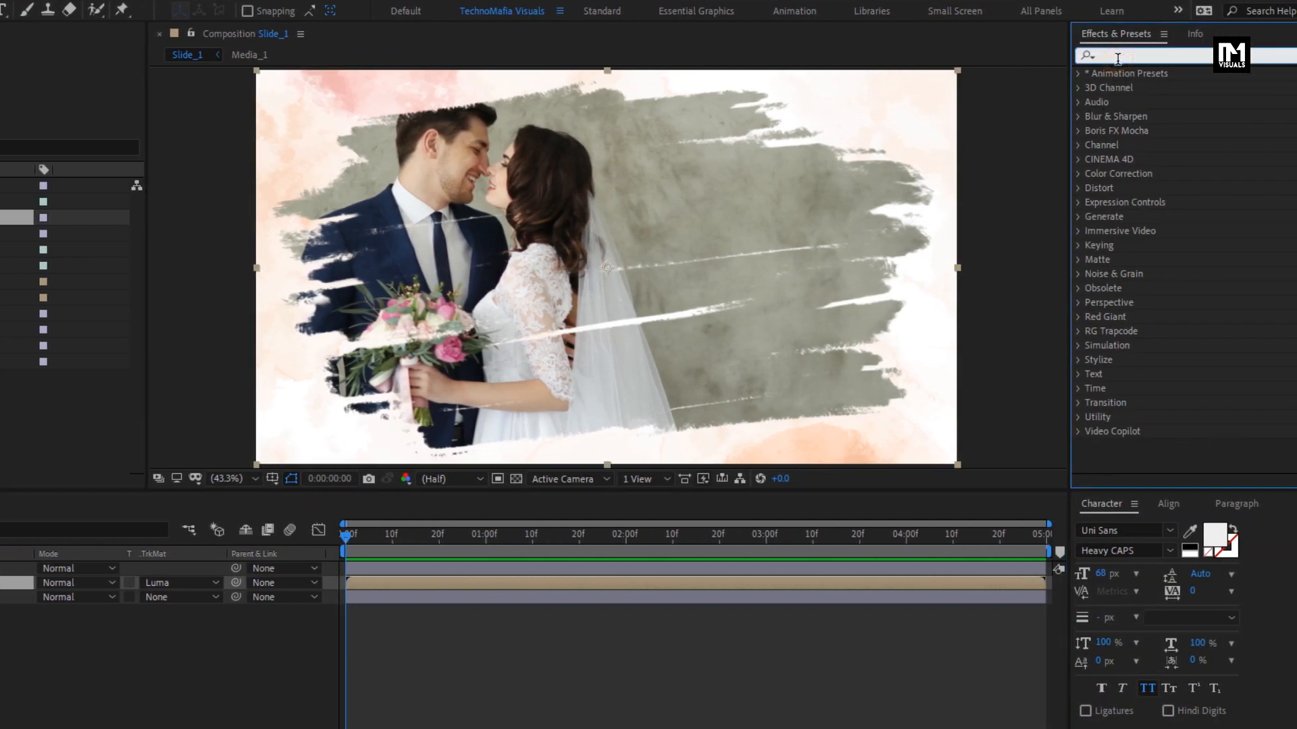
pyautogui.write('cart')
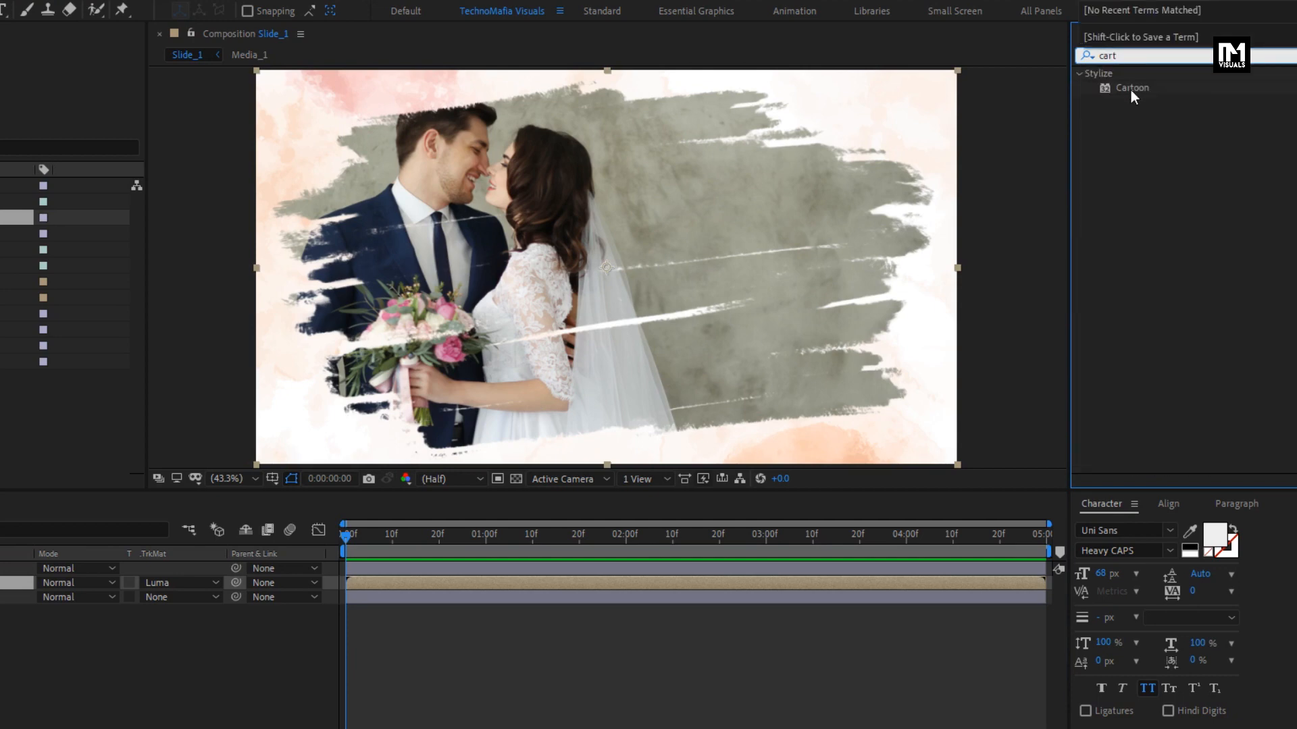
pyautogui.doubleClick(1132, 91)
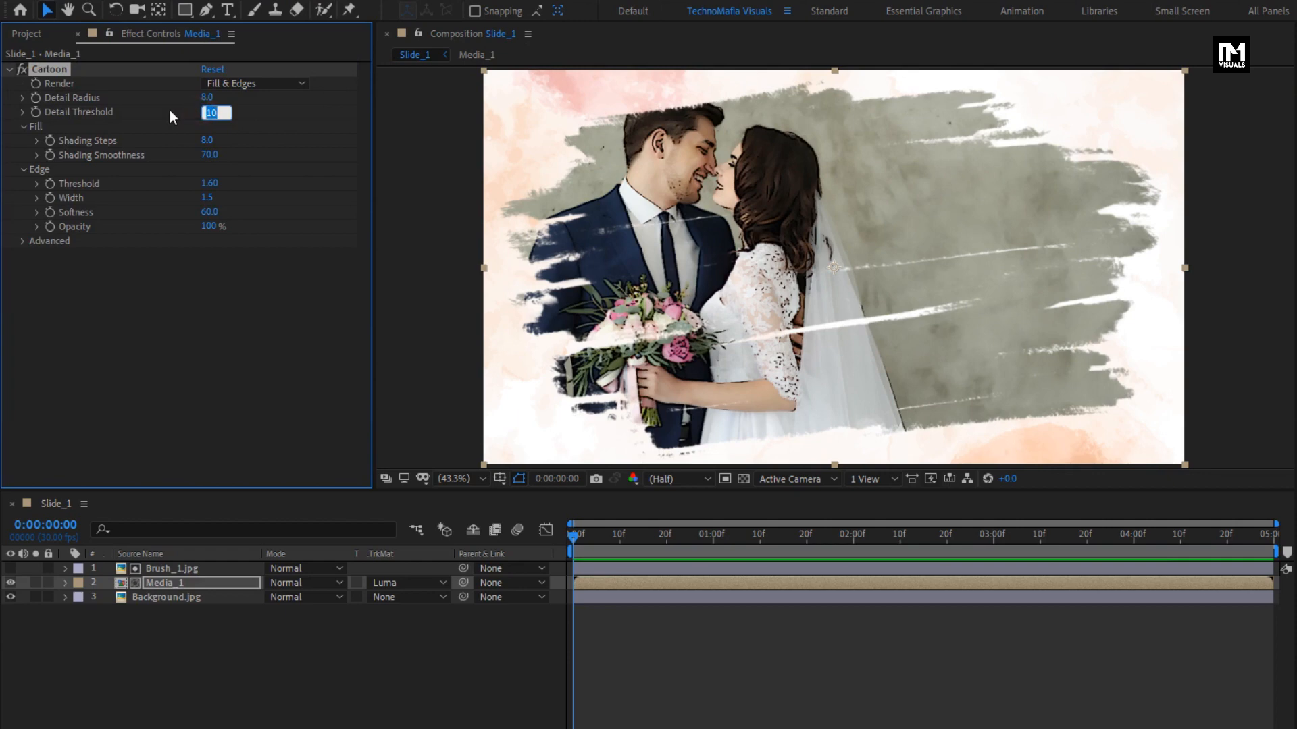
# Step: Set the Cartoon effect's Detail Threshold to 0, Shading Steps to 10.4 and Shading Smoothness to 0
pyautogui.write('0')
pyautogui.press('Return')
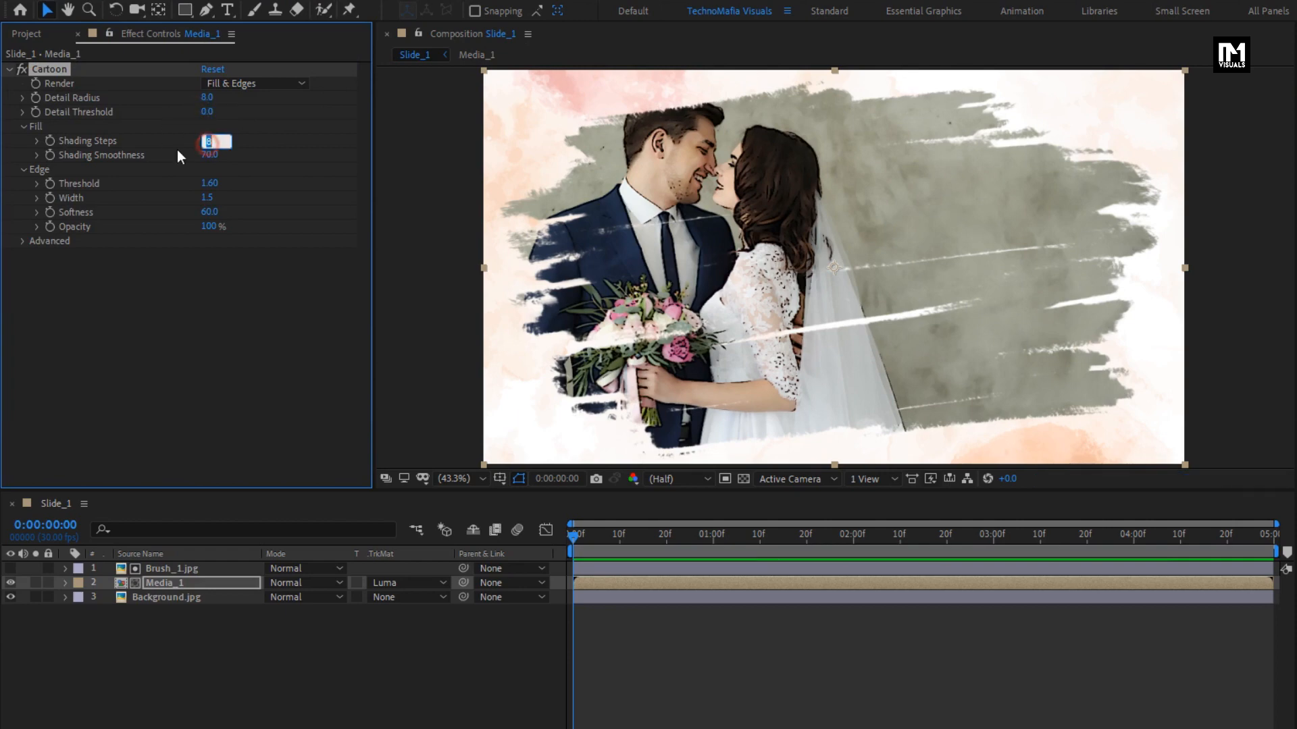
pyautogui.write('10.4')
pyautogui.press('Return')
pyautogui.click(212, 156)
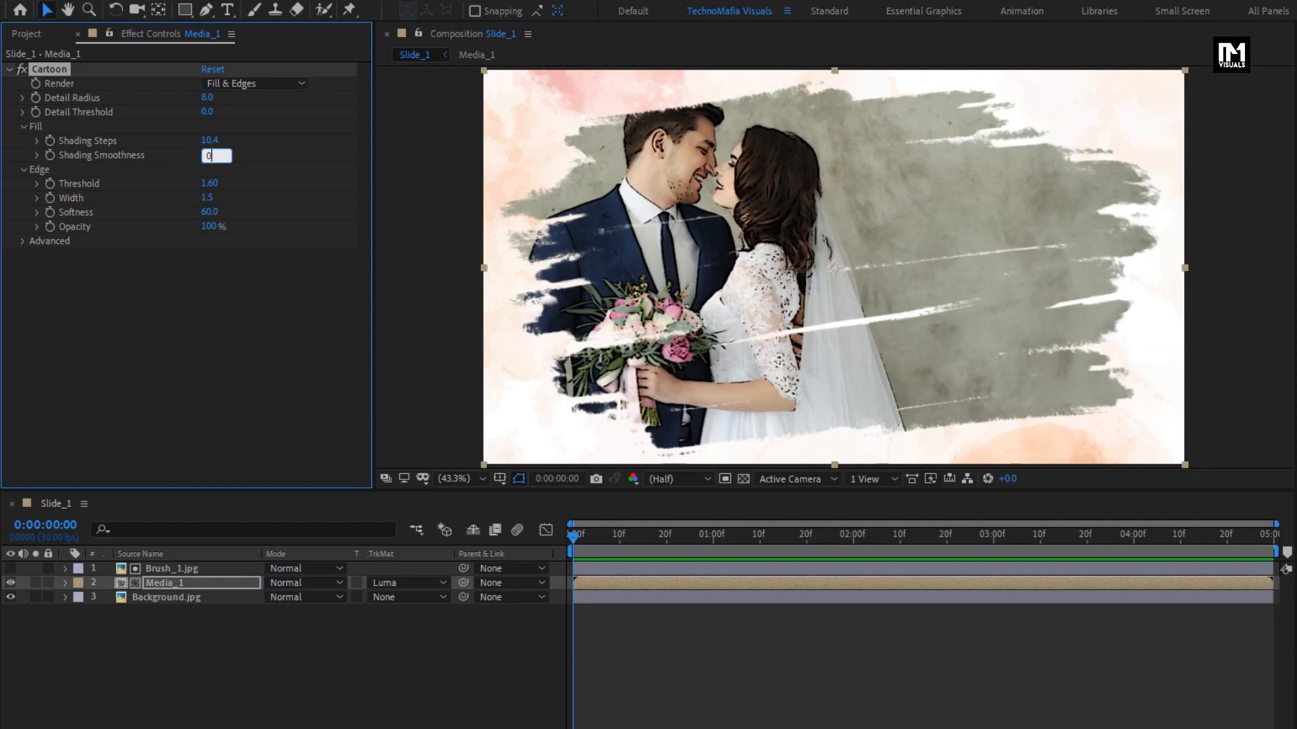
pyautogui.write('0')
pyautogui.press('Return')
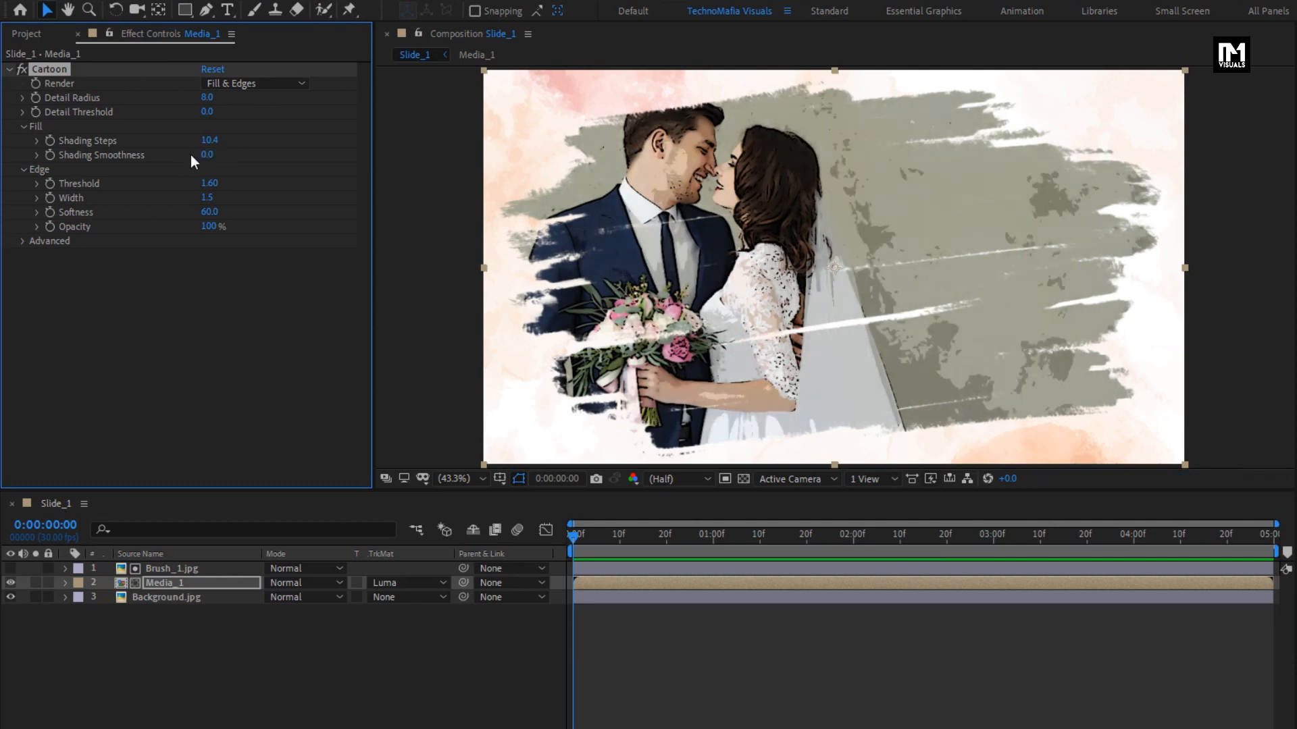
# Step: Set the Cartoon effect's edge Width to 4.5 and its advanced Edge Enhancement to 100
pyautogui.click(207, 198)
pyautogui.write('4')
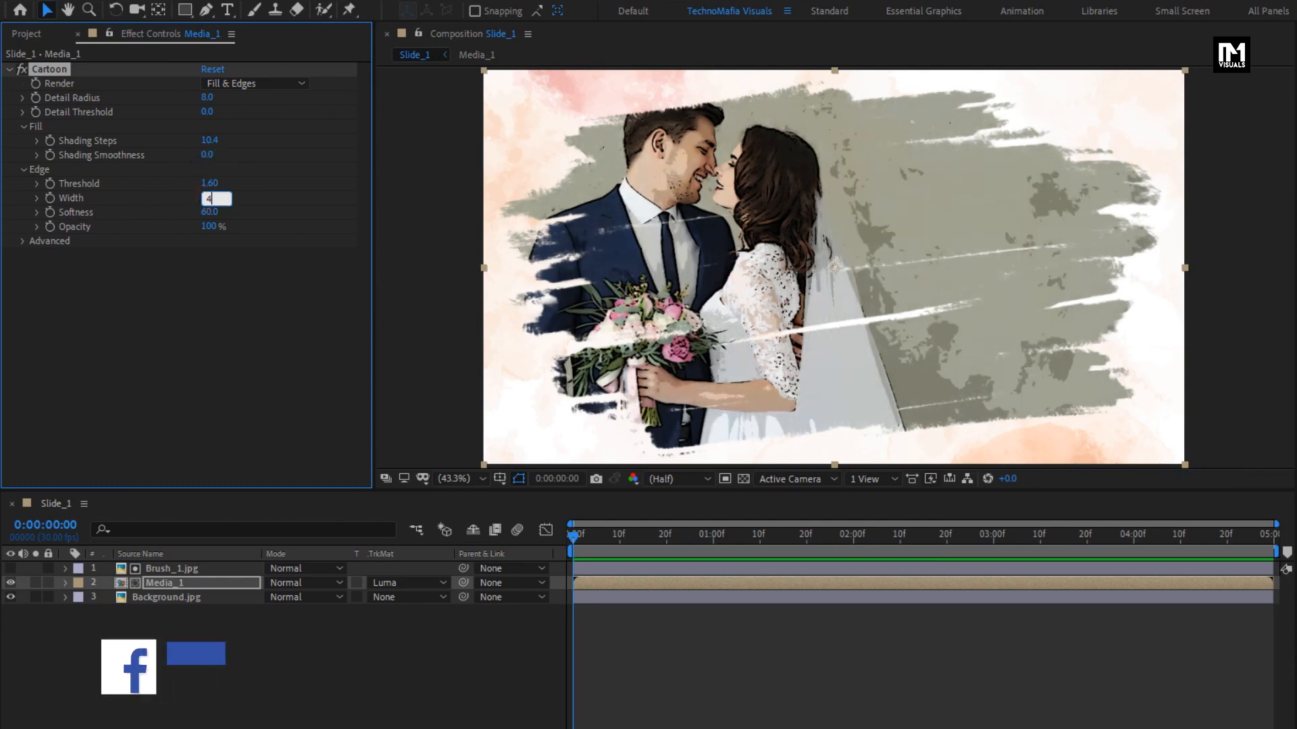
pyautogui.write('.5')
pyautogui.press('Return')
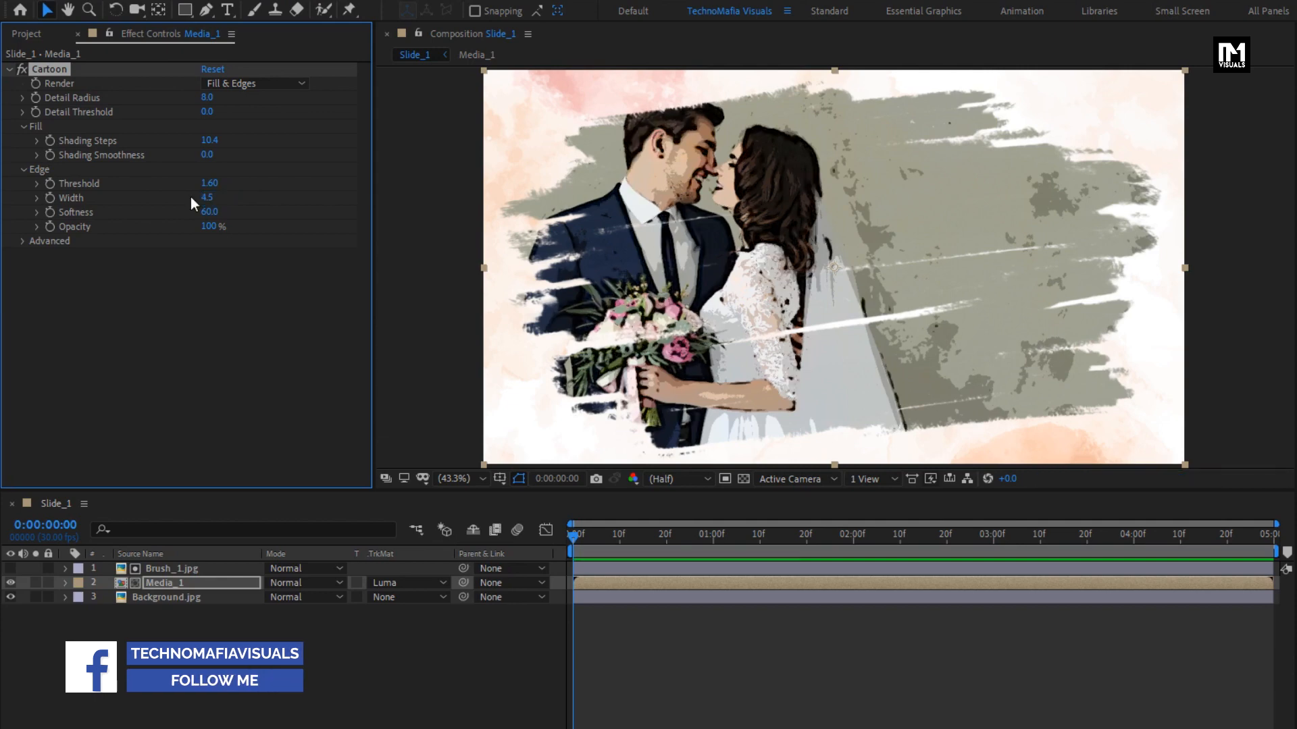
pyautogui.click(23, 240)
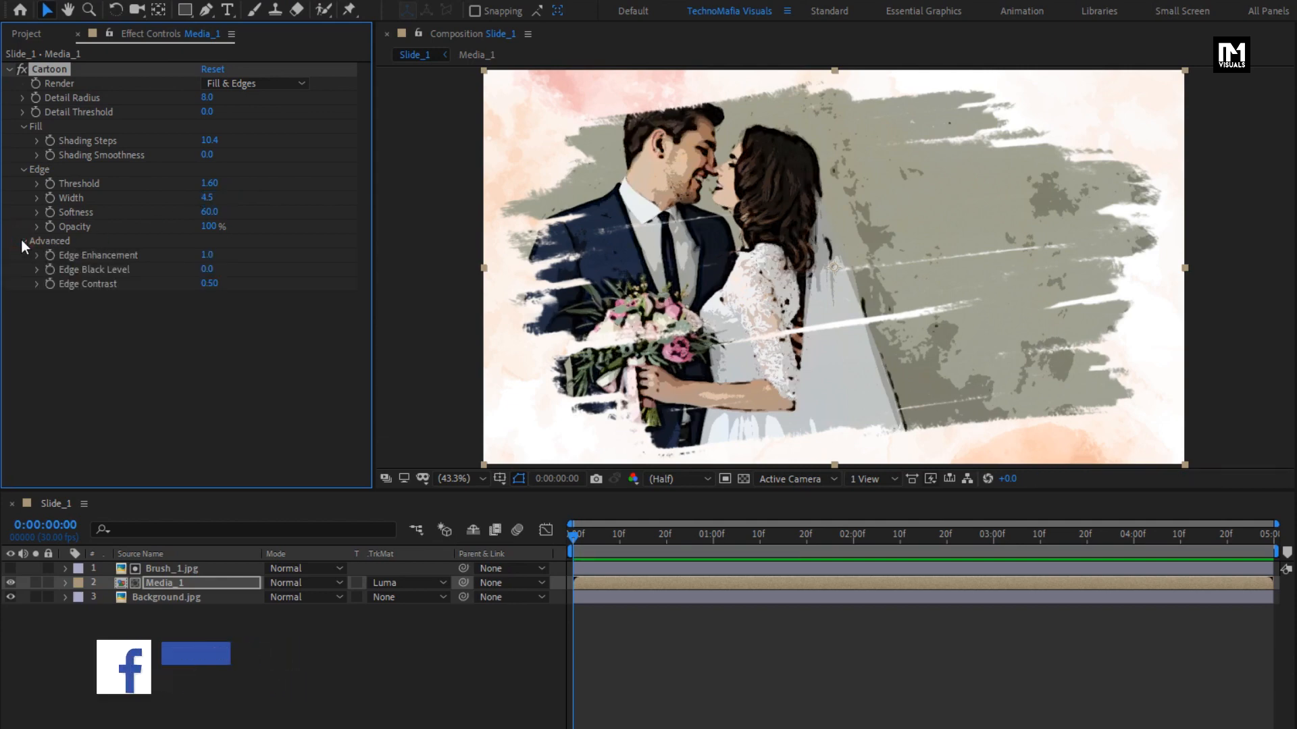
pyautogui.click(207, 255)
pyautogui.write('100')
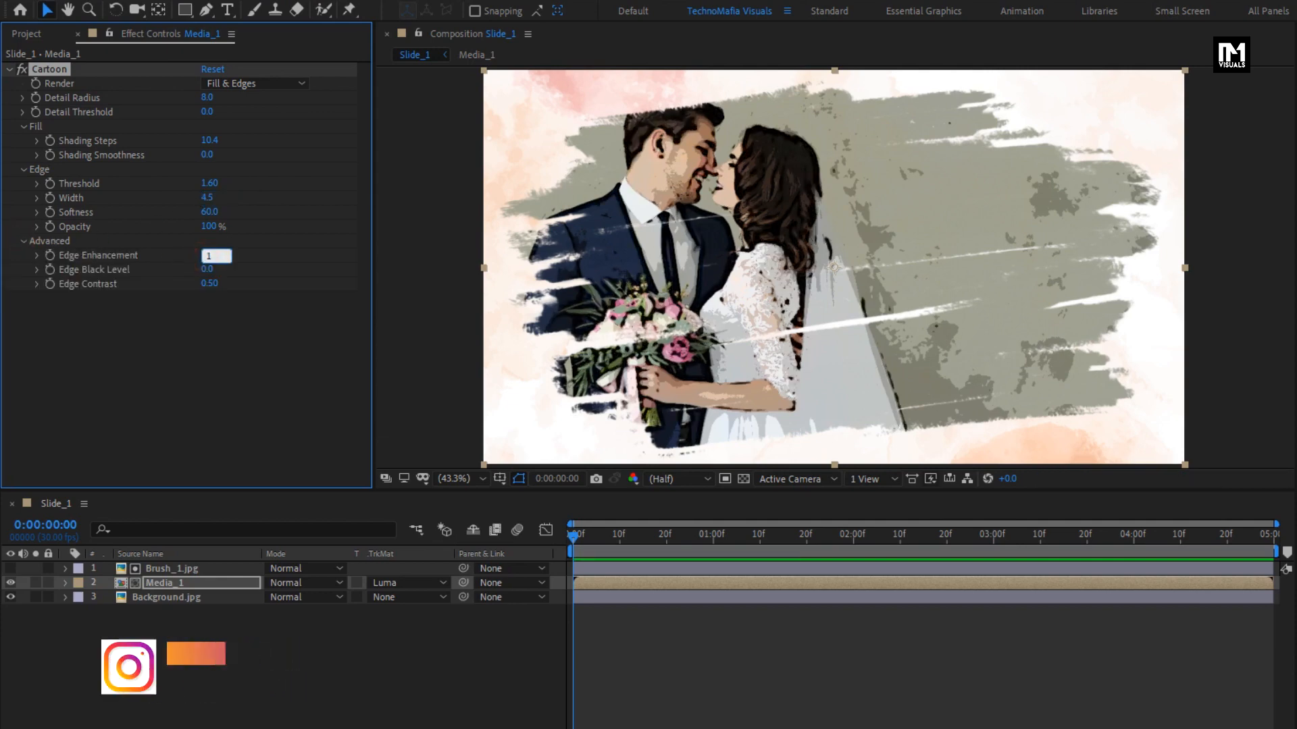
pyautogui.press('Return')
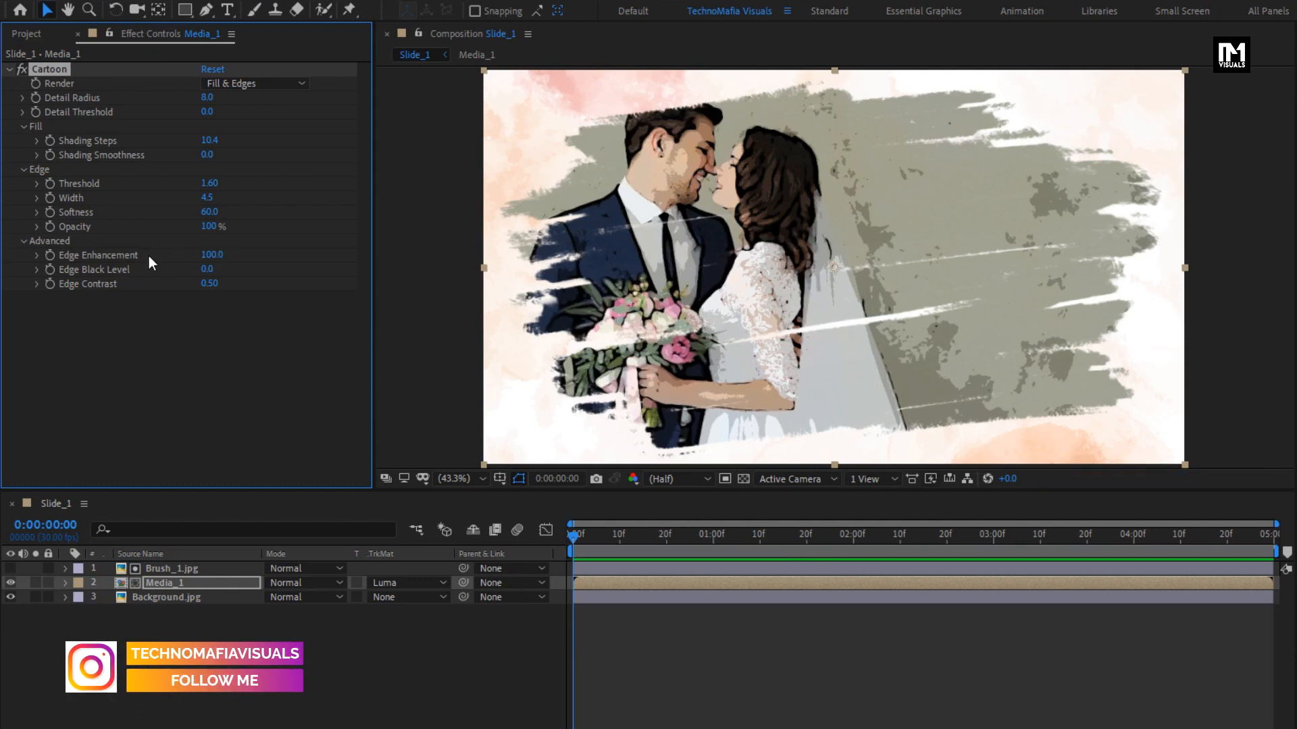
# Step: Collapse the Cartoon effect and apply the Tint effect to the Media_1 layer
pyautogui.click(9, 70)
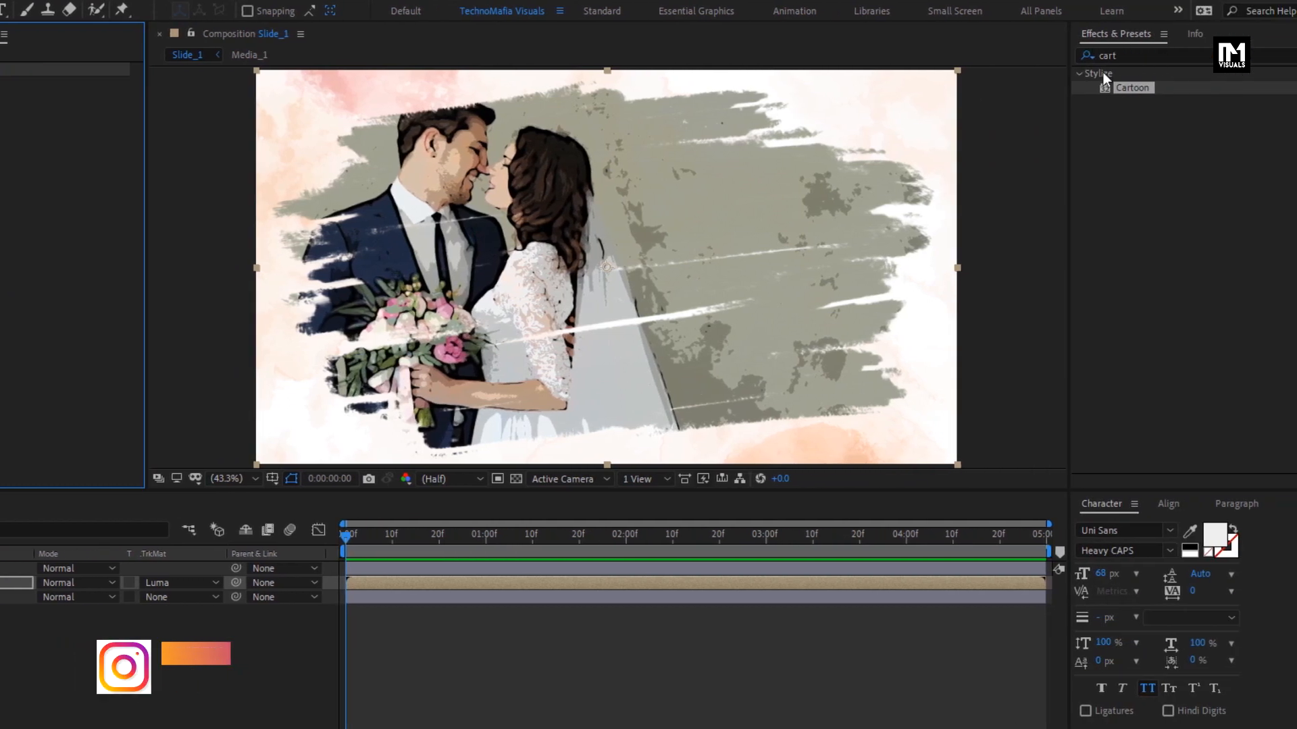
pyautogui.click(1066, 58)
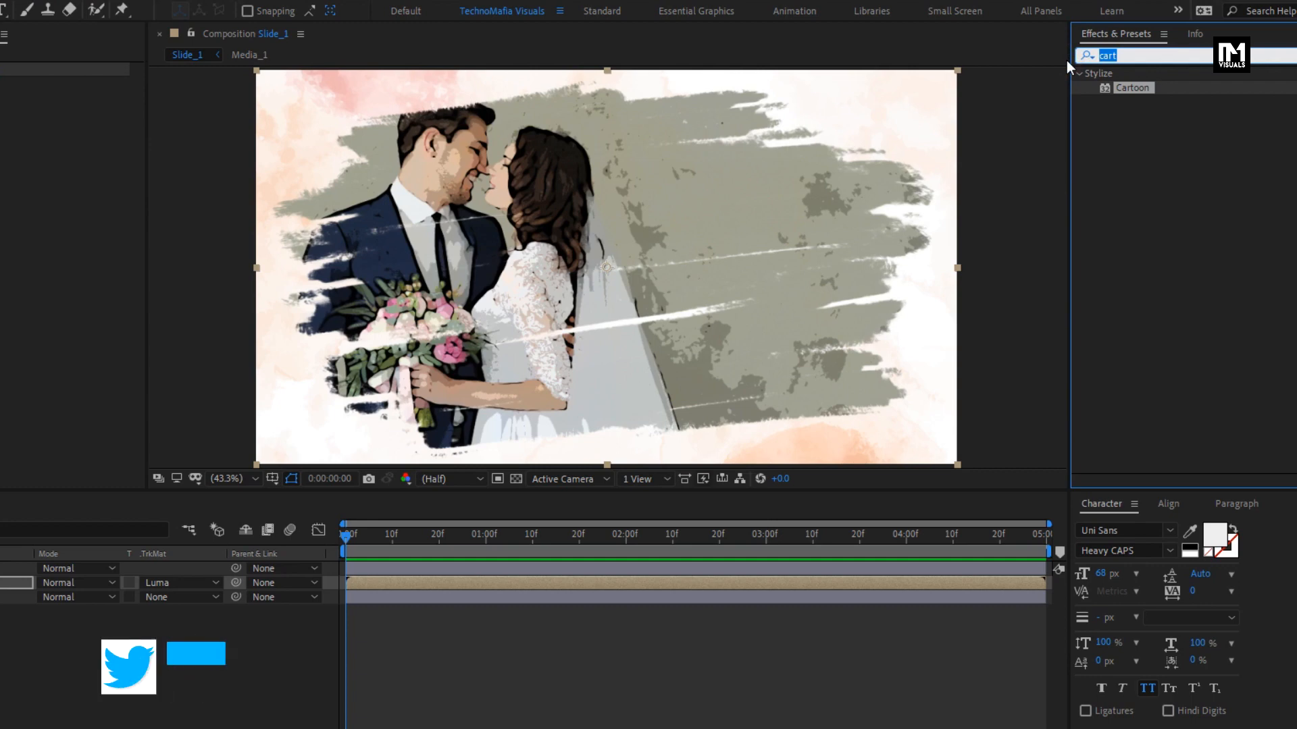
pyautogui.write('tint')
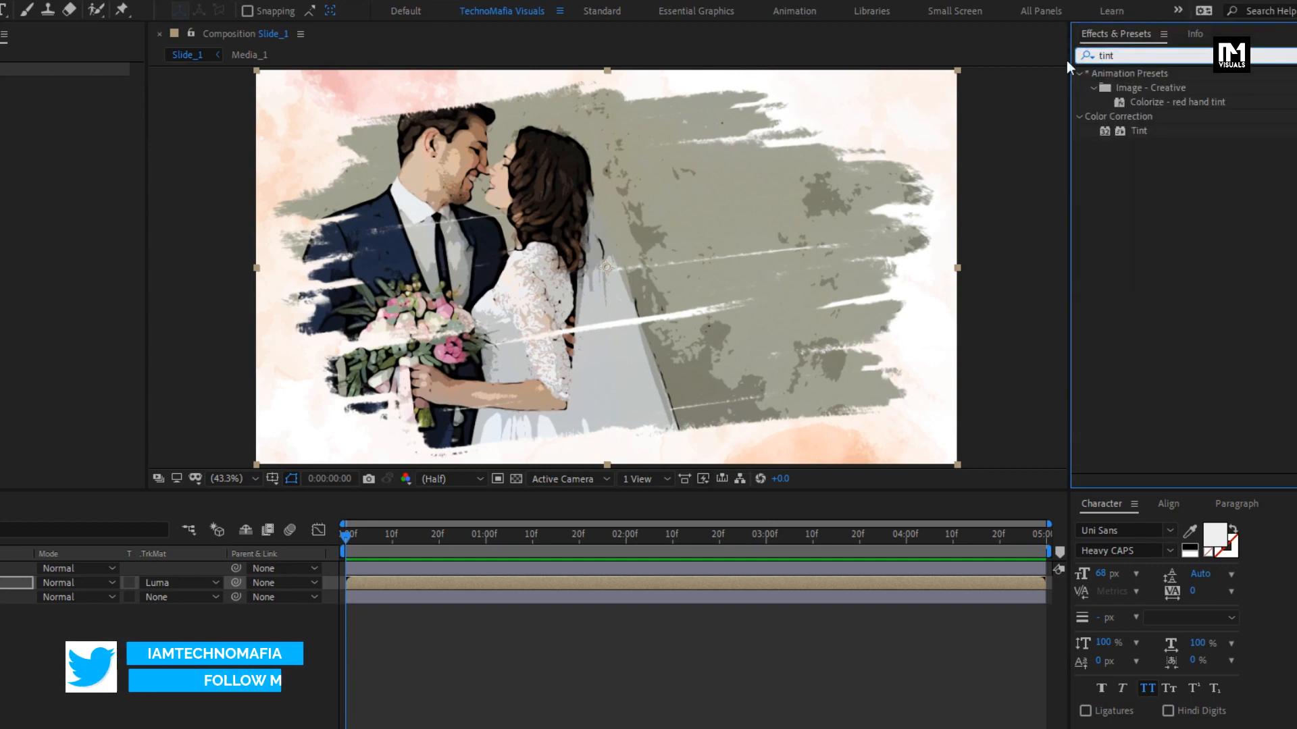
pyautogui.doubleClick(1136, 132)
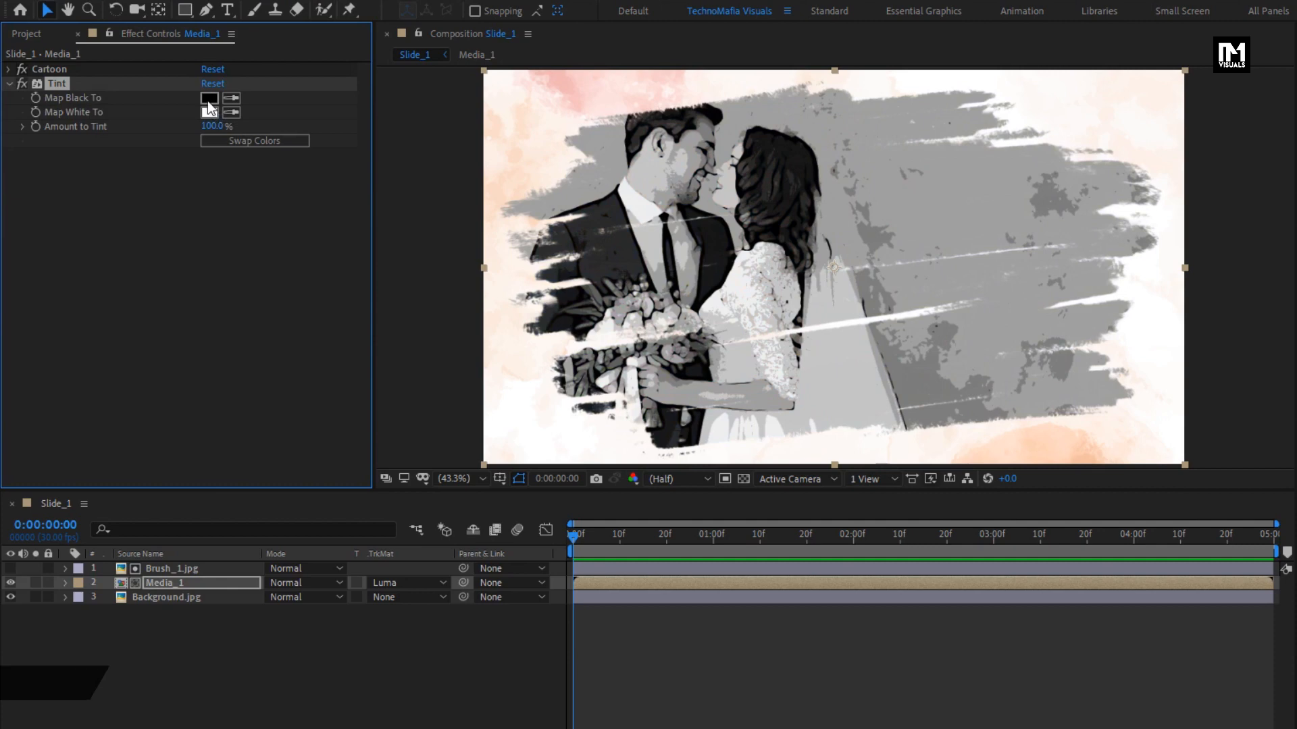
# Step: Set the Tint effect's Map Black To colour to dark grey 3B3B3B
pyautogui.click(208, 100)
pyautogui.moveTo(187, 380)
pyautogui.mouseDown()
pyautogui.moveTo(173, 399)
pyautogui.moveTo(173, 379)
pyautogui.mouseUp()
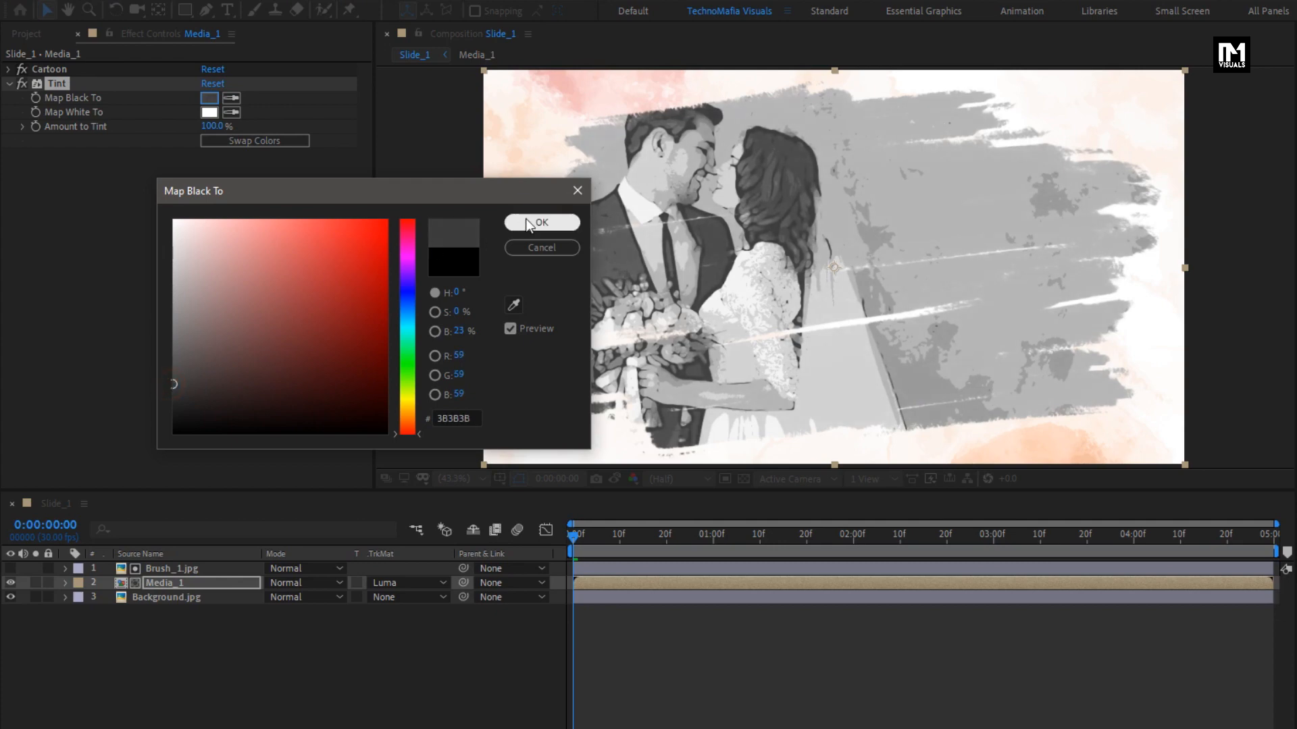
pyautogui.click(526, 220)
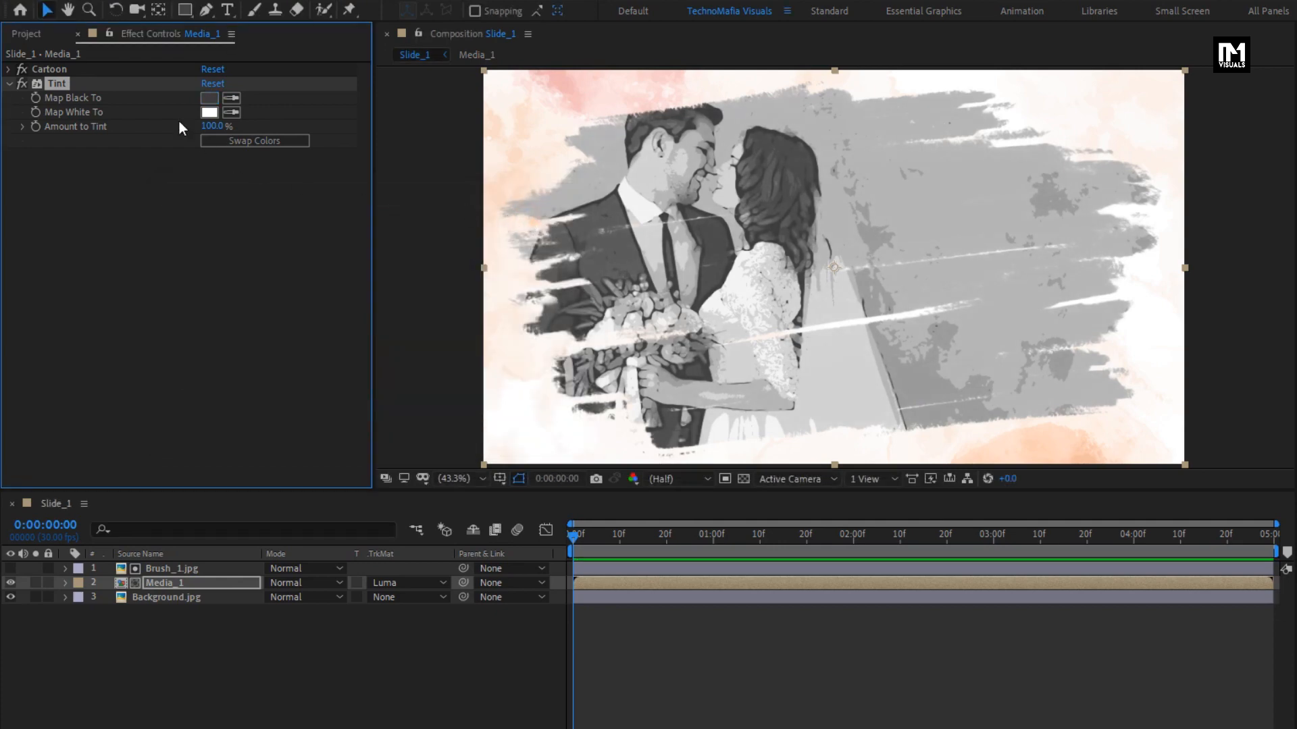
# Step: Add a second Media_1 layer to the top of the Slide_1 composition and place Brush 2.mov above it
pyautogui.click(25, 34)
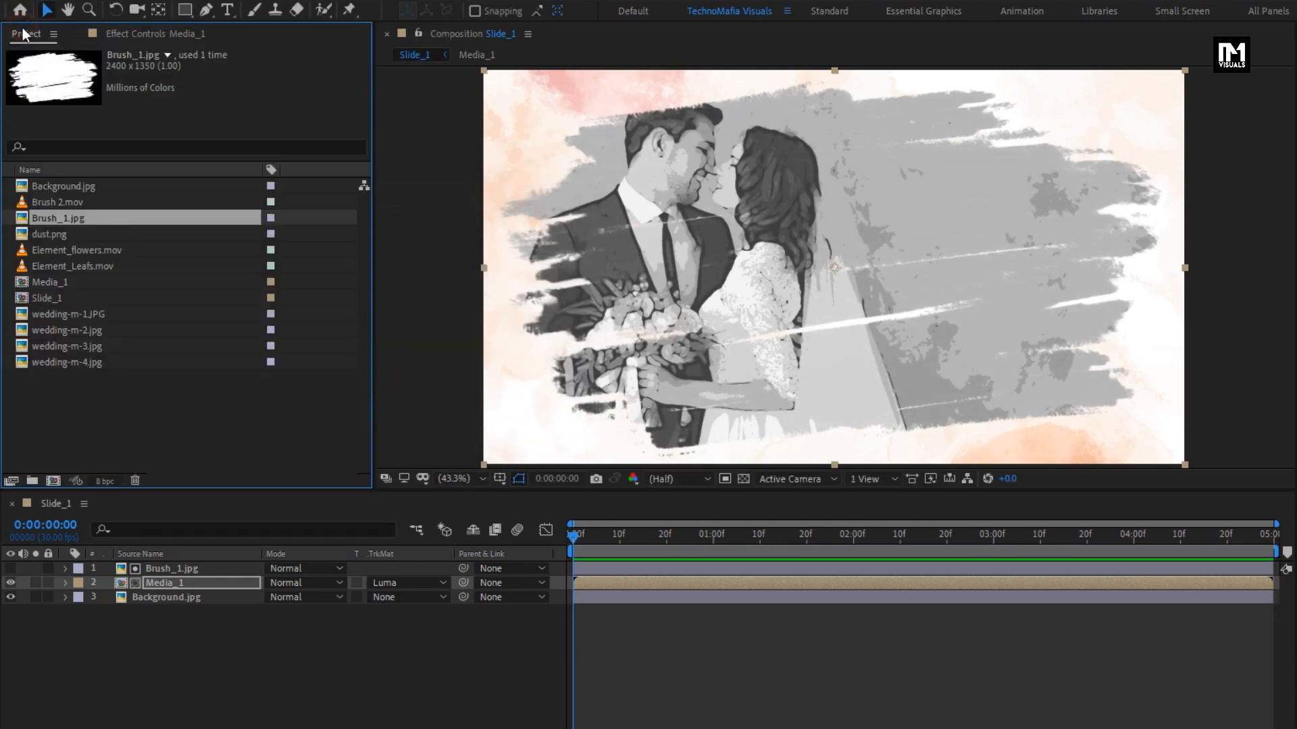
pyautogui.click(54, 285)
pyautogui.moveTo(54, 286); pyautogui.dragTo(167, 566)
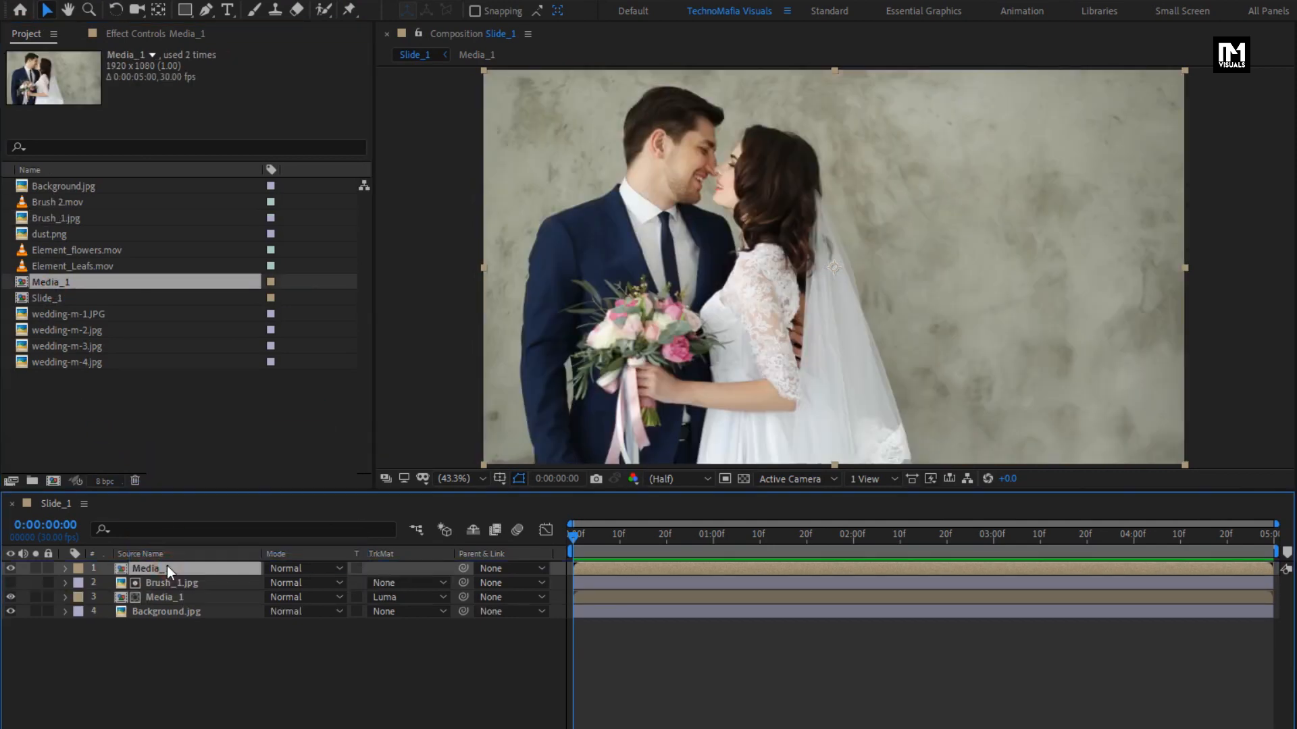
pyautogui.click(60, 204)
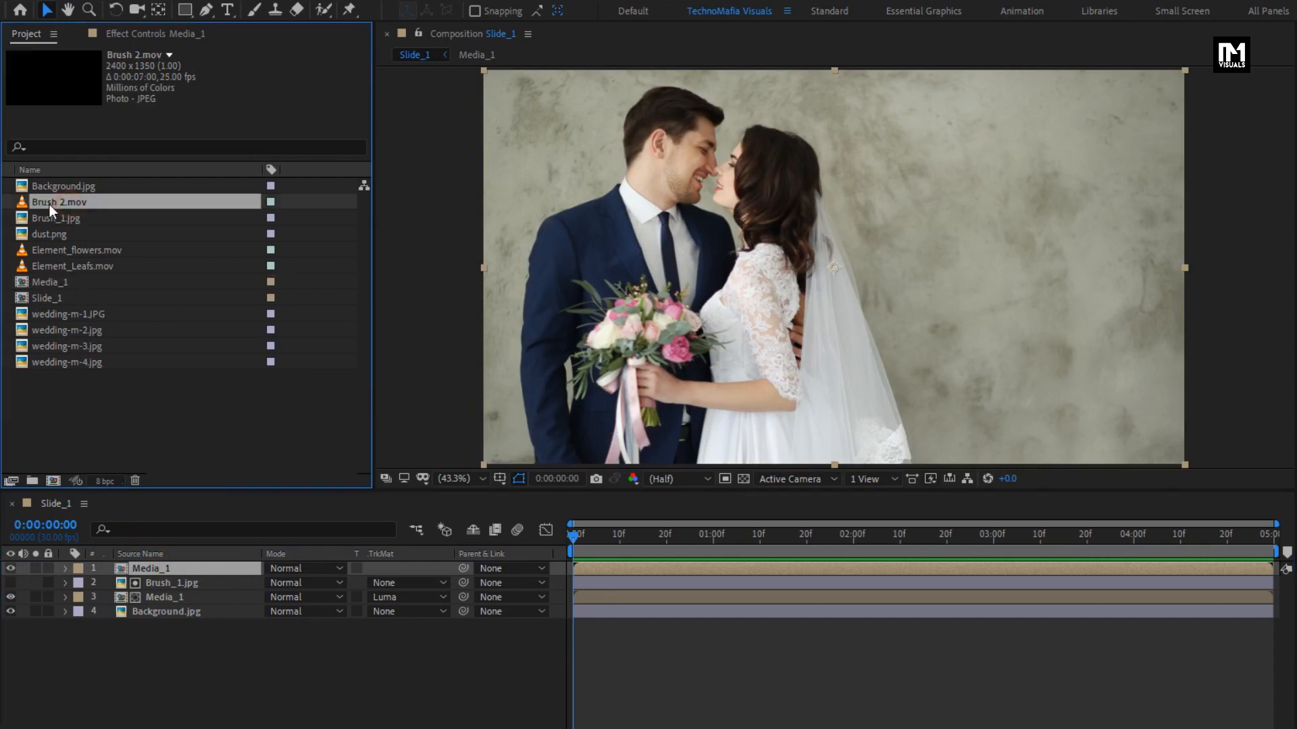
pyautogui.moveTo(50, 205)
pyautogui.mouseDown()
pyautogui.moveTo(148, 462)
pyautogui.moveTo(164, 562)
pyautogui.mouseUp()
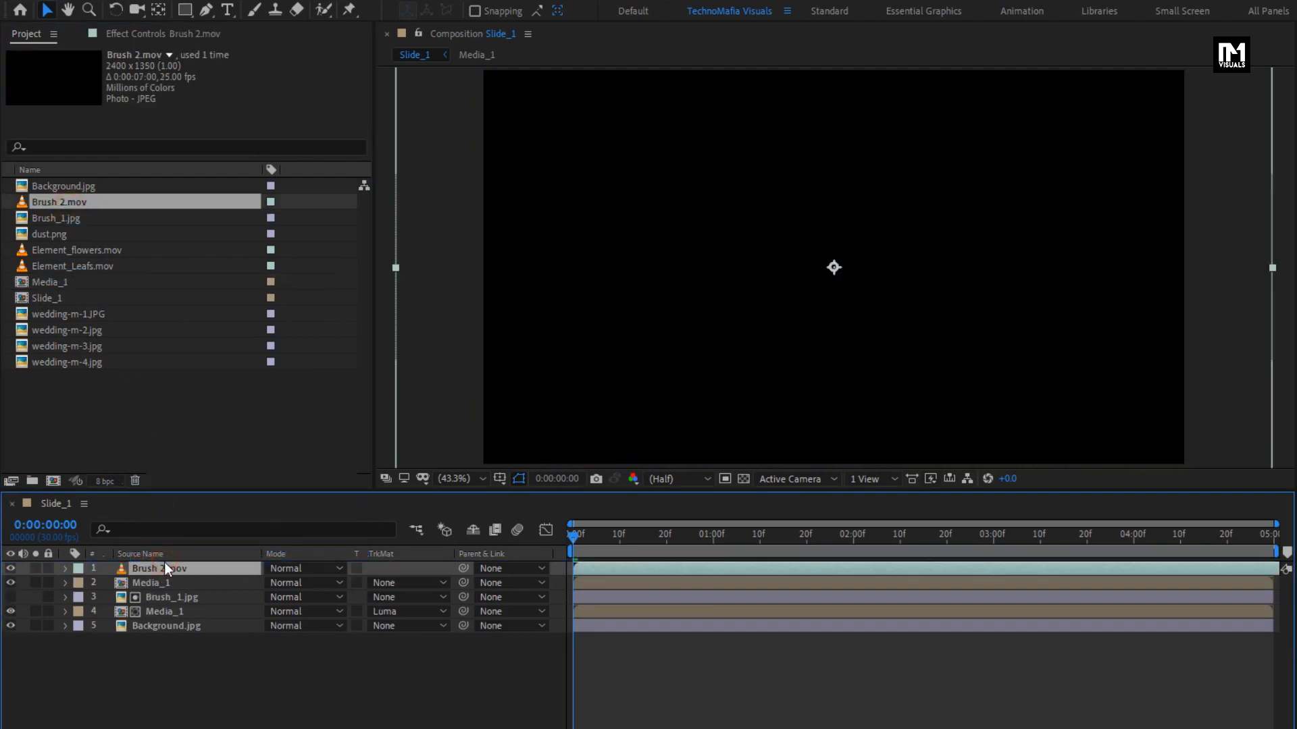
# Step: Set the upper Media_1 layer's track matte to Luma Matte "Brush 2.mov" and preview the brush reveal
pyautogui.click(150, 585)
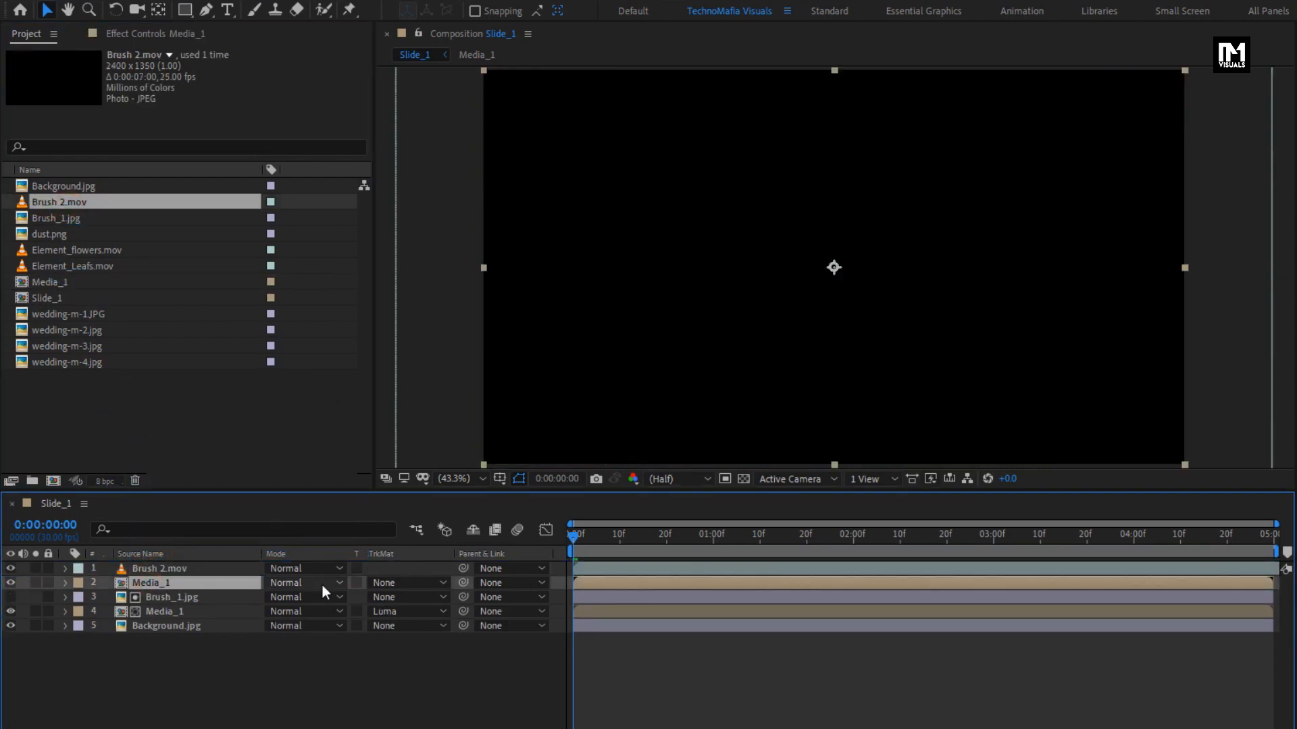
pyautogui.click(396, 584)
pyautogui.click(412, 659)
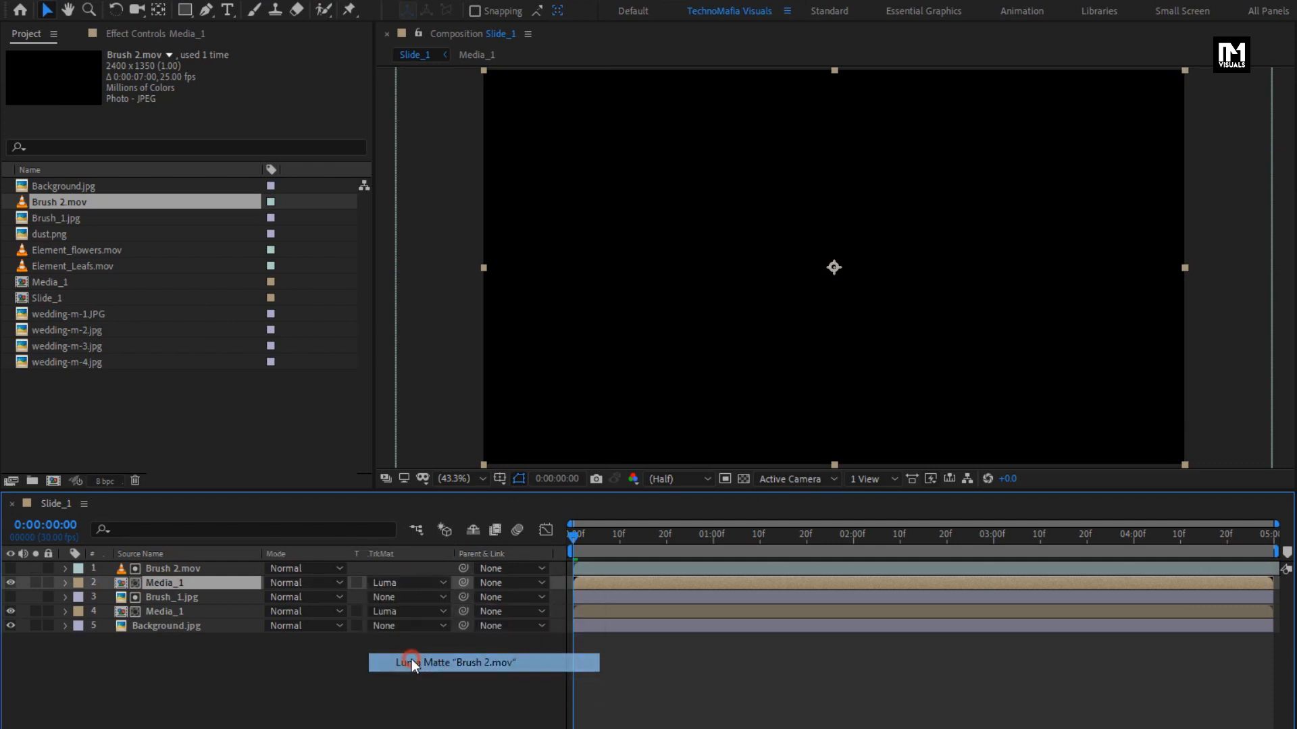
pyautogui.moveTo(610, 540); pyautogui.dragTo(681, 536)
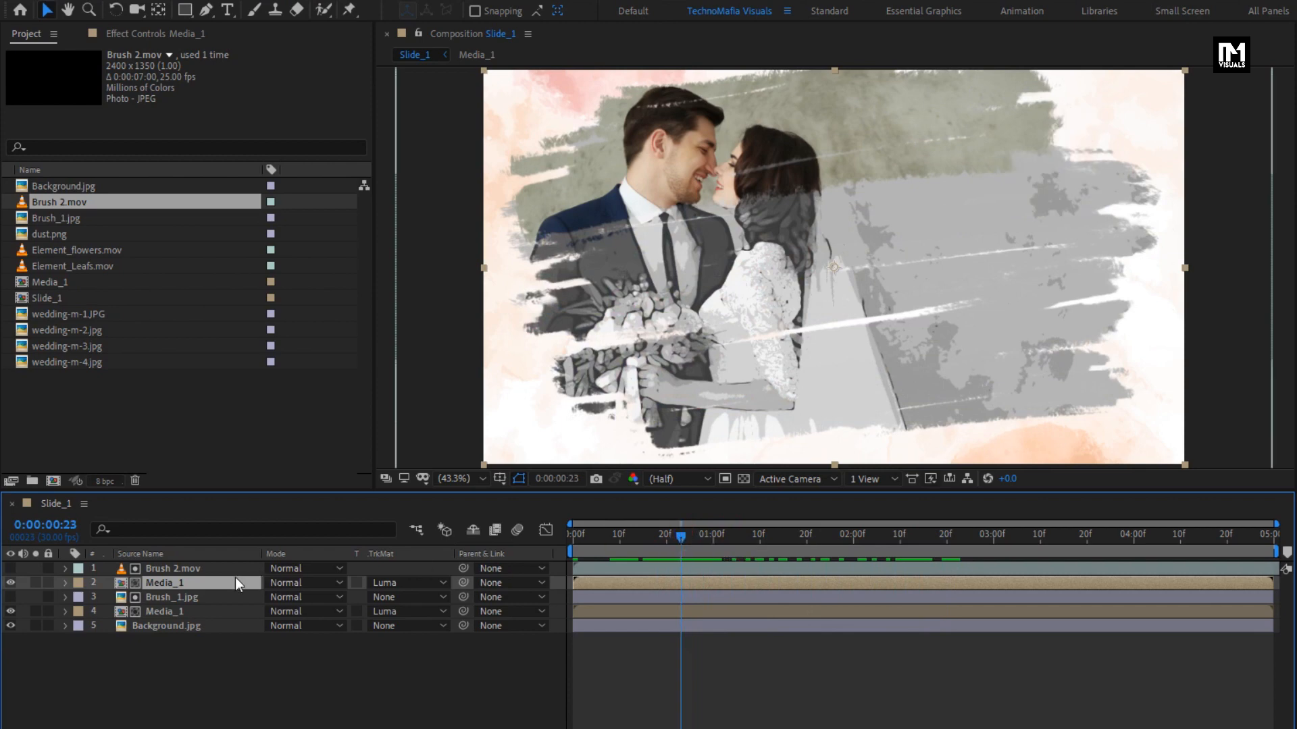
# Step: Shift the Brush 2.mov and upper Media_1 layers together to start at about 15 frames, and preview up to 0:00:03:10
pyautogui.keyDown('shift'); pyautogui.click(179, 569); pyautogui.keyUp('shift')
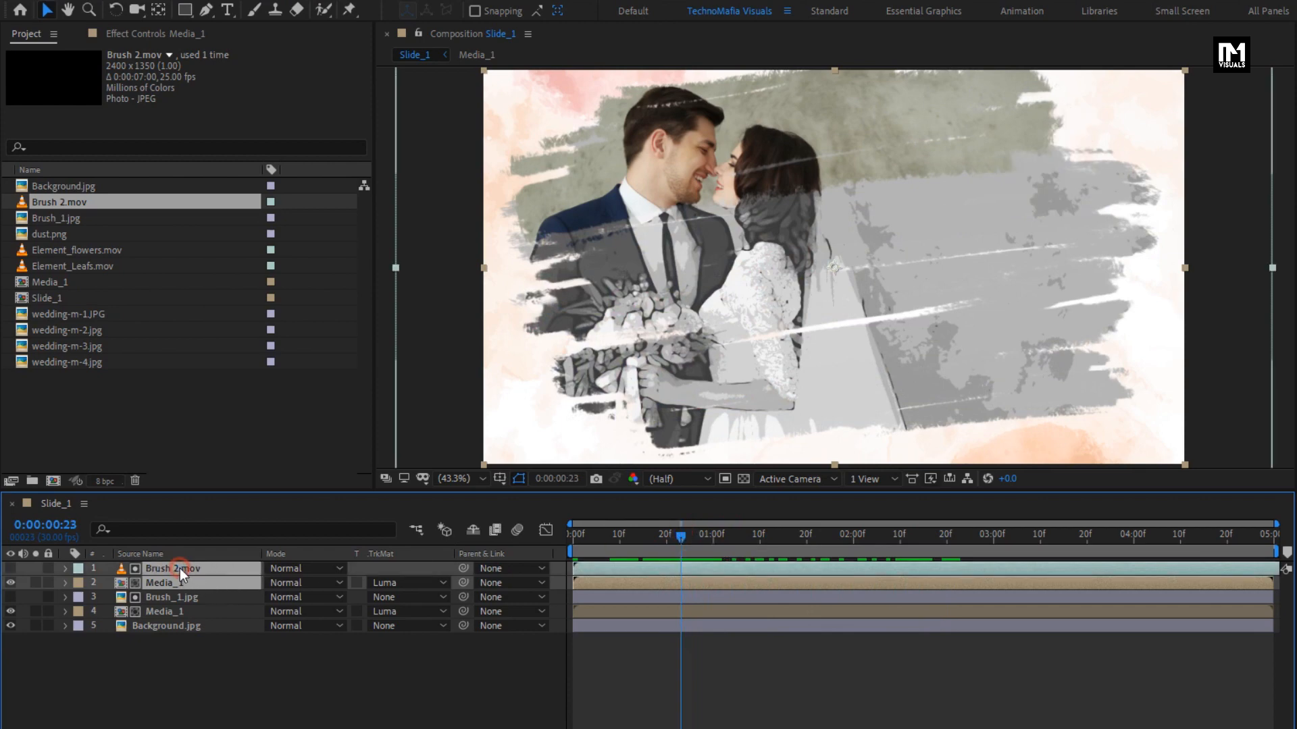
pyautogui.moveTo(615, 536)
pyautogui.mouseDown()
pyautogui.moveTo(649, 538)
pyautogui.moveTo(647, 570)
pyautogui.moveTo(667, 570)
pyautogui.mouseUp()
pyautogui.moveTo(573, 538)
pyautogui.mouseDown()
pyautogui.moveTo(1018, 539)
pyautogui.moveTo(591, 549)
pyautogui.moveTo(1042, 546)
pyautogui.mouseUp()
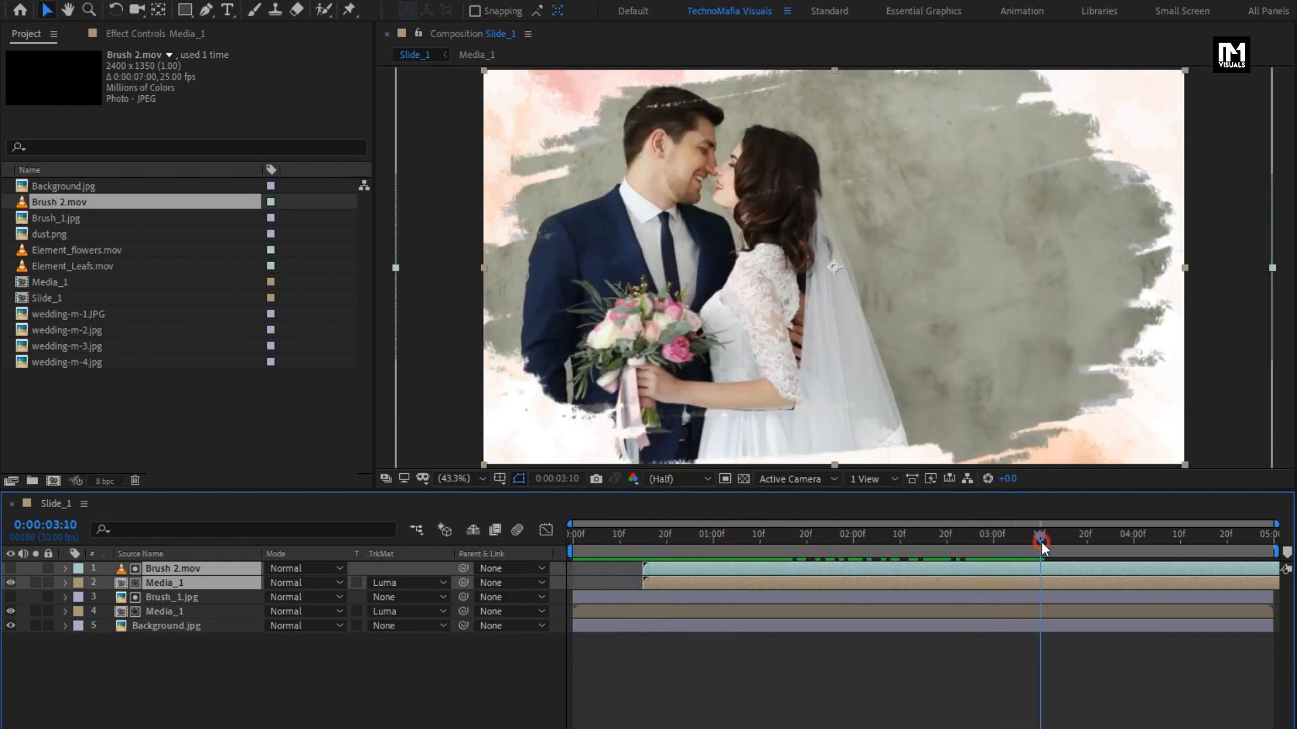
# Step: Scale the Brush 2.mov matte layer to 97% and collapse its properties
pyautogui.press('s')
pyautogui.click(177, 569)
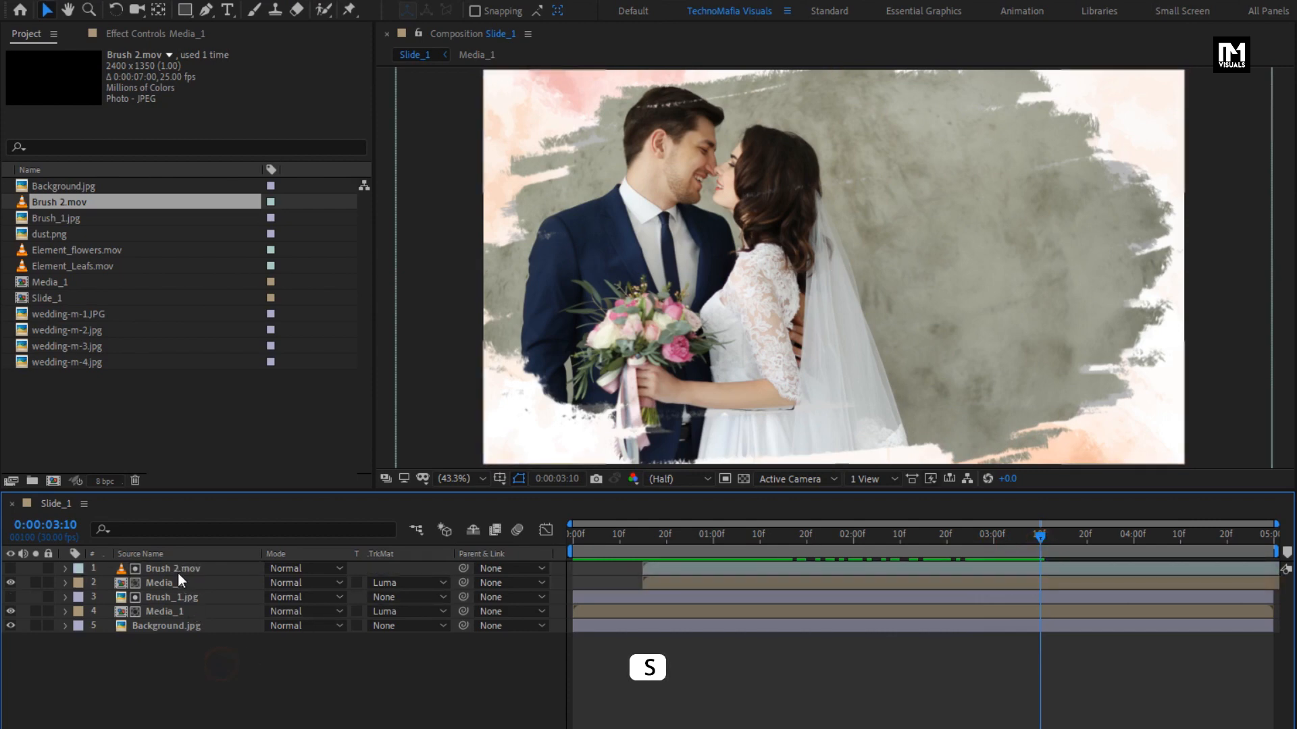
pyautogui.press('s')
pyautogui.moveTo(311, 585); pyautogui.dragTo(313, 590)
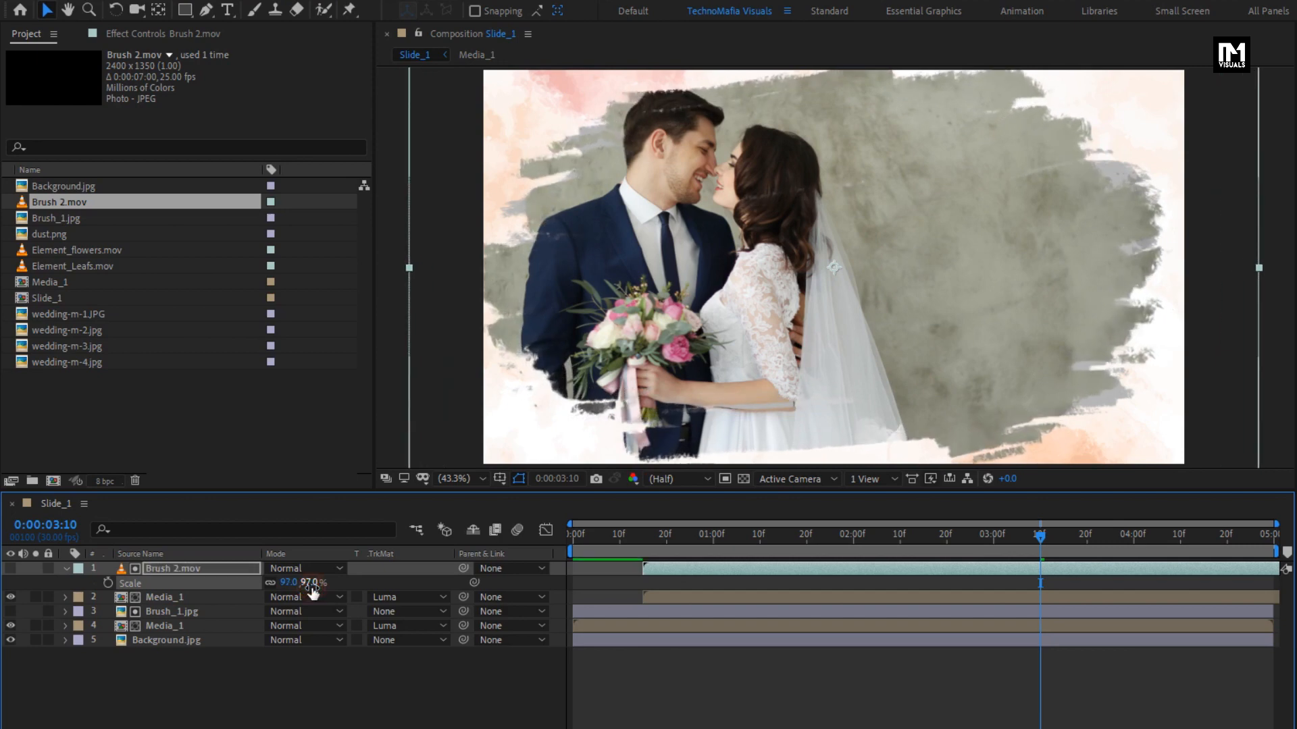
pyautogui.click(67, 568)
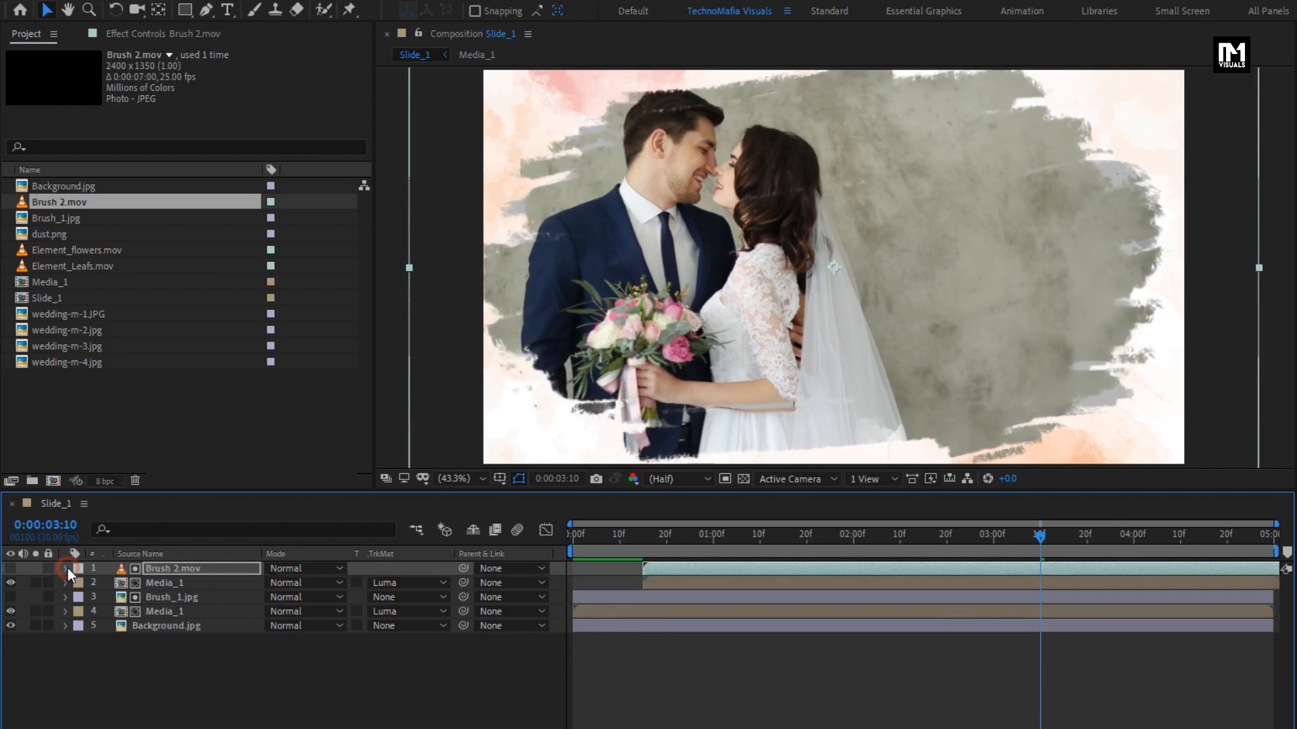
pyautogui.click(165, 649)
# Step: Add Element_Leafs.mov as the top layer and place it in the upper-left corner of the frame
pyautogui.click(454, 479)
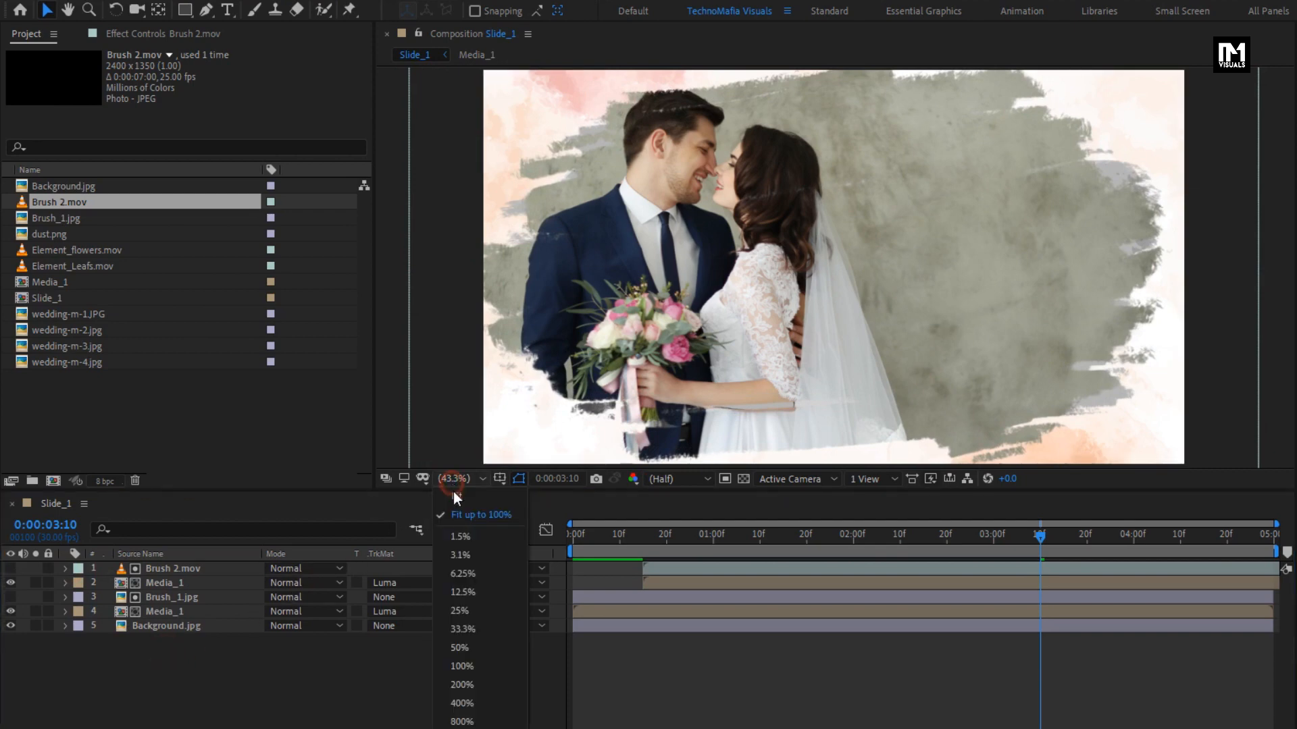
pyautogui.click(459, 517)
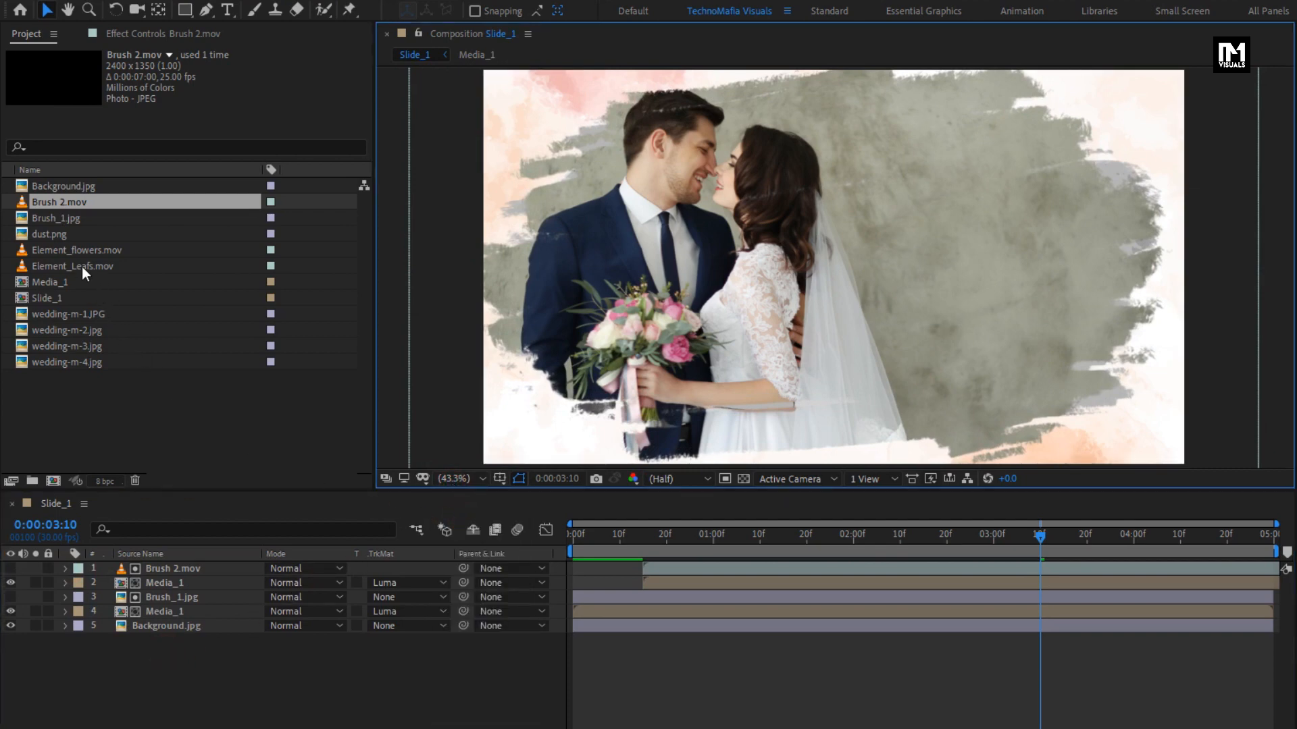
pyautogui.moveTo(74, 267); pyautogui.dragTo(191, 568)
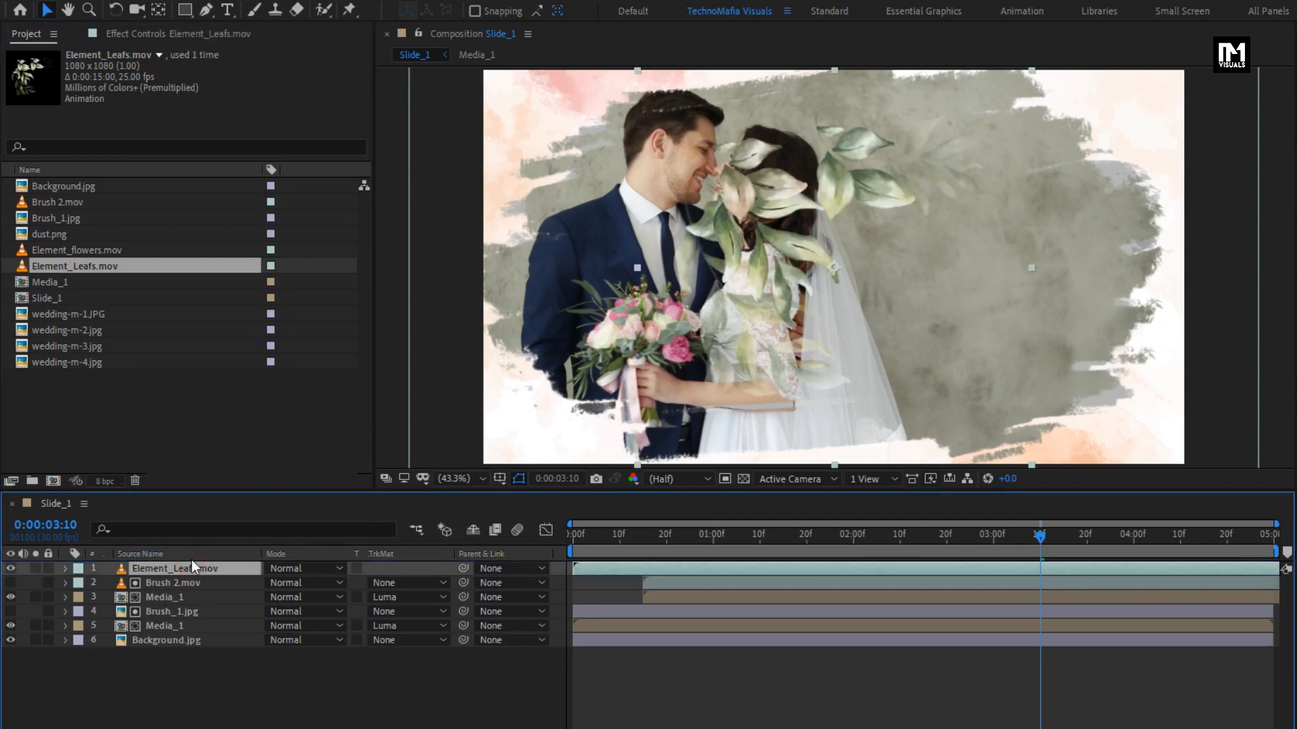
pyautogui.moveTo(749, 267); pyautogui.dragTo(534, 175)
pyautogui.press(',')
pyautogui.press(',')
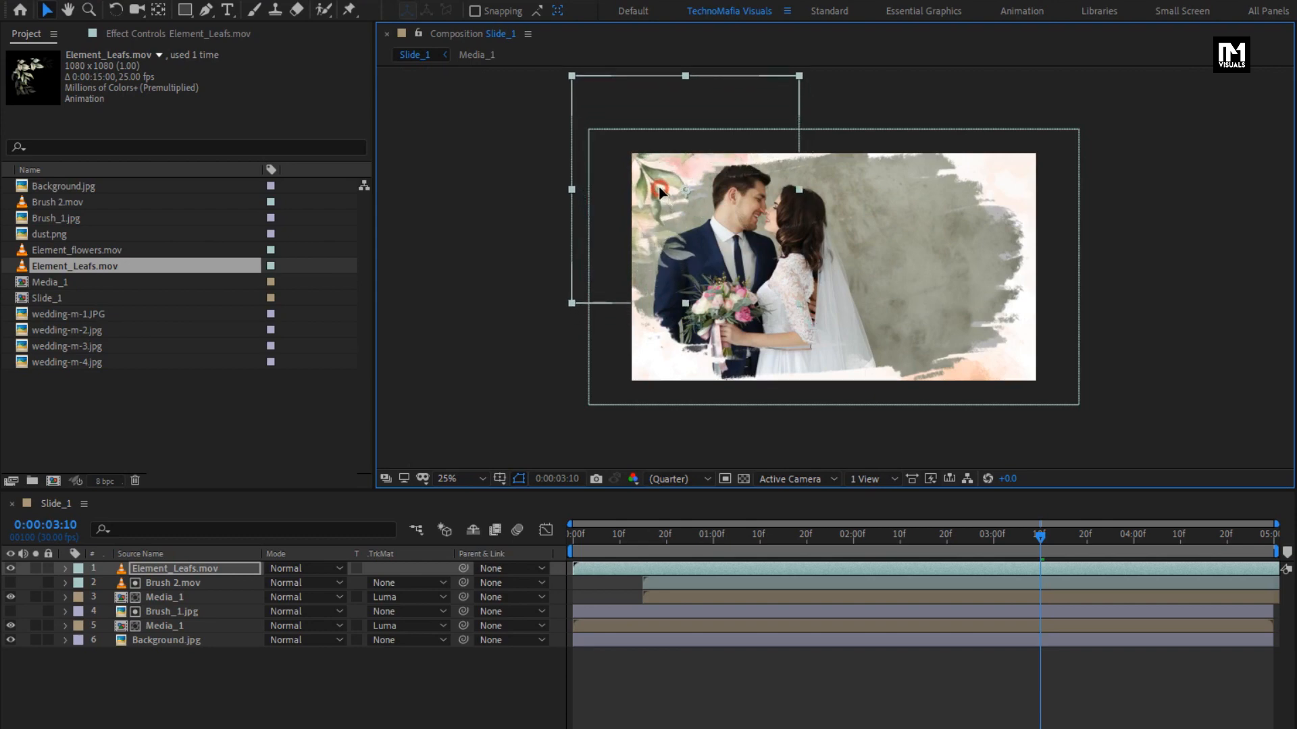
pyautogui.moveTo(660, 192); pyautogui.dragTo(661, 175)
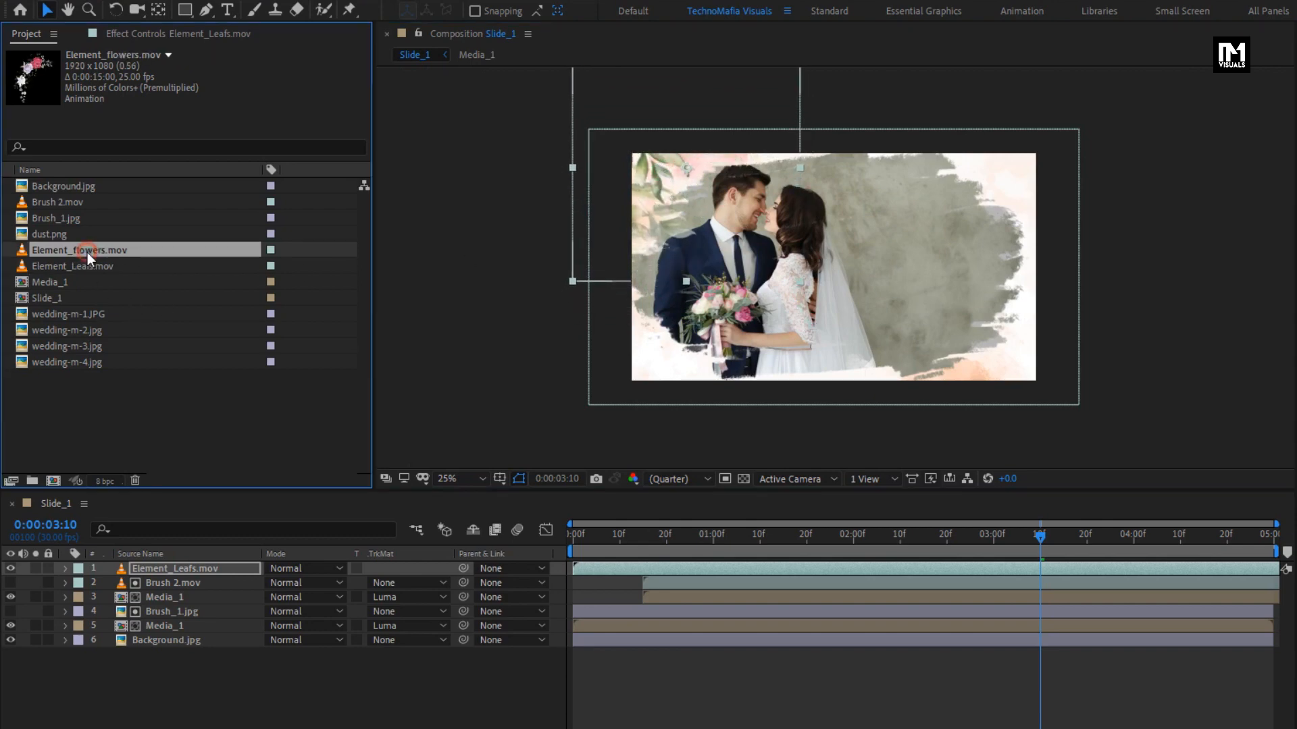
# Step: Add Element_flowers.mov as the top layer, rotated 25° and tucked into the upper-right corner of the frame
pyautogui.moveTo(87, 253); pyautogui.dragTo(210, 563)
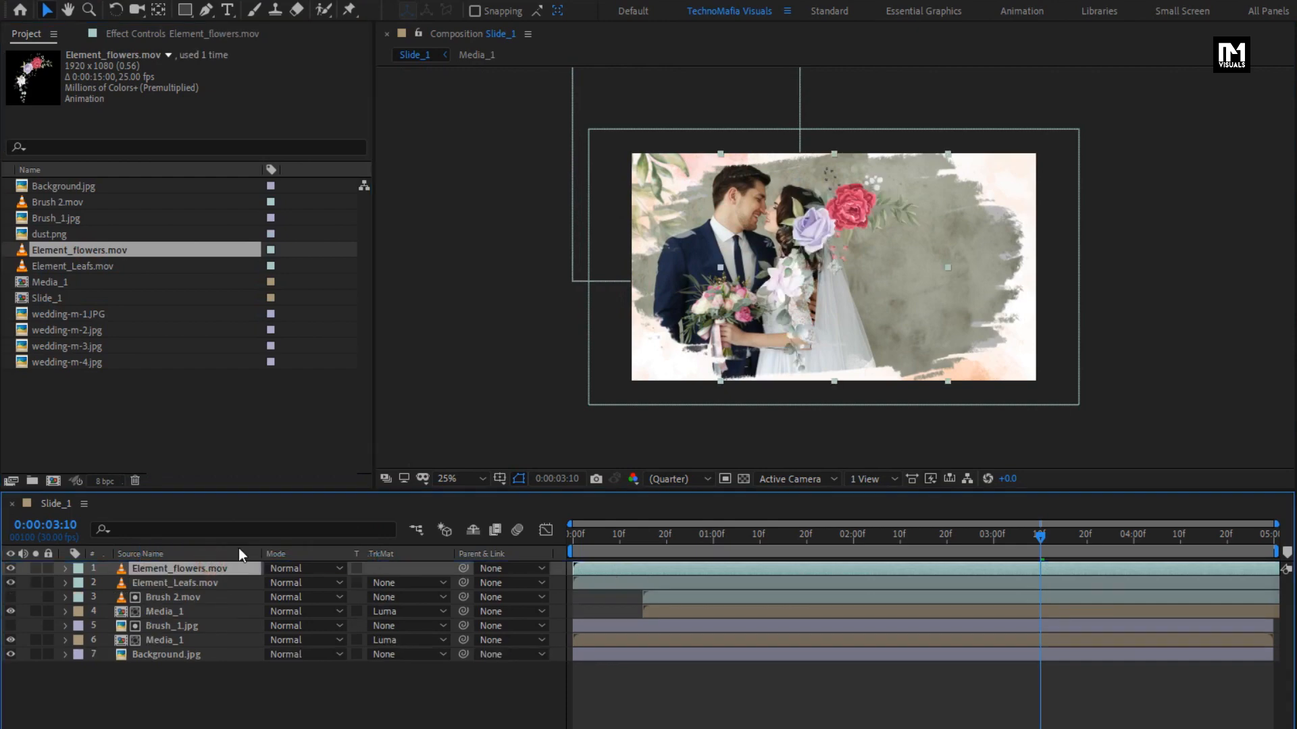
pyautogui.moveTo(809, 293); pyautogui.dragTo(1033, 113)
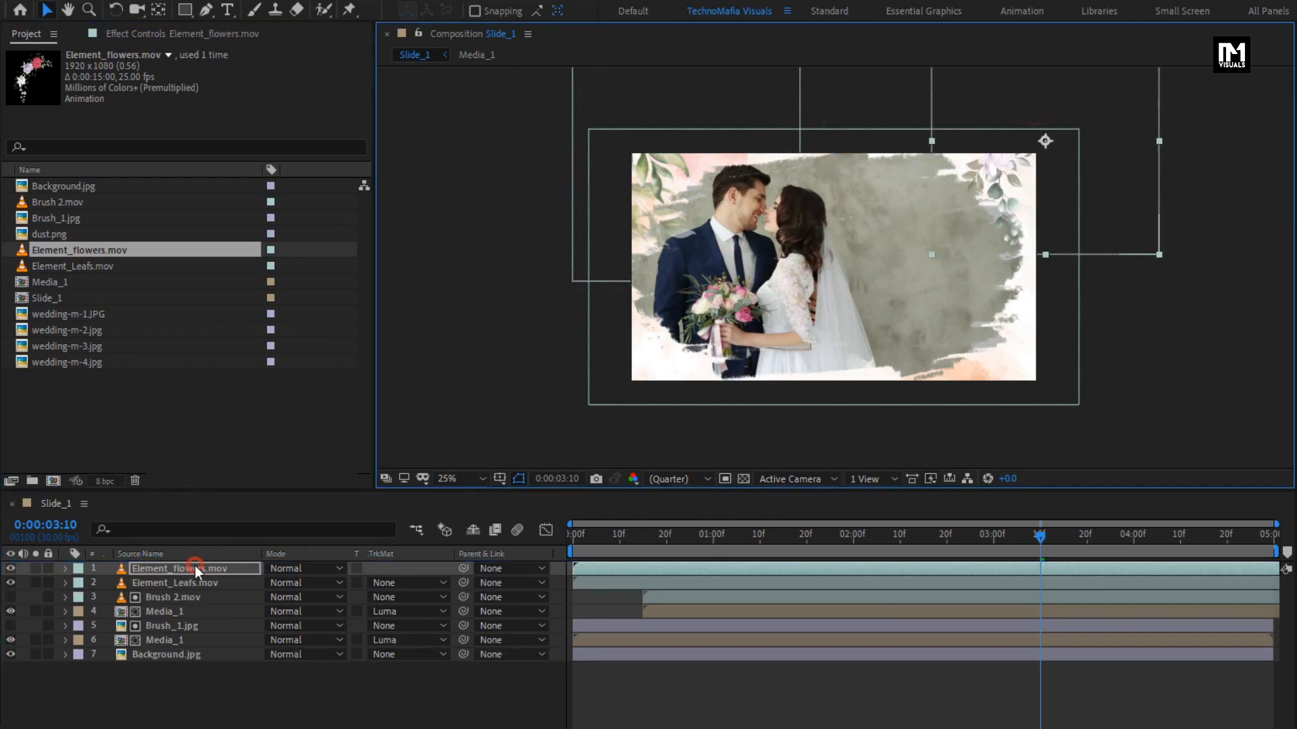
pyautogui.press('r')
pyautogui.moveTo(279, 583); pyautogui.dragTo(300, 579)
pyautogui.click(1009, 134)
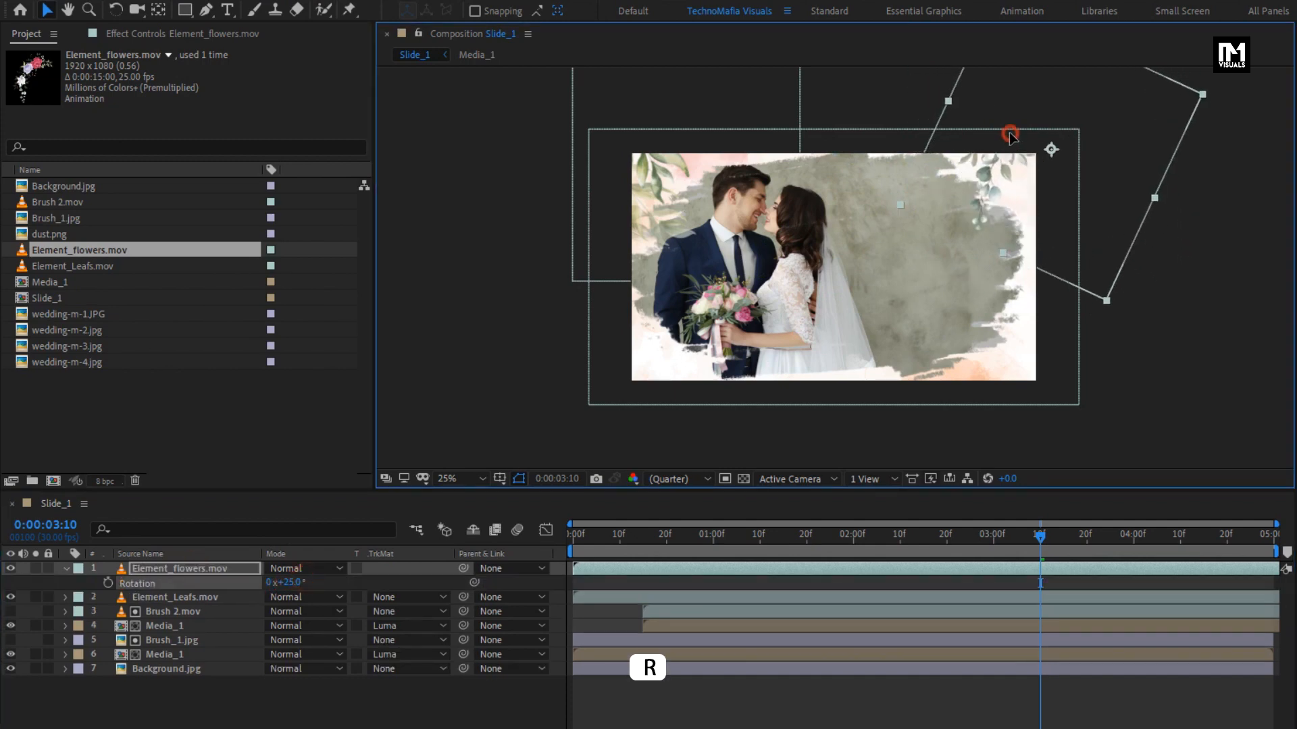
pyautogui.moveTo(1009, 134); pyautogui.dragTo(1019, 139)
# Step: Duplicate the Element_Leafs.mov layer and move the copy to the lower-right area of the frame
pyautogui.hotkey('ctrl', 'd')
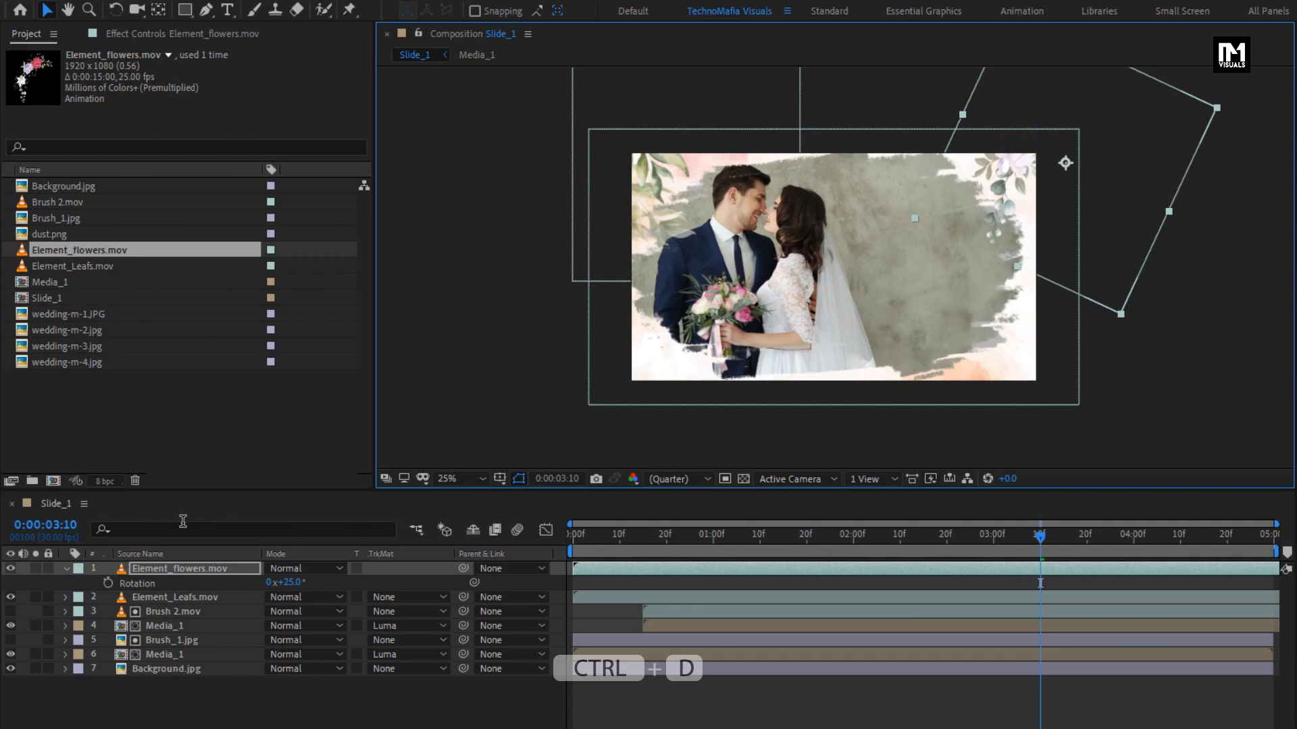
pyautogui.click(164, 598)
pyautogui.hotkey('ctrl', 'd')
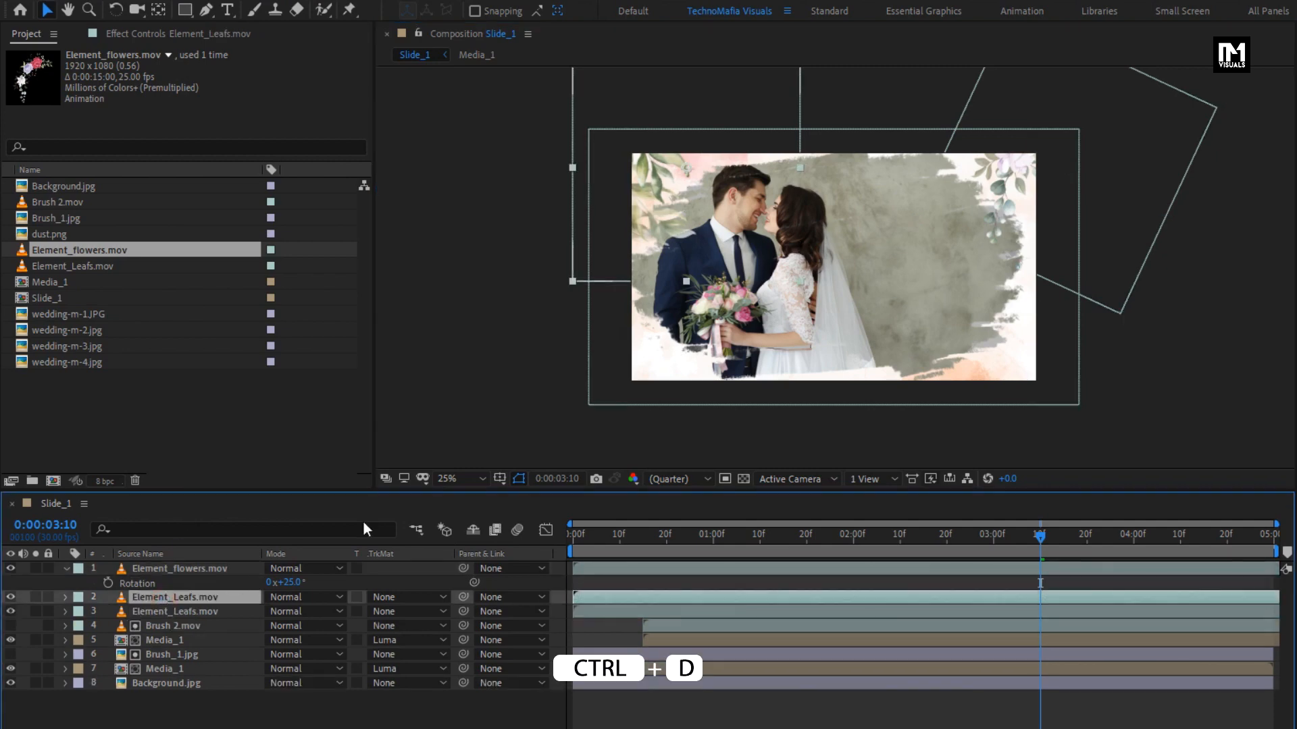
pyautogui.moveTo(666, 212); pyautogui.dragTo(989, 369)
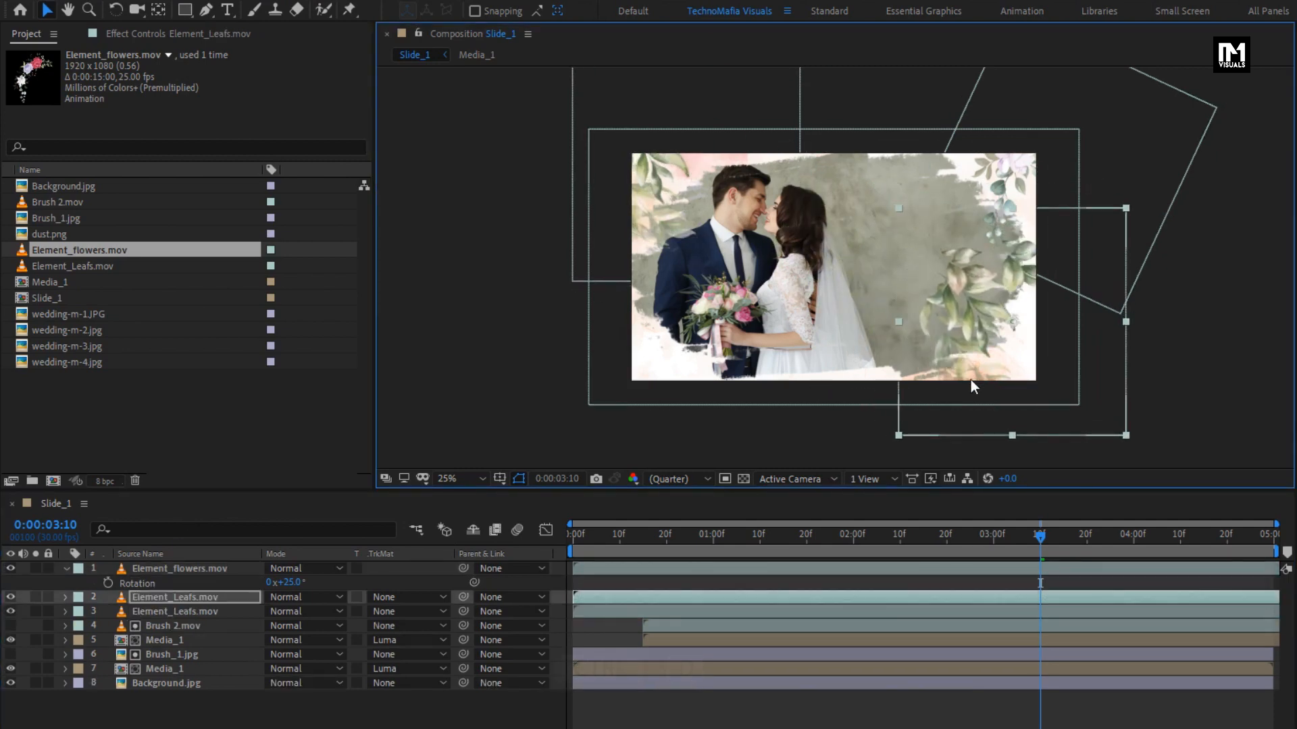
# Step: Rotate the duplicated leaf layer to 220°, fit it into the frame's lower-right corner, and collapse the open layer properties
pyautogui.press('r')
pyautogui.moveTo(292, 612); pyautogui.dragTo(405, 600)
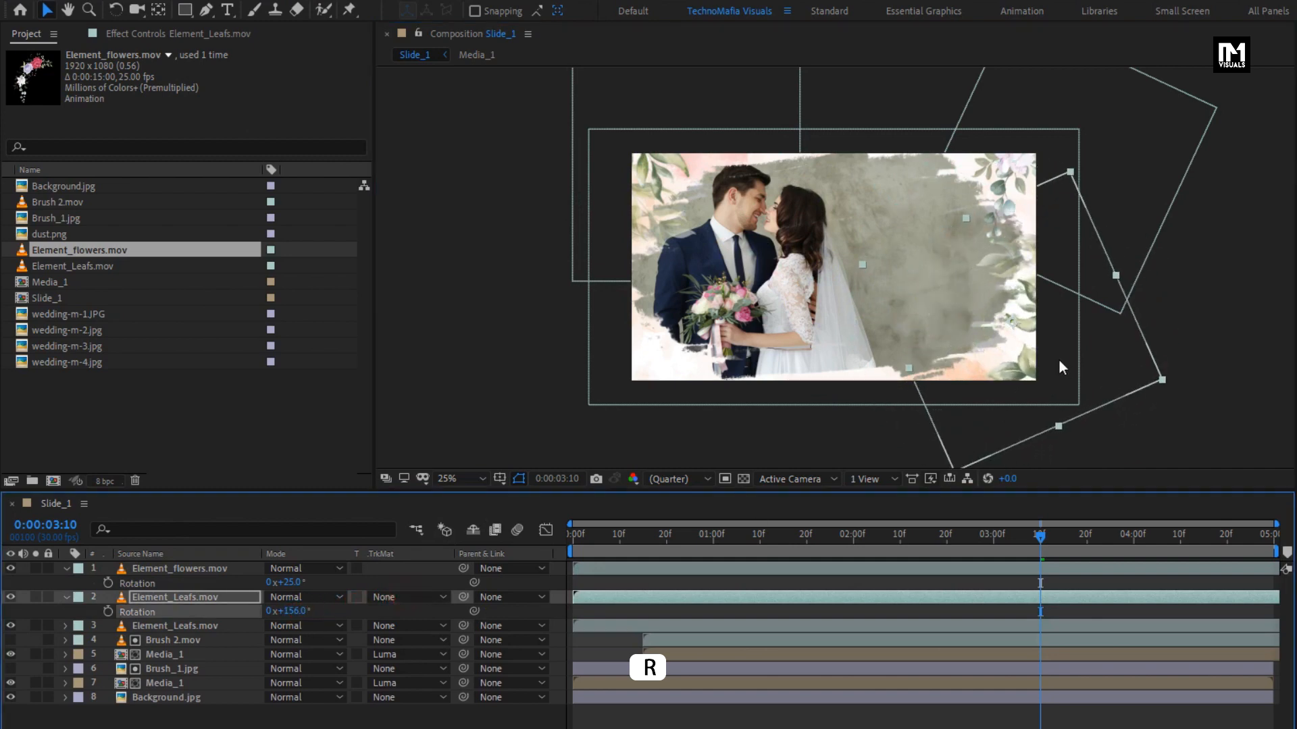
pyautogui.moveTo(1033, 359); pyautogui.dragTo(1009, 398)
pyautogui.moveTo(301, 616); pyautogui.dragTo(318, 613)
pyautogui.moveTo(998, 352); pyautogui.dragTo(988, 367)
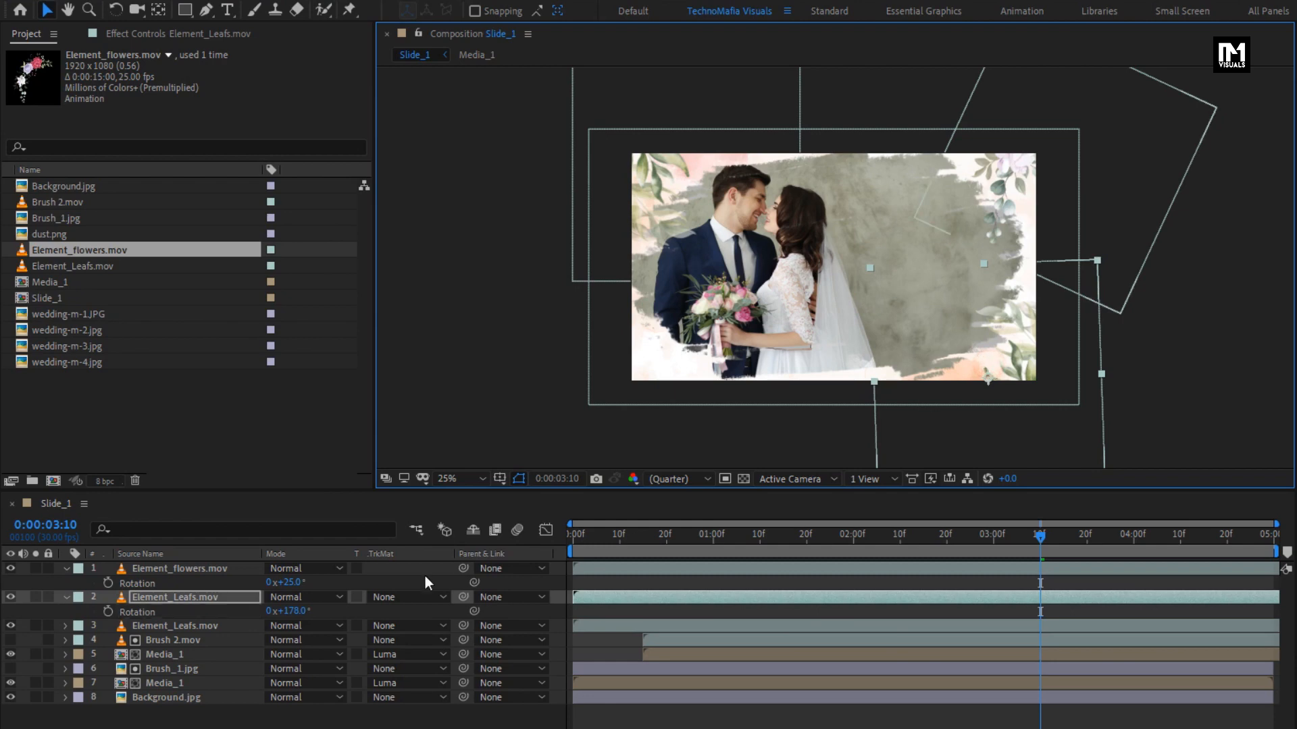
pyautogui.moveTo(290, 611); pyautogui.dragTo(329, 612)
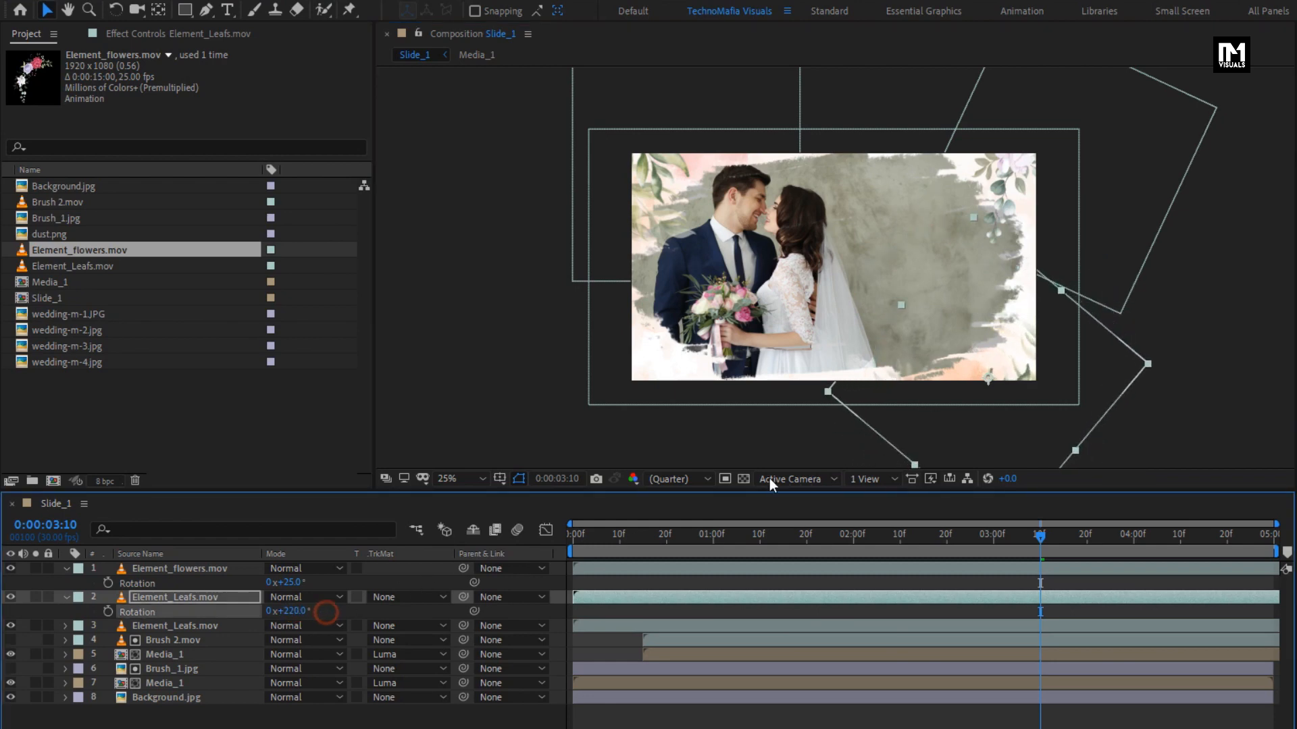
pyautogui.moveTo(910, 375); pyautogui.dragTo(902, 356)
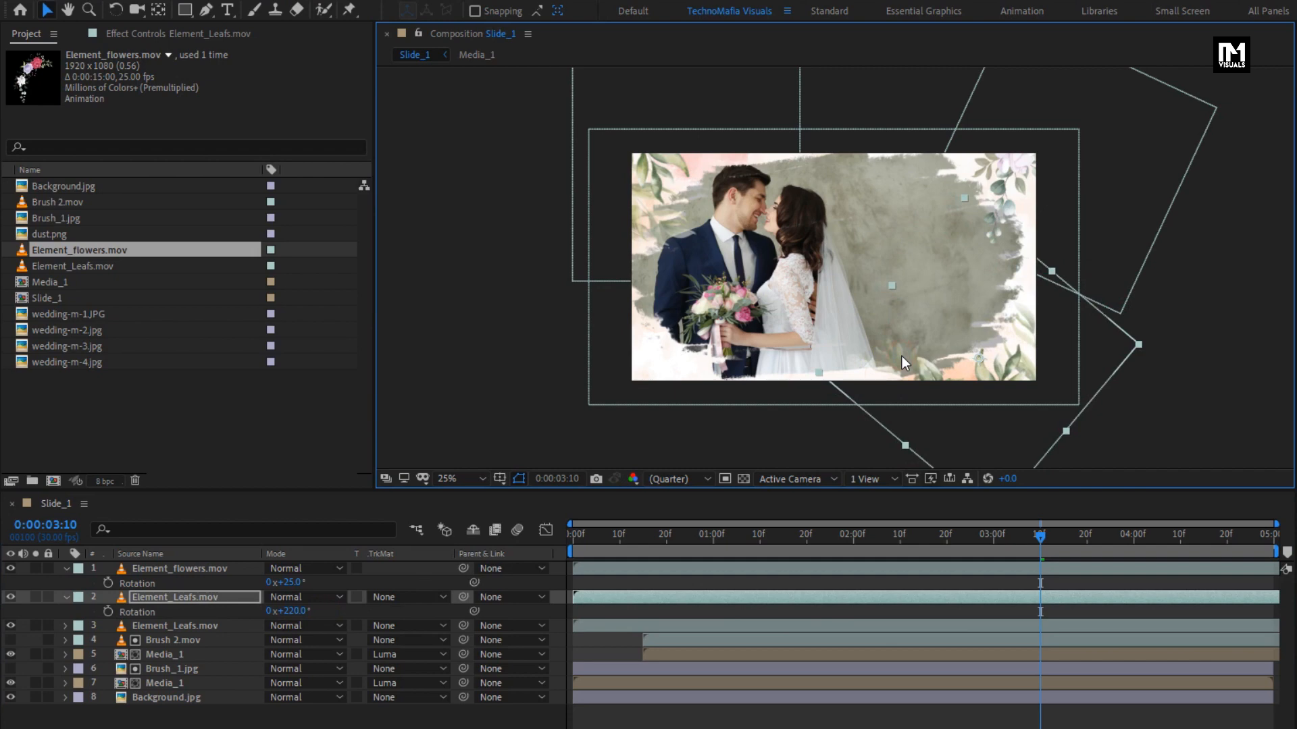
pyautogui.click(64, 597)
pyautogui.click(66, 569)
pyautogui.click(123, 705)
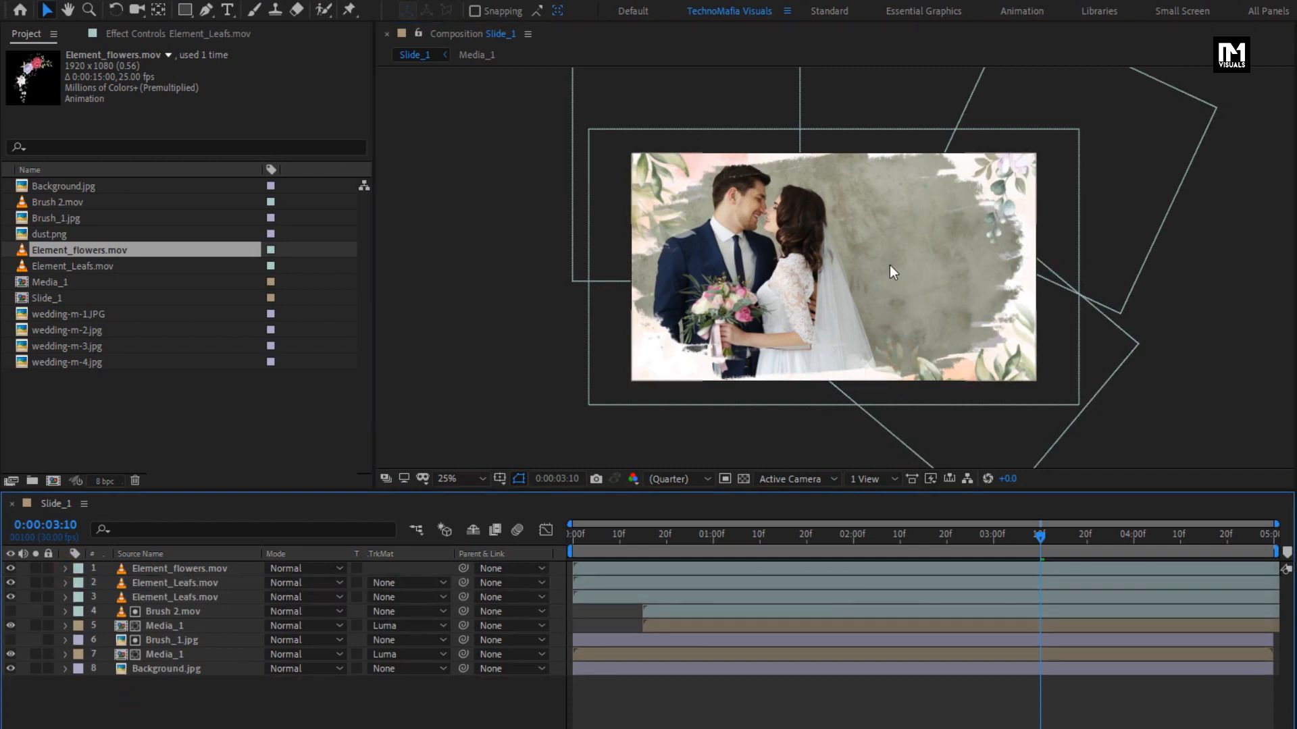
# Step: Add a text layer reading "Wedding" and place it over the grey area to the right of the couple
pyautogui.click(226, 10)
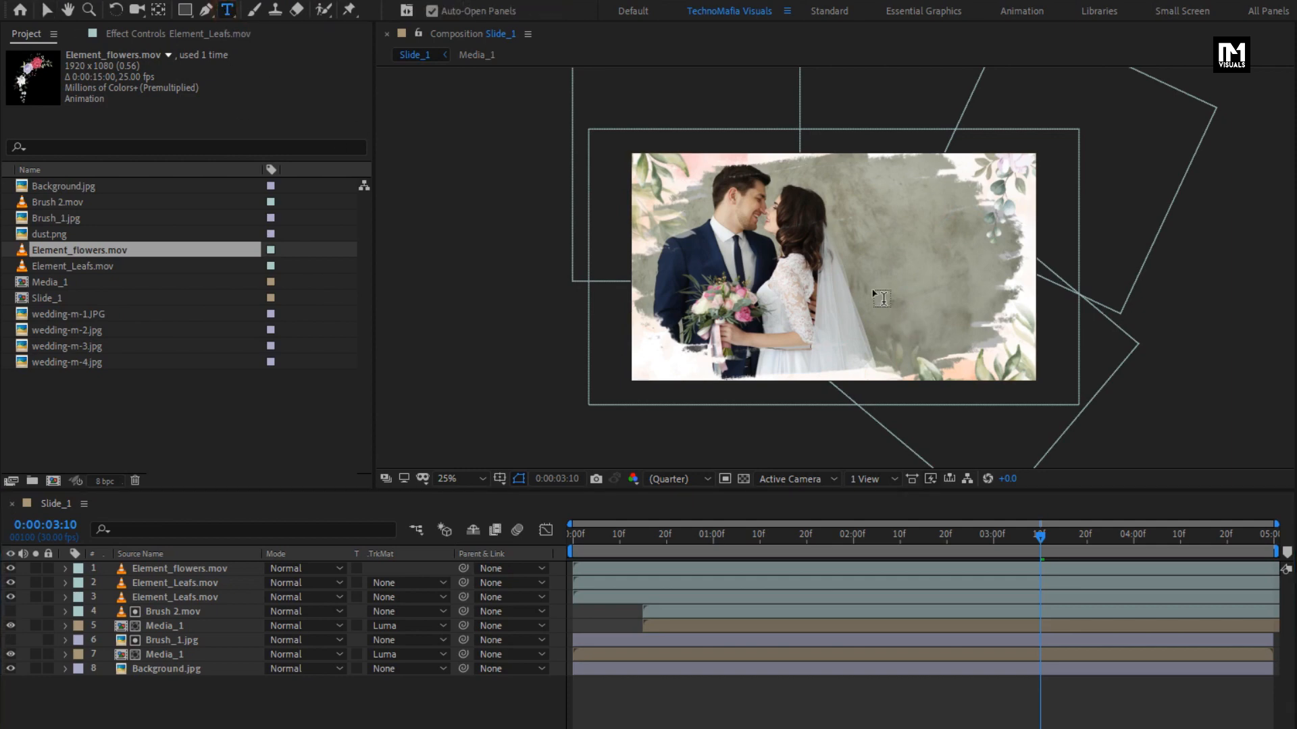
pyautogui.click(863, 269)
pyautogui.scroll(2, 819, 319)
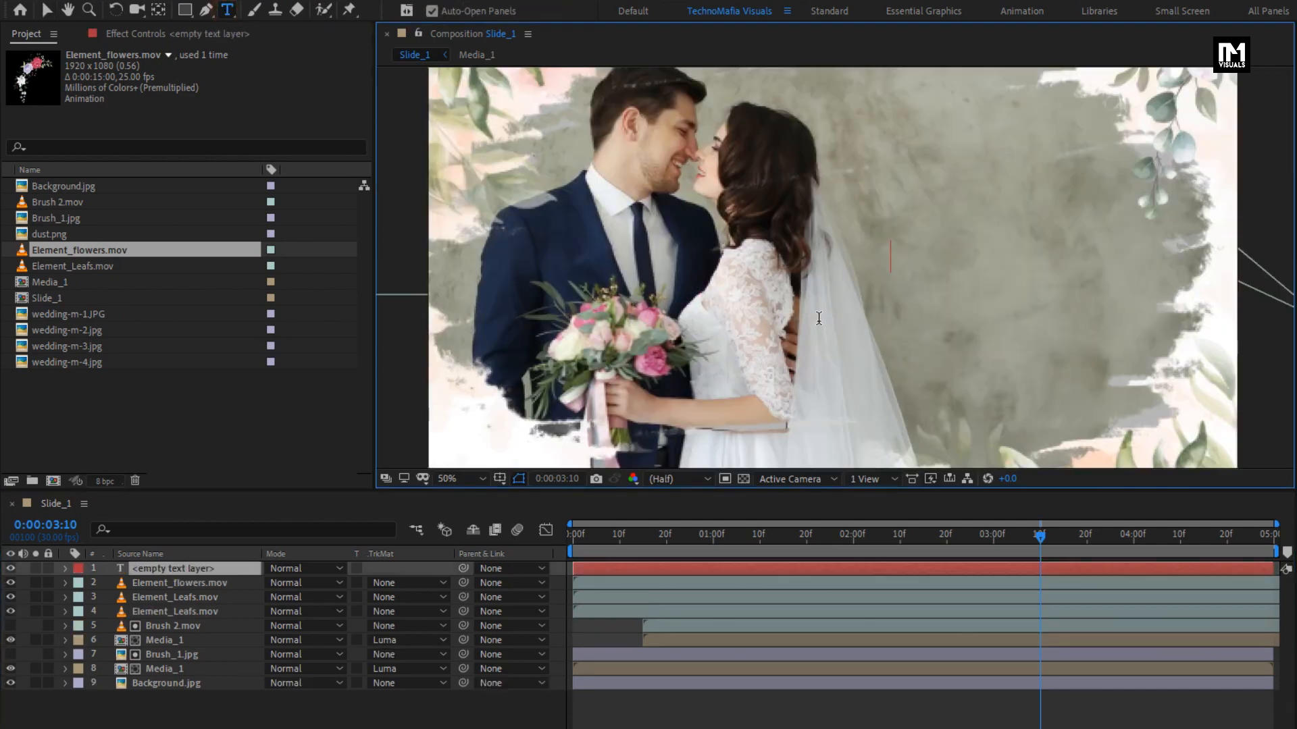
pyautogui.write('We')
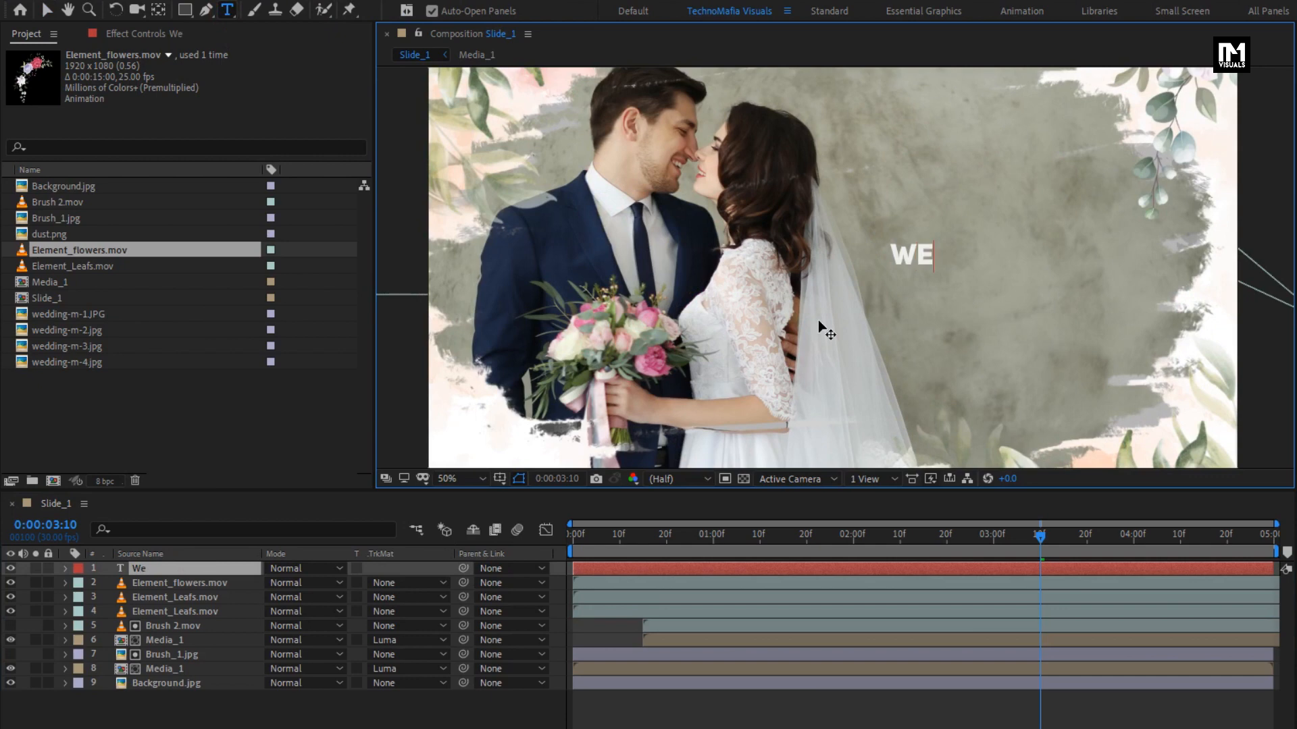
pyautogui.write('dding')
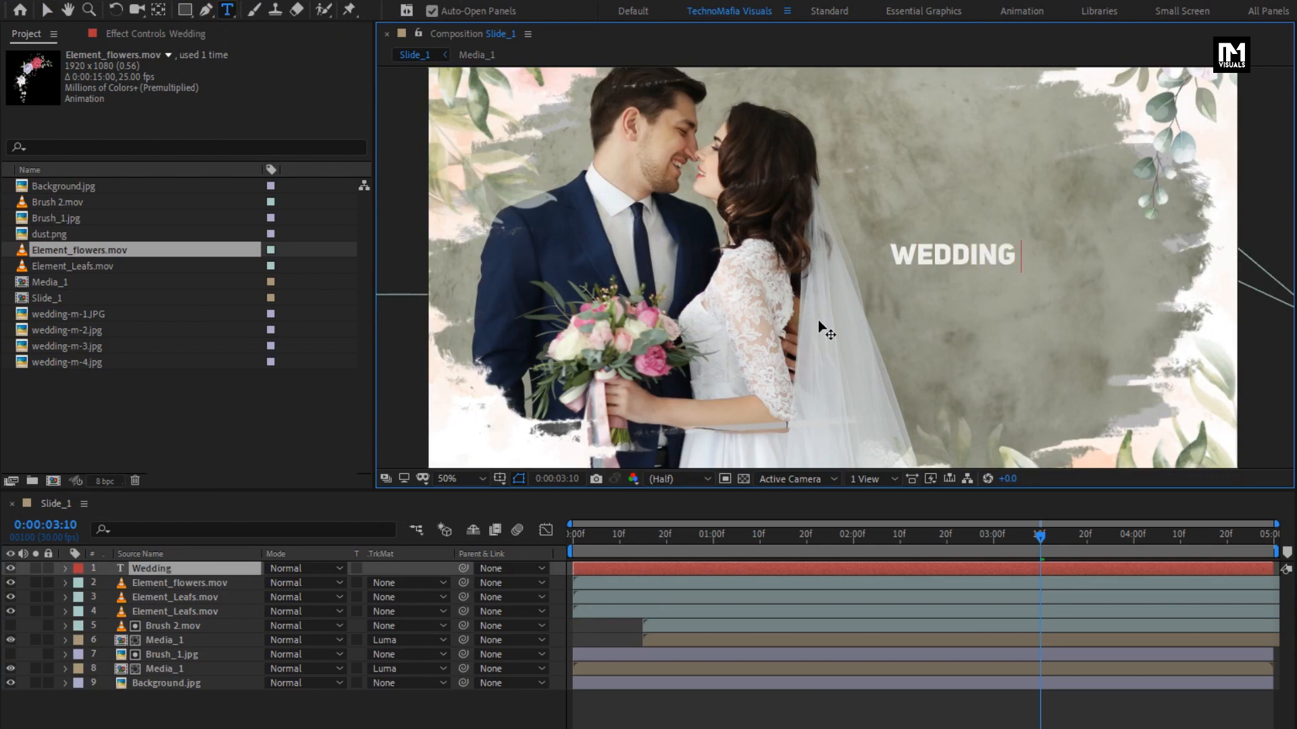
pyautogui.press('Escape')
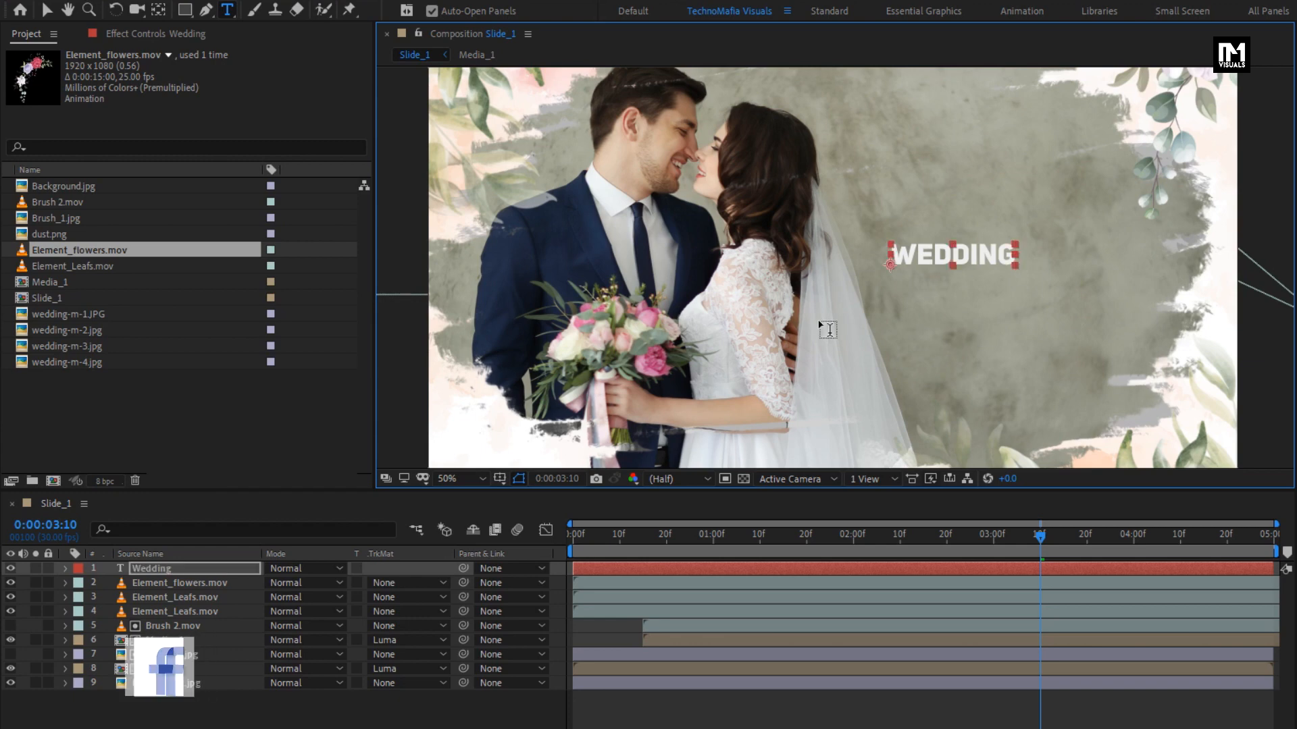
pyautogui.press('v')
pyautogui.moveTo(935, 254); pyautogui.dragTo(992, 290)
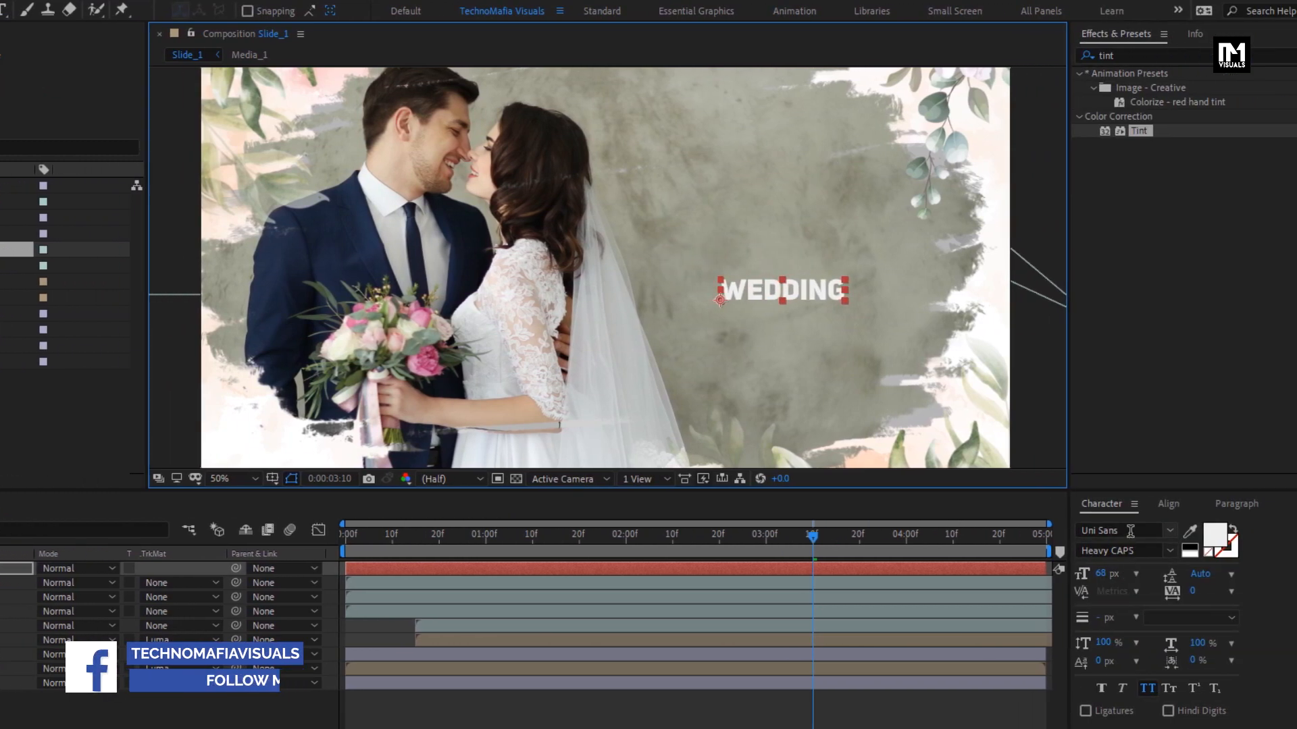
# Step: Set the Wedding text in the Black Jack font and turn off All Caps
pyautogui.click(1130, 532)
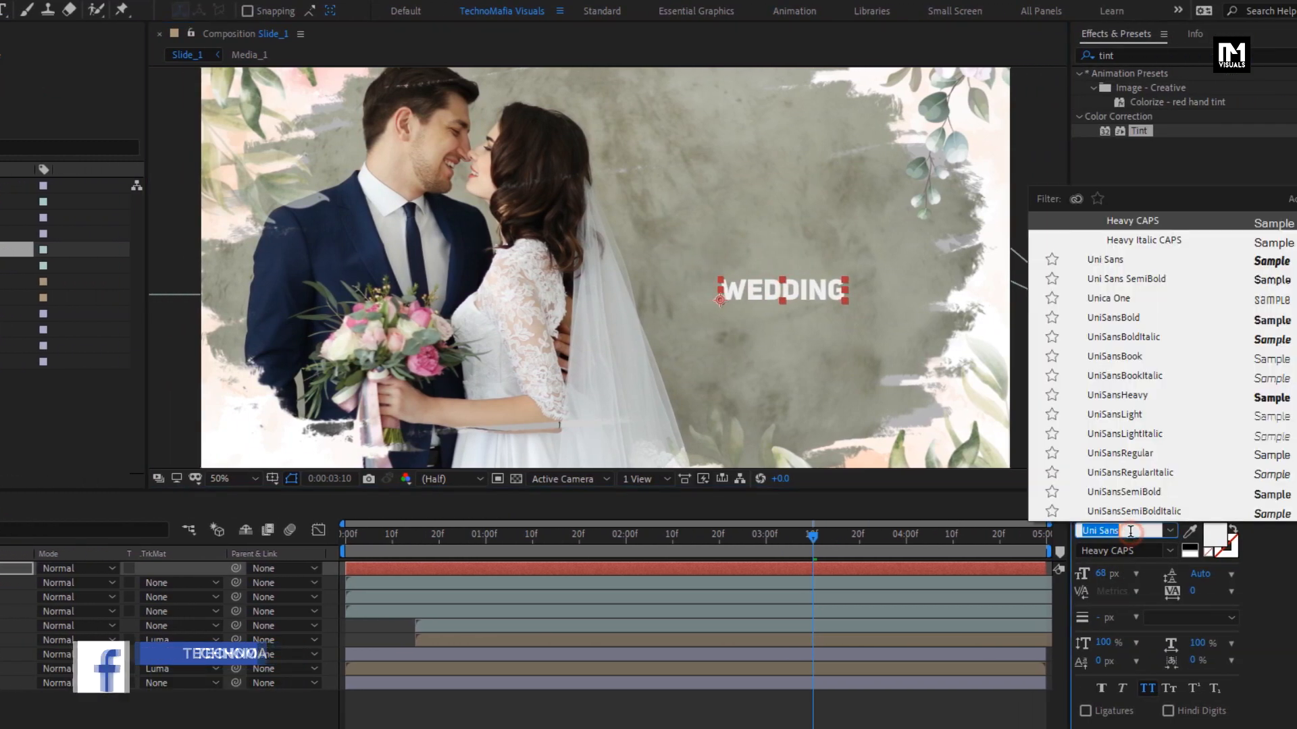
pyautogui.write('blac')
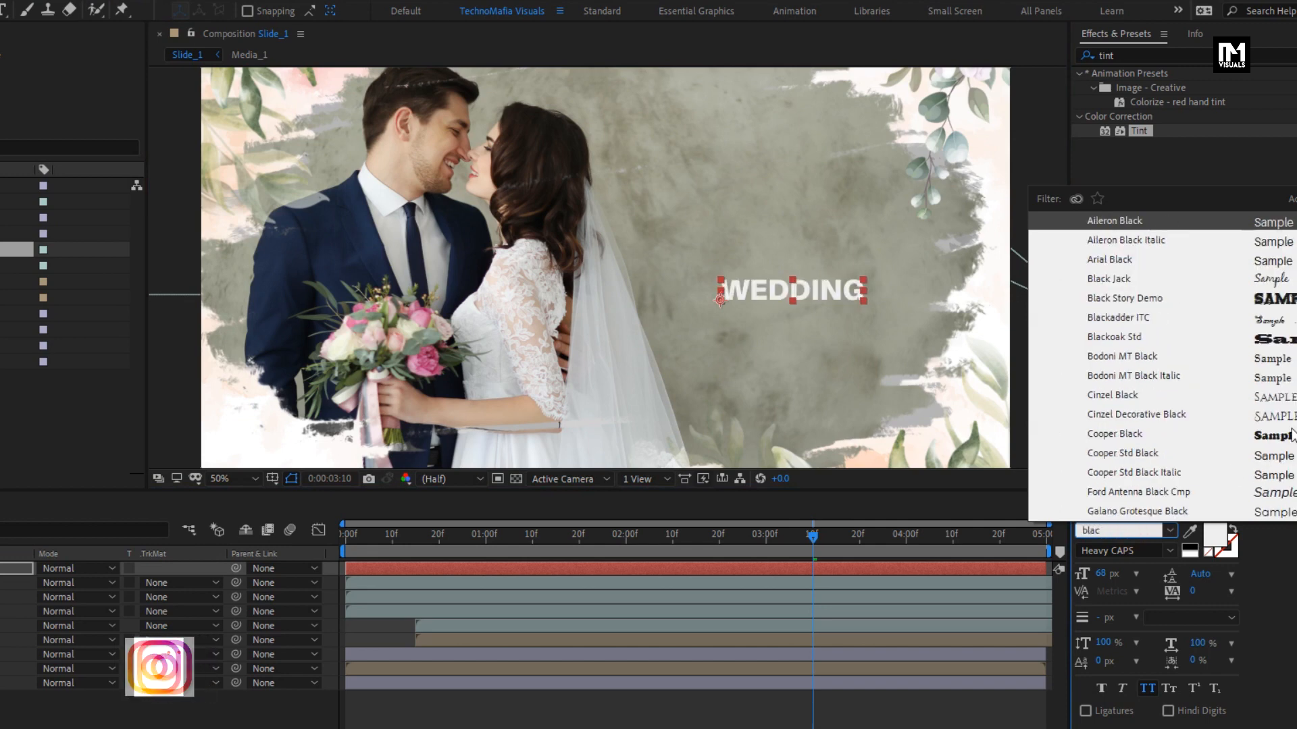
pyautogui.click(1122, 281)
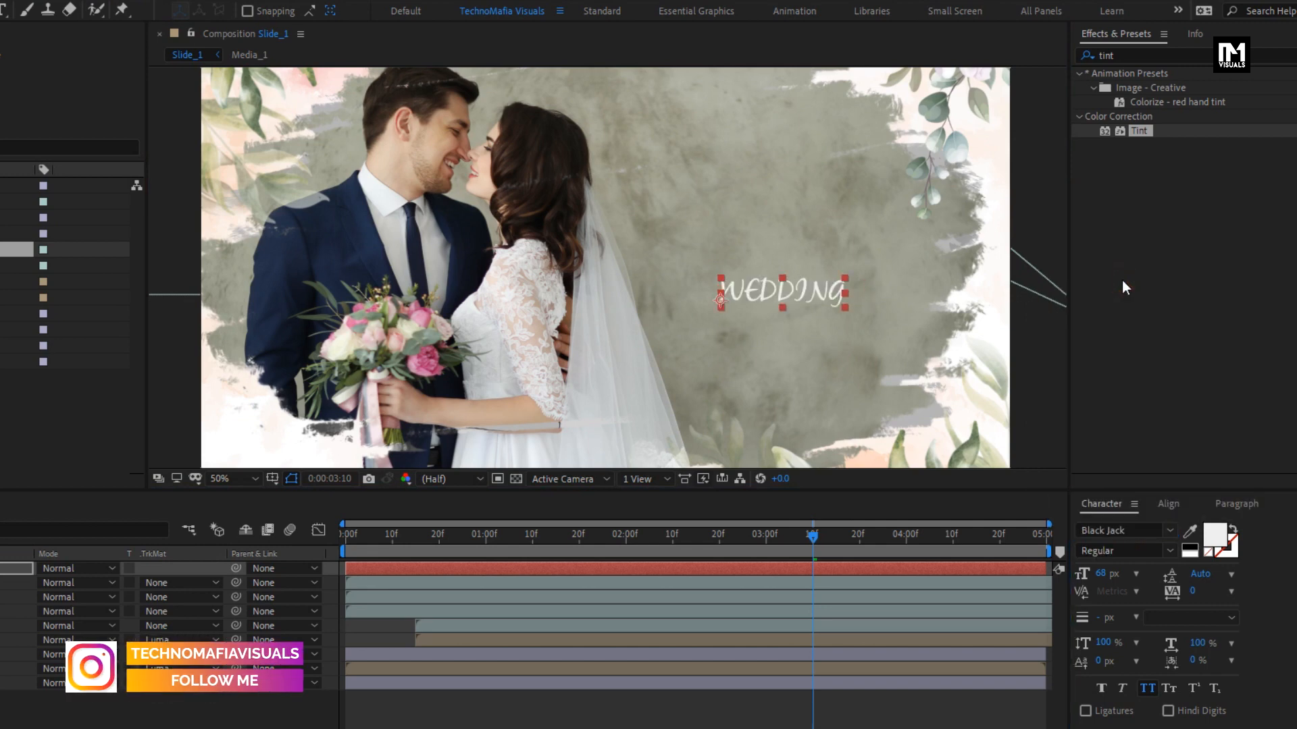
pyautogui.click(1146, 688)
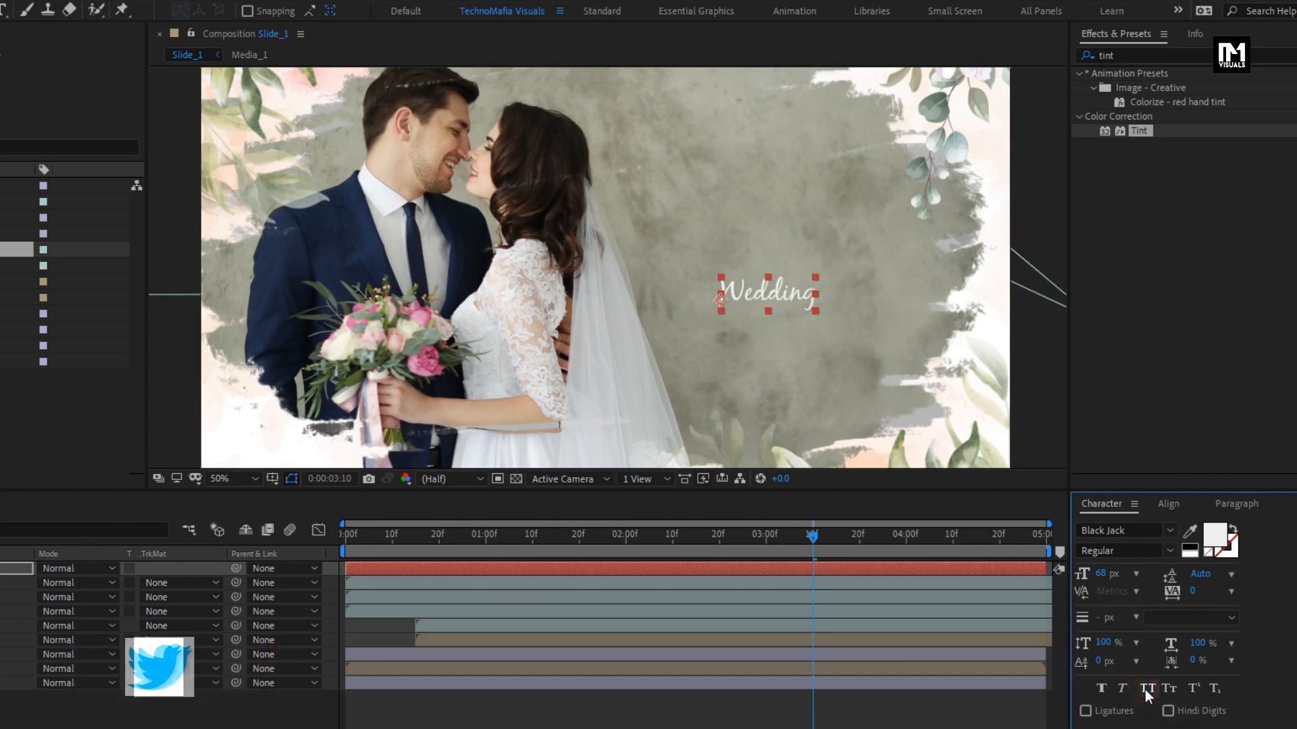
# Step: Enlarge the Wedding text to 189 px and reposition it in the empty area beside the bride
pyautogui.moveTo(1107, 574); pyautogui.dragTo(1175, 573)
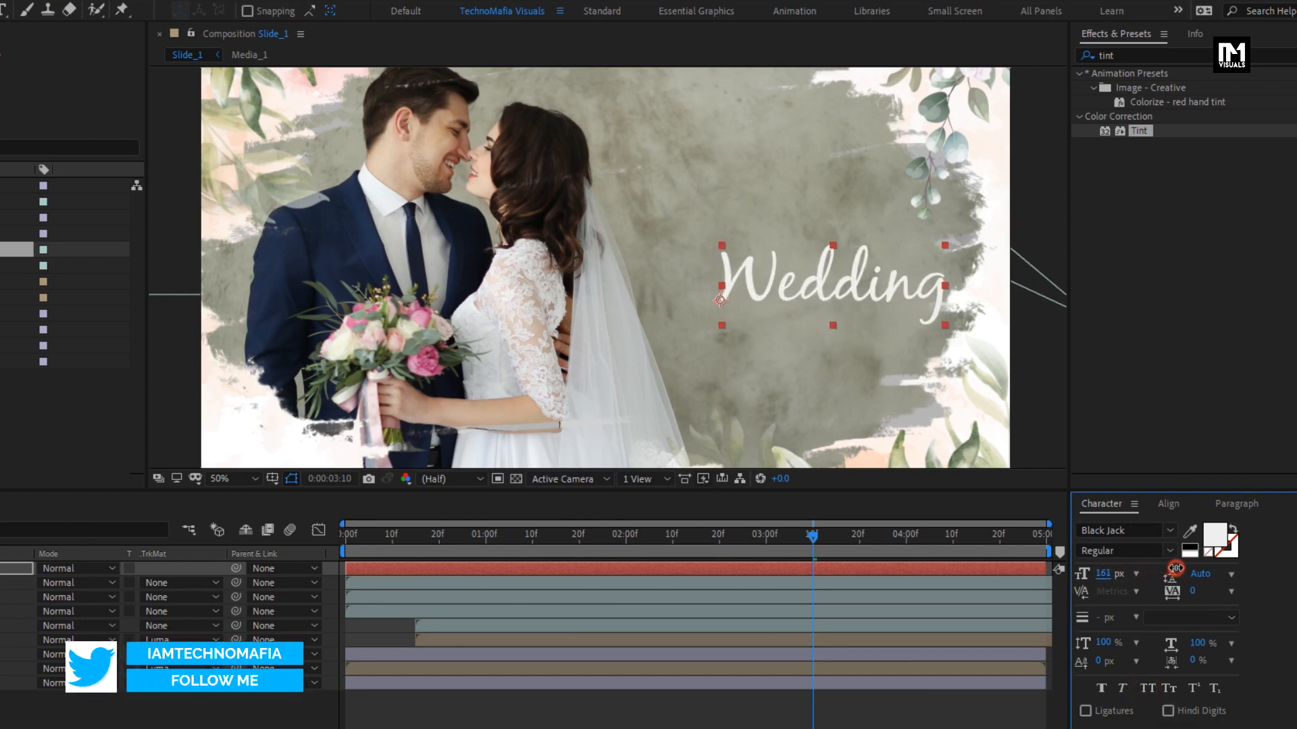
pyautogui.click(721, 278)
pyautogui.moveTo(721, 278); pyautogui.dragTo(671, 286)
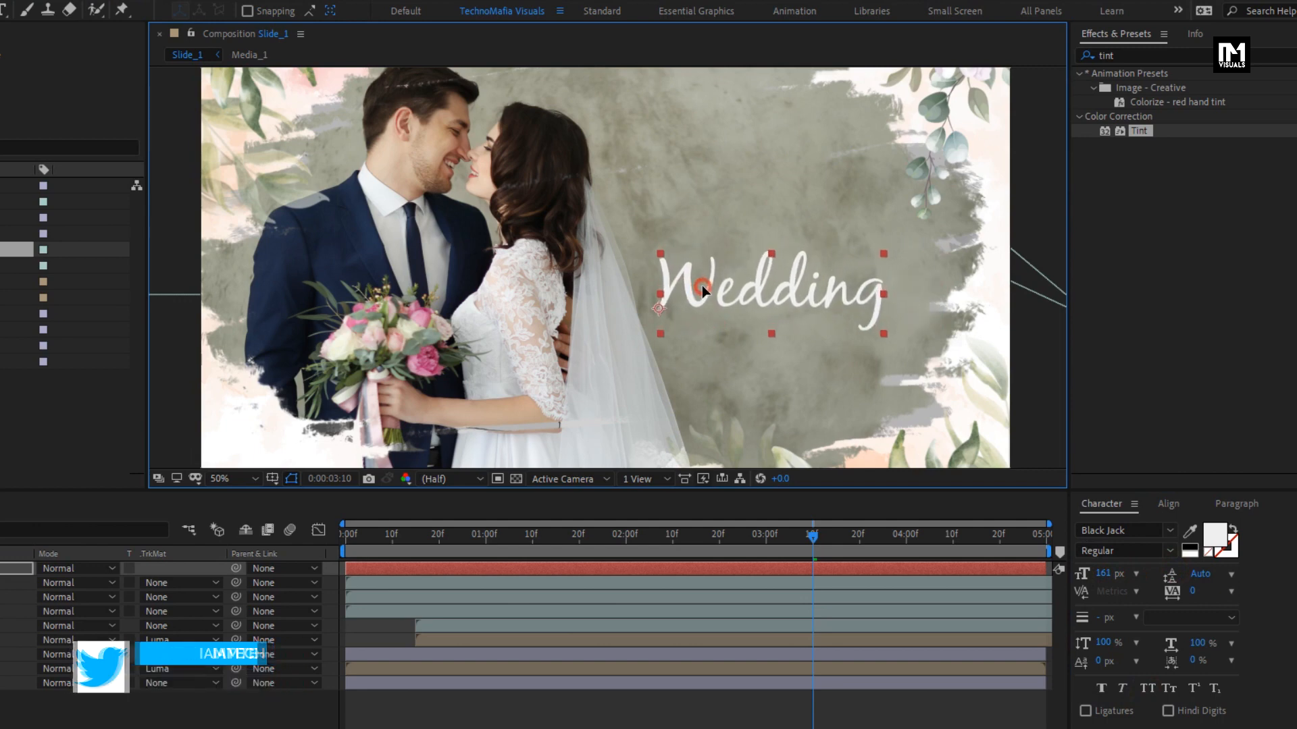
pyautogui.moveTo(1099, 574); pyautogui.dragTo(1138, 573)
pyautogui.click(738, 294)
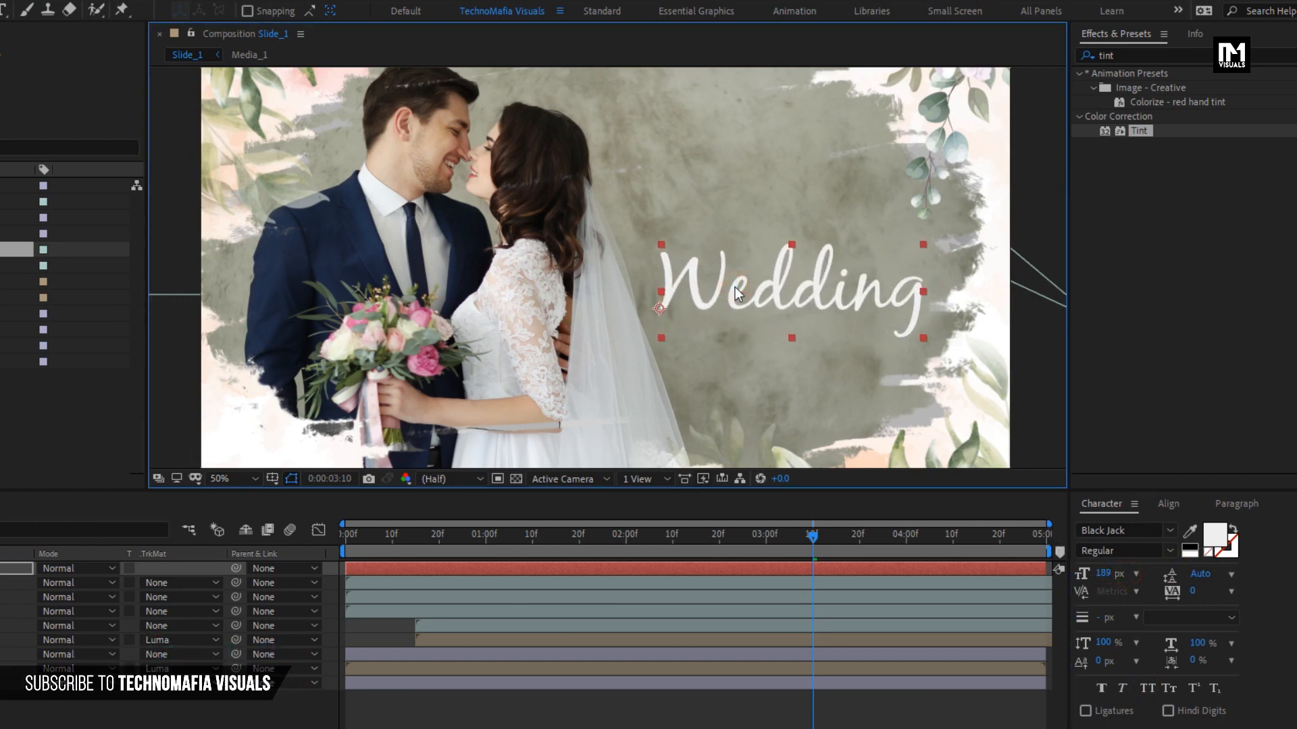
pyautogui.moveTo(730, 287); pyautogui.dragTo(731, 283)
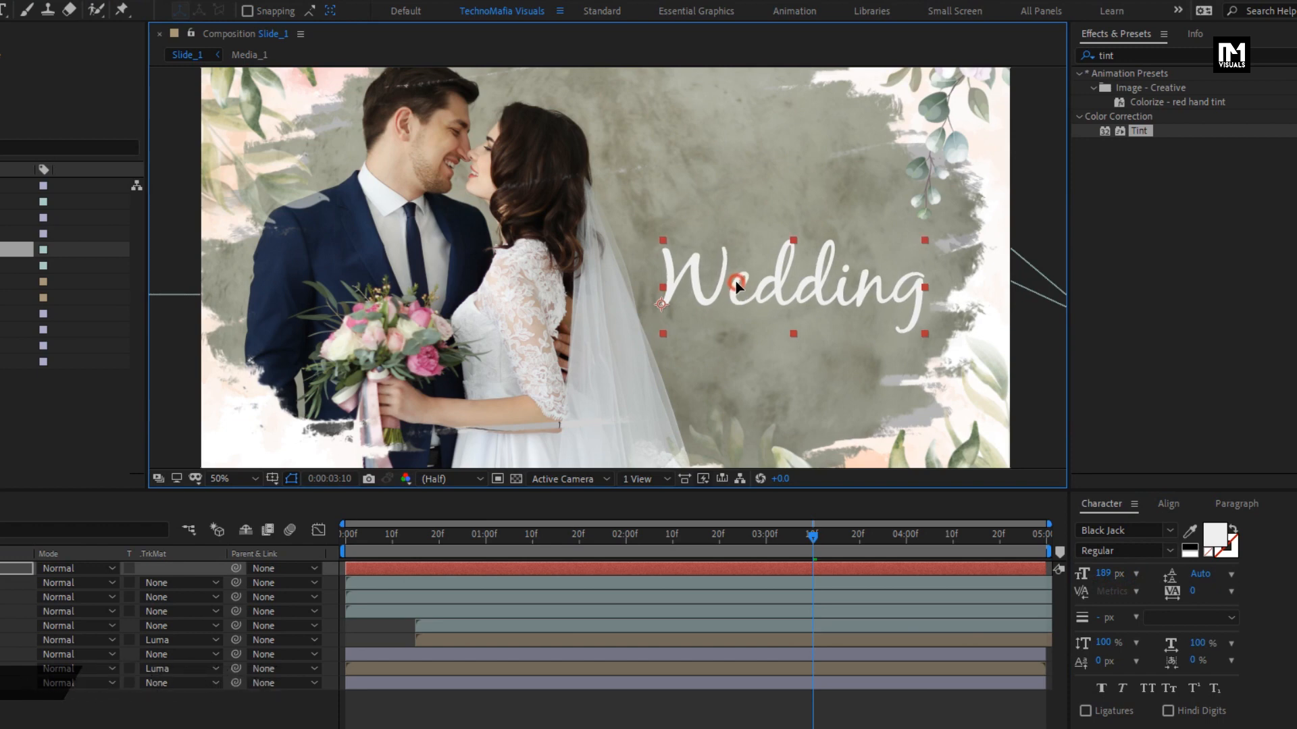
# Step: Add a second text layer reading "Invitation" below the Wedding text
pyautogui.click(3, 10)
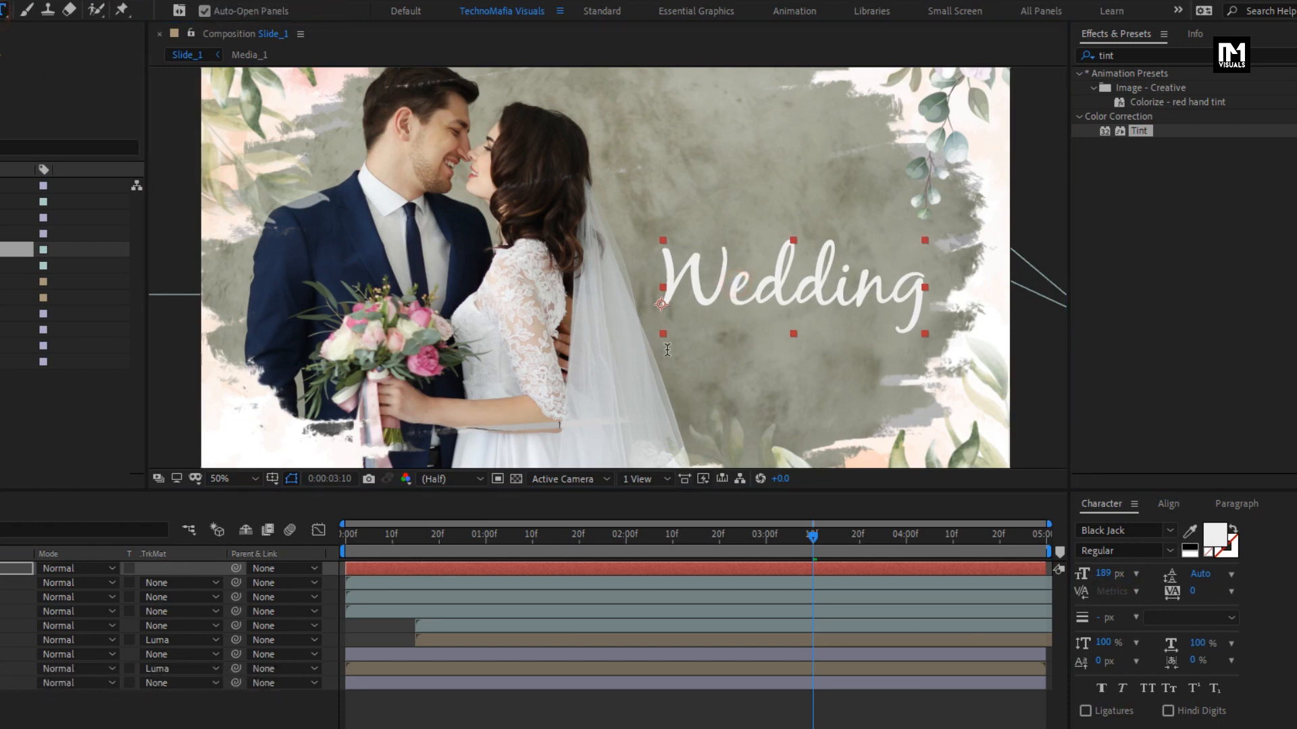
pyautogui.click(706, 352)
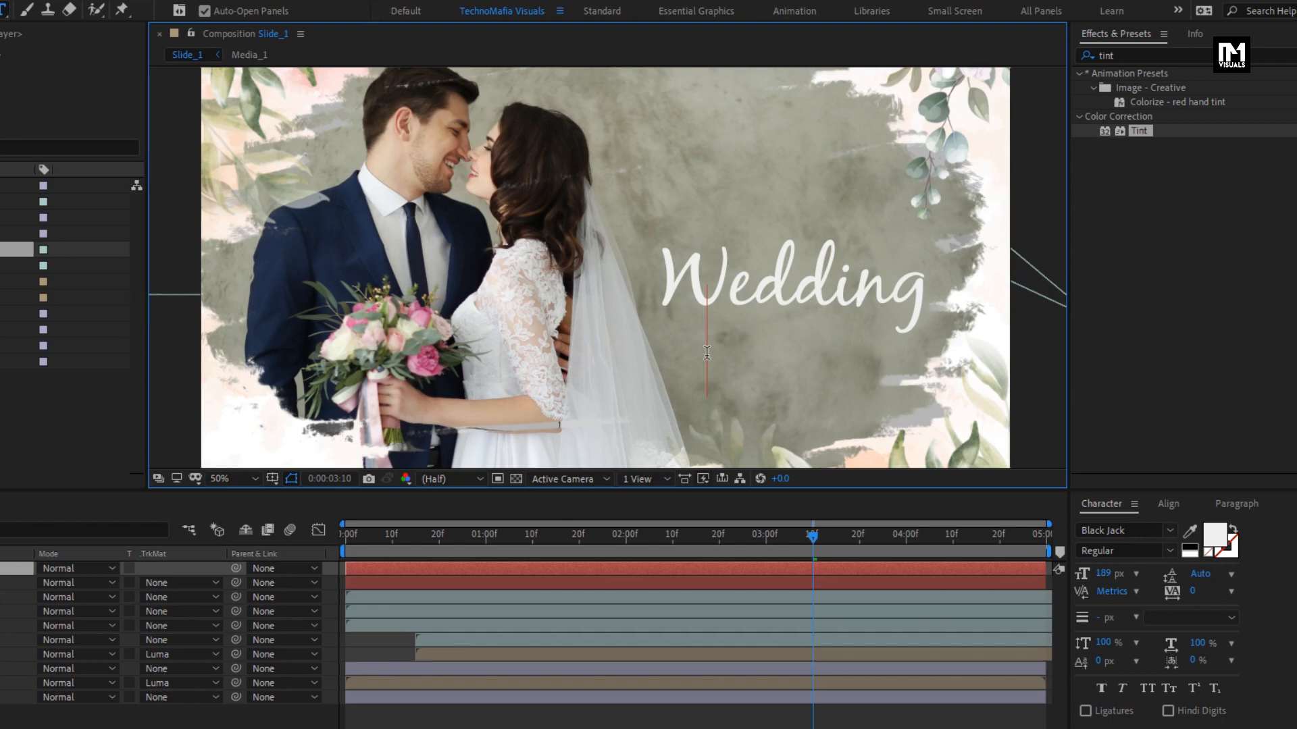
pyautogui.write('Inv')
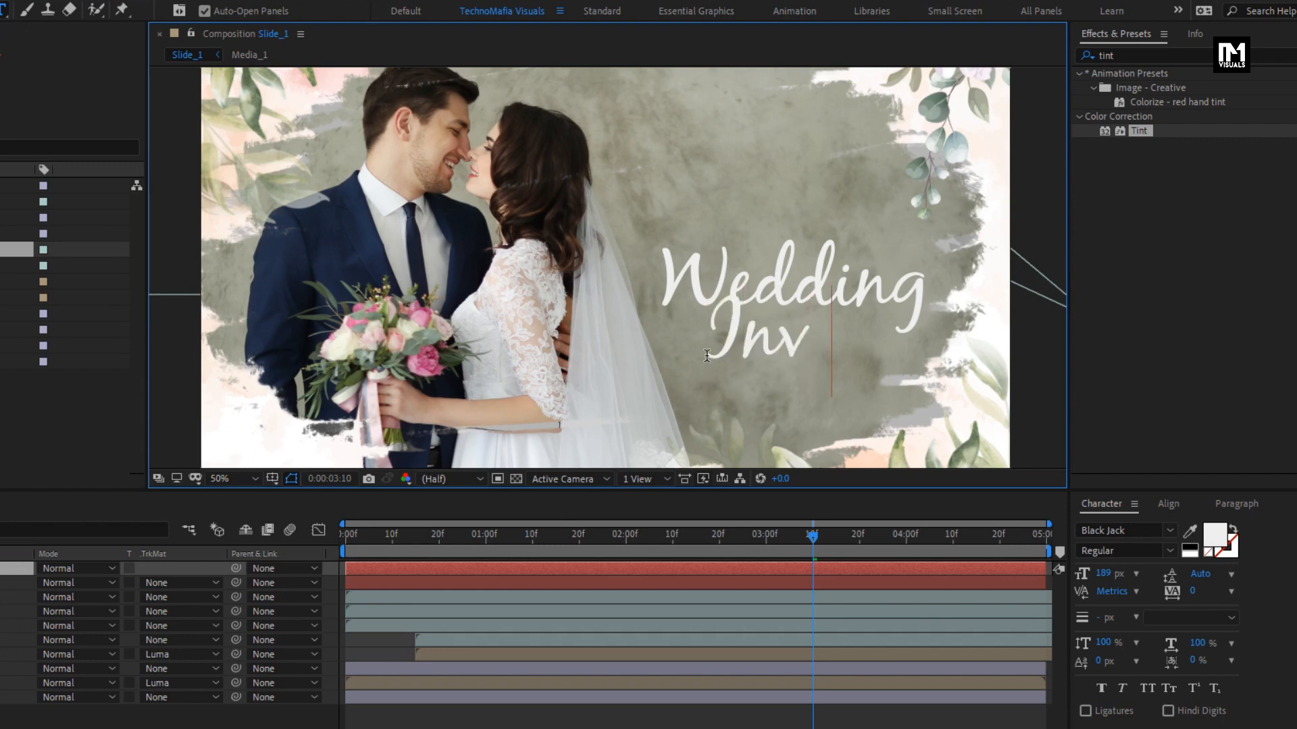
pyautogui.write('itation')
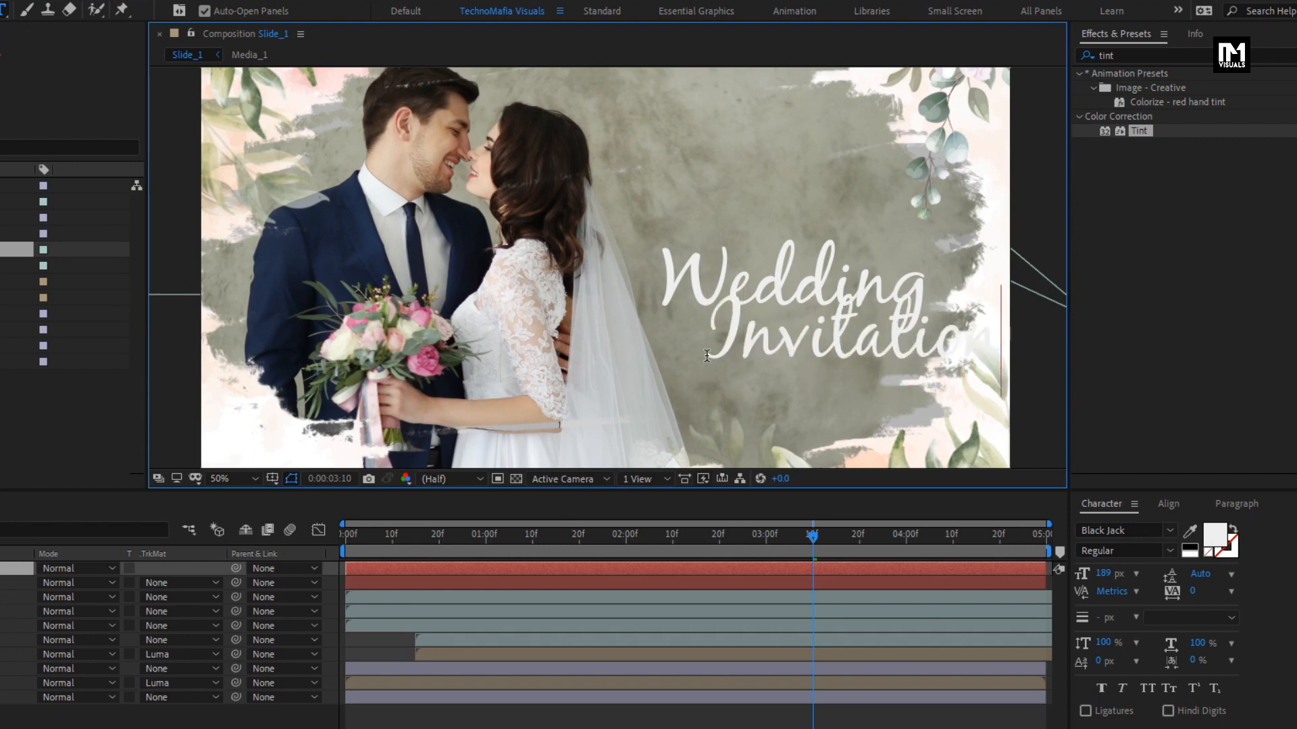
pyautogui.press('Escape')
# Step: Reduce the Invitation text's font size and tuck it under Wedding, with their right ends roughly aligned
pyautogui.press('v')
pyautogui.moveTo(746, 349); pyautogui.dragTo(720, 361)
pyautogui.moveTo(1088, 571); pyautogui.dragTo(1072, 579)
pyautogui.moveTo(787, 350); pyautogui.dragTo(797, 335)
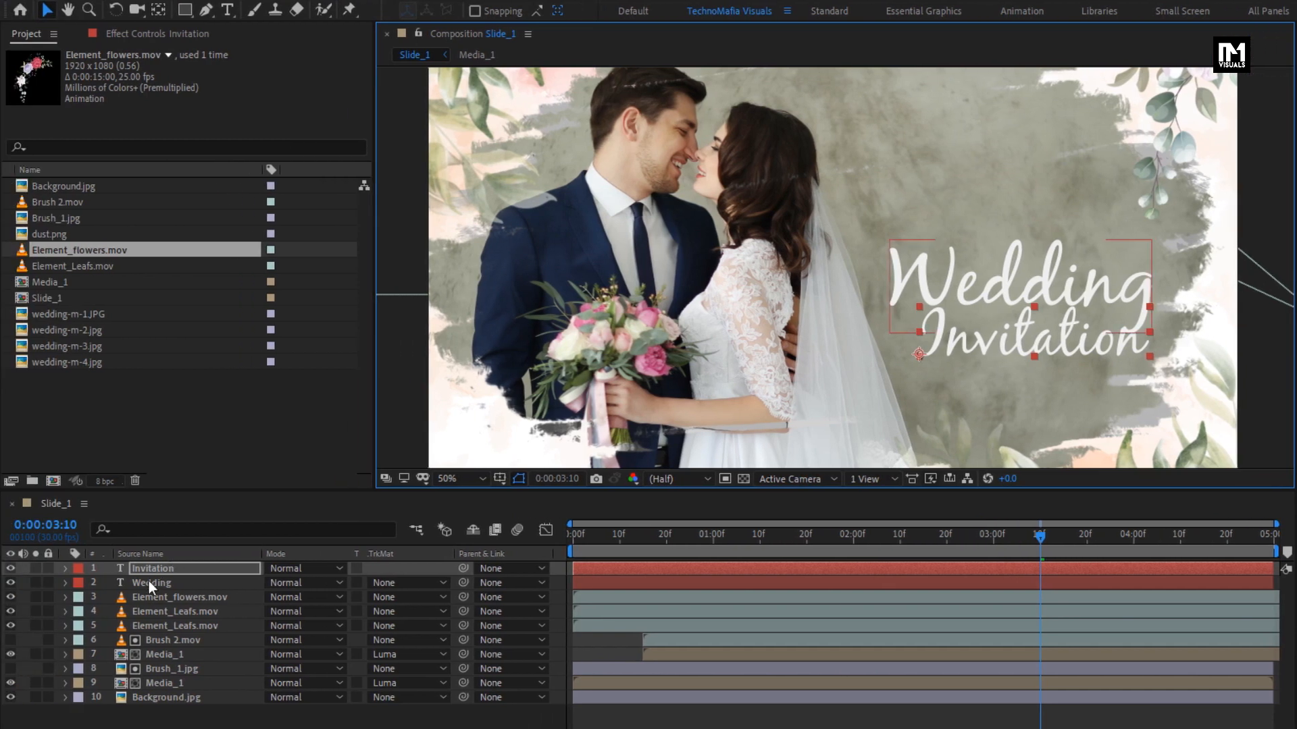
# Step: Pre-compose the Invitation and Wedding layers into a new composition named Text
pyautogui.click(146, 584)
pyautogui.keyDown('shift'); pyautogui.click(146, 573); pyautogui.keyUp('shift')
pyautogui.rightClick(146, 573)
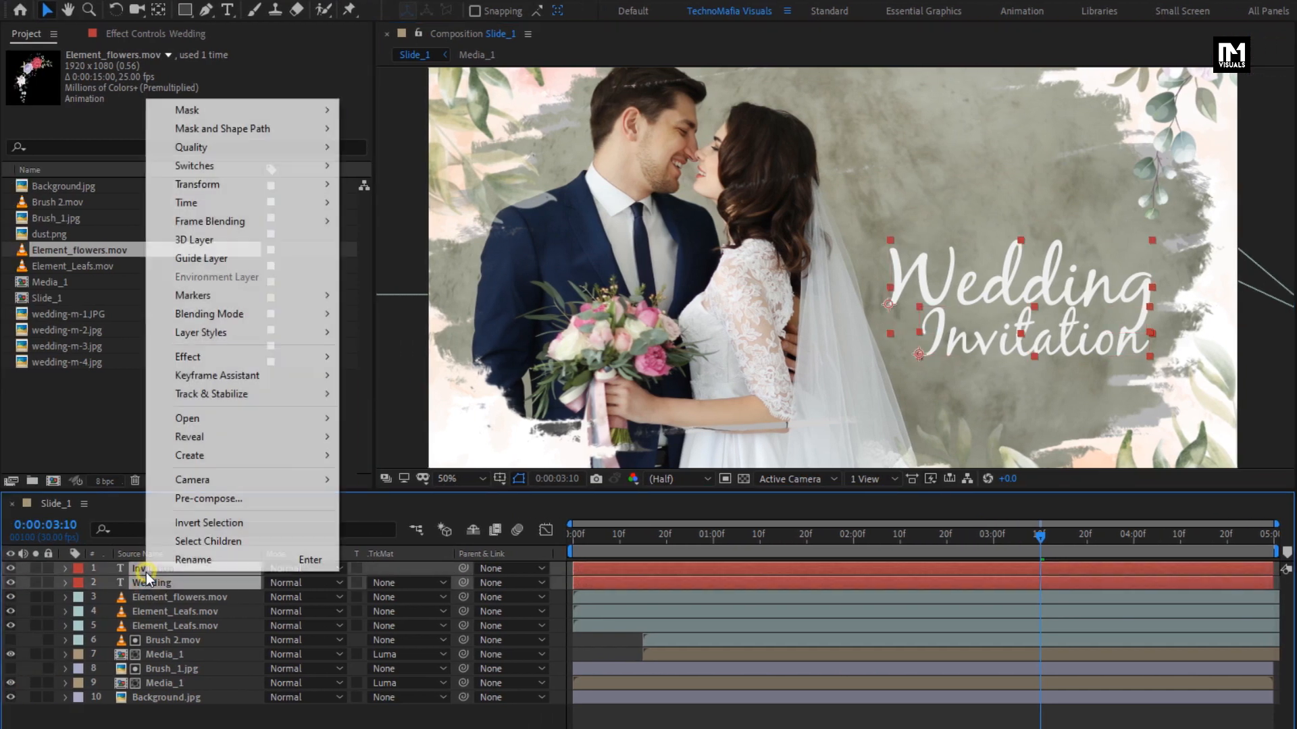
pyautogui.click(180, 498)
pyautogui.write('Text')
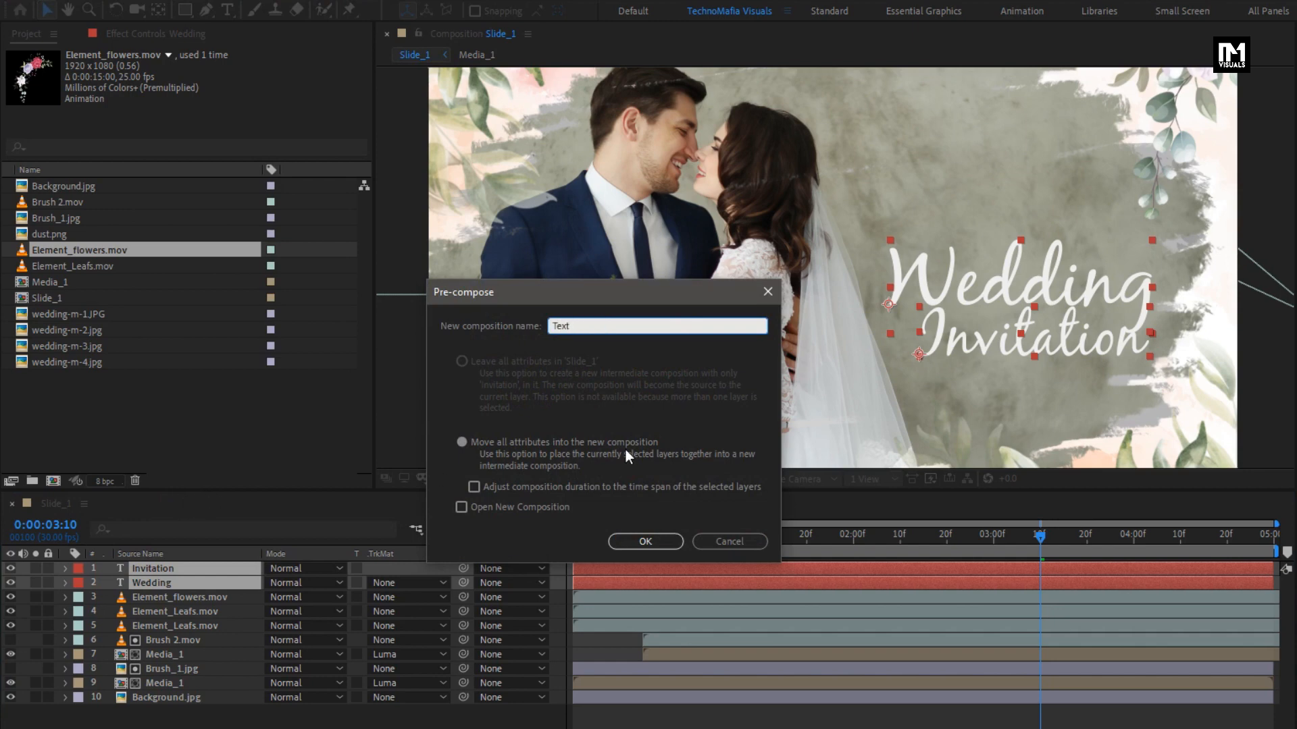
pyautogui.click(639, 545)
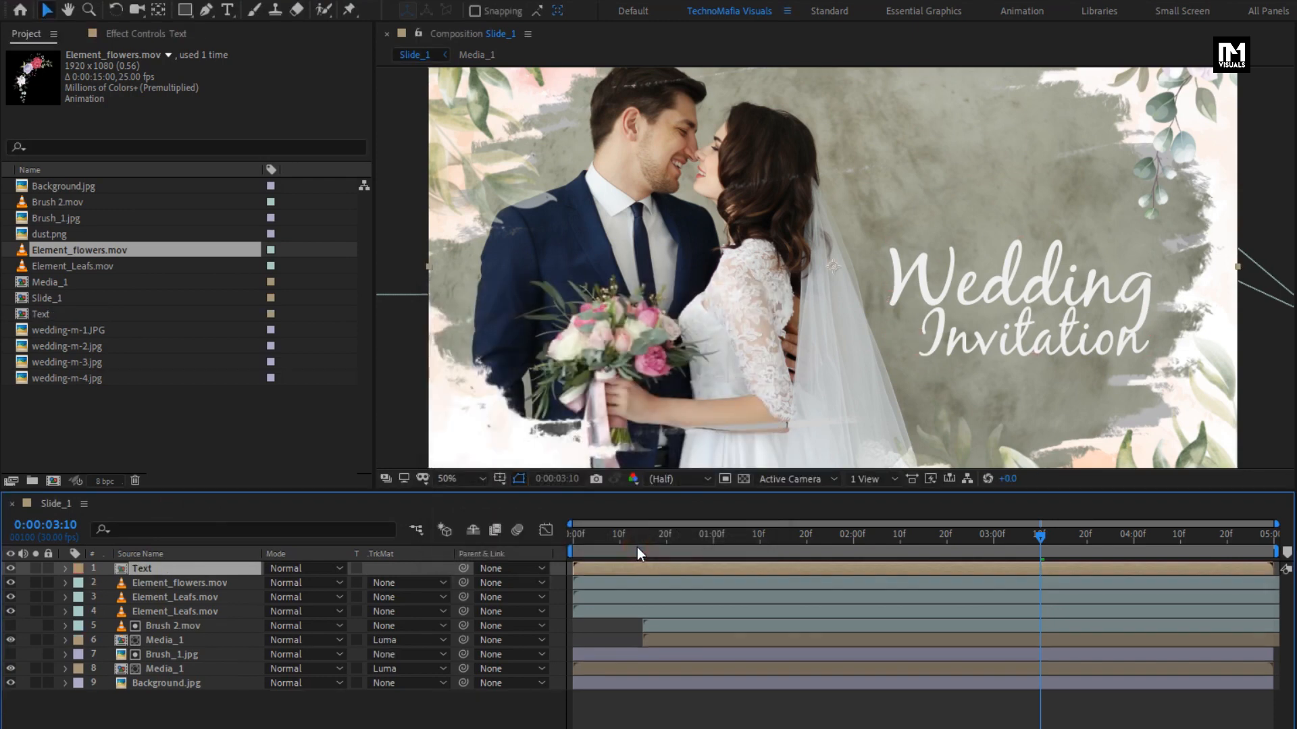
# Step: Centre the two text lines horizontally inside the Text composition and move the Text layer back beside the bride in Slide_1
pyautogui.doubleClick(189, 569)
pyautogui.click(974, 299)
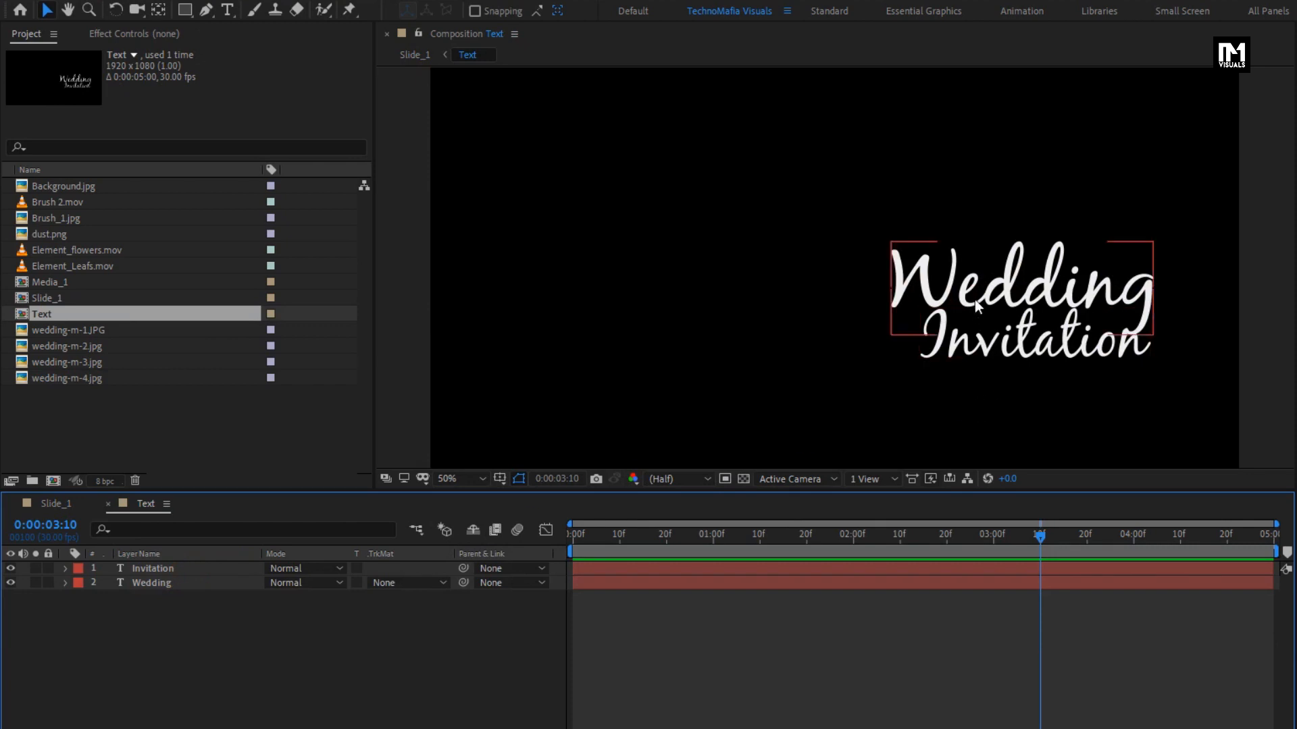
pyautogui.click(1289, 506)
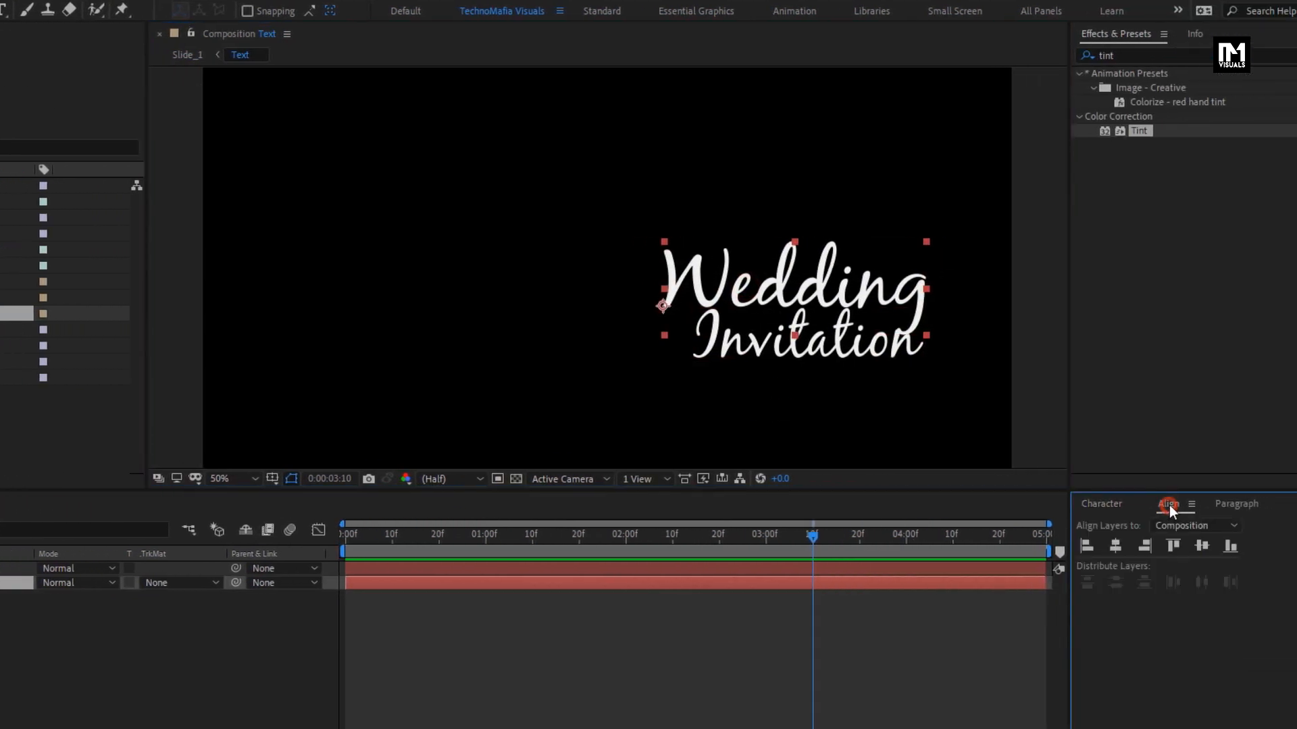
pyautogui.click(1119, 548)
pyautogui.moveTo(705, 355); pyautogui.dragTo(599, 345)
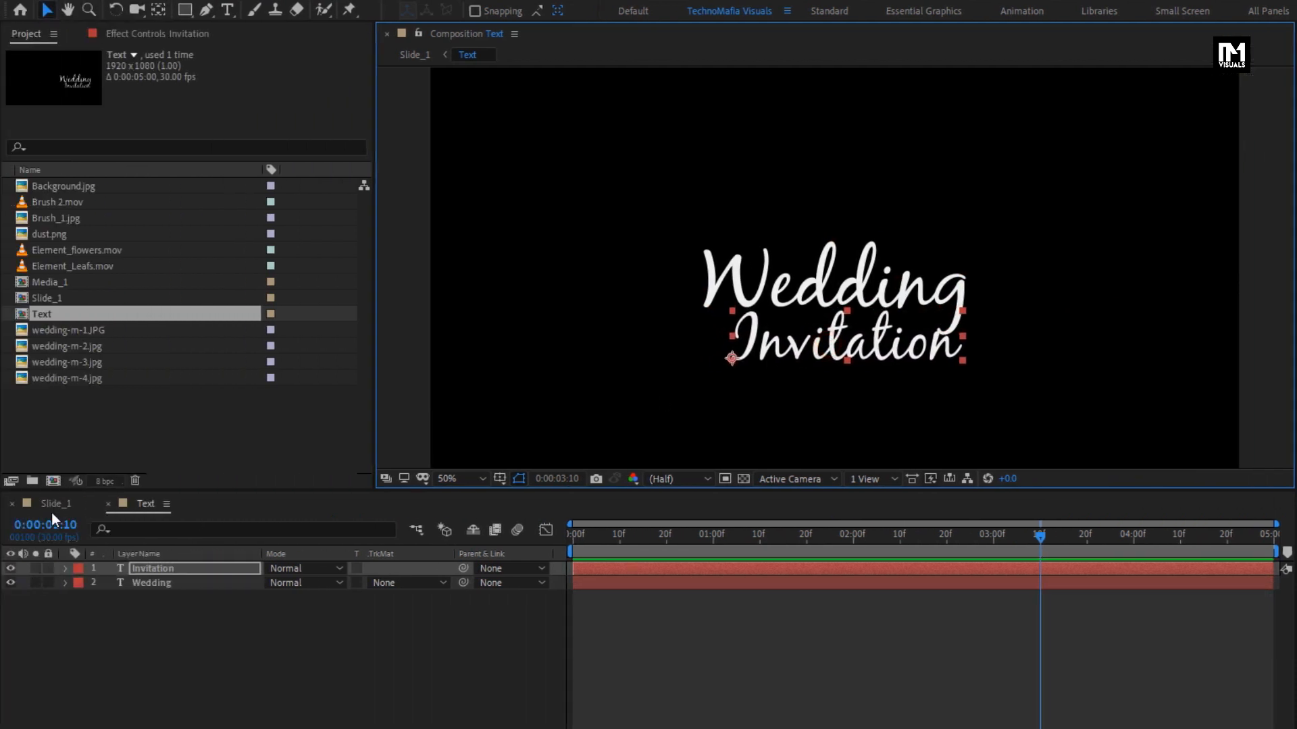
pyautogui.click(55, 504)
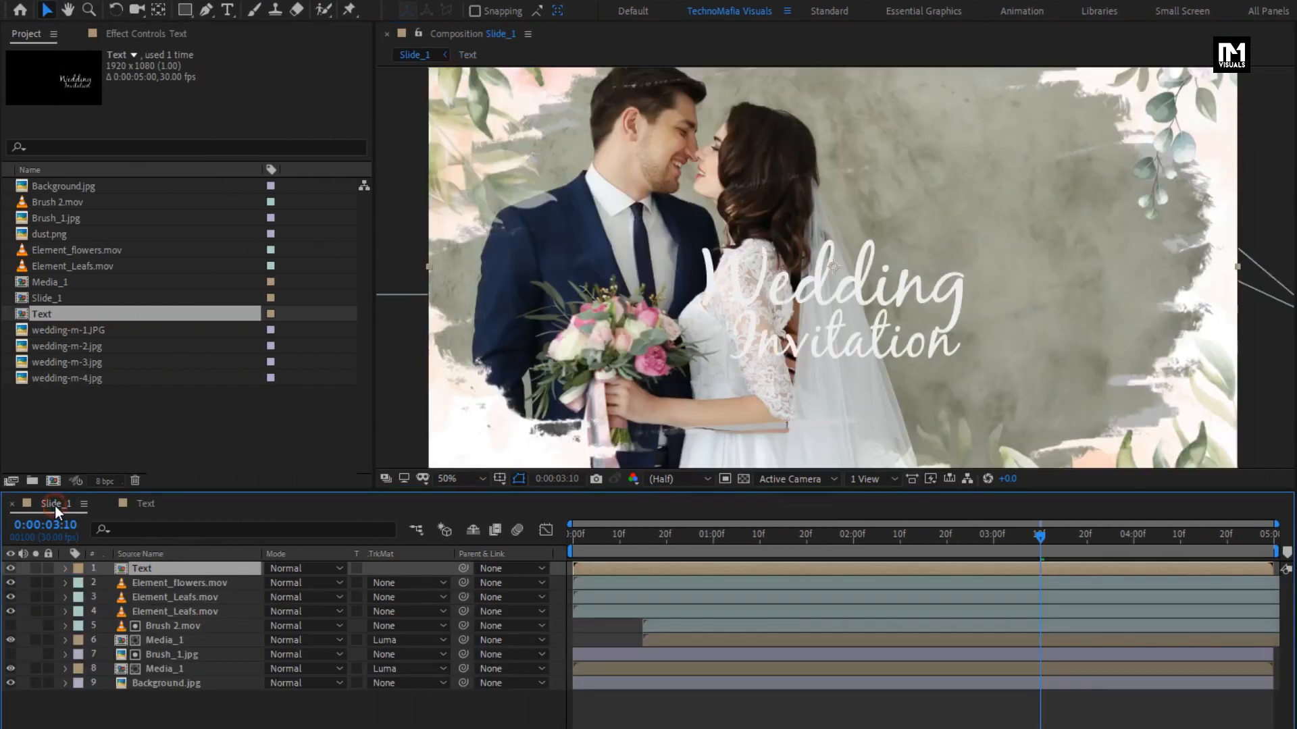
pyautogui.moveTo(764, 335); pyautogui.dragTo(973, 326)
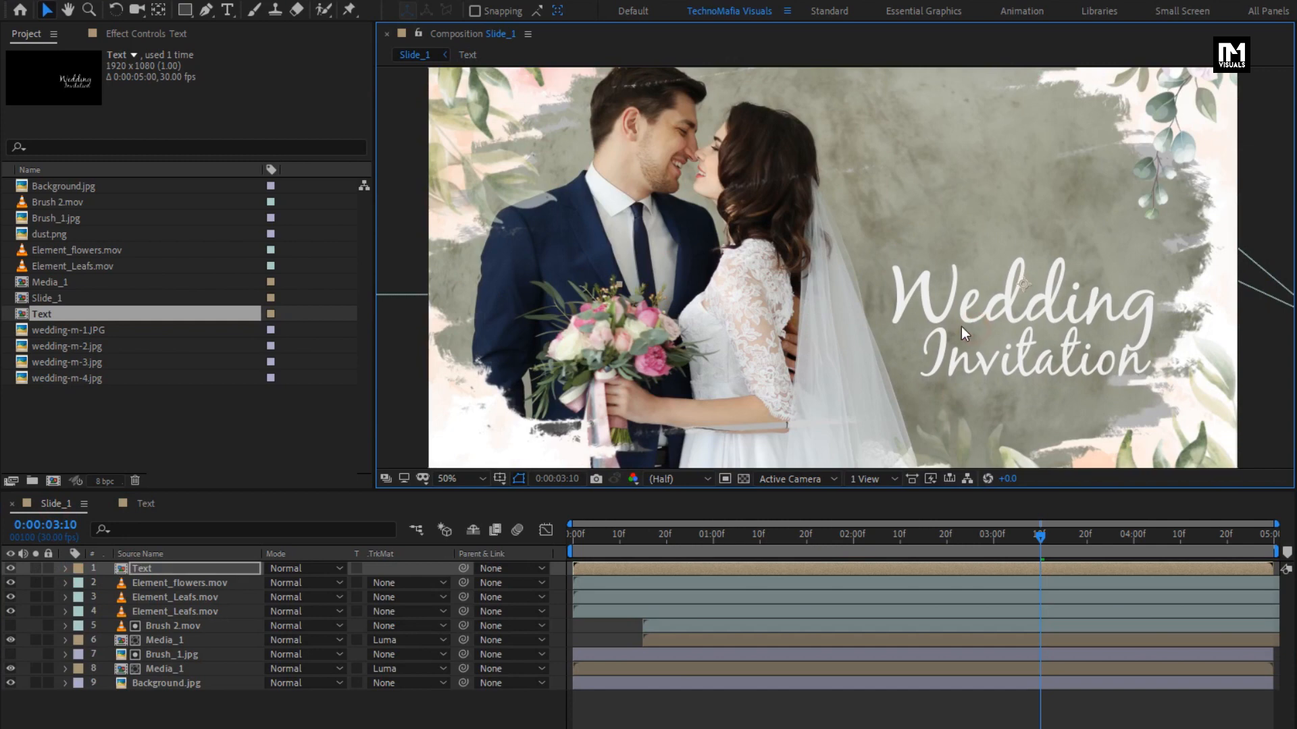
# Step: Apply the Drop Shadow effect to the Text layer in Slide_1
pyautogui.click(205, 574)
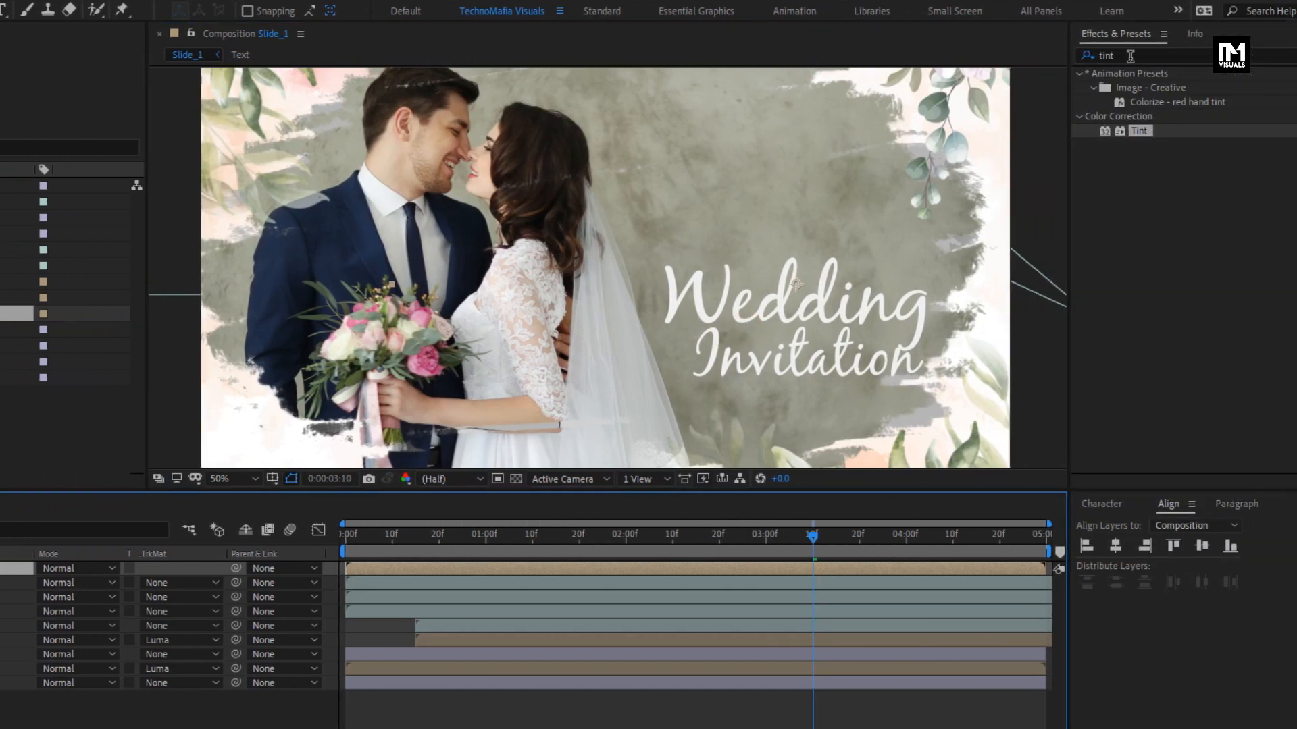
pyautogui.click(1065, 59)
pyautogui.write('drop')
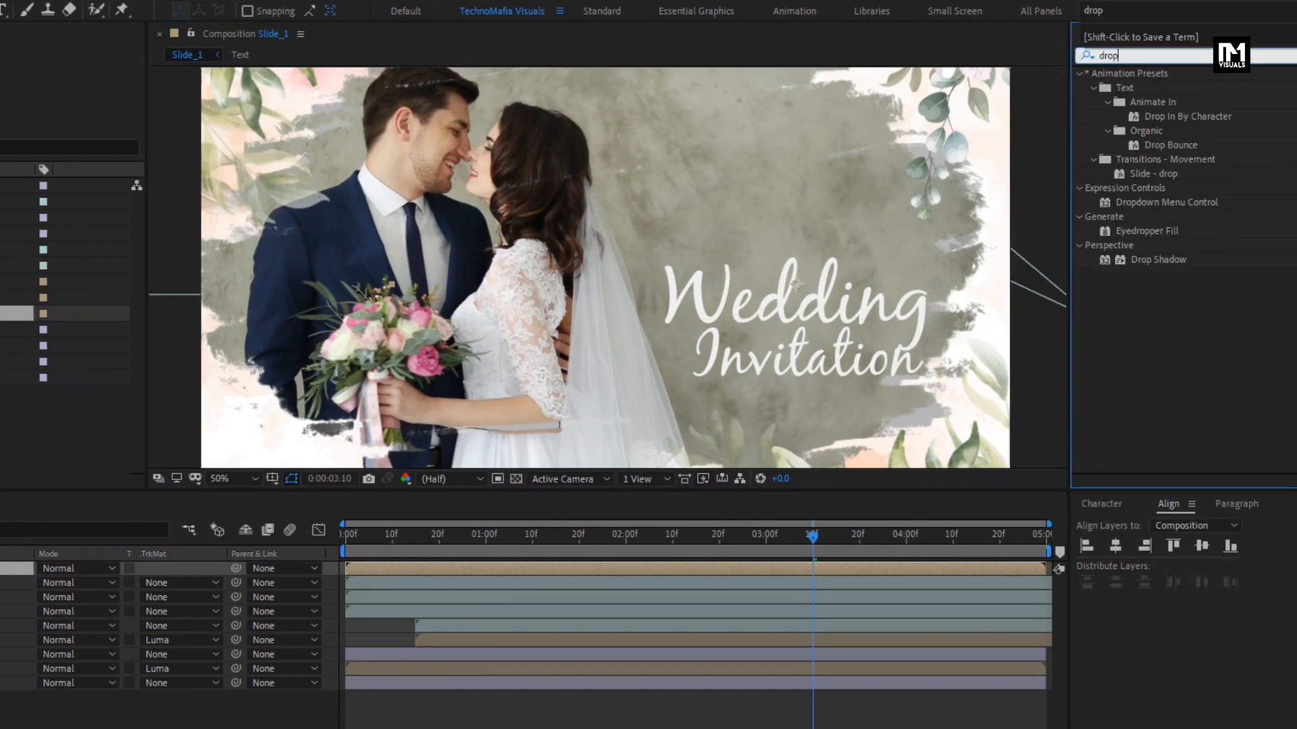
pyautogui.doubleClick(1148, 258)
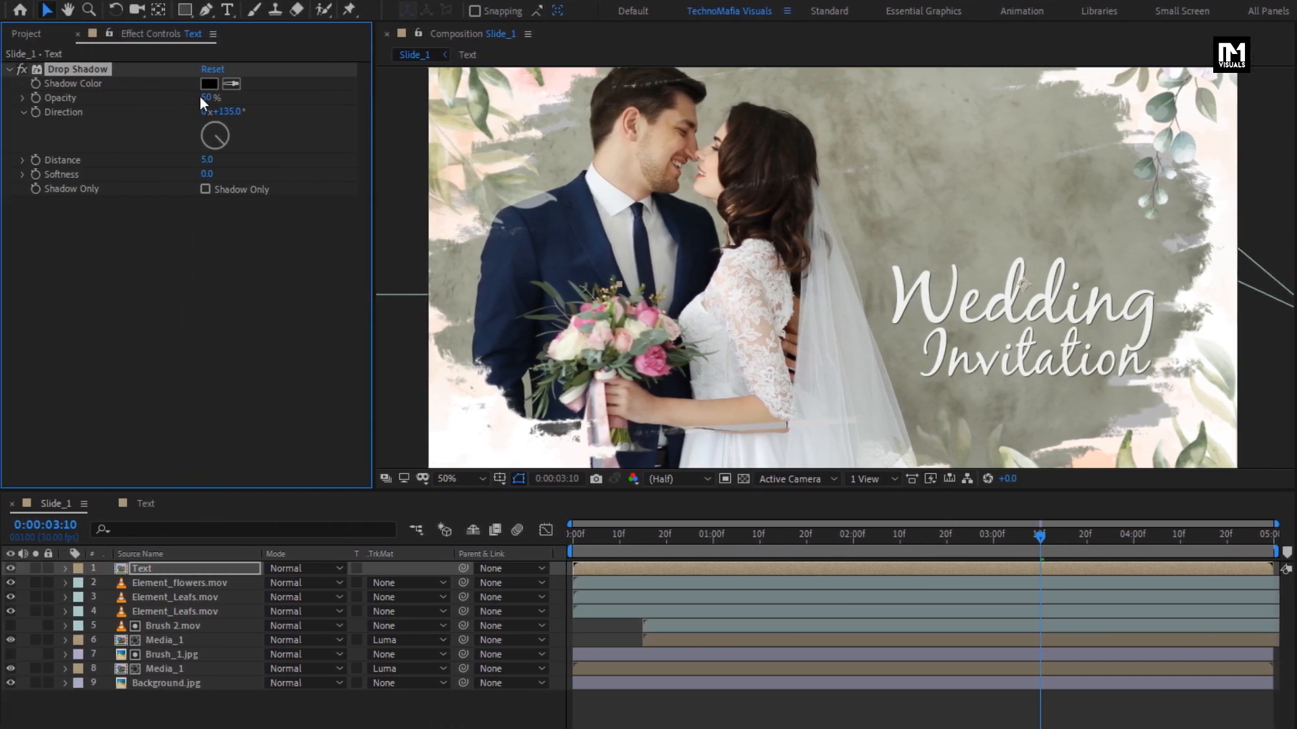
# Step: Set the Text layer's drop shadow to 75% opacity, distance 7 and softness 10
pyautogui.click(210, 98)
pyautogui.write('75')
pyautogui.click(205, 161)
pyautogui.write('7')
pyautogui.press('Return')
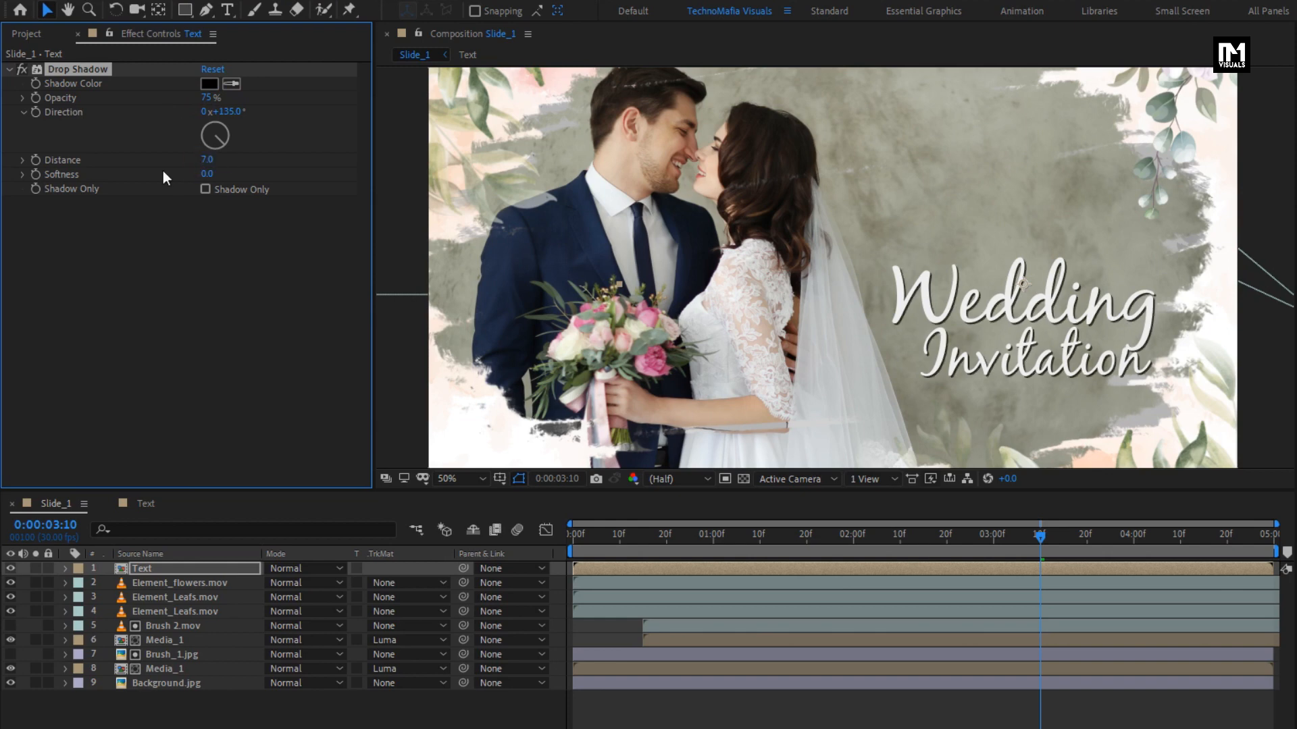
pyautogui.click(206, 174)
pyautogui.write('10')
pyautogui.press('Return')
# Step: Add dust.png to Slide_1 as the top layer, above the Text layer
pyautogui.click(24, 34)
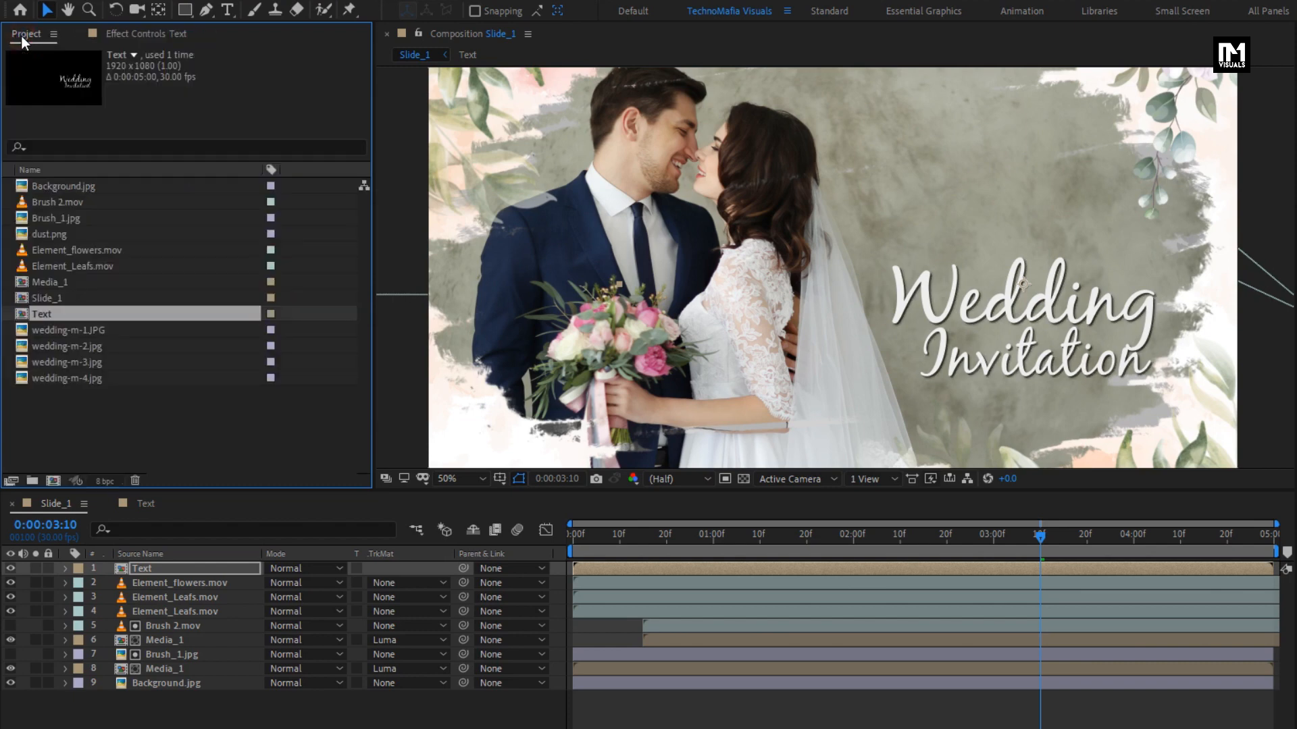
pyautogui.click(42, 233)
pyautogui.moveTo(42, 233); pyautogui.dragTo(159, 569)
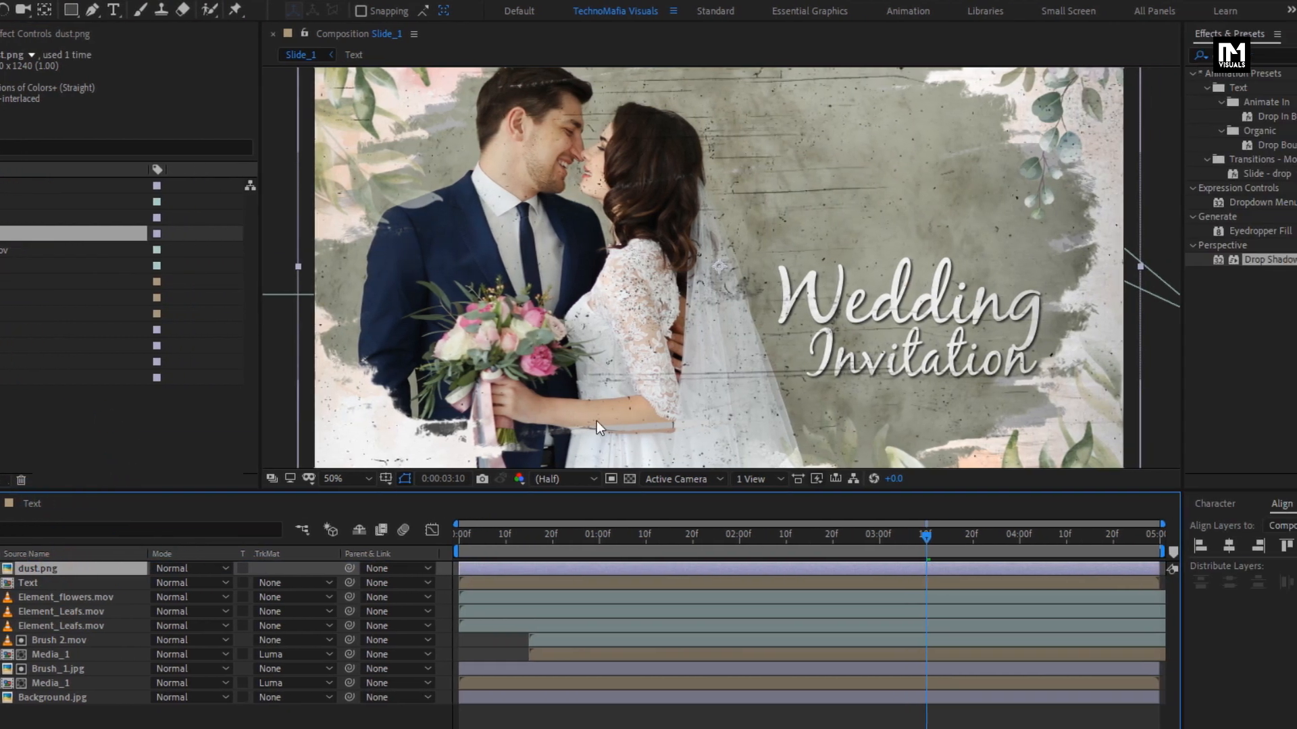
# Step: Apply the Fill effect to the dust.png layer
pyautogui.click(1198, 55)
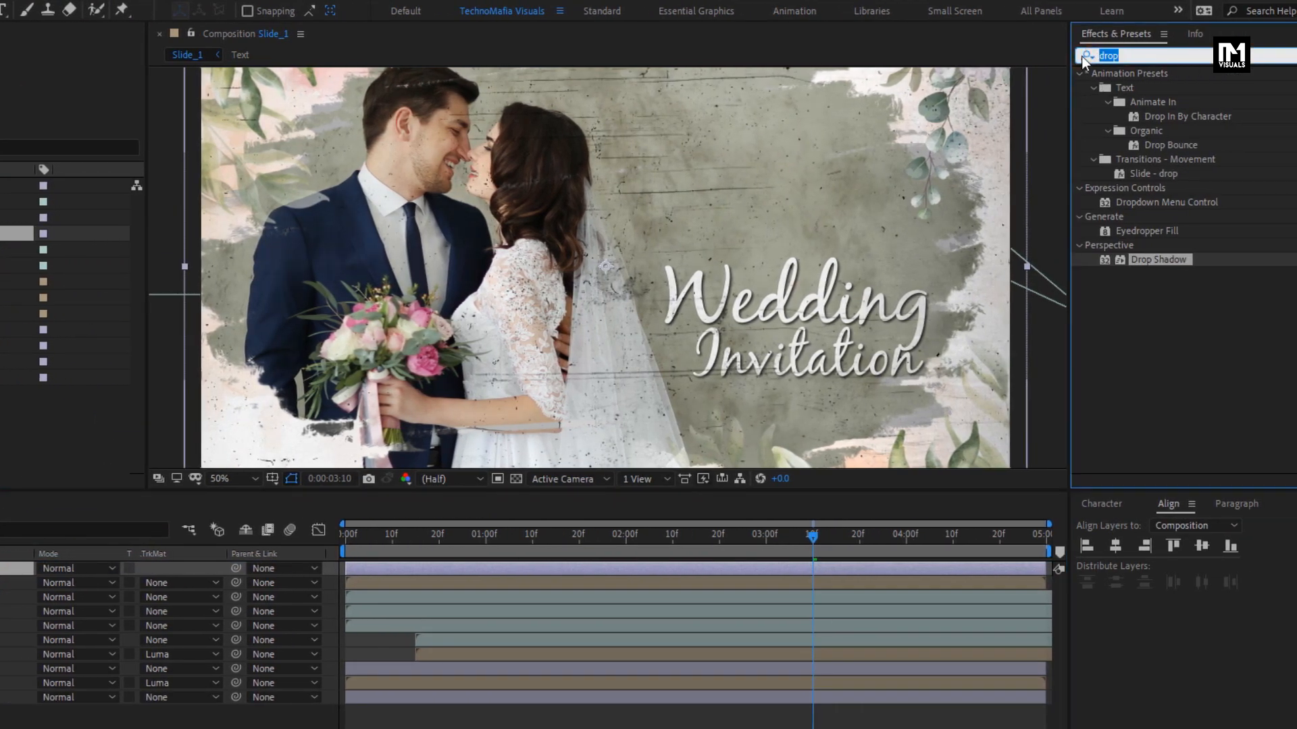
pyautogui.write('fill')
pyautogui.doubleClick(1136, 161)
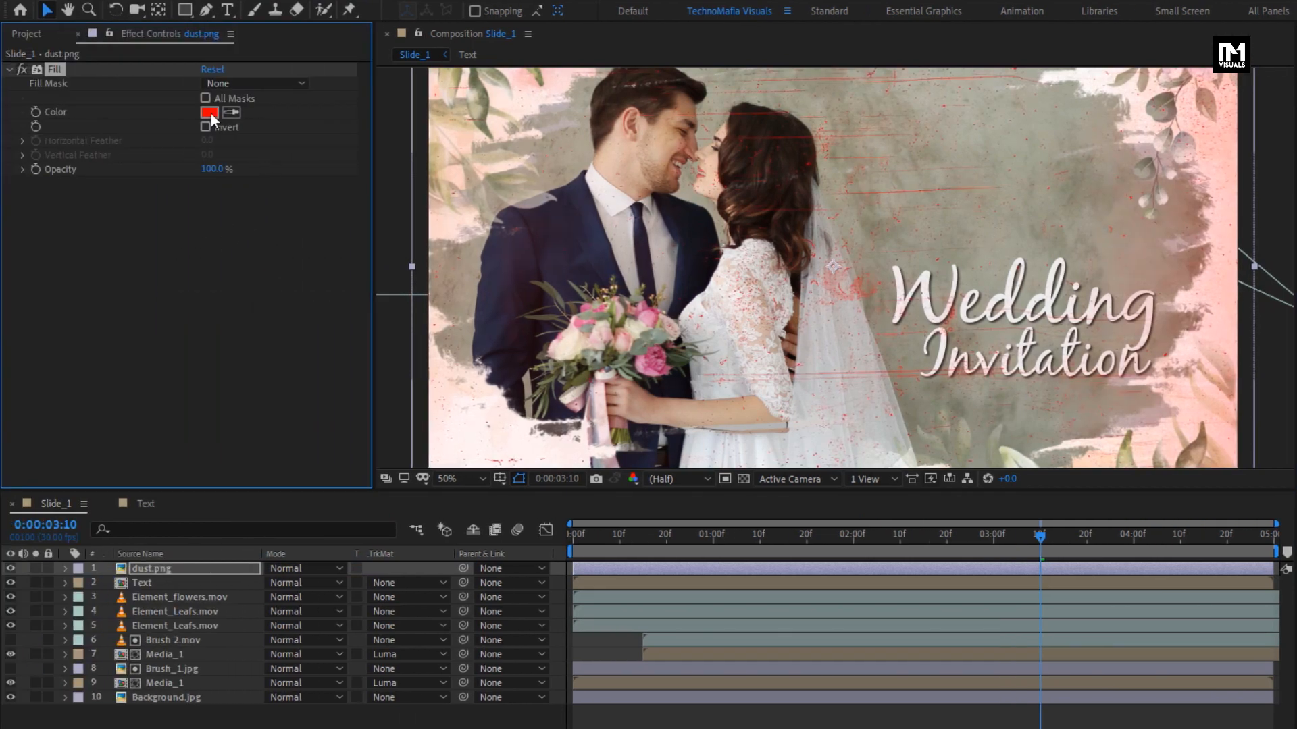
# Step: Set the Fill effect's color on dust.png to white (FFFFFF)
pyautogui.click(211, 114)
pyautogui.moveTo(203, 237); pyautogui.dragTo(95, 197)
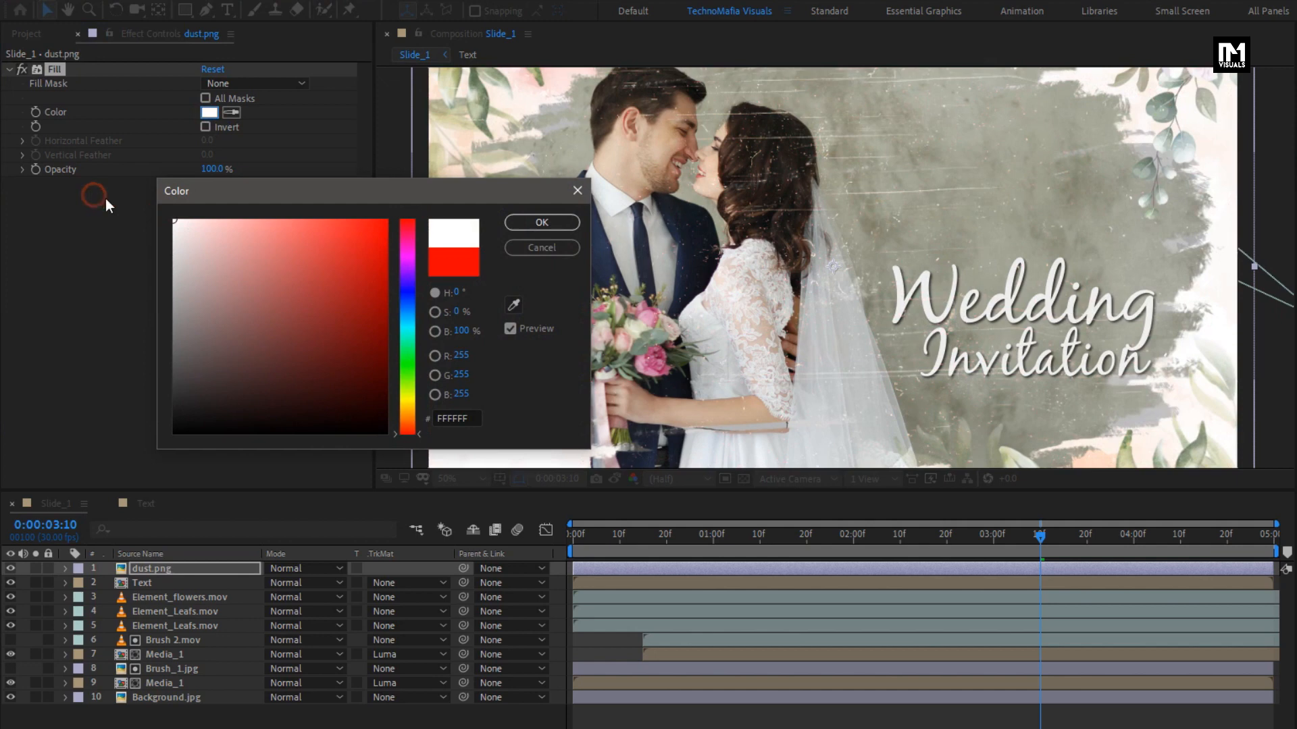
pyautogui.click(535, 220)
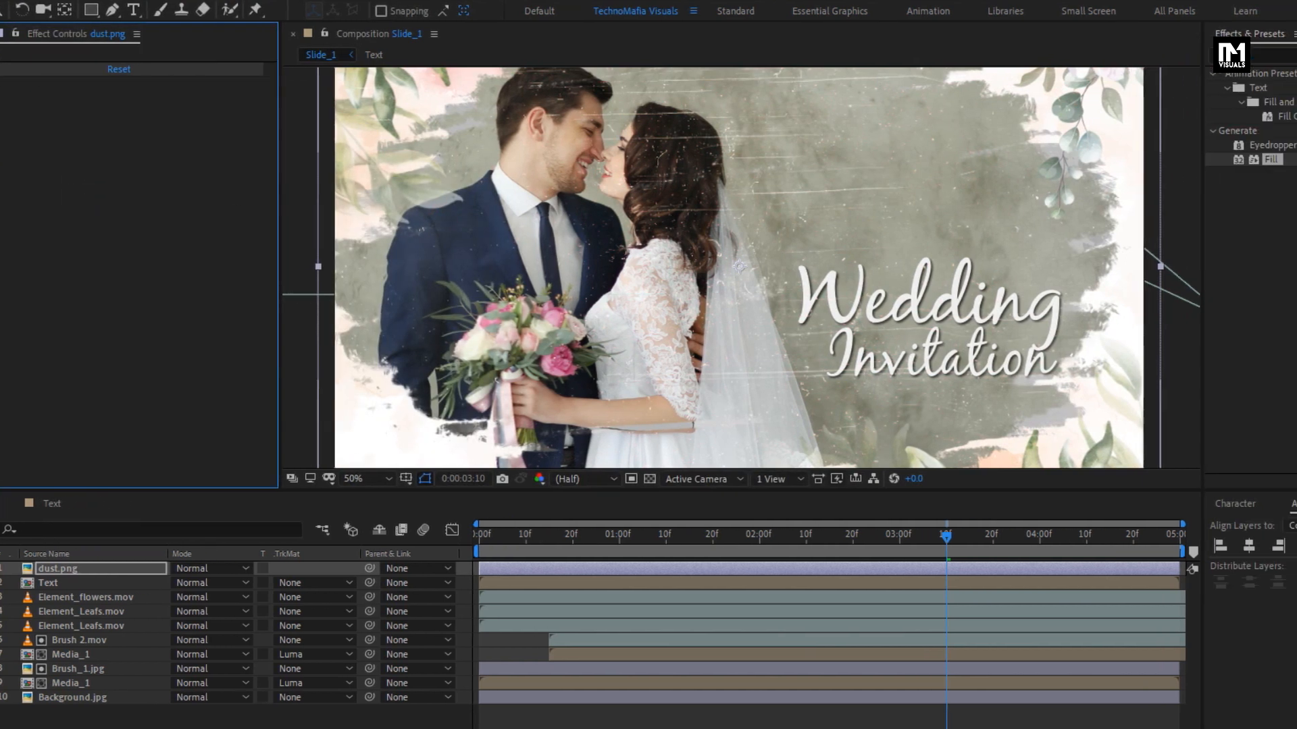
# Step: Apply Motion Tile to dust.png with output width and height 200 and mirrored edges, and set its blending mode to Screen
pyautogui.write('moti')
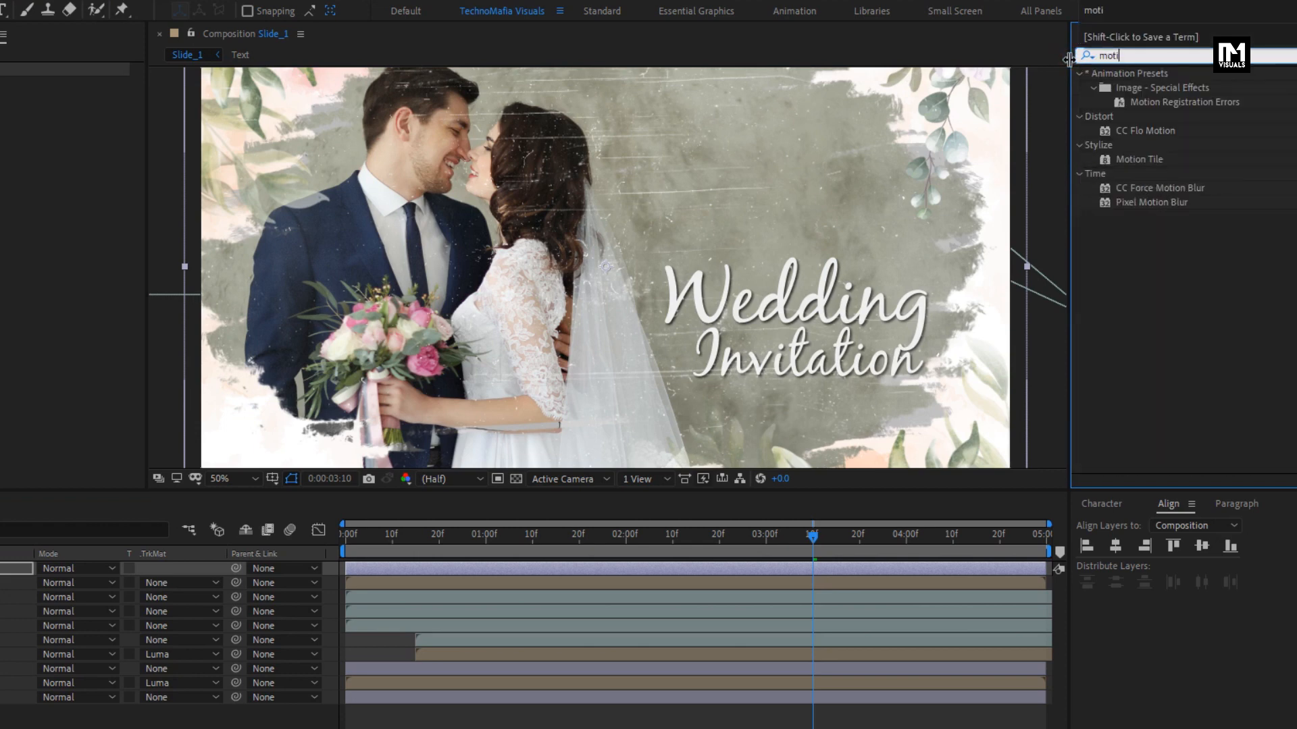
pyautogui.doubleClick(1137, 162)
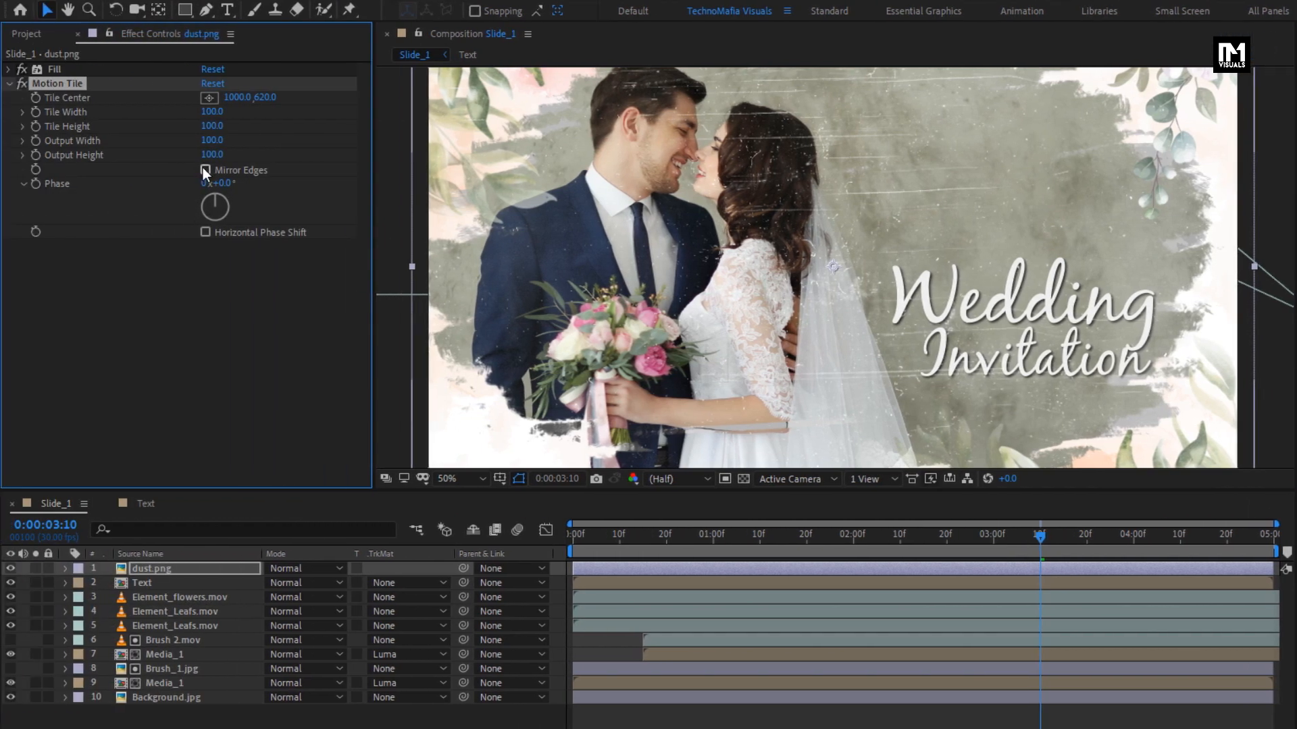
pyautogui.click(210, 139)
pyautogui.write('200')
pyautogui.press('Tab')
pyautogui.click(277, 568)
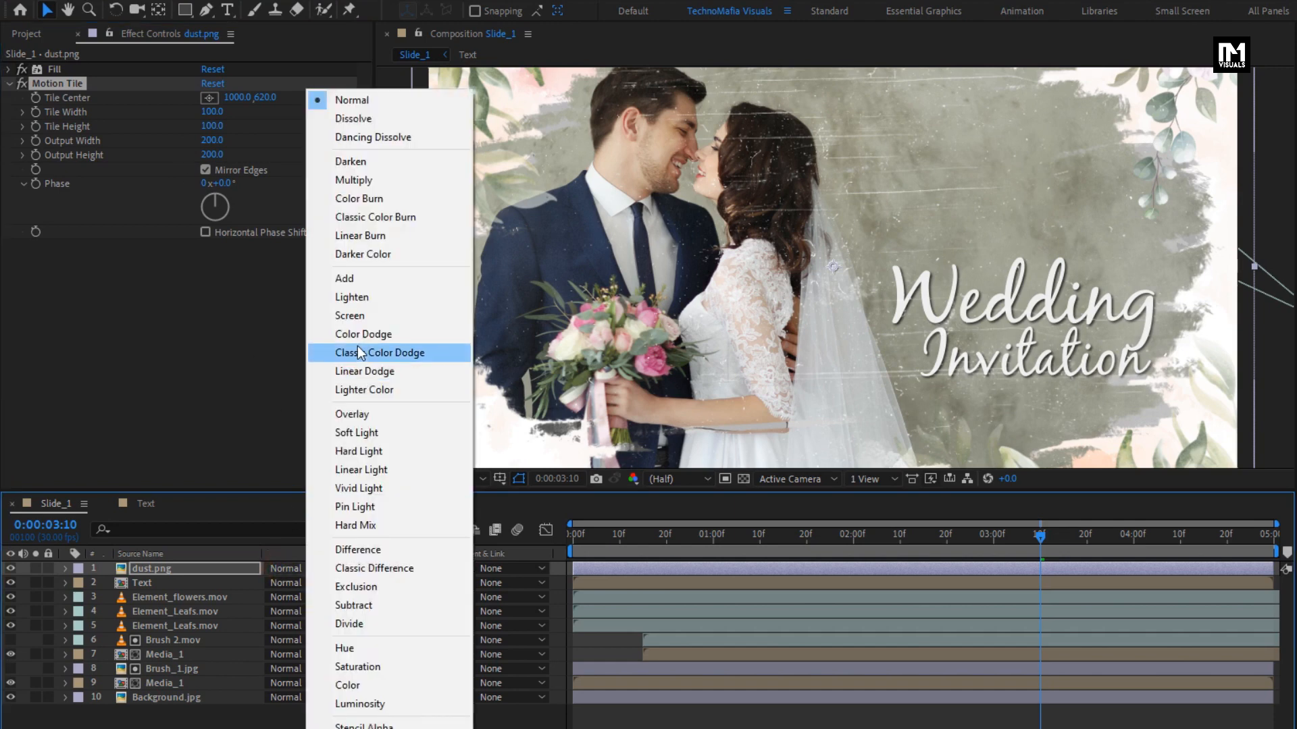
pyautogui.click(352, 316)
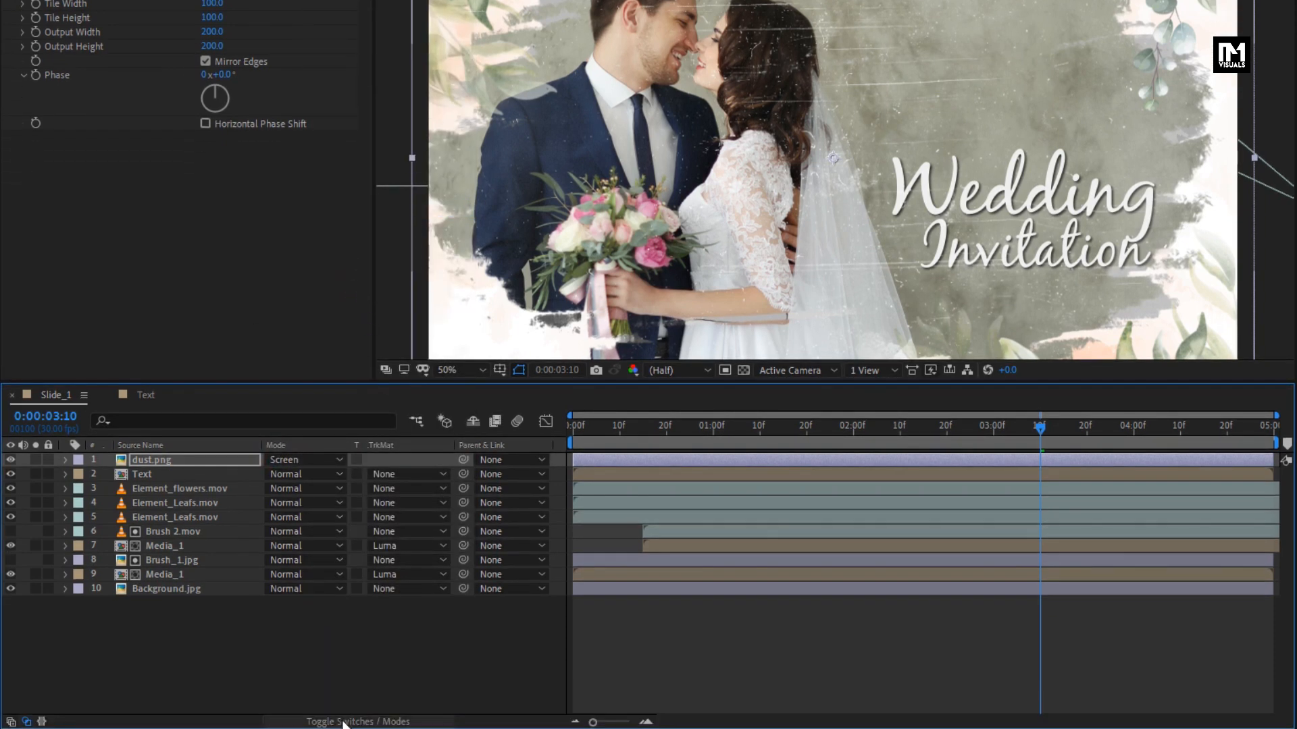
# Step: Turn every layer in Slide_1, from dust.png down to Background.jpg, into a 3D layer
pyautogui.click(343, 723)
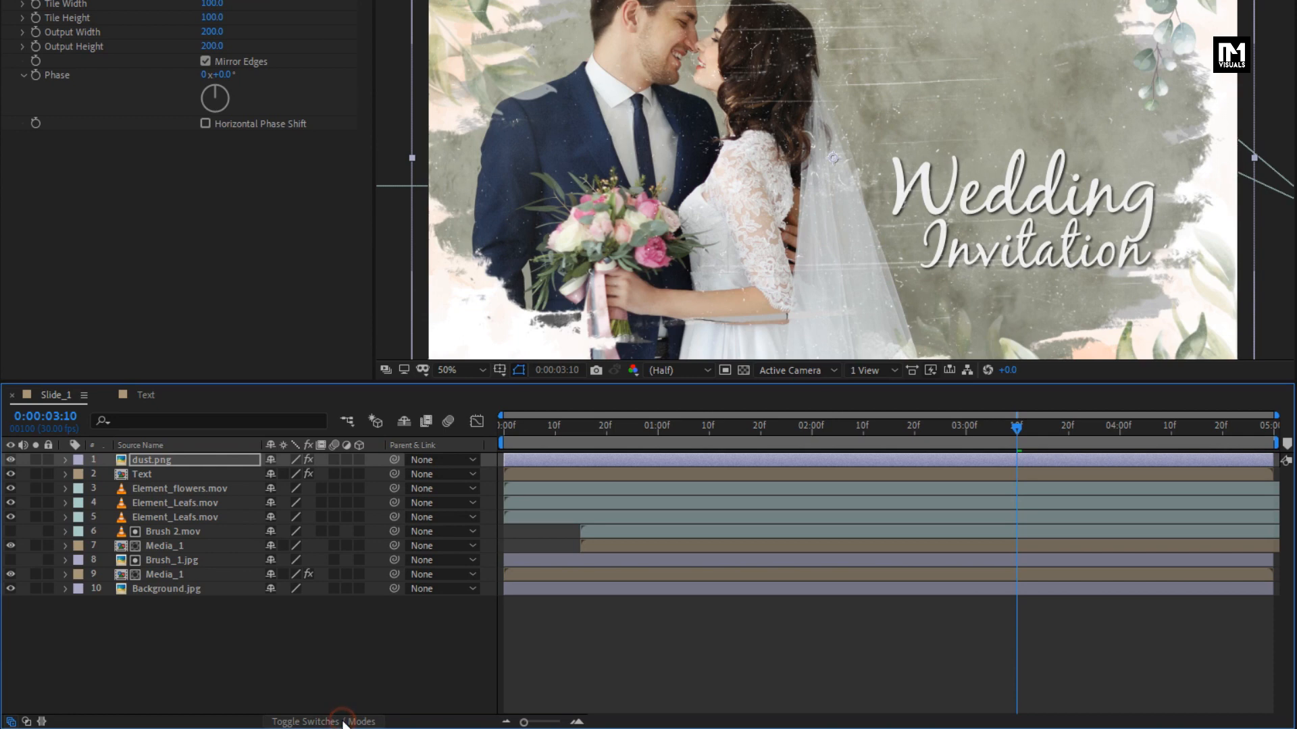
pyautogui.click(196, 612)
pyautogui.moveTo(196, 611); pyautogui.dragTo(152, 453)
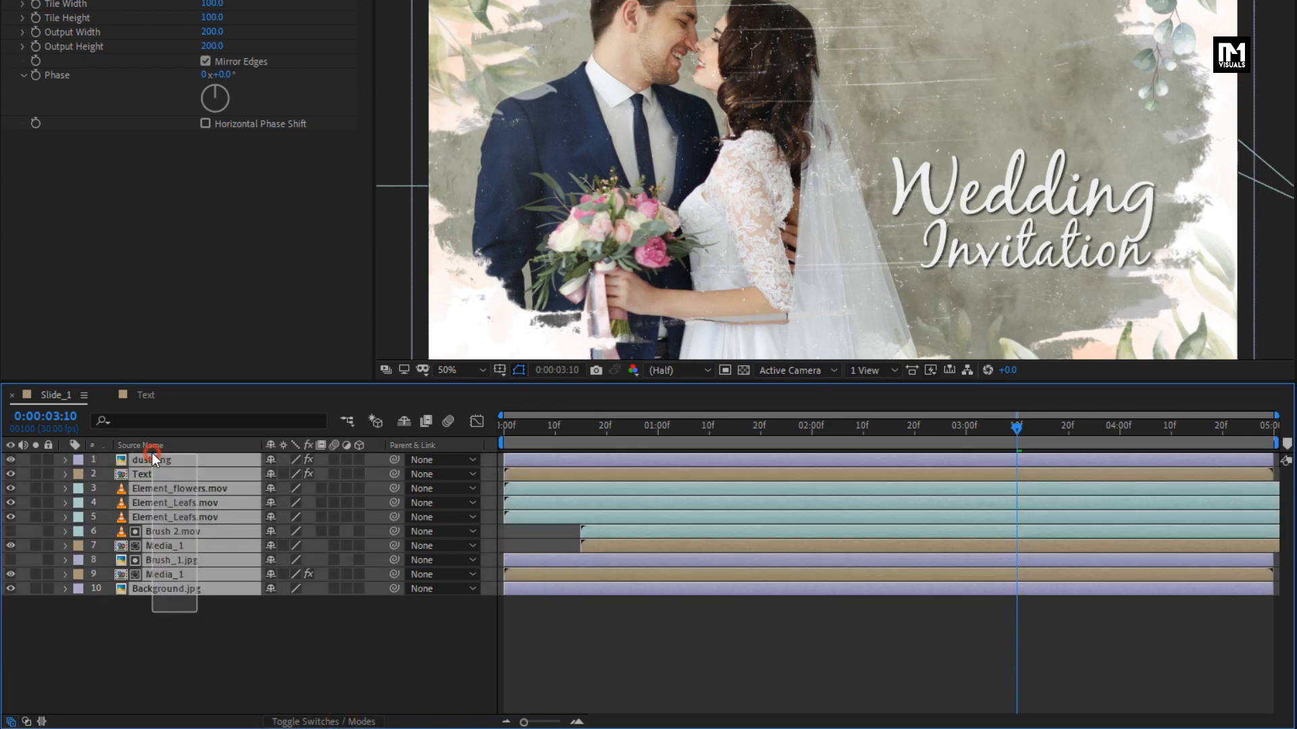
pyautogui.click(359, 589)
pyautogui.click(346, 619)
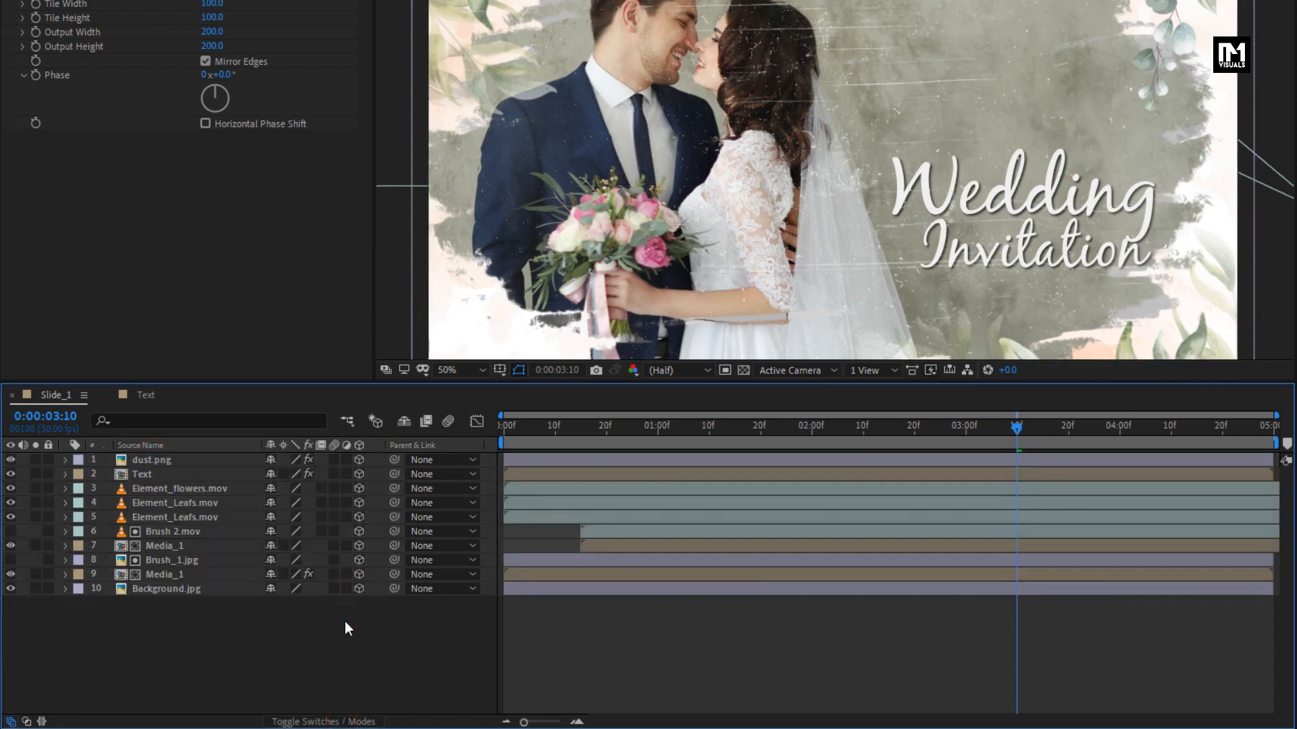
# Step: Add a two-node camera with the 50mm preset to Slide_1
pyautogui.rightClick(303, 641)
pyautogui.moveTo(347, 456)
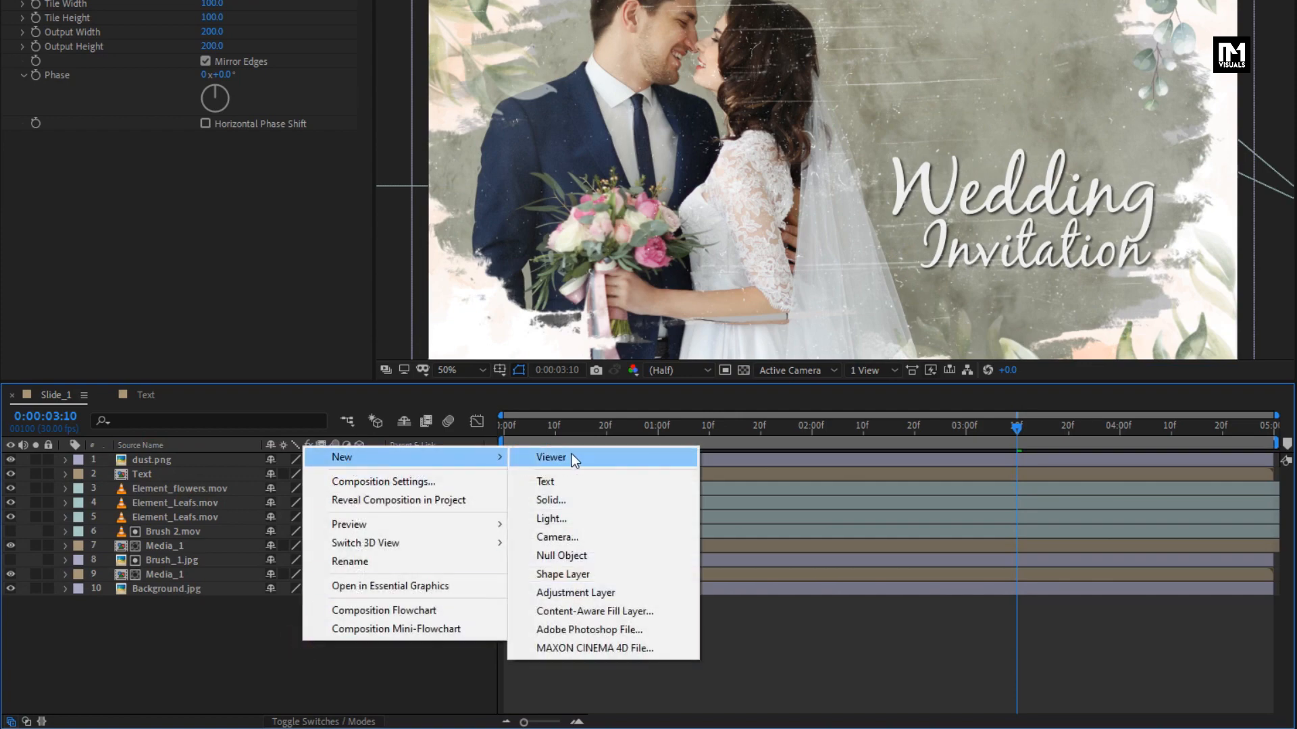
pyautogui.click(574, 544)
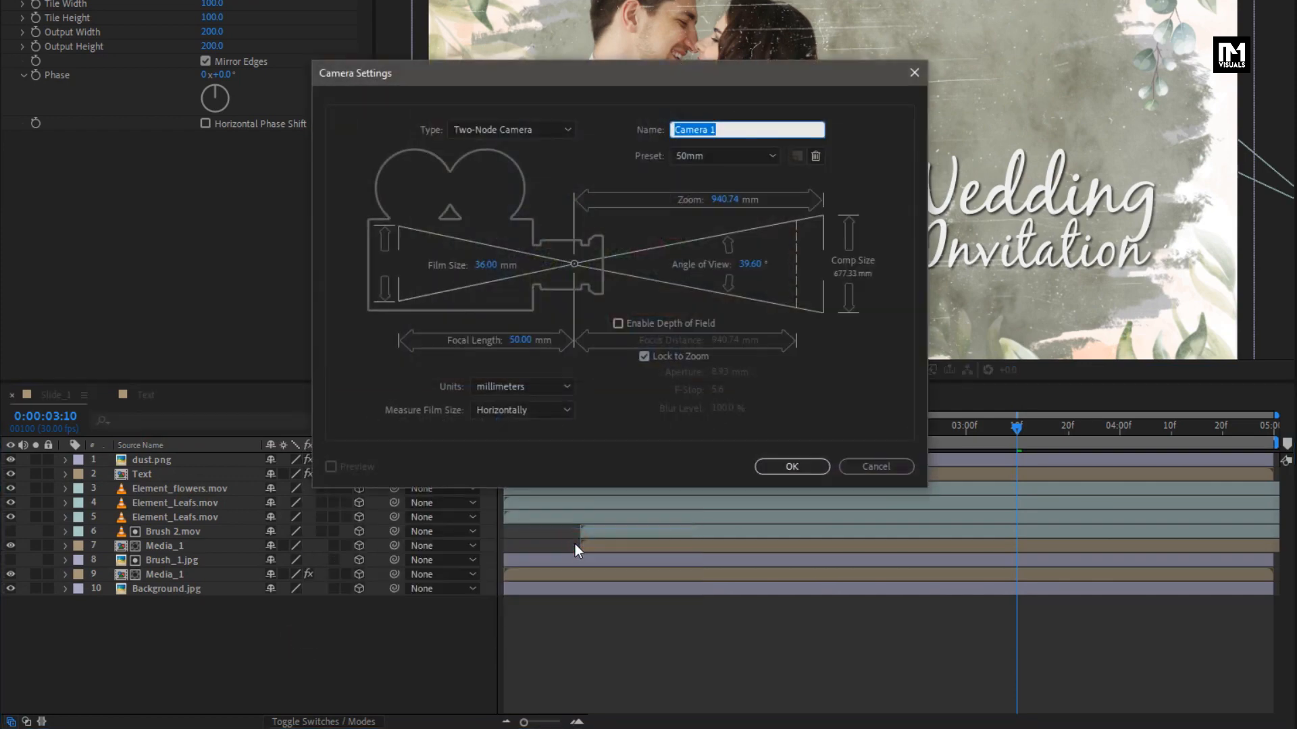
pyautogui.click(776, 467)
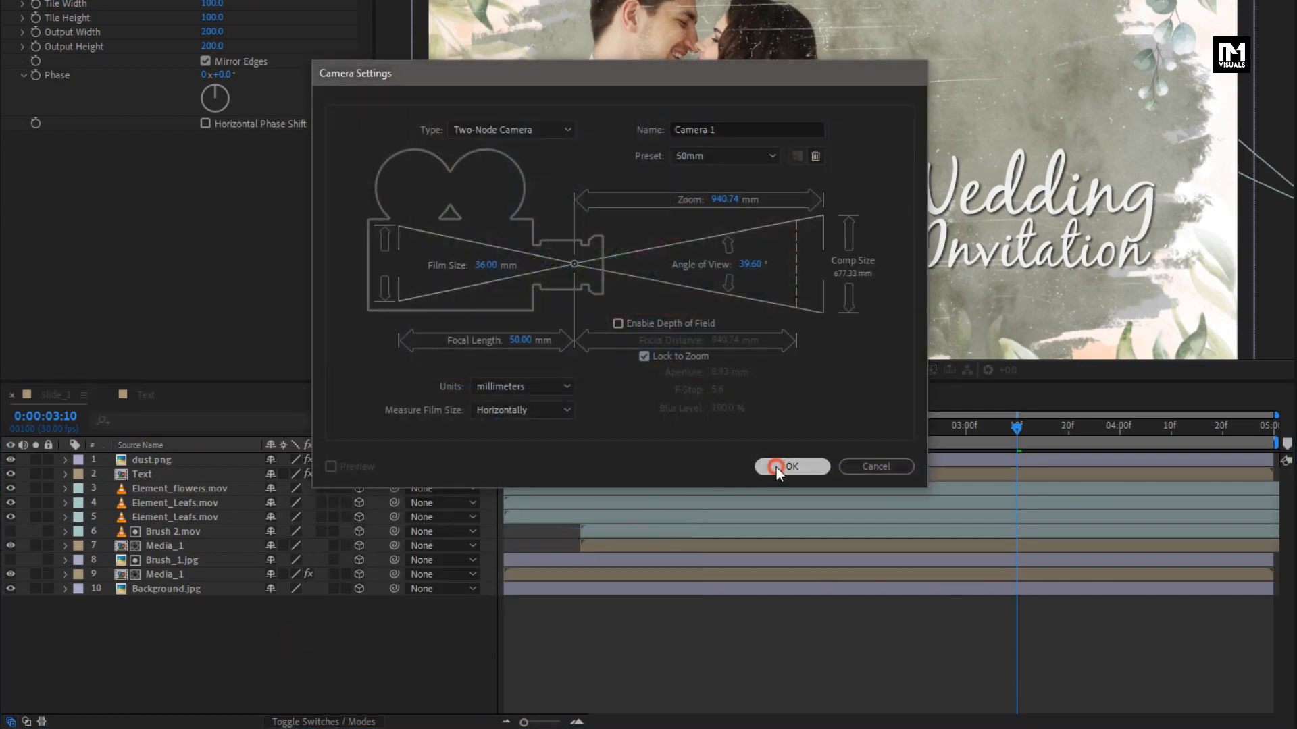
# Step: Add a null object to Slide_1 and make it a 3D layer
pyautogui.click(328, 635)
pyautogui.rightClick(327, 634)
pyautogui.moveTo(380, 452)
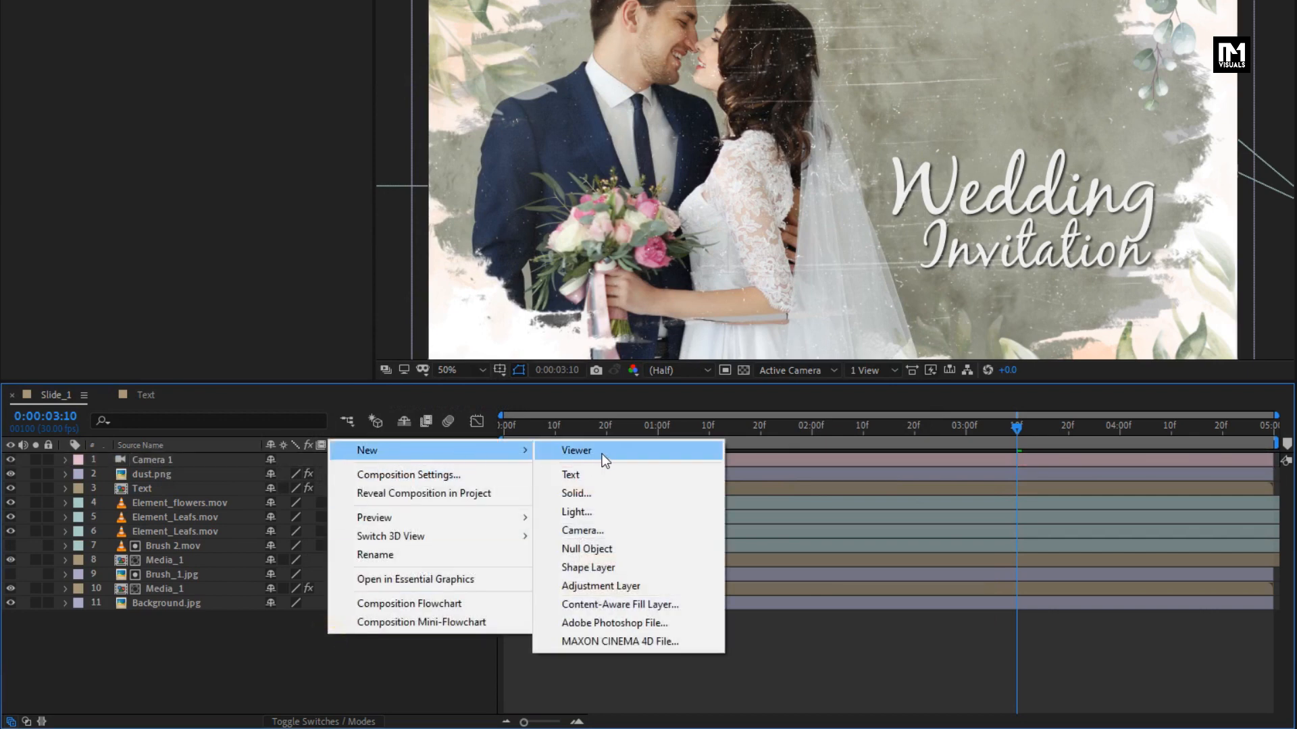
pyautogui.click(602, 549)
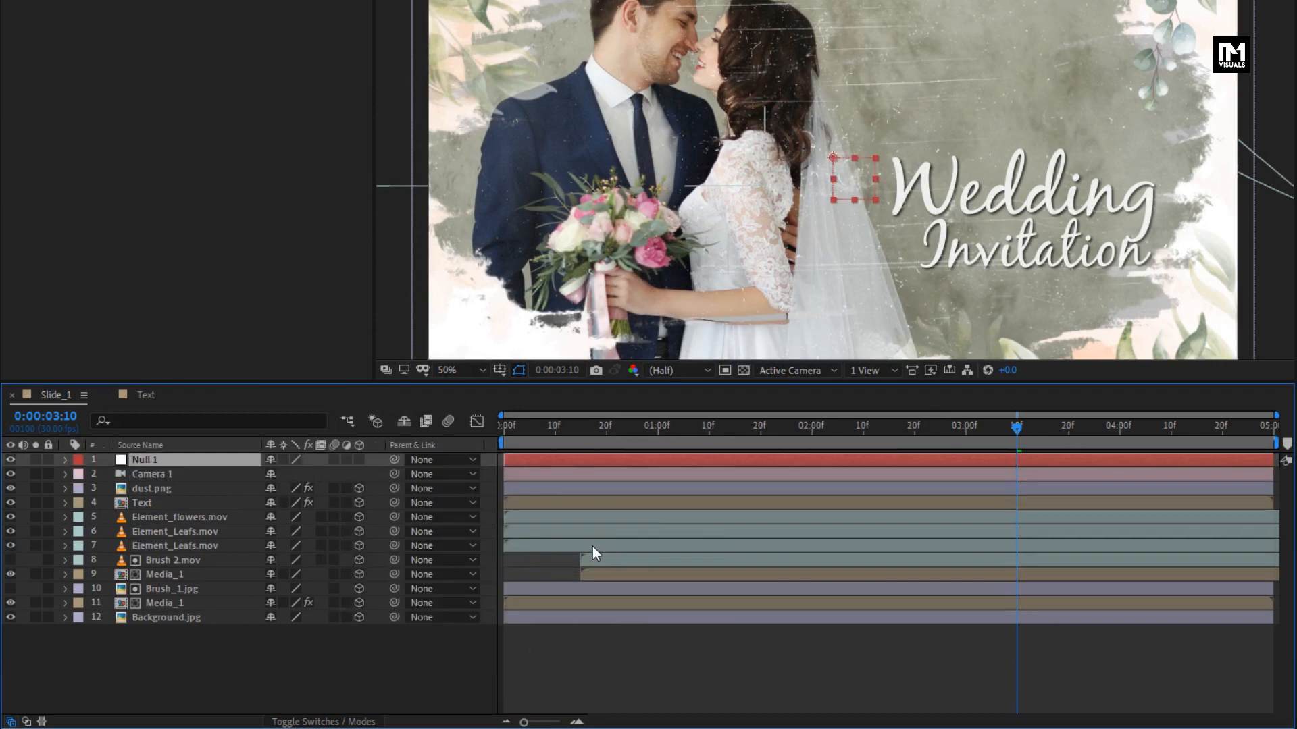
pyautogui.click(360, 460)
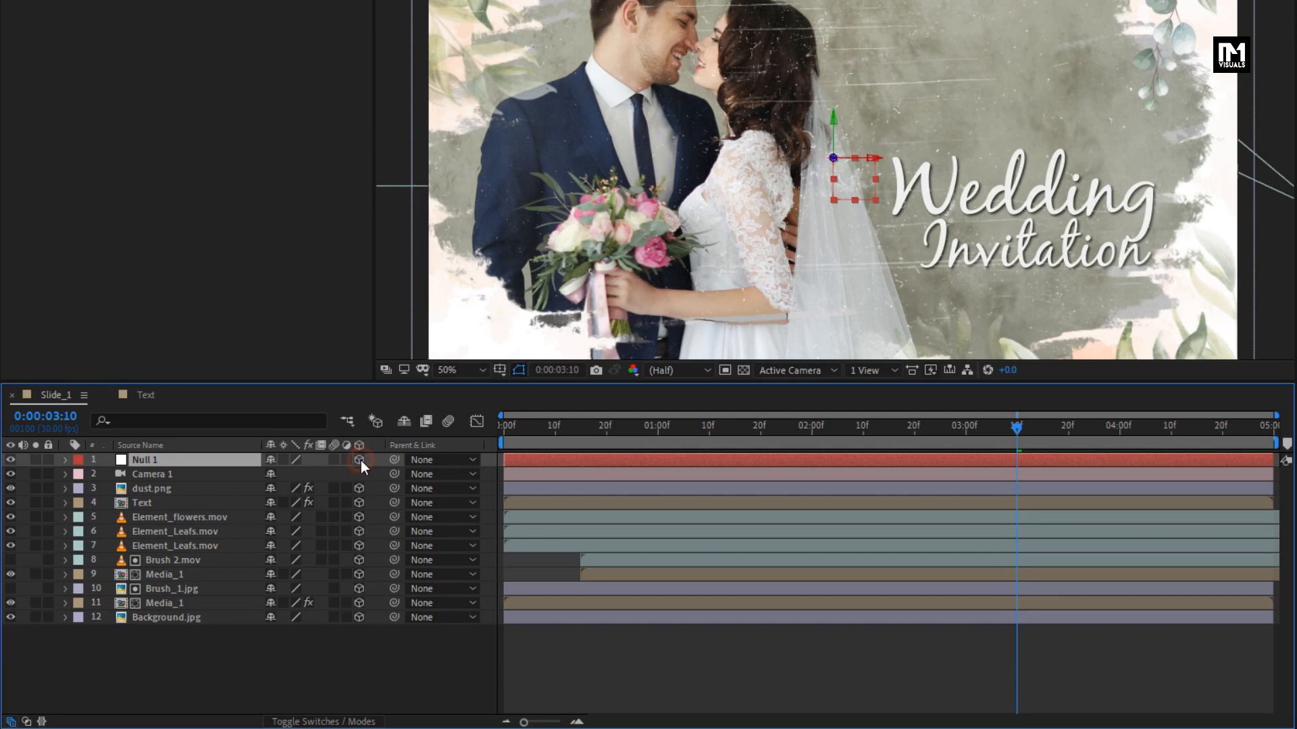
# Step: Parent the Camera 1 layer to Null 1
pyautogui.click(186, 474)
pyautogui.click(420, 475)
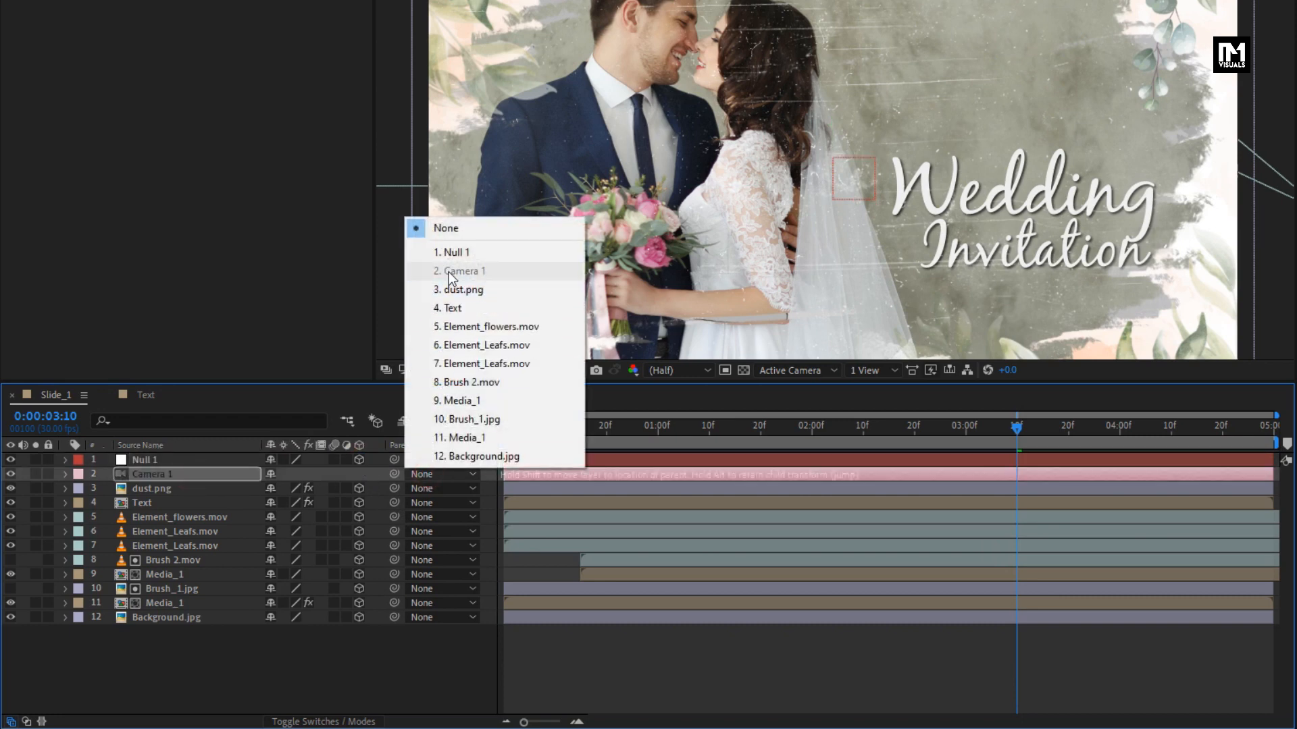
pyautogui.click(448, 253)
# Step: Keyframe Null 1's Z Rotation at -13° at 0:00:00:00
pyautogui.click(177, 462)
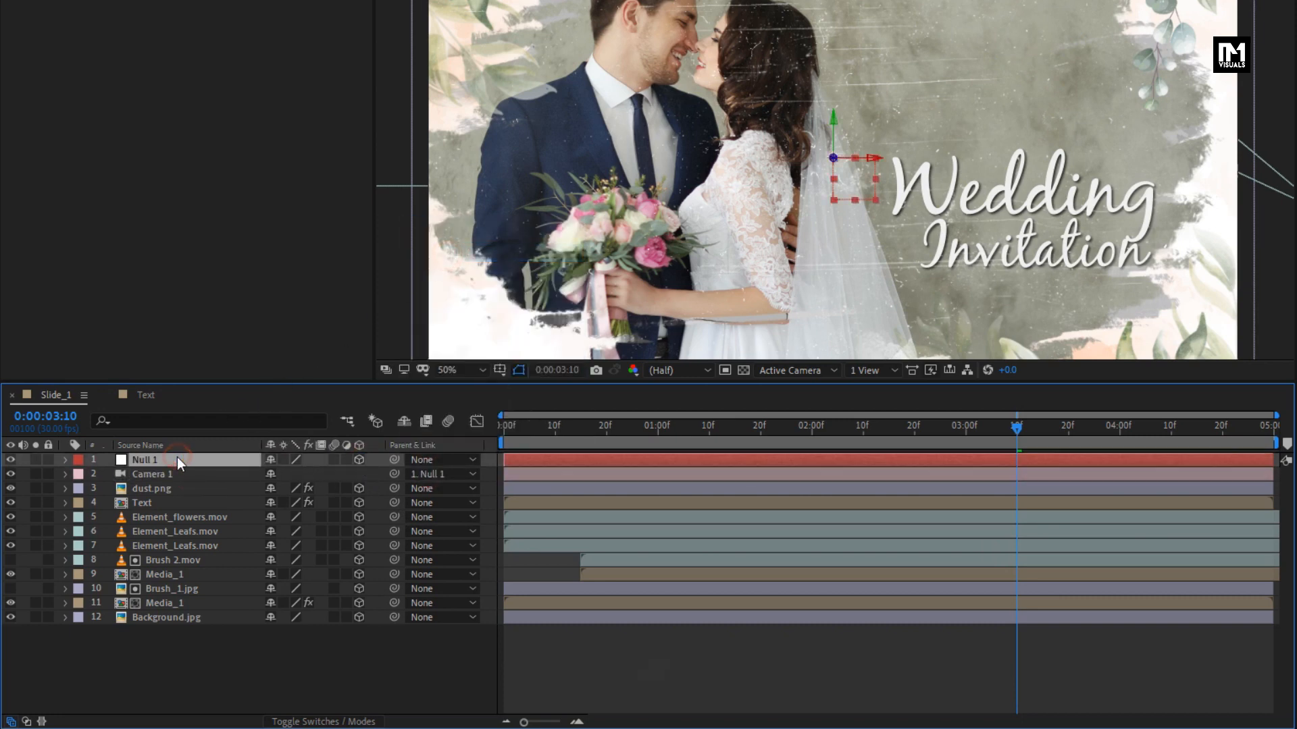
pyautogui.press('r')
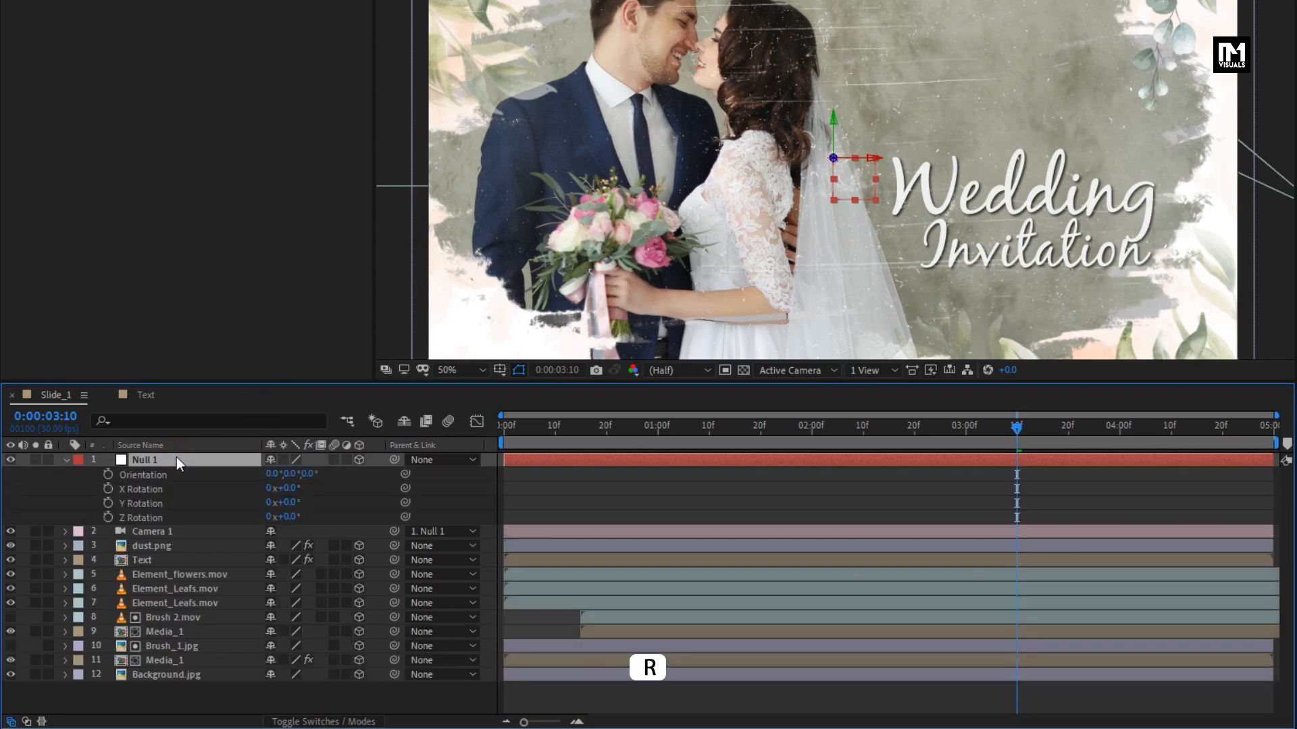
pyautogui.click(501, 429)
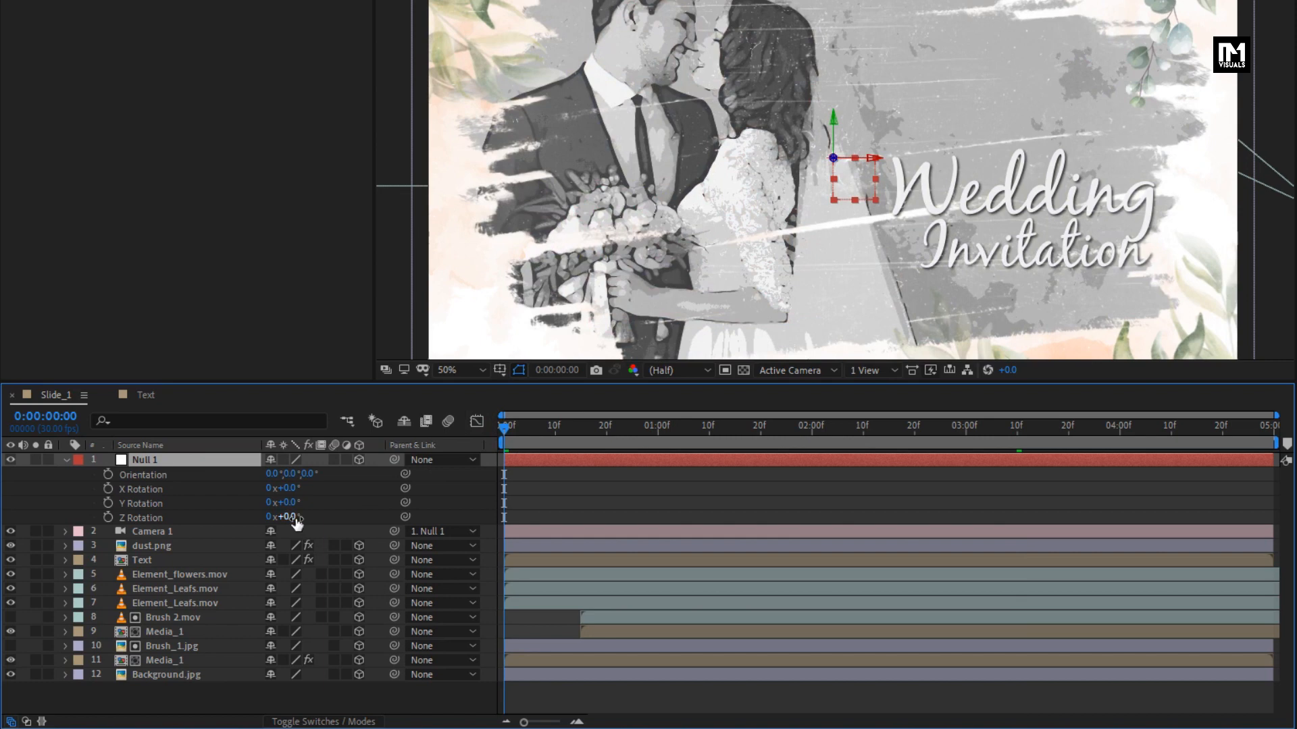
pyautogui.write('-13')
pyautogui.click(237, 518)
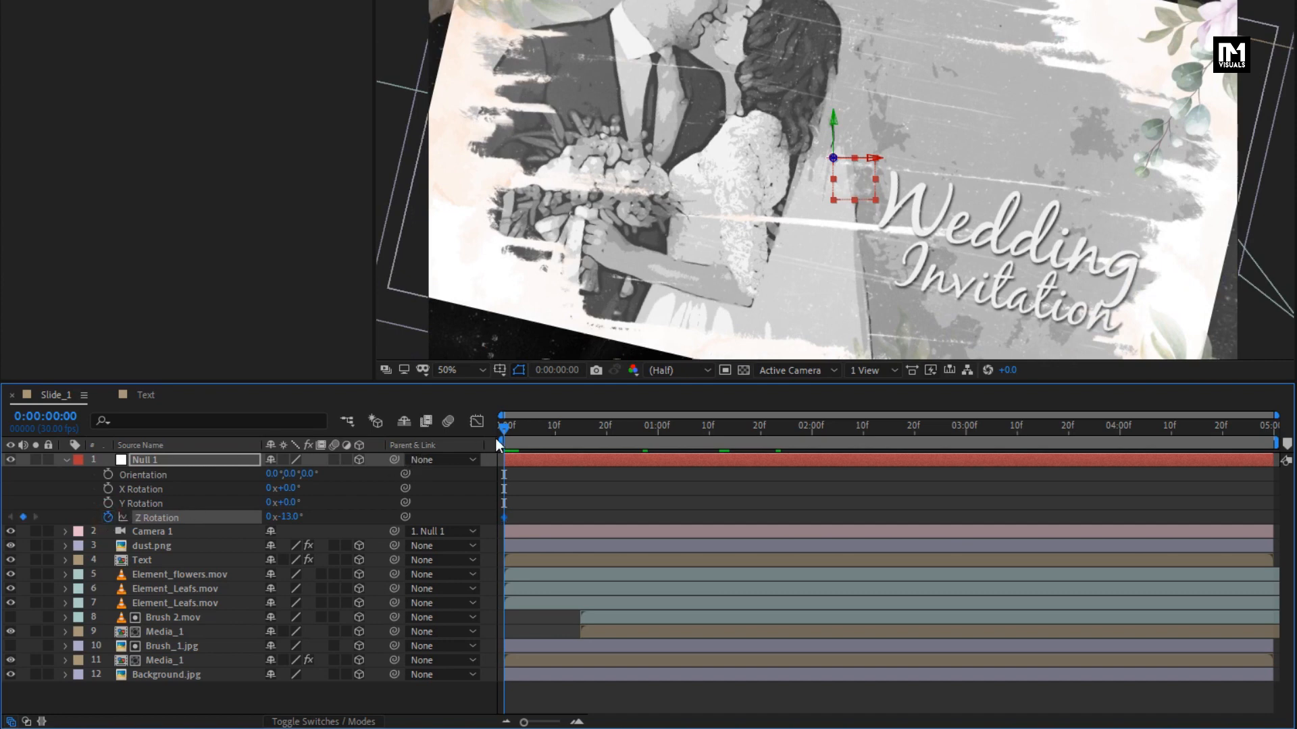
# Step: Keyframe Null 1's Z Rotation at -4° at 0:00:04:29 and scrub through the rotation
pyautogui.click(1040, 435)
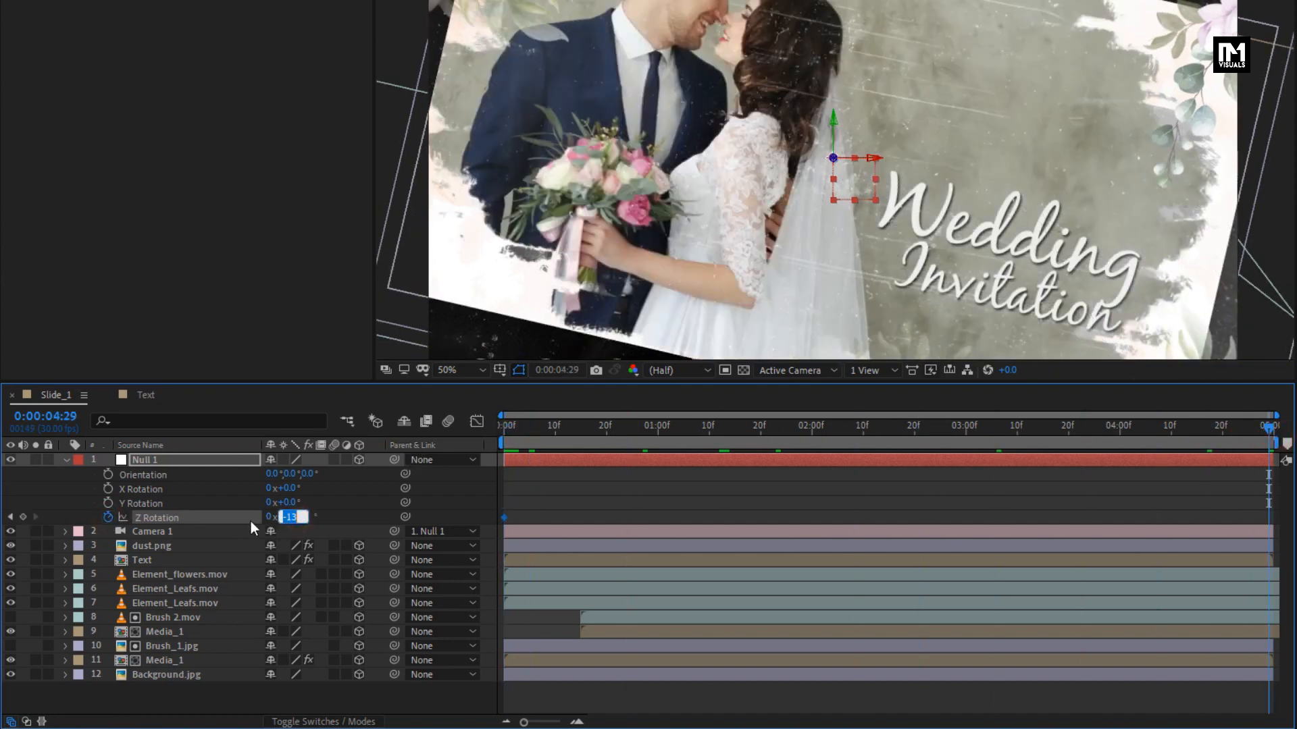
pyautogui.write('-4.0')
pyautogui.press('Return')
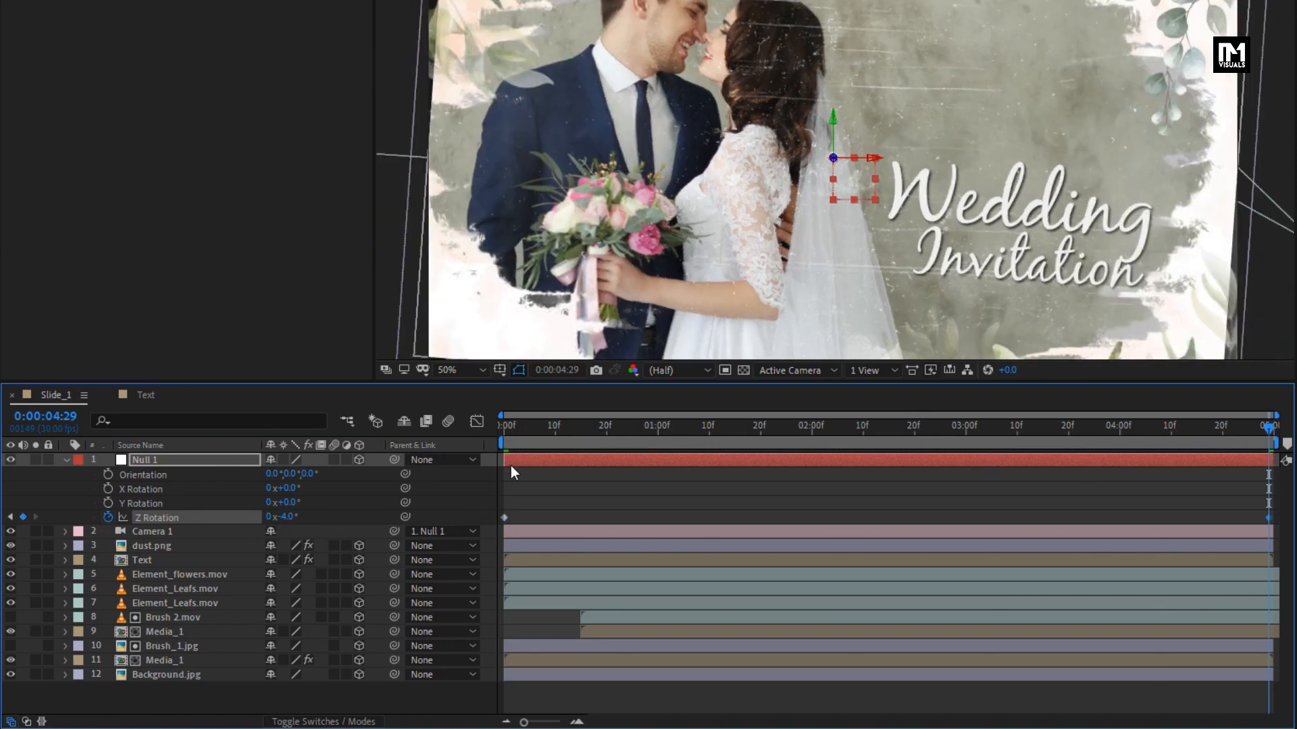
pyautogui.moveTo(504, 431); pyautogui.dragTo(1271, 440)
# Step: Keyframe Null 1's Position at 0:00:04:29 with a Z value of 111
pyautogui.click(146, 460)
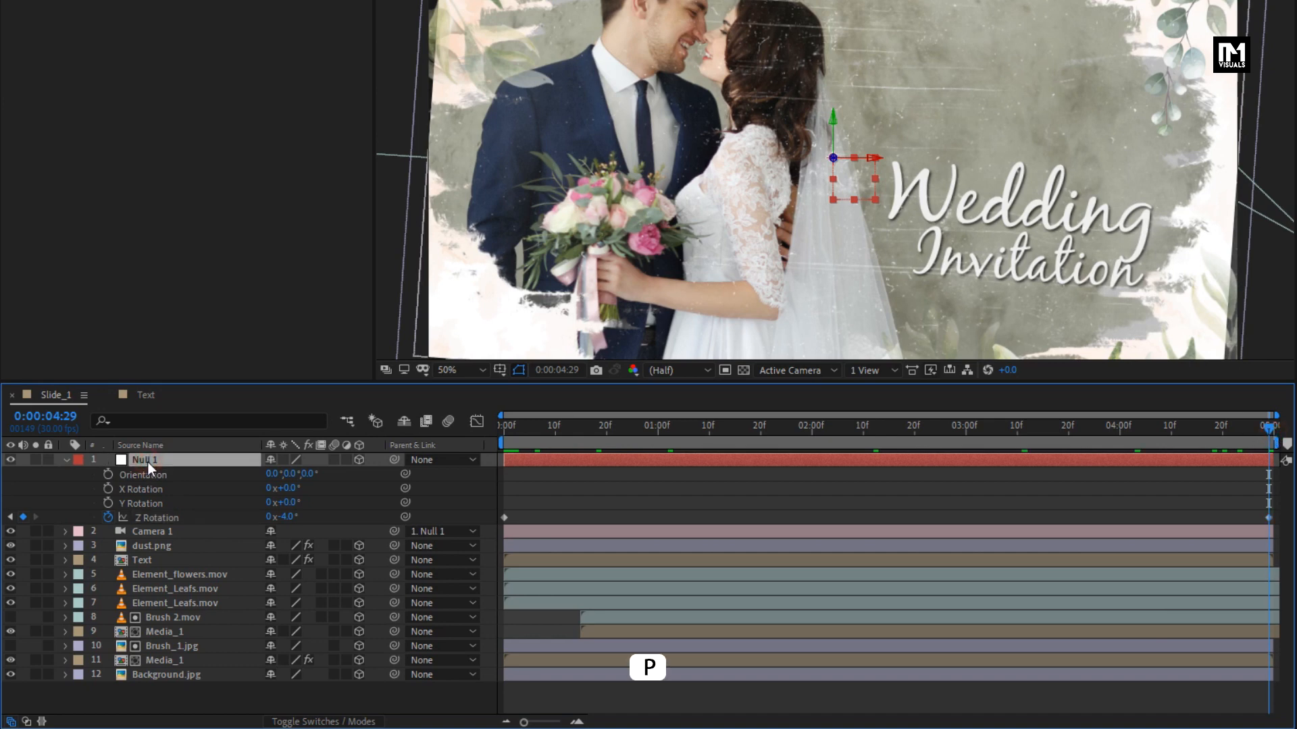
pyautogui.press('p')
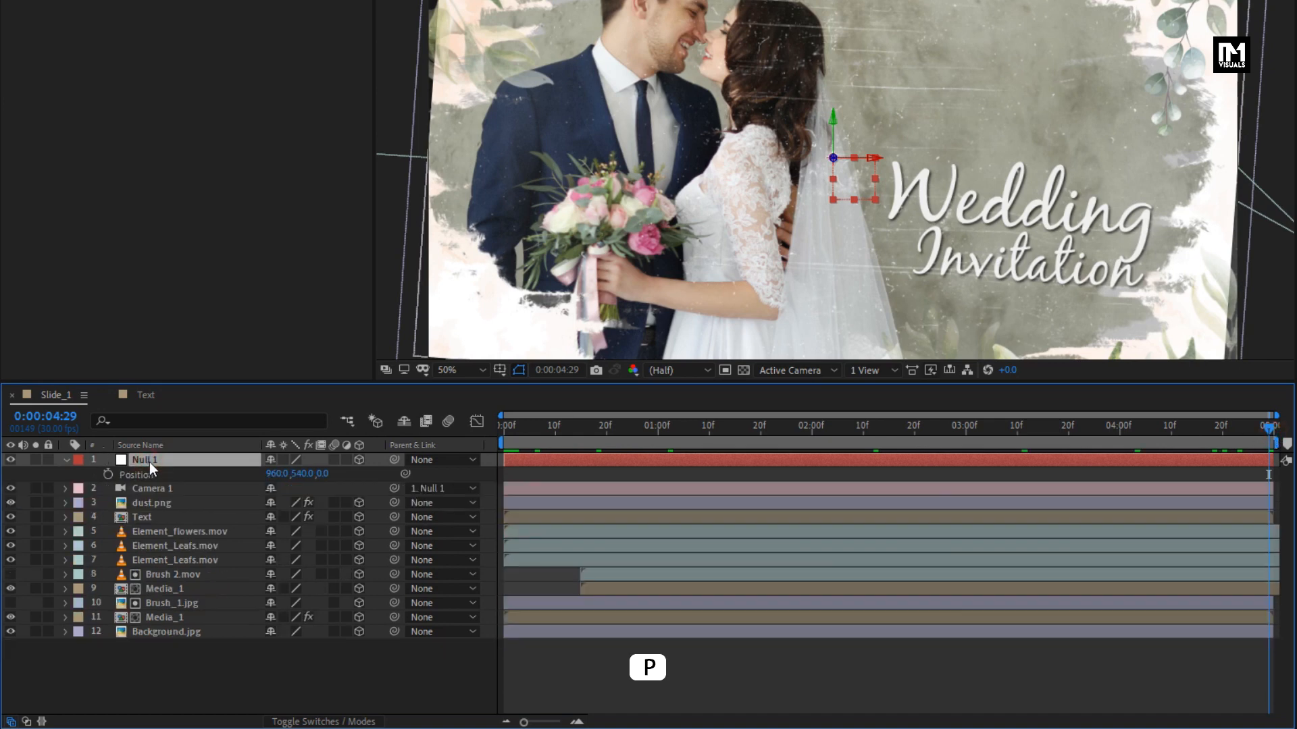
pyautogui.click(106, 475)
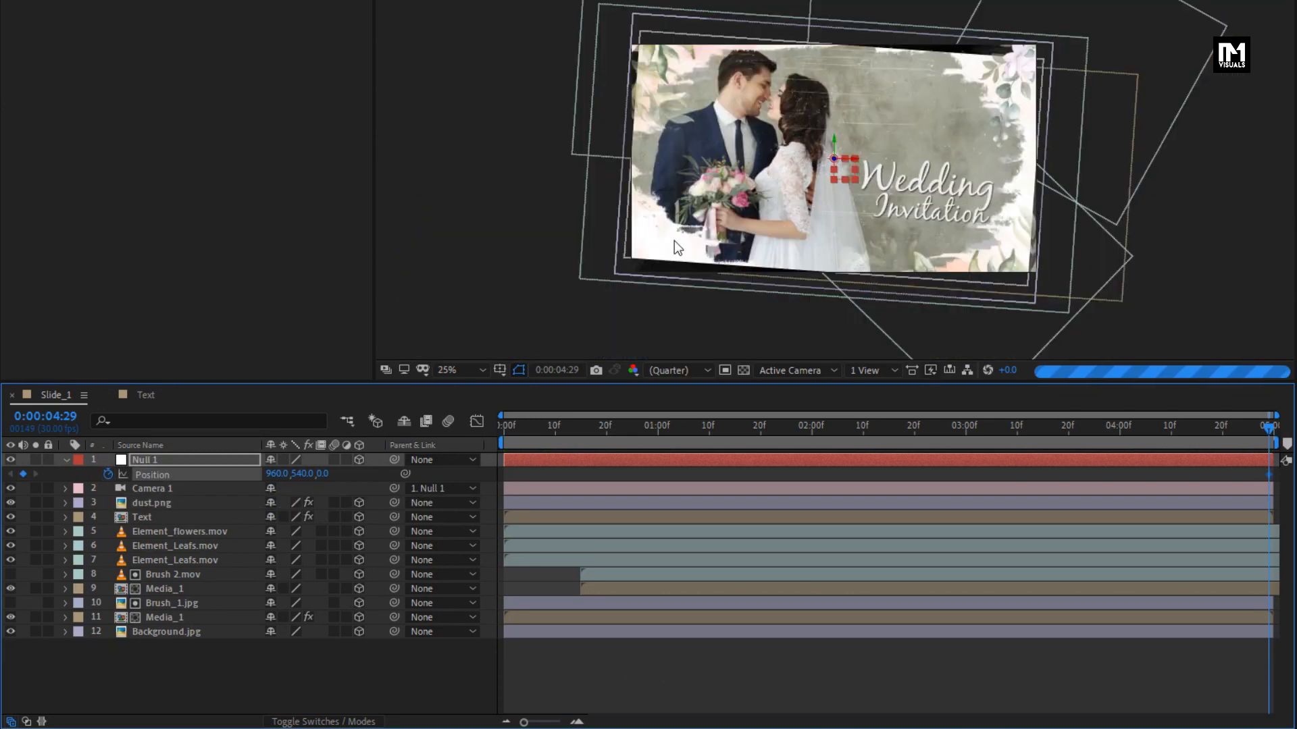
pyautogui.press(',')
pyautogui.press(',')
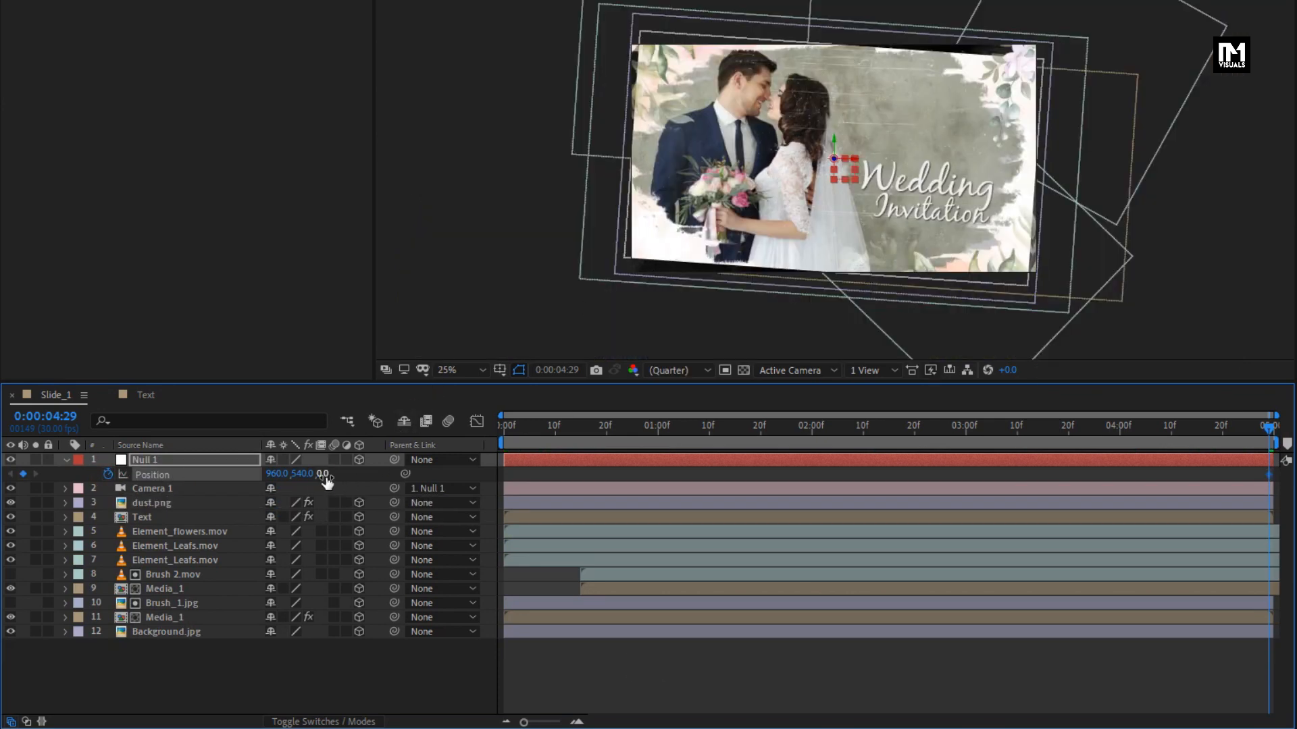
pyautogui.moveTo(324, 480); pyautogui.dragTo(419, 477)
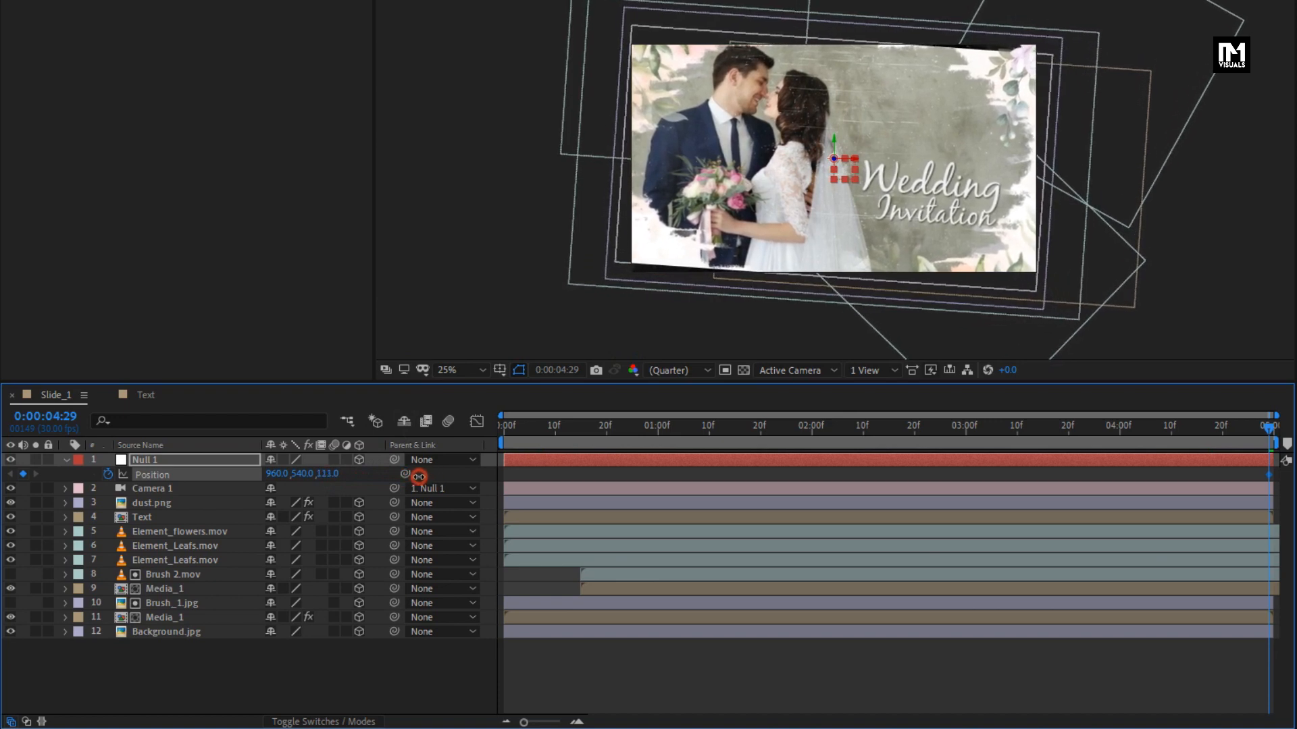
# Step: Keyframe Null 1's Position at 0:00:00:00 with a Z value of 2111 and scrub through the camera move
pyautogui.moveTo(509, 435); pyautogui.dragTo(492, 435)
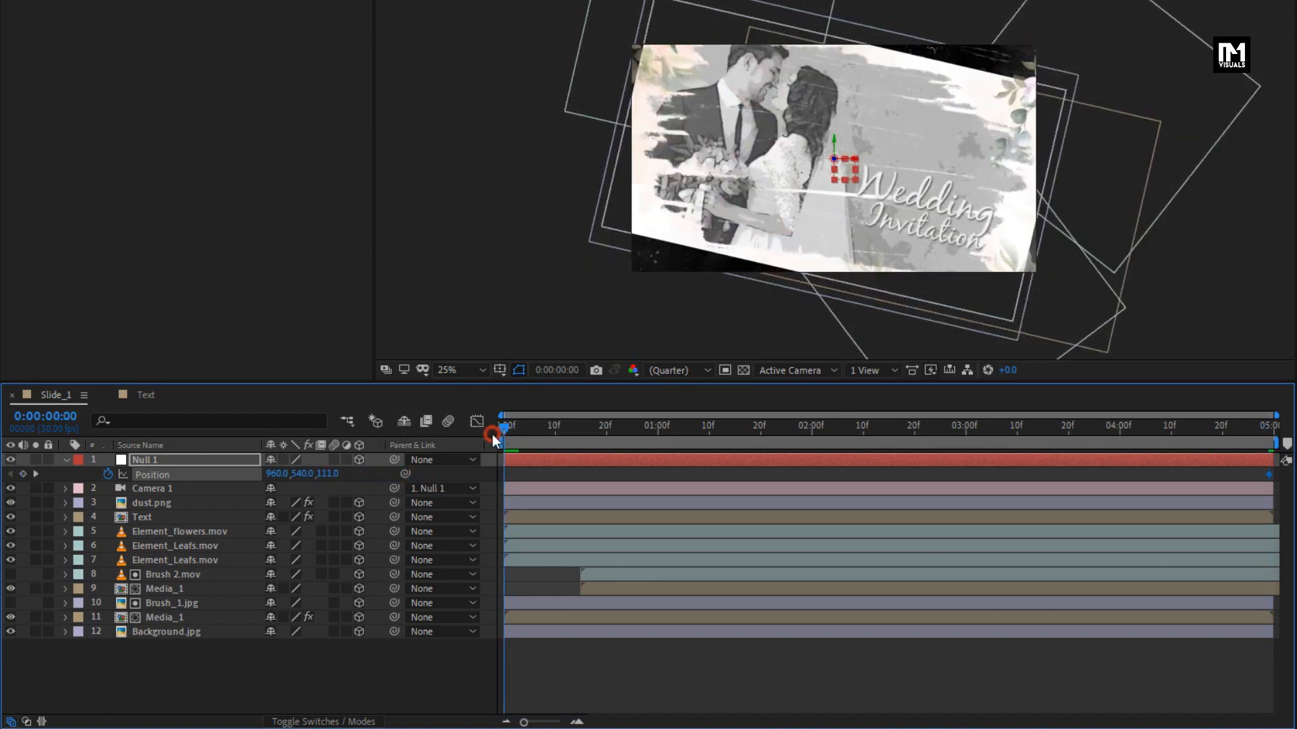
pyautogui.moveTo(338, 476); pyautogui.dragTo(1235, 475)
pyautogui.moveTo(336, 476); pyautogui.dragTo(1129, 476)
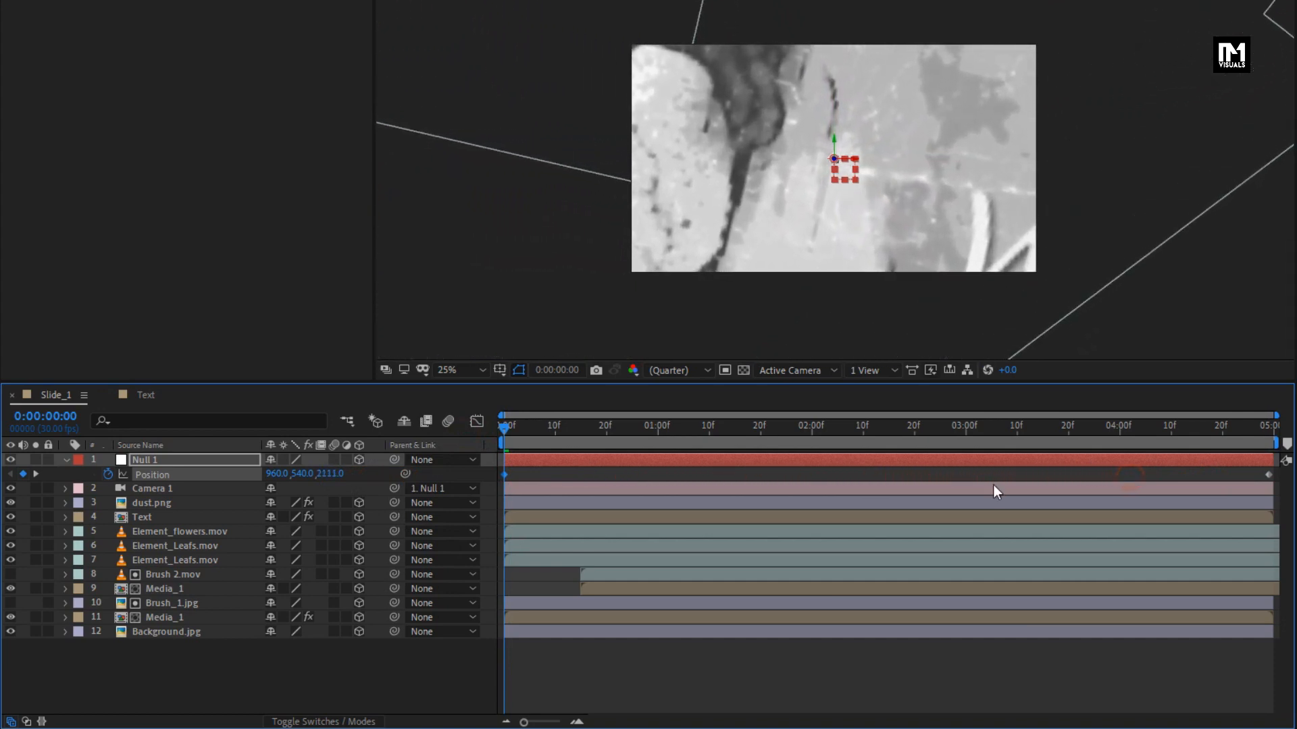
pyautogui.moveTo(505, 436); pyautogui.dragTo(887, 424)
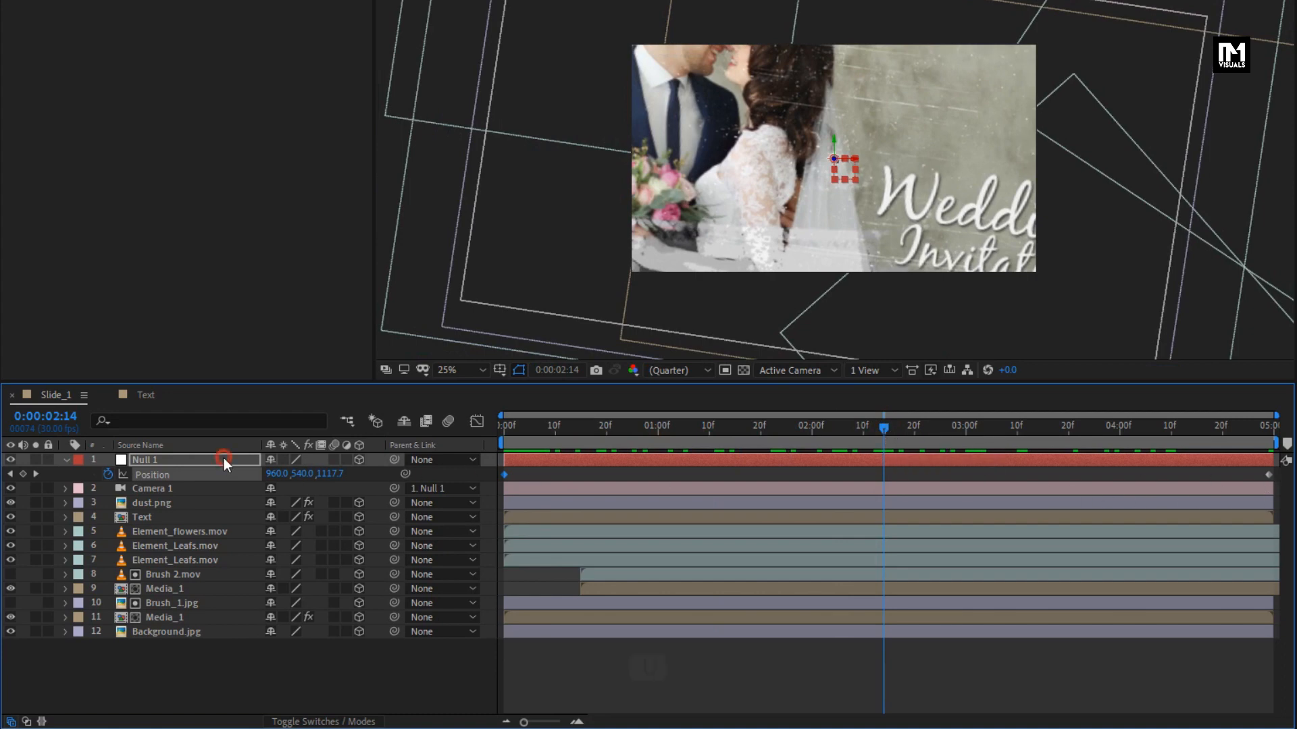
# Step: Apply Easy Ease to all of Null 1's Position and Z Rotation keyframes
pyautogui.press('u')
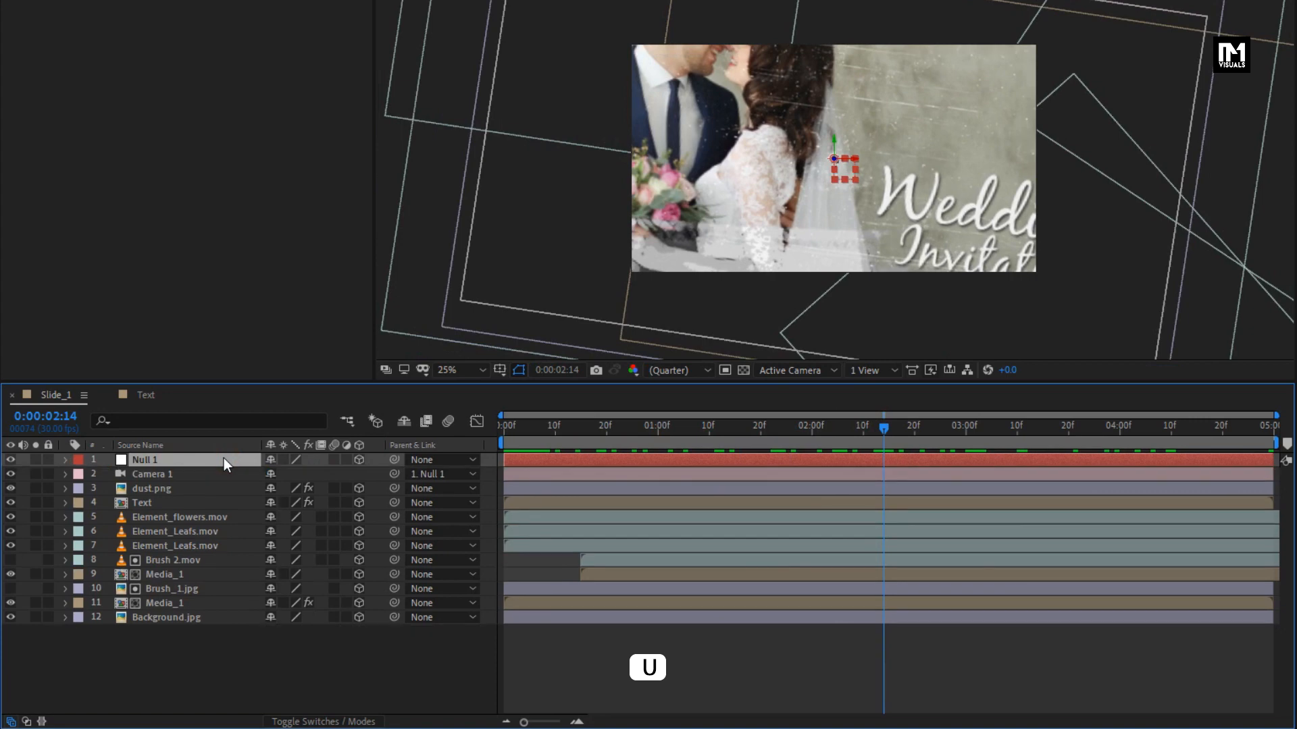
pyautogui.press('u')
pyautogui.moveTo(1283, 481); pyautogui.dragTo(505, 489)
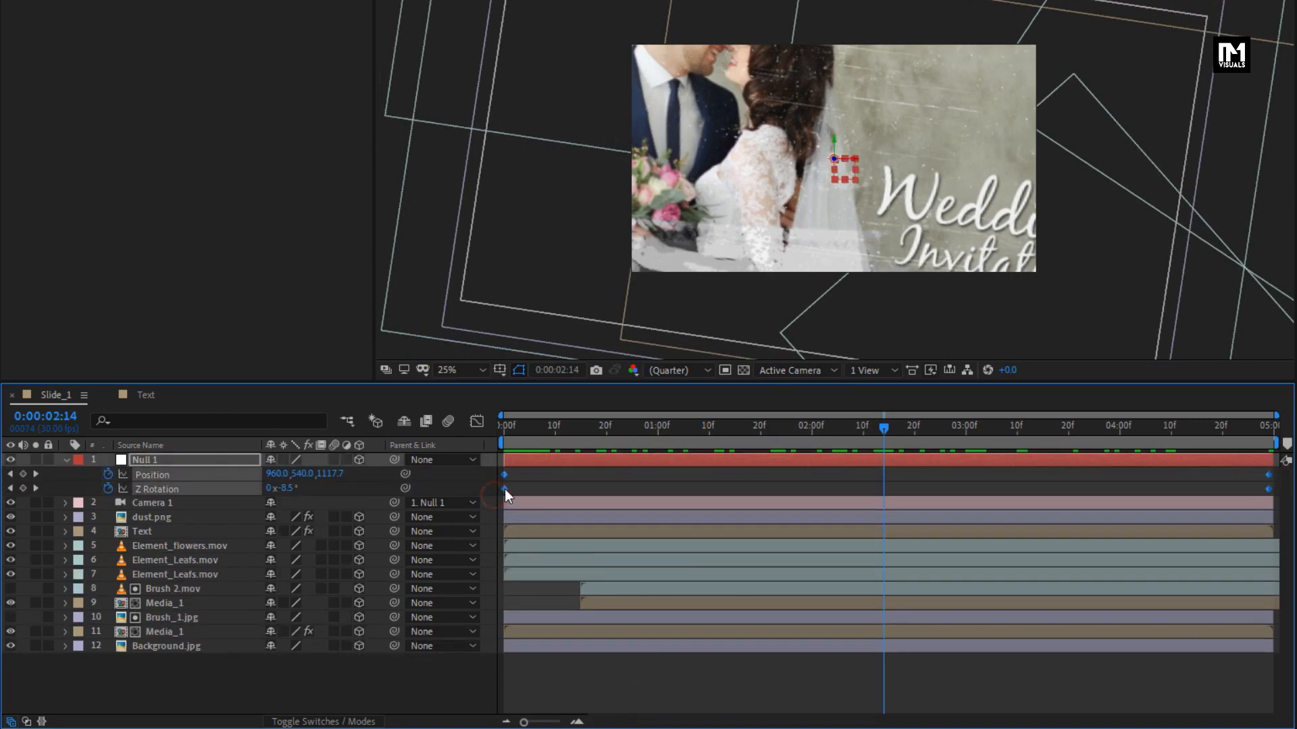
pyautogui.rightClick(504, 489)
pyautogui.moveTo(685, 706)
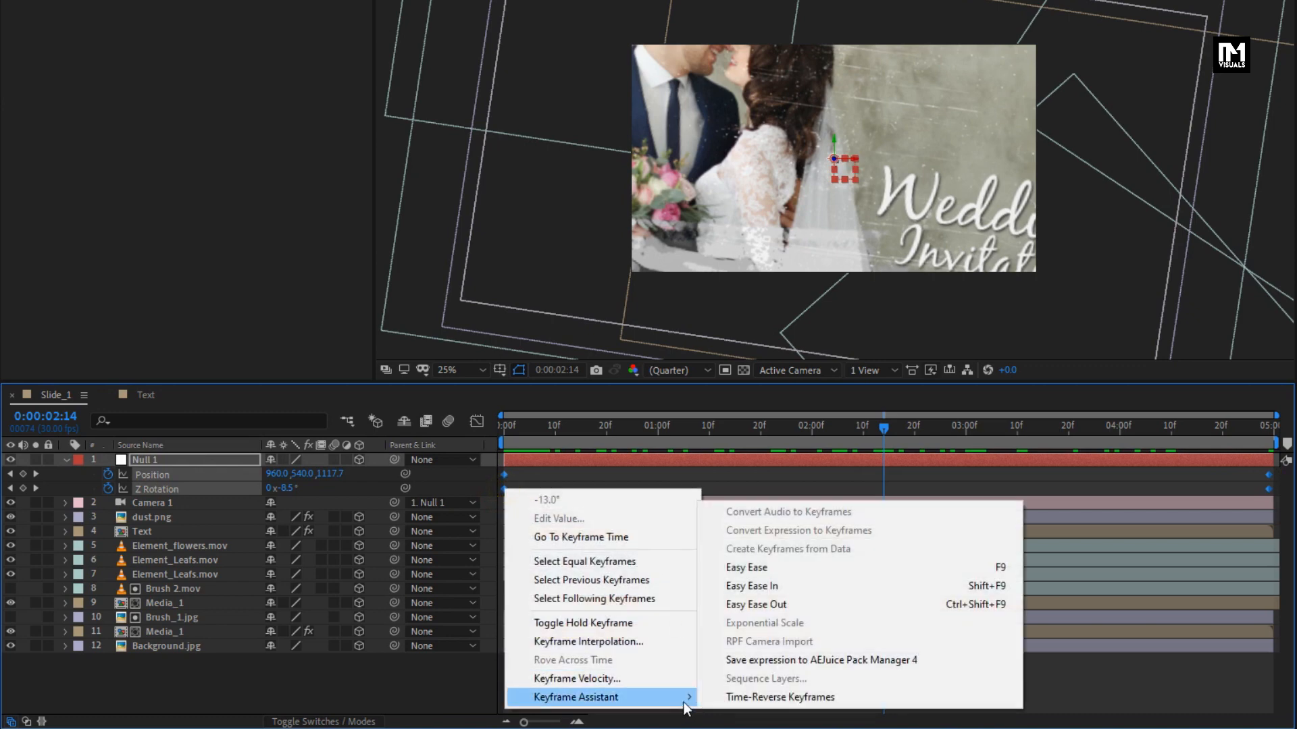
pyautogui.click(749, 586)
# Step: Reshape Null 1's Position speed curve so the move peaks near the start and slows gradually, and scrub through it
pyautogui.click(475, 423)
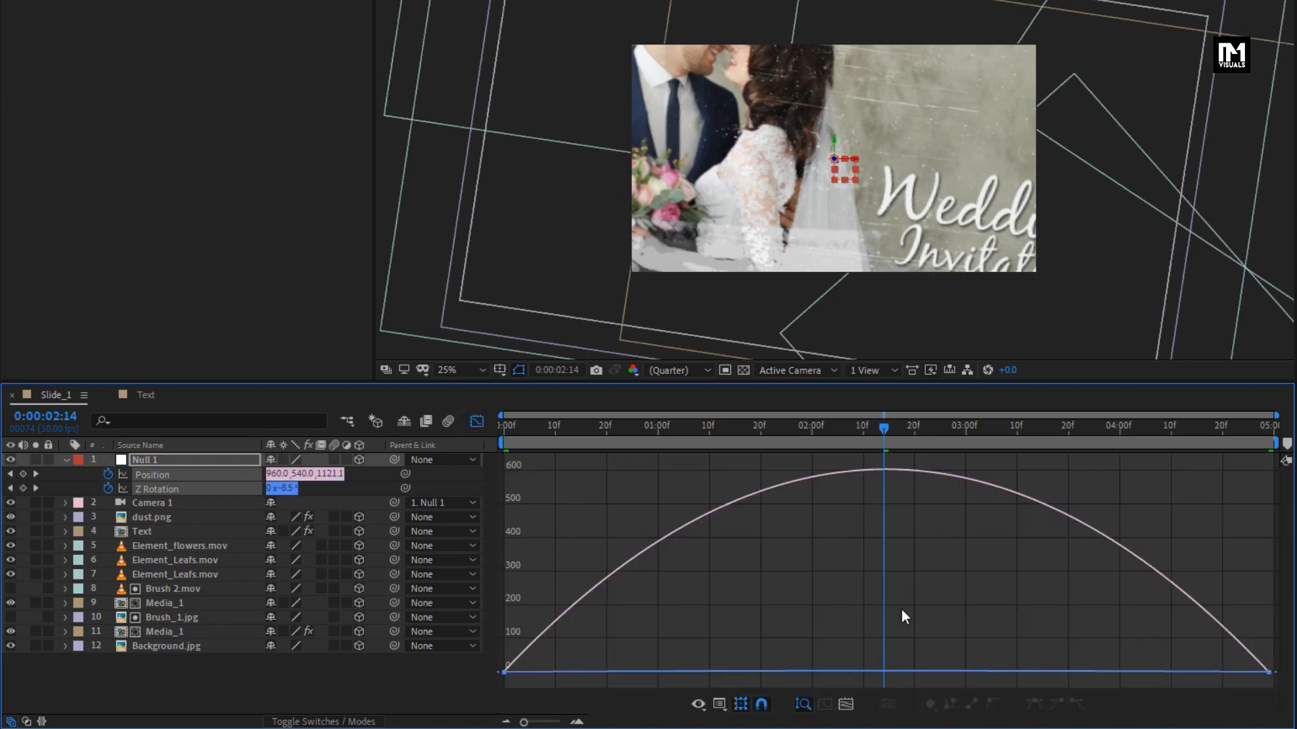
pyautogui.click(1231, 639)
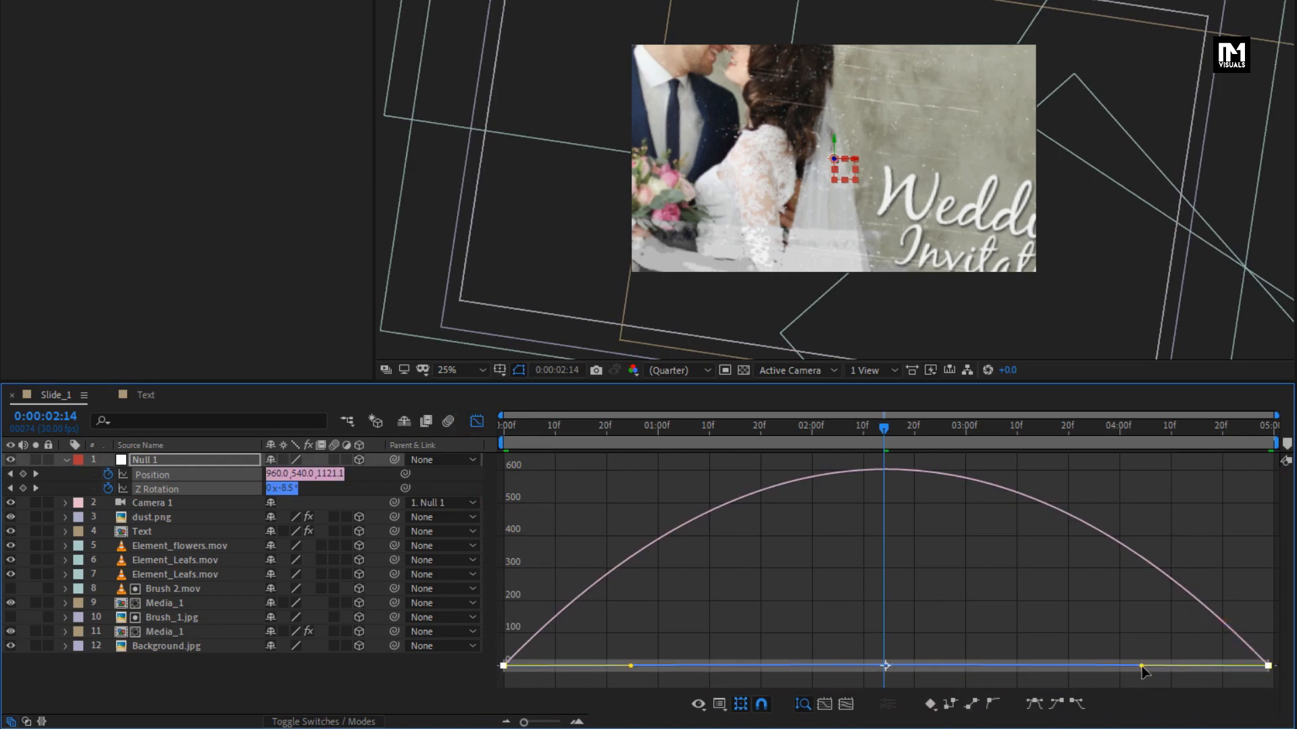
pyautogui.moveTo(1141, 671); pyautogui.dragTo(551, 673)
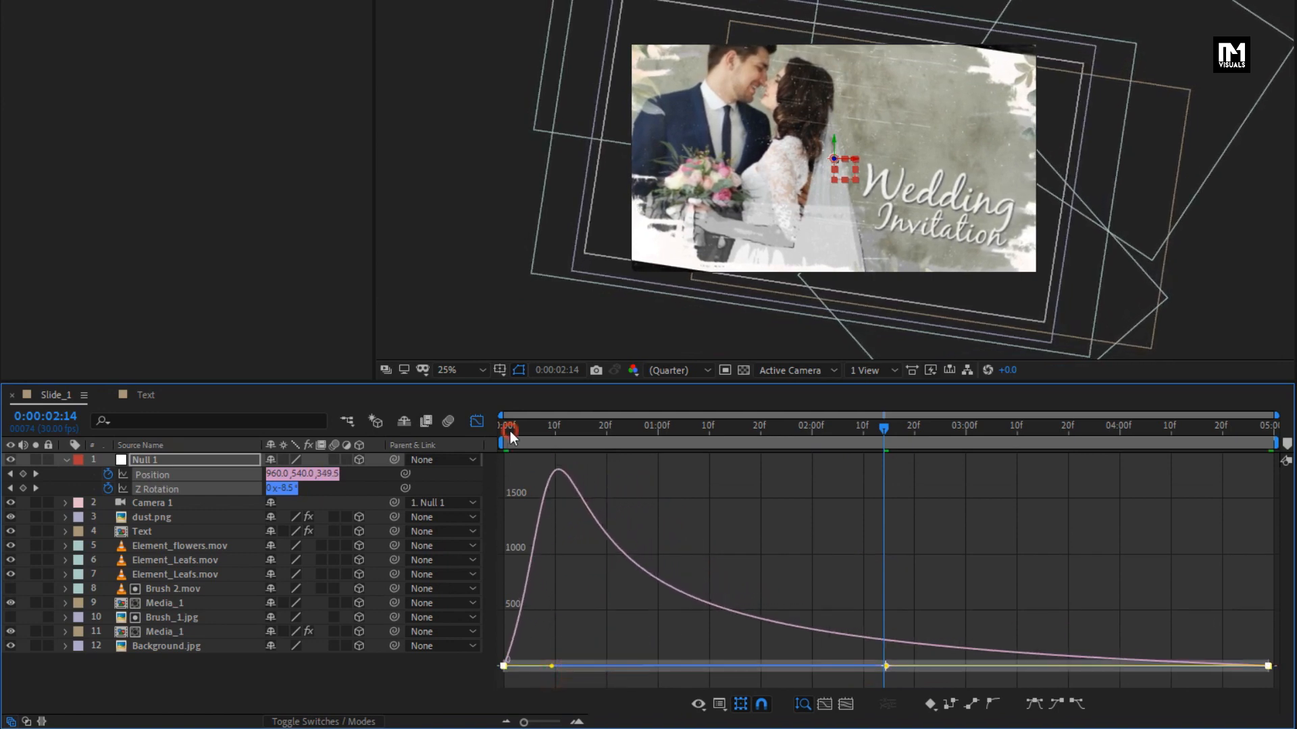
pyautogui.moveTo(509, 431); pyautogui.dragTo(812, 413)
# Step: Extend Null 1's final Z Rotation easing toward mid-timeline and shorten the starting ease of both Position and Z Rotation slightly
pyautogui.click(163, 489)
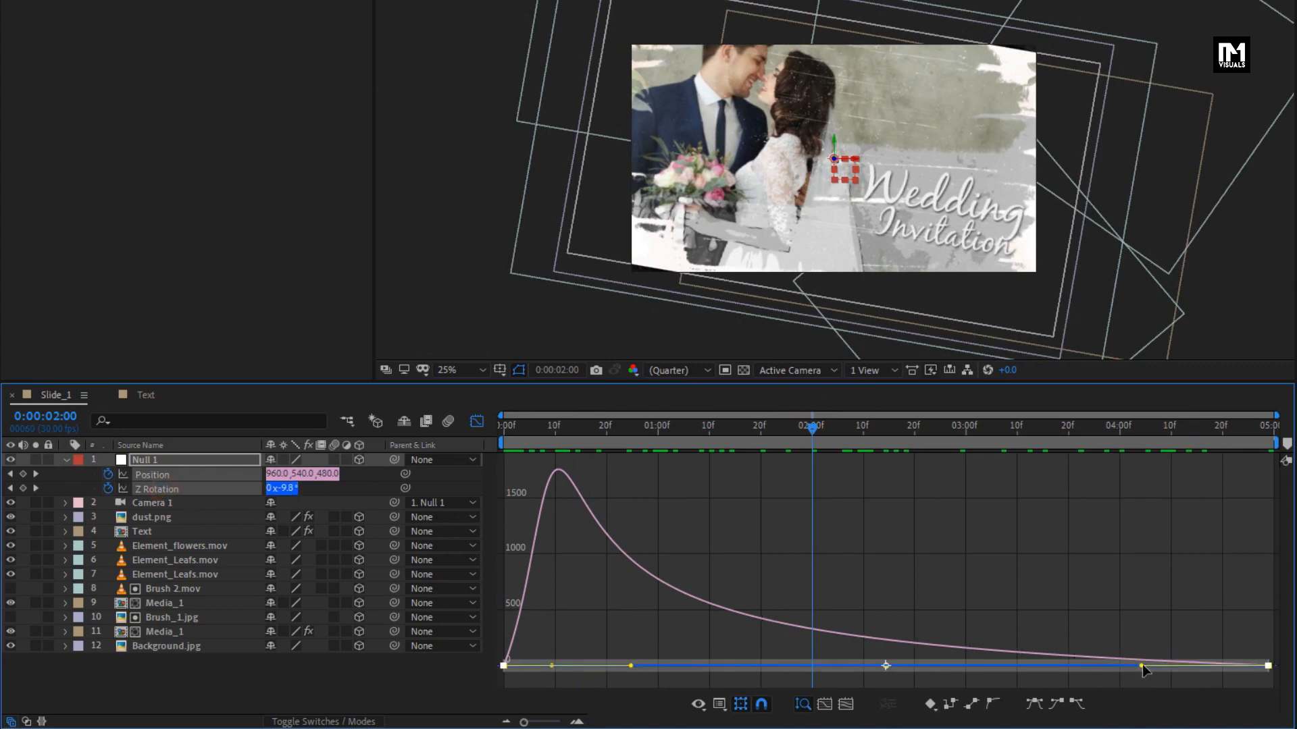
pyautogui.moveTo(1140, 668); pyautogui.dragTo(826, 668)
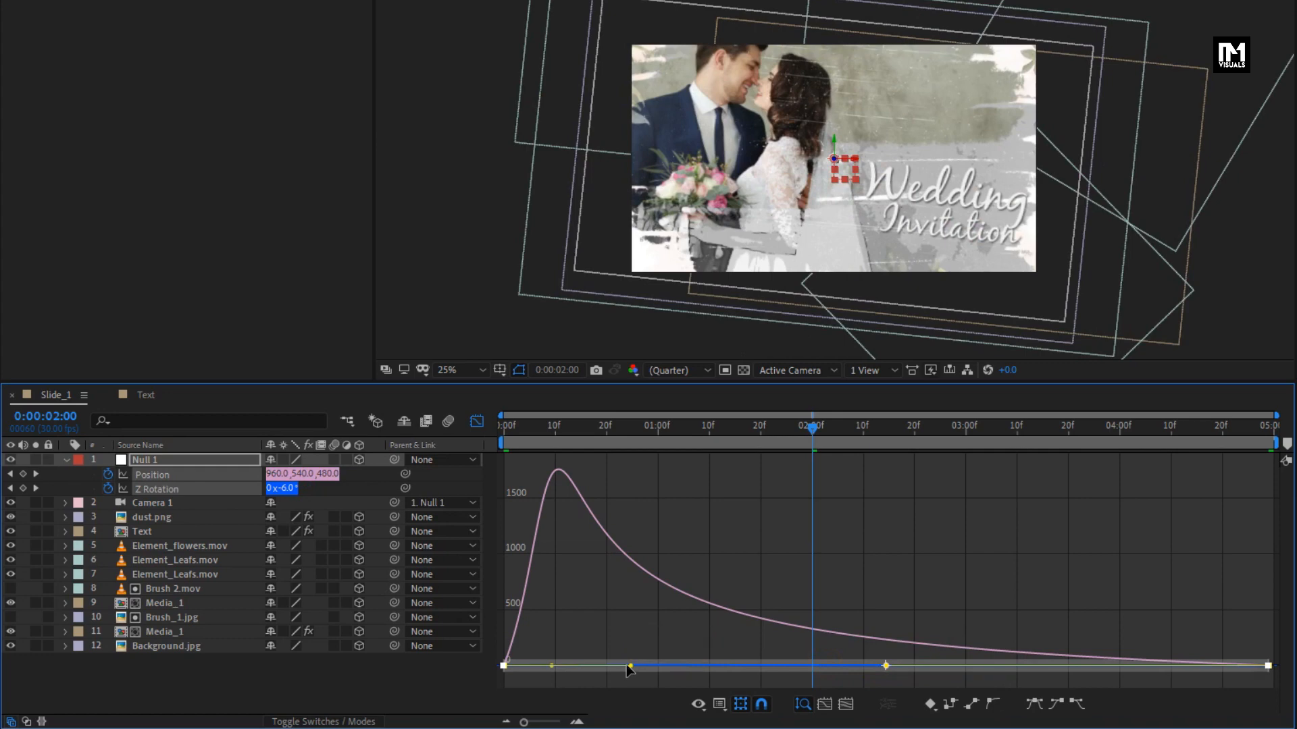
pyautogui.moveTo(628, 667)
pyautogui.mouseDown()
pyautogui.moveTo(558, 666)
pyautogui.moveTo(618, 666)
pyautogui.mouseUp()
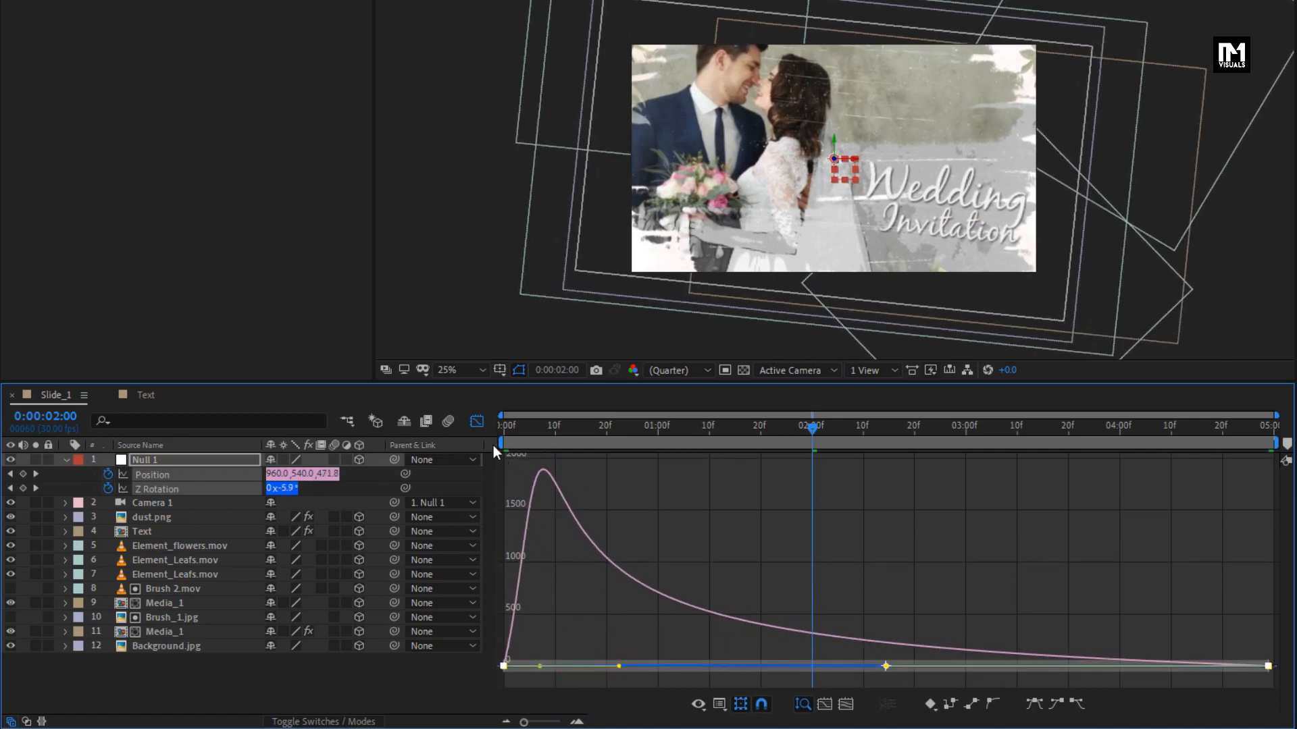
pyautogui.click(477, 422)
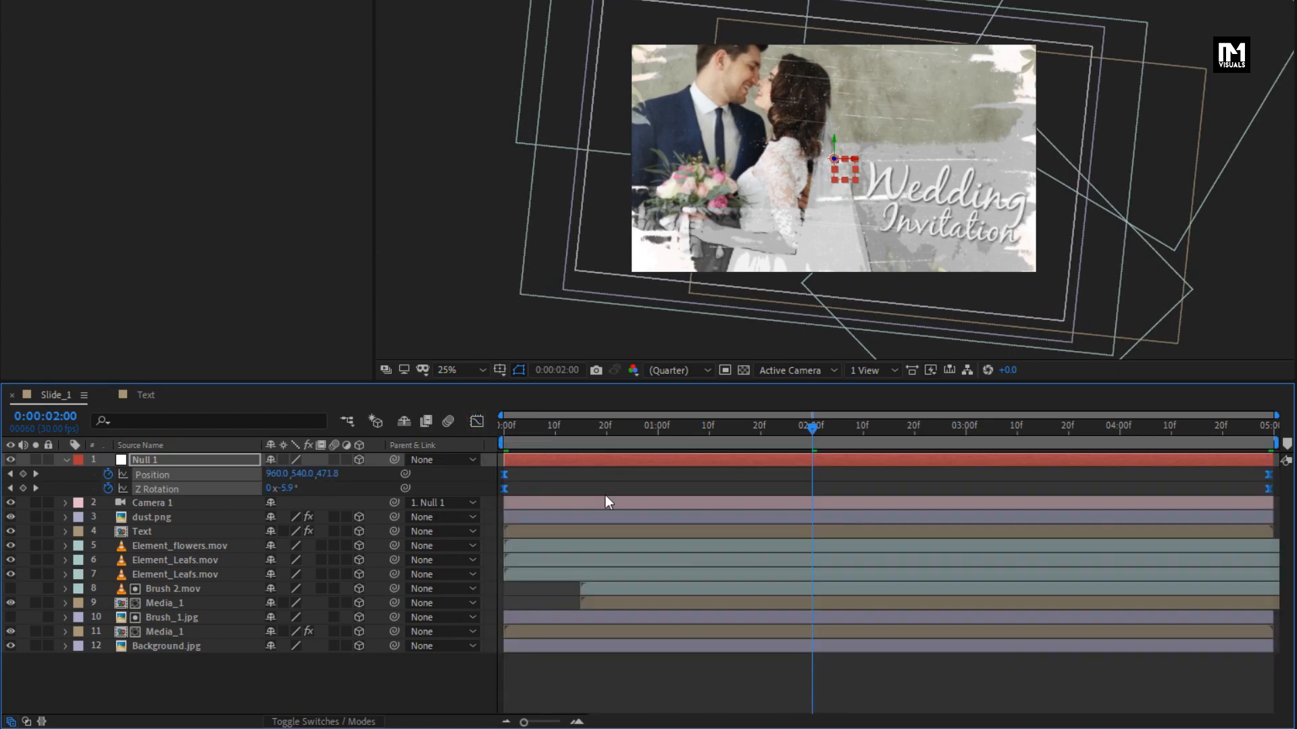
# Step: Reshape Null 1's Z Rotation speed curve alone so it peaks within the first 10 frames, and scrub through the animation
pyautogui.click(918, 485)
pyautogui.moveTo(1282, 497); pyautogui.dragTo(493, 488)
pyautogui.click(478, 422)
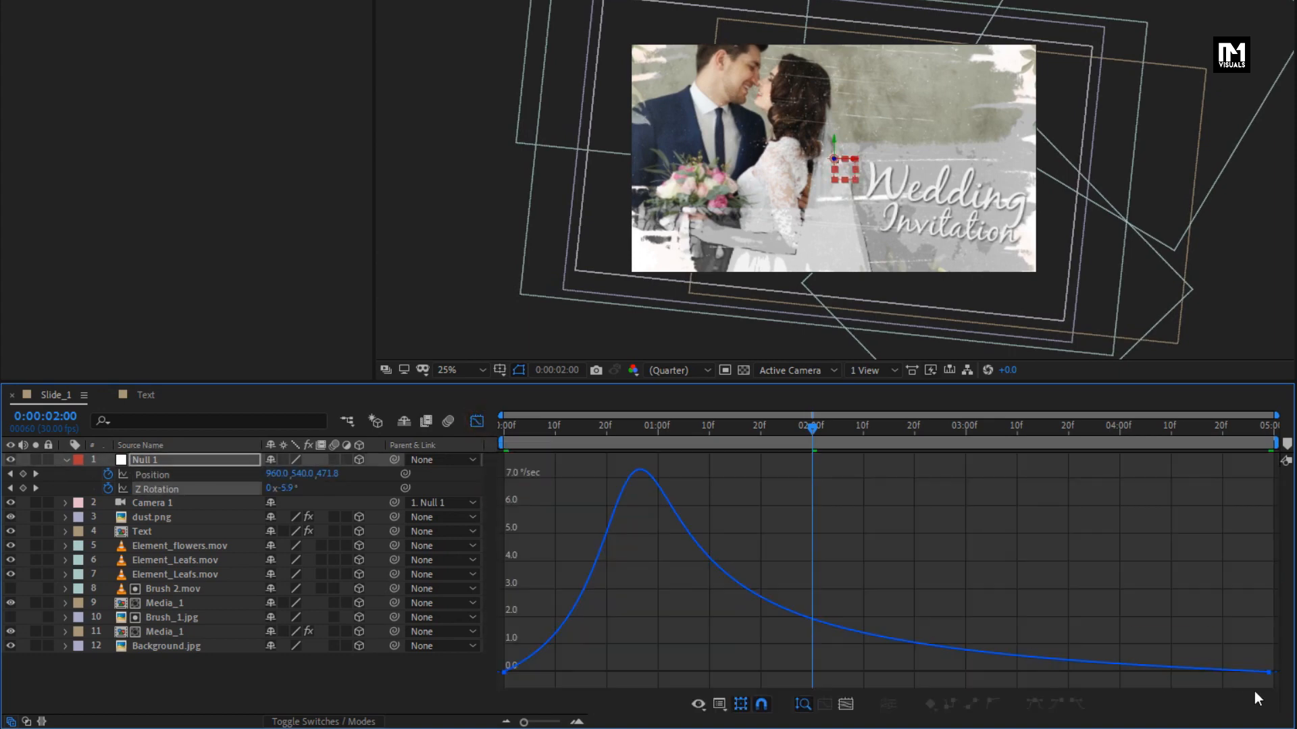
pyautogui.click(1269, 672)
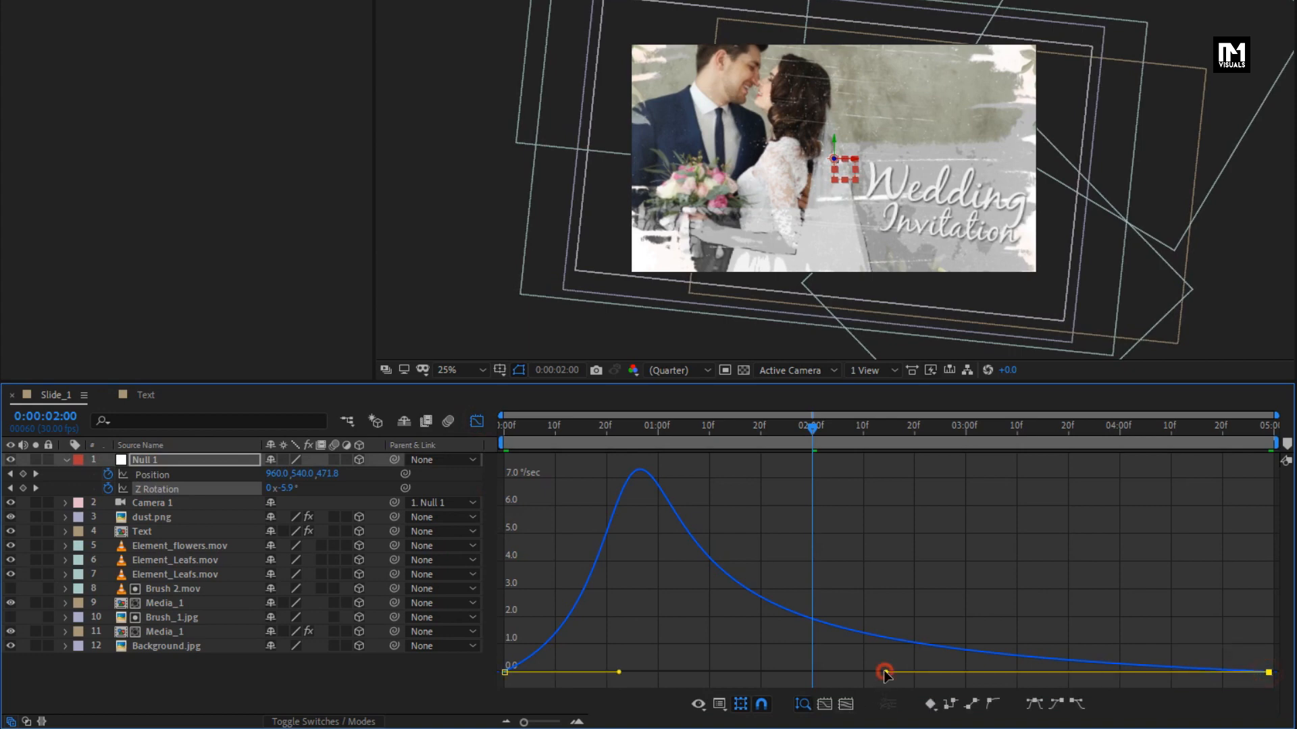
pyautogui.moveTo(885, 673); pyautogui.dragTo(795, 672)
pyautogui.moveTo(616, 673); pyautogui.dragTo(537, 672)
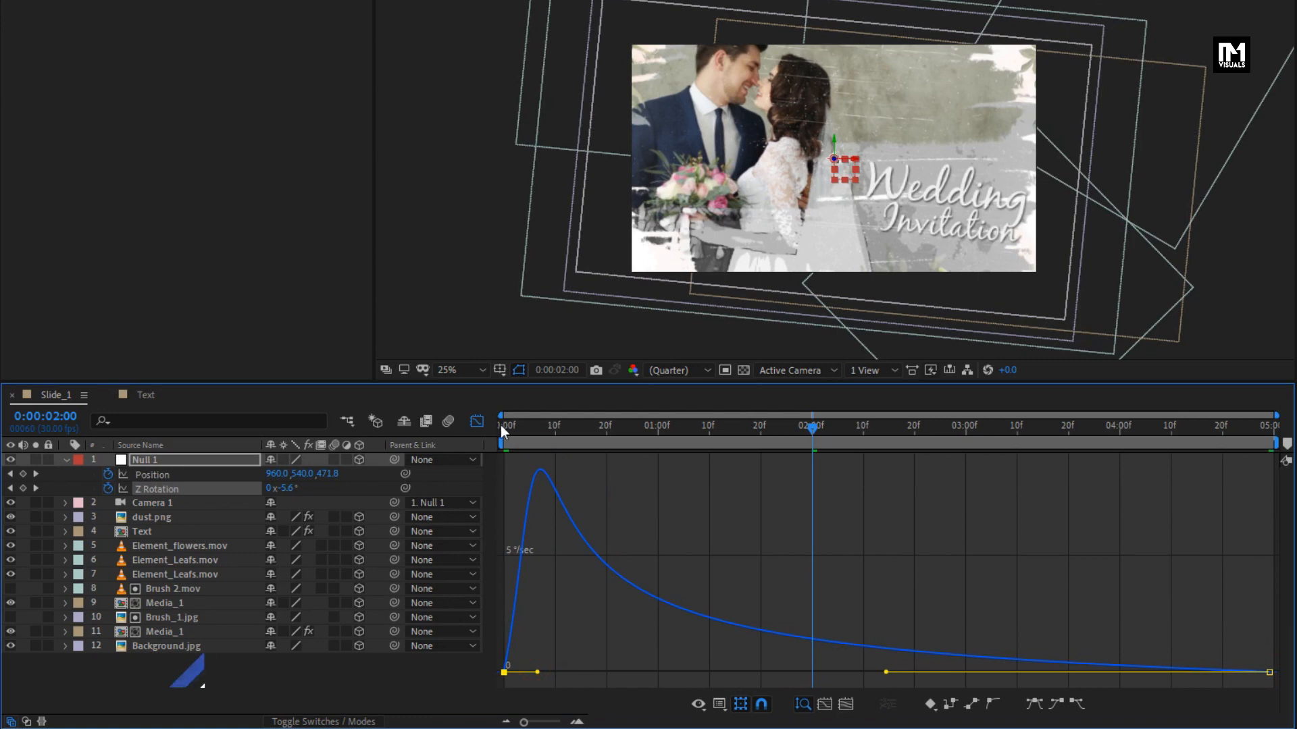
pyautogui.moveTo(501, 424); pyautogui.dragTo(1261, 454)
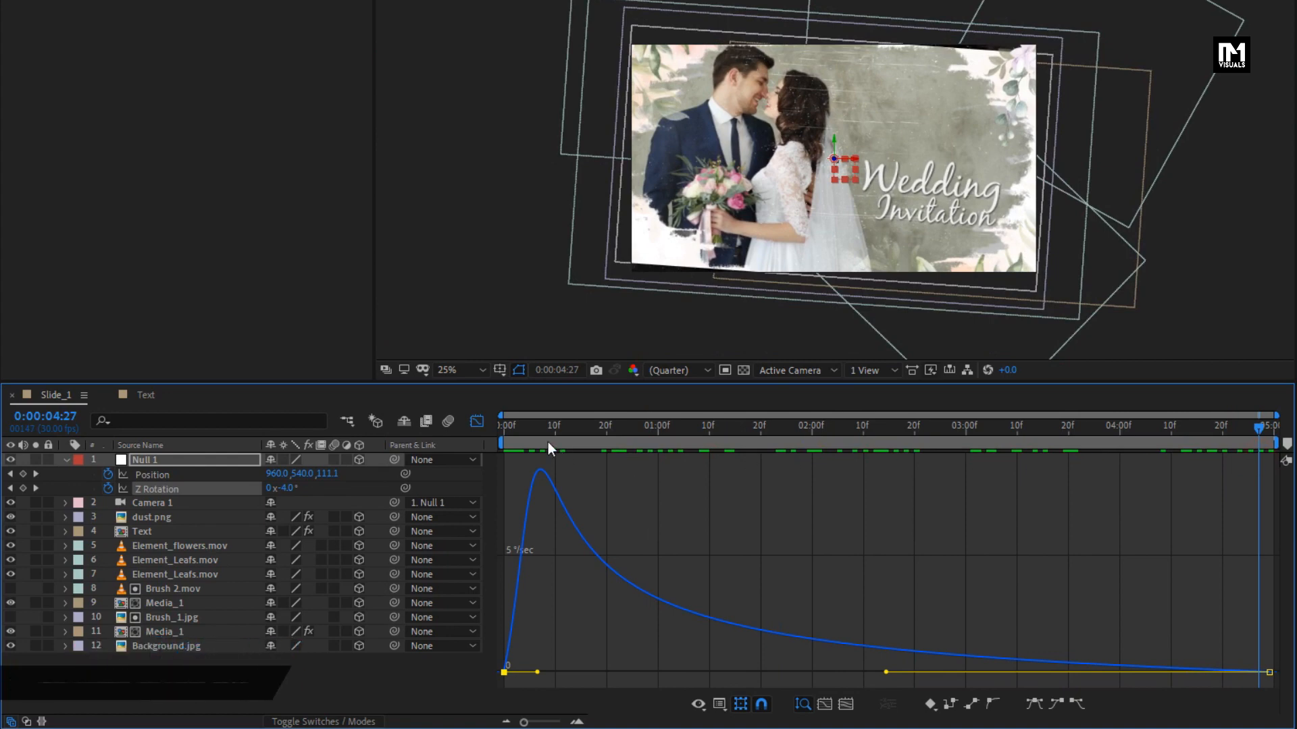
pyautogui.moveTo(505, 428); pyautogui.dragTo(1217, 431)
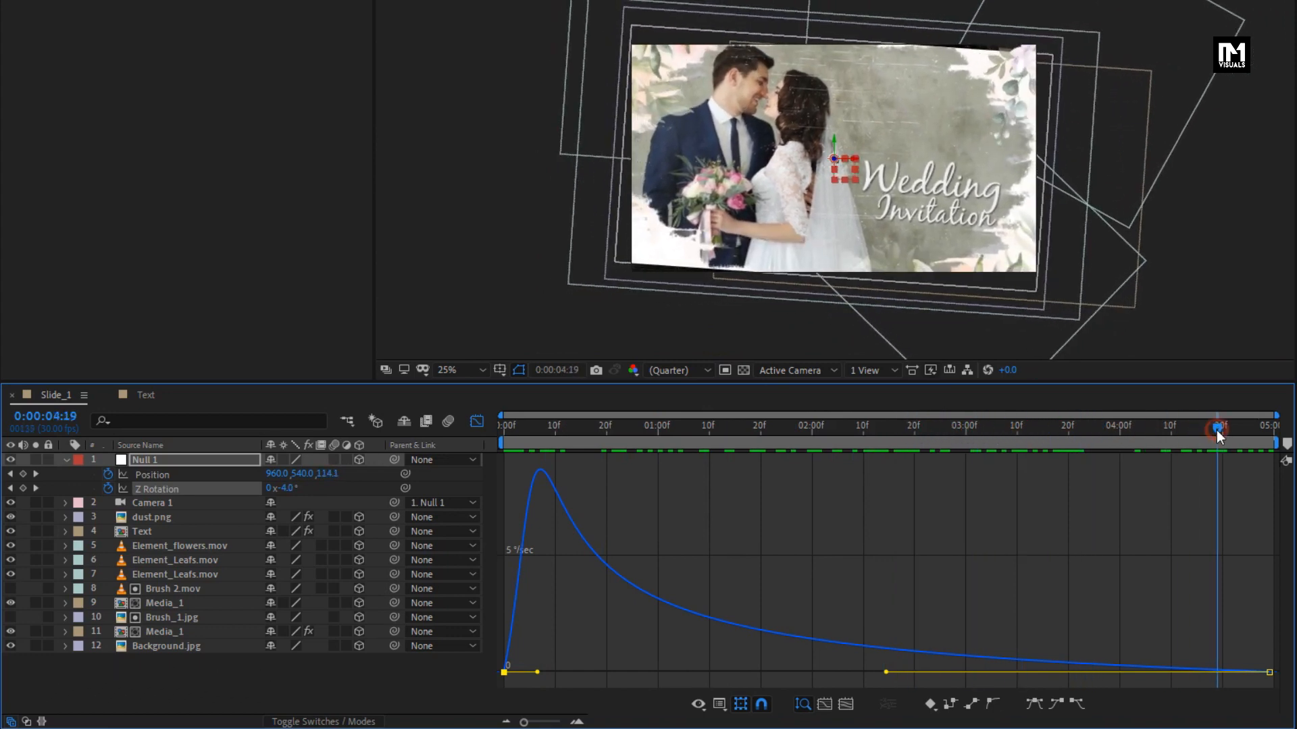
# Step: Set Null 1's Position Z value to -146 at the 0:00:04:29 keyframe
pyautogui.click(66, 460)
pyautogui.click(159, 462)
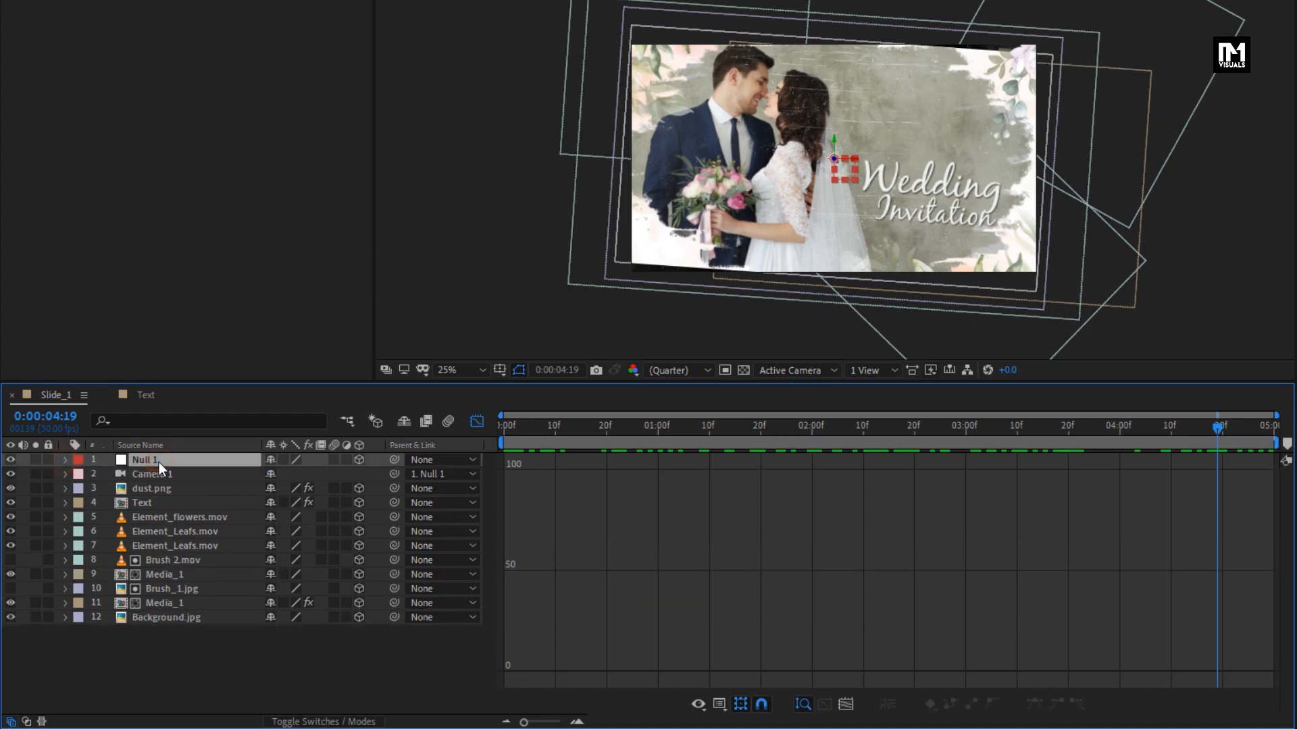
pyautogui.press('p')
pyautogui.click(475, 424)
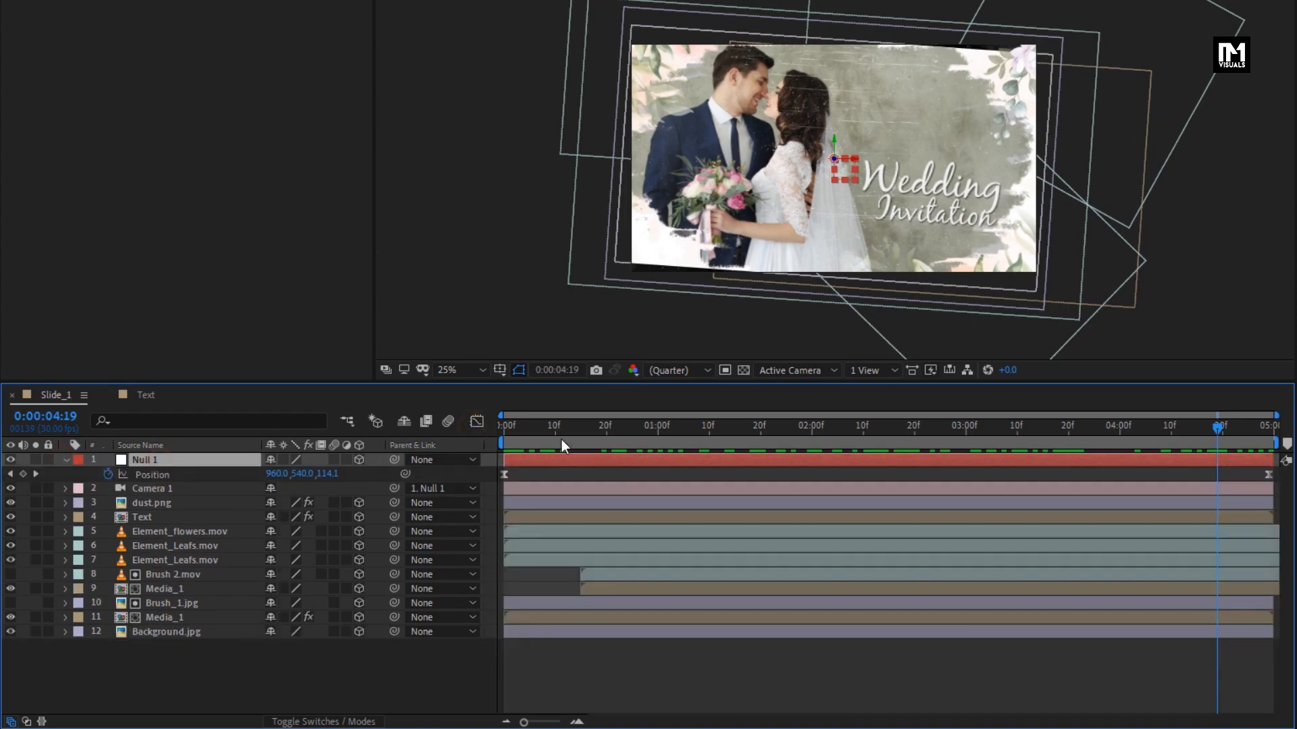
pyautogui.click(1269, 436)
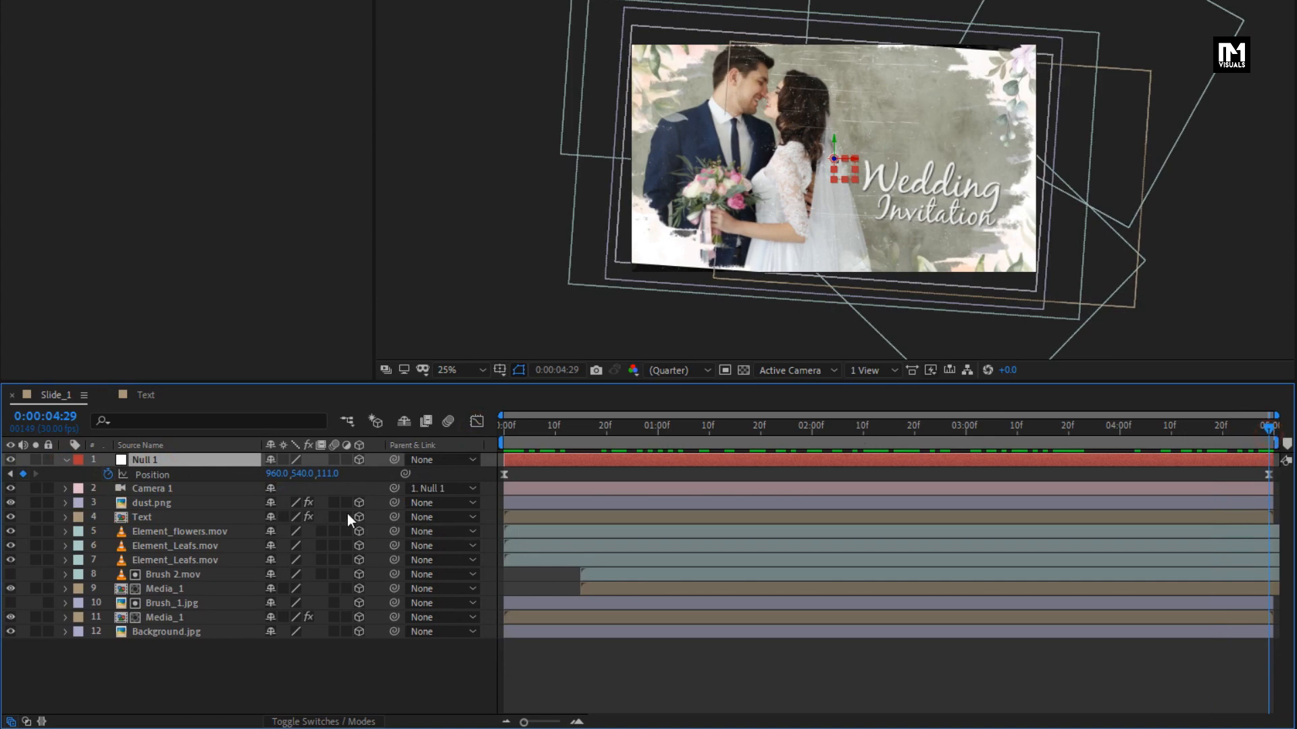
pyautogui.moveTo(336, 474); pyautogui.dragTo(85, 446)
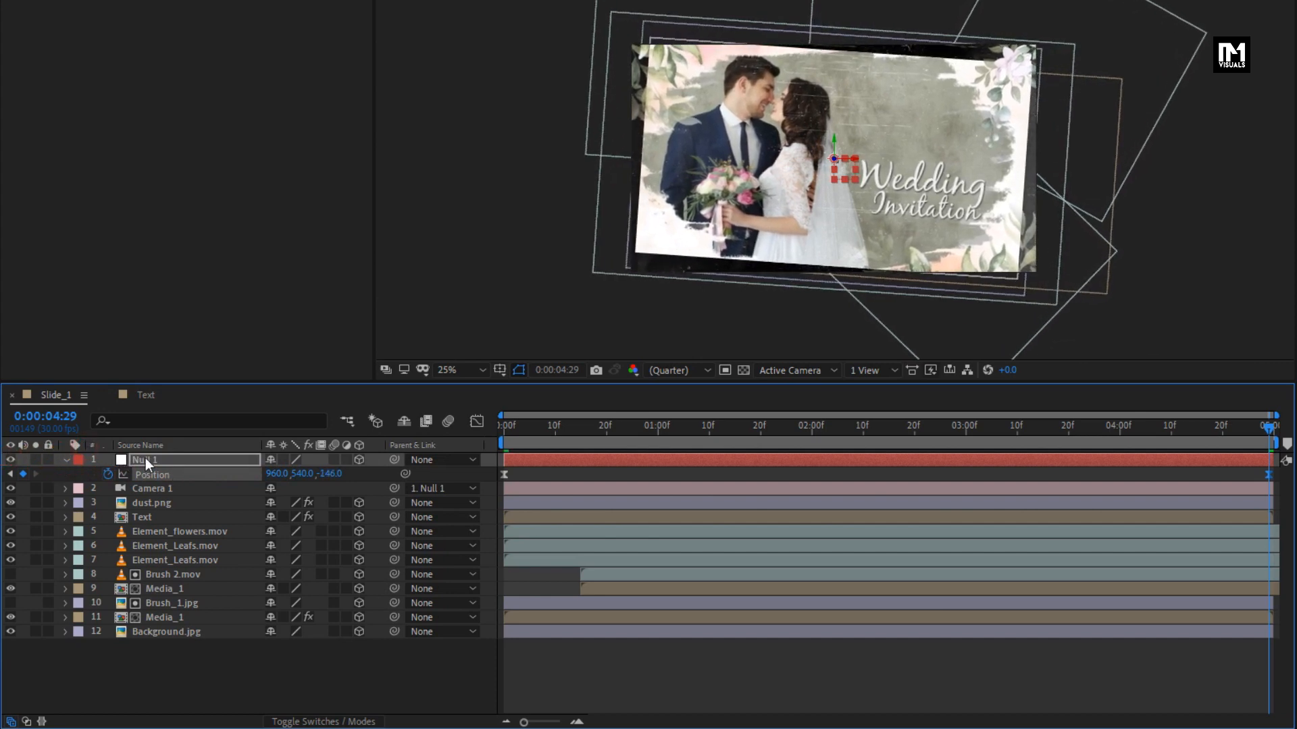
# Step: Scale the Background.jpg layer to 121% so it fills the frame, and scrub through the composition
pyautogui.click(162, 635)
pyautogui.press('s')
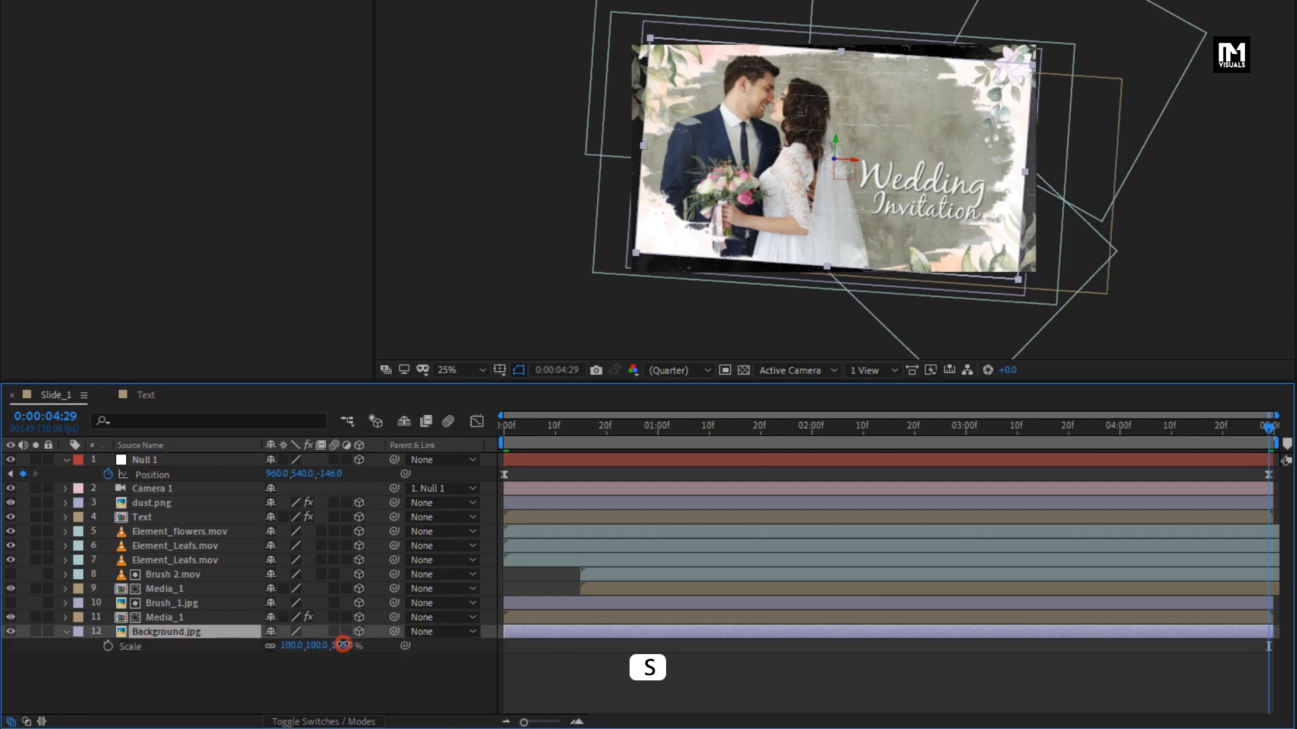
pyautogui.moveTo(345, 644); pyautogui.dragTo(361, 645)
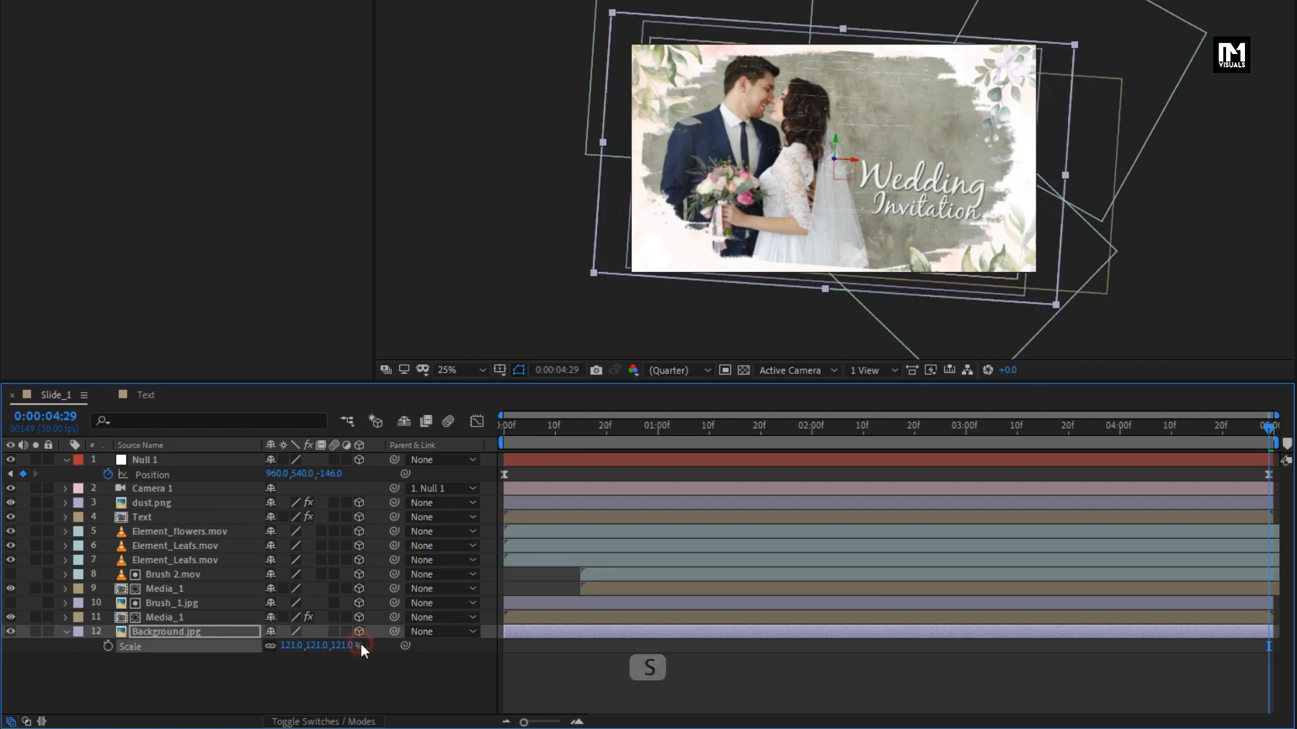
pyautogui.moveTo(585, 435); pyautogui.dragTo(1292, 433)
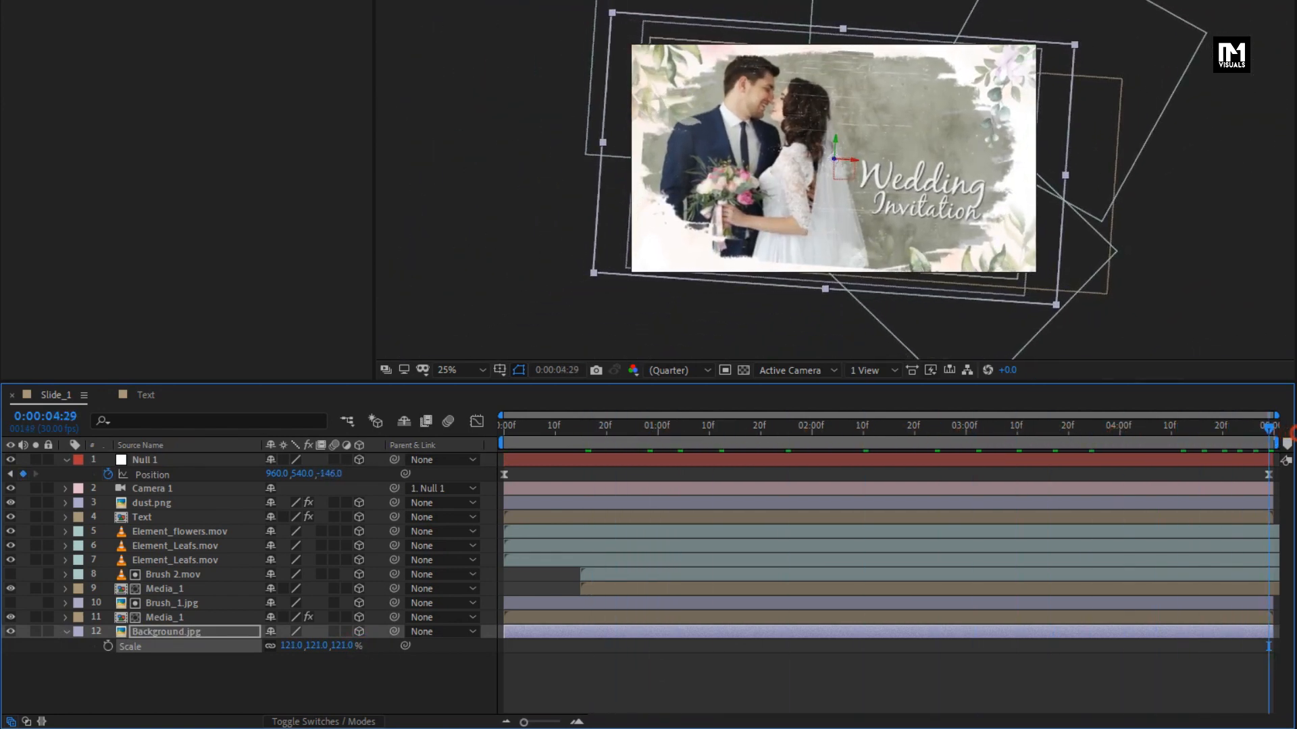
pyautogui.click(68, 634)
# Step: Keyframe the Text layer's Position at 0:00:04:29 with Z 0 and at 0:00:00:00 with Z about -219, and scrub through
pyautogui.press('p')
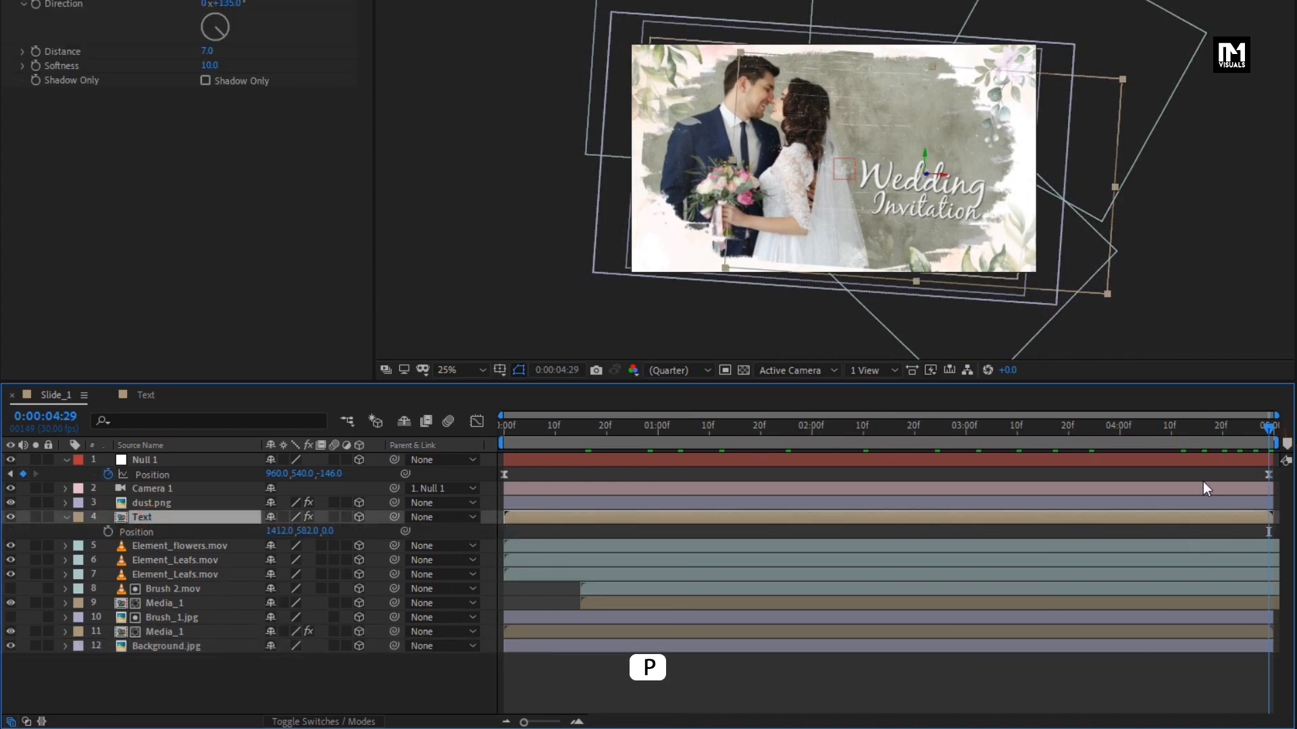
pyautogui.click(108, 532)
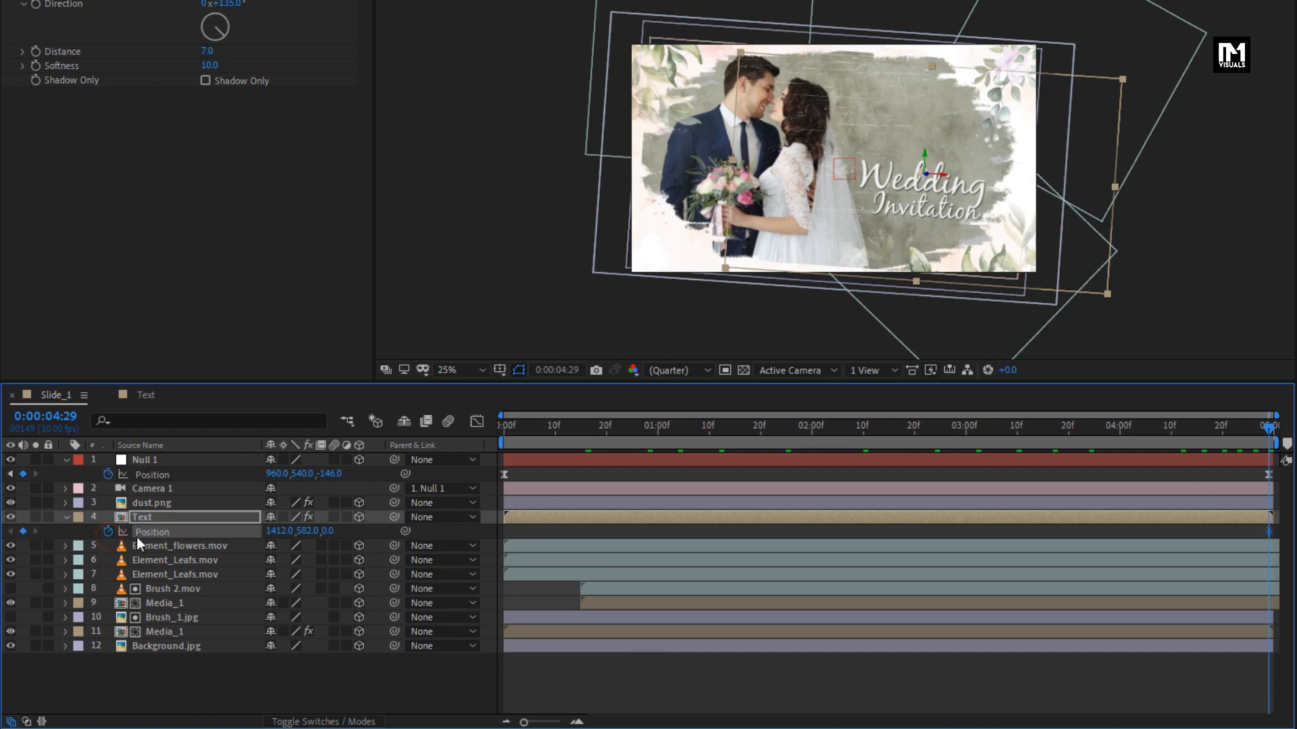
pyautogui.click(504, 427)
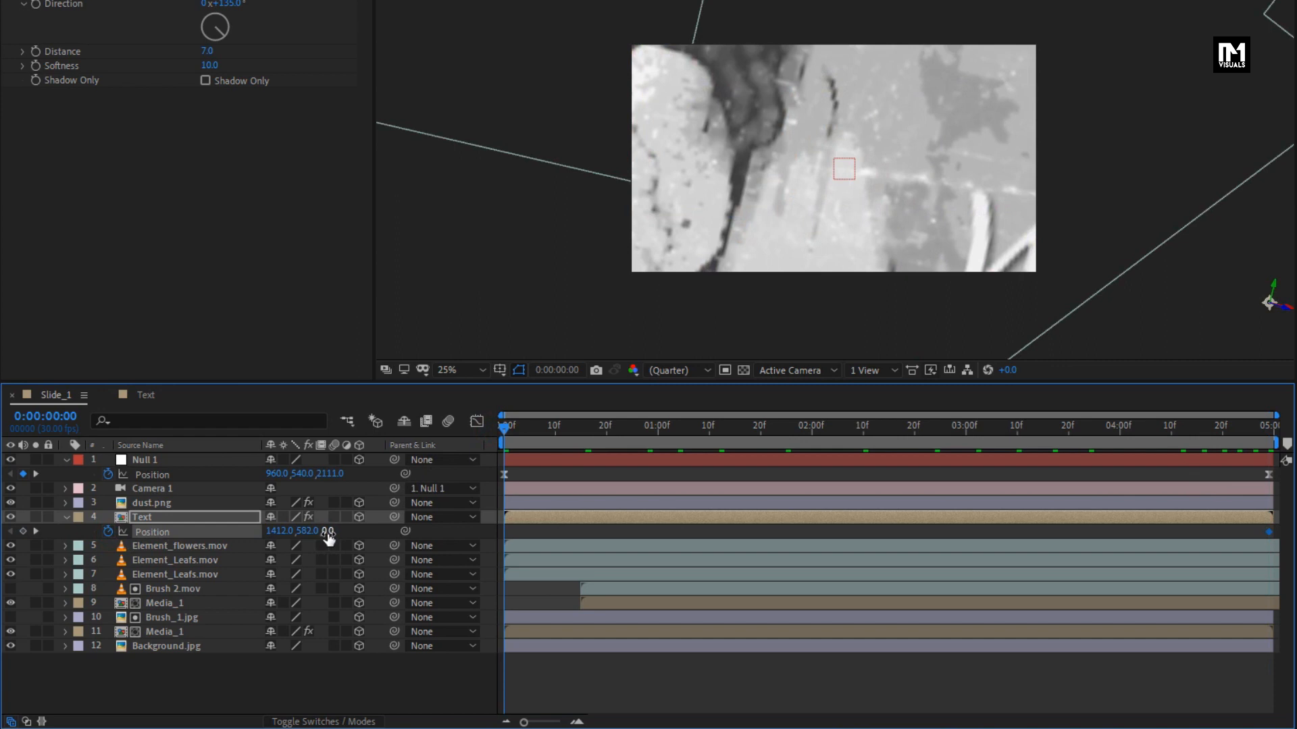
pyautogui.moveTo(328, 534); pyautogui.dragTo(163, 532)
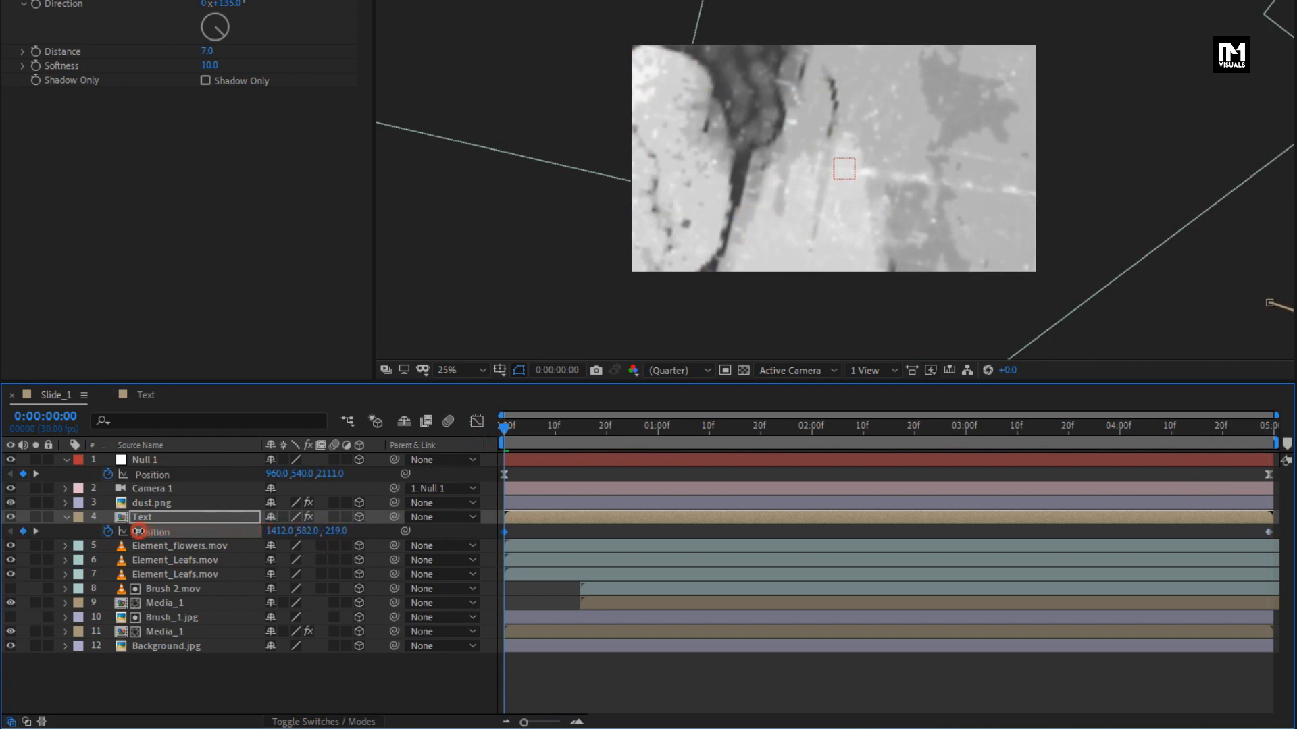
pyautogui.moveTo(537, 435); pyautogui.dragTo(1268, 444)
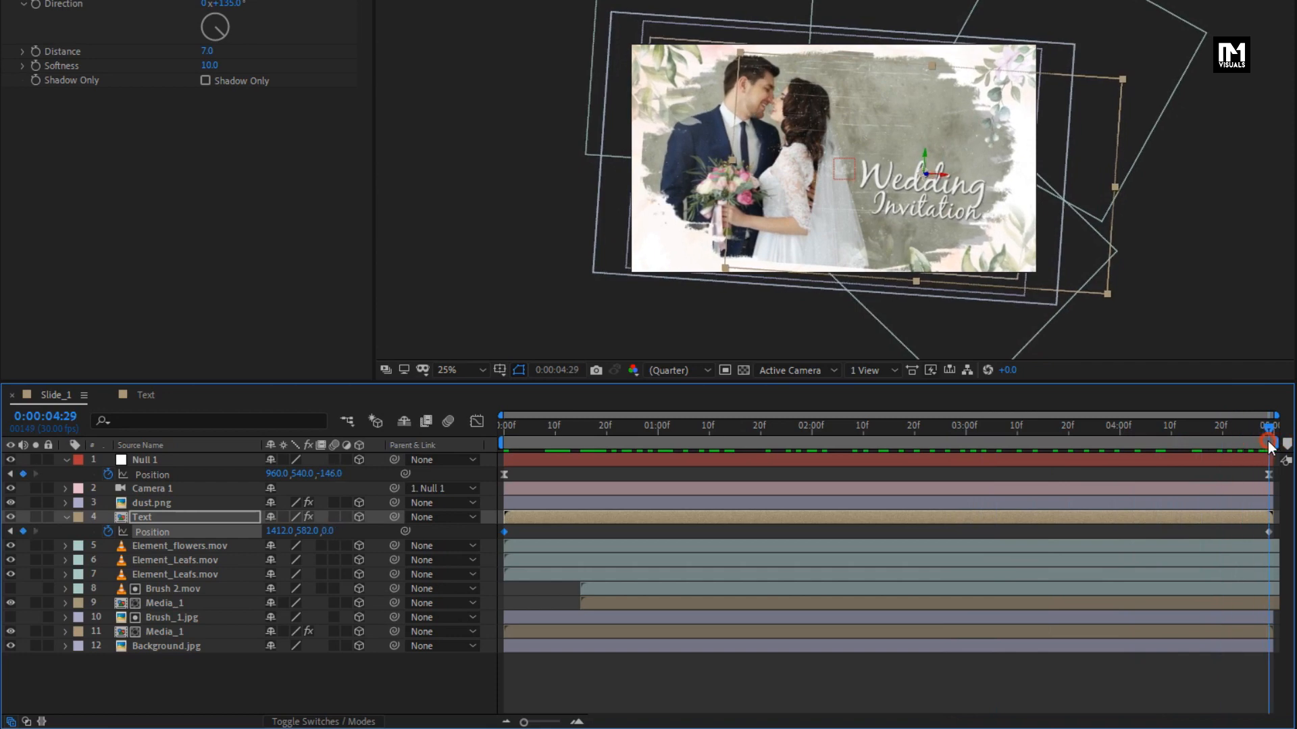
# Step: Set the Text layer's Z Rotation to -4° and scrub through the composition
pyautogui.click(135, 517)
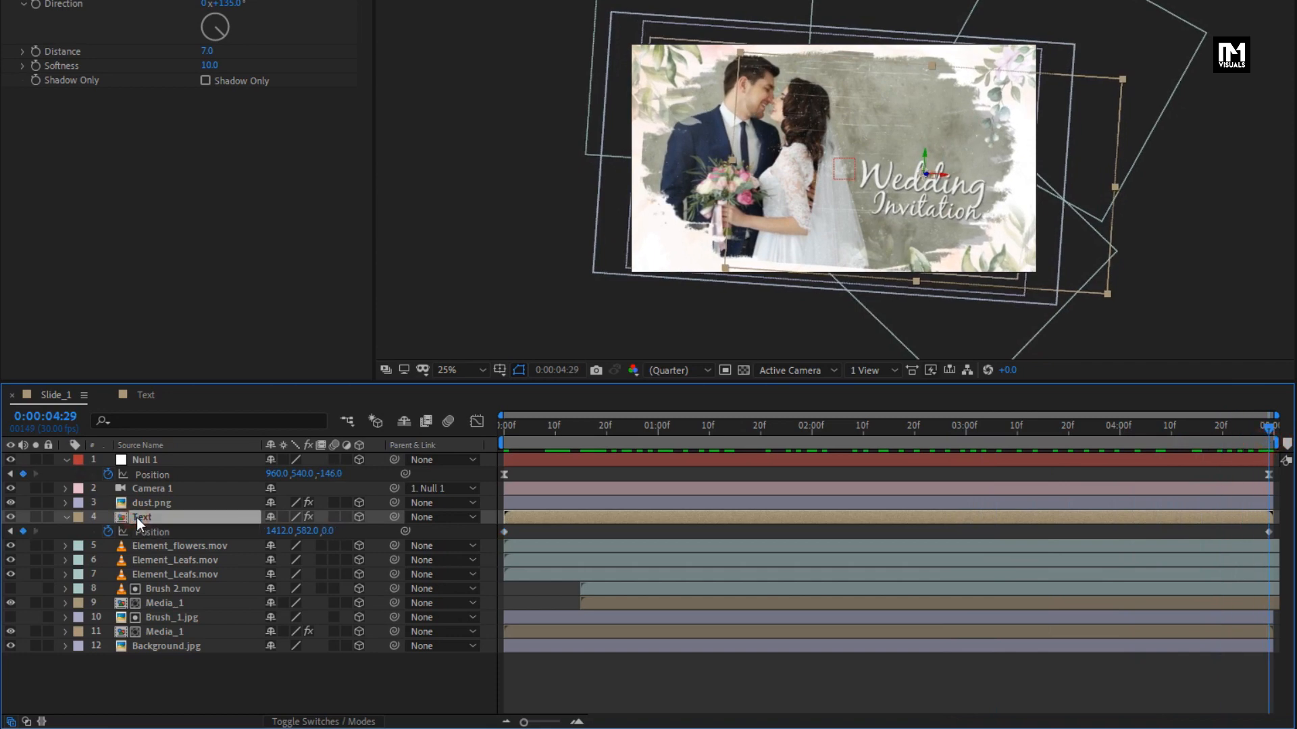
pyautogui.press('r')
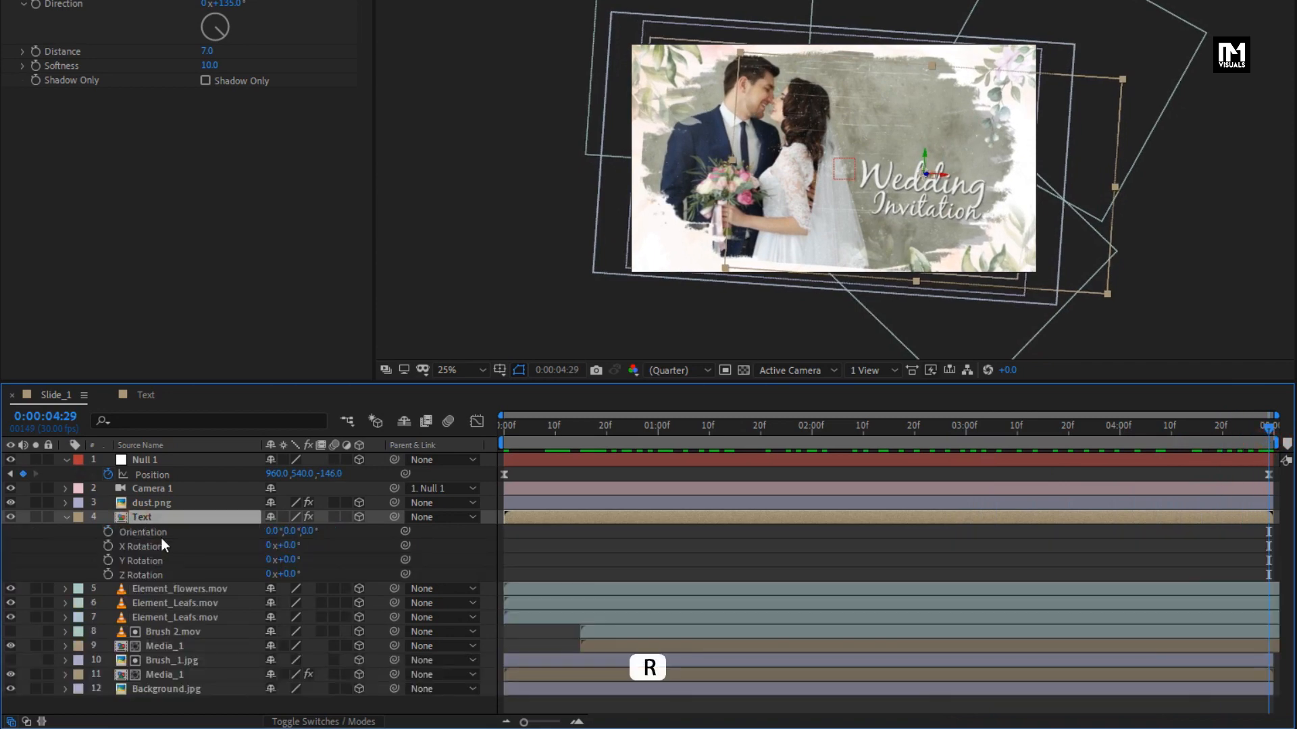
pyautogui.click(287, 575)
pyautogui.write('-3')
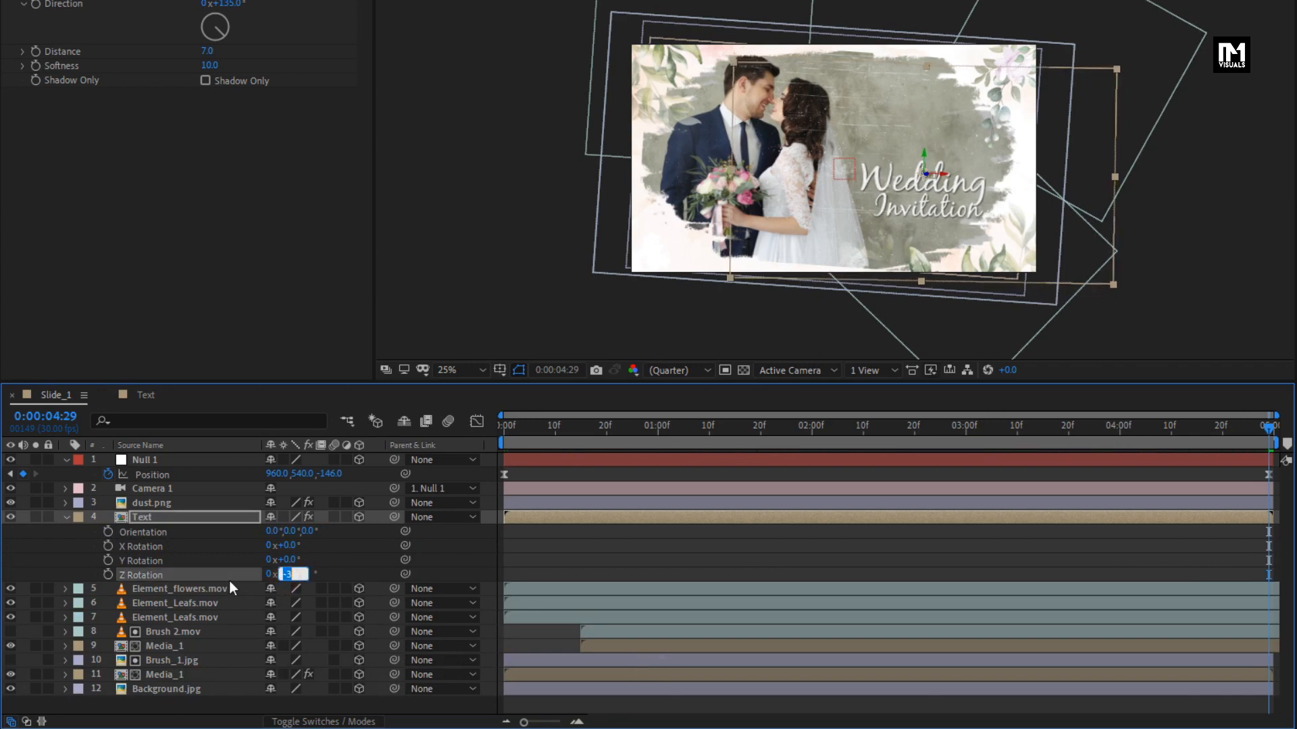
pyautogui.press('Down')
pyautogui.moveTo(517, 432); pyautogui.dragTo(1233, 436)
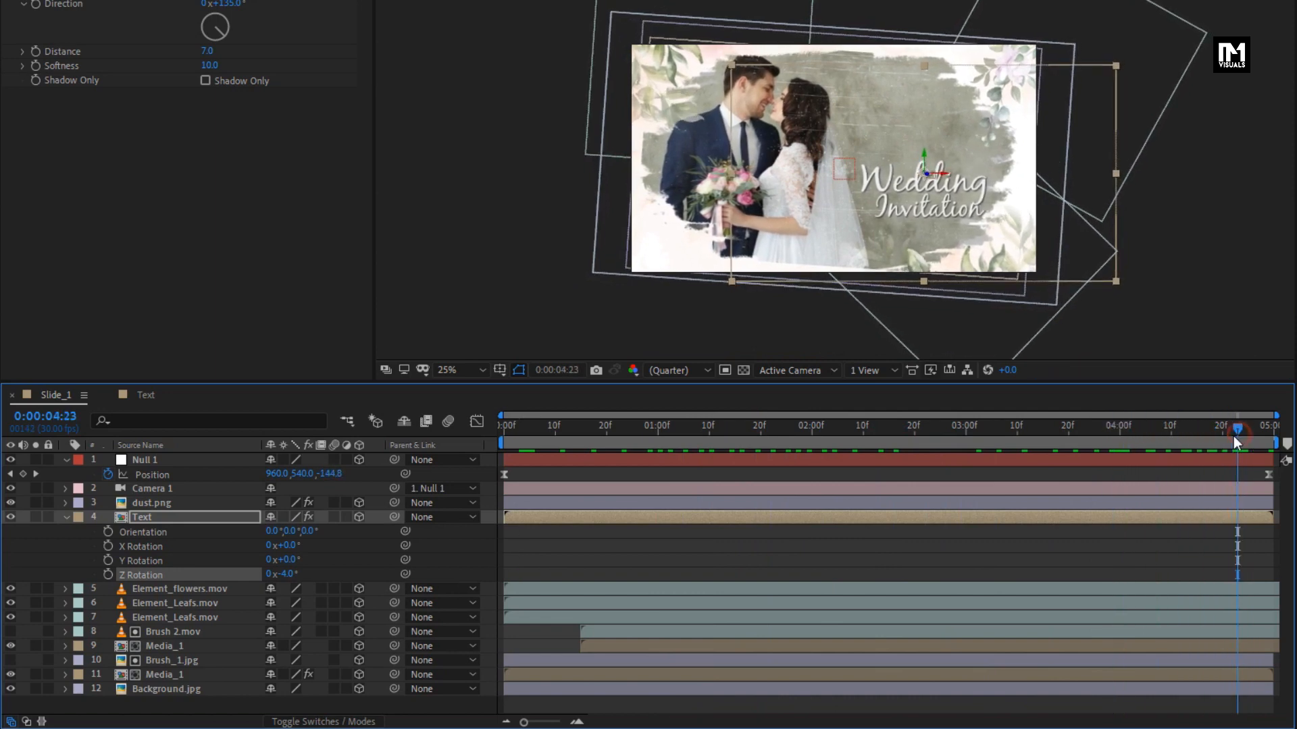
# Step: Scale the Text layer to 116%, check its opening frames, and collapse the Text and Null 1 layers
pyautogui.click(161, 522)
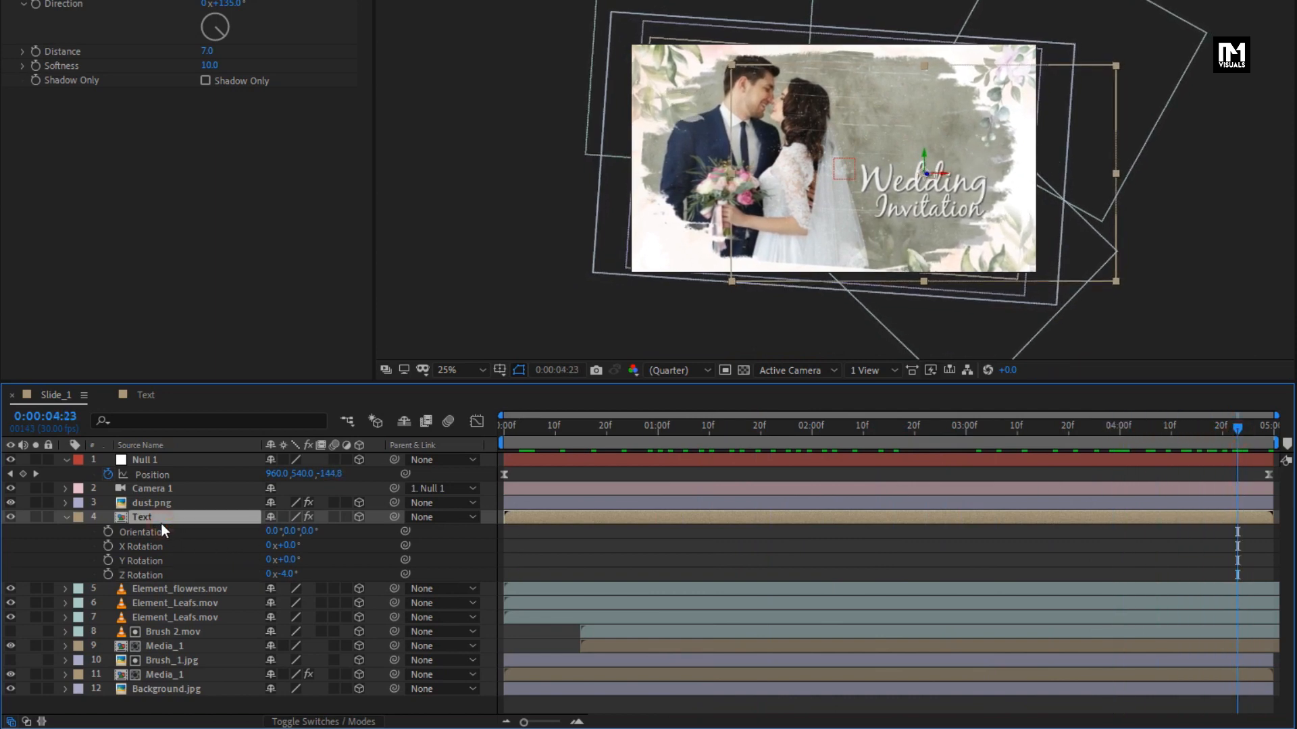
pyautogui.press('s')
pyautogui.moveTo(340, 532); pyautogui.dragTo(350, 531)
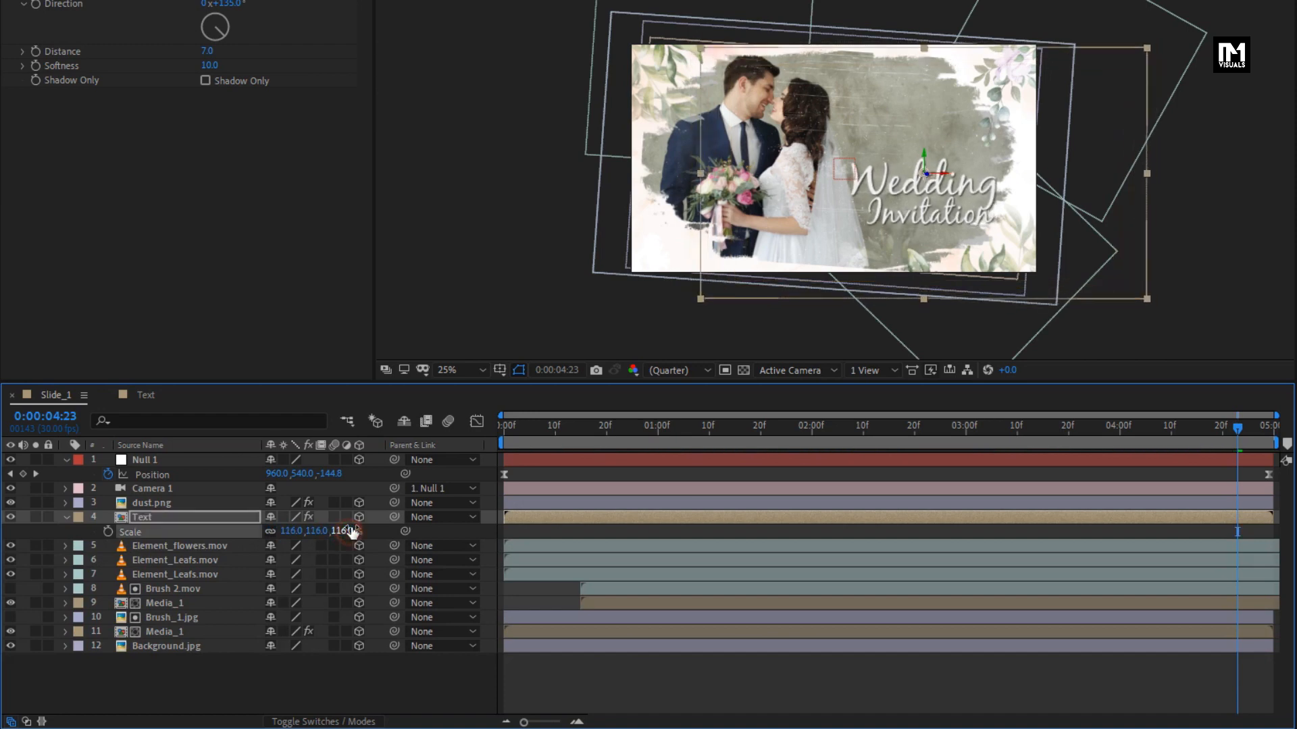
pyautogui.moveTo(503, 433); pyautogui.dragTo(527, 452)
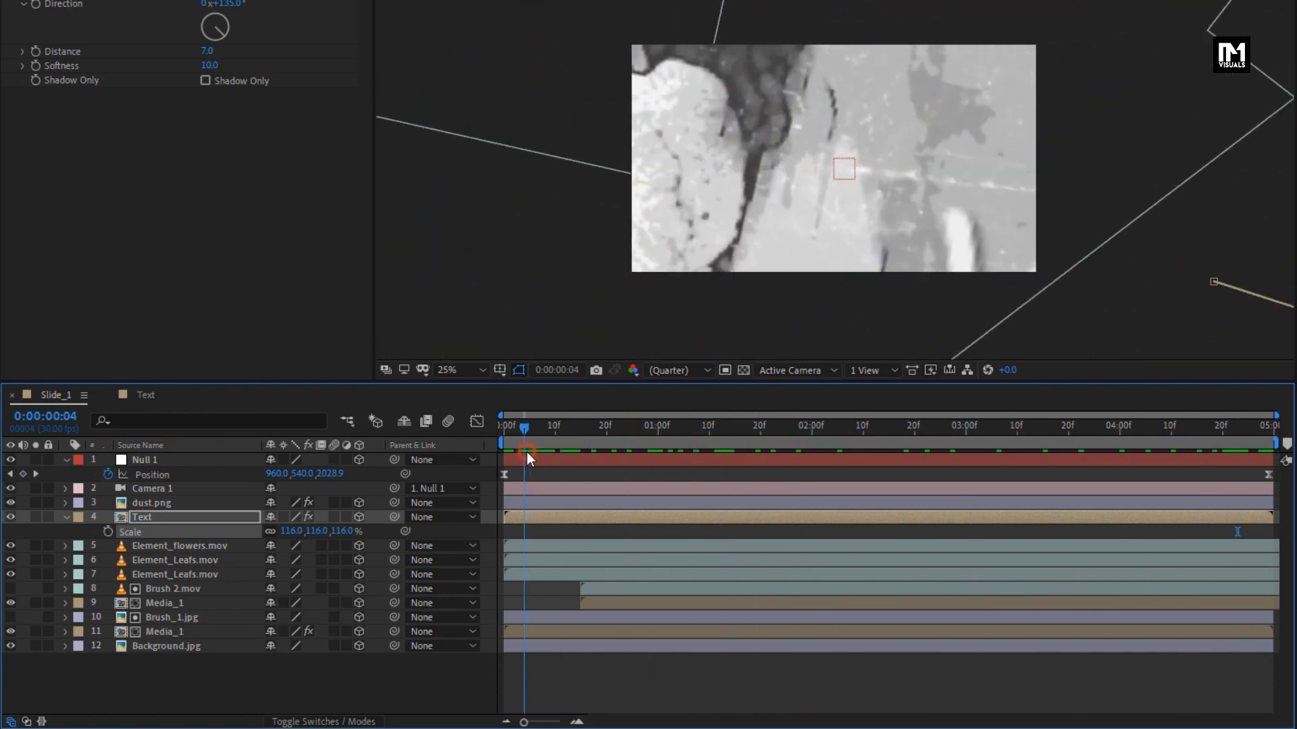
pyautogui.click(65, 517)
pyautogui.click(66, 460)
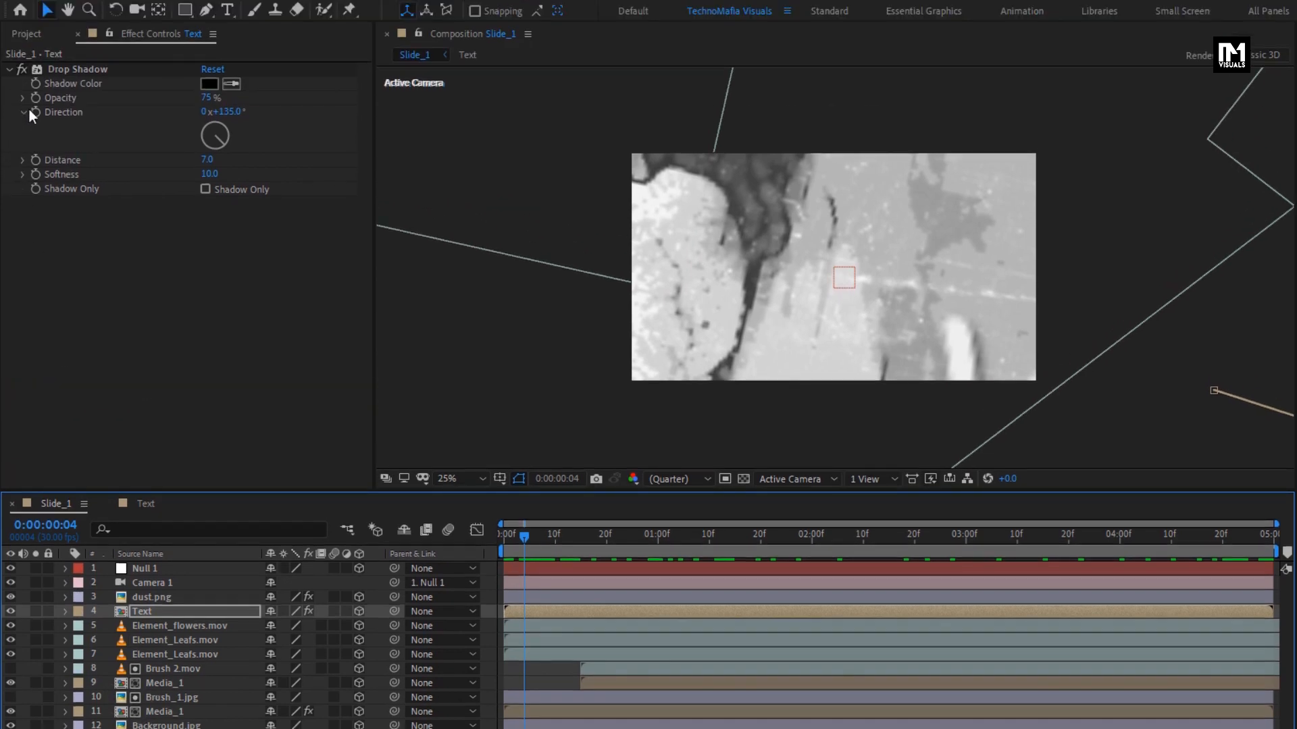
# Step: Duplicate the Media_1 composition among the project items
pyautogui.click(31, 34)
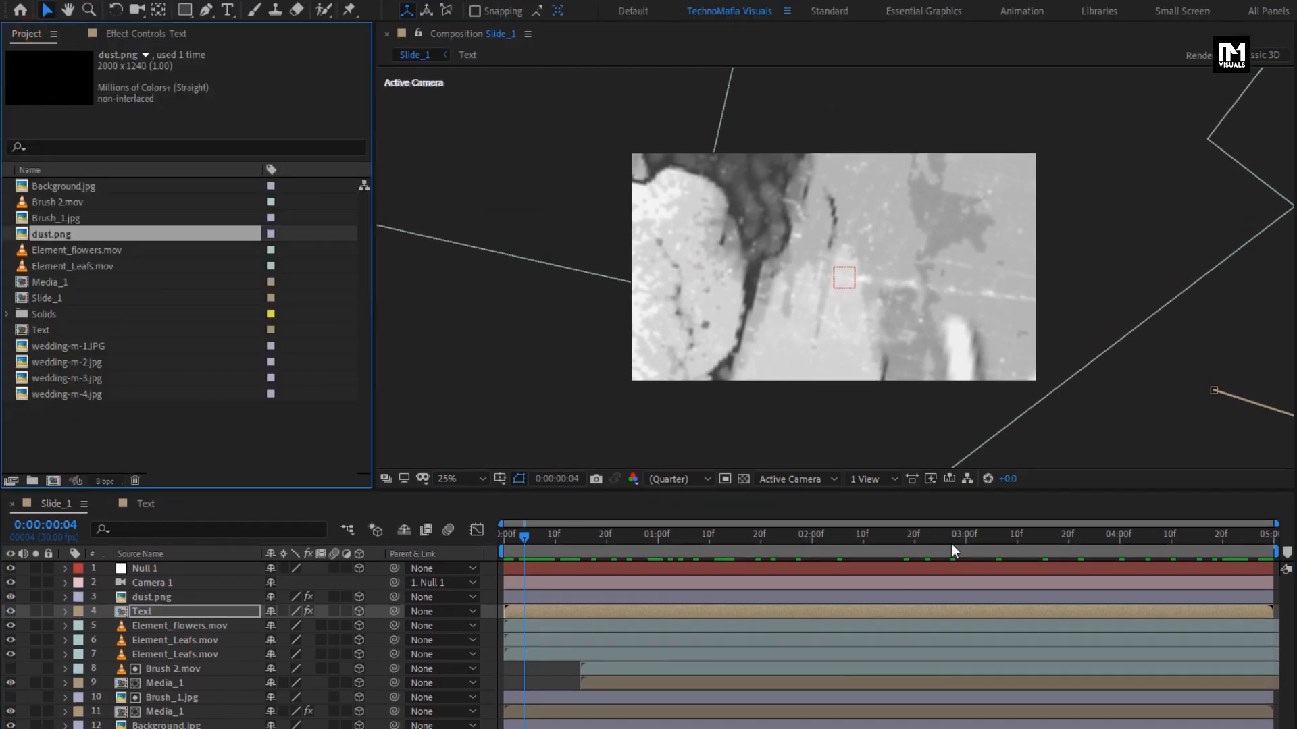
pyautogui.click(1084, 546)
pyautogui.click(80, 429)
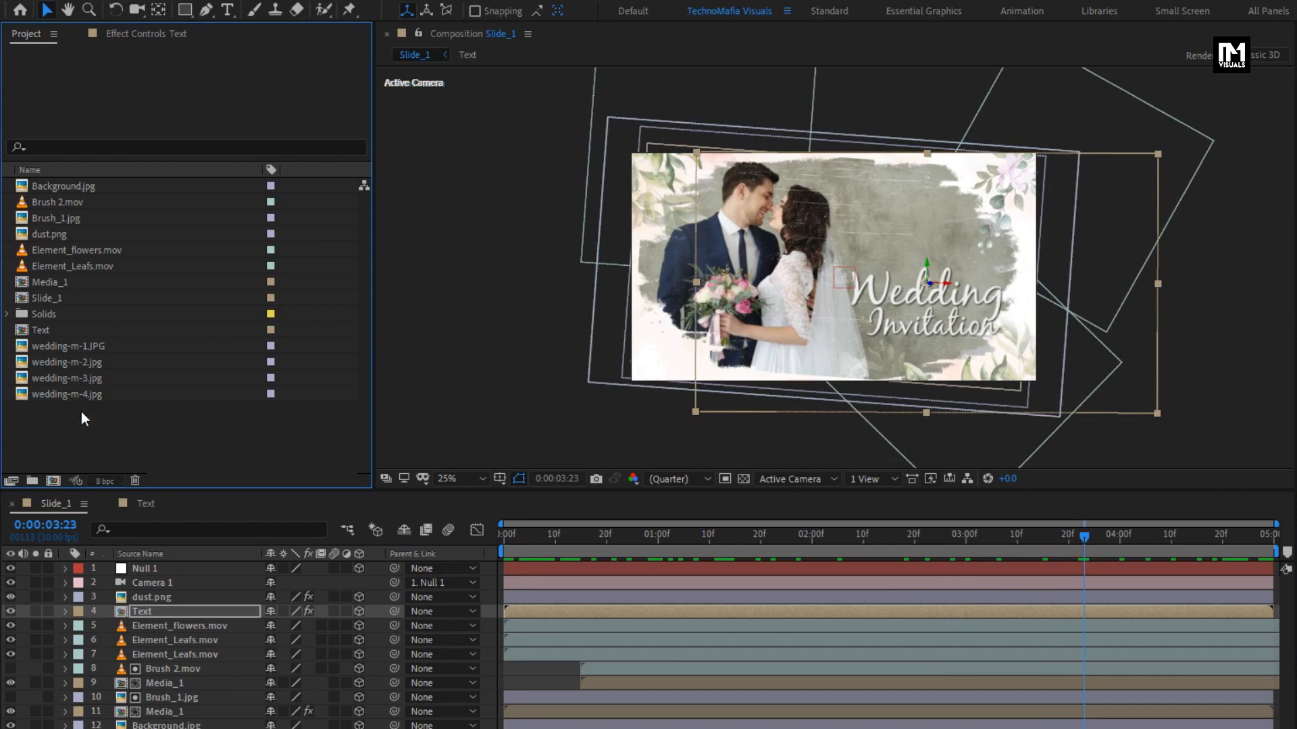
pyautogui.click(56, 287)
pyautogui.hotkey('ctrl', 'd')
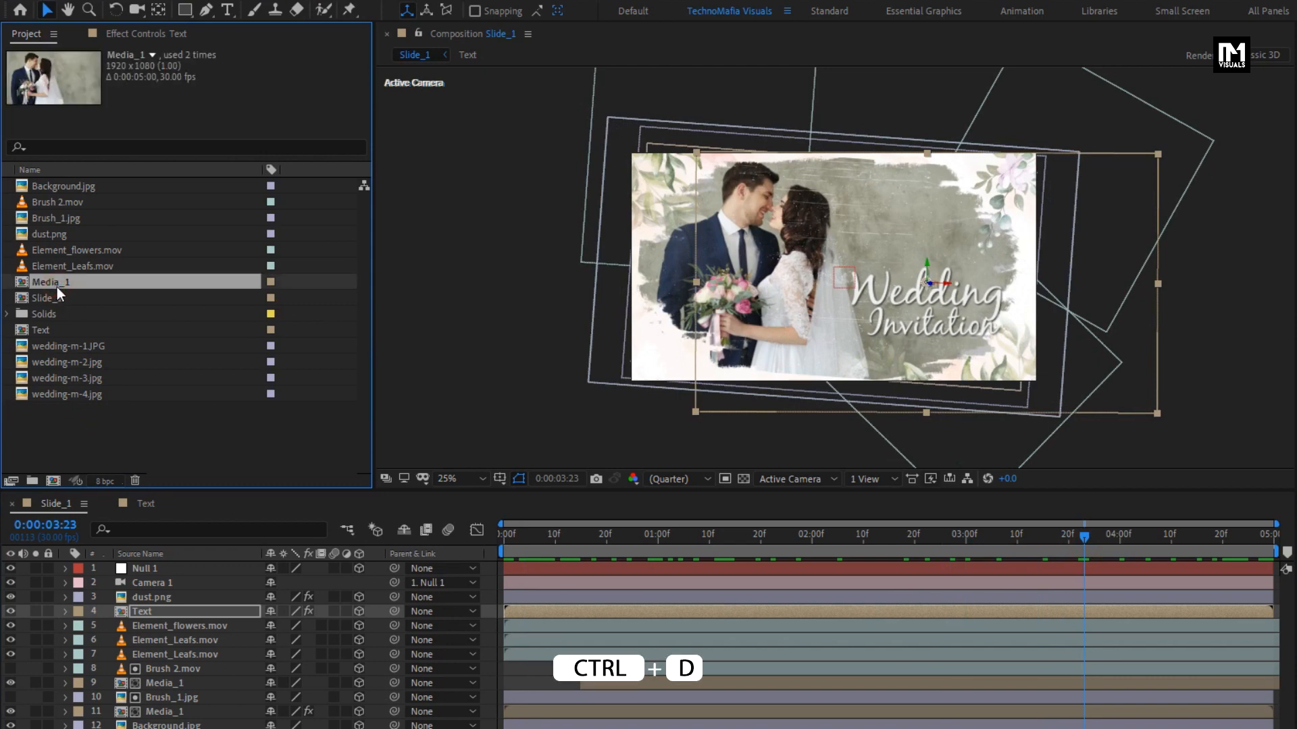
# Step: Duplicate the Media_1 composition until Media_2, Media_3 and Media_4 exist, and open the three copies
pyautogui.hotkey('ctrl', 'd')
pyautogui.hotkey('ctrl', 'd')
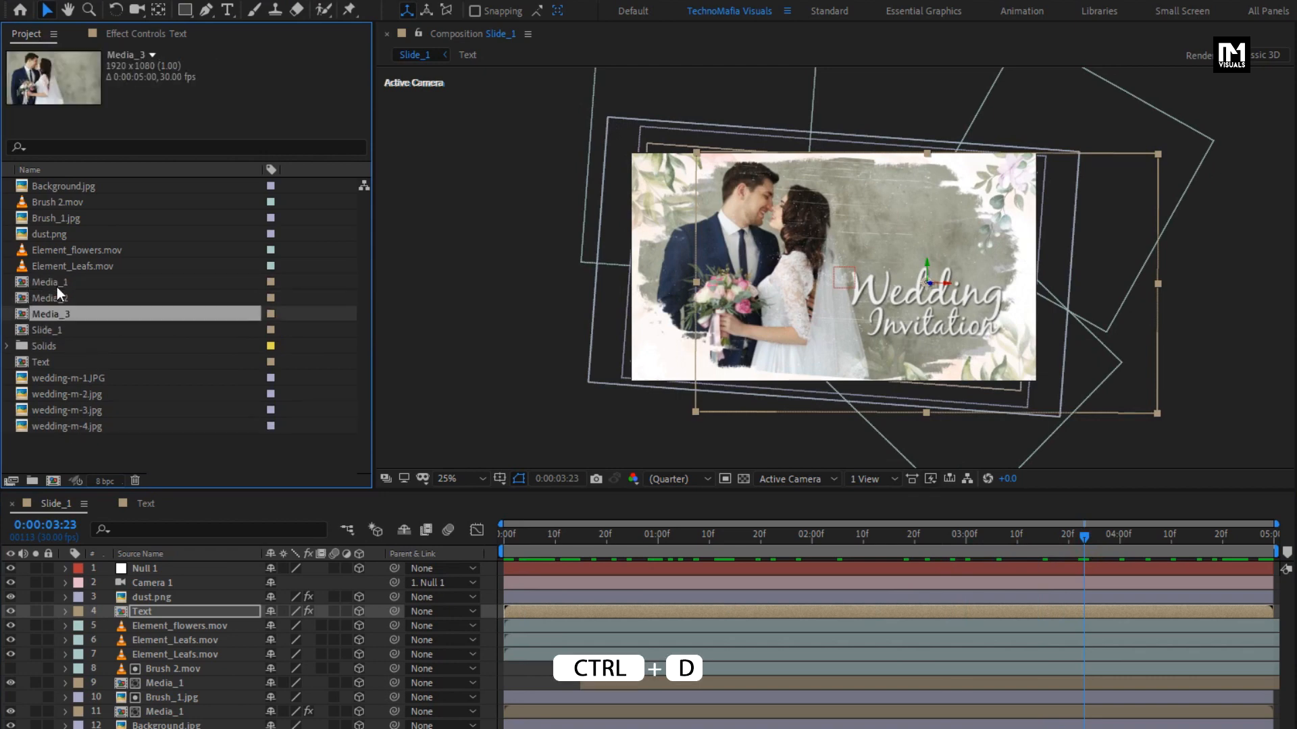
pyautogui.hotkey('ctrl', 'd')
pyautogui.doubleClick(54, 296)
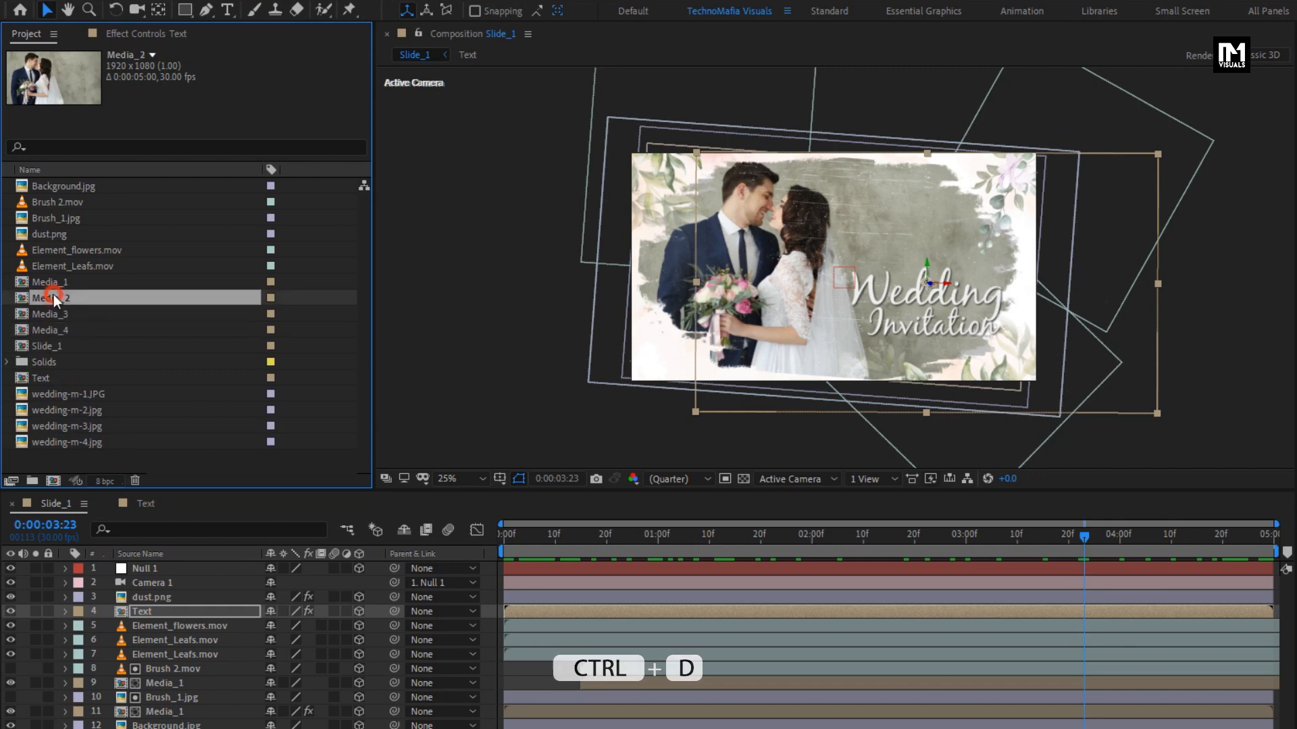
pyautogui.doubleClick(54, 310)
pyautogui.doubleClick(54, 330)
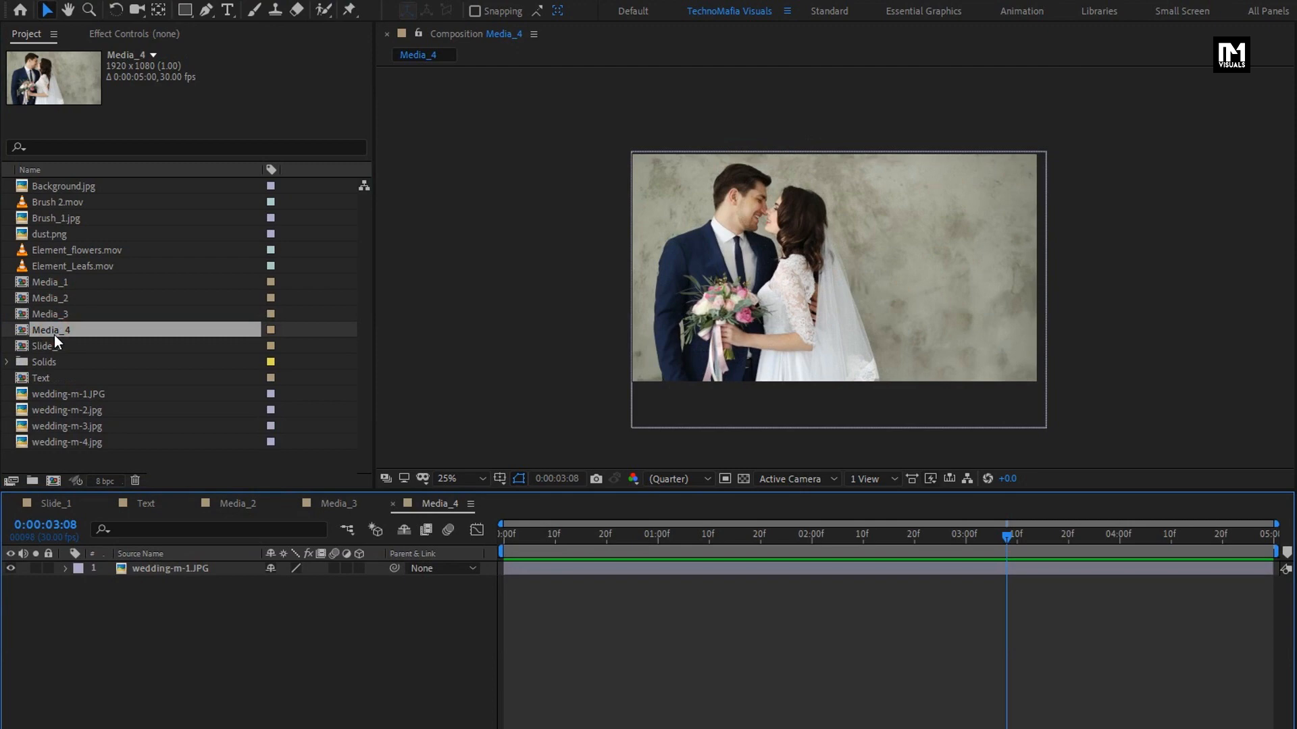
# Step: Replace the wedding-m-1.JPG layer in Media_4 with wedding-m-4.jpg
pyautogui.click(175, 570)
pyautogui.click(77, 443)
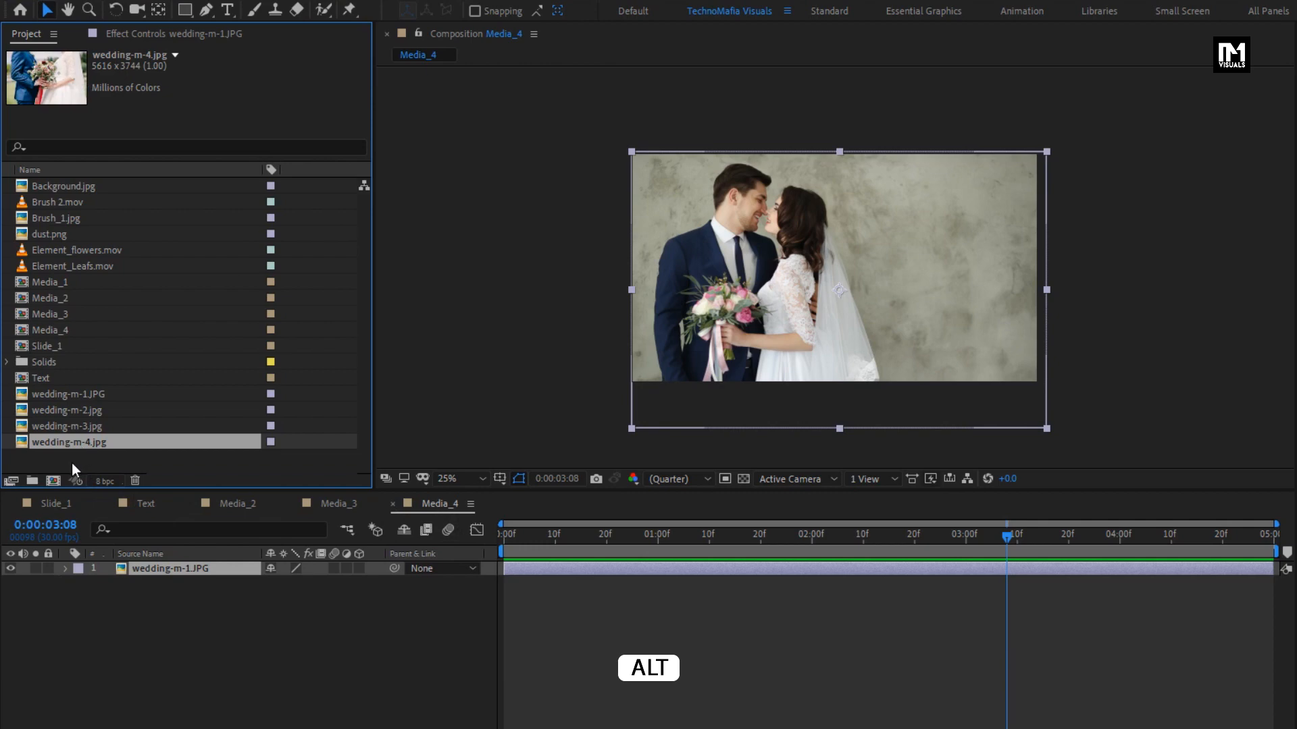
pyautogui.moveTo(68, 443); pyautogui.dragTo(160, 570)
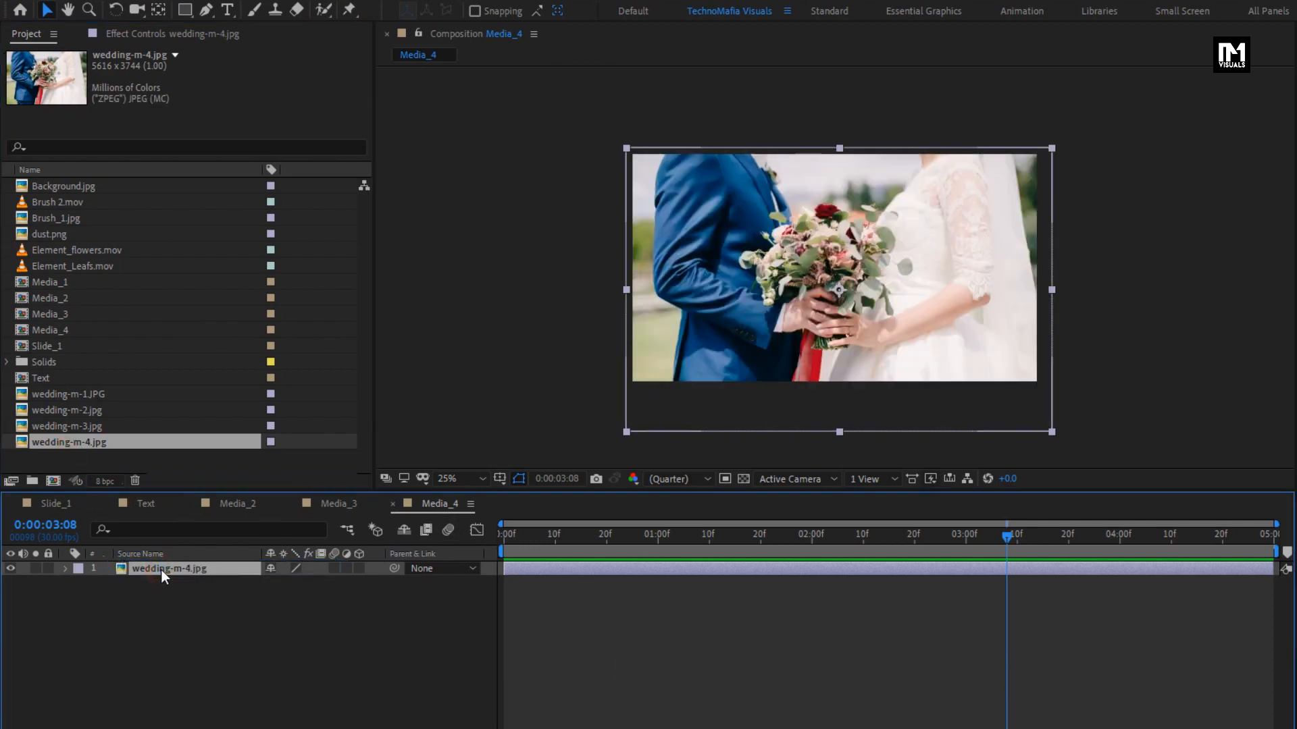
# Step: Nudge the wedding-m-4.jpg photo down until its upper edge lines up with the top of the frame
pyautogui.press('Down')
pyautogui.press('Down')
pyautogui.hotkey('shift', 'Down')
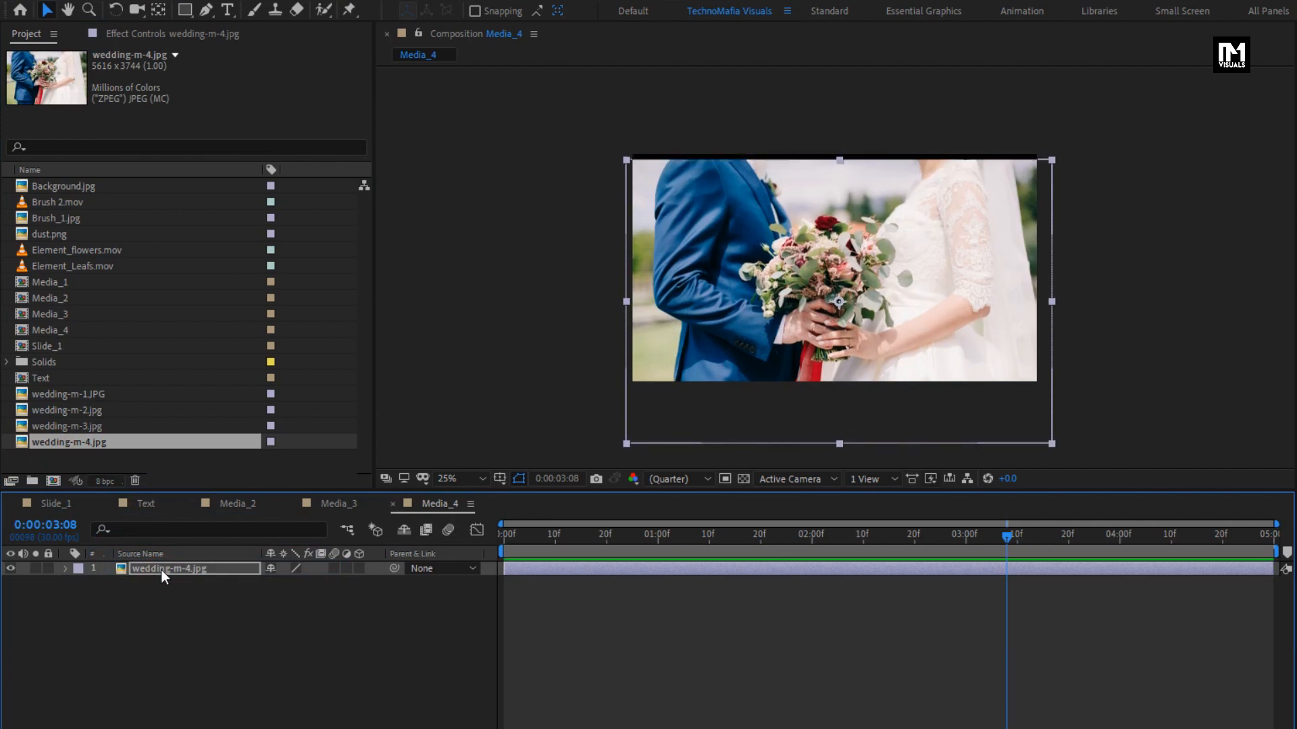
pyautogui.press('Up')
pyautogui.press('Up')
pyautogui.press('Up')
pyautogui.press('Up')
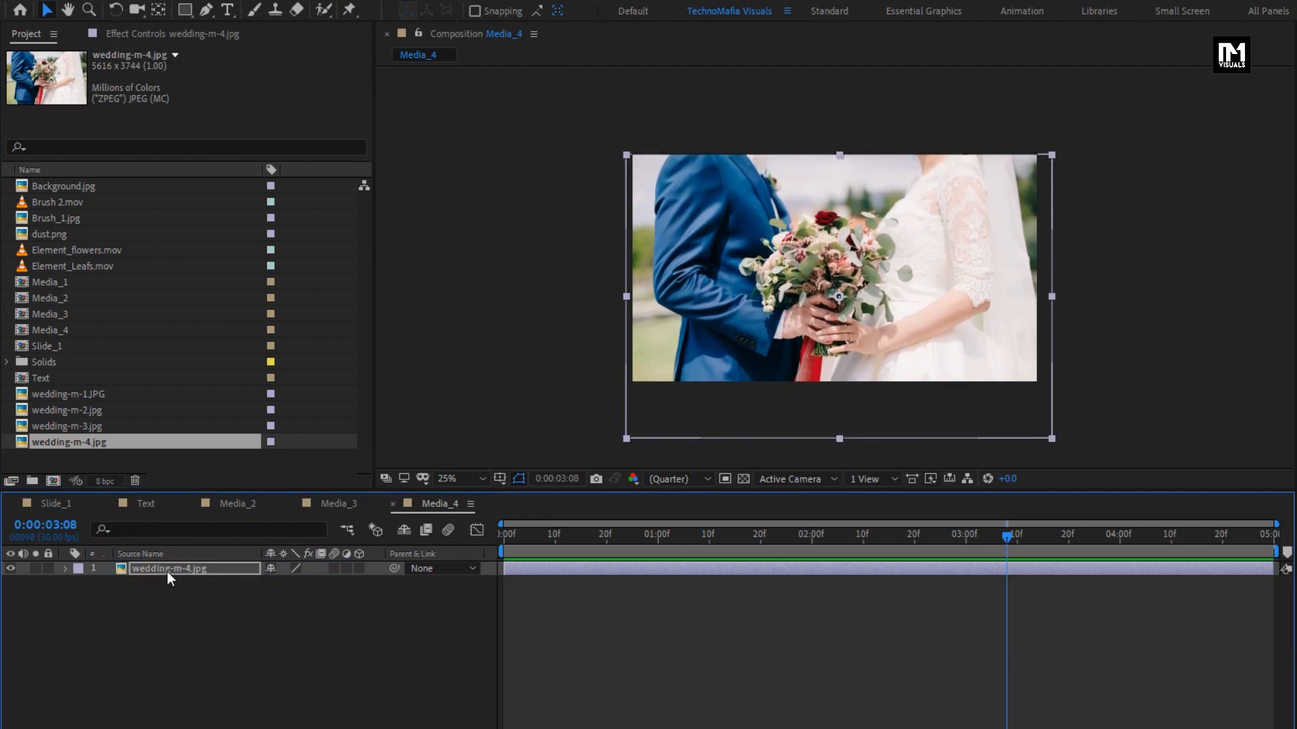
pyautogui.click(180, 571)
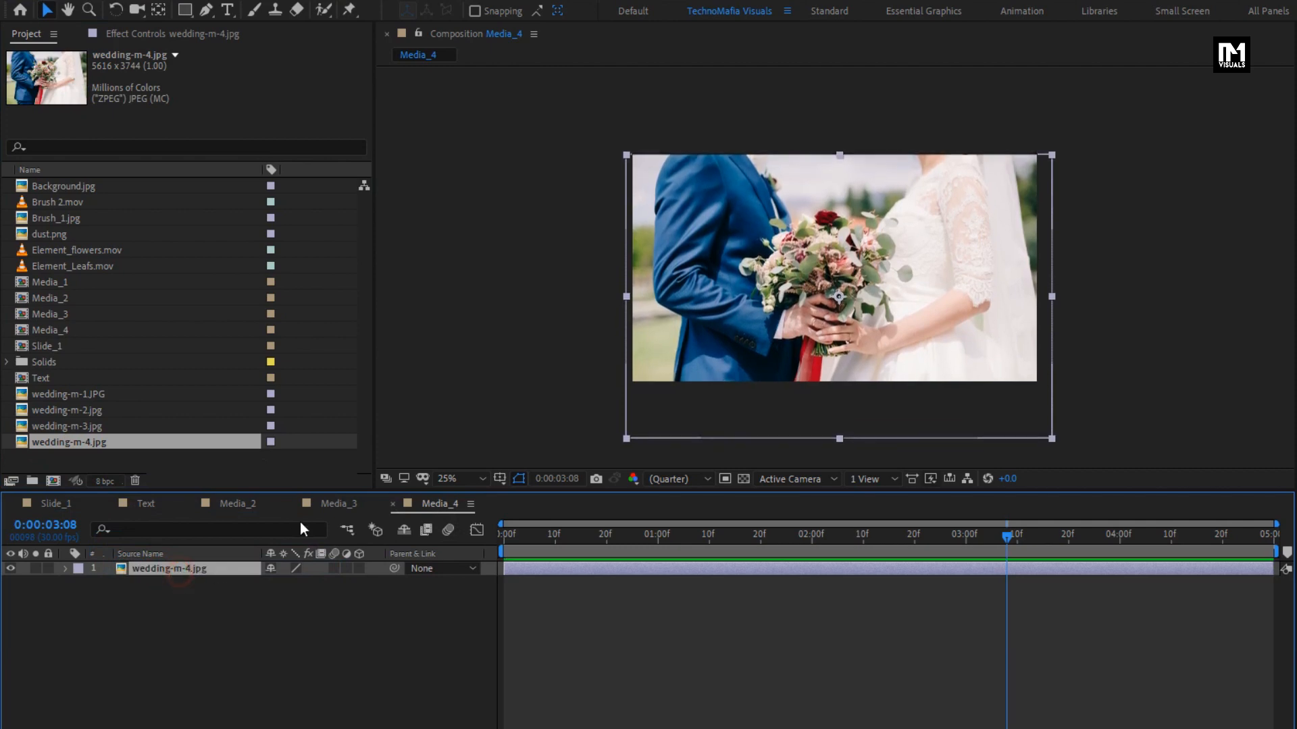
# Step: Replace the wedding-m-1.JPG layer in Media_3 with wedding-m-3.jpg
pyautogui.click(343, 508)
pyautogui.click(180, 570)
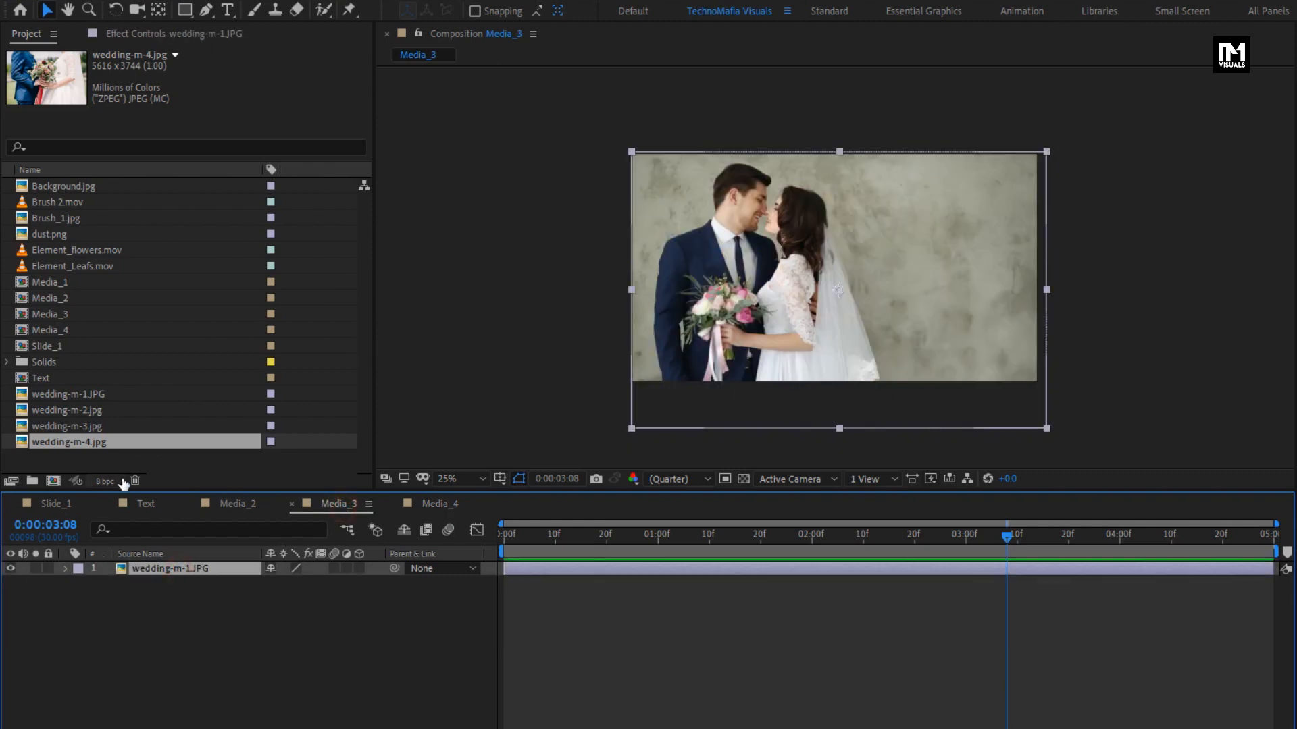
pyautogui.click(71, 424)
pyautogui.moveTo(59, 427); pyautogui.dragTo(180, 571)
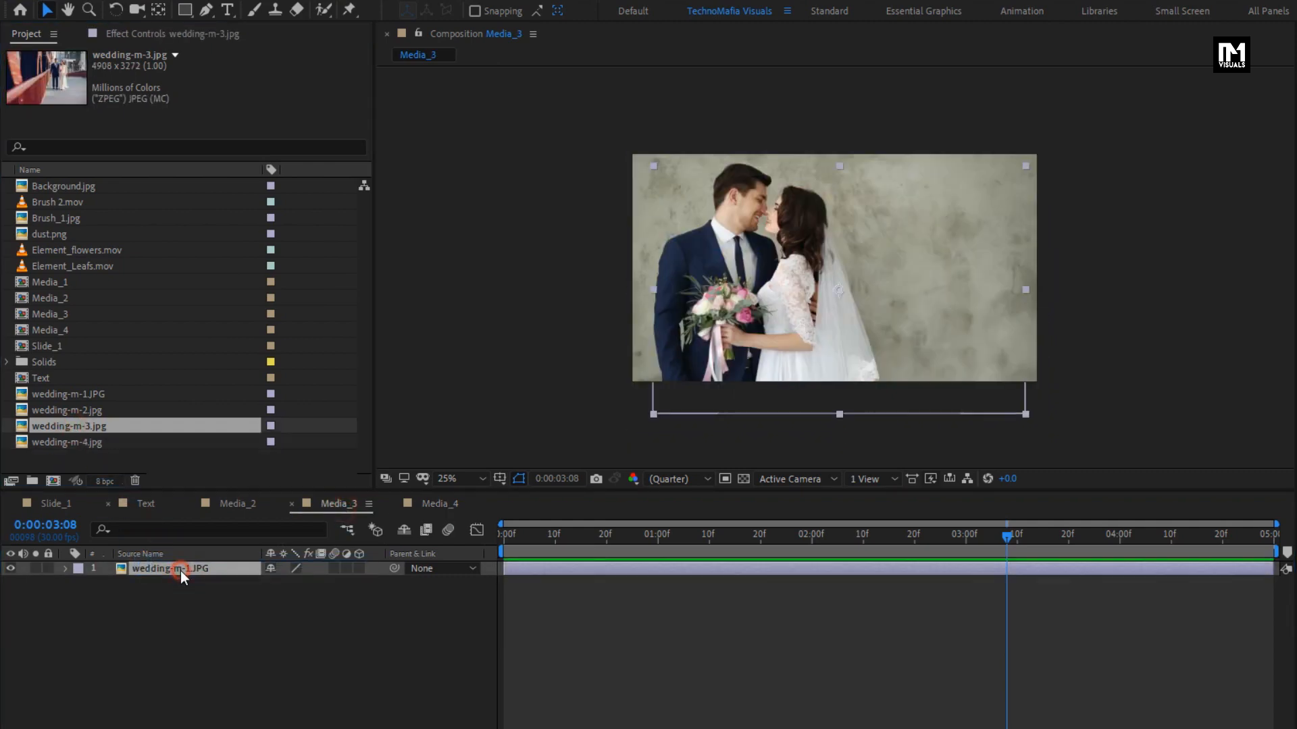
# Step: Scale the wedding-m-3.jpg layer to 41% and shift it slightly up and left within the frame
pyautogui.press('s')
pyautogui.click(311, 584)
pyautogui.press('Up')
pyautogui.press('Up')
pyautogui.press('Up')
pyautogui.press('Up')
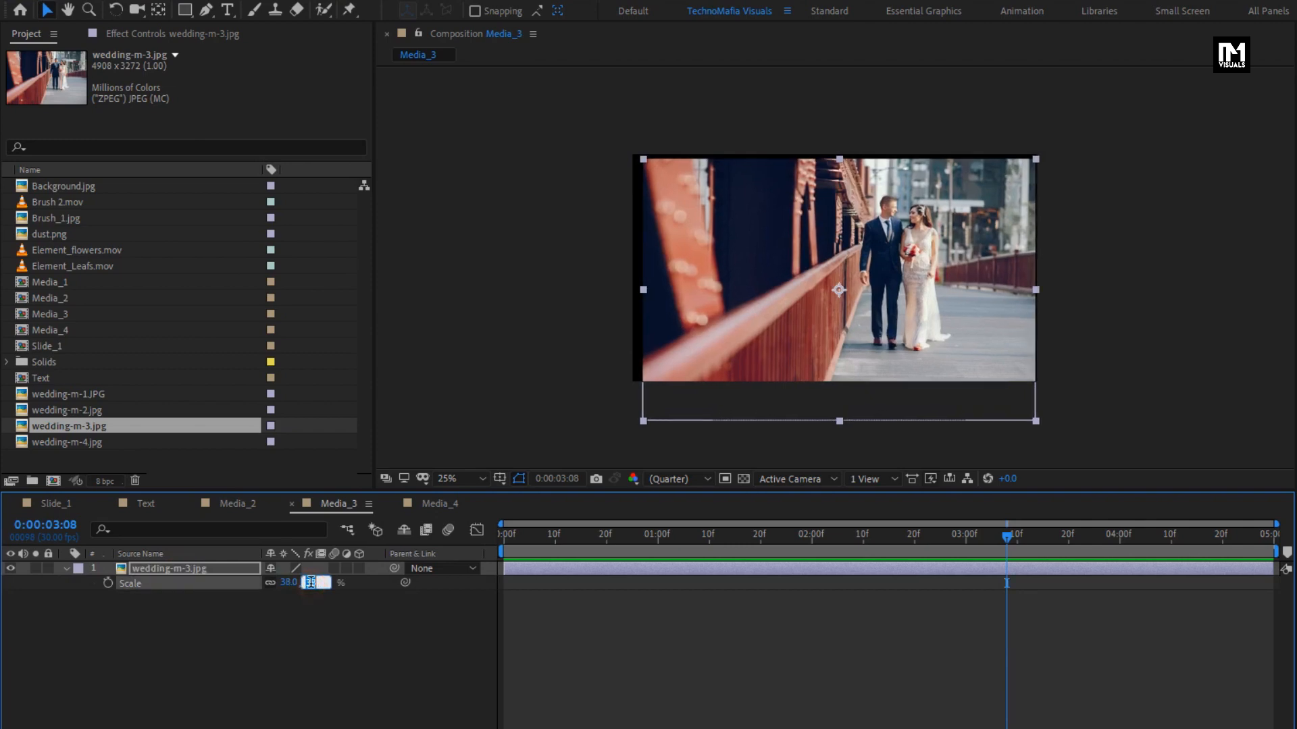
pyautogui.press('Up')
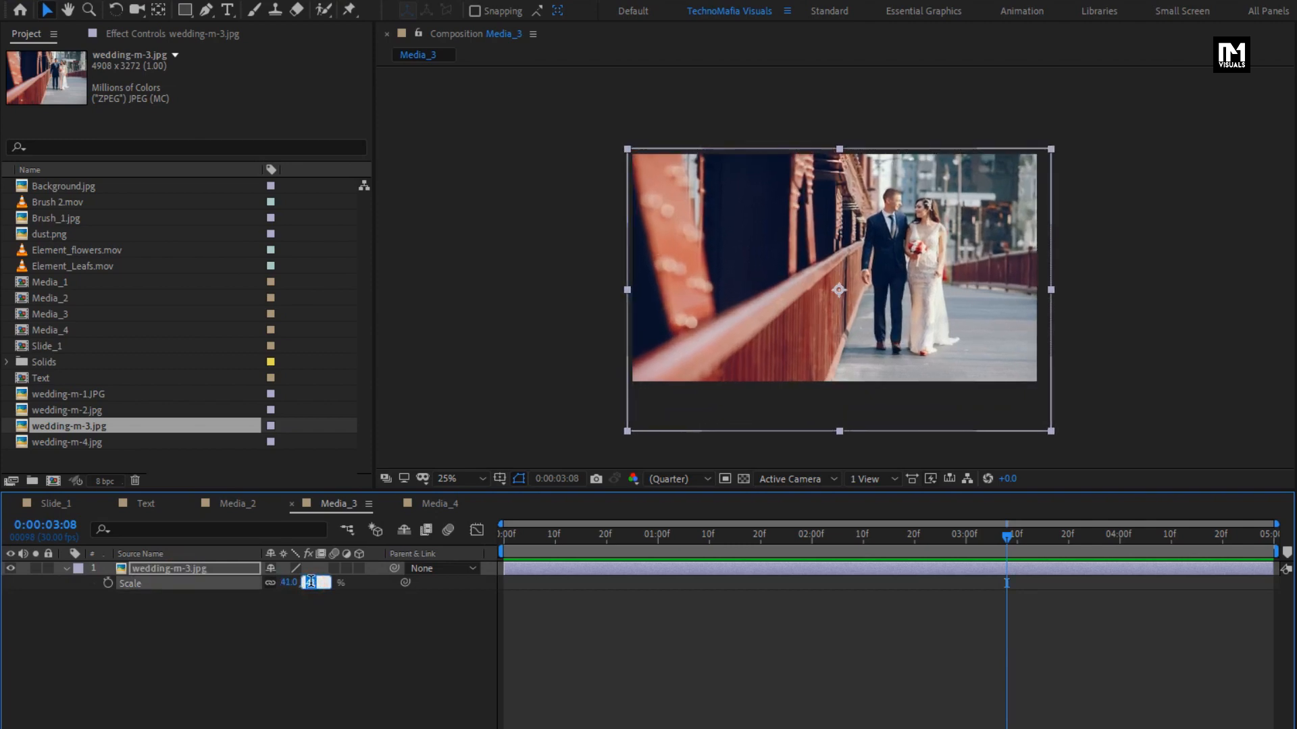
pyautogui.moveTo(707, 328); pyautogui.dragTo(698, 322)
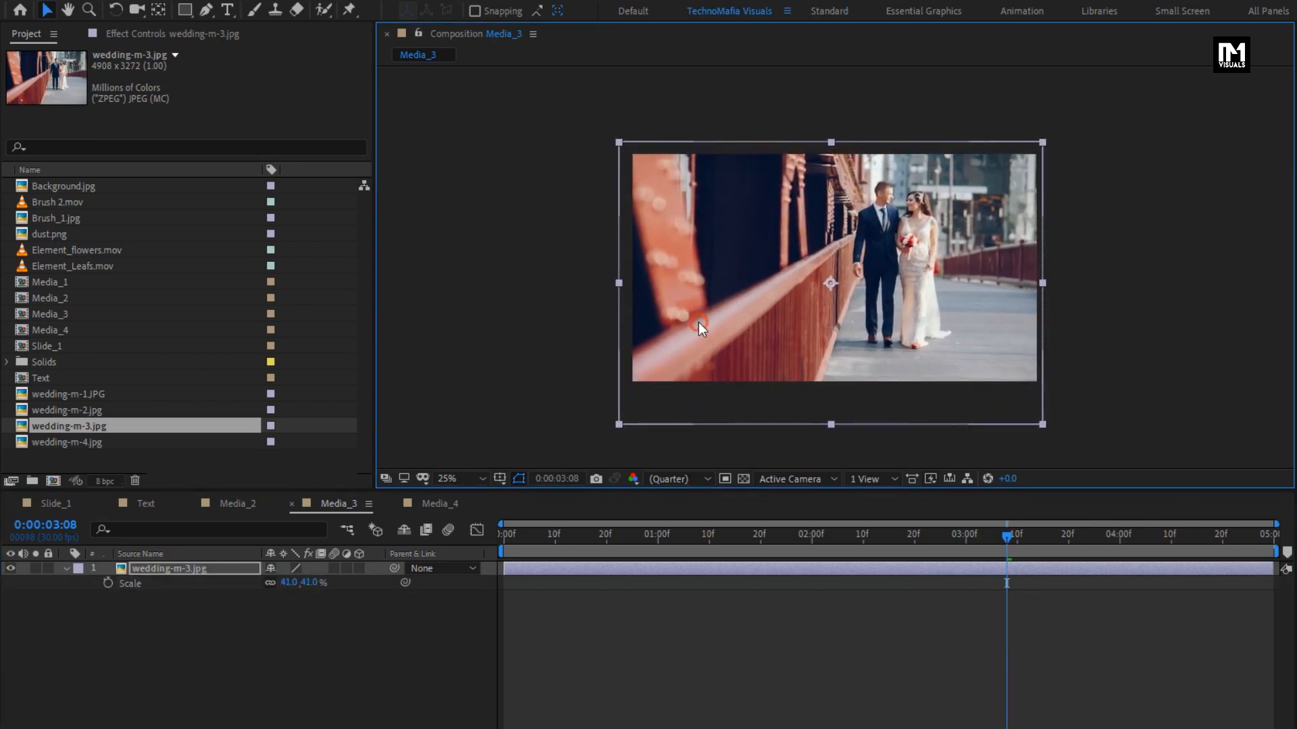
# Step: Replace the wedding-m-1.JPG layer in Media_2 with wedding-m-2.jpg
pyautogui.click(234, 507)
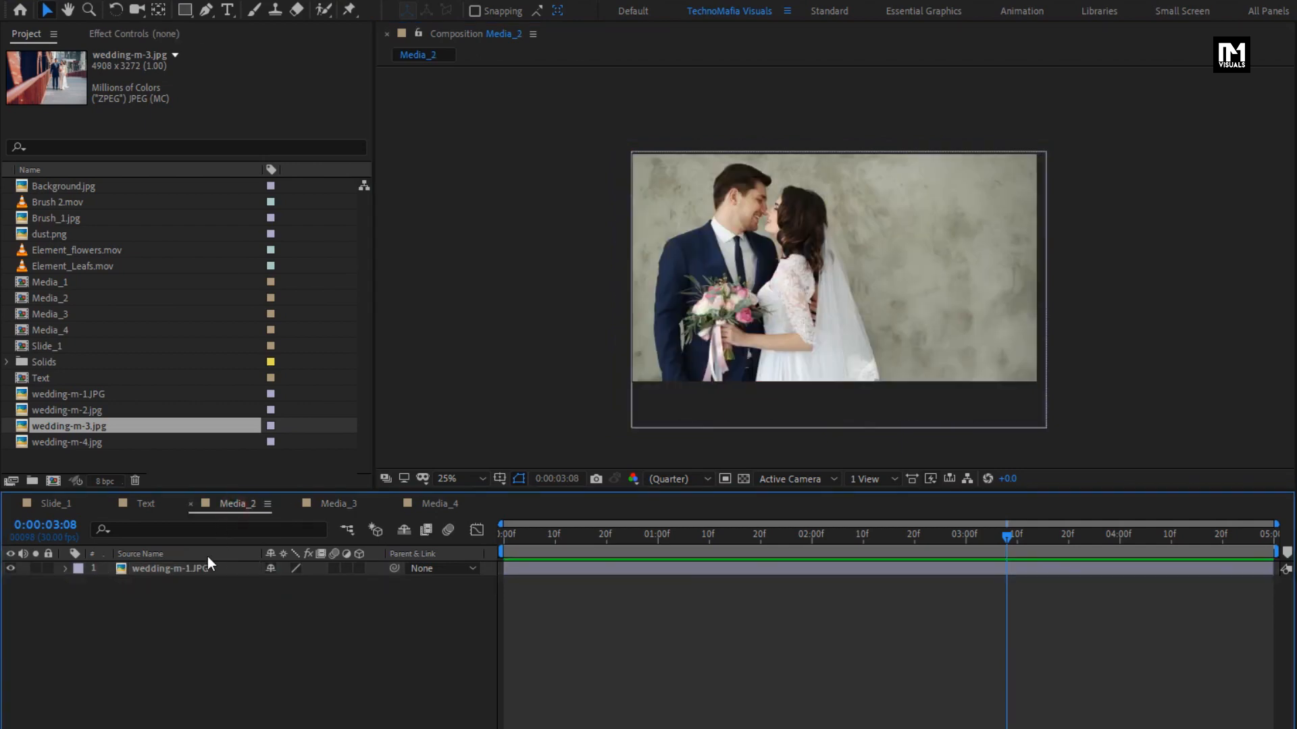
pyautogui.click(193, 569)
pyautogui.moveTo(100, 412); pyautogui.dragTo(165, 601)
# Step: Scale the wedding-m-2.jpg layer to 41% and move it slightly up and right so it covers the frame
pyautogui.press('s')
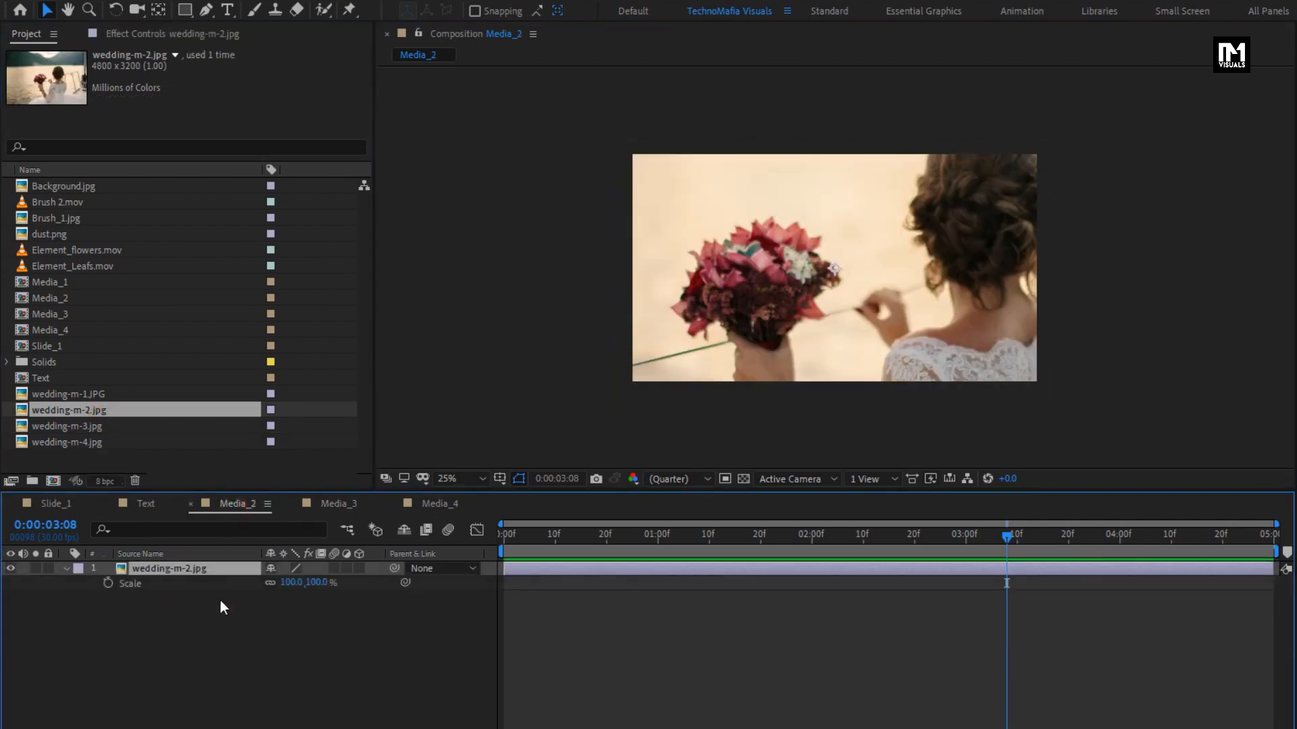
pyautogui.moveTo(325, 585); pyautogui.dragTo(279, 586)
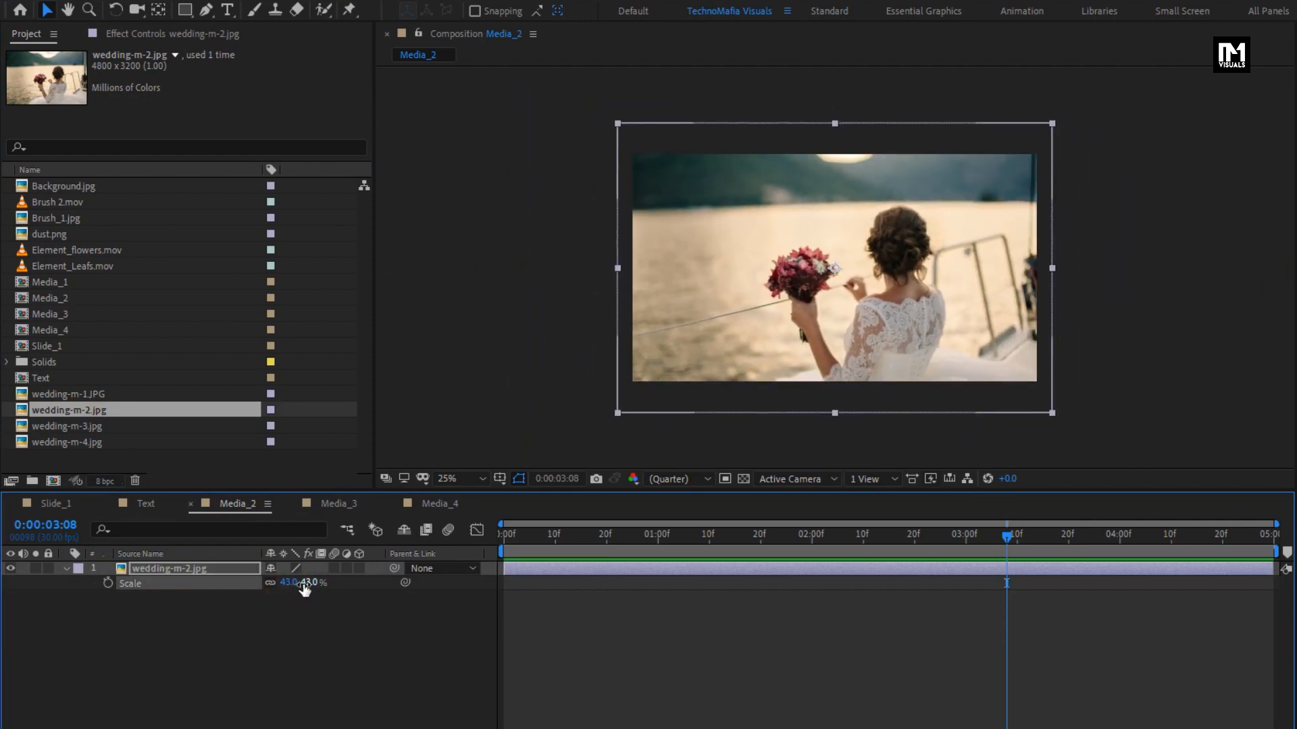
pyautogui.click(307, 583)
pyautogui.write('41')
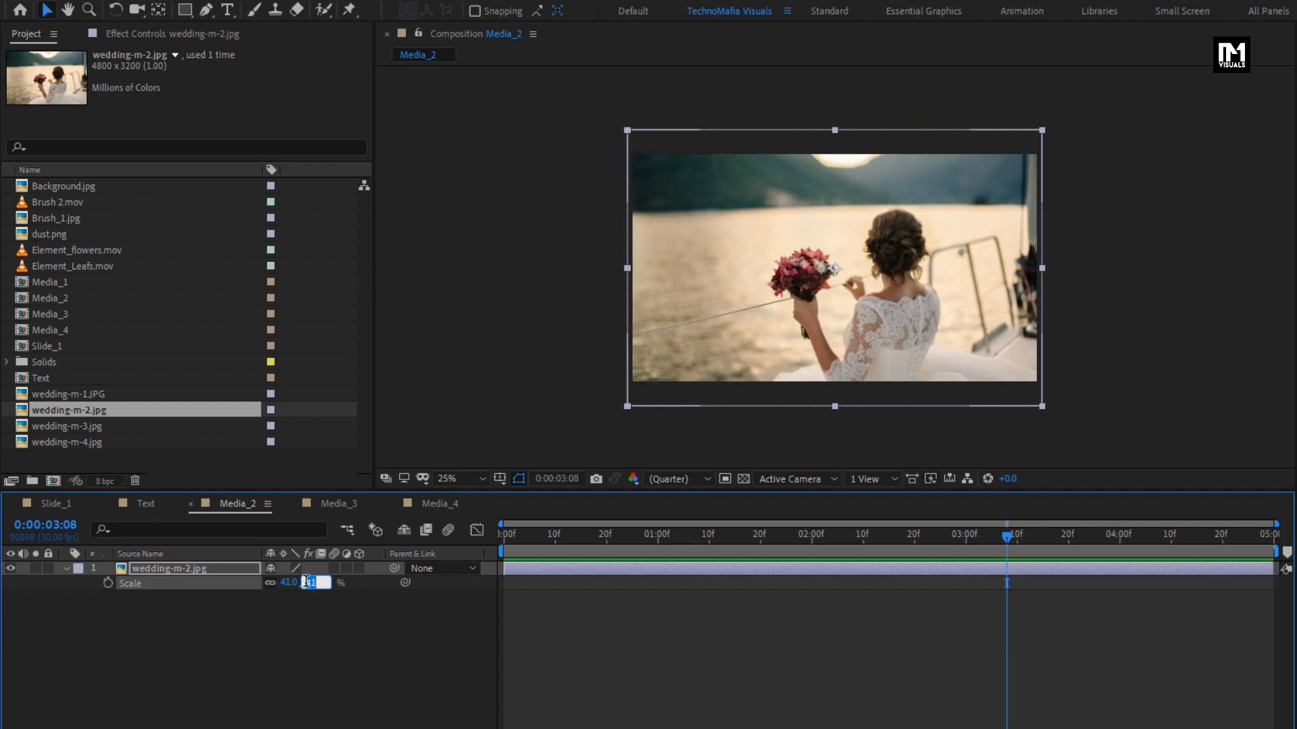
pyautogui.click(293, 633)
pyautogui.click(67, 568)
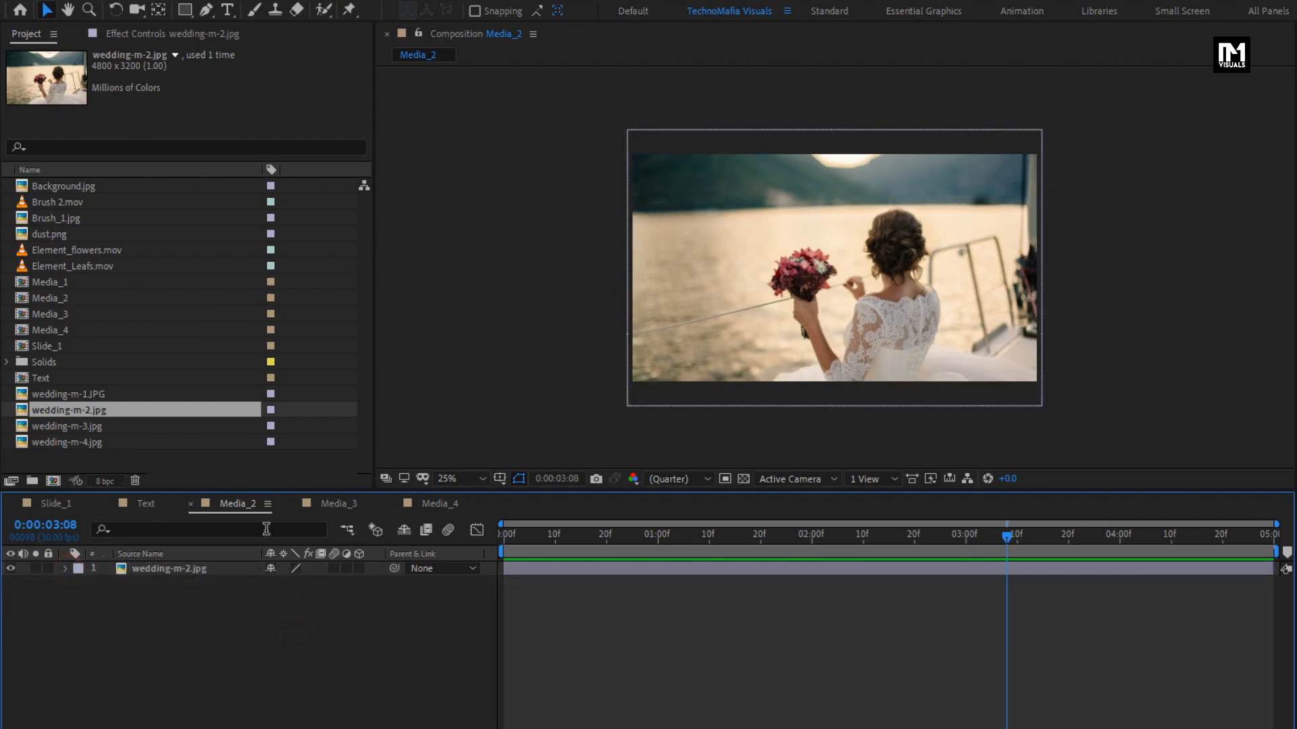
pyautogui.moveTo(858, 280)
pyautogui.mouseDown()
pyautogui.moveTo(859, 305)
pyautogui.moveTo(860, 264)
pyautogui.mouseUp()
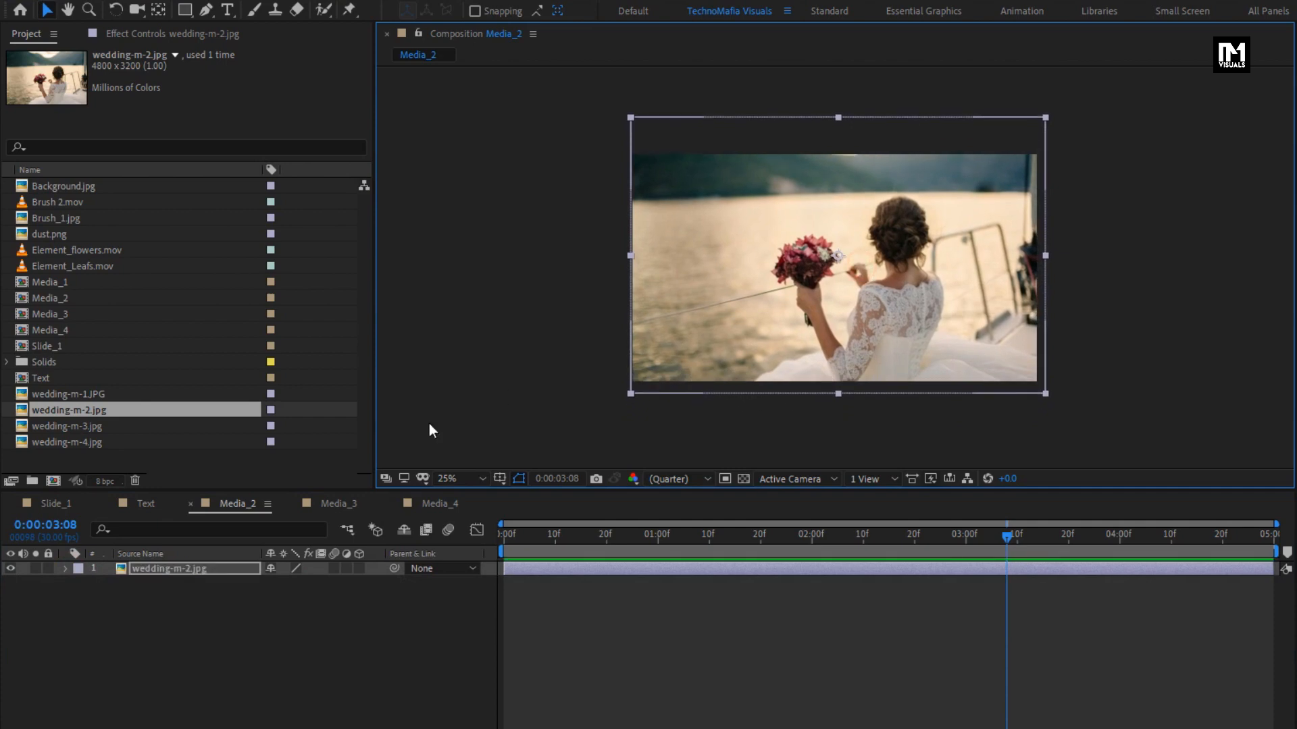
# Step: Close the Media_2, Media_3 and Media_4 compositions and switch to the Text composition
pyautogui.click(191, 505)
pyautogui.click(191, 505)
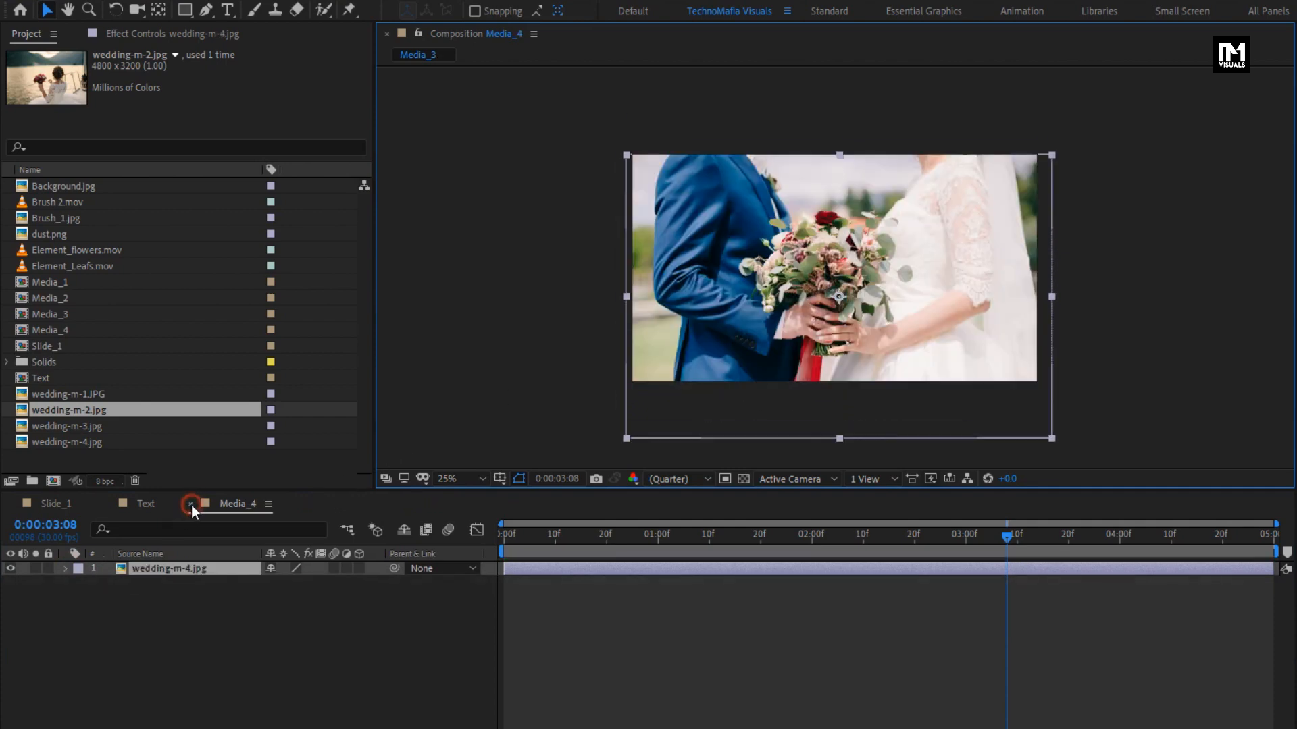
pyautogui.click(192, 505)
pyautogui.click(146, 504)
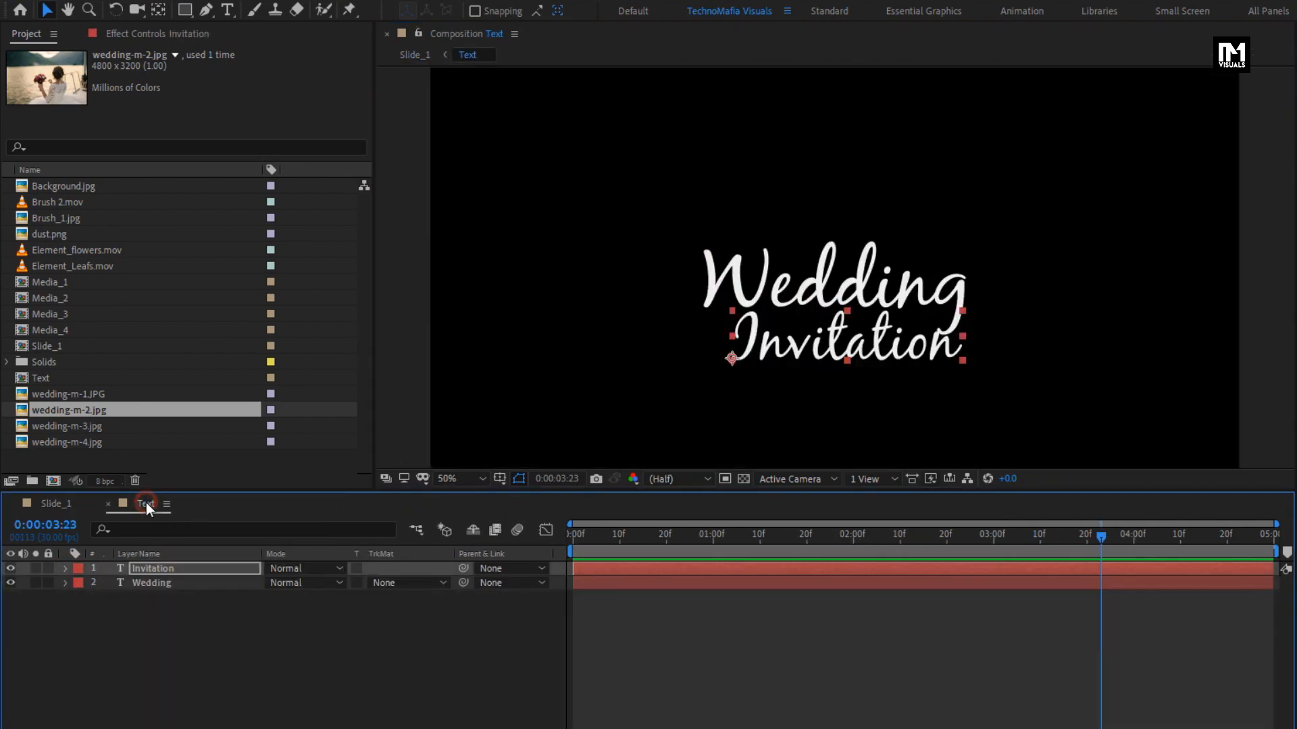
# Step: Rename the Text composition as Text_1 and duplicate it into Text_2, Text_3 and Text_4
pyautogui.click(36, 379)
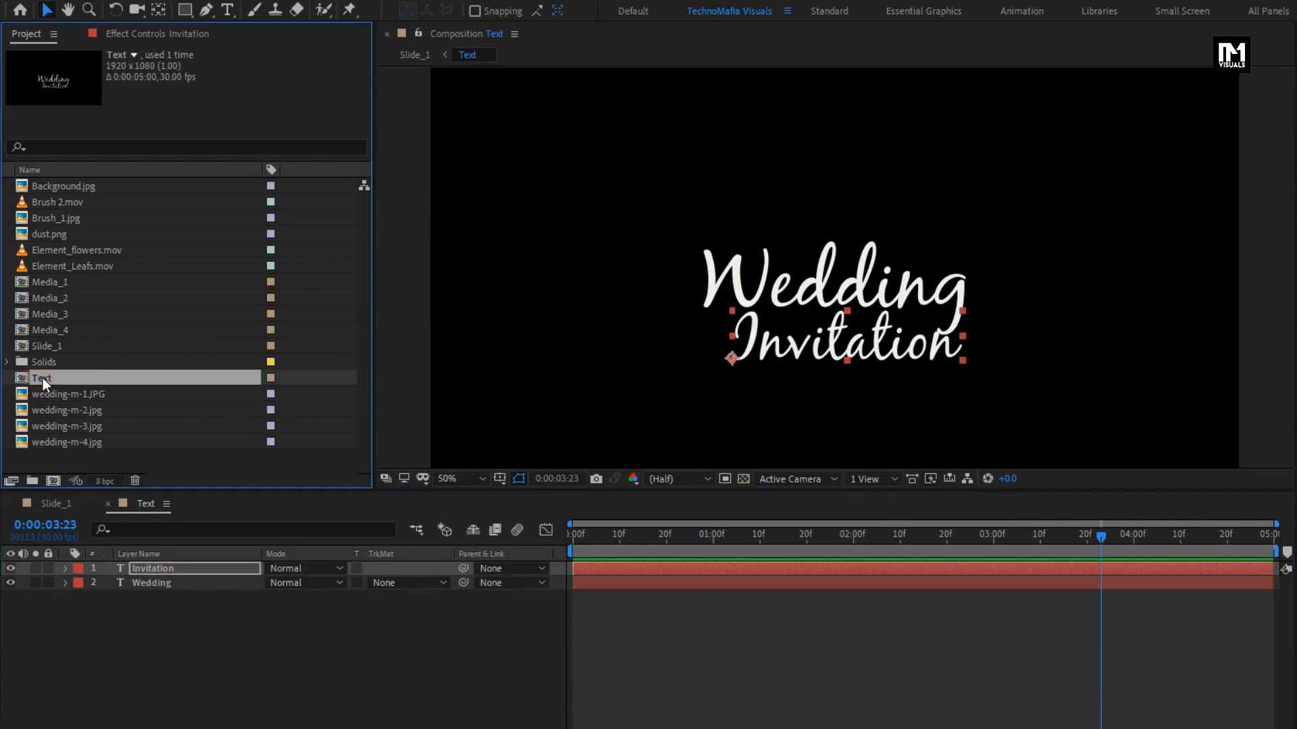
pyautogui.press('Return')
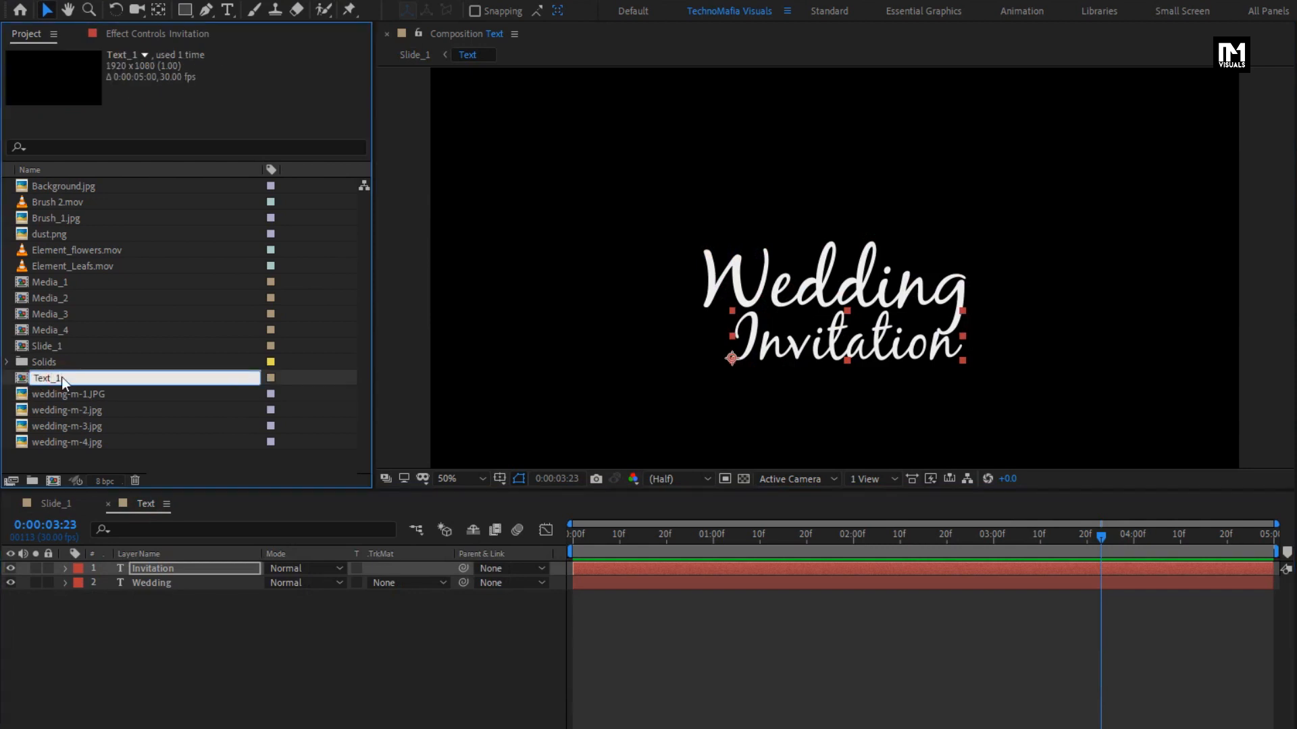
pyautogui.click(100, 380)
pyautogui.hotkey('ctrl', 'd')
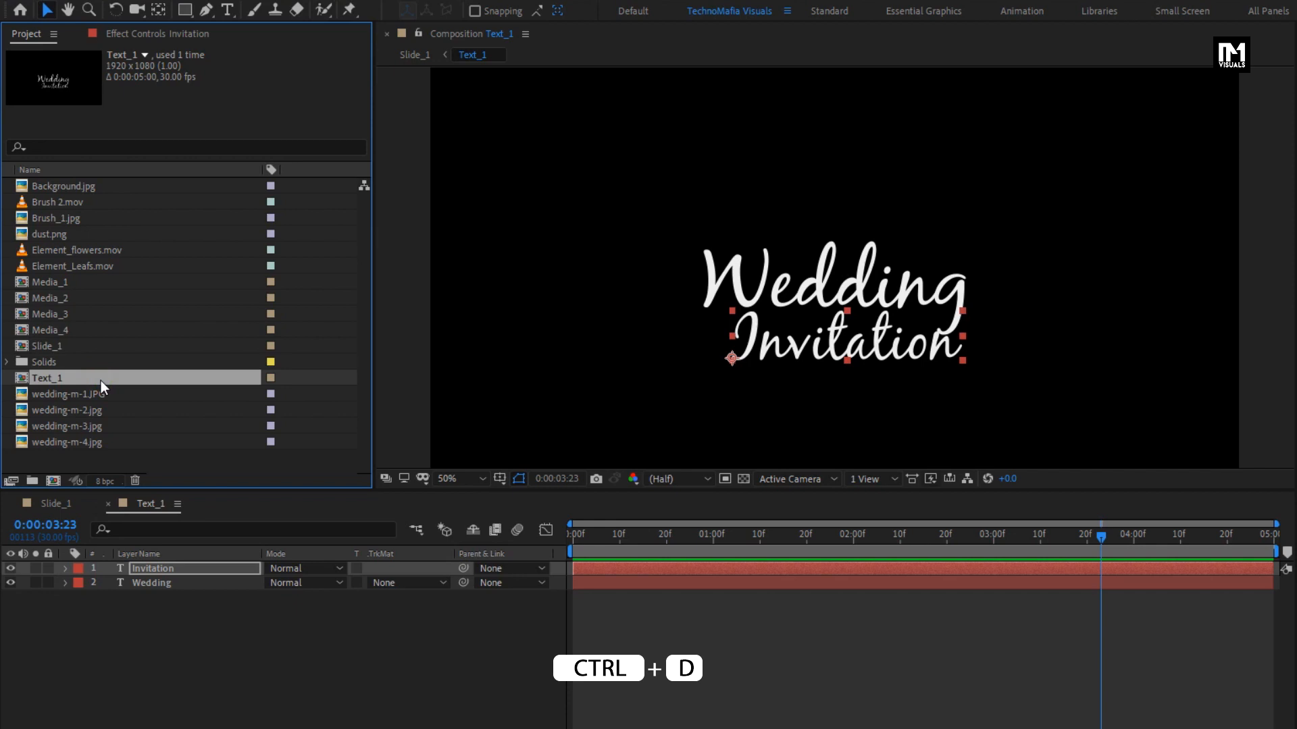
pyautogui.hotkey('ctrl', 'd')
pyautogui.hotkey('ctrl', 'd')
pyautogui.hotkey('ctrl', 'd')
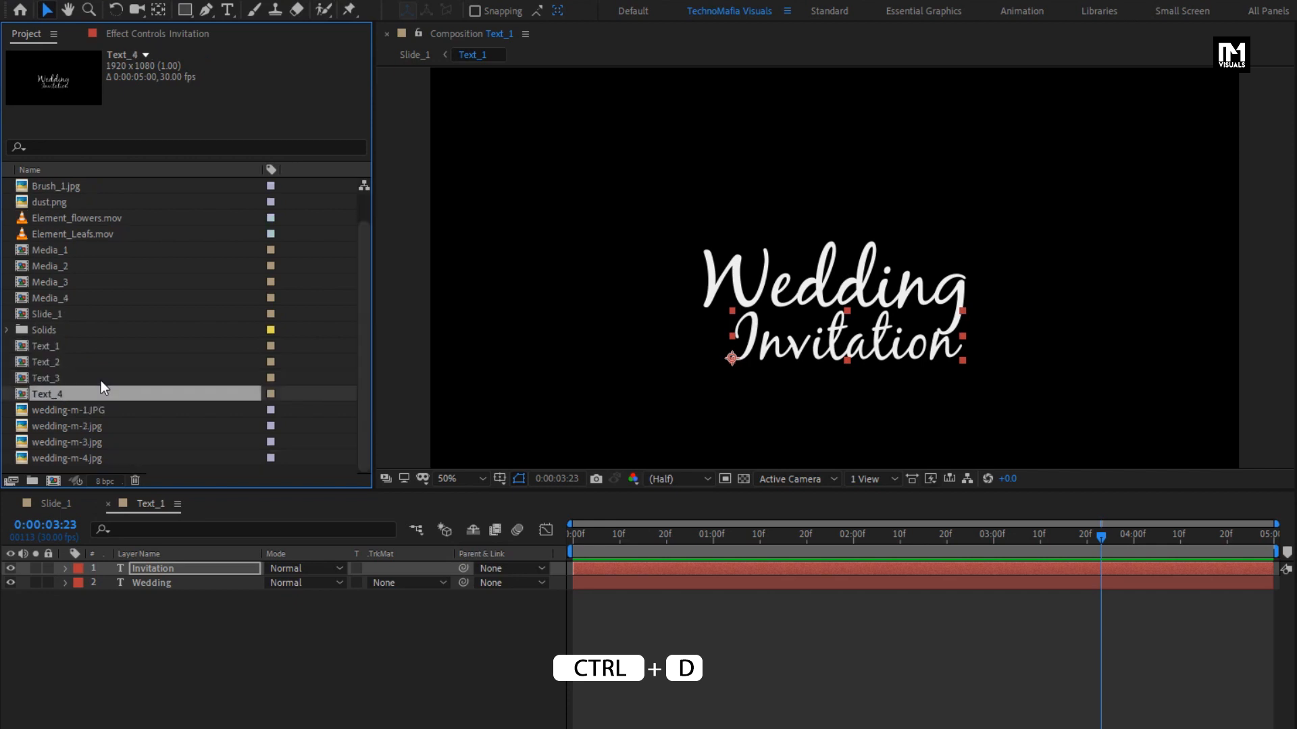
# Step: Open the Text_2, Text_3 and Text_4 compositions in the timeline
pyautogui.doubleClick(67, 363)
pyautogui.doubleClick(64, 379)
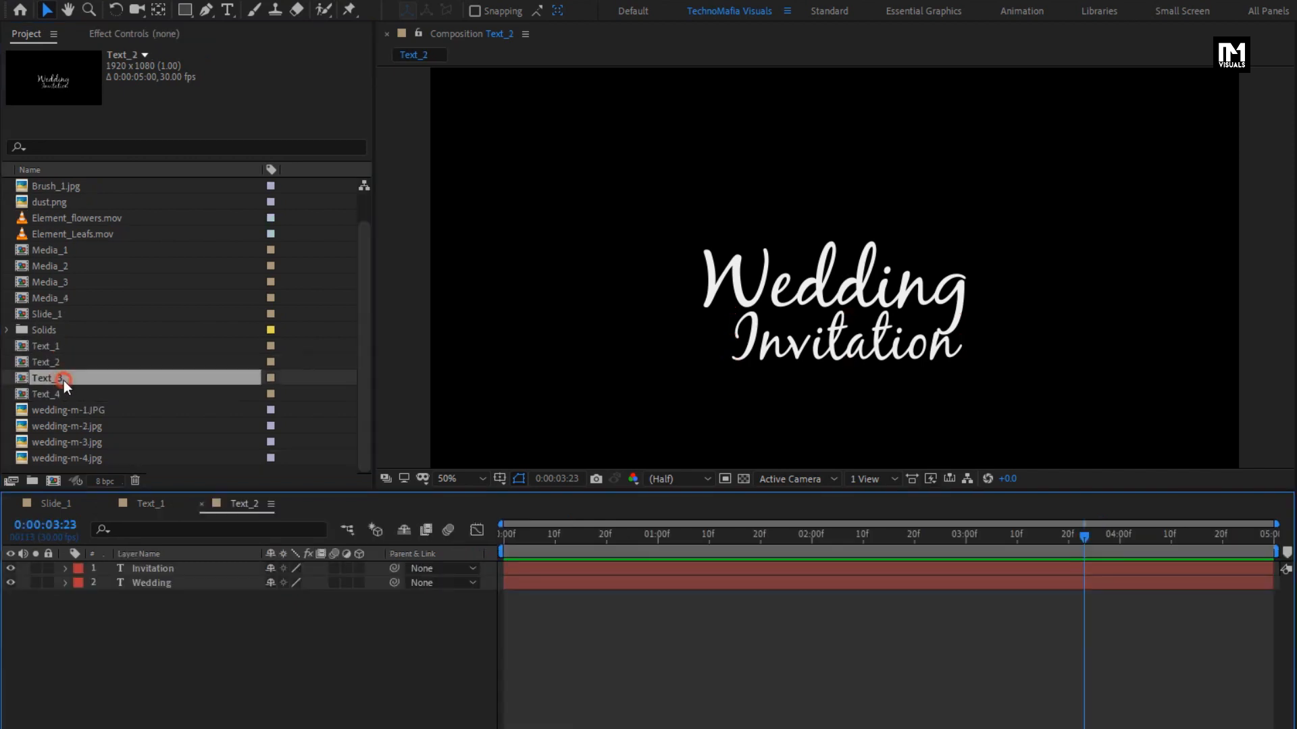
pyautogui.doubleClick(62, 394)
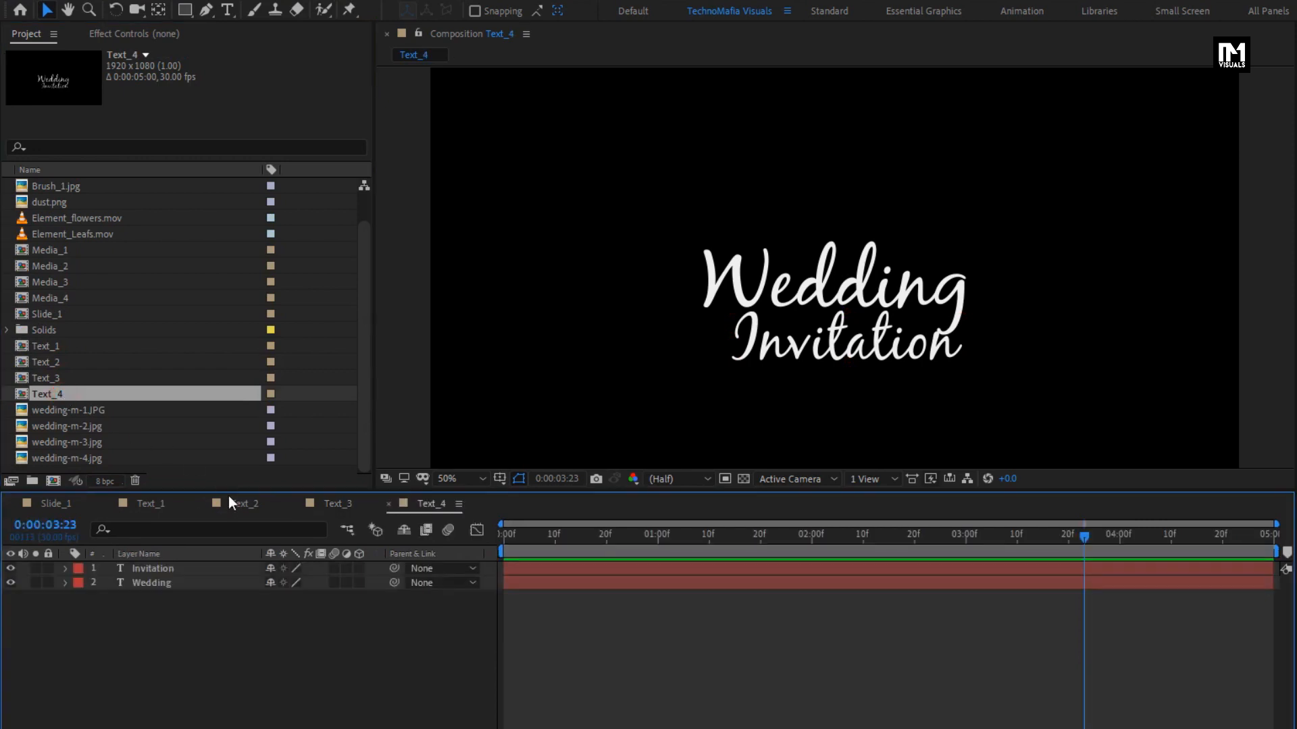
pyautogui.click(142, 508)
# Step: Replace the Wedding text in Text_2 with the couple's first names joined by an ampersand
pyautogui.click(252, 503)
pyautogui.click(190, 569)
pyautogui.doubleClick(186, 581)
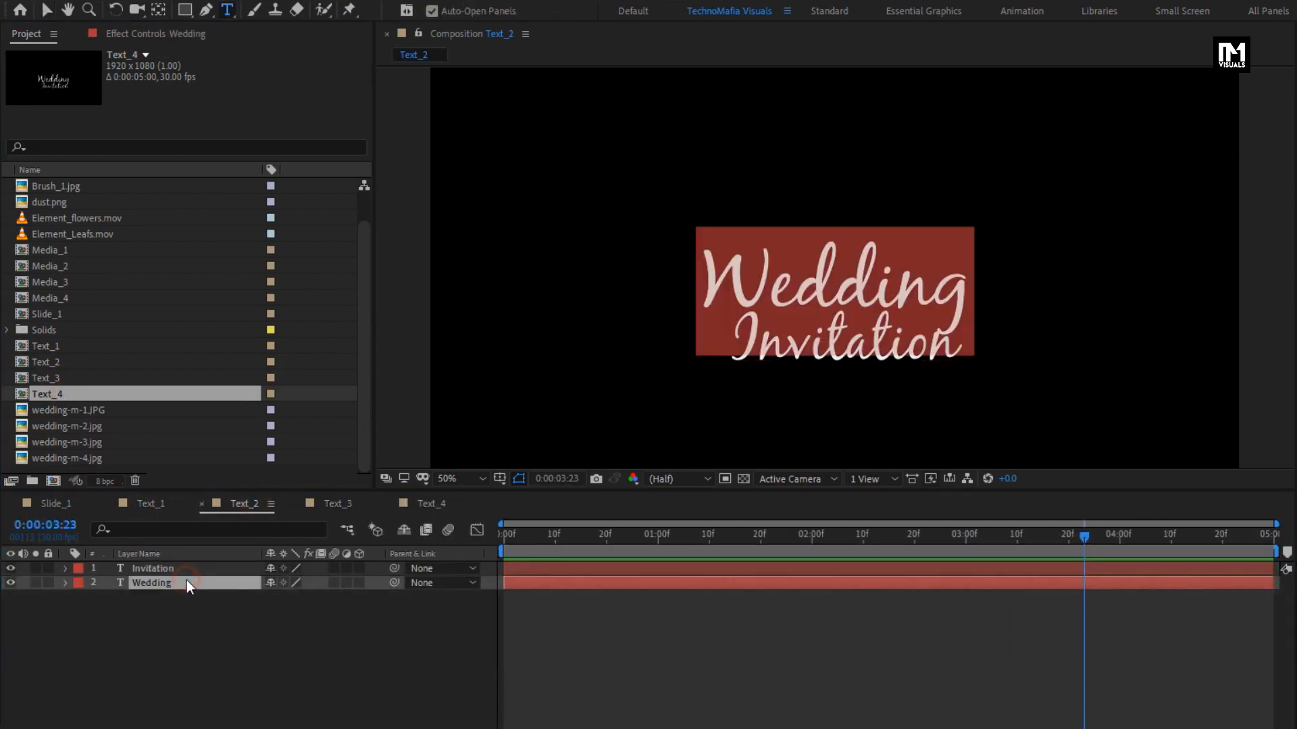
pyautogui.write('Kat')
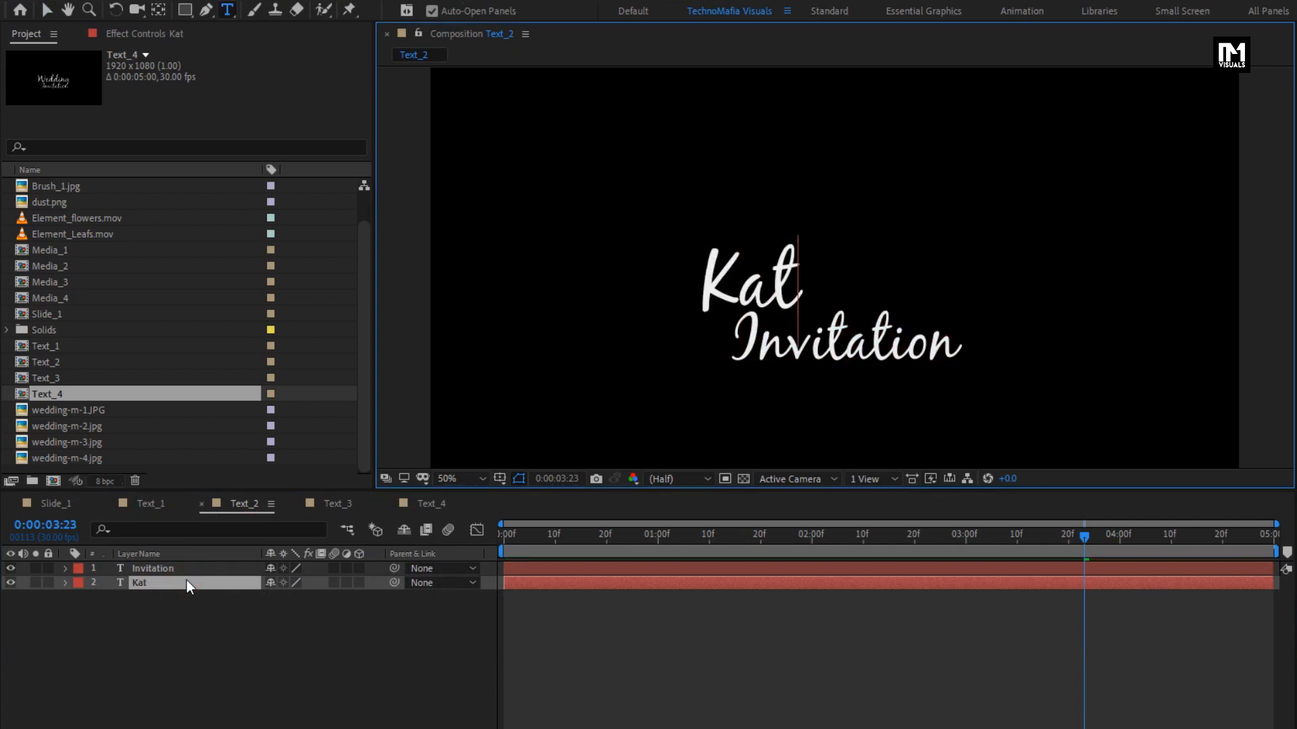
pyautogui.write('e &')
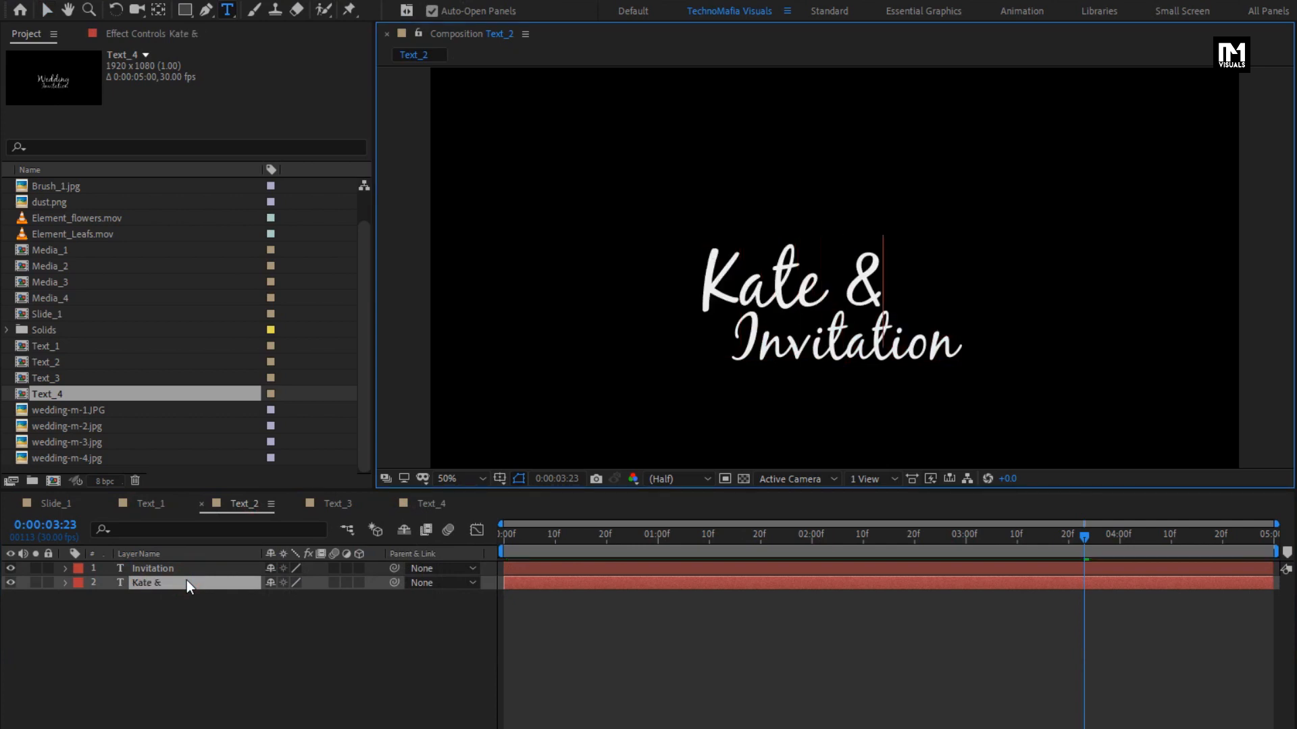
pyautogui.write(' John')
pyautogui.press('KP_Enter')
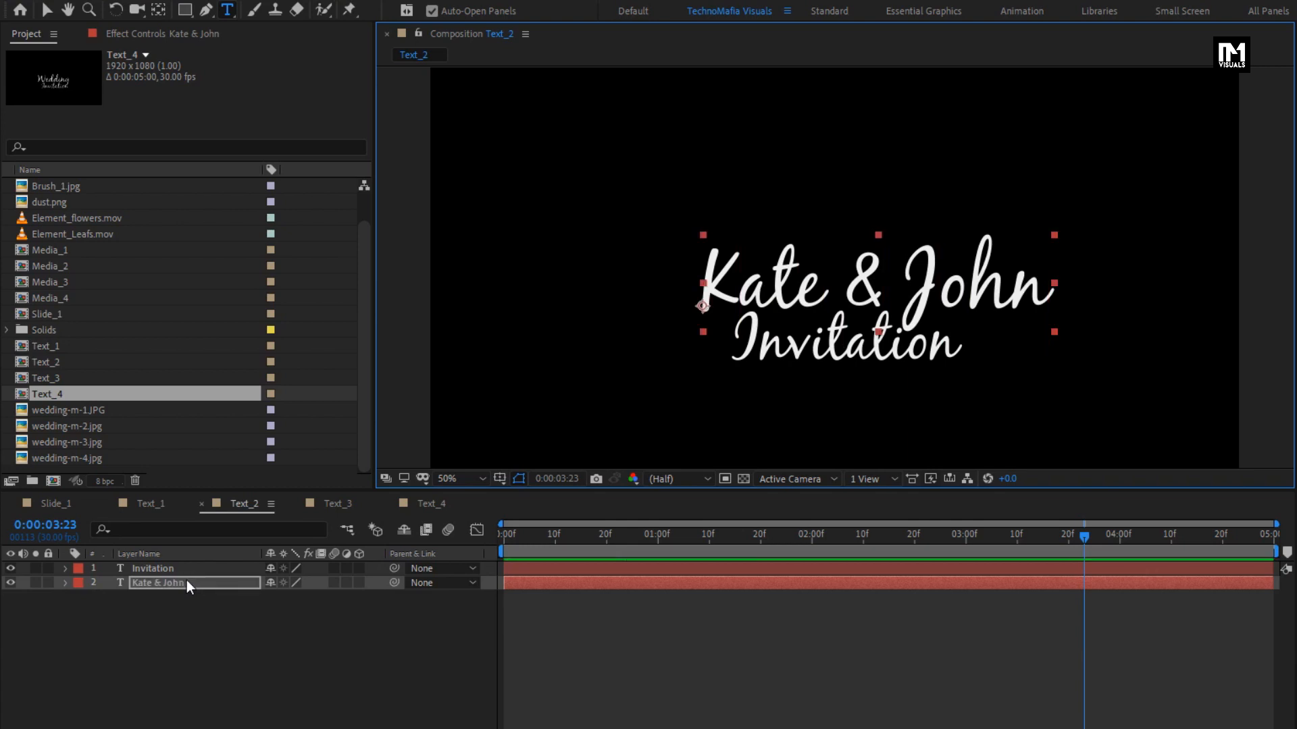
# Step: Hide the Invitation layer in Text_2 and center the couple's names in the frame
pyautogui.click(143, 569)
pyautogui.click(10, 570)
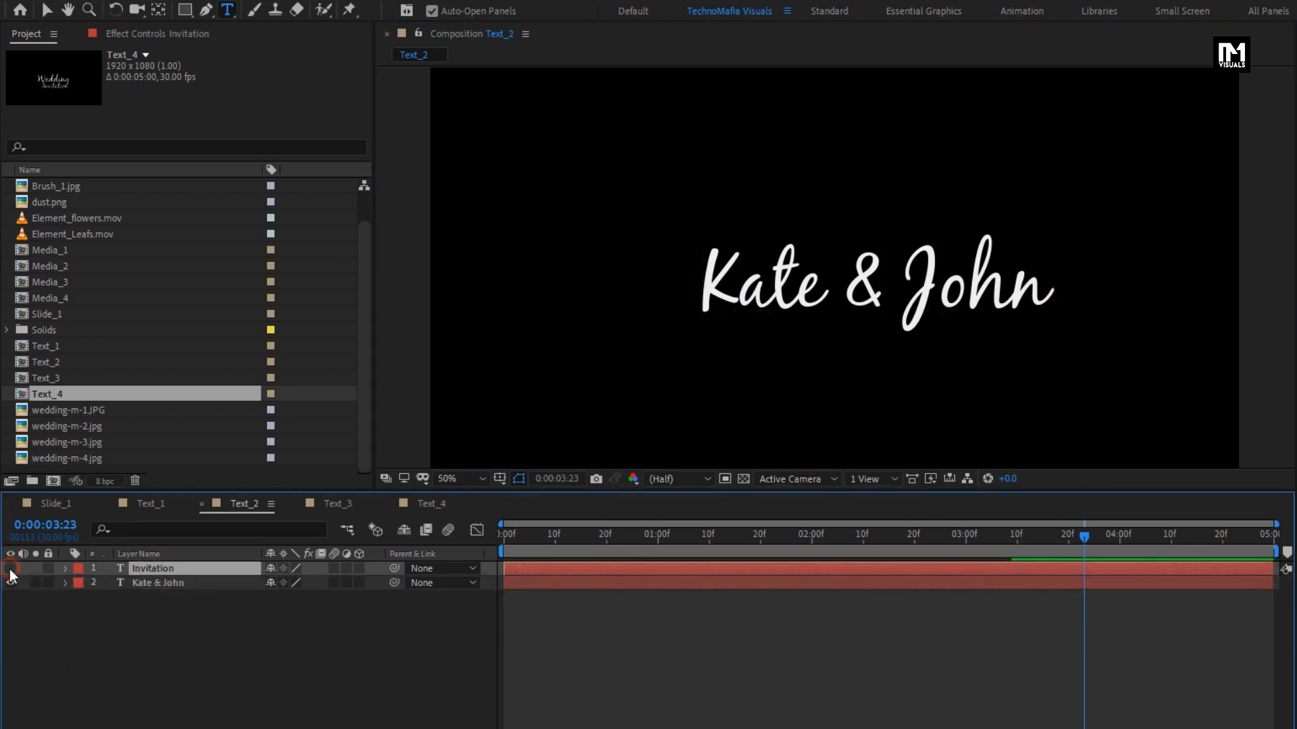
pyautogui.press('v')
pyautogui.click(785, 296)
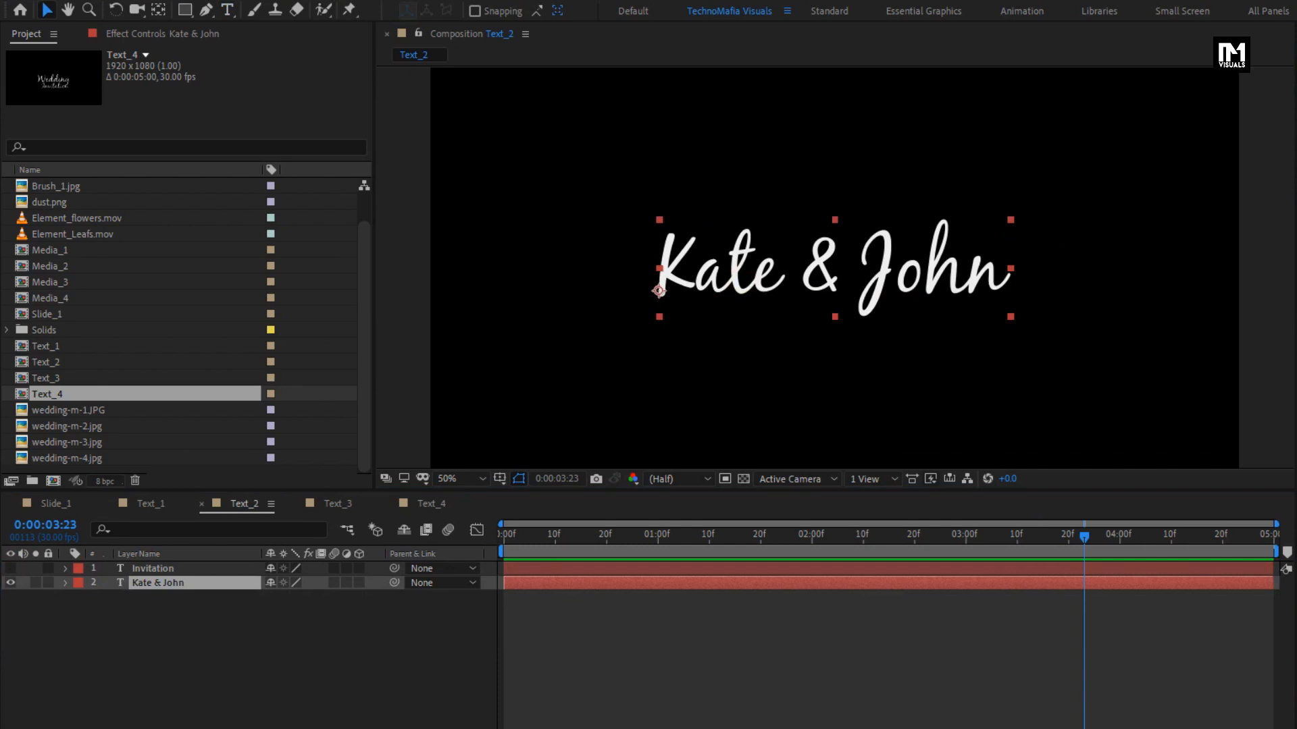
# Step: Replace the Wedding text in the Text_3 composition with Save The Date
pyautogui.click(331, 504)
pyautogui.click(177, 585)
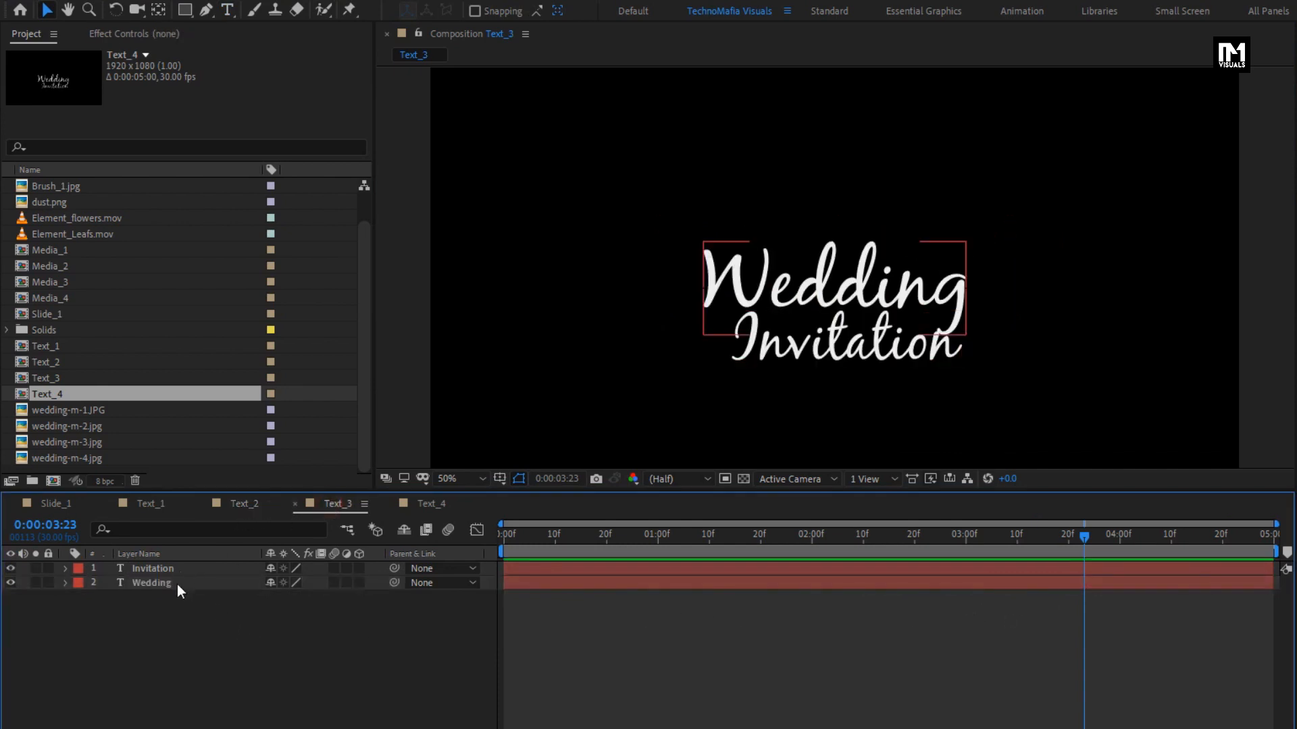
pyautogui.doubleClick(177, 585)
pyautogui.write('Sa')
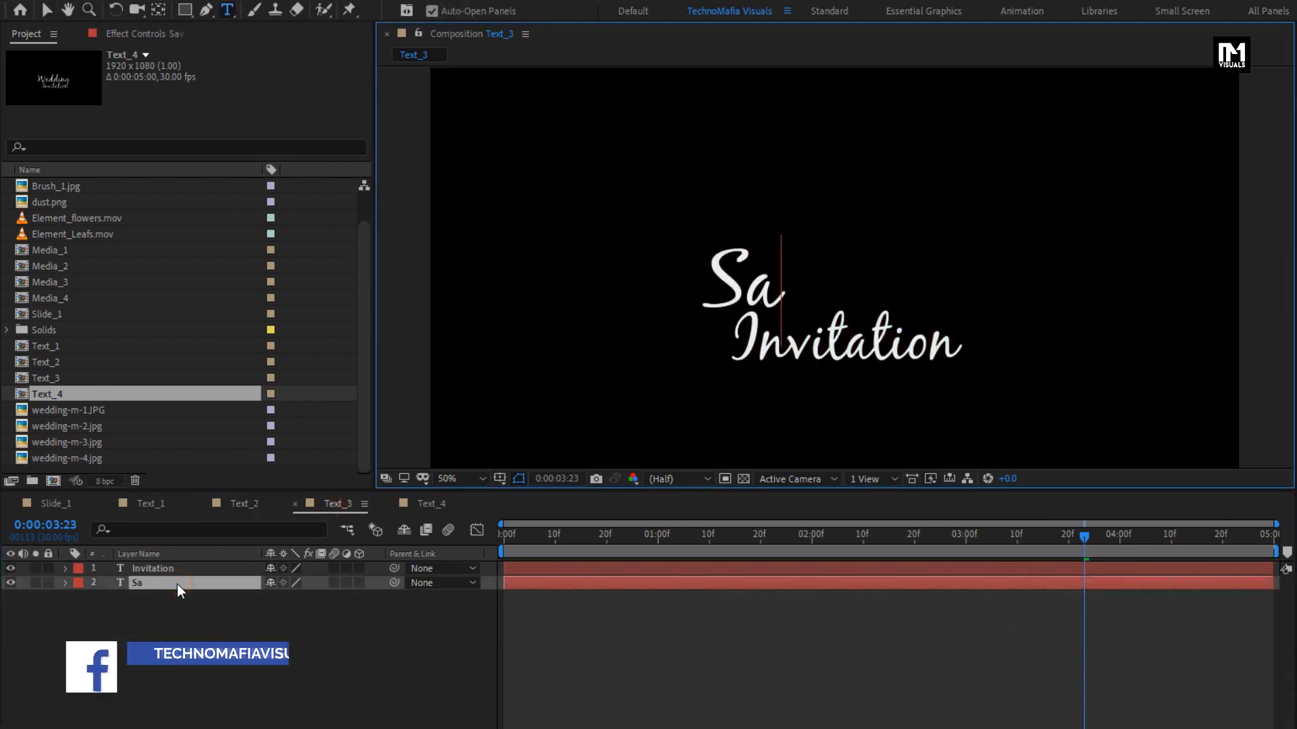
pyautogui.write('ve The Date')
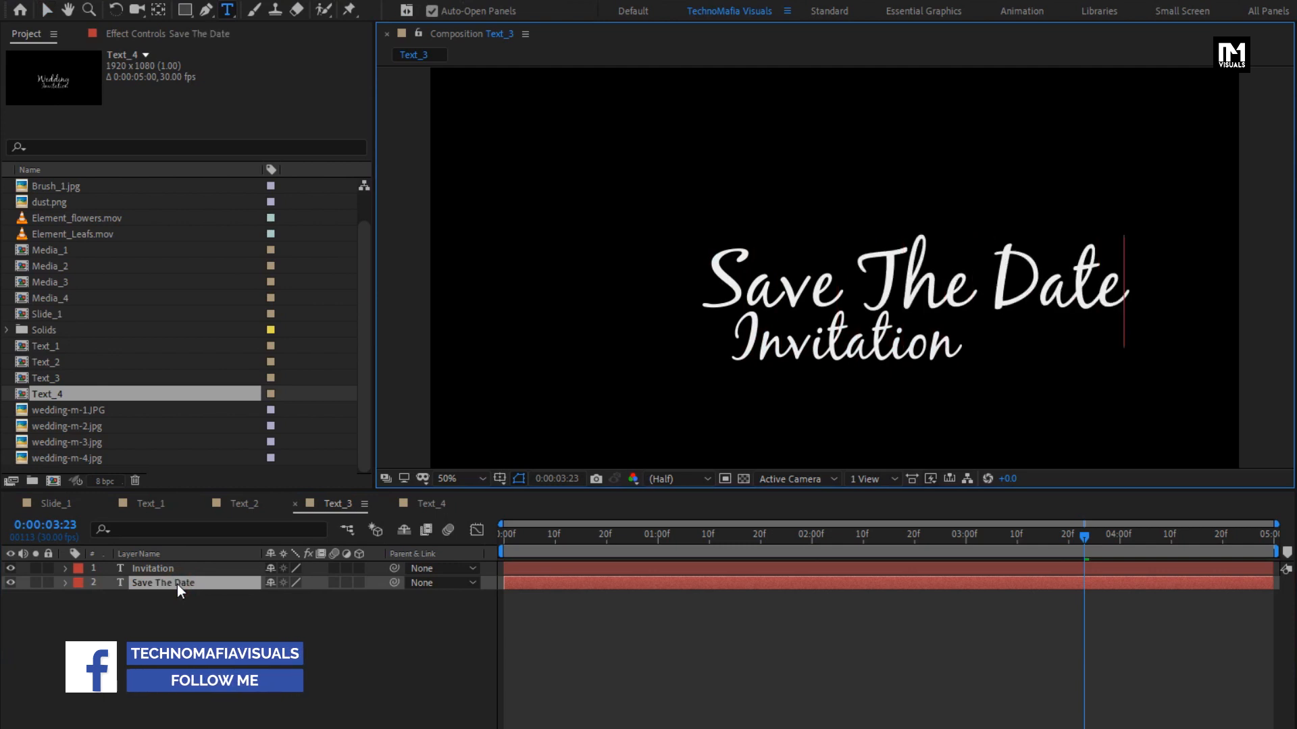
# Step: Replace the Invitation text in Text_3 with 14 Jan 2022 and shift it slightly to the right beneath the title
pyautogui.click(177, 566)
pyautogui.doubleClick(176, 566)
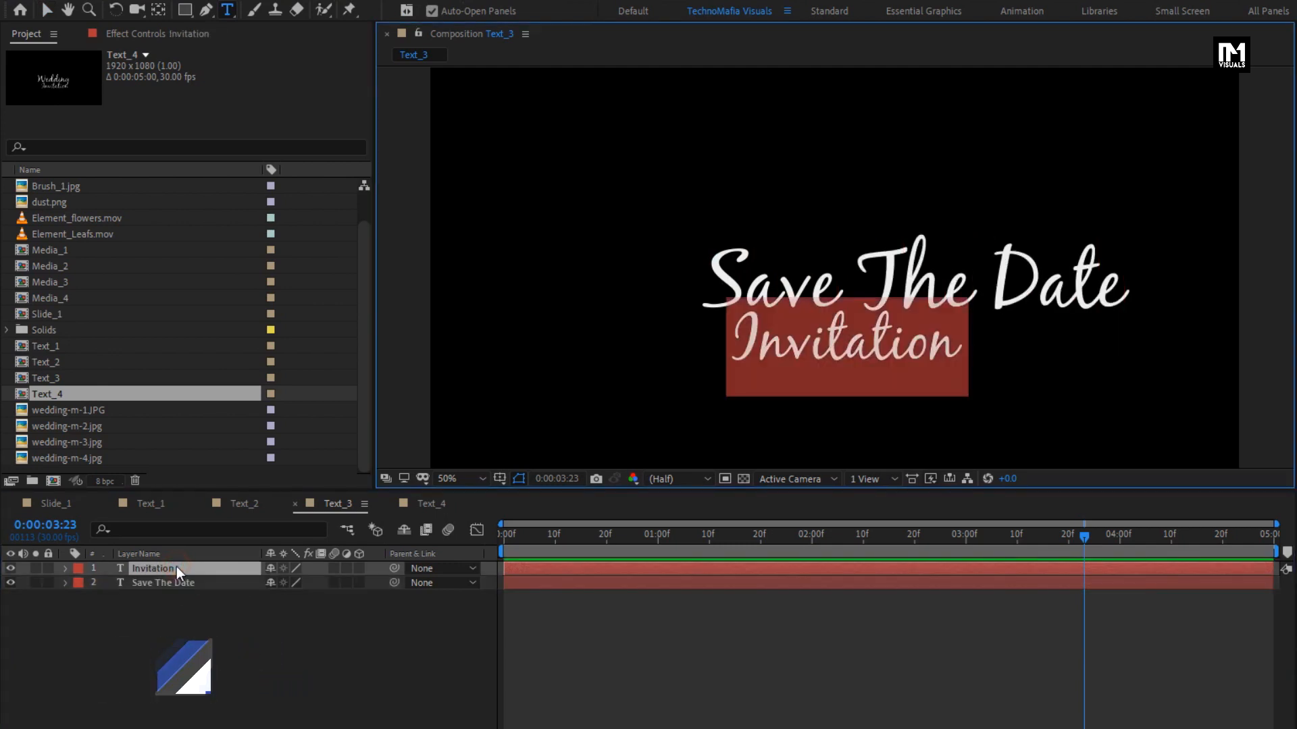
pyautogui.write('14 Ja')
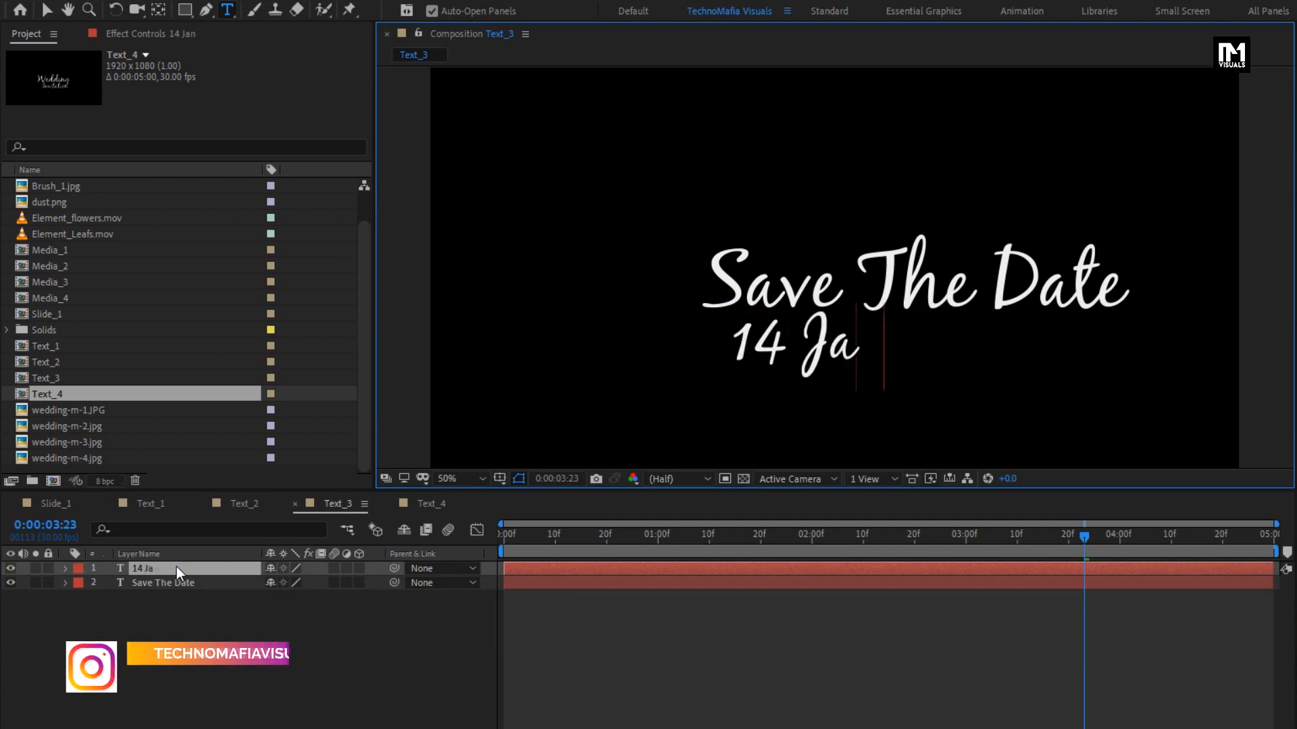
pyautogui.write('n 2022')
pyautogui.press('Escape')
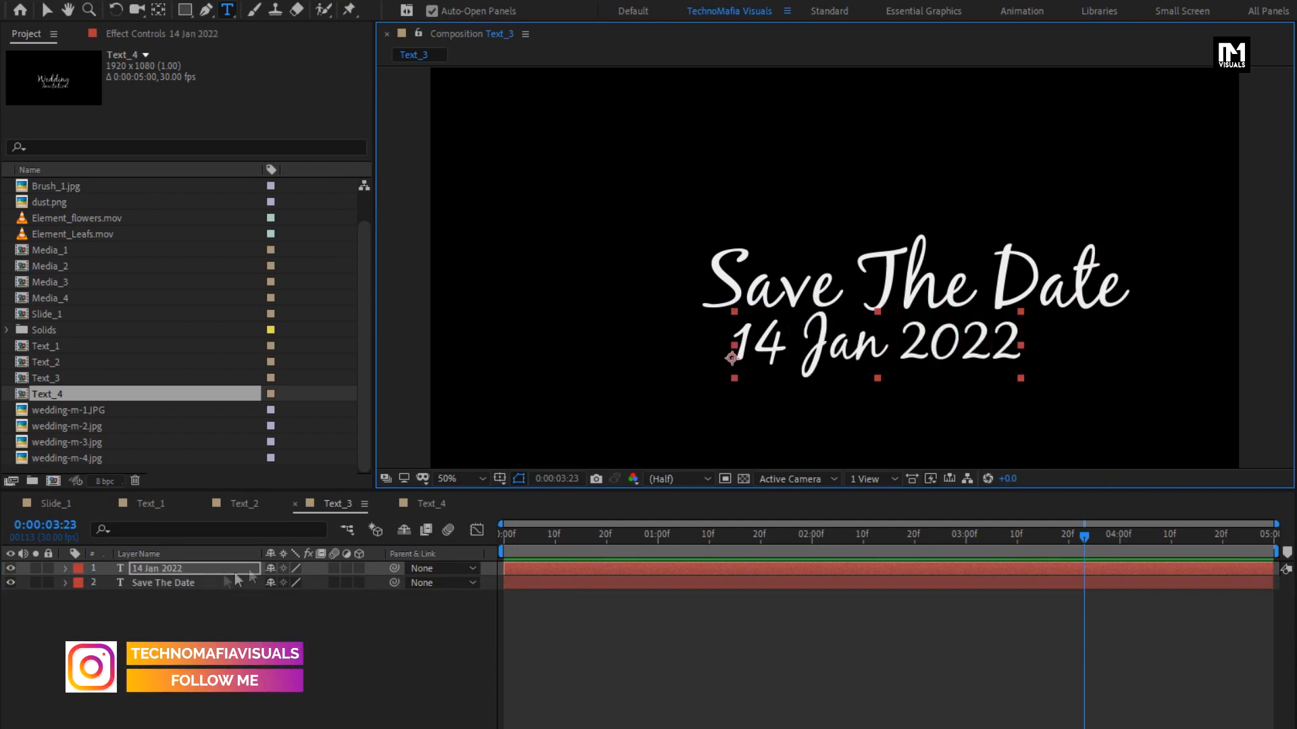
pyautogui.press('v')
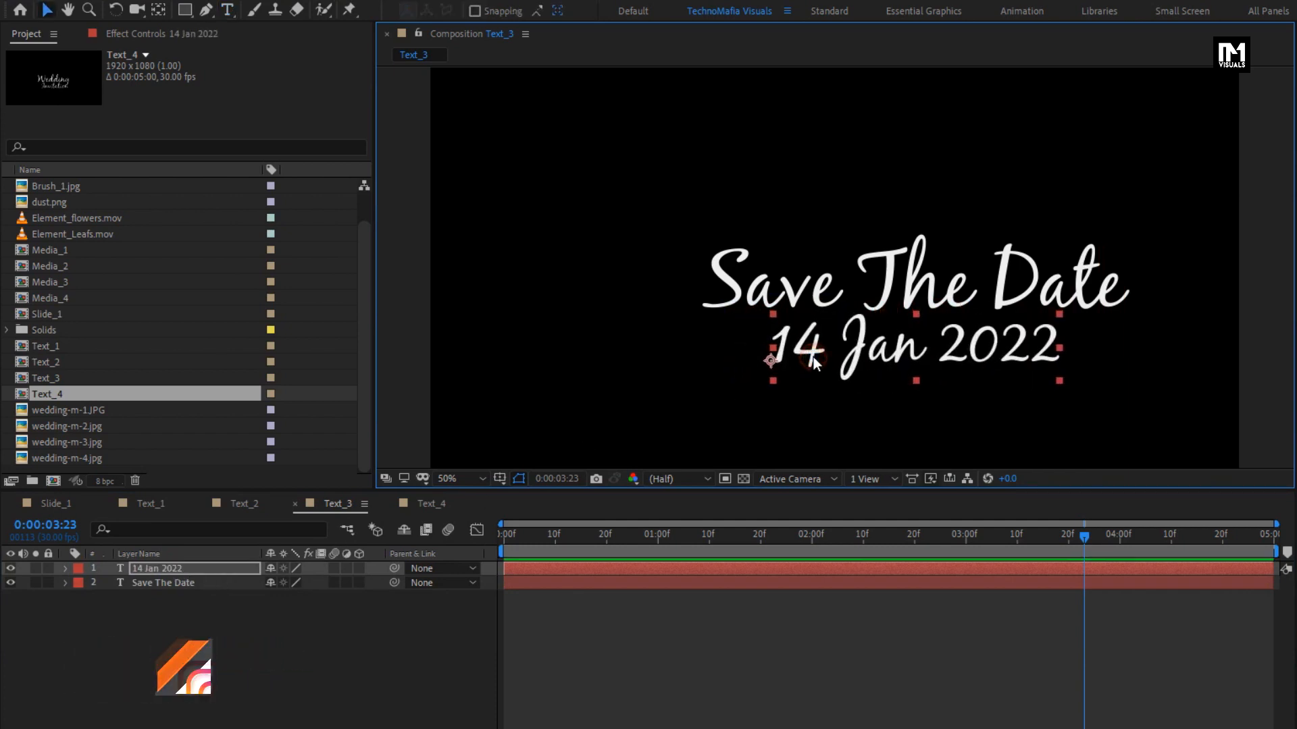
# Step: Replace the Wedding text in the Text_4 composition with Join in Our
pyautogui.click(426, 508)
pyautogui.click(152, 568)
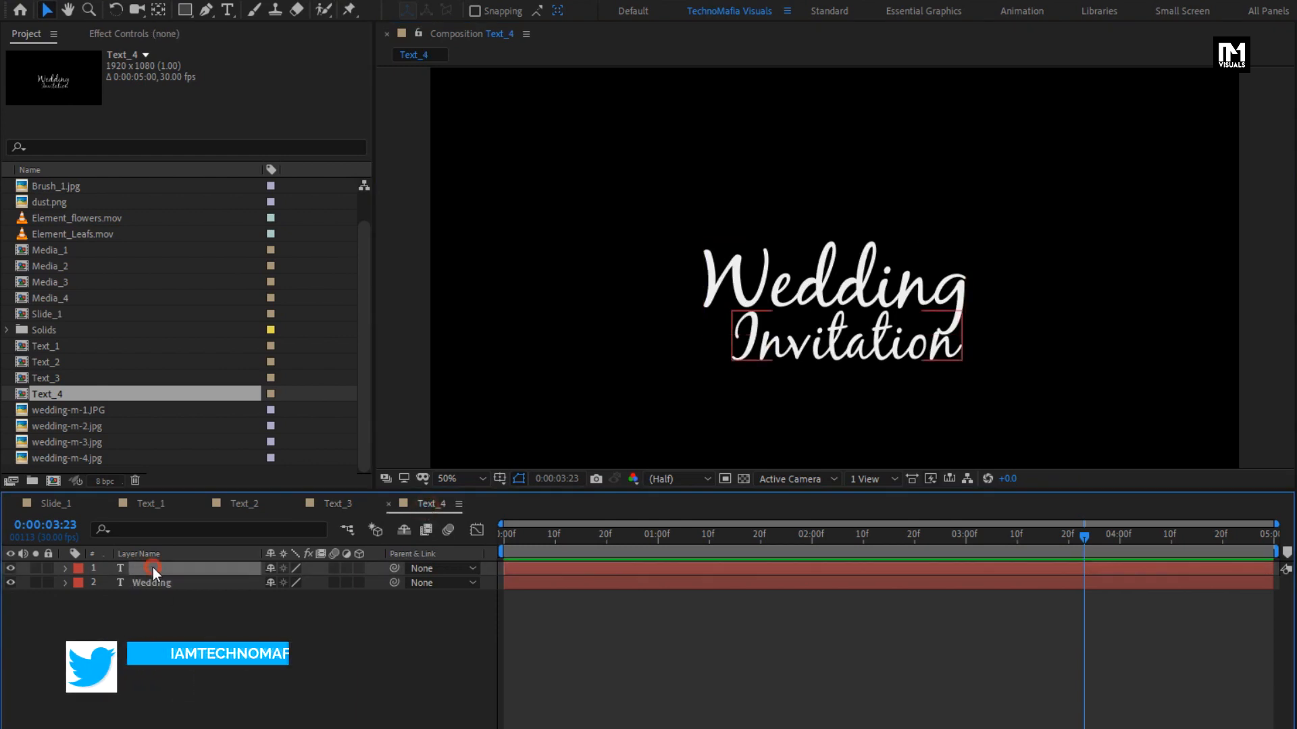
pyautogui.click(154, 582)
pyautogui.doubleClick(154, 582)
pyautogui.write('Joi')
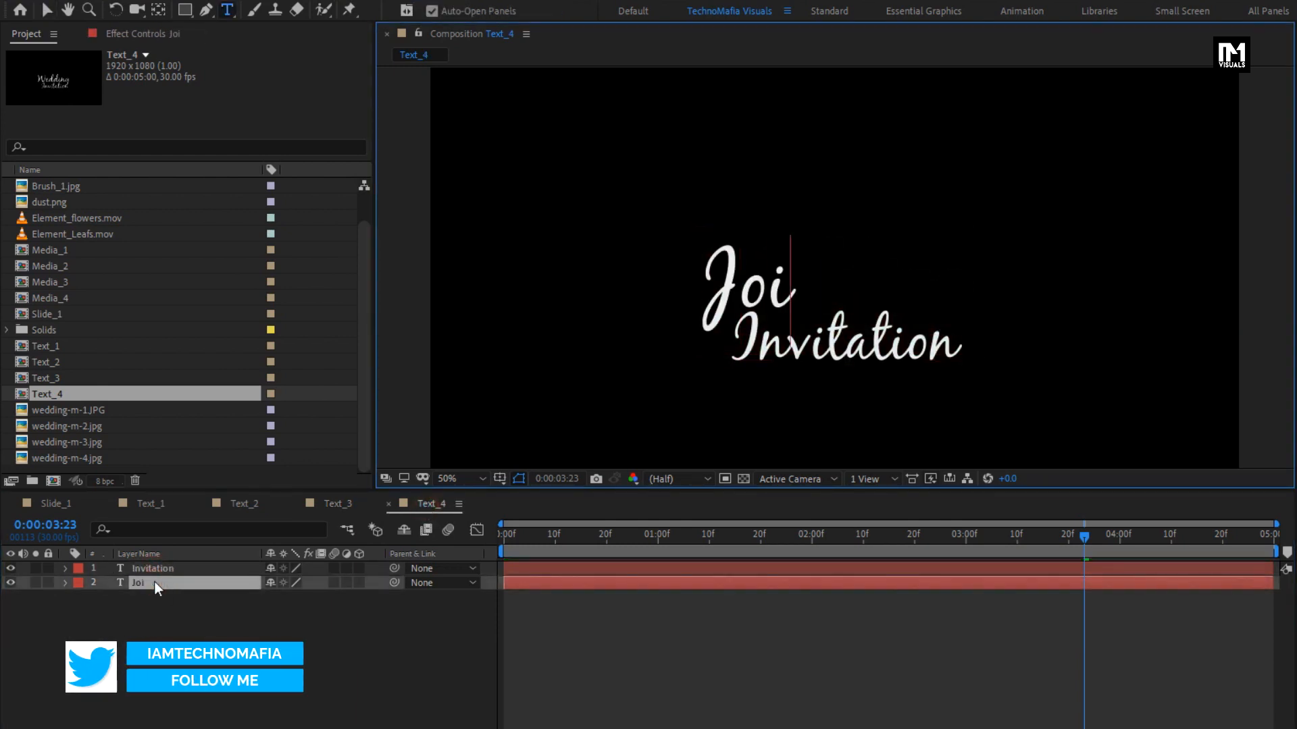
pyautogui.write('n in Our')
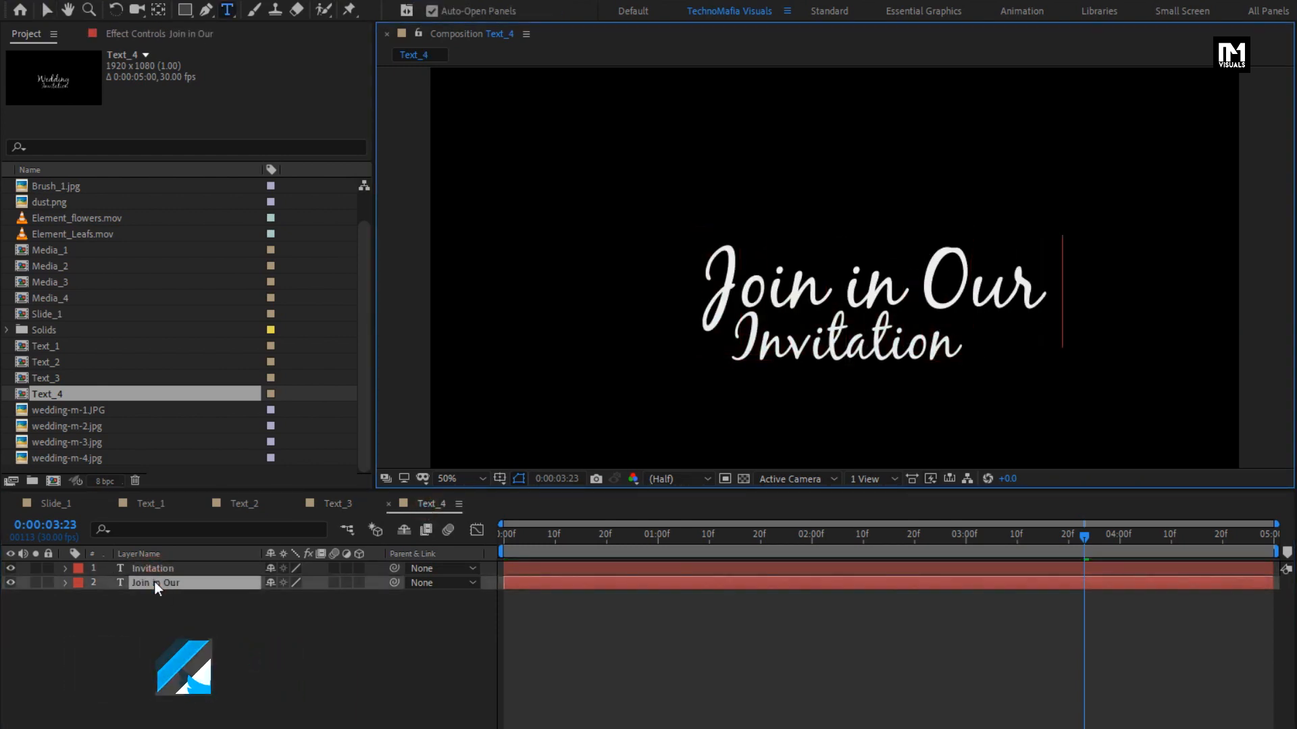
# Step: Replace the Invitation text in Text_4 with Celebration
pyautogui.doubleClick(153, 569)
pyautogui.write('Celebration')
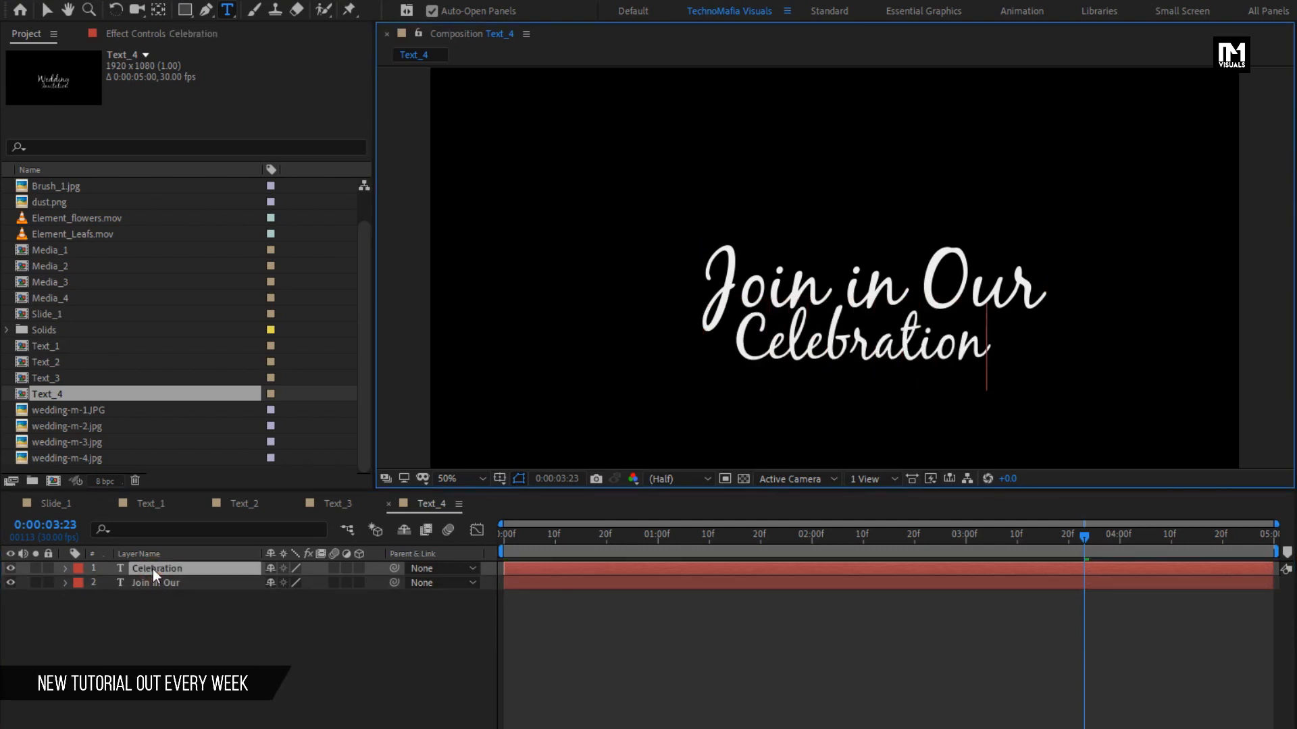
pyautogui.press('Escape')
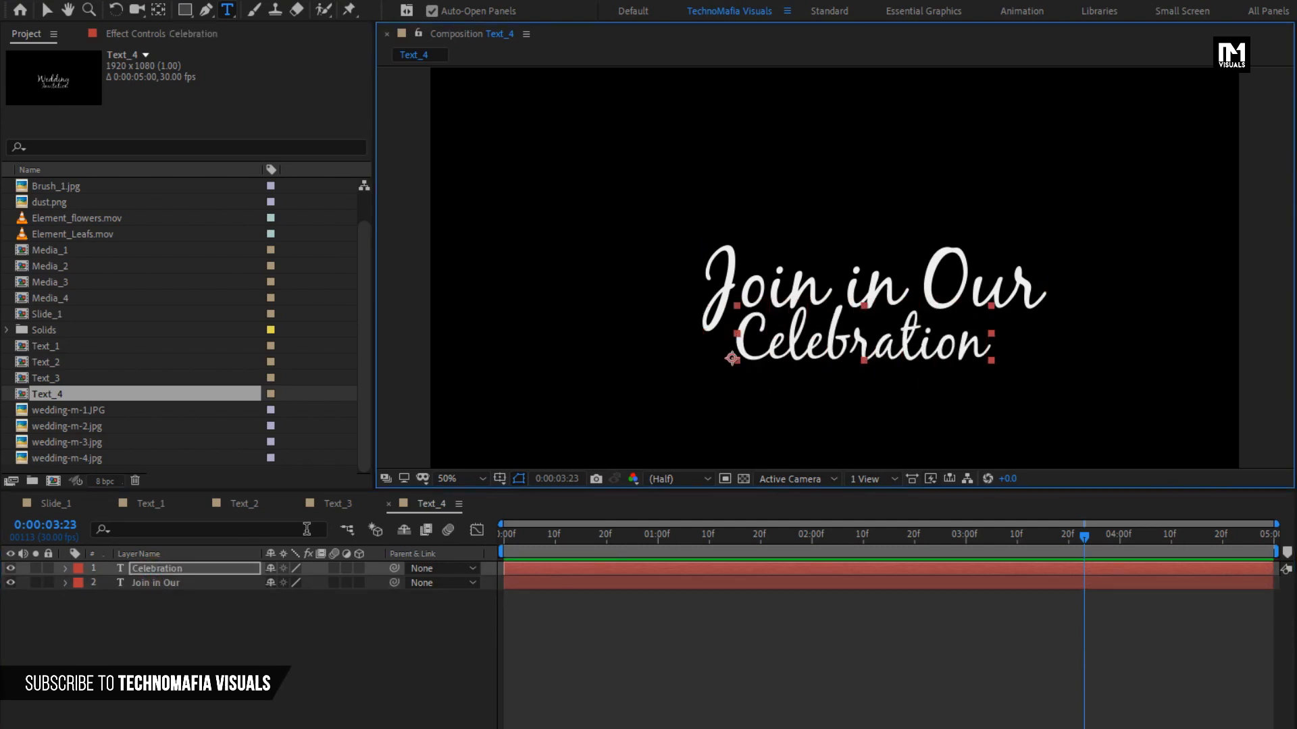
# Step: Close the four text compositions in the timeline and return to Slide_1
pyautogui.click(388, 504)
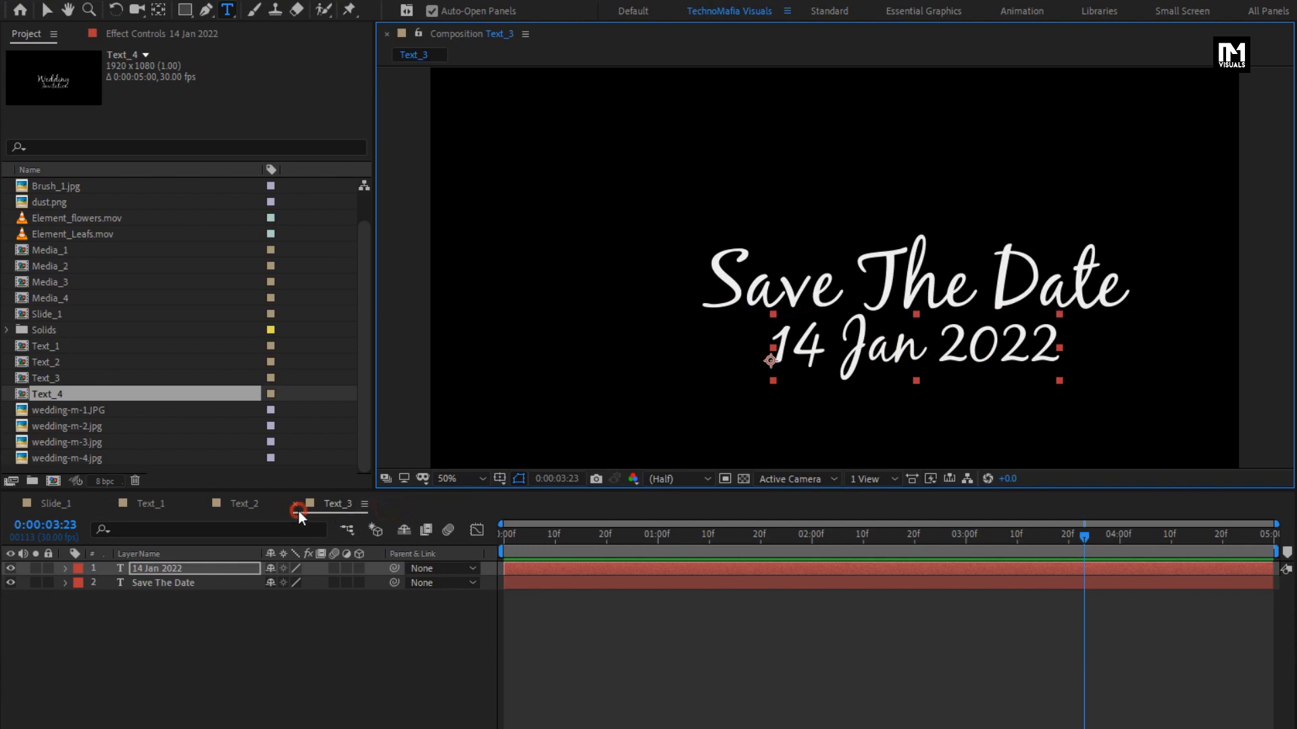
pyautogui.click(296, 504)
pyautogui.click(202, 504)
pyautogui.click(108, 504)
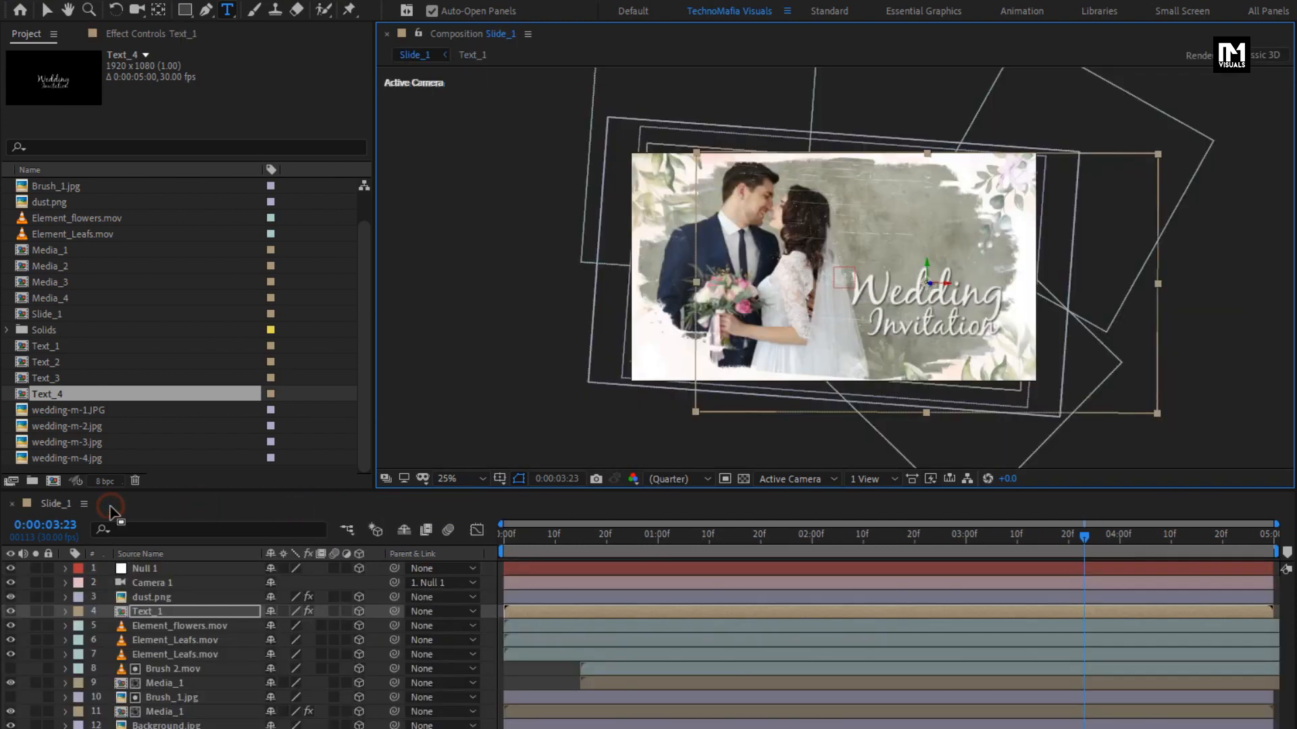
pyautogui.click(58, 509)
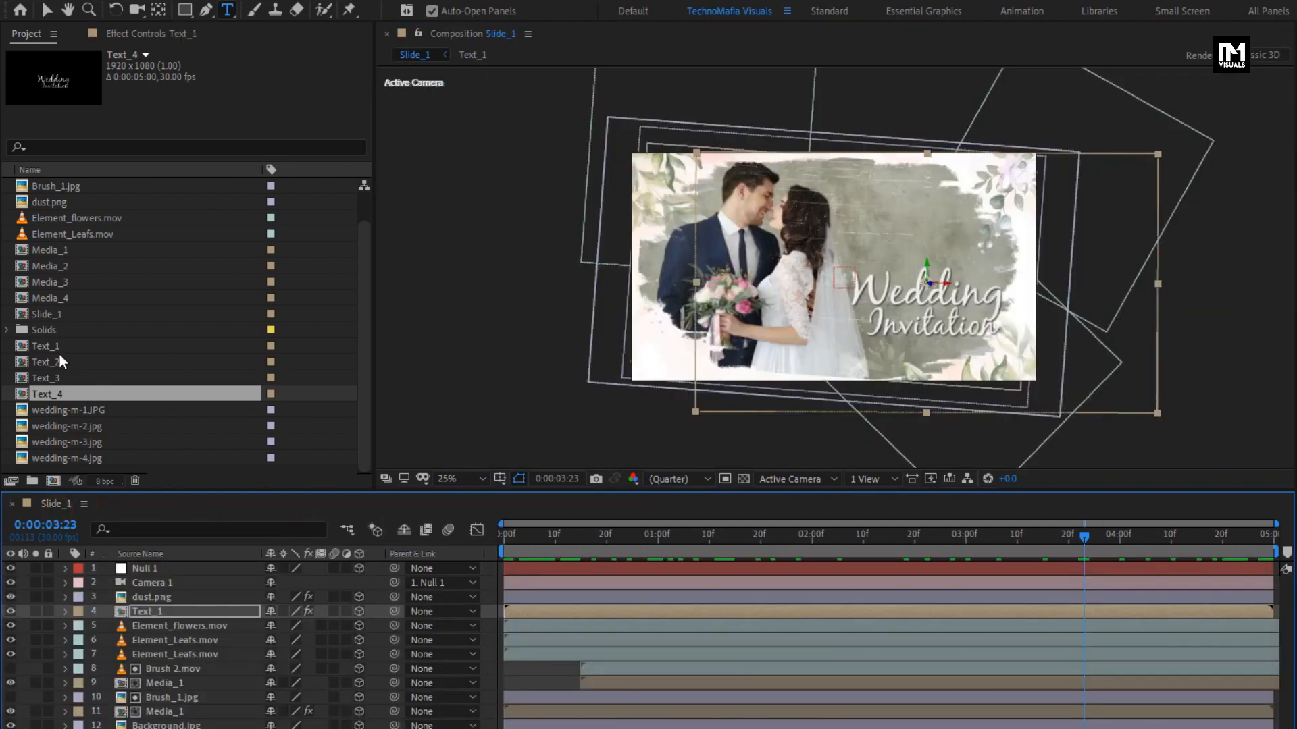
# Step: Duplicate the Slide_1 composition into Slide_2, Slide_3 and Slide_4
pyautogui.click(68, 315)
pyautogui.hotkey('ctrl', 'd')
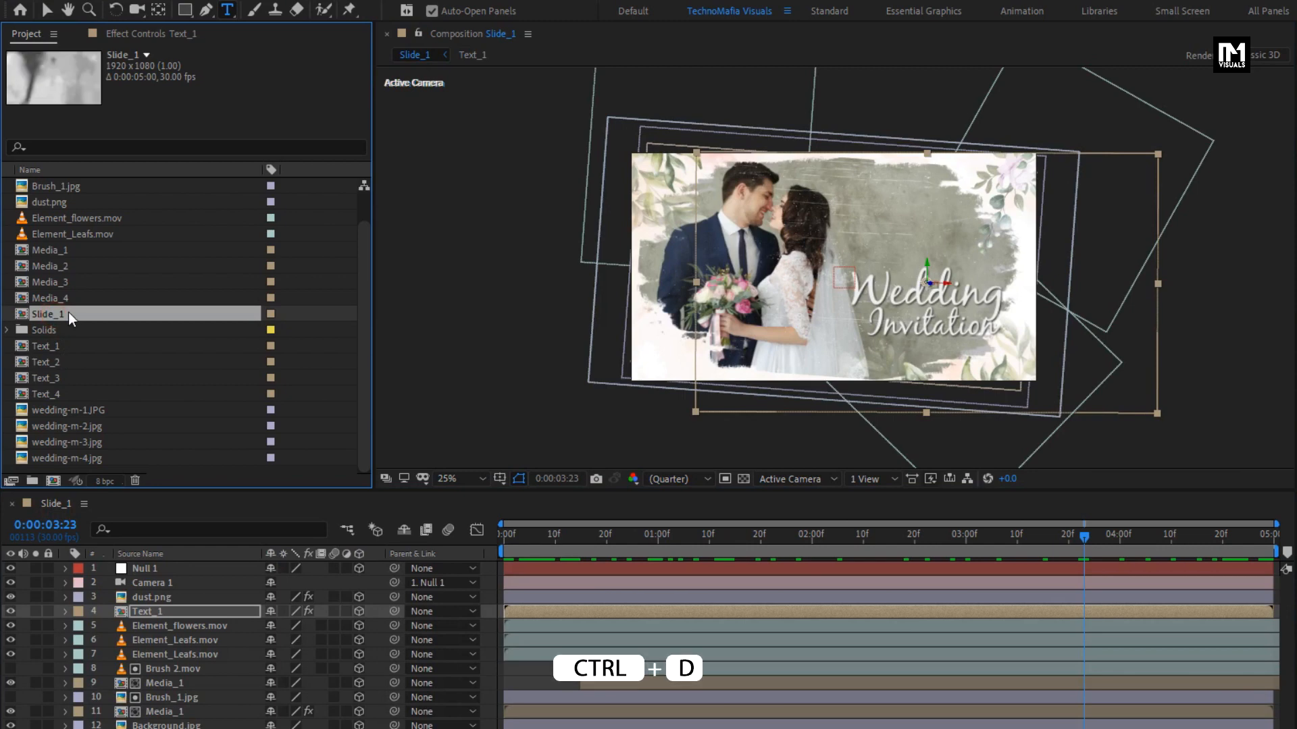
pyautogui.hotkey('ctrl', 'd')
pyautogui.hotkey('ctrl', 'd')
pyautogui.hotkey('ctrl', 'd')
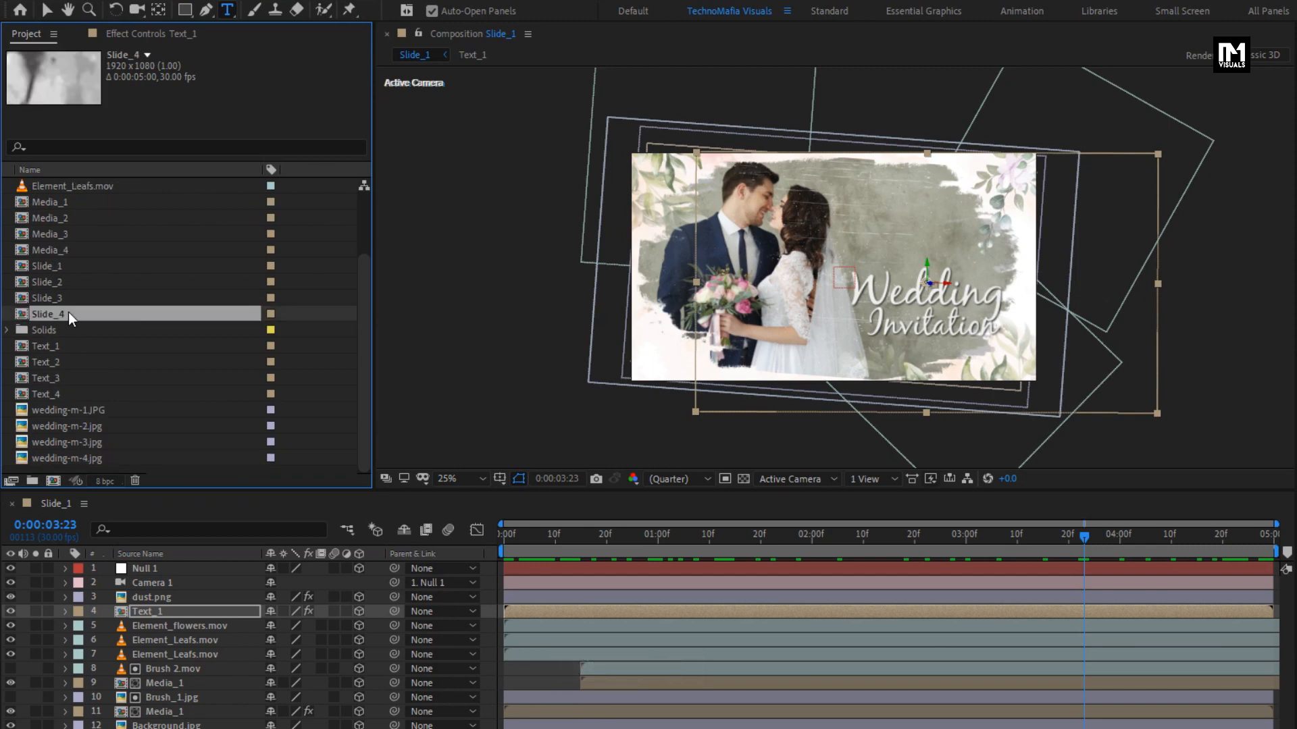
# Step: Open the Slide_2, Slide_3 and Slide_4 compositions in the timeline
pyautogui.doubleClick(60, 282)
pyautogui.doubleClick(59, 298)
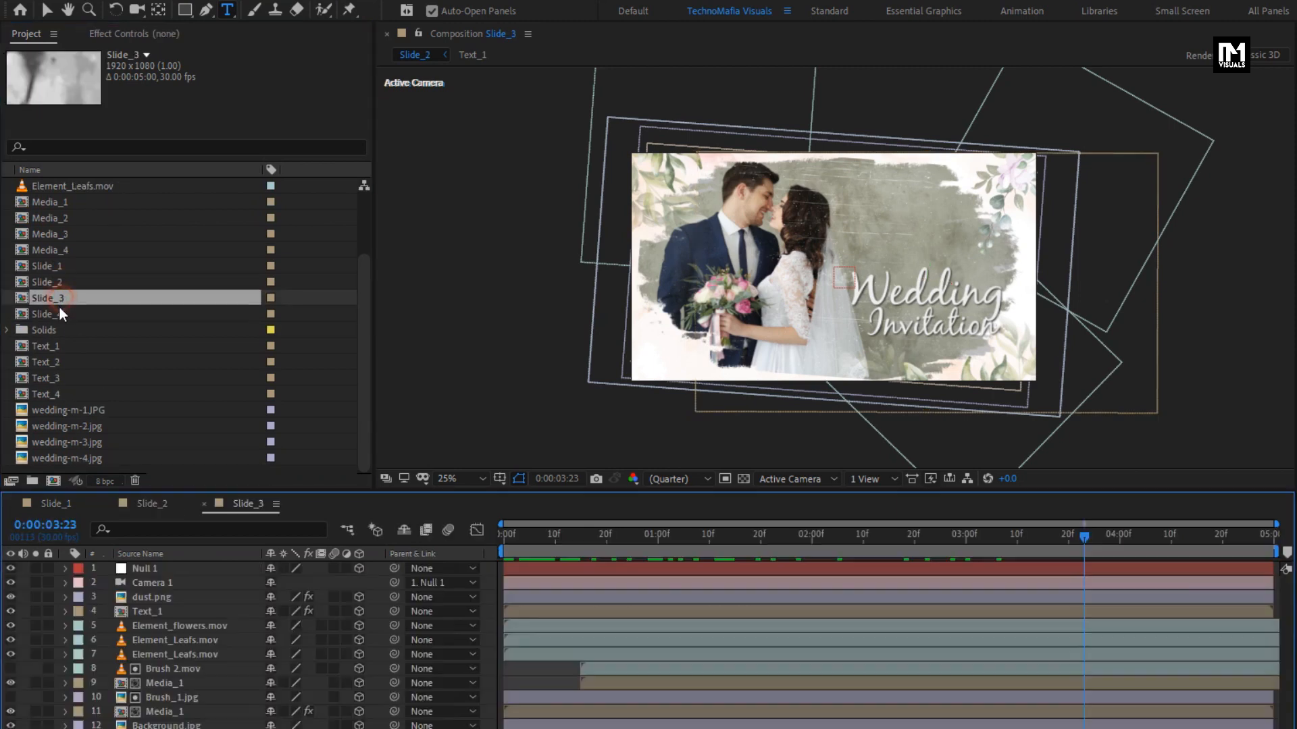
pyautogui.doubleClick(56, 314)
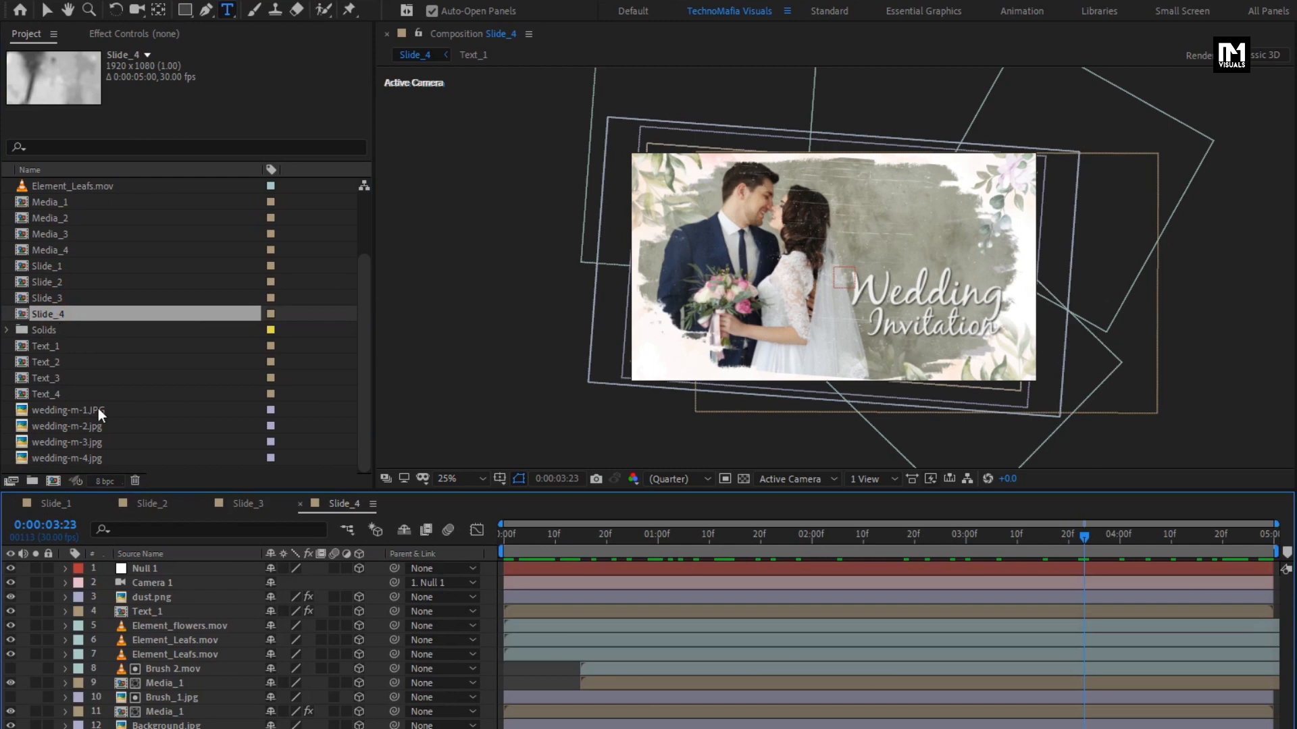
# Step: Replace the source of both Media_1 layers in Slide_2 with the Media_2 composition
pyautogui.click(142, 509)
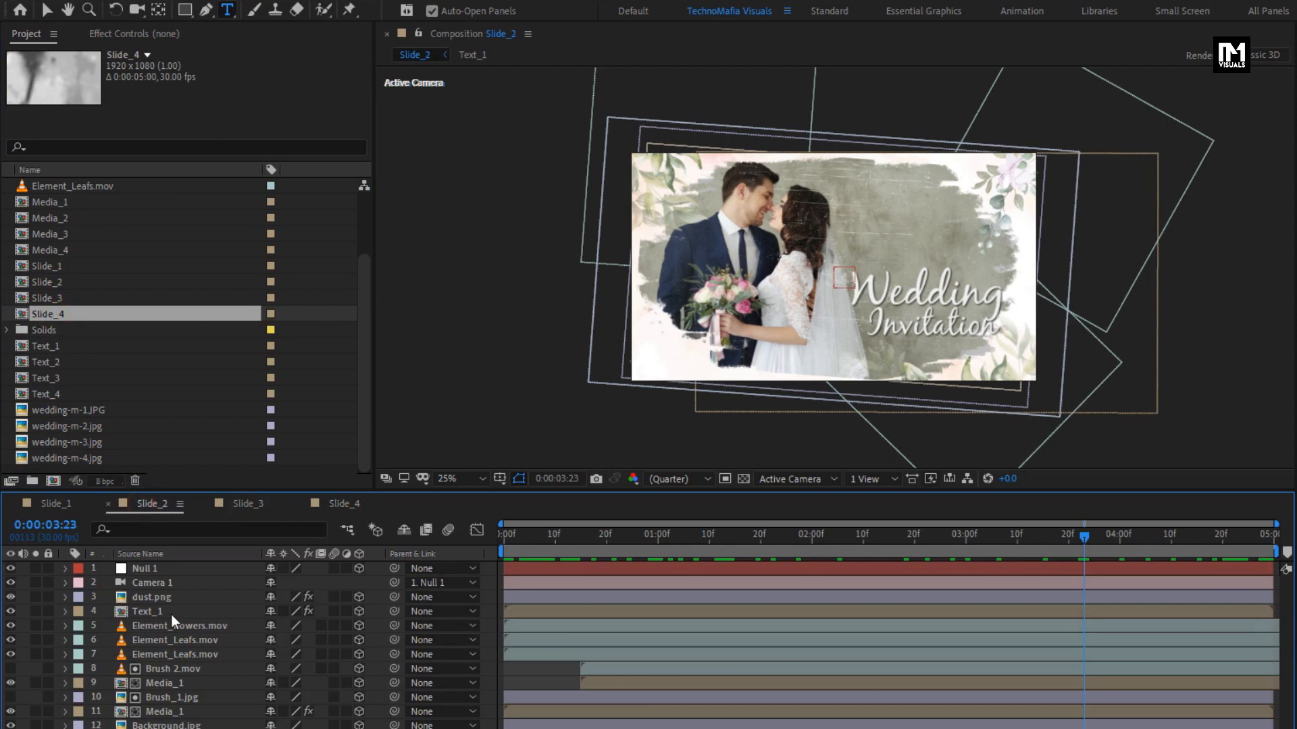
pyautogui.click(177, 712)
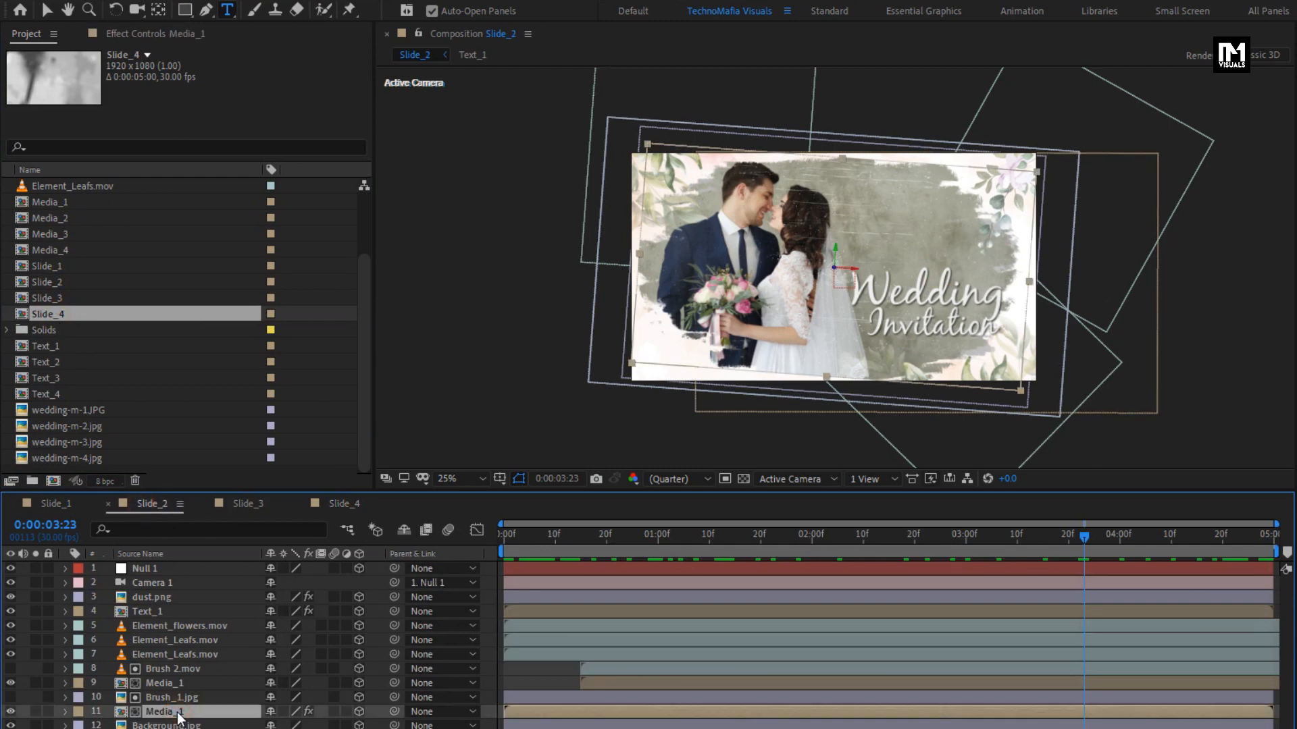
pyautogui.keyDown('ctrl'); pyautogui.click(177, 683); pyautogui.keyUp('ctrl')
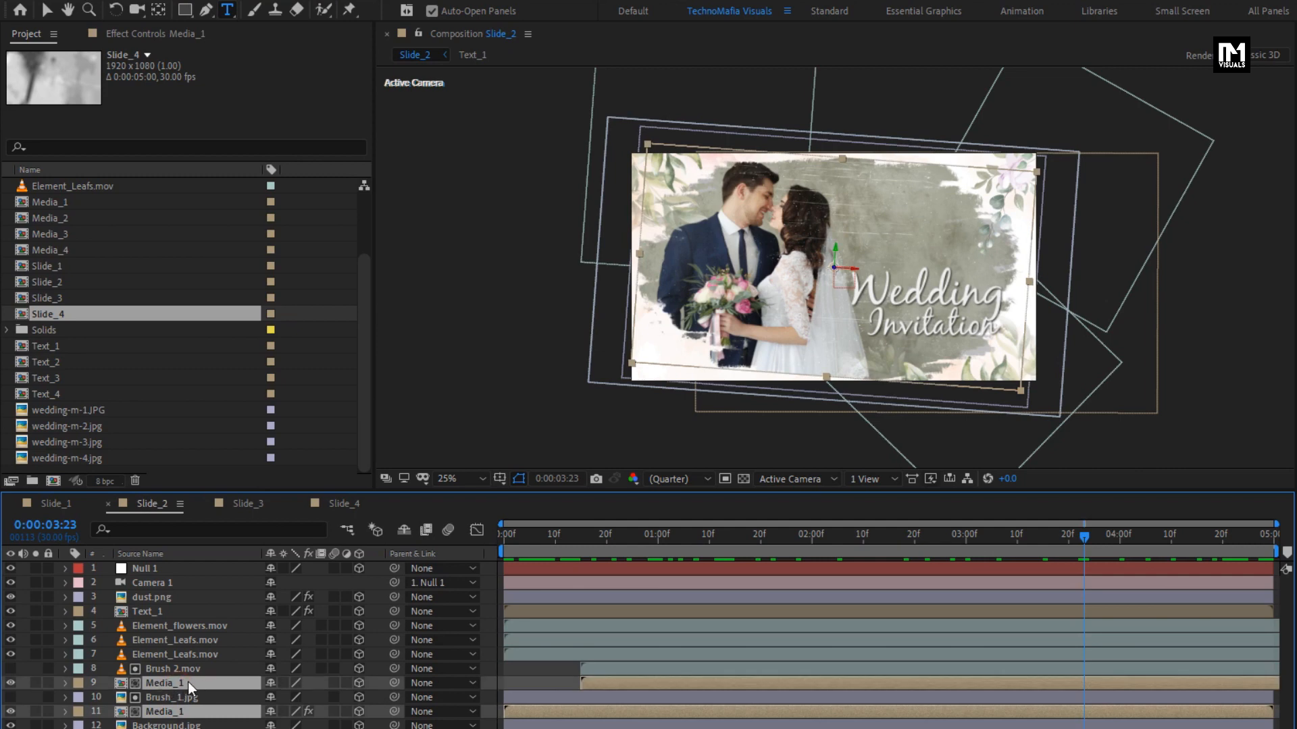
pyautogui.click(65, 218)
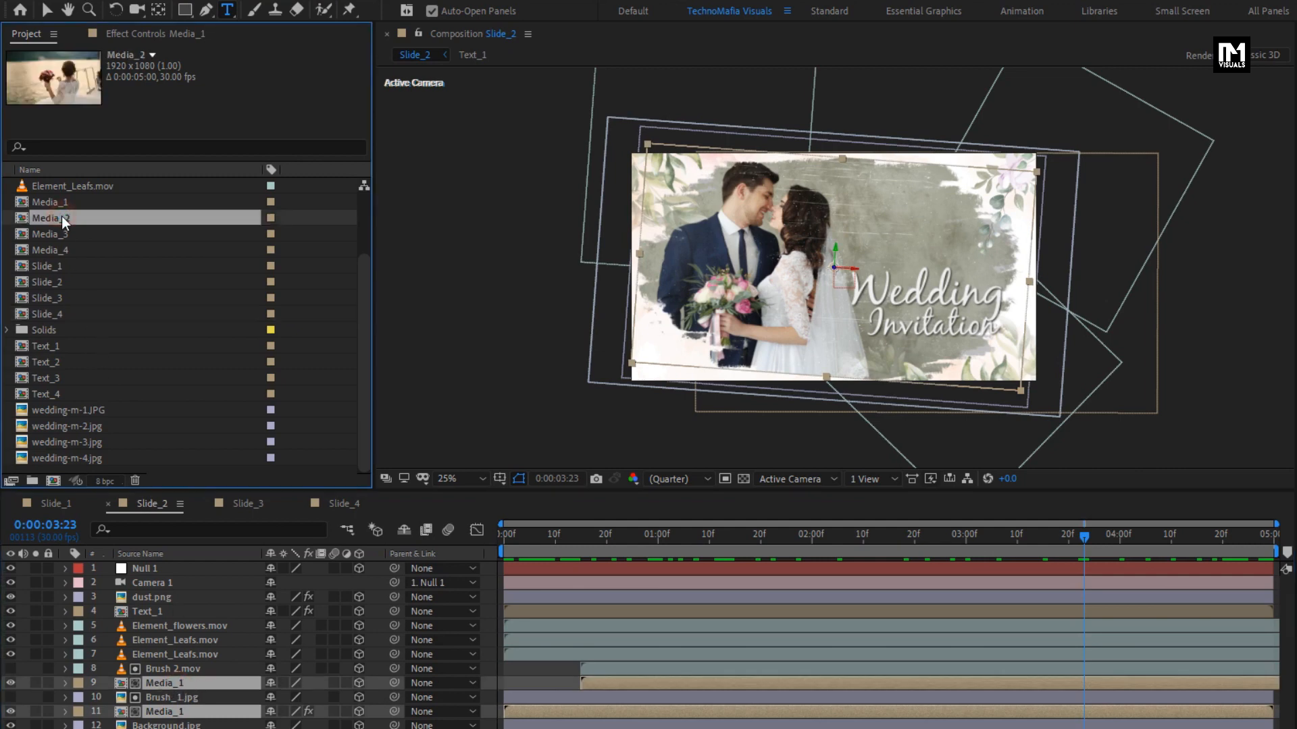
pyautogui.press('alt')
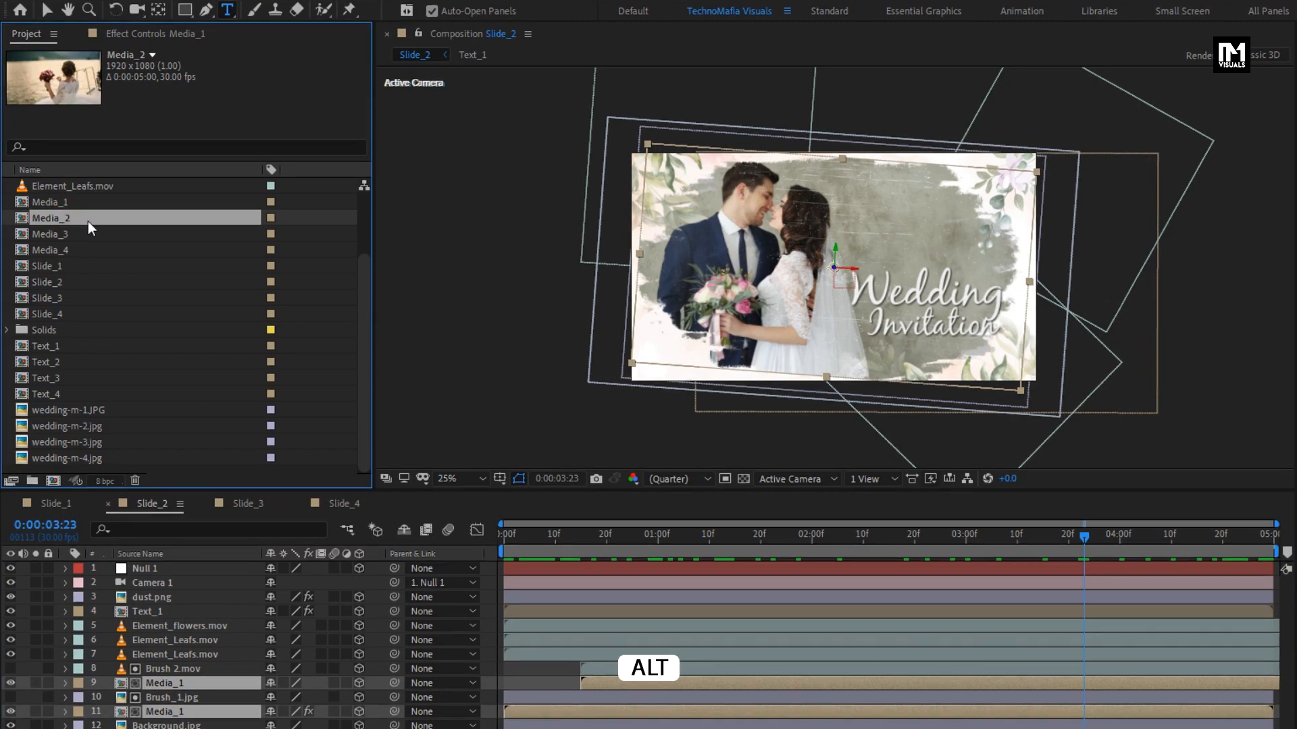
pyautogui.moveTo(80, 216); pyautogui.dragTo(210, 682)
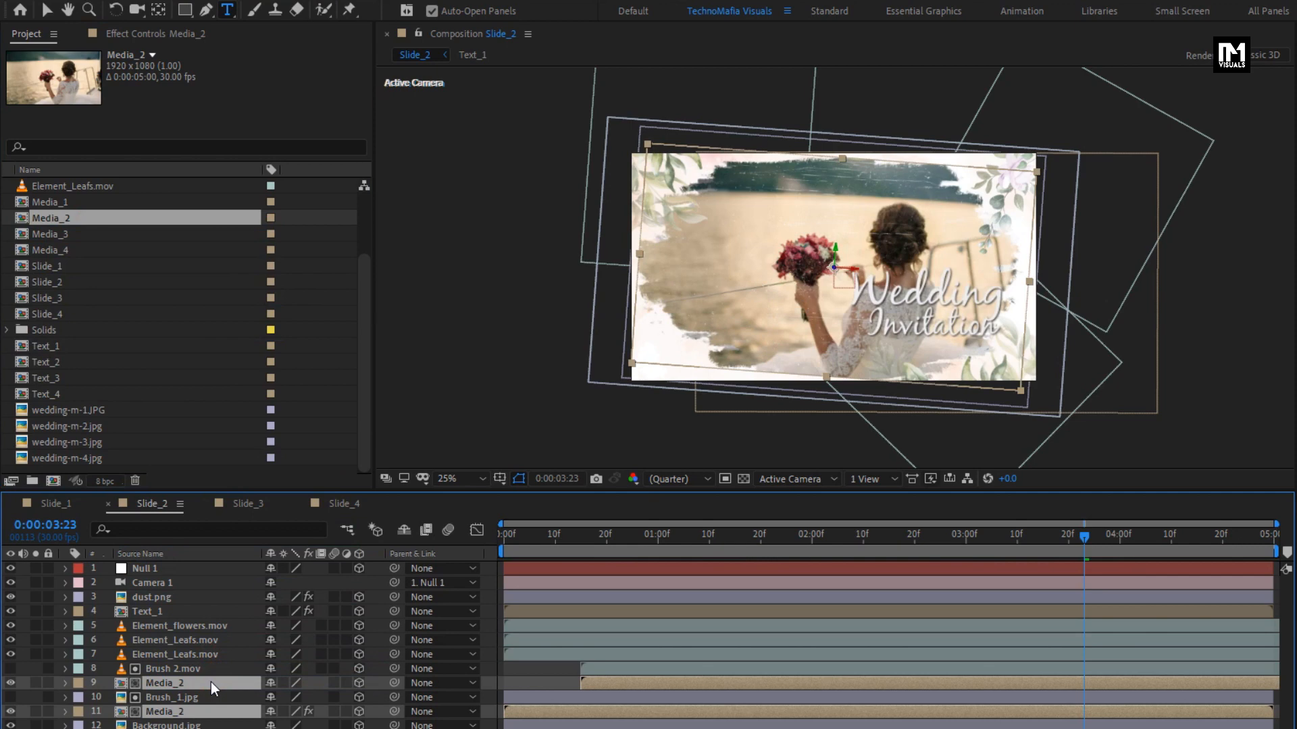
# Step: Replace the source of the Text_1 layer in Slide_2 with the Text_2 composition
pyautogui.click(148, 614)
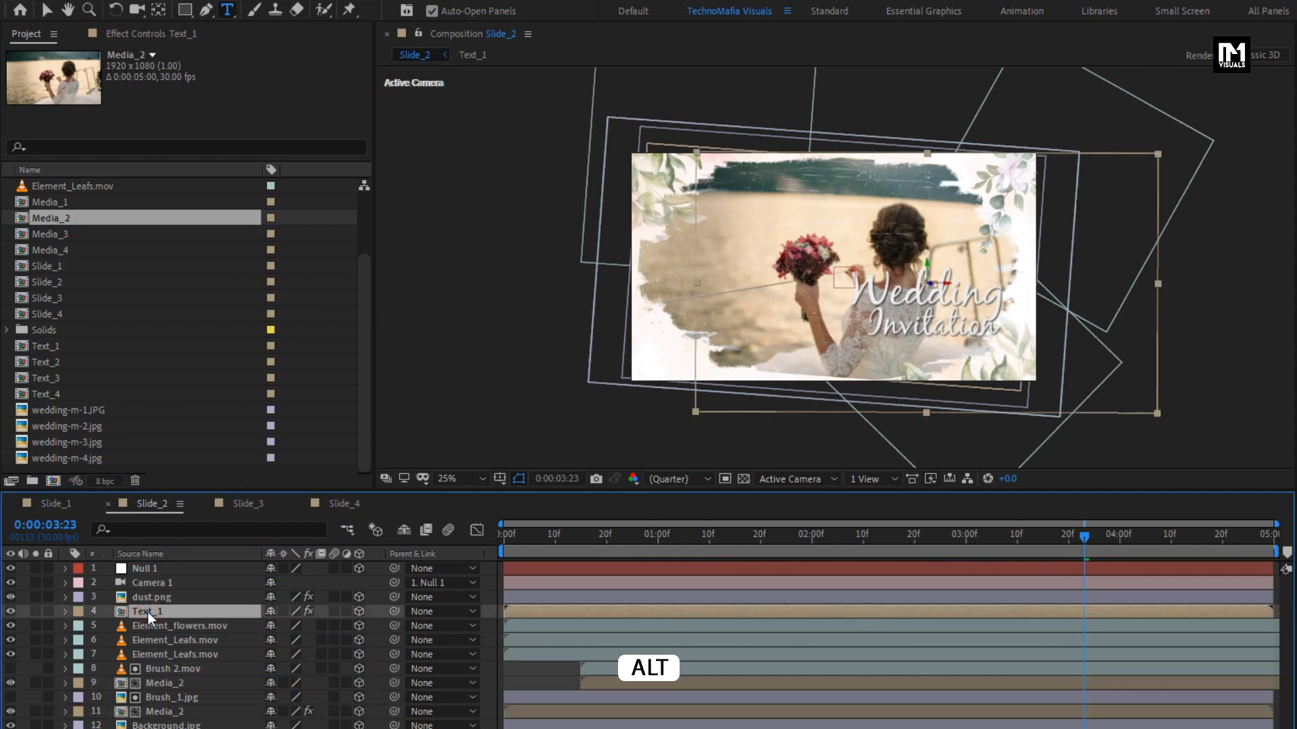
pyautogui.click(43, 363)
pyautogui.moveTo(43, 364); pyautogui.dragTo(168, 611)
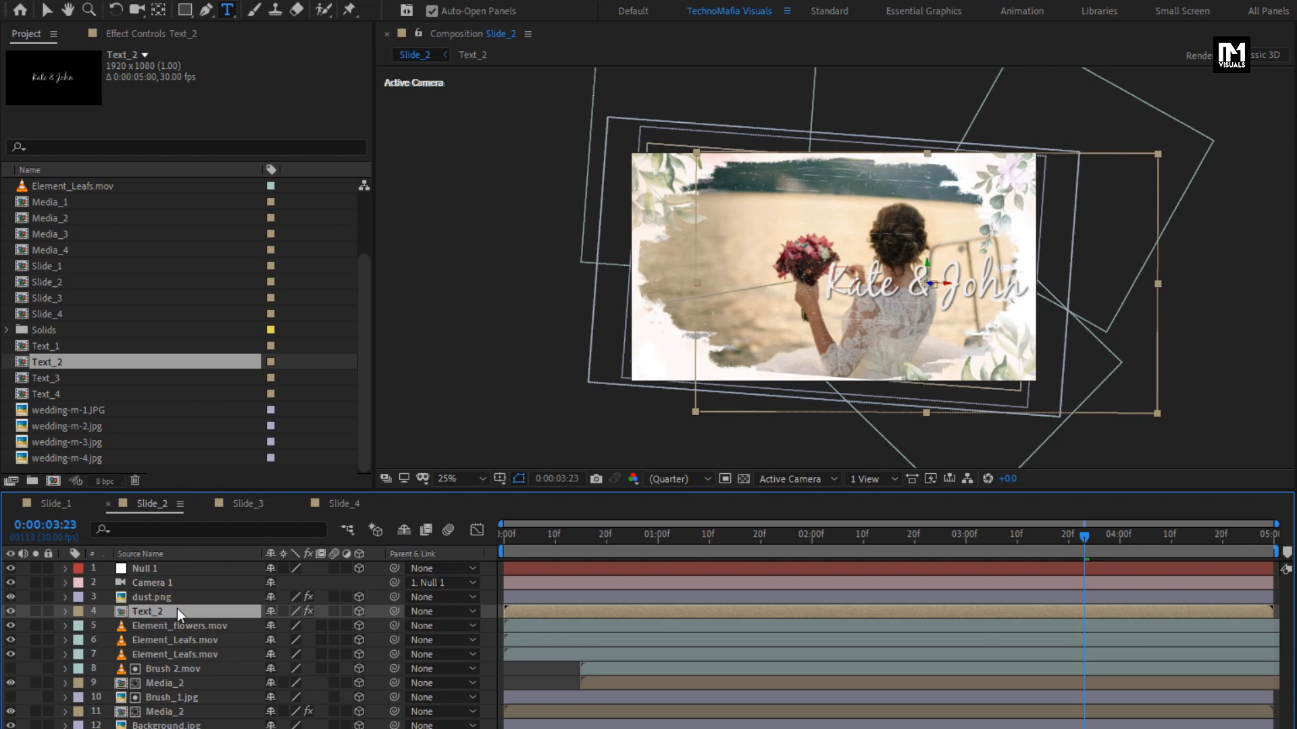
# Step: Replace the source of both Media_1 layers in Slide_3 with the Media_3 composition
pyautogui.click(244, 505)
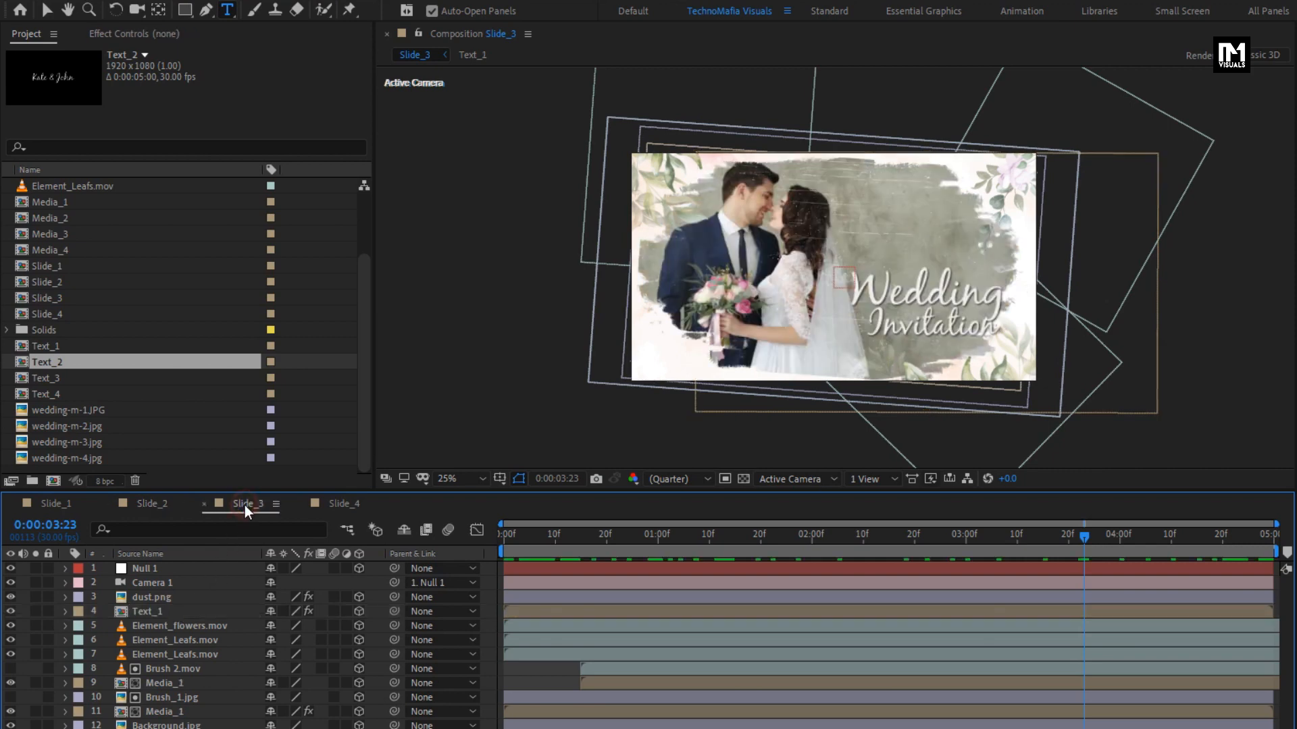
pyautogui.click(165, 712)
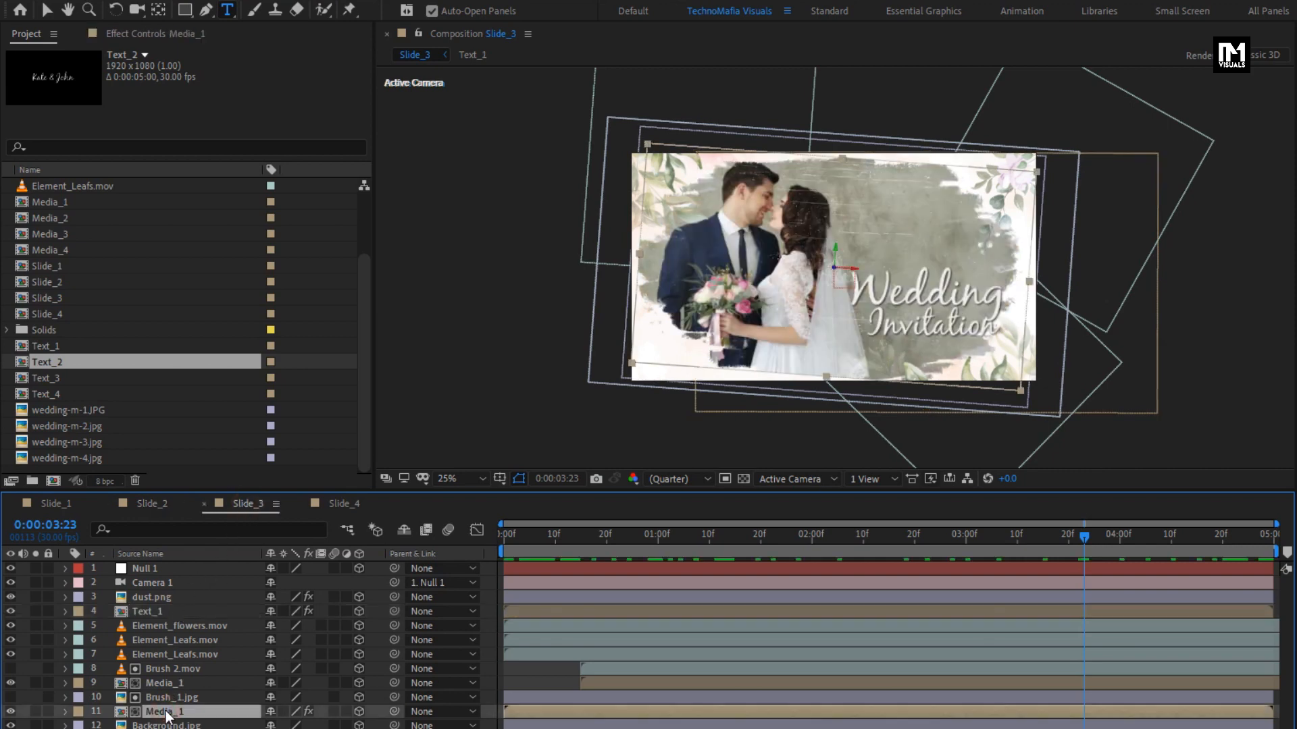
pyautogui.click(164, 684)
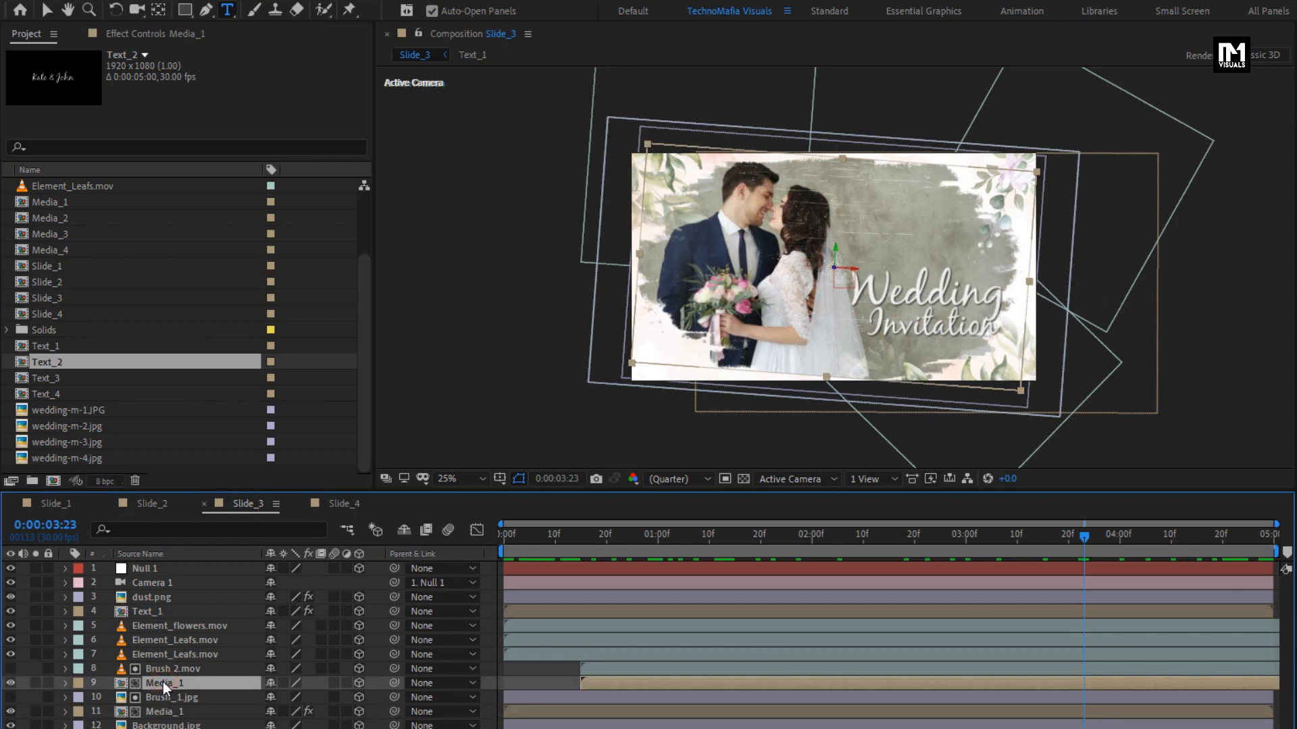
pyautogui.keyDown('ctrl'); pyautogui.click(165, 712); pyautogui.keyUp('ctrl')
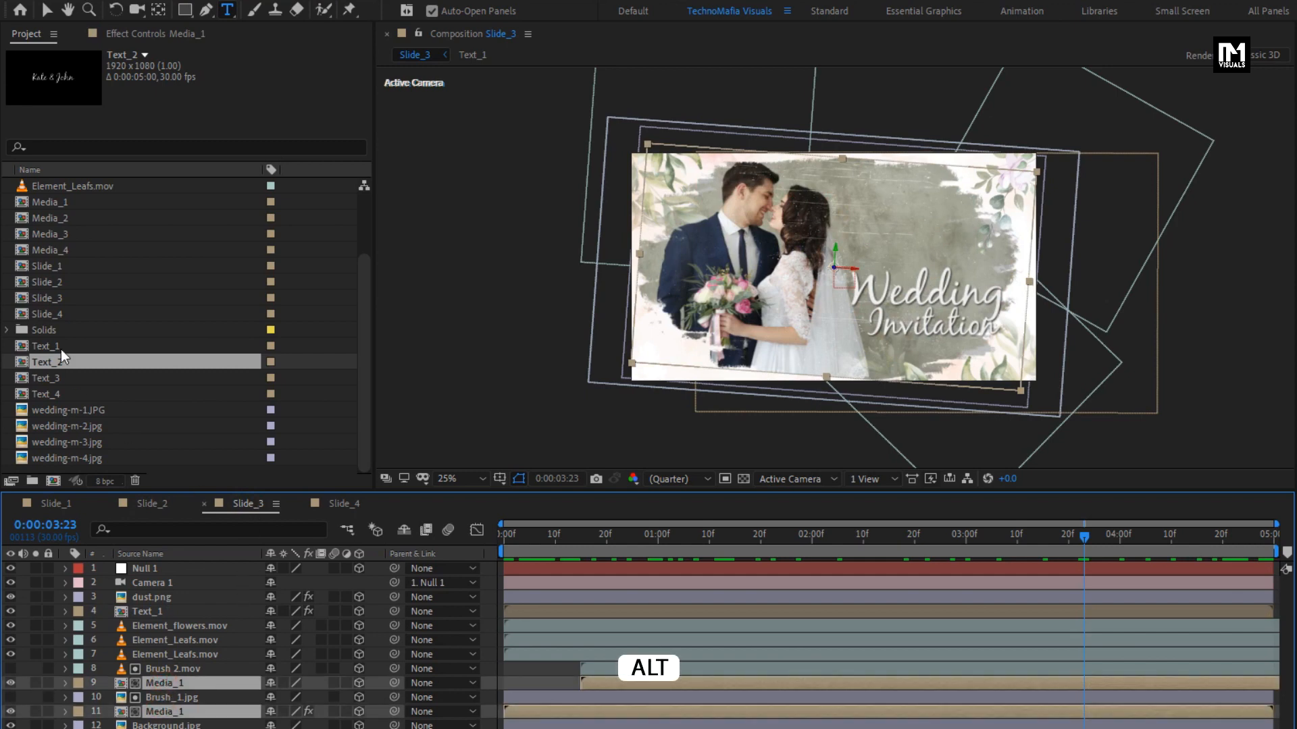
pyautogui.keyDown('alt'); pyautogui.click(47, 235); pyautogui.keyUp('alt')
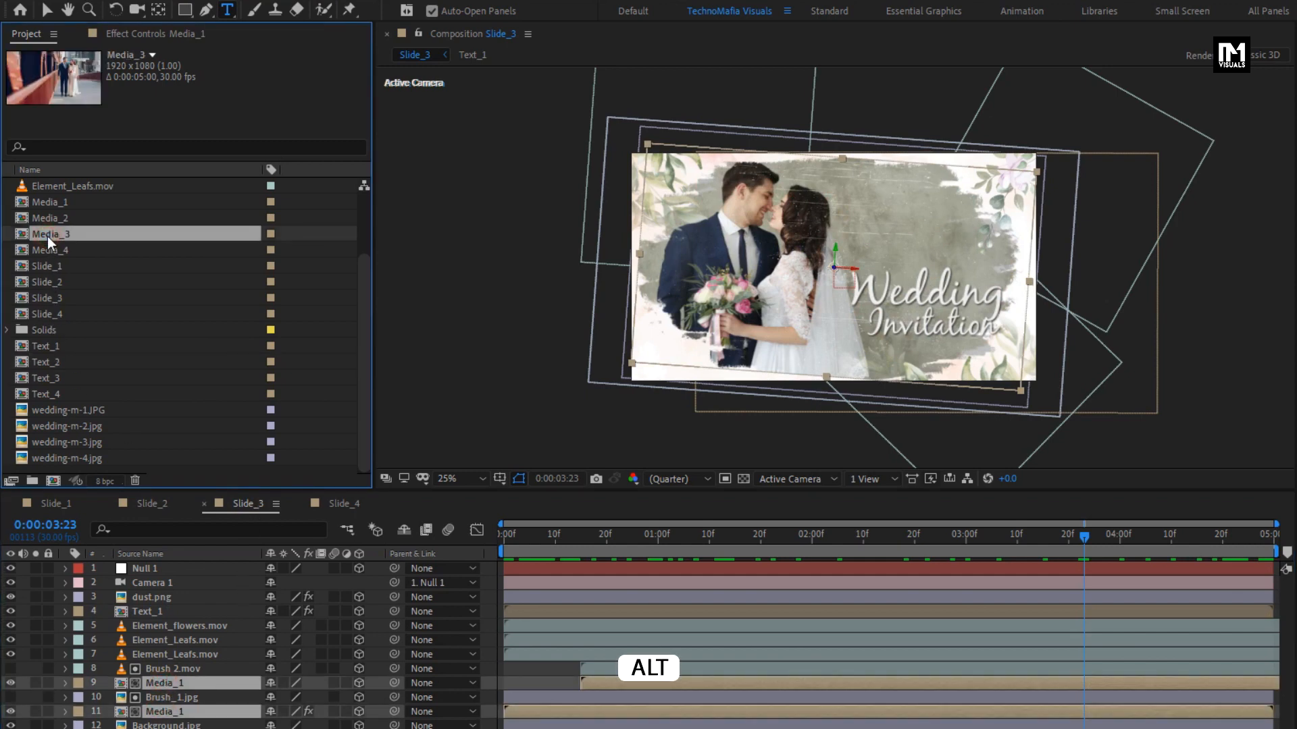
pyautogui.moveTo(48, 236); pyautogui.dragTo(177, 684)
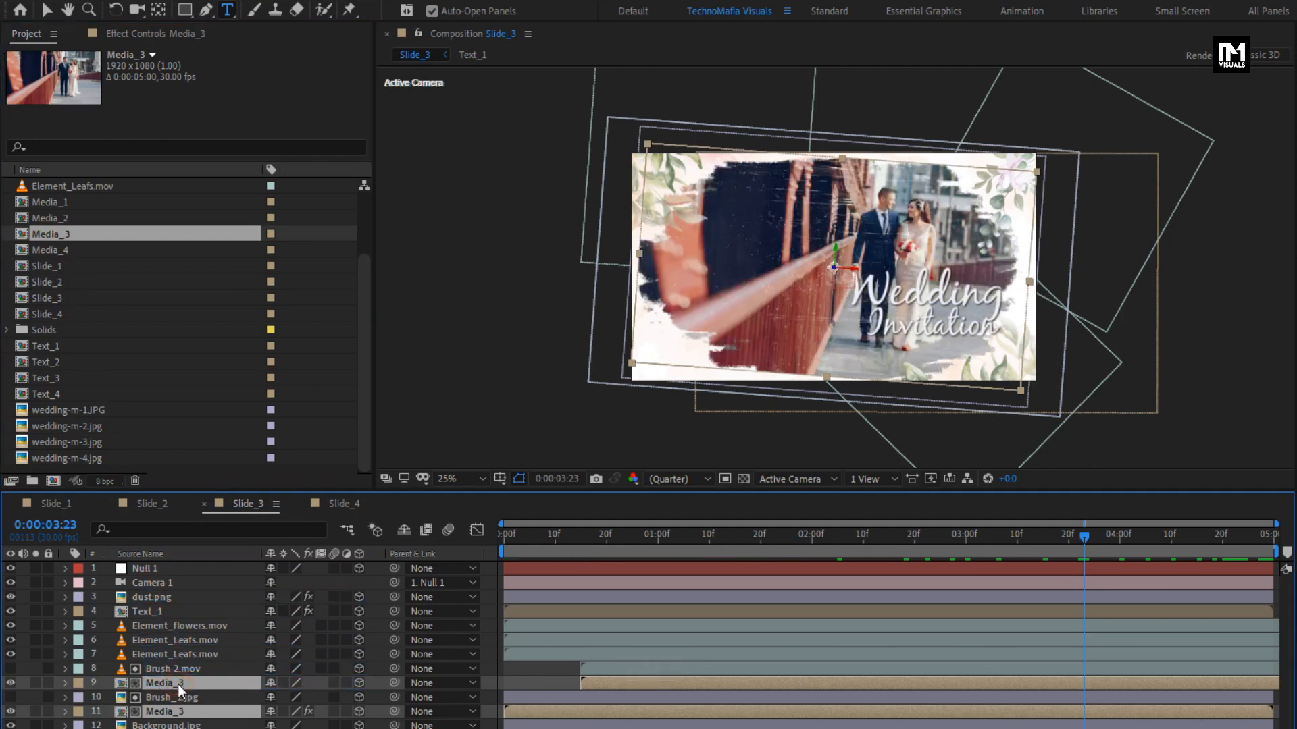
# Step: Replace the source of the Text_1 layer in Slide_3 with the Text_3 composition
pyautogui.keyDown('alt'); pyautogui.click(149, 613); pyautogui.keyUp('alt')
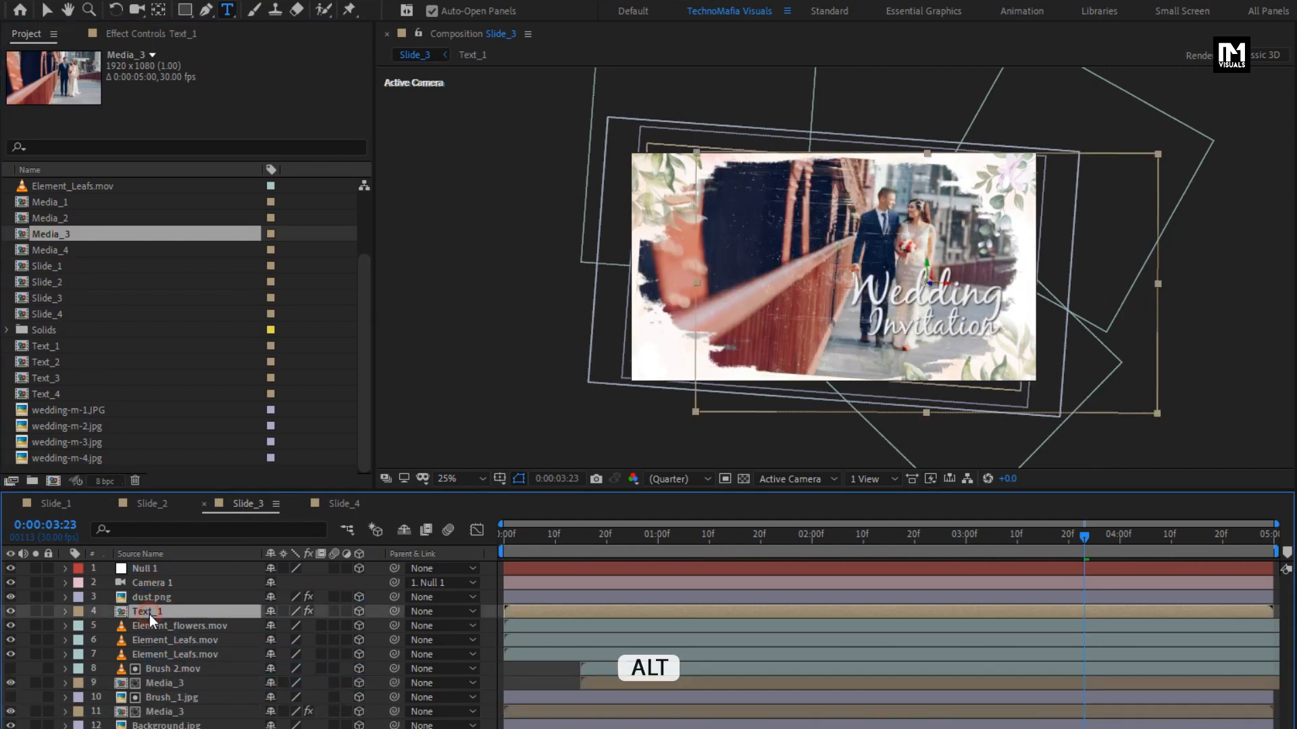
pyautogui.click(56, 378)
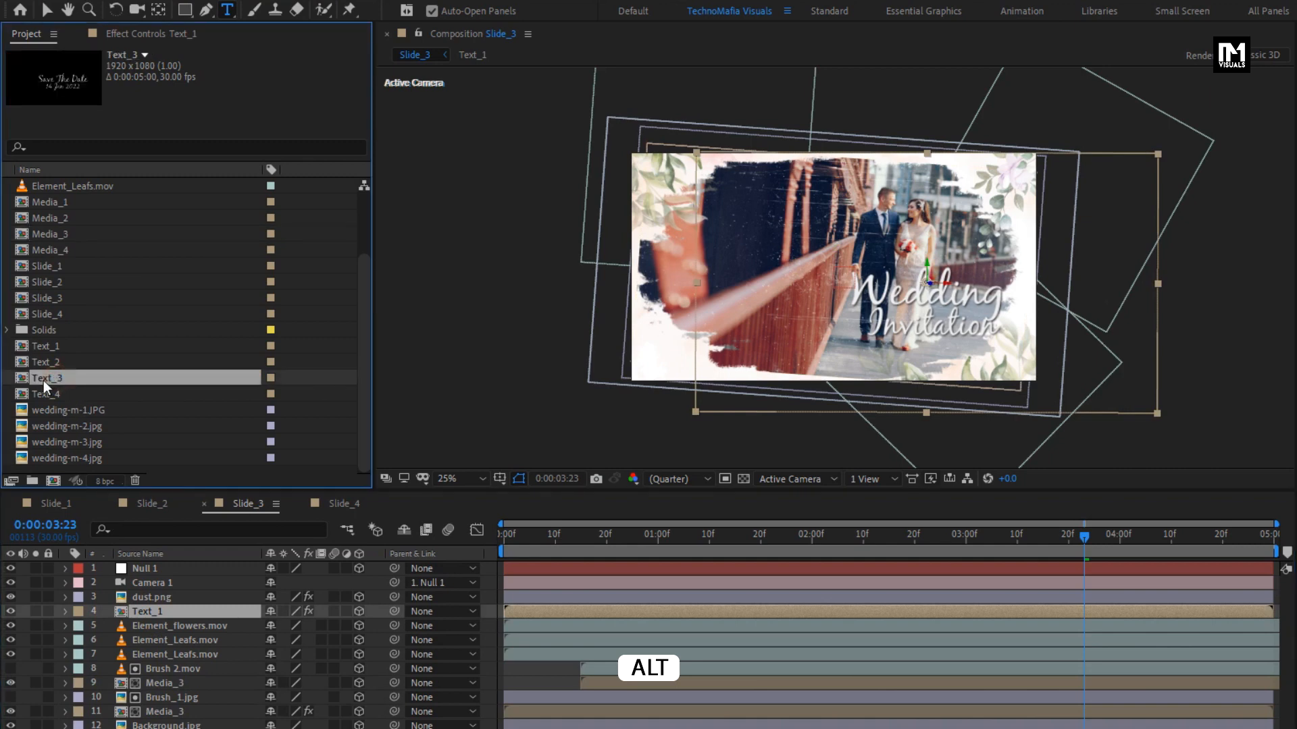
pyautogui.moveTo(43, 379); pyautogui.dragTo(166, 610)
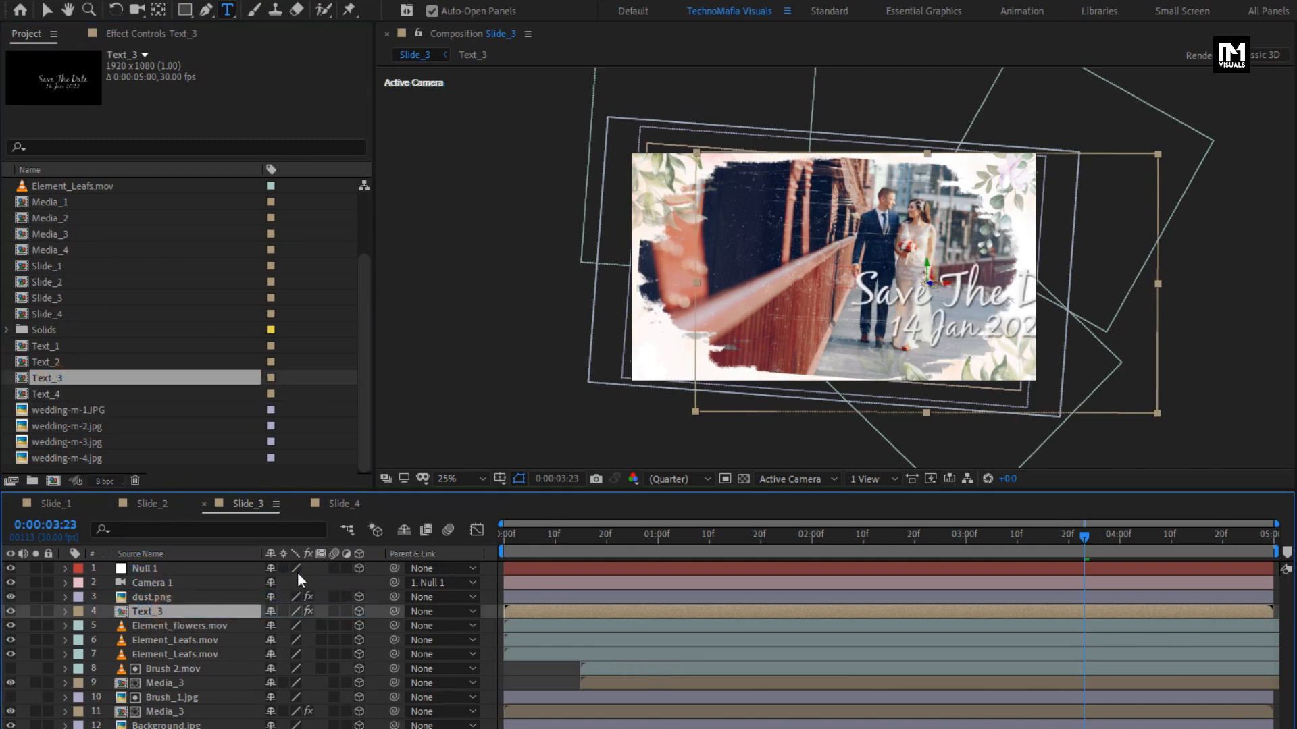
# Step: In Slide_4, replace the source of both Media_1 layers with Media_4 and of the Text_1 layer with Text_4
pyautogui.click(345, 503)
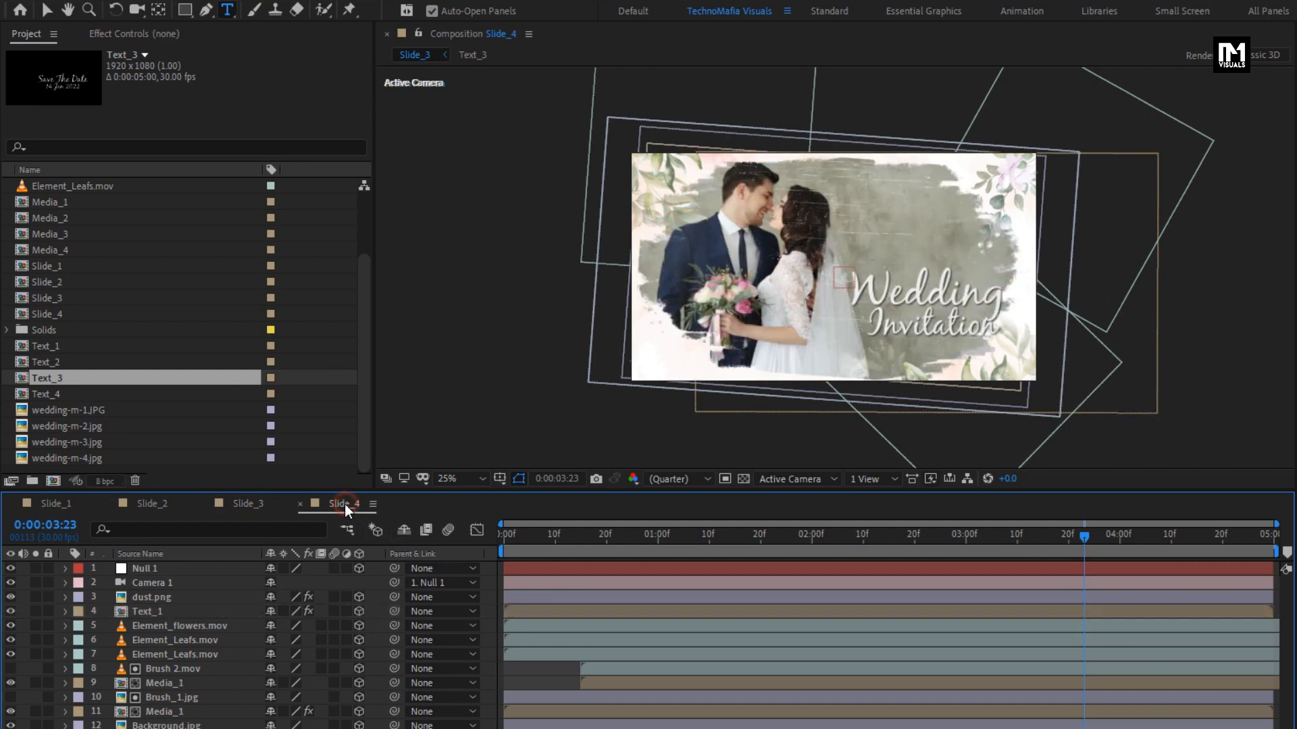
pyautogui.click(162, 711)
pyautogui.keyDown('alt'); pyautogui.click(167, 684); pyautogui.keyUp('alt')
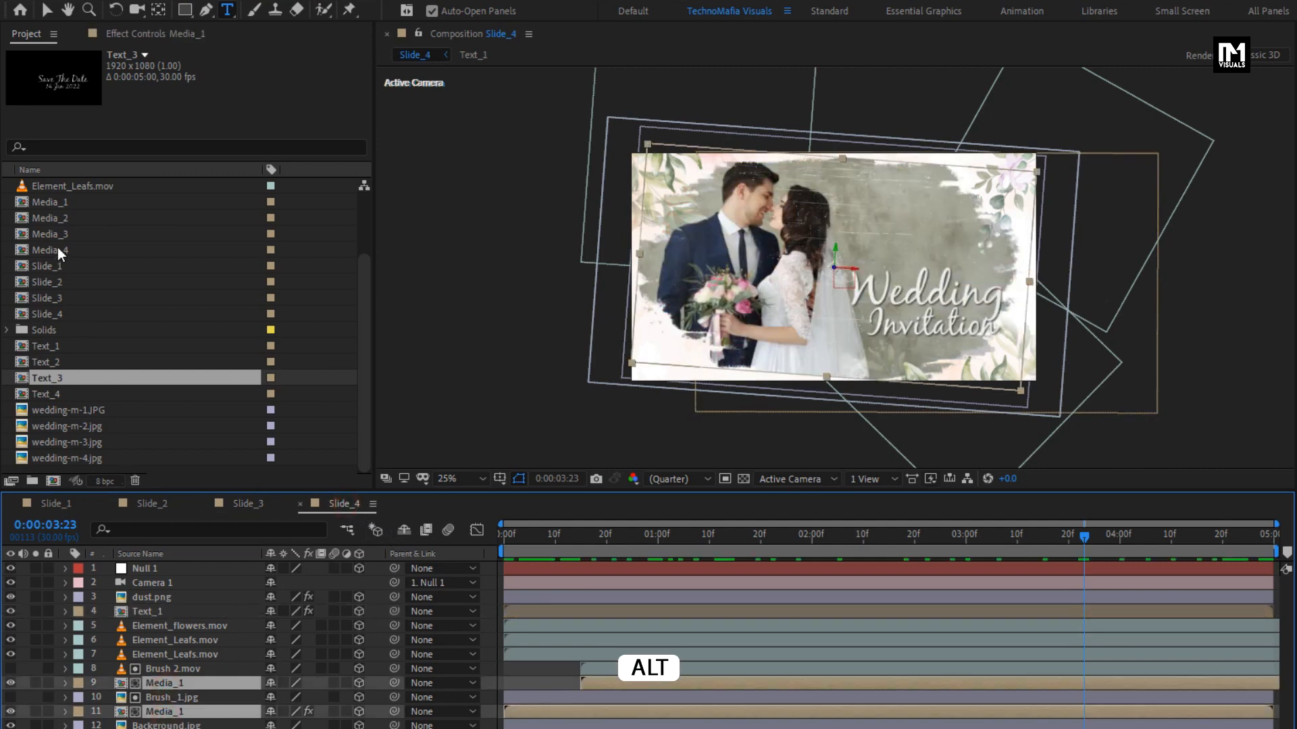
pyautogui.moveTo(58, 250); pyautogui.dragTo(177, 679)
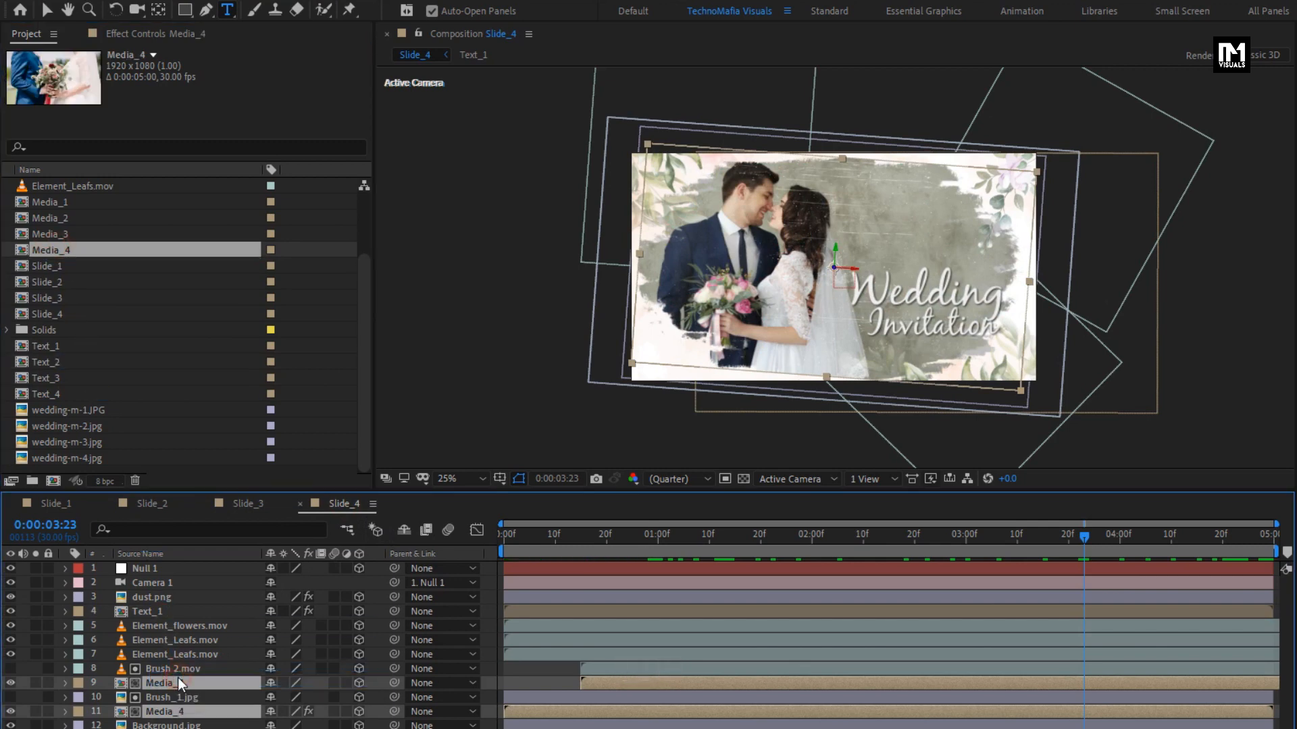
pyautogui.click(156, 612)
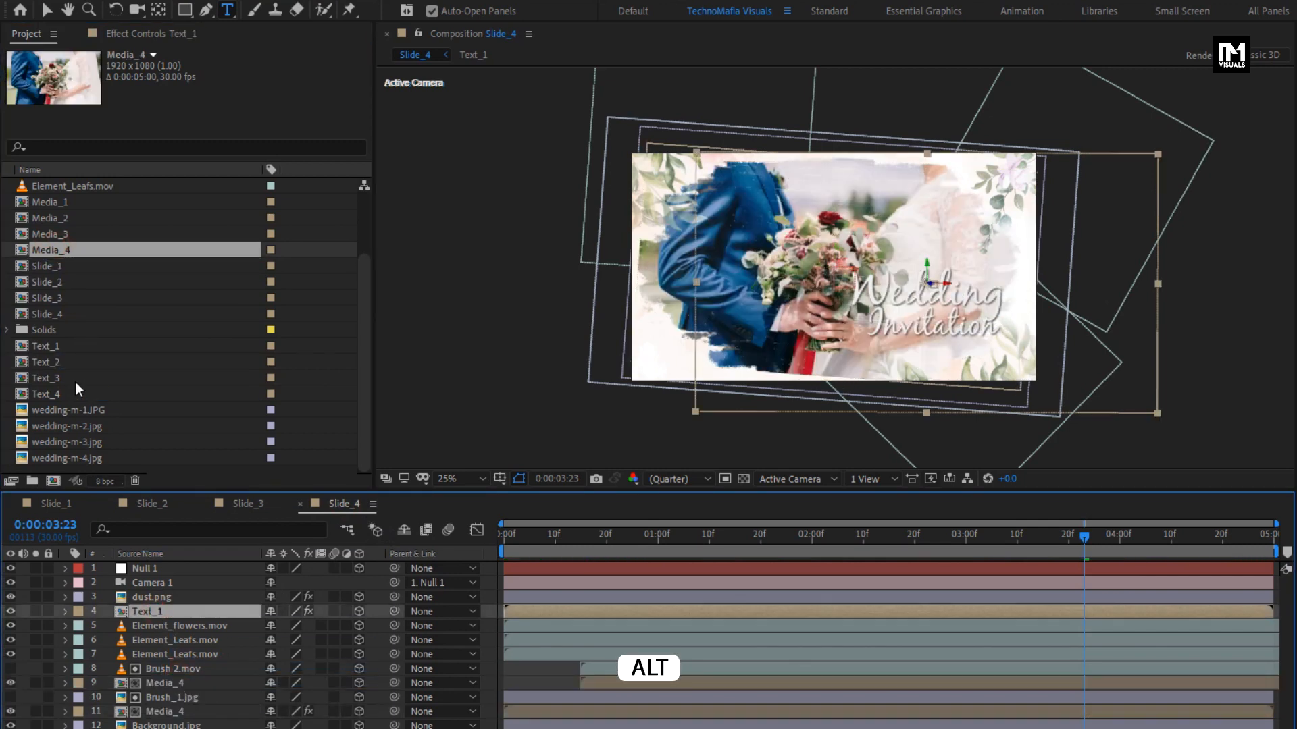
pyautogui.moveTo(53, 395); pyautogui.dragTo(172, 611)
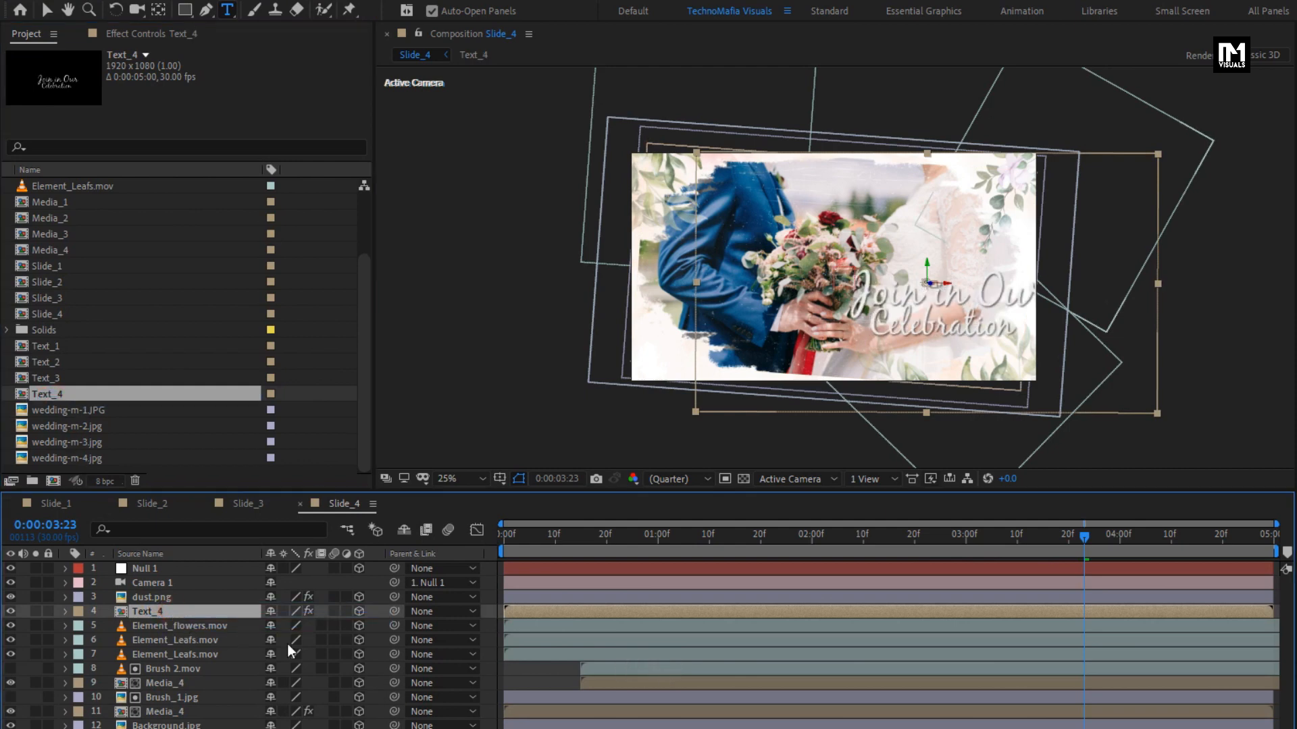
# Step: Move the Text_4 layer in Slide_4 to about 1299.5, 666.0 at its final Position keyframe, 0:00:04:29
pyautogui.click(1168, 540)
pyautogui.moveTo(1181, 545)
pyautogui.mouseDown()
pyautogui.moveTo(1206, 546)
pyautogui.moveTo(593, 540)
pyautogui.moveTo(1167, 540)
pyautogui.mouseUp()
pyautogui.press('v')
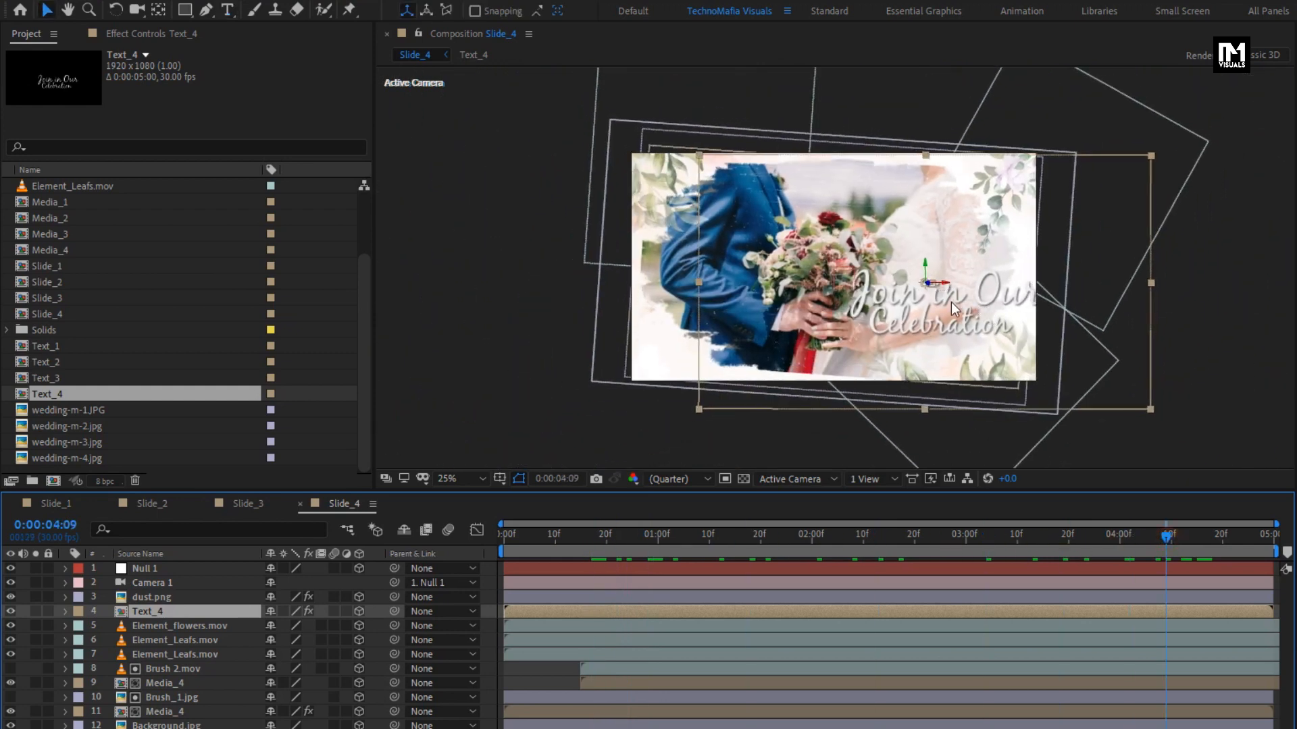
pyautogui.press('p')
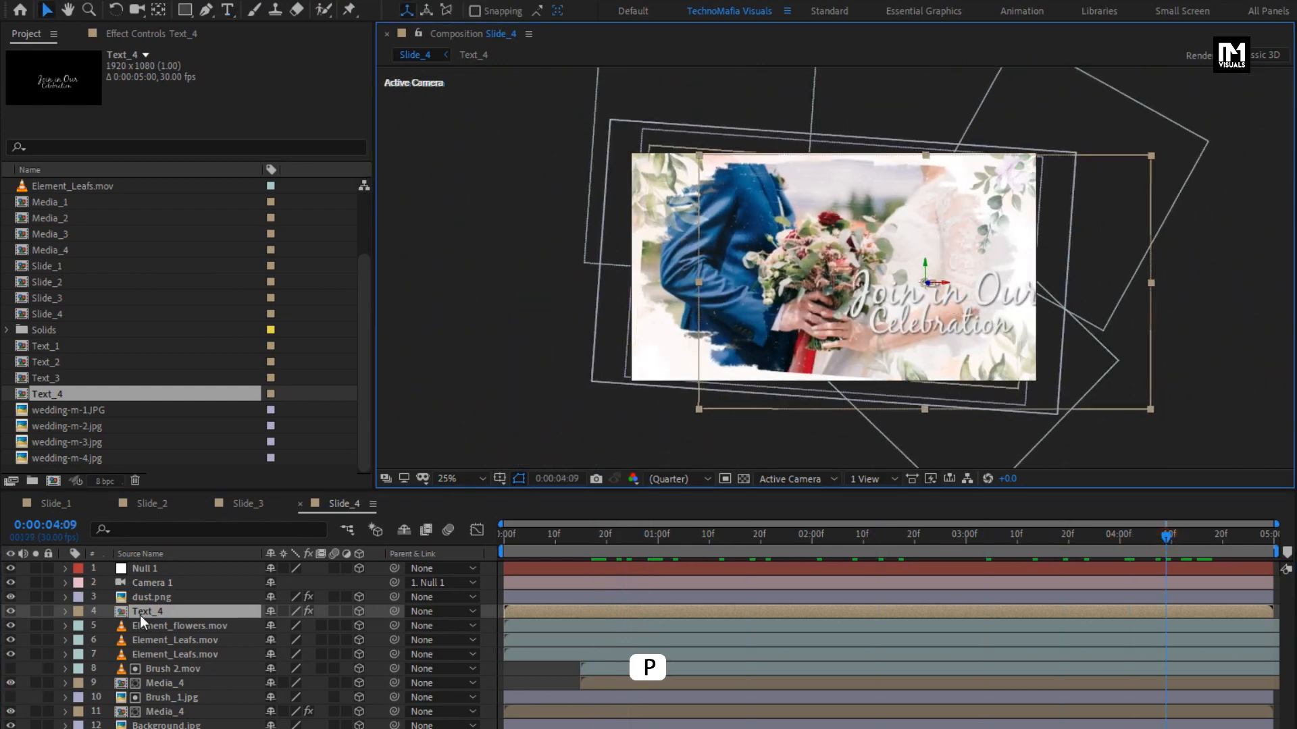
pyautogui.press('p')
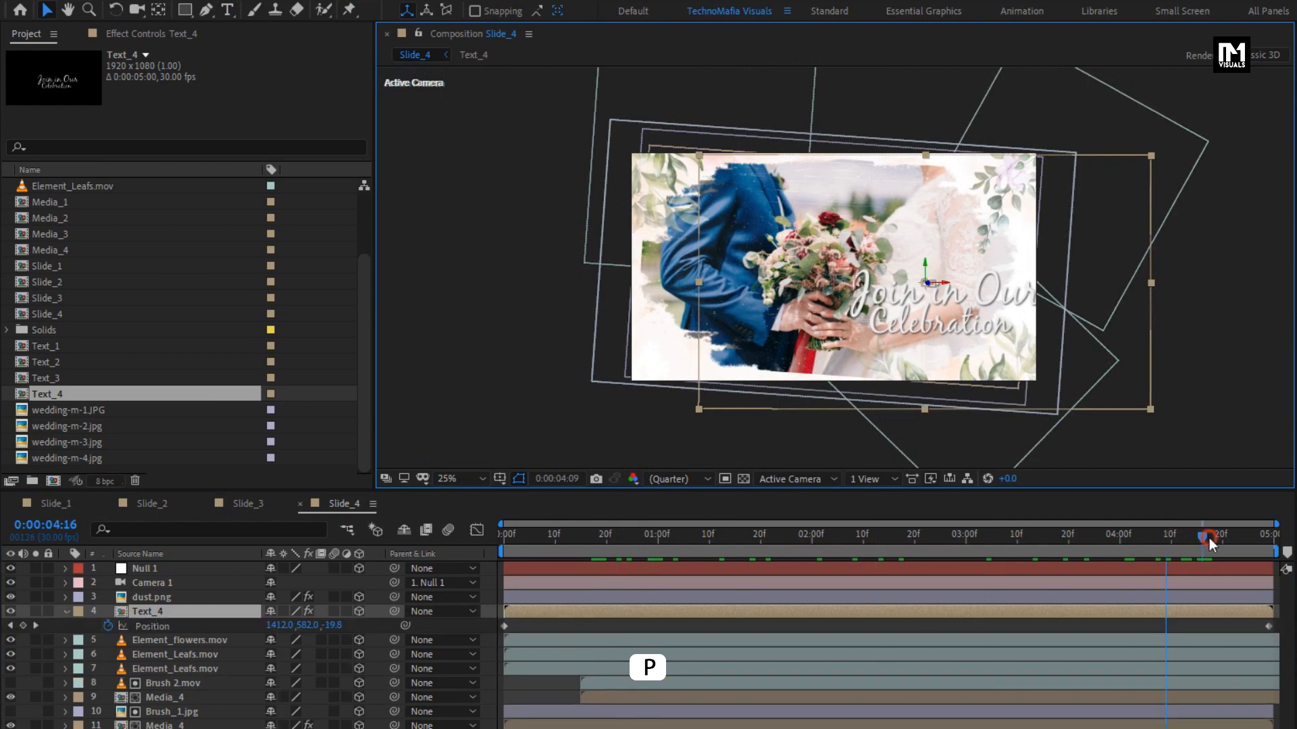
pyautogui.moveTo(1209, 538); pyautogui.dragTo(1268, 538)
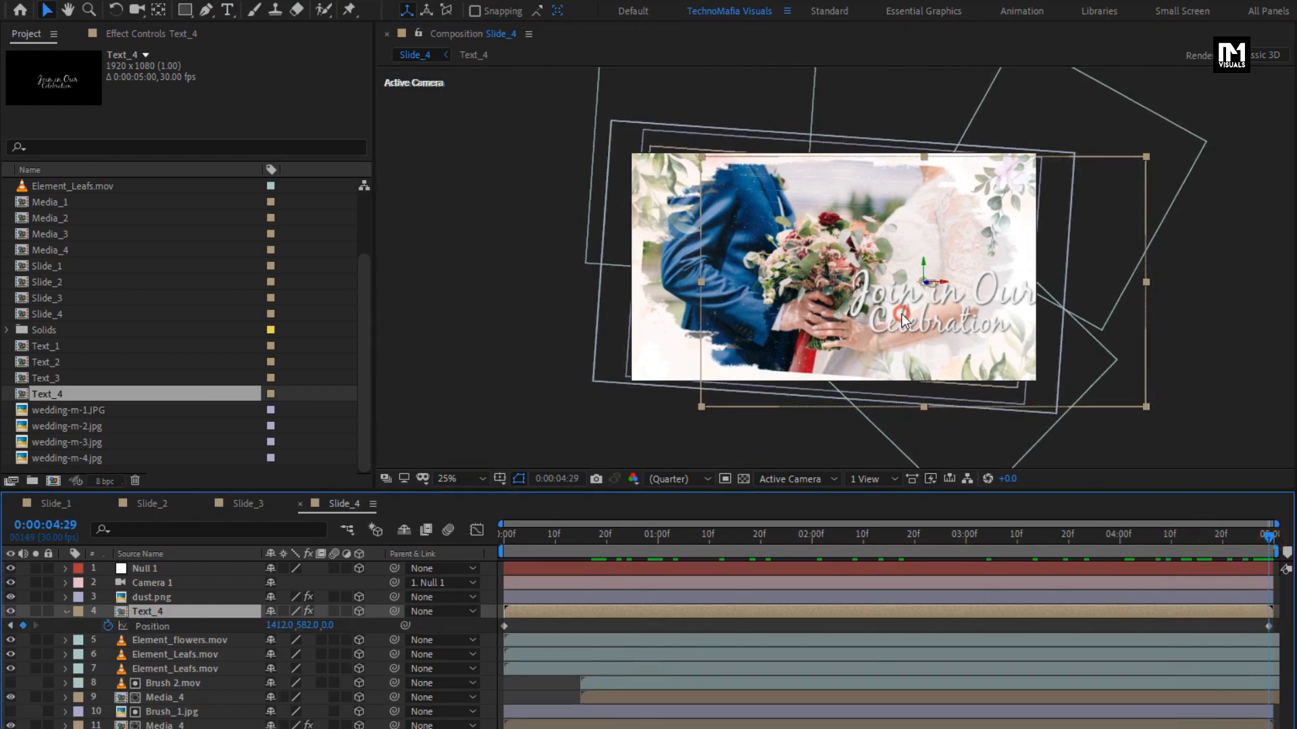
pyautogui.moveTo(902, 314); pyautogui.dragTo(874, 335)
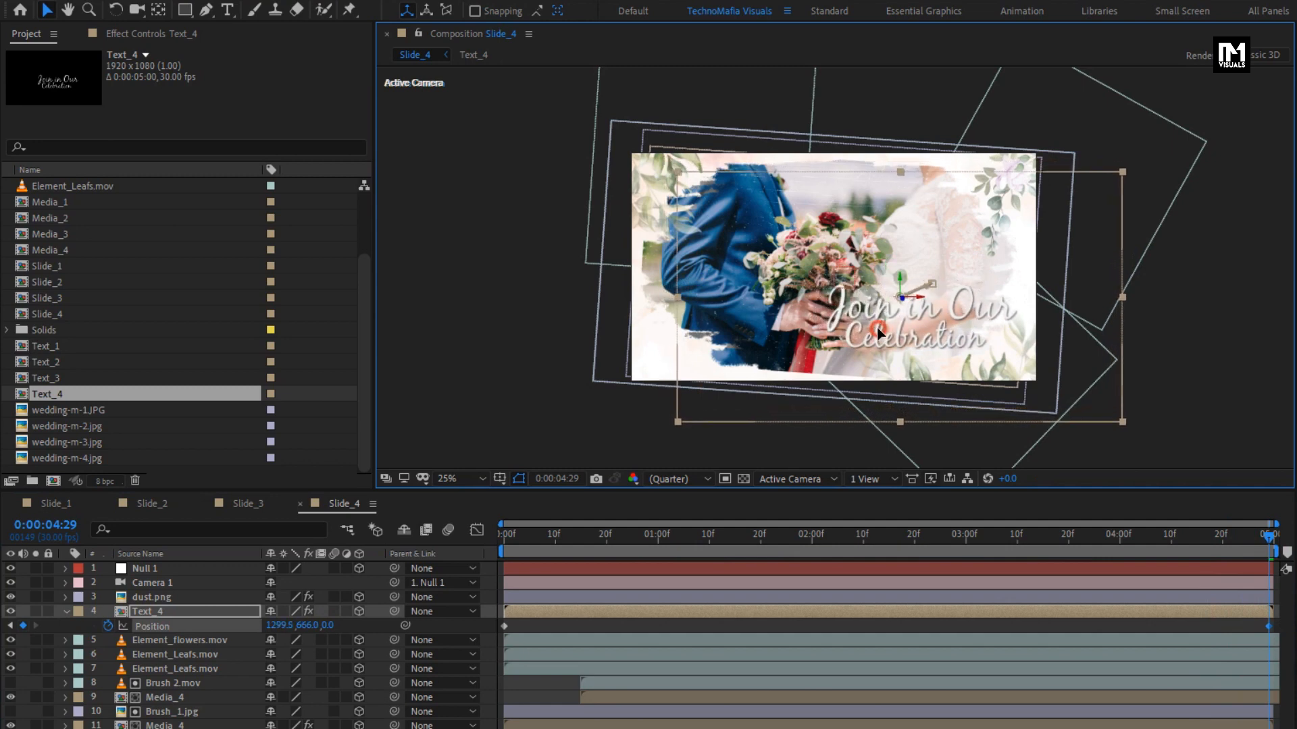
# Step: Adjust the Z position of Text_4 at the first frame of Slide_4 and scrub through the animation
pyautogui.moveTo(510, 537)
pyautogui.mouseDown()
pyautogui.moveTo(1197, 537)
pyautogui.moveTo(492, 537)
pyautogui.mouseUp()
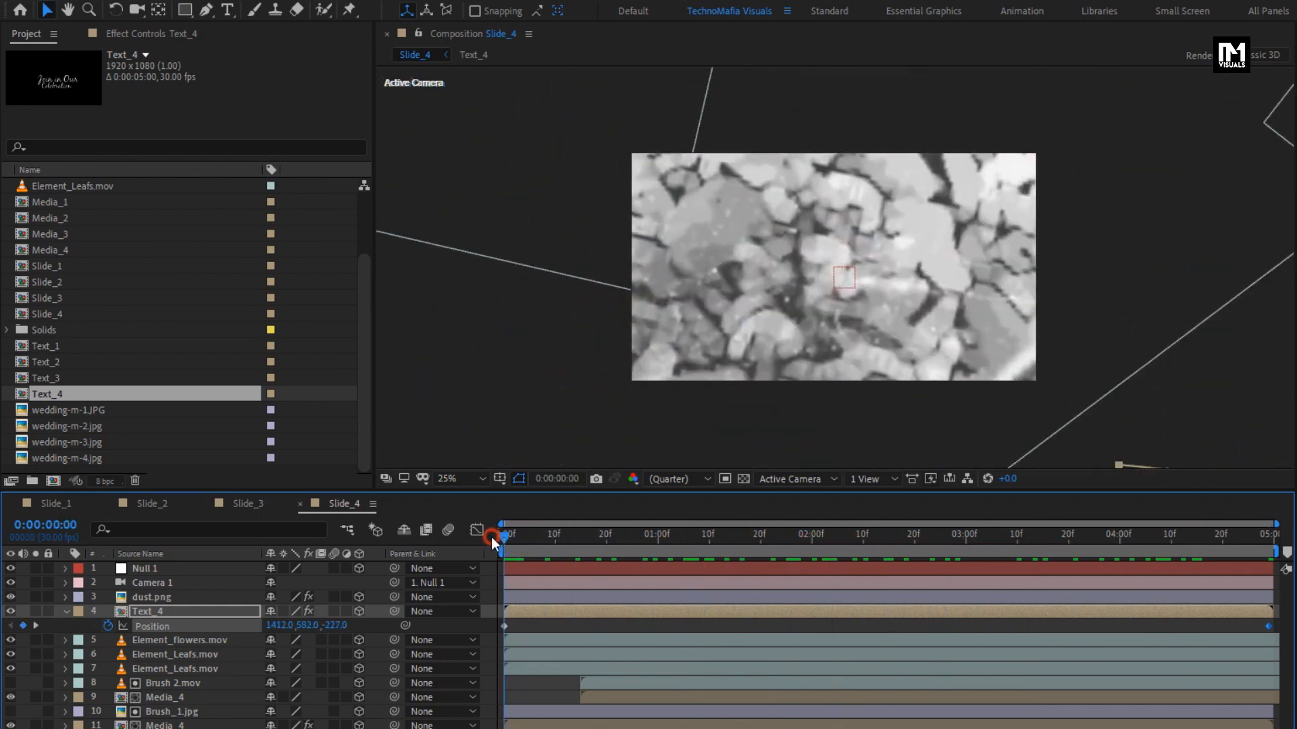
pyautogui.moveTo(337, 625); pyautogui.dragTo(295, 625)
pyautogui.moveTo(554, 537); pyautogui.dragTo(1228, 534)
# Step: In Slide_3, move the Text_3 layer to about 764.6, 758.4, 0.0 and remove its Position keyframes
pyautogui.click(245, 504)
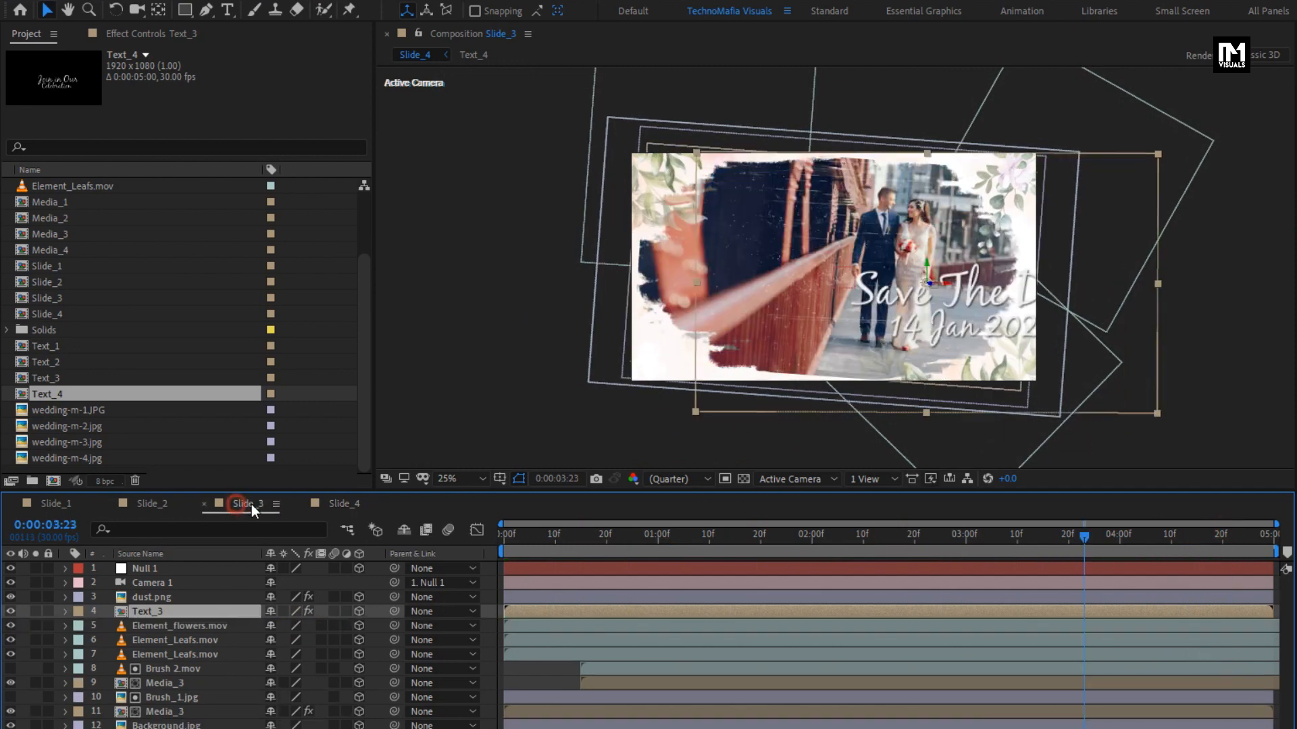
pyautogui.moveTo(1140, 537); pyautogui.dragTo(1258, 541)
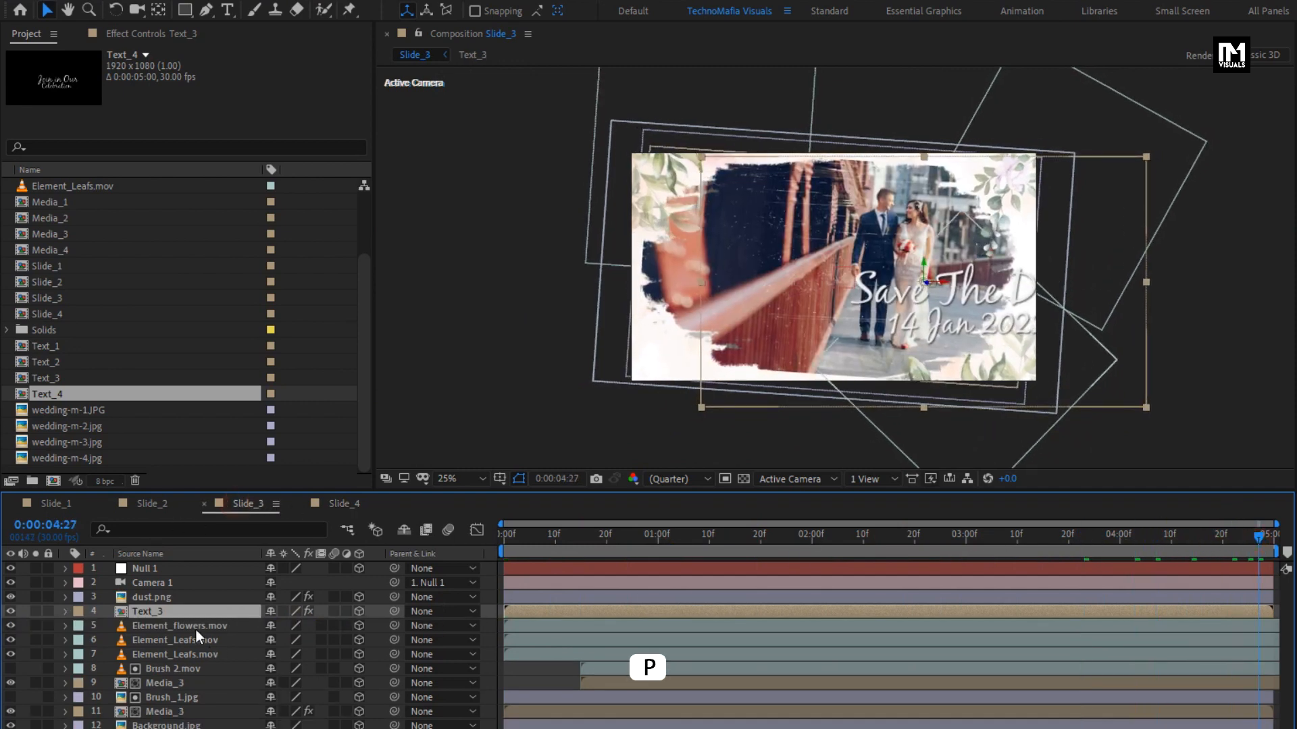
pyautogui.press('p')
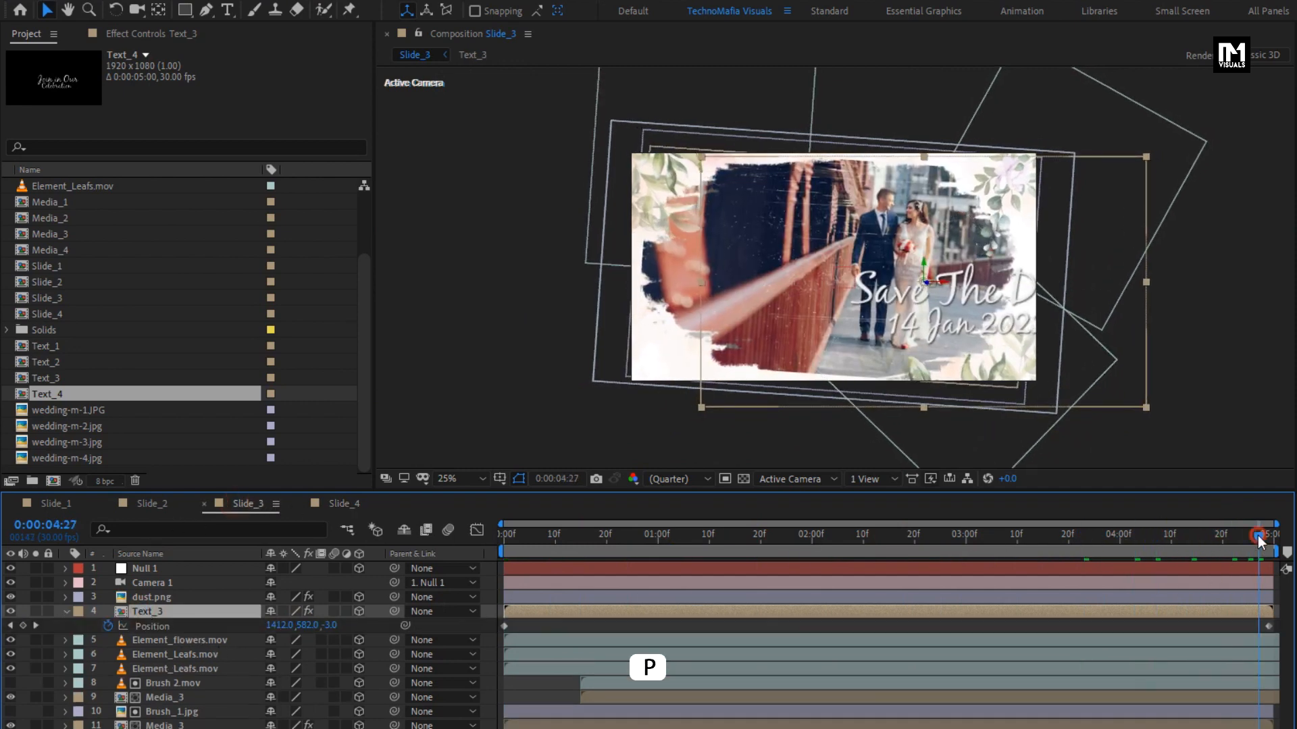
pyautogui.moveTo(1261, 537); pyautogui.dragTo(1273, 538)
pyautogui.moveTo(992, 346); pyautogui.dragTo(835, 332)
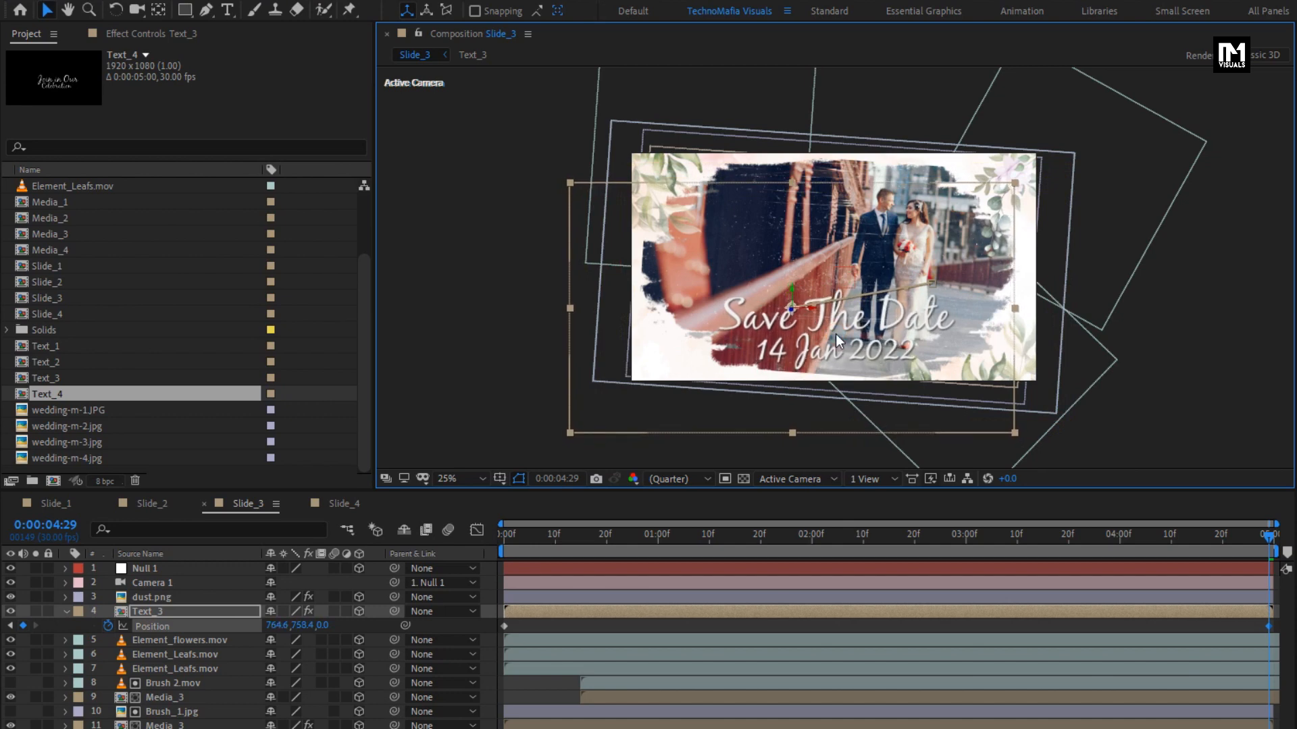
pyautogui.click(107, 627)
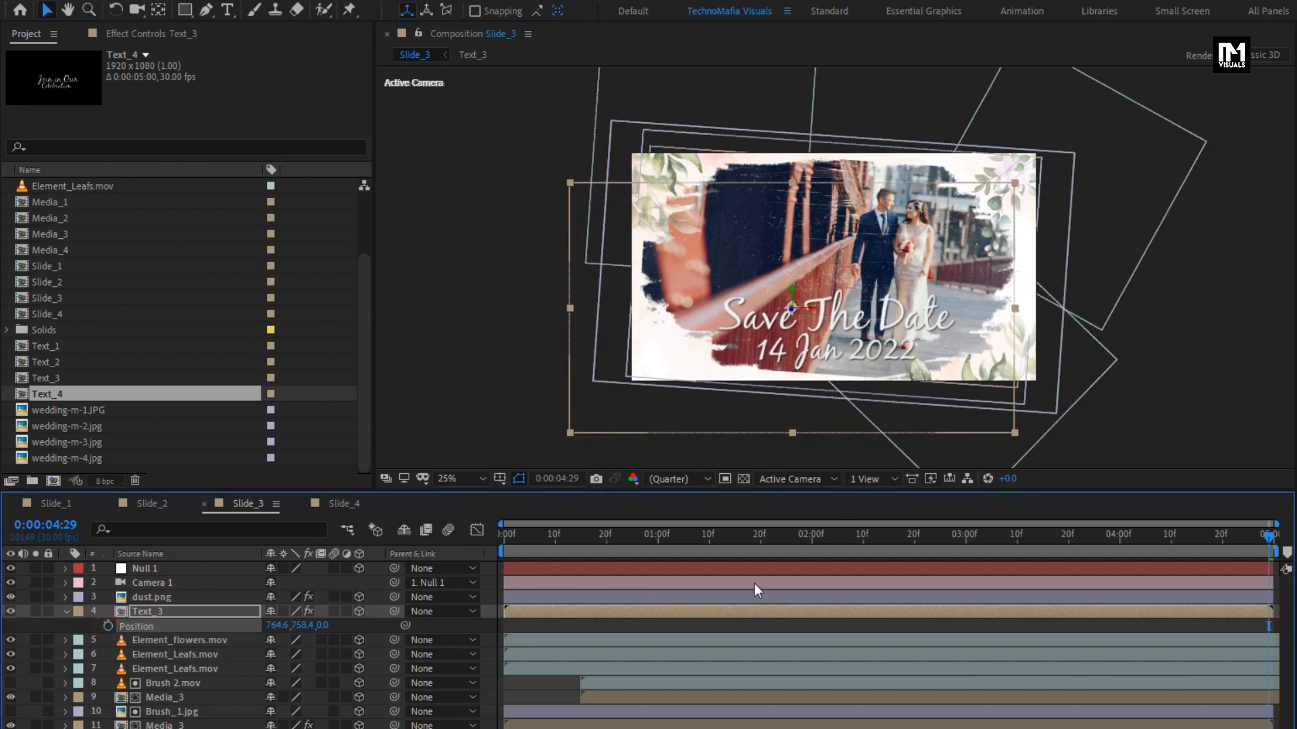
pyautogui.moveTo(705, 540); pyautogui.dragTo(1209, 531)
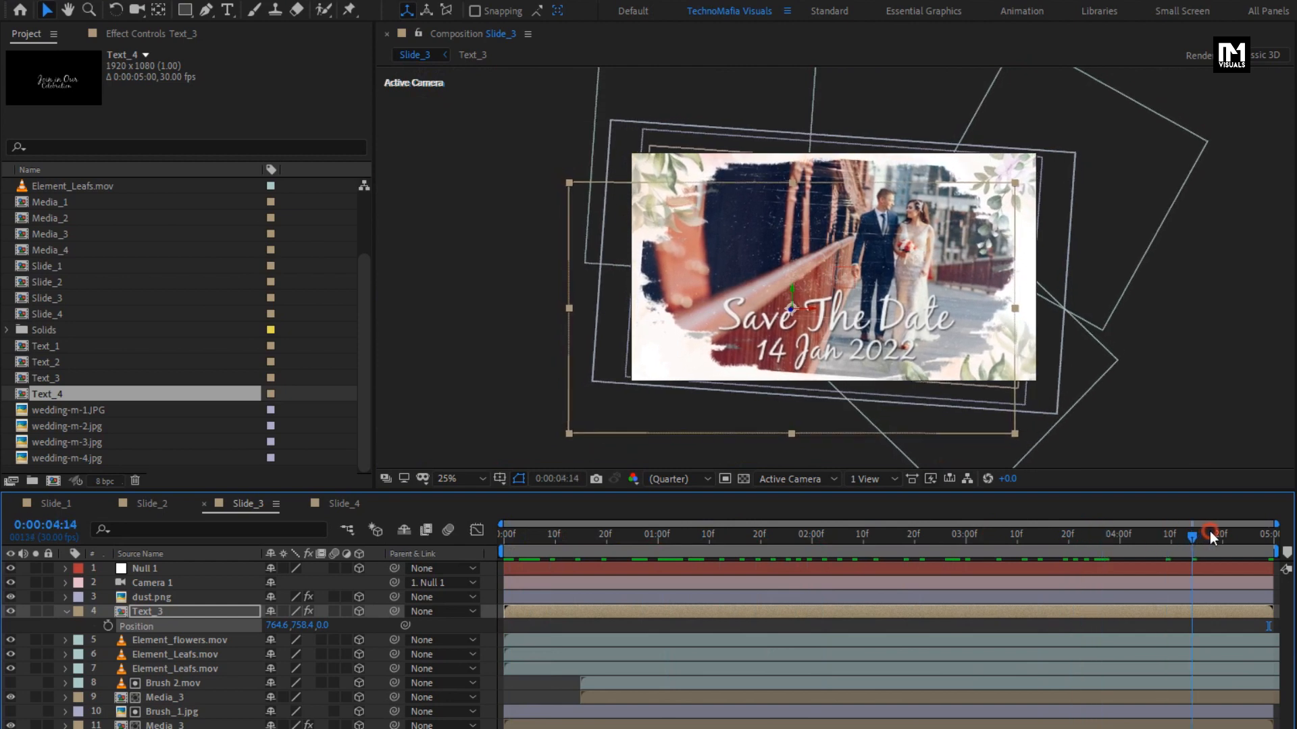
# Step: Animate the Scale of Text_3 in Slide_3 from a larger size at the first frame down to 116% at 0:00:04:29
pyautogui.click(139, 618)
pyautogui.press('s')
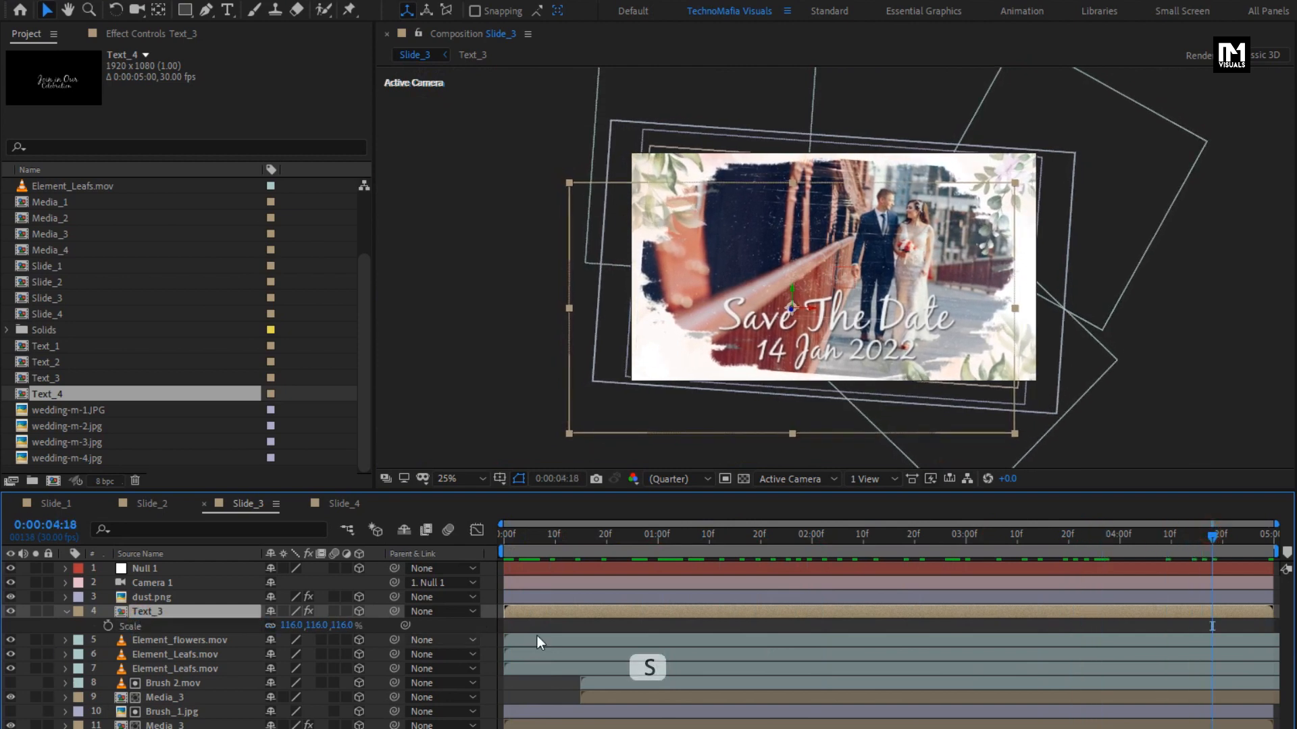
pyautogui.click(1277, 537)
pyautogui.click(107, 626)
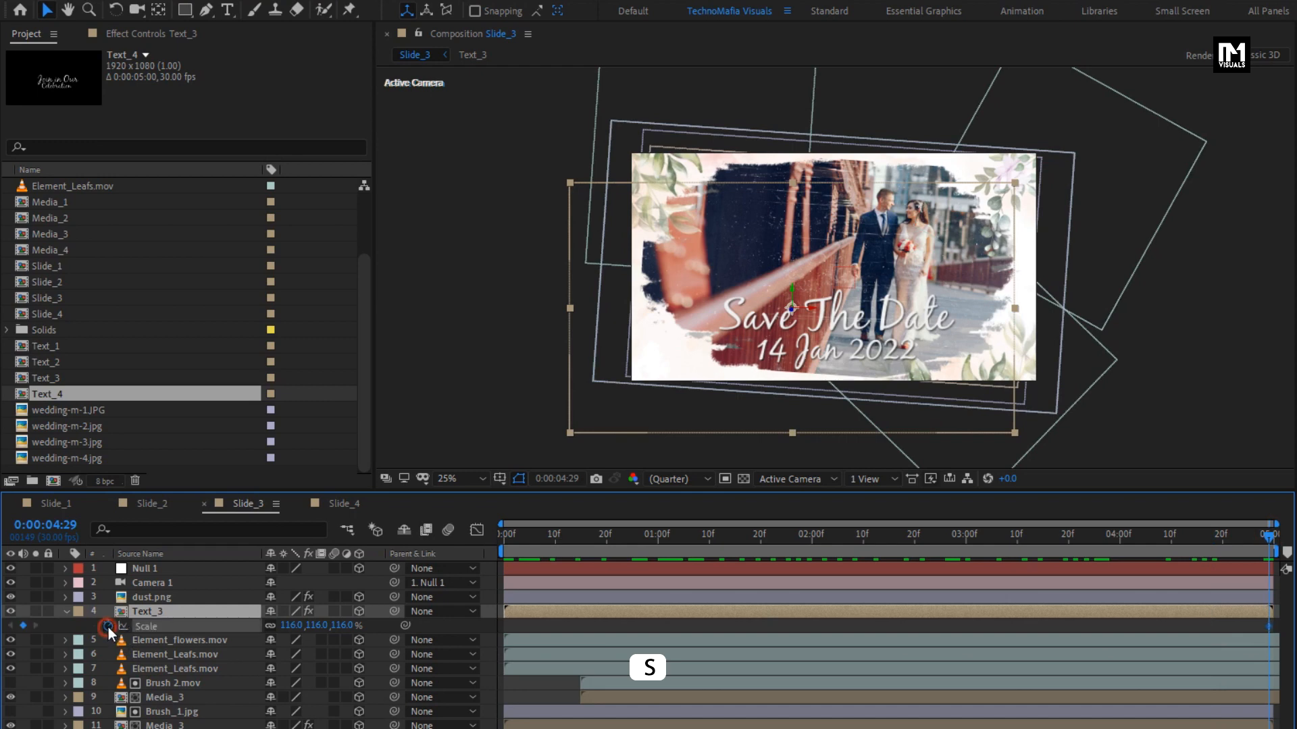
pyautogui.moveTo(532, 537); pyautogui.dragTo(474, 533)
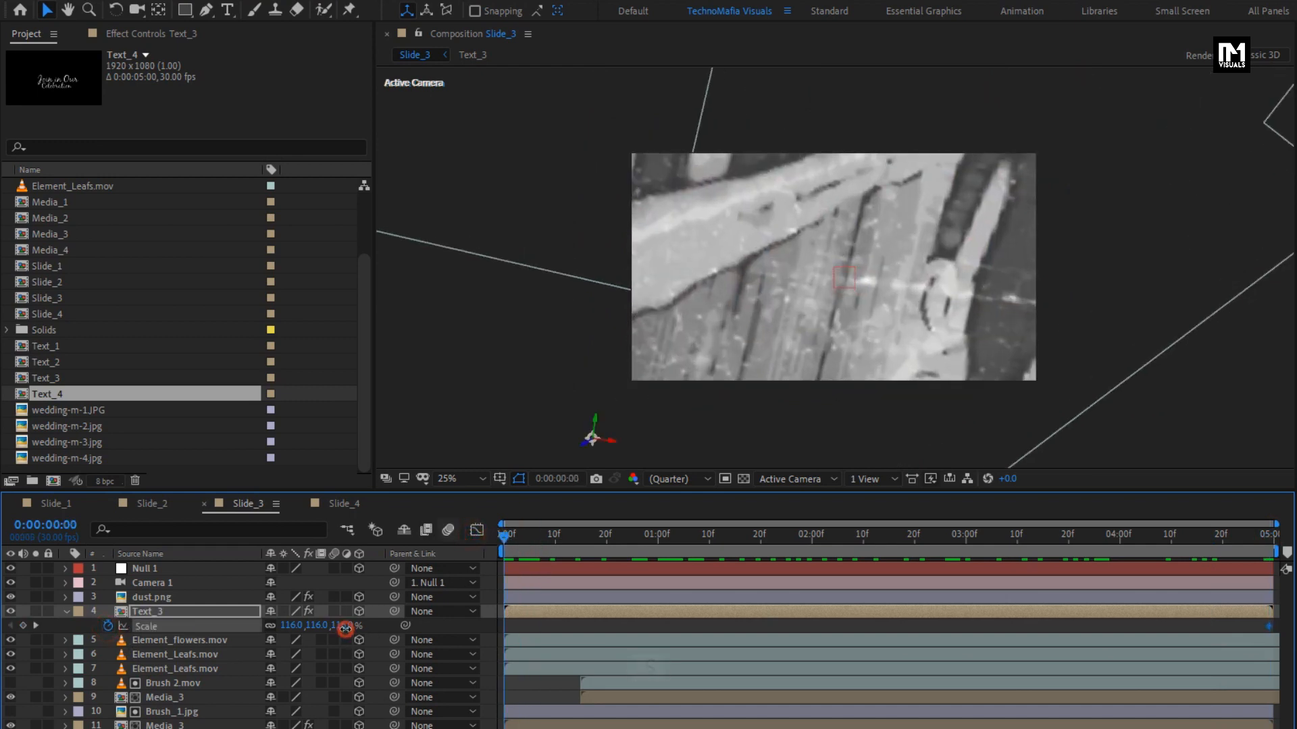
pyautogui.moveTo(345, 628); pyautogui.dragTo(370, 629)
pyautogui.moveTo(525, 537); pyautogui.dragTo(1196, 540)
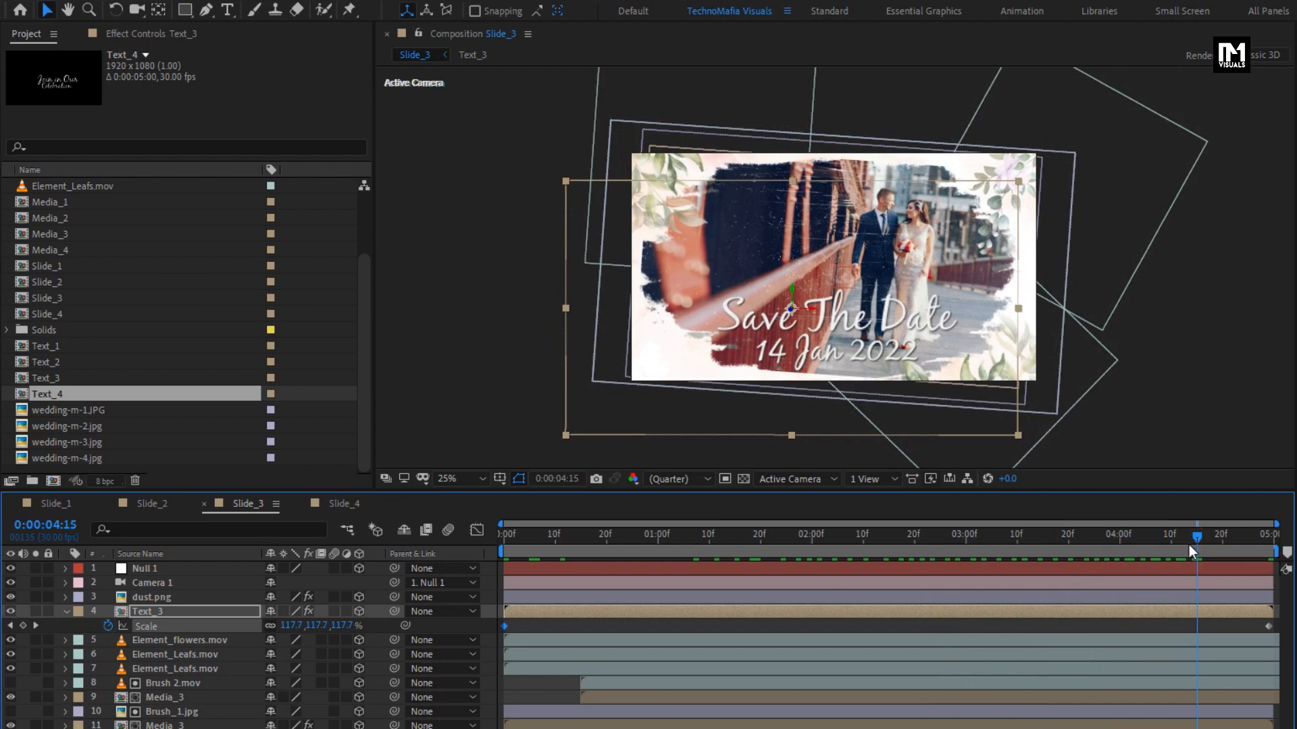
# Step: In Slide_2, remove the Position keyframes of the Text_2 layer and move it to the lower centre, about 1010.6, 862.8
pyautogui.click(155, 506)
pyautogui.moveTo(1104, 545); pyautogui.dragTo(1231, 545)
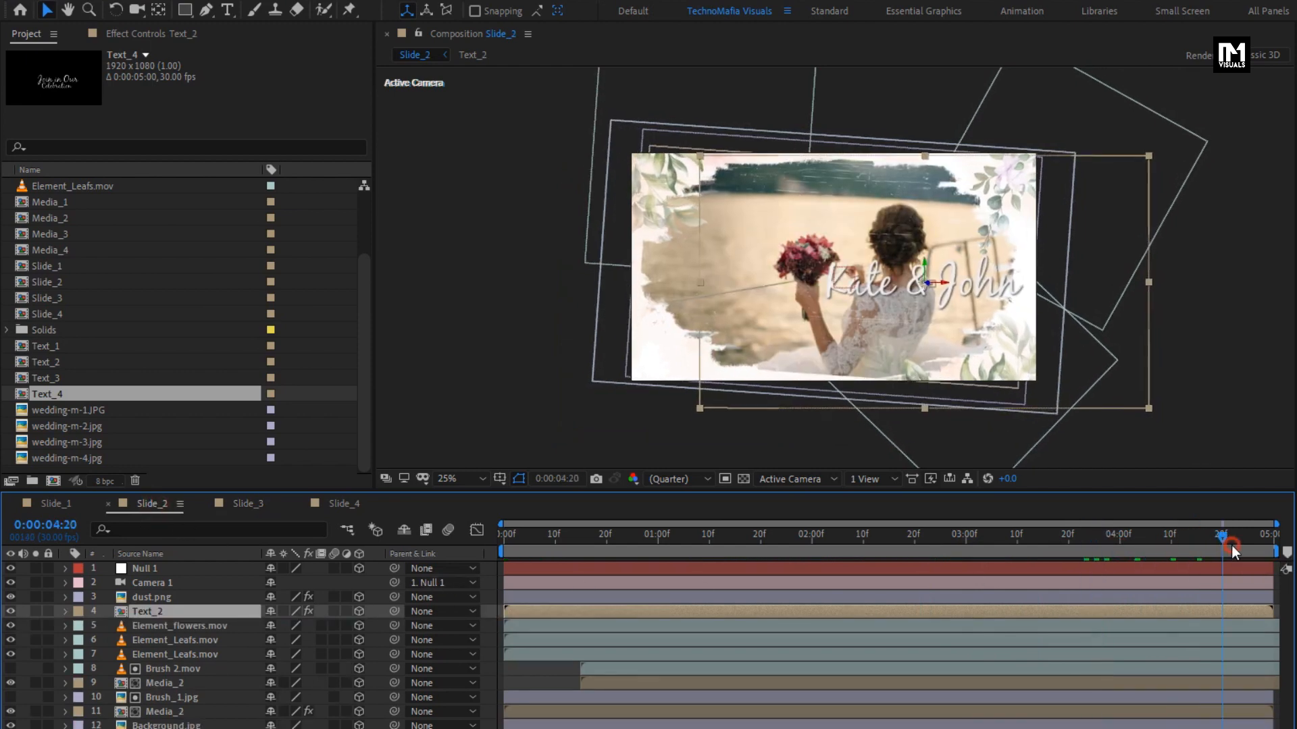
pyautogui.press('p')
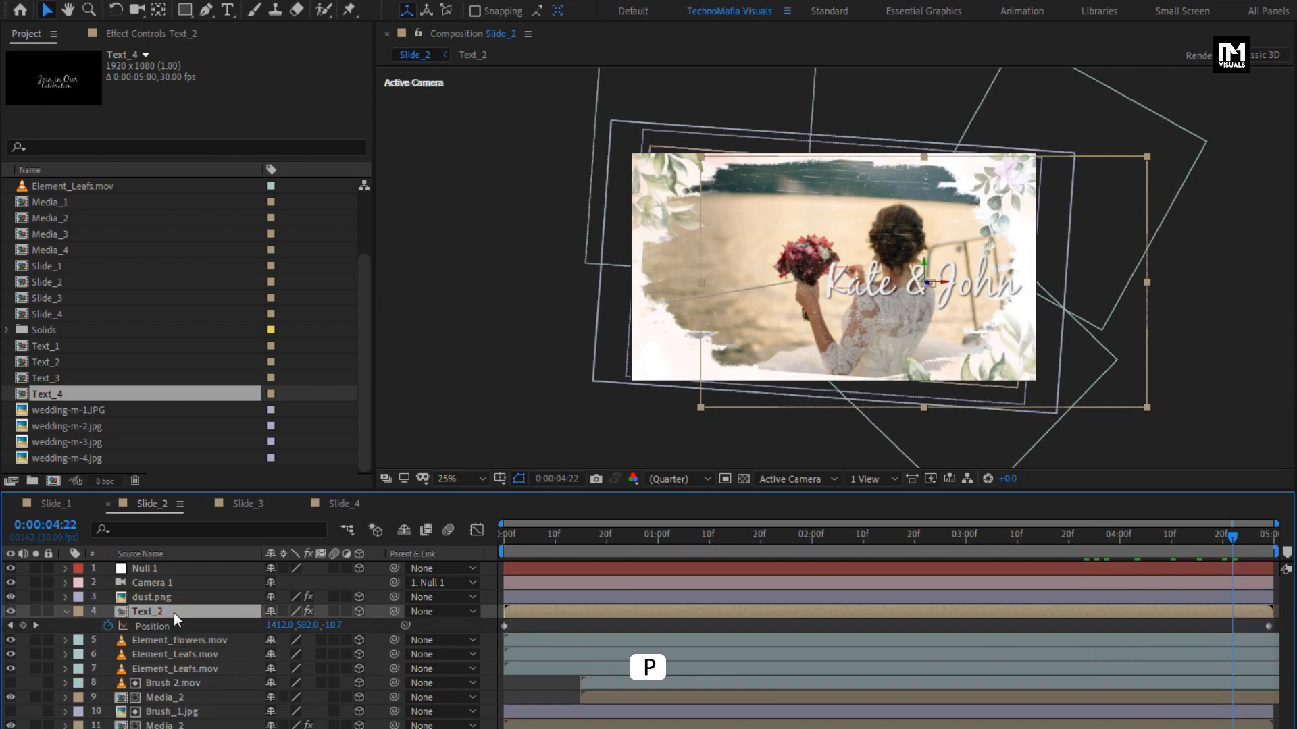
pyautogui.click(108, 626)
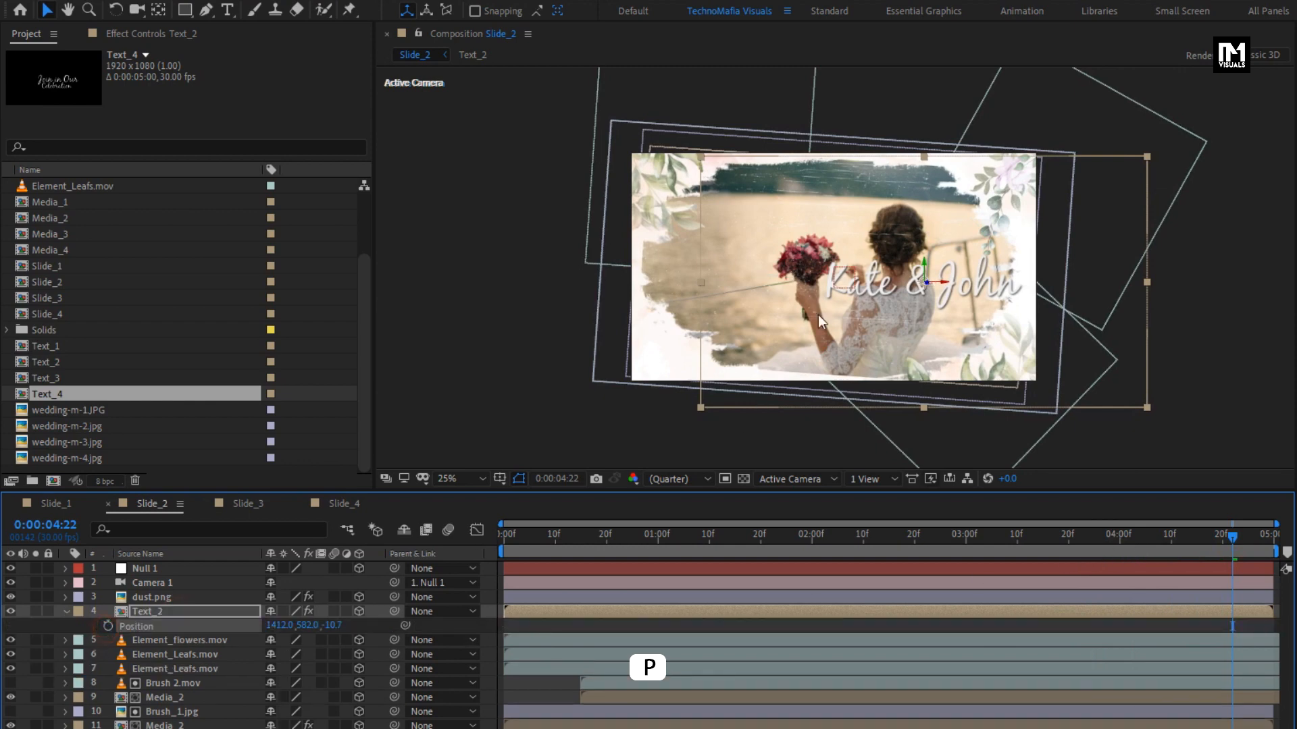
pyautogui.moveTo(881, 282); pyautogui.dragTo(784, 333)
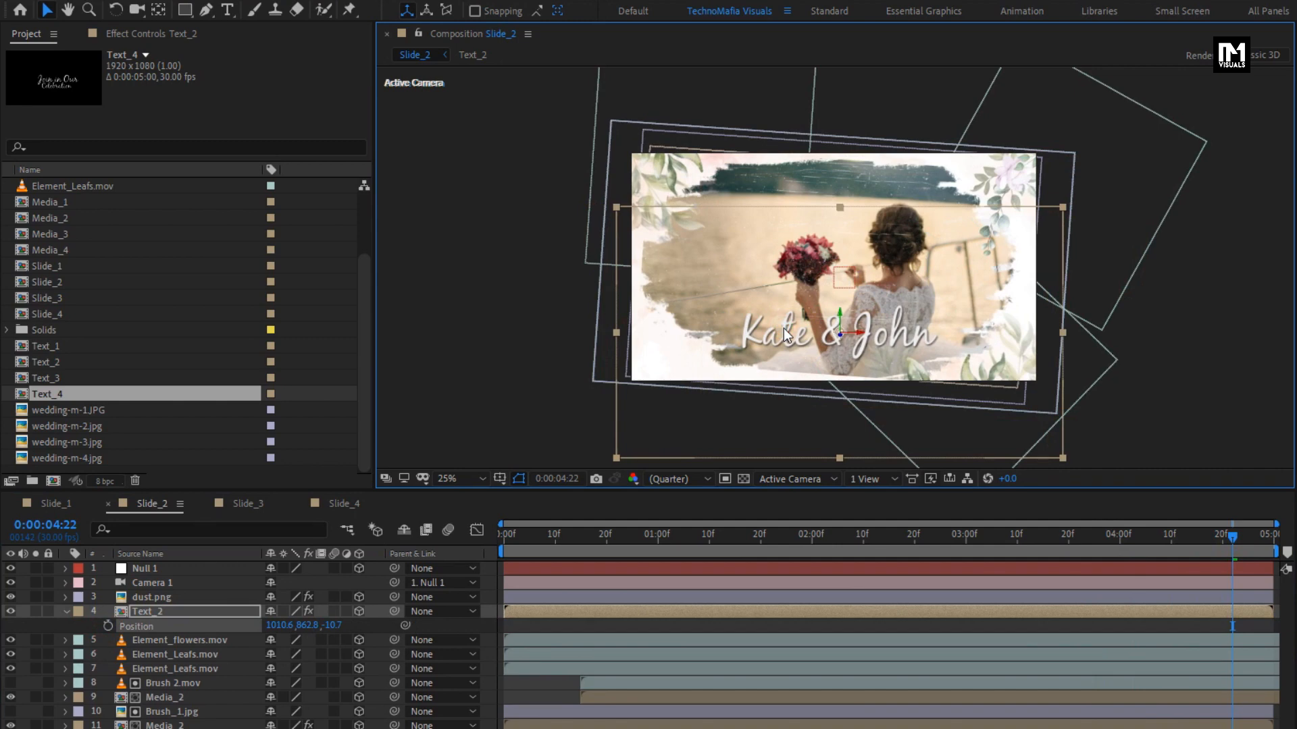
pyautogui.click(66, 612)
pyautogui.hotkey('ctrl', 'shift', 'a')
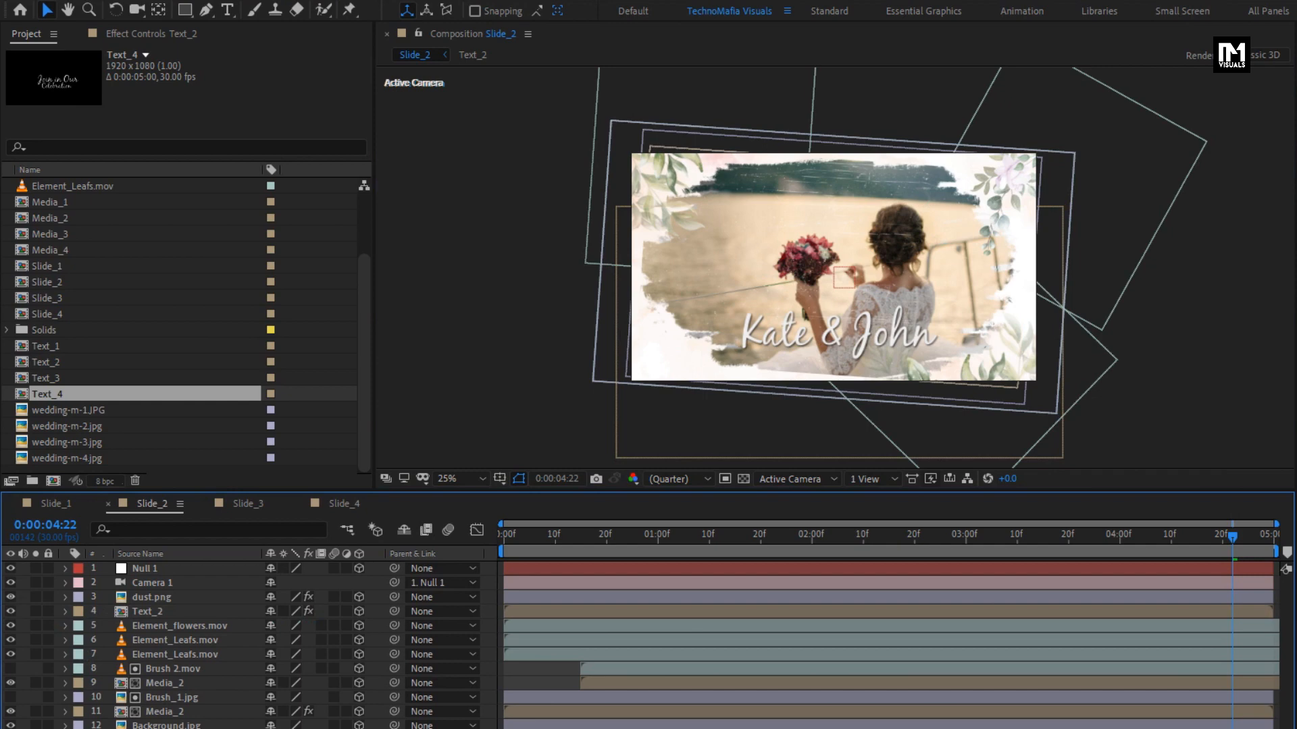
# Step: Create a 1920 x 1080, 30 fps composition named Invitation with a duration of 0:00:16:00
pyautogui.hotkey('ctrl', 'n')
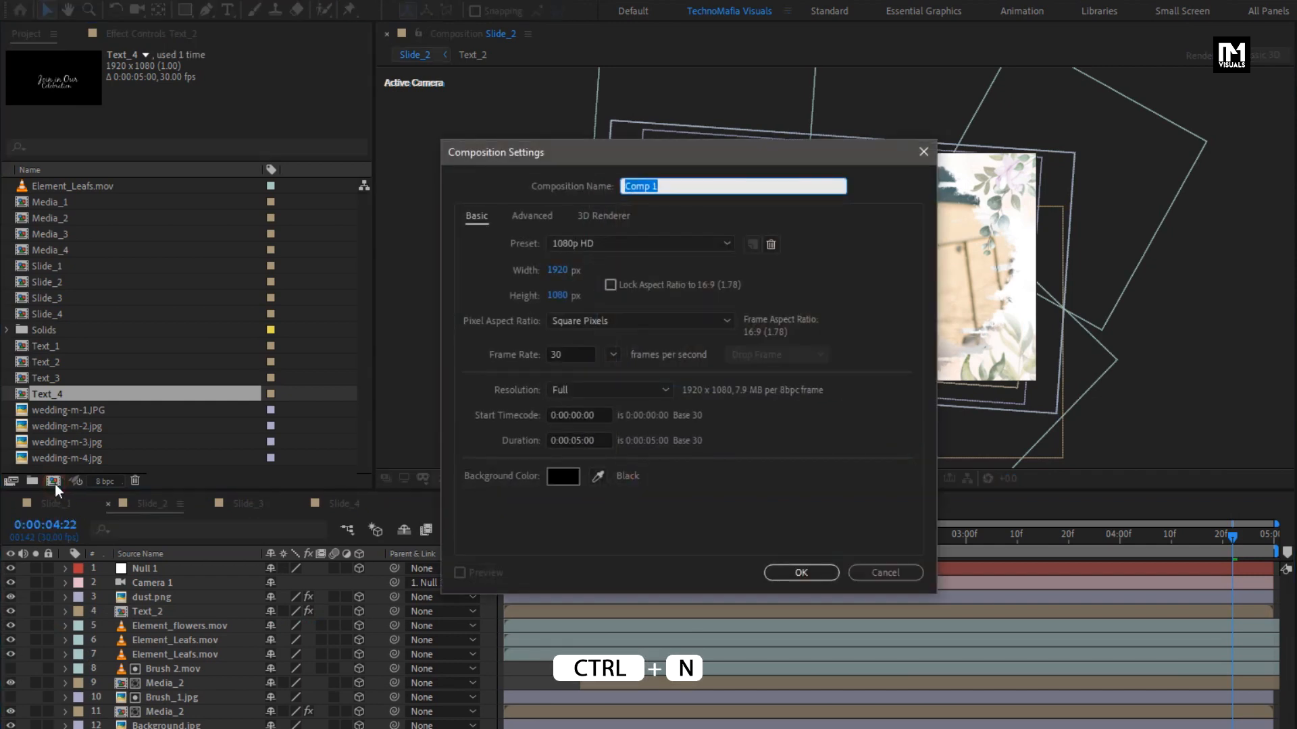
pyautogui.press('BackSpace')
pyautogui.write('Invitation')
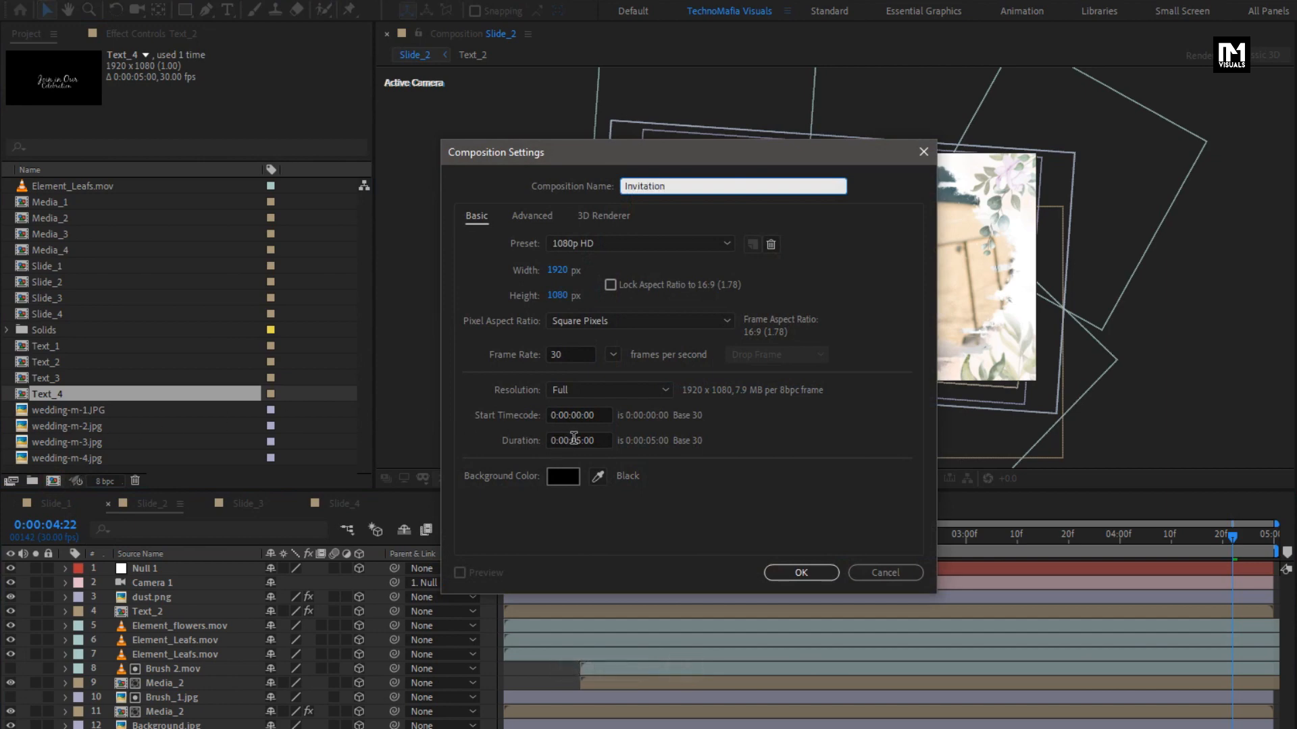
pyautogui.click(579, 440)
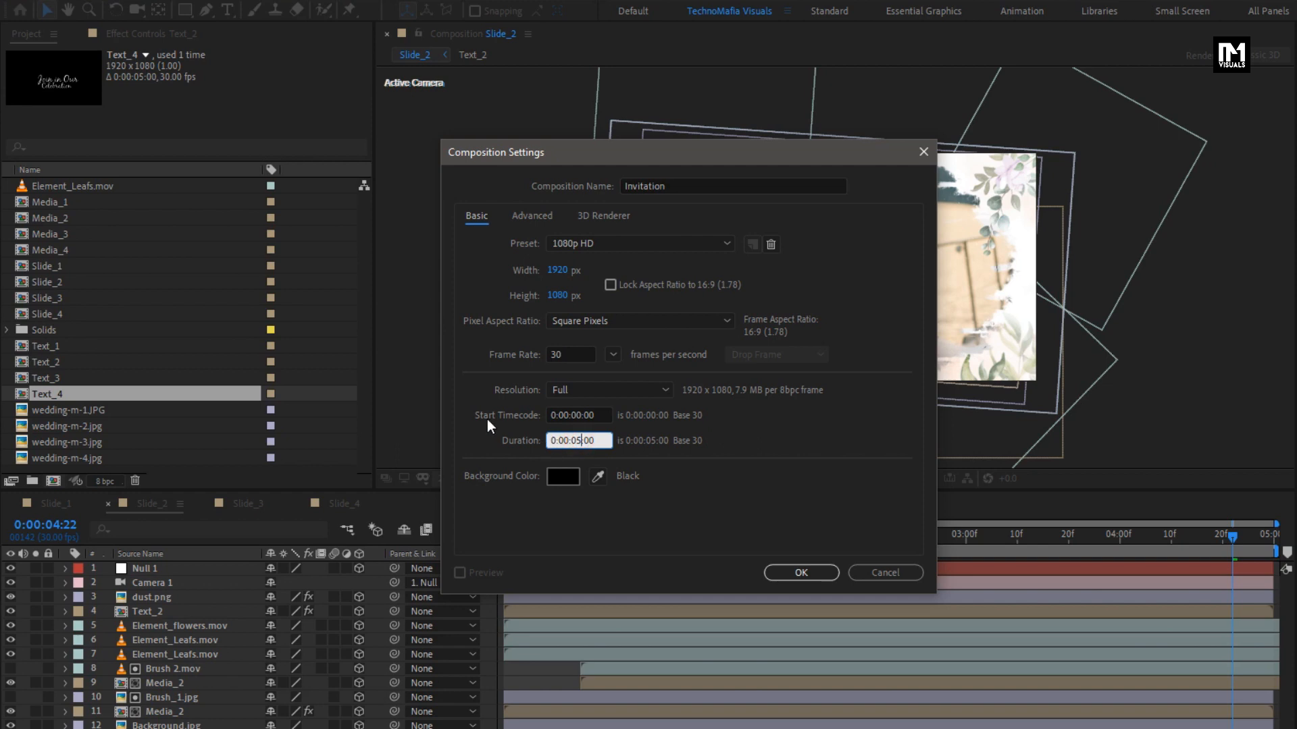
pyautogui.press('BackSpace')
pyautogui.press('BackSpace')
pyautogui.write('16')
pyautogui.click(787, 574)
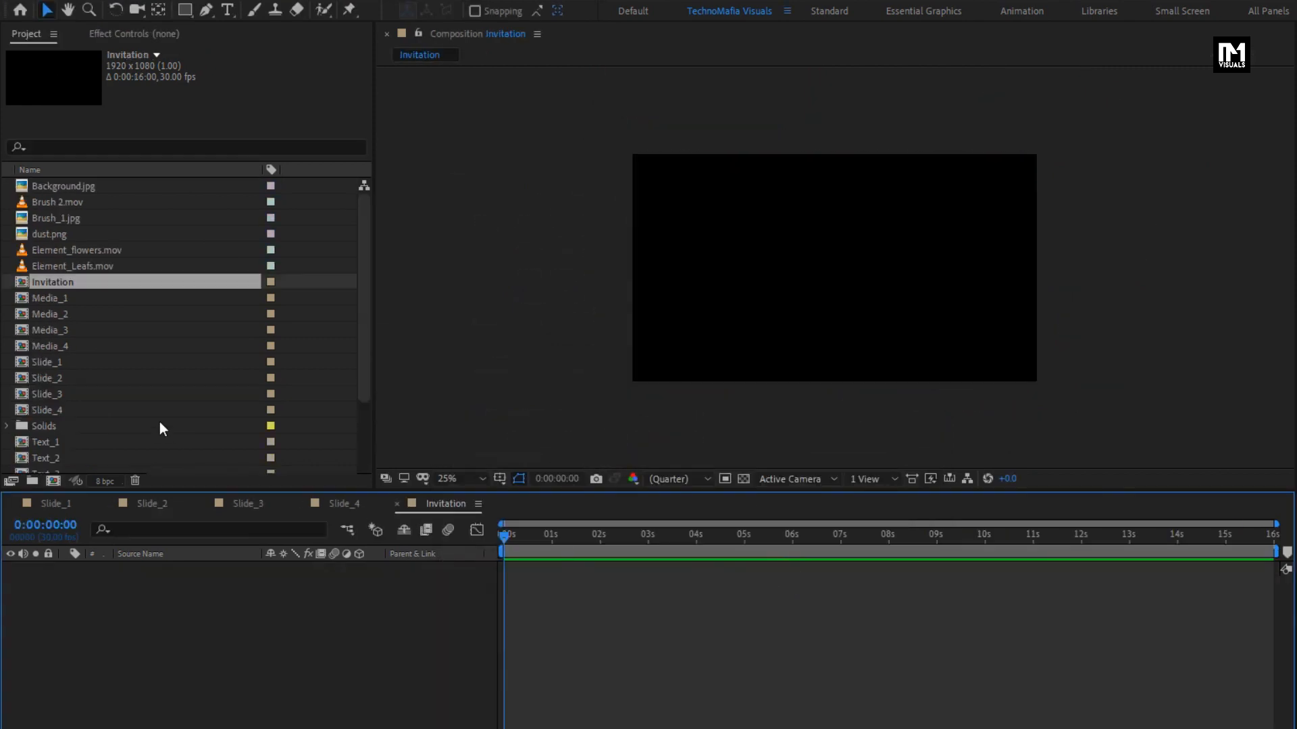
# Step: Add Slide_1, Slide_2, Slide_3 and Slide_4 to the Invitation timeline, stacked with Slide_4 on top and Slide_1 at the bottom
pyautogui.click(47, 367)
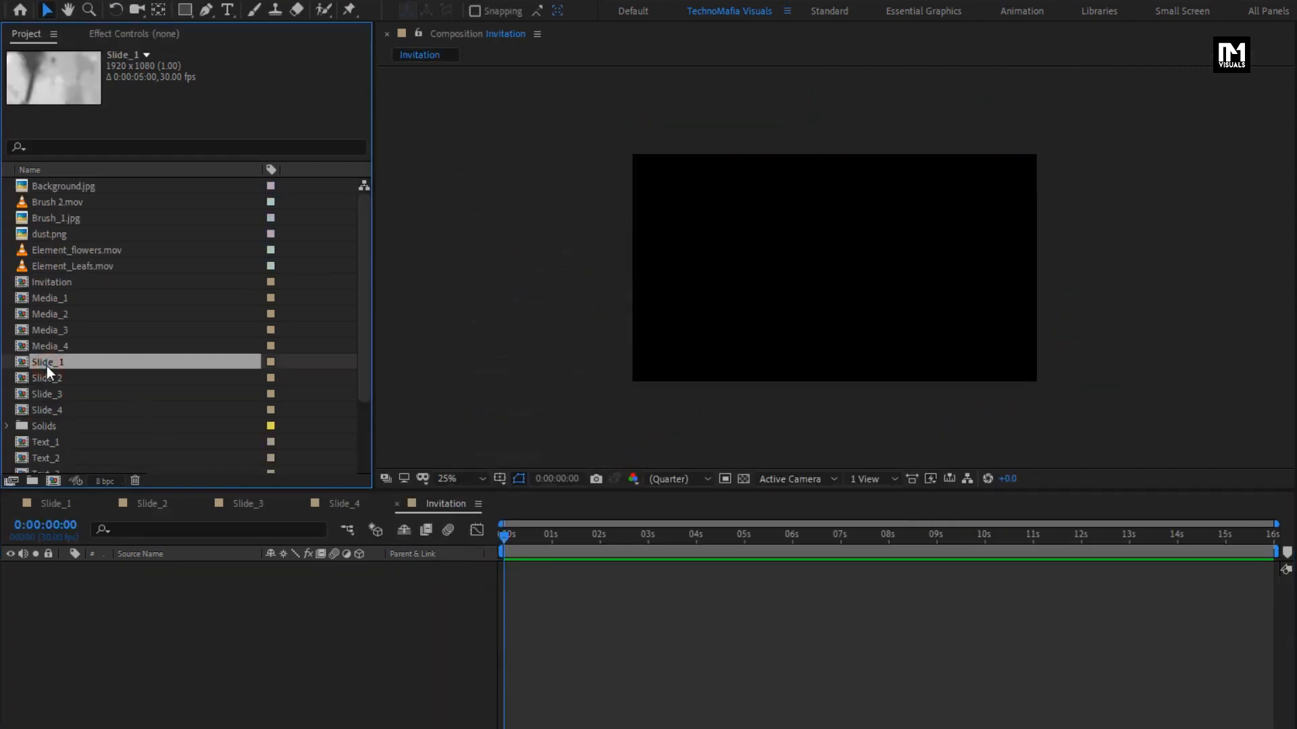
pyautogui.click(49, 403)
pyautogui.keyDown('ctrl'); pyautogui.click(48, 395); pyautogui.keyUp('ctrl')
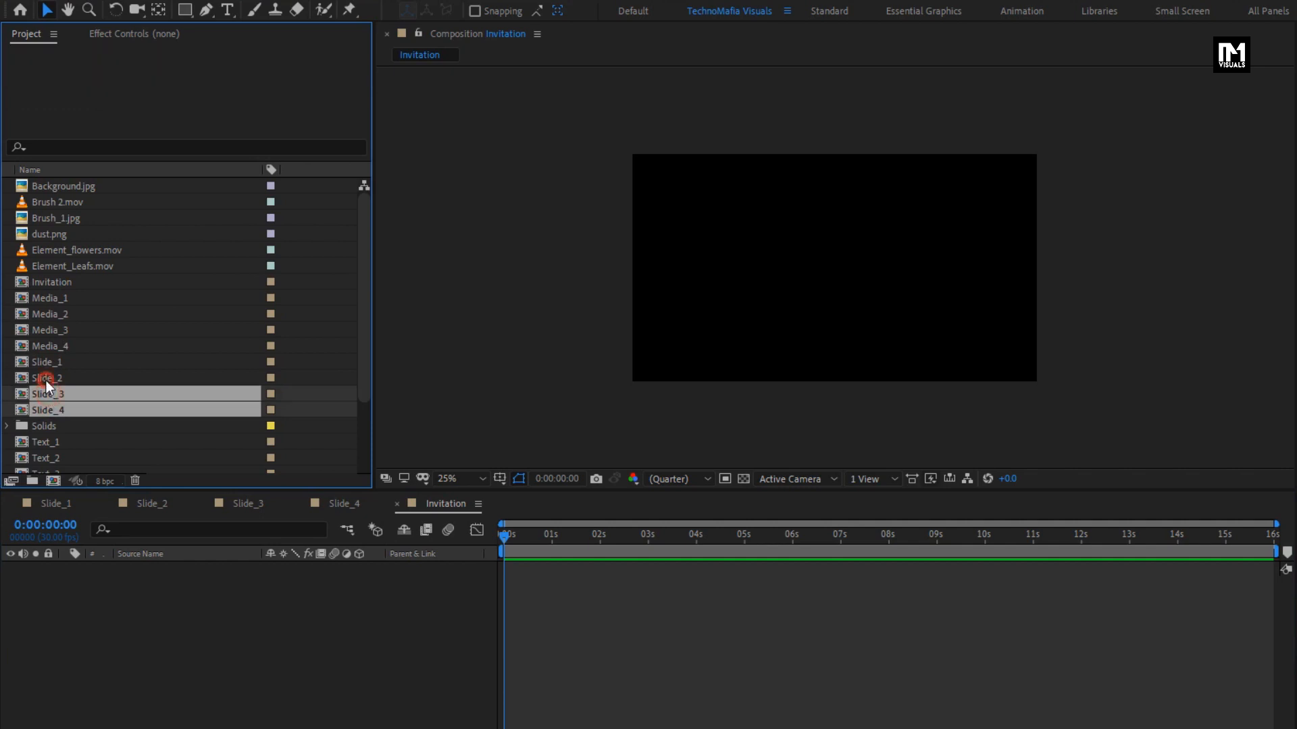
pyautogui.keyDown('ctrl'); pyautogui.click(46, 379); pyautogui.keyUp('ctrl')
pyautogui.keyDown('ctrl'); pyautogui.click(43, 366); pyautogui.keyUp('ctrl')
pyautogui.moveTo(44, 366); pyautogui.dragTo(128, 619)
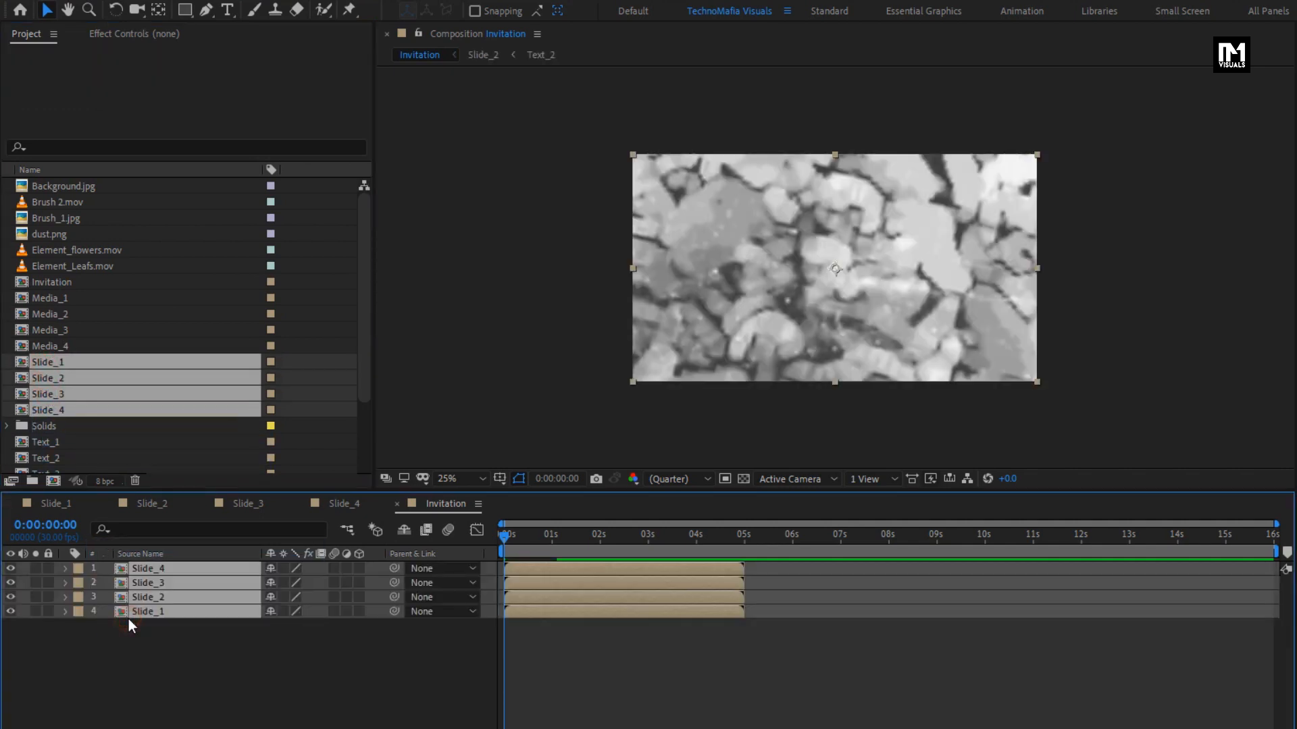
# Step: Stagger the slide layers so Slide_2 starts at 0:00:04:00, Slide_3 at 0:00:08:00 and Slide_4 at 0:00:12:00
pyautogui.click(519, 602)
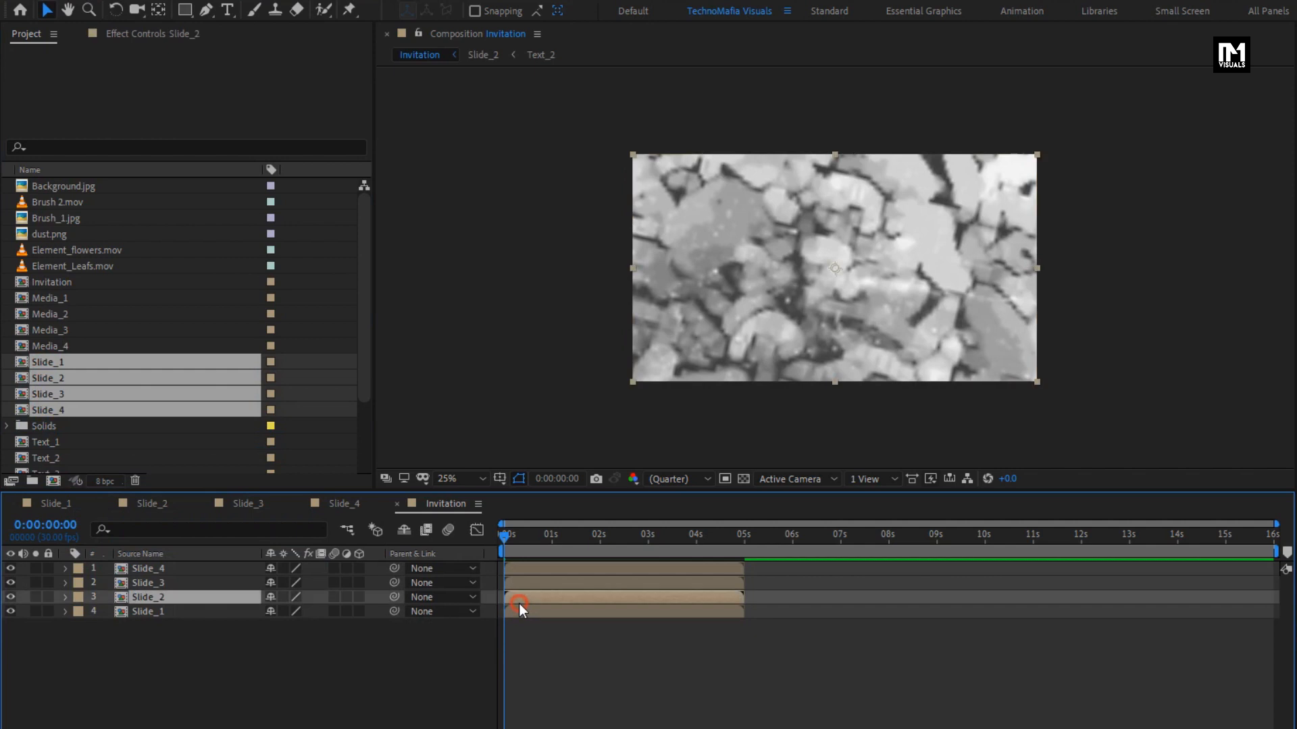
pyautogui.click(695, 541)
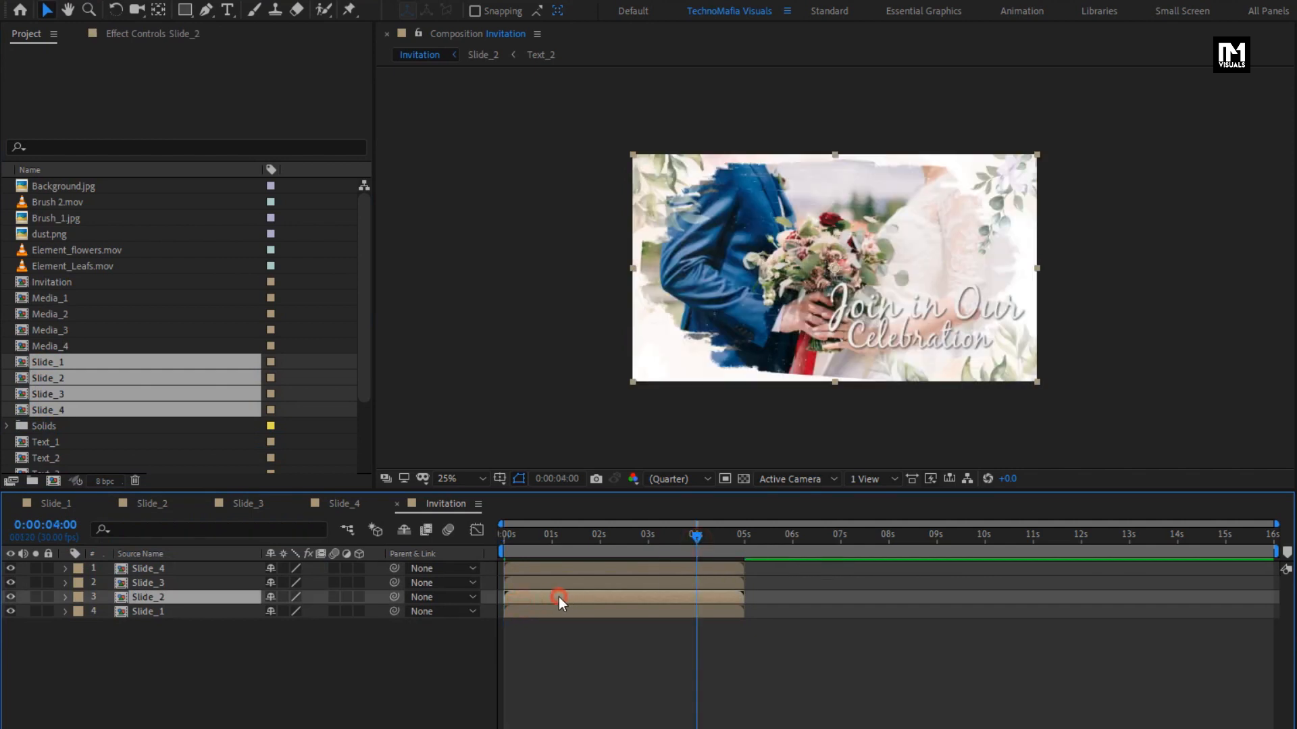
pyautogui.moveTo(548, 598); pyautogui.dragTo(897, 591)
pyautogui.click(687, 581)
pyautogui.click(889, 541)
pyautogui.click(668, 569)
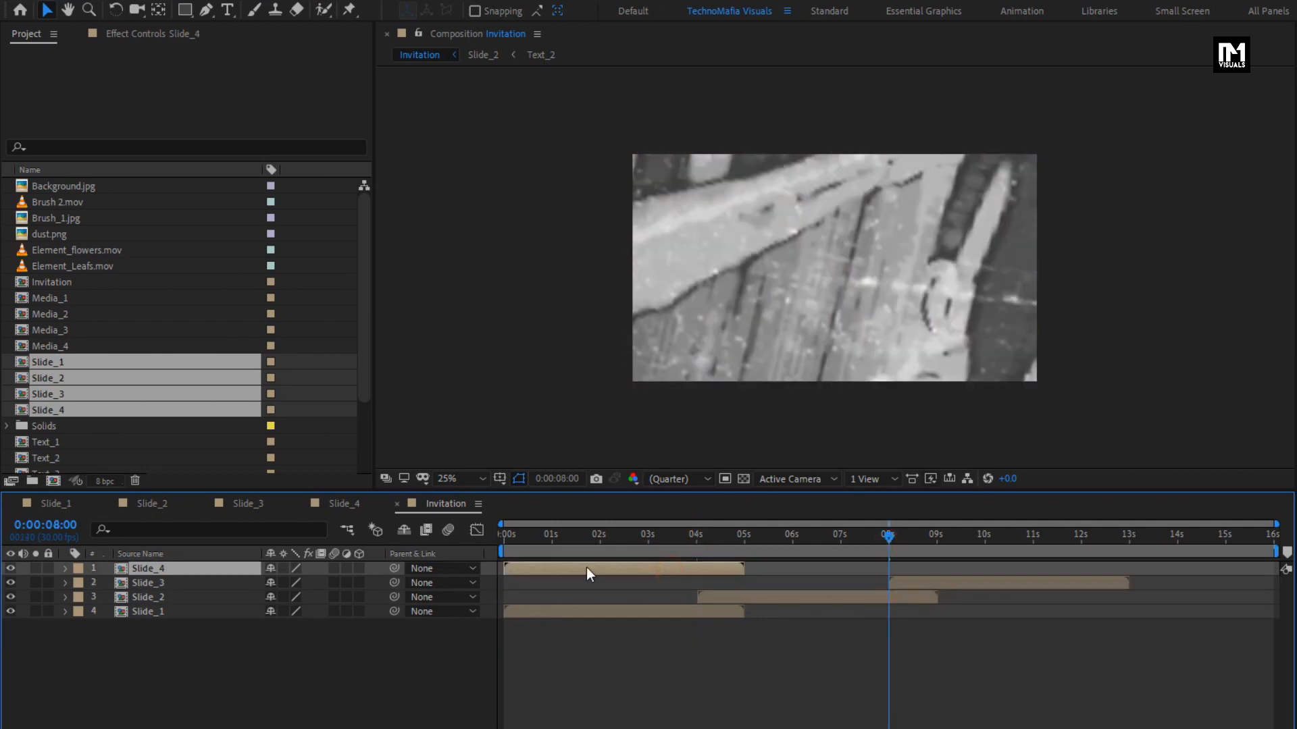
pyautogui.moveTo(586, 567); pyautogui.dragTo(1164, 564)
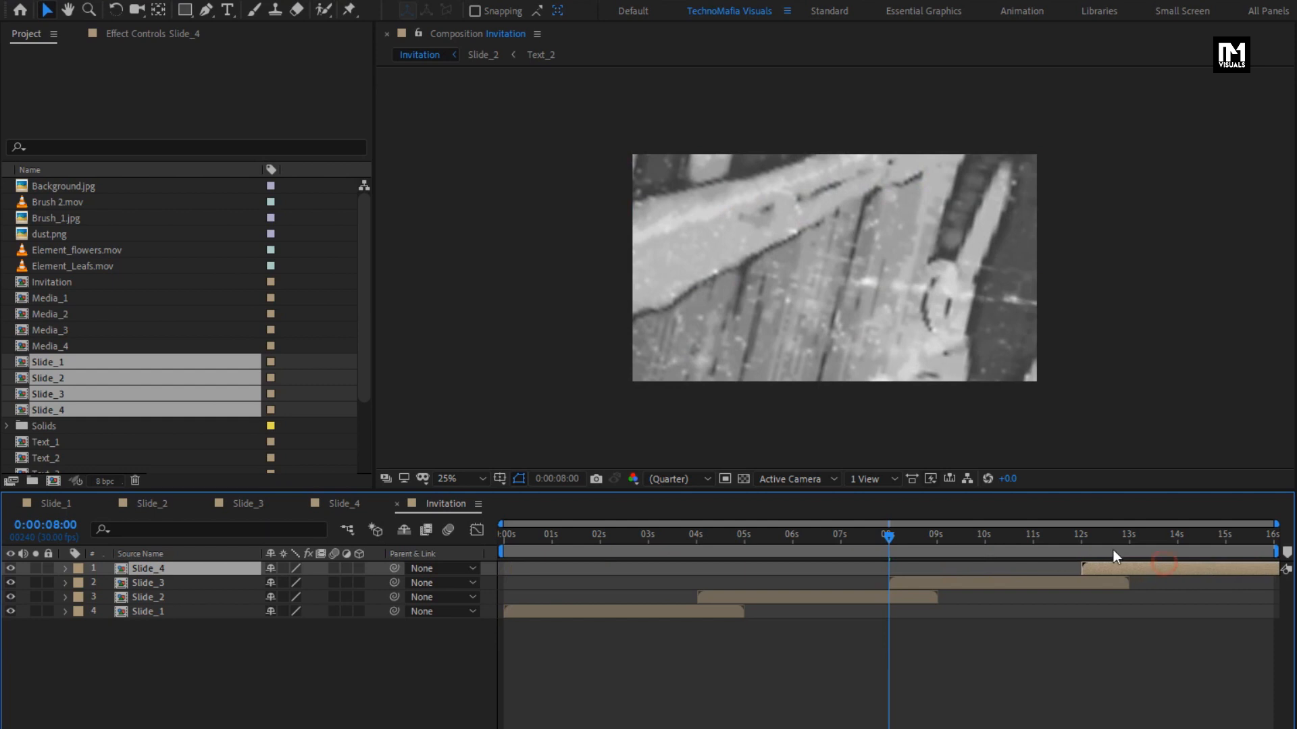
# Step: Set the Invitation composition's duration to 0:00:17:00 and show the full time range in the timeline
pyautogui.click(1082, 538)
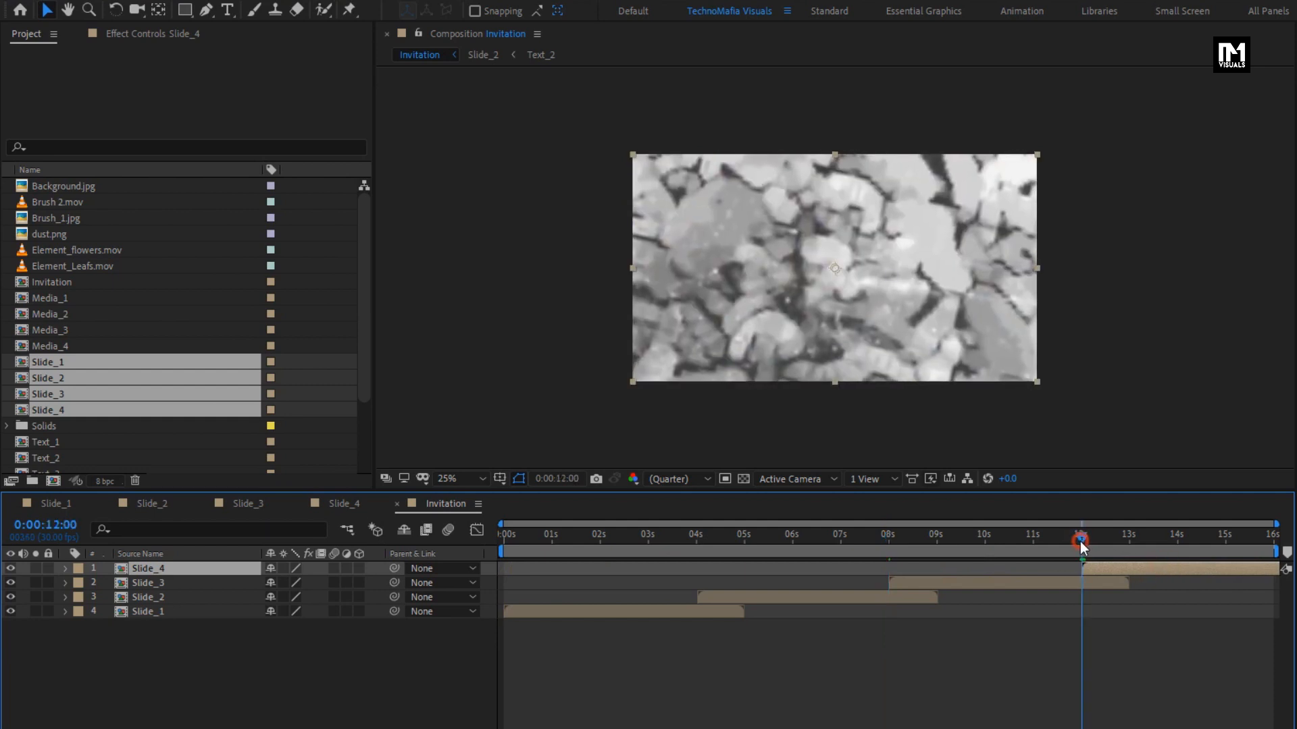
pyautogui.moveTo(1082, 544); pyautogui.dragTo(1273, 549)
pyautogui.moveTo(1271, 544)
pyautogui.mouseDown()
pyautogui.moveTo(1259, 545)
pyautogui.moveTo(1277, 545)
pyautogui.mouseUp()
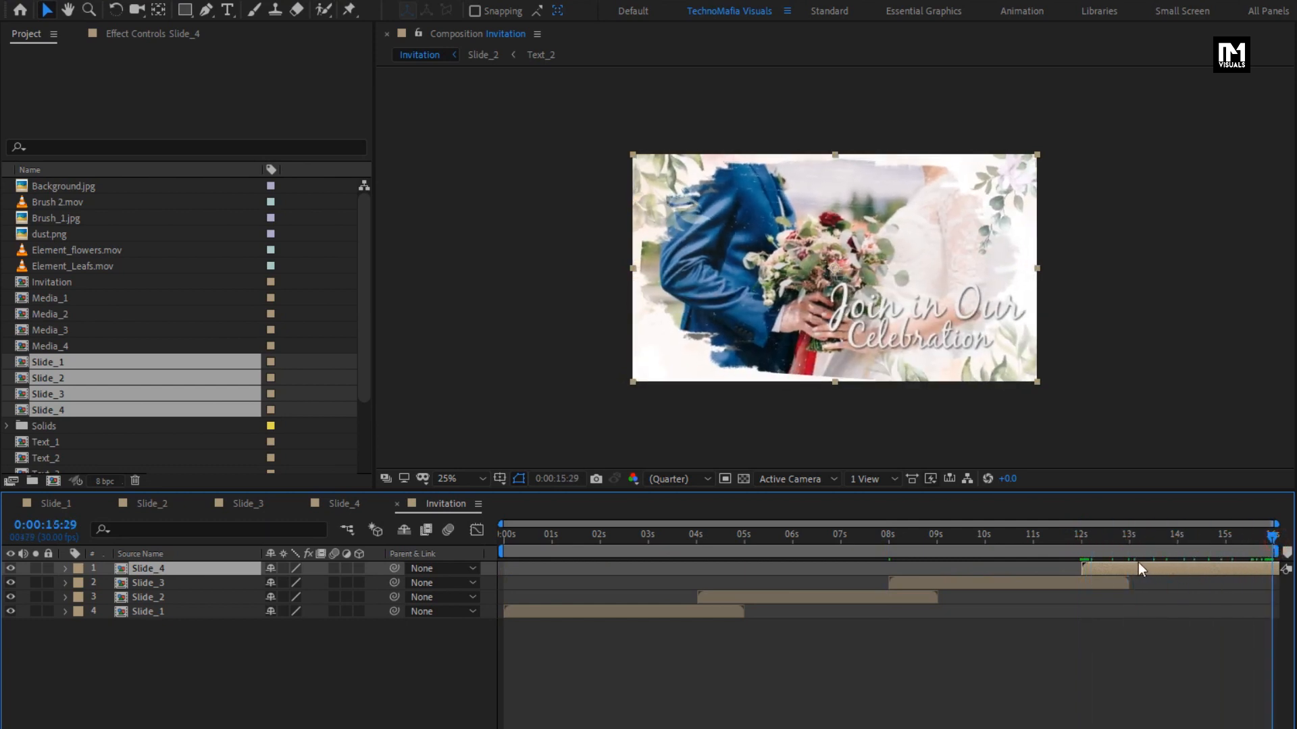
pyautogui.click(73, 2)
pyautogui.click(128, 31)
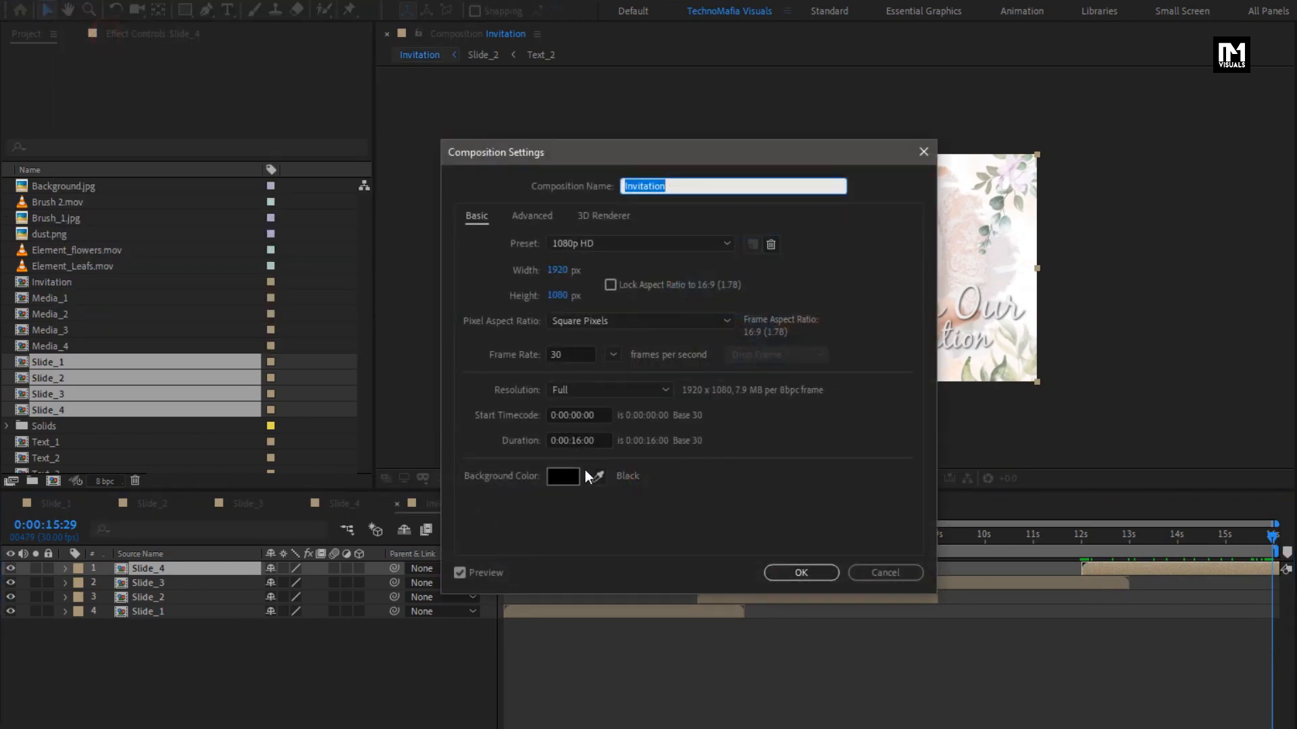
pyautogui.click(578, 441)
pyautogui.write('7')
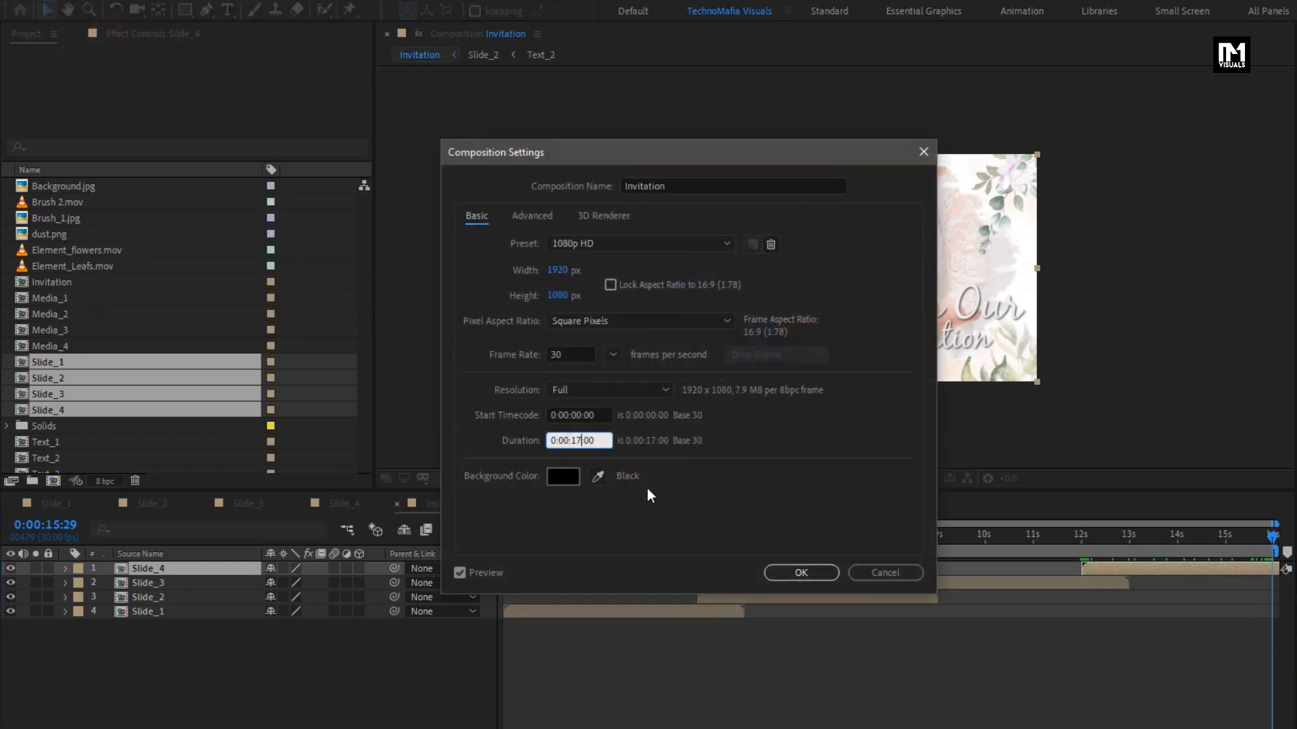
pyautogui.click(800, 572)
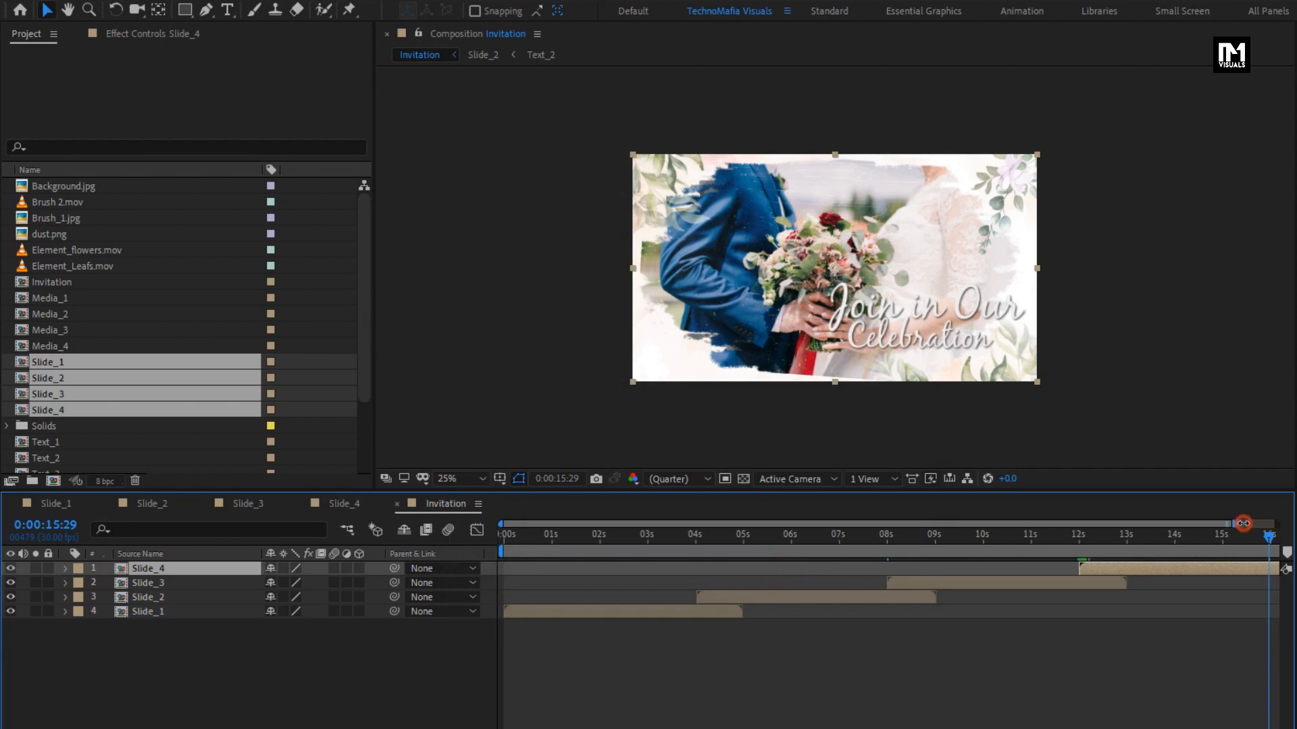
pyautogui.moveTo(1240, 524); pyautogui.dragTo(696, 556)
# Step: Fade in Slide_2 with Opacity keyframes of 0% at 0:00:04:01 and 100% at 0:00:05:00
pyautogui.press('t')
pyautogui.click(701, 600)
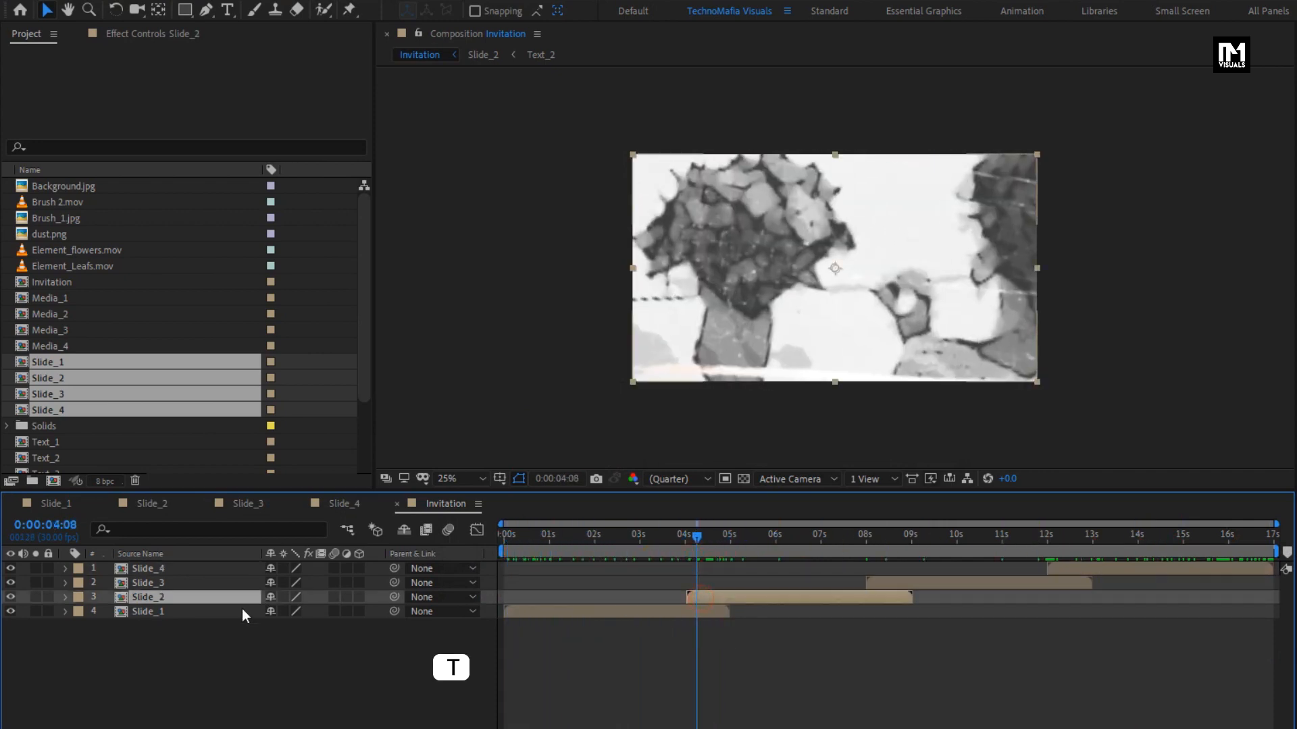
pyautogui.press('t')
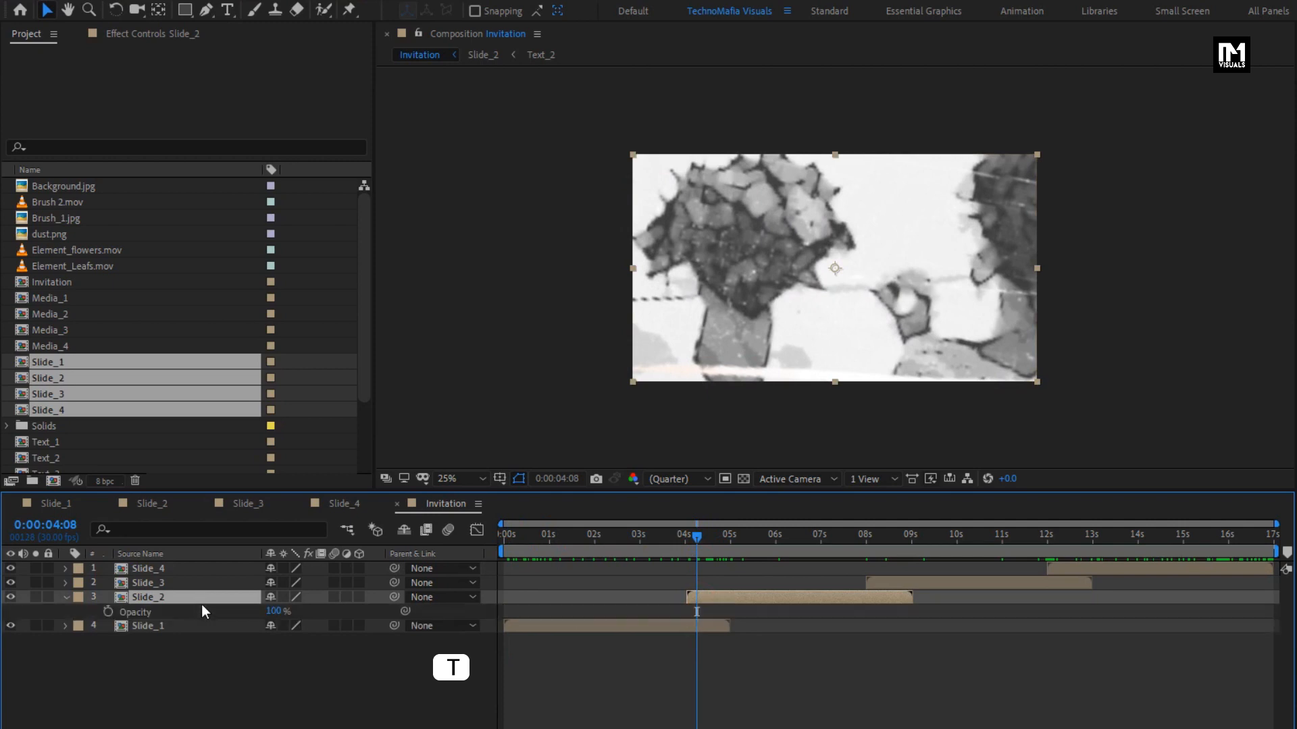
pyautogui.click(731, 540)
pyautogui.moveTo(732, 541); pyautogui.dragTo(730, 541)
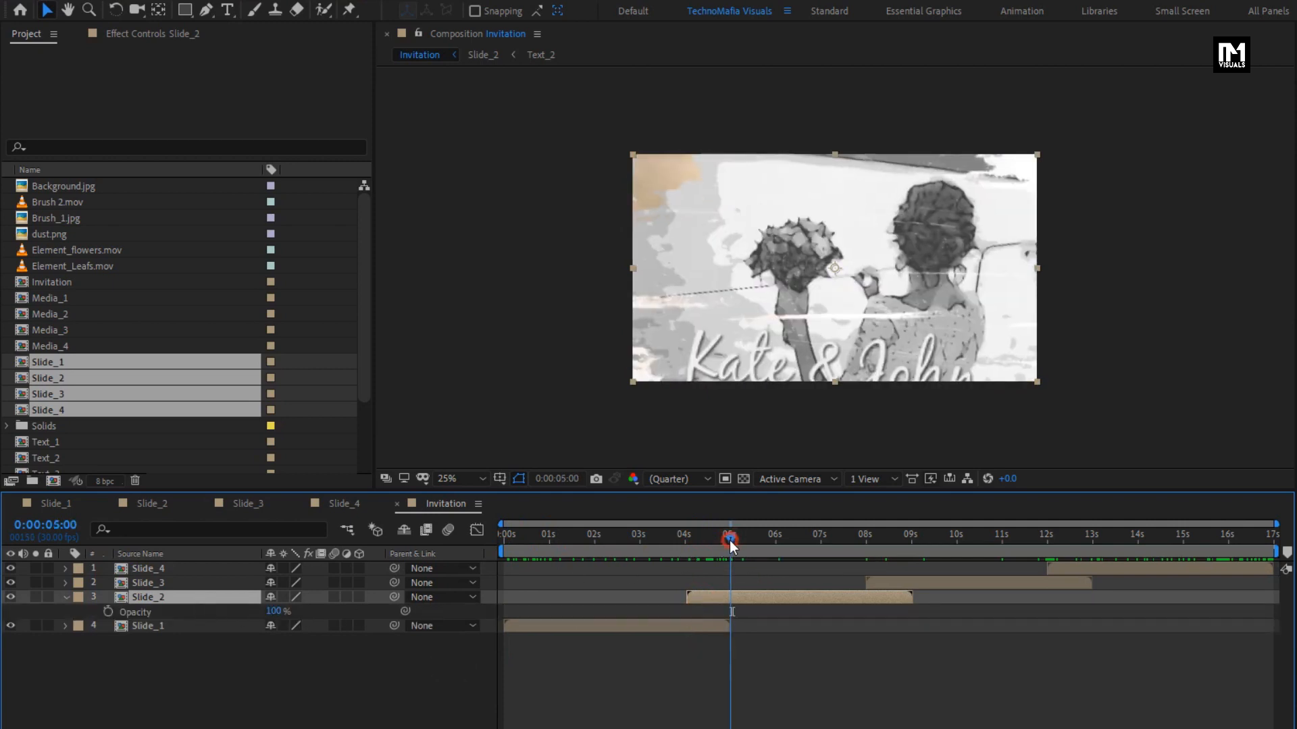
pyautogui.click(109, 612)
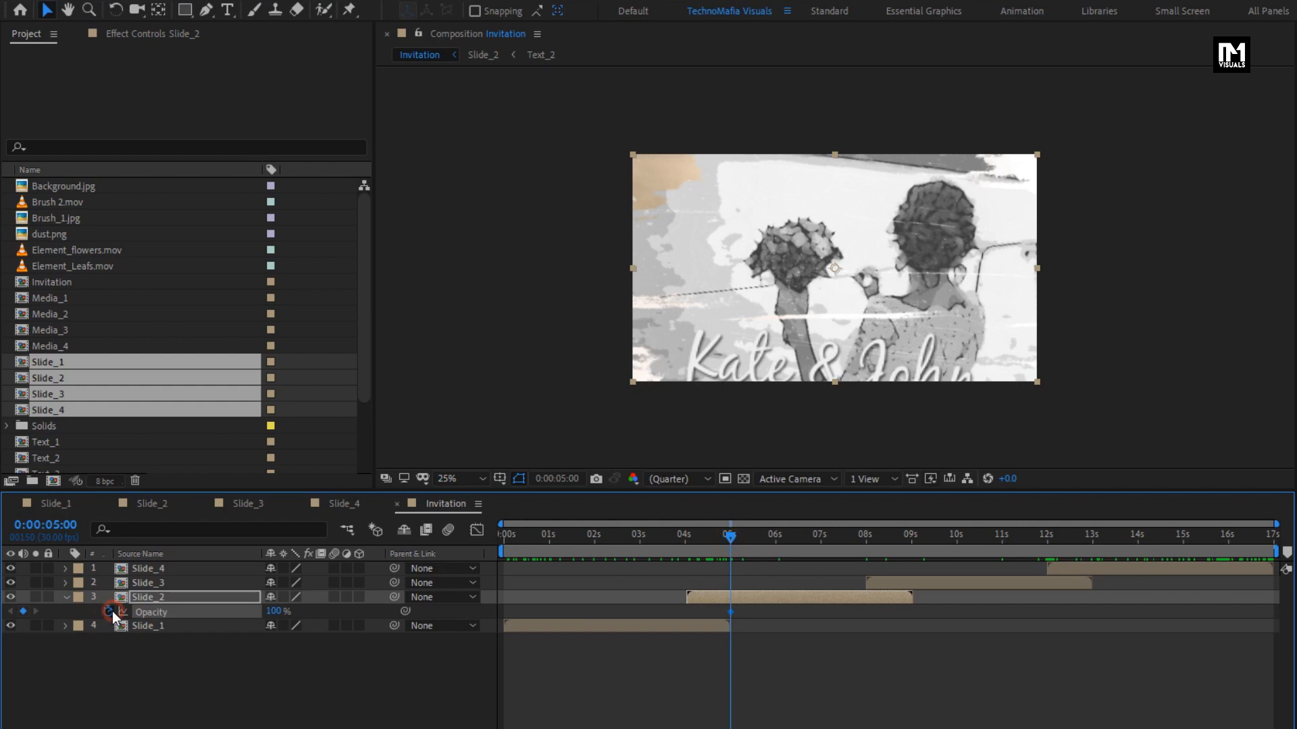
pyautogui.click(687, 540)
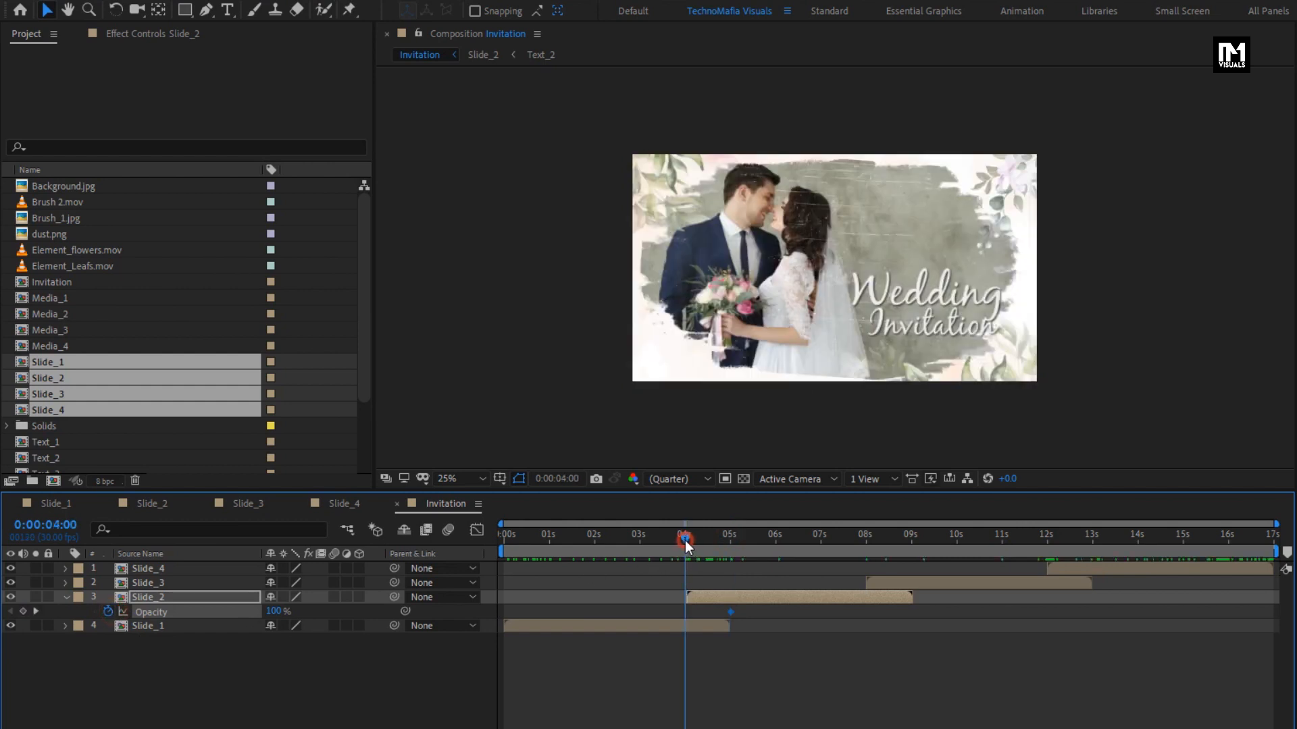
pyautogui.moveTo(684, 541); pyautogui.dragTo(686, 540)
pyautogui.moveTo(274, 612); pyautogui.dragTo(76, 620)
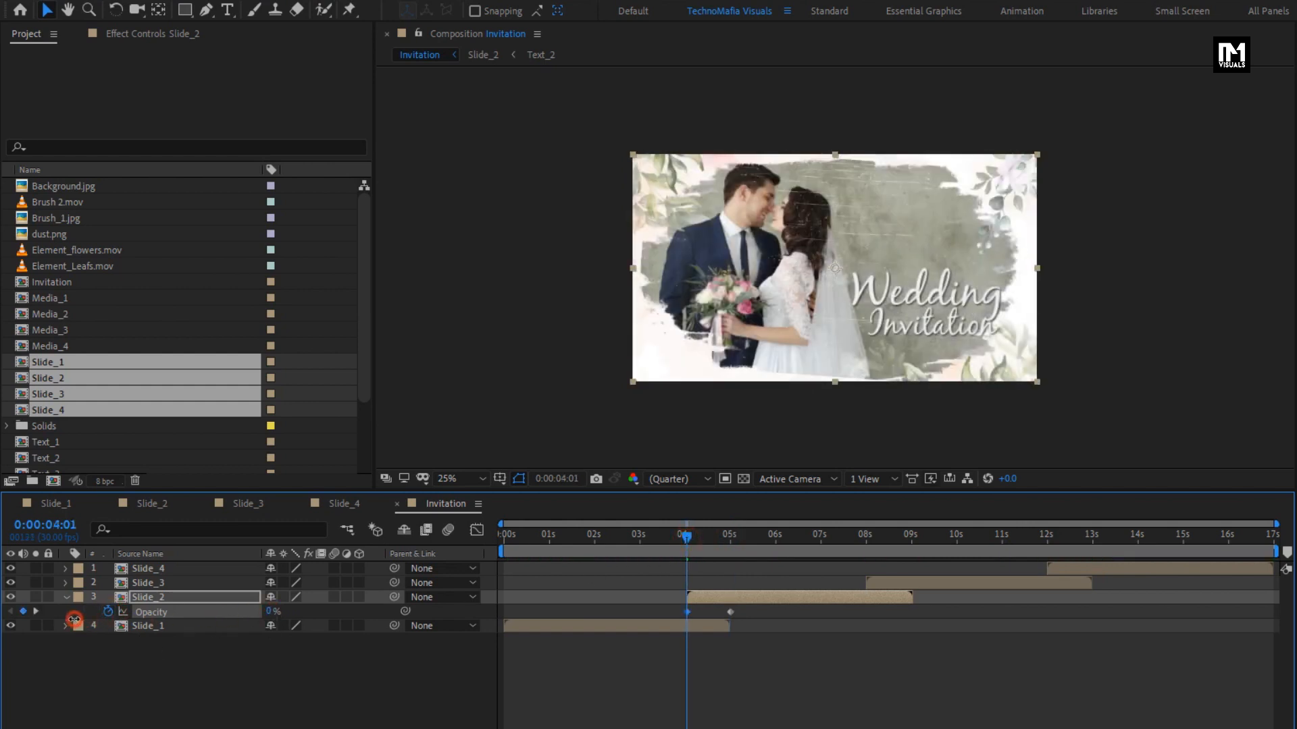
pyautogui.moveTo(687, 536); pyautogui.dragTo(868, 532)
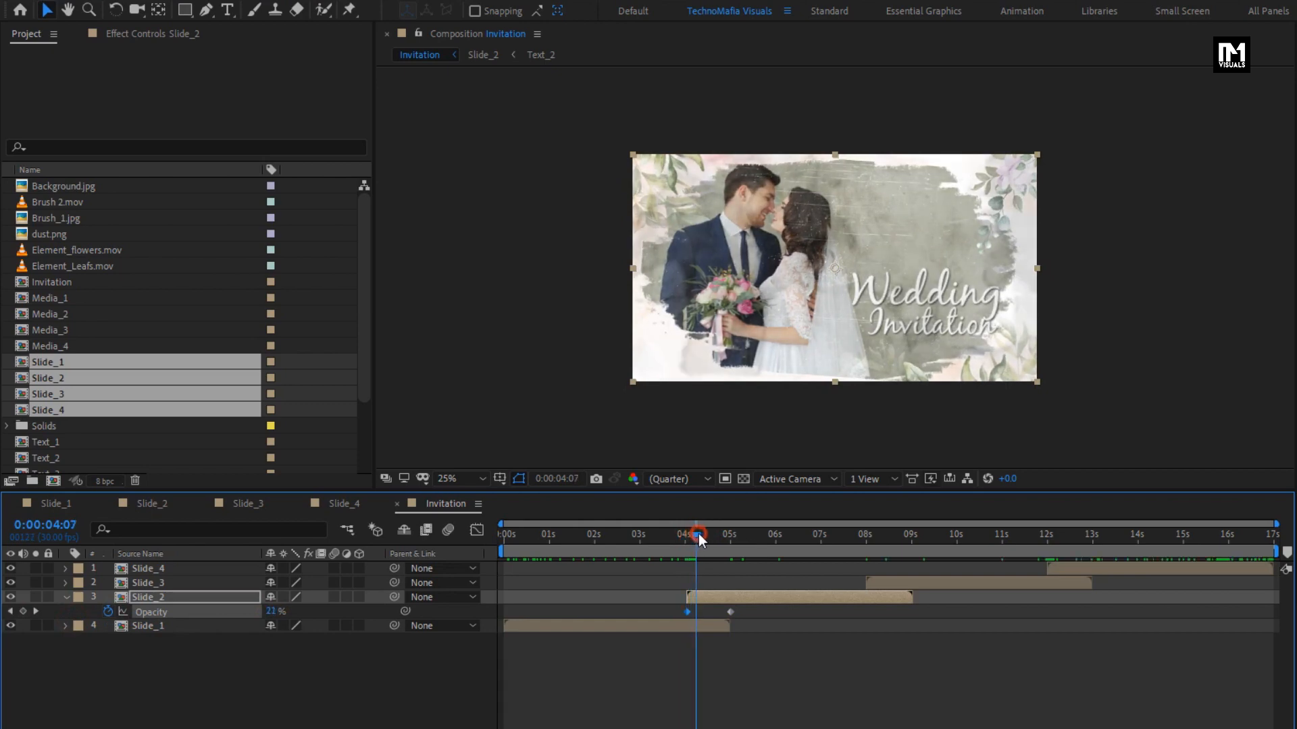
pyautogui.click(67, 597)
# Step: Fade in Slide_3 with Opacity keyframes of 0% at 0:00:08:00 and 100% at 0:00:09:00
pyautogui.click(144, 585)
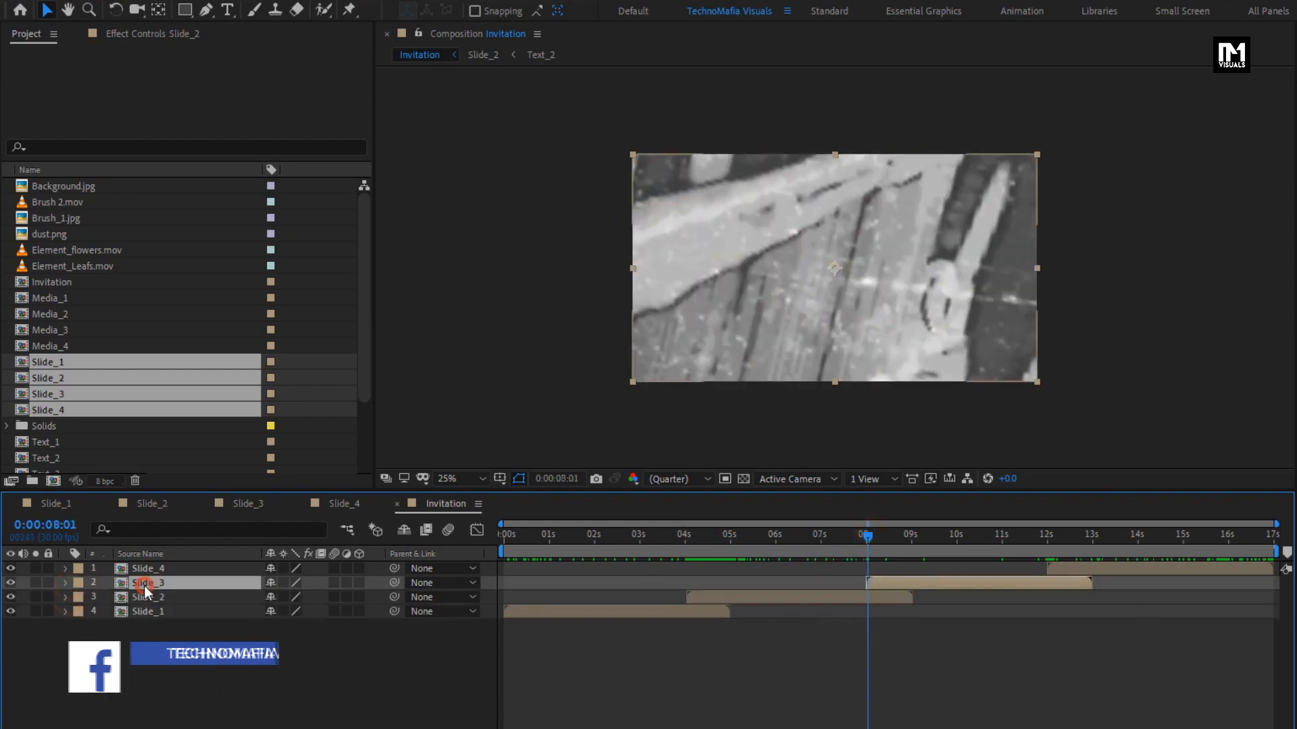
pyautogui.press('t')
pyautogui.click(910, 539)
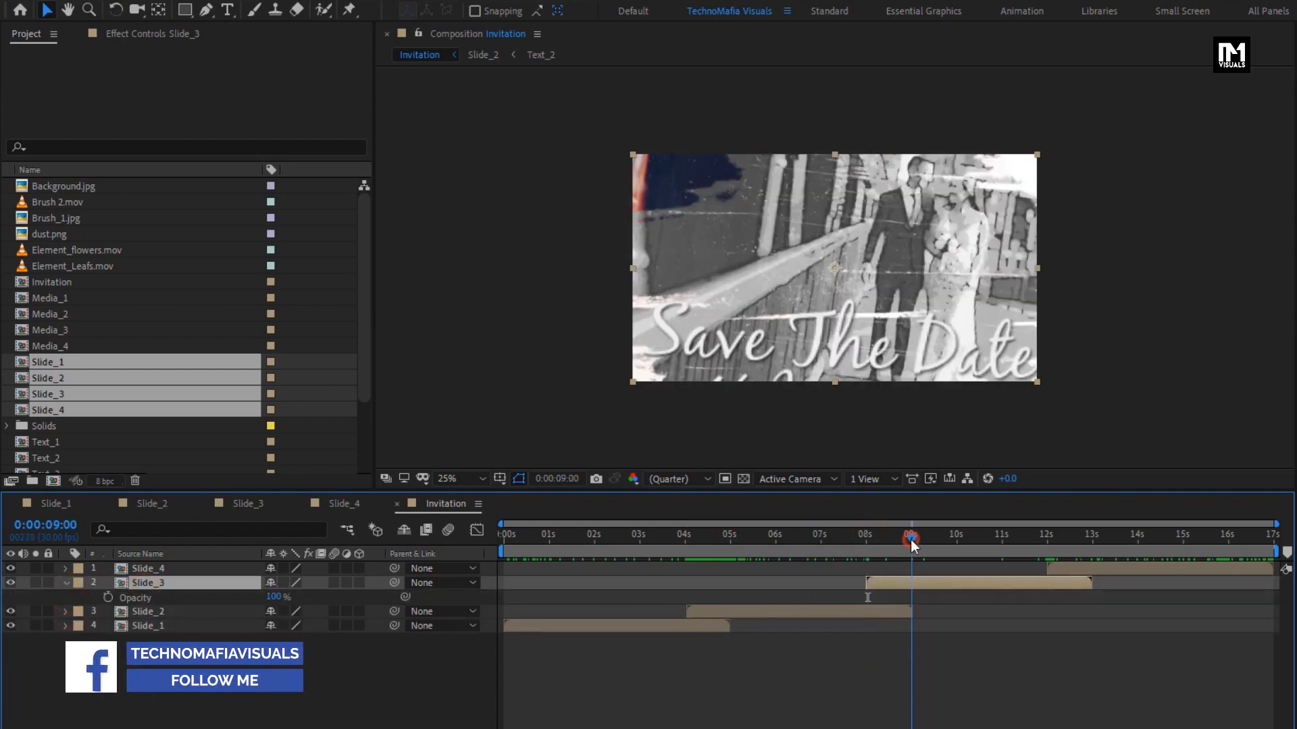
pyautogui.click(108, 598)
pyautogui.click(867, 538)
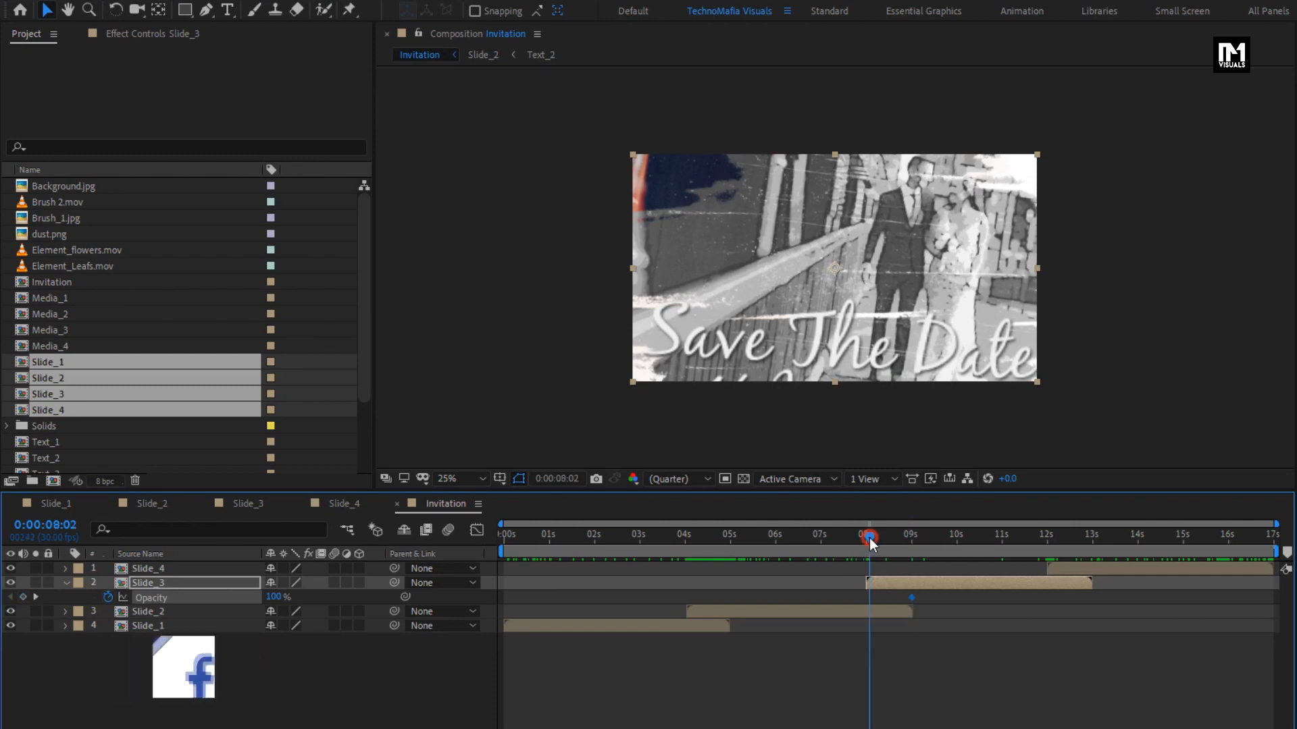
pyautogui.click(274, 597)
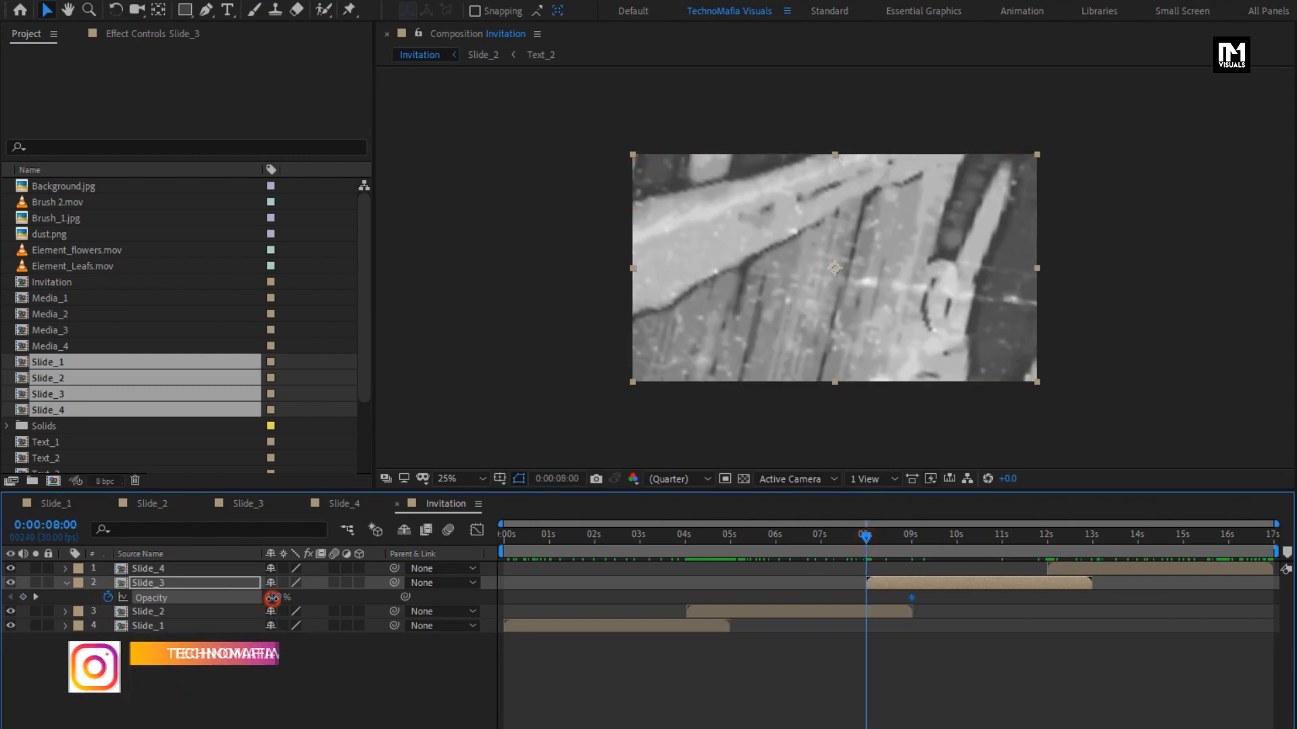
pyautogui.write('0')
pyautogui.press('Return')
# Step: Fade in Slide_4 with Opacity keyframes of 0% at 0:00:12:00 and 100% at 0:00:13:00, then collapse the layer properties
pyautogui.click(1101, 567)
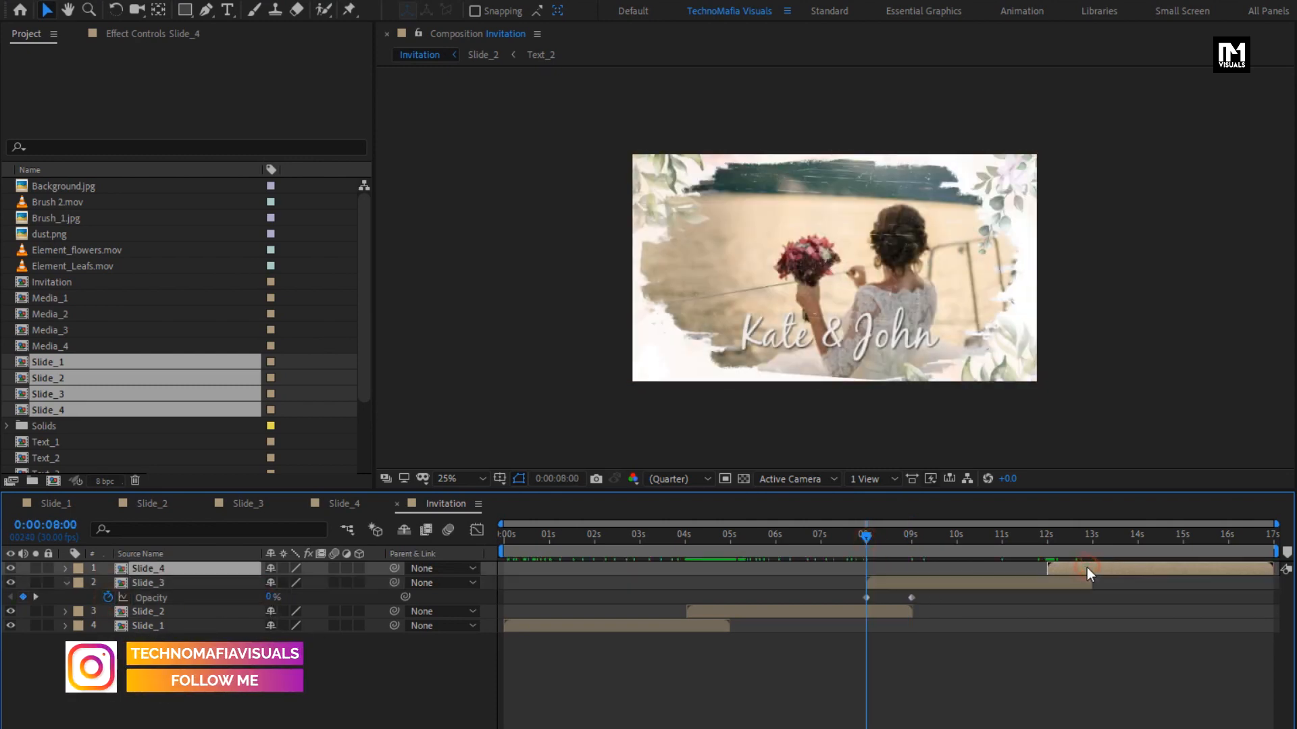
pyautogui.press('t')
pyautogui.click(1100, 541)
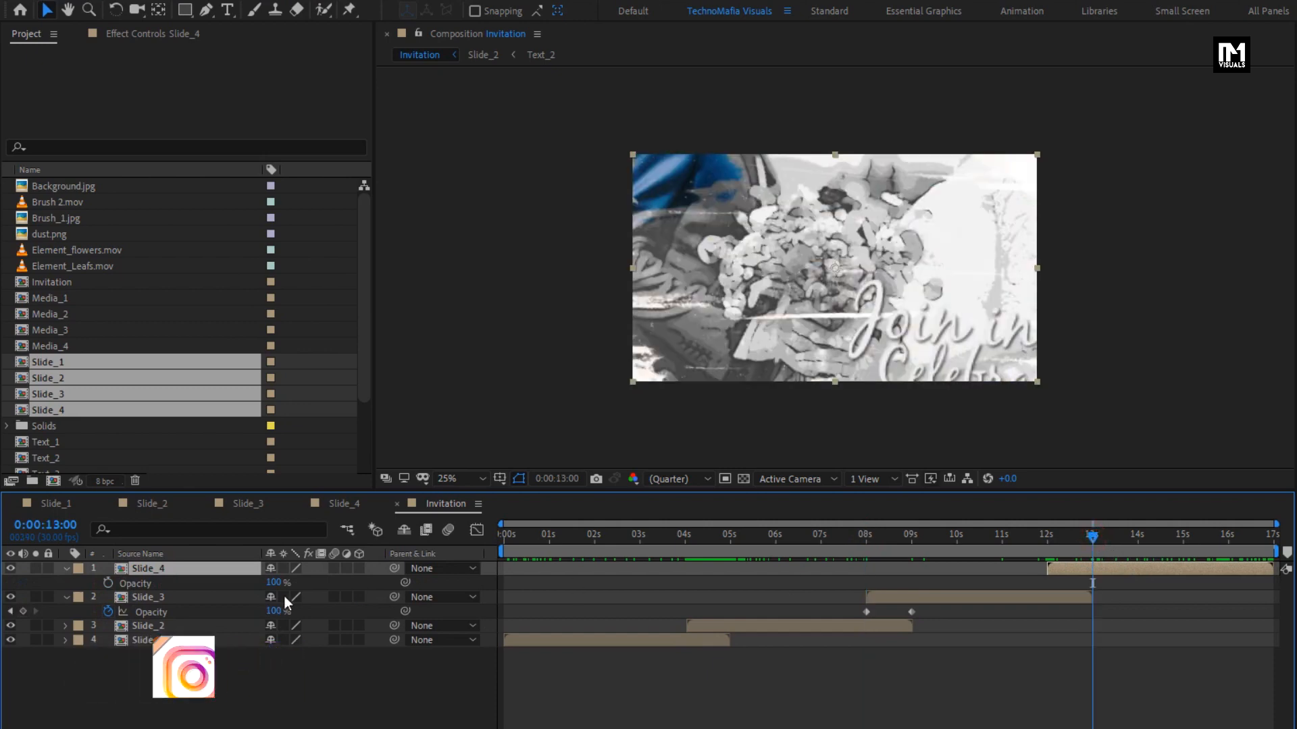
pyautogui.click(111, 583)
pyautogui.click(1047, 537)
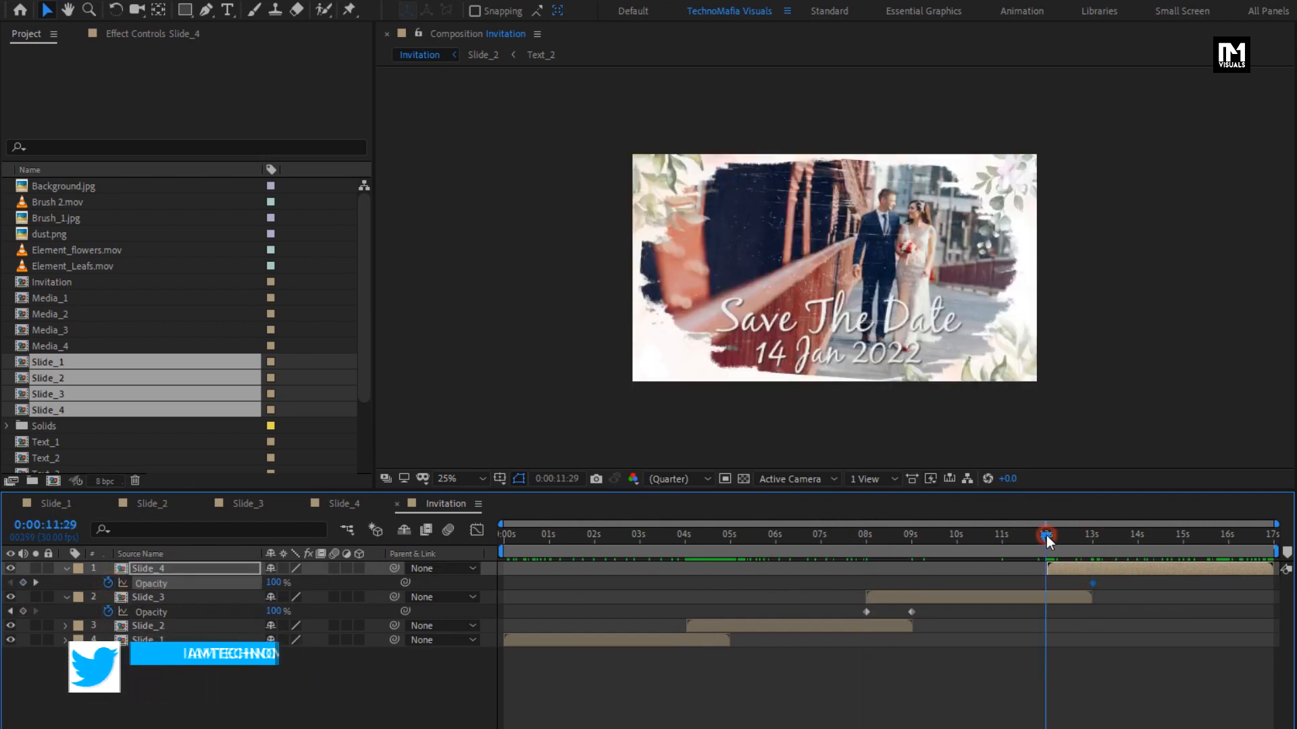
pyautogui.moveTo(1051, 535); pyautogui.dragTo(1050, 536)
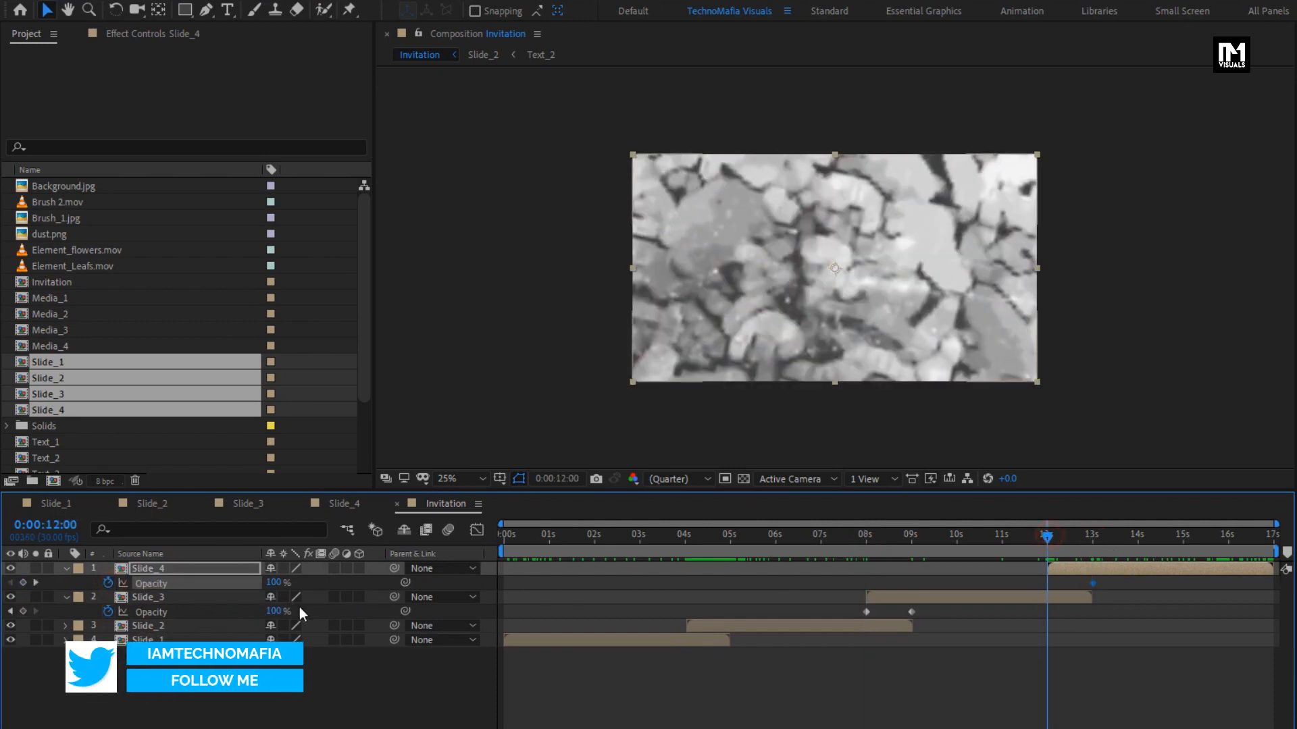
pyautogui.moveTo(274, 583); pyautogui.dragTo(108, 591)
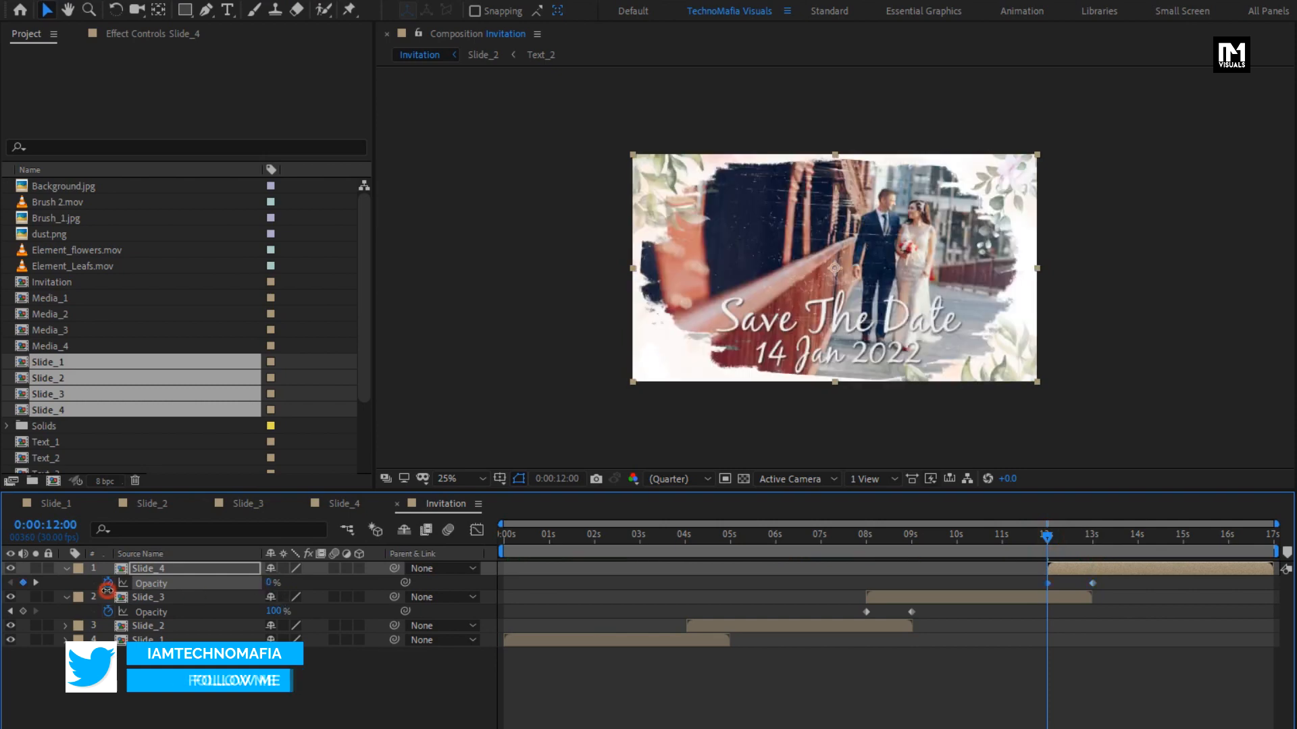
pyautogui.click(65, 597)
pyautogui.click(66, 569)
pyautogui.moveTo(1047, 534); pyautogui.dragTo(631, 560)
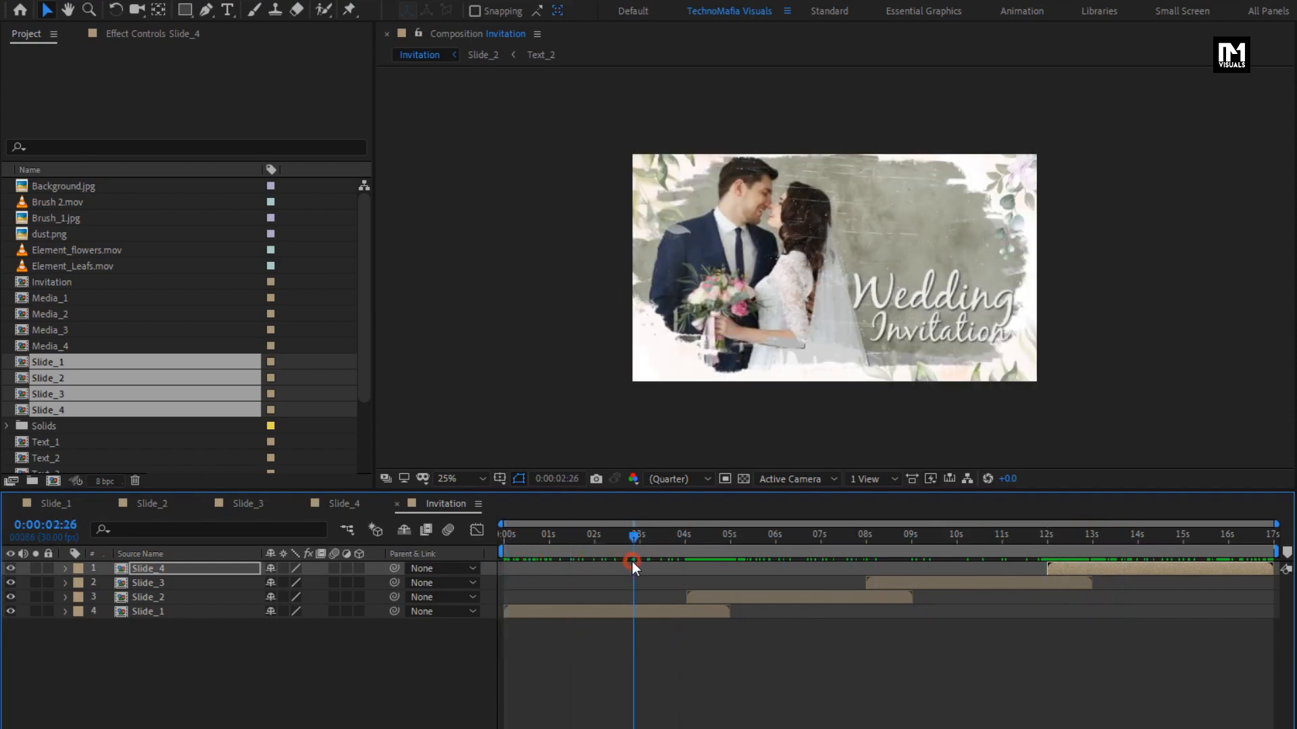
# Step: Create a black 1920 x 1080 solid named Light_leak above the slides in the Invitation composition
pyautogui.click(174, 721)
pyautogui.rightClick(192, 715)
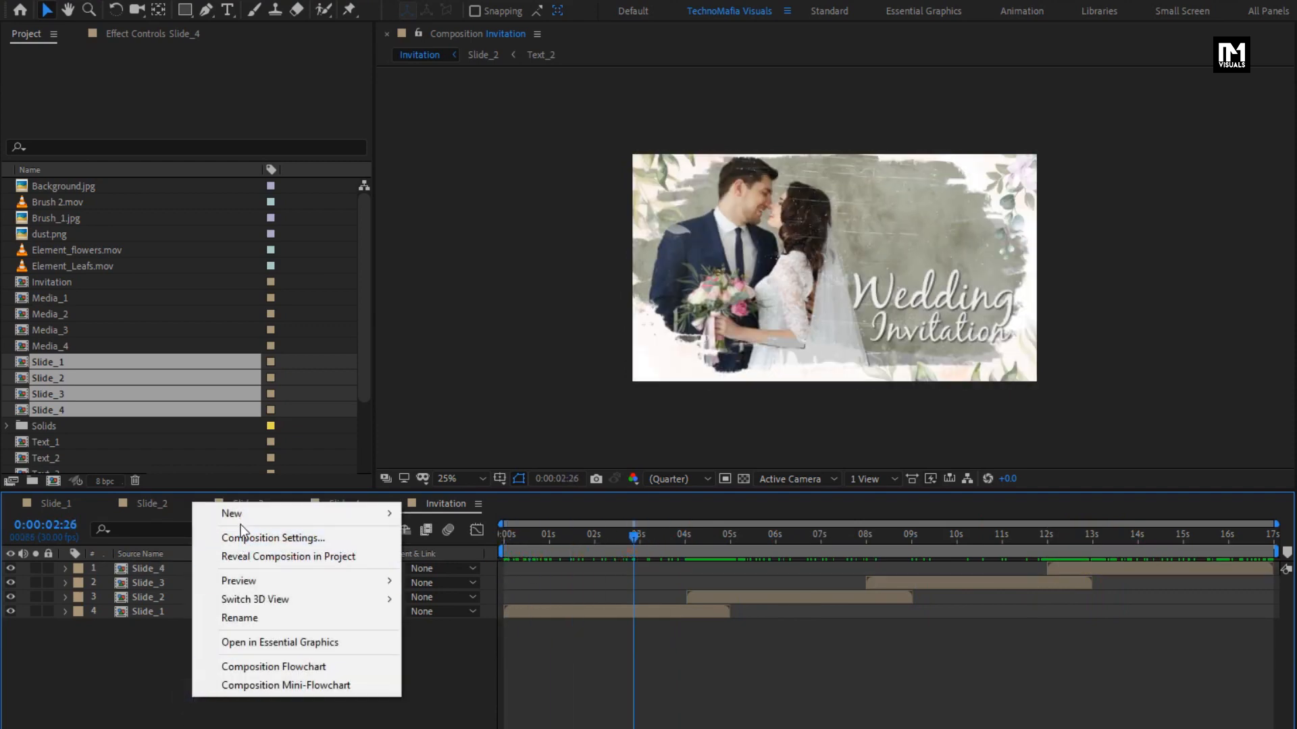
pyautogui.moveTo(297, 513)
pyautogui.click(450, 555)
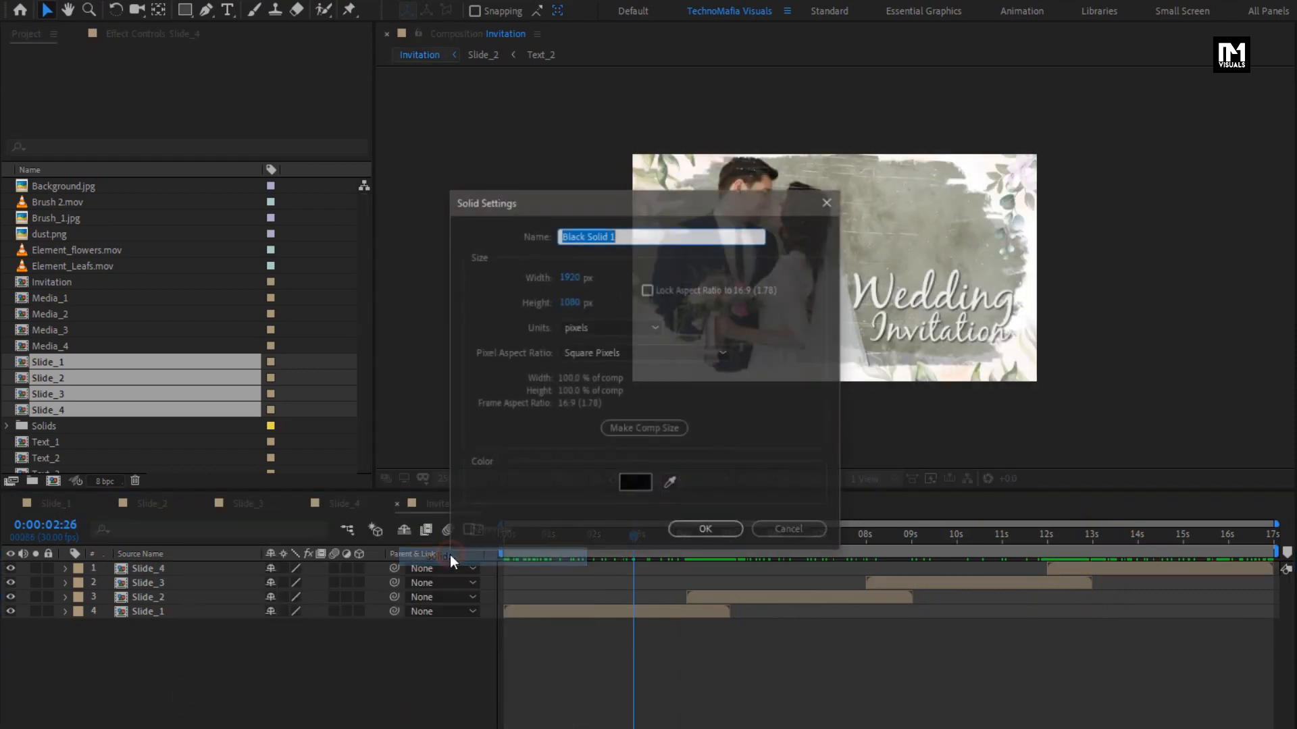
pyautogui.write('Light_leak')
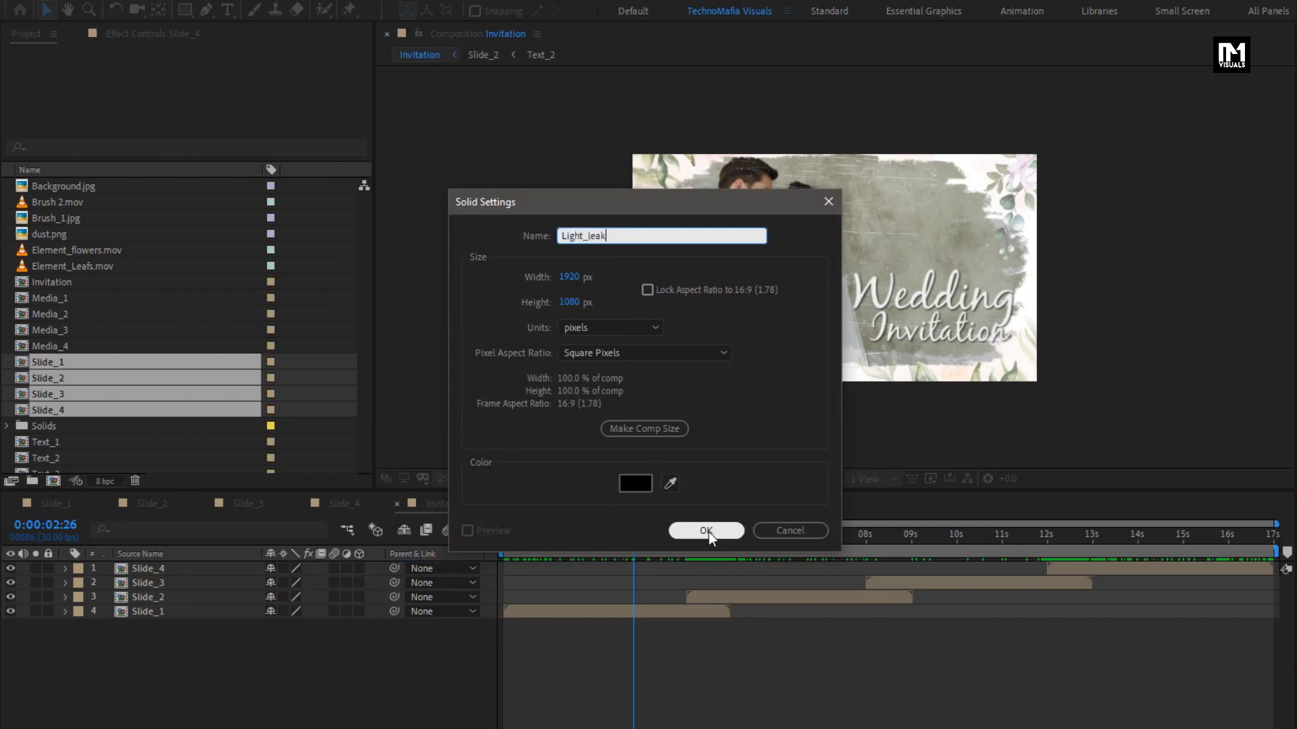
pyautogui.click(706, 531)
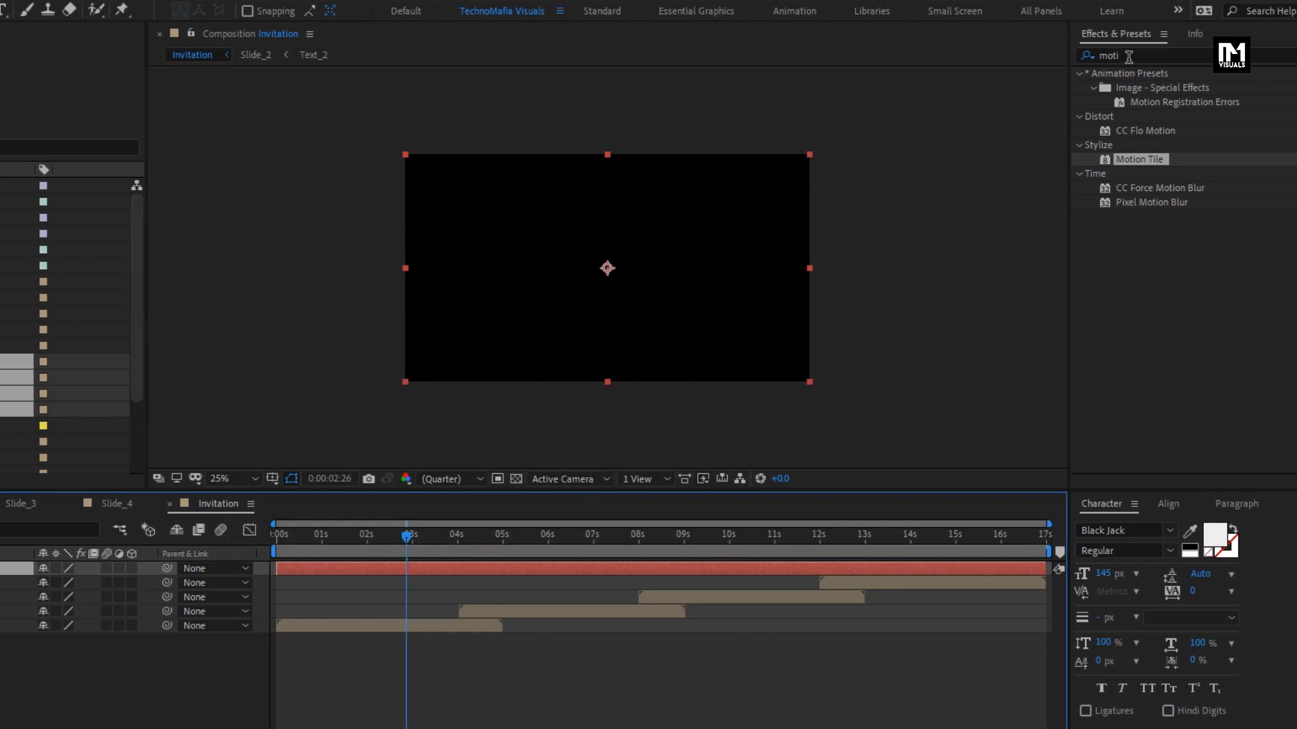
# Step: Search the effects for "fract" and apply Fractal Noise to the Light_leak solid
pyautogui.moveTo(1128, 56); pyautogui.dragTo(1062, 59)
pyautogui.write('fract')
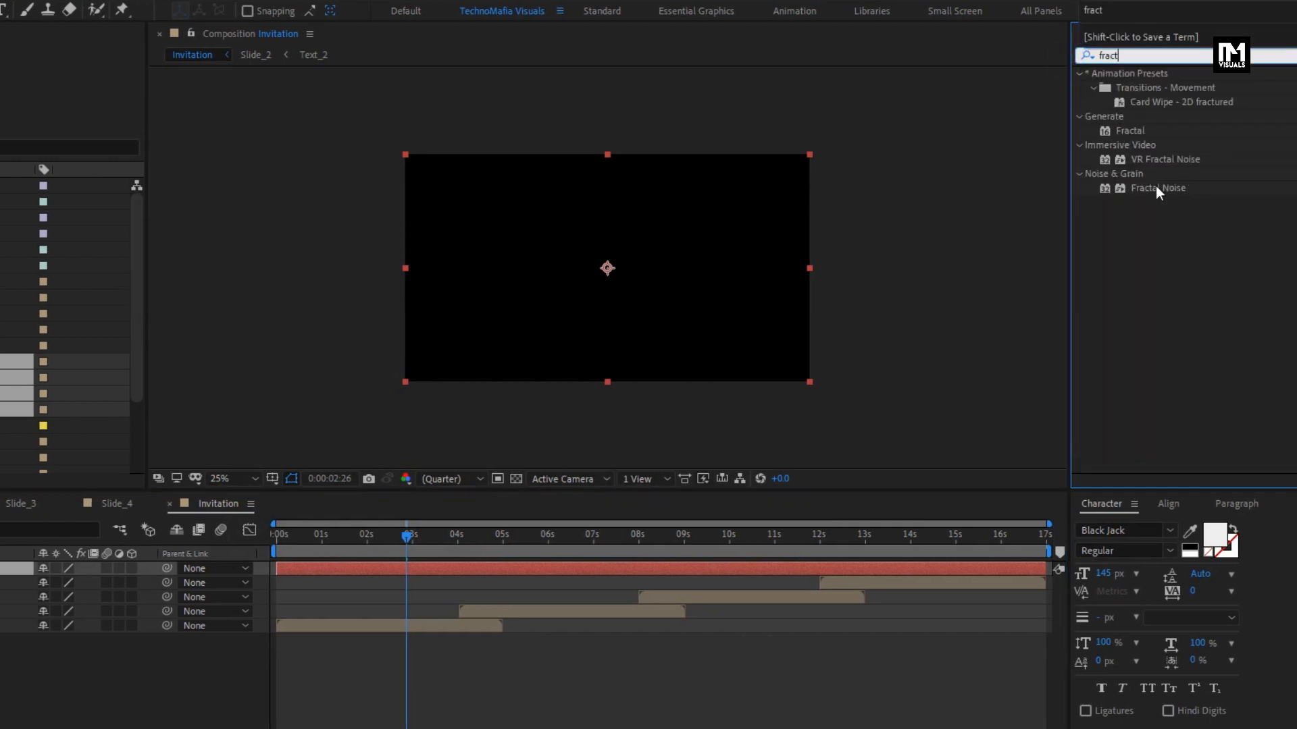
pyautogui.moveTo(1156, 186); pyautogui.dragTo(672, 258)
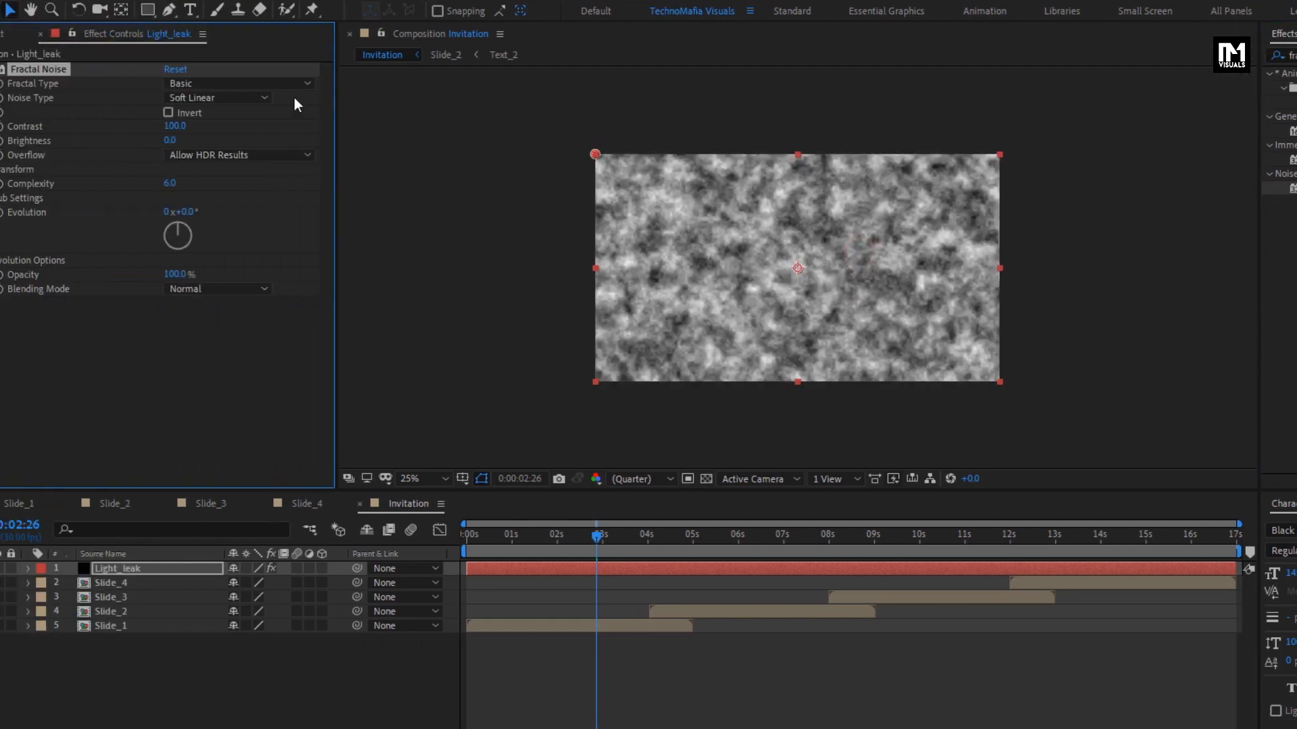
# Step: Set the Light_leak Fractal Noise to the Dynamic Progressive fractal type and the Spline noise type
pyautogui.click(35, 83)
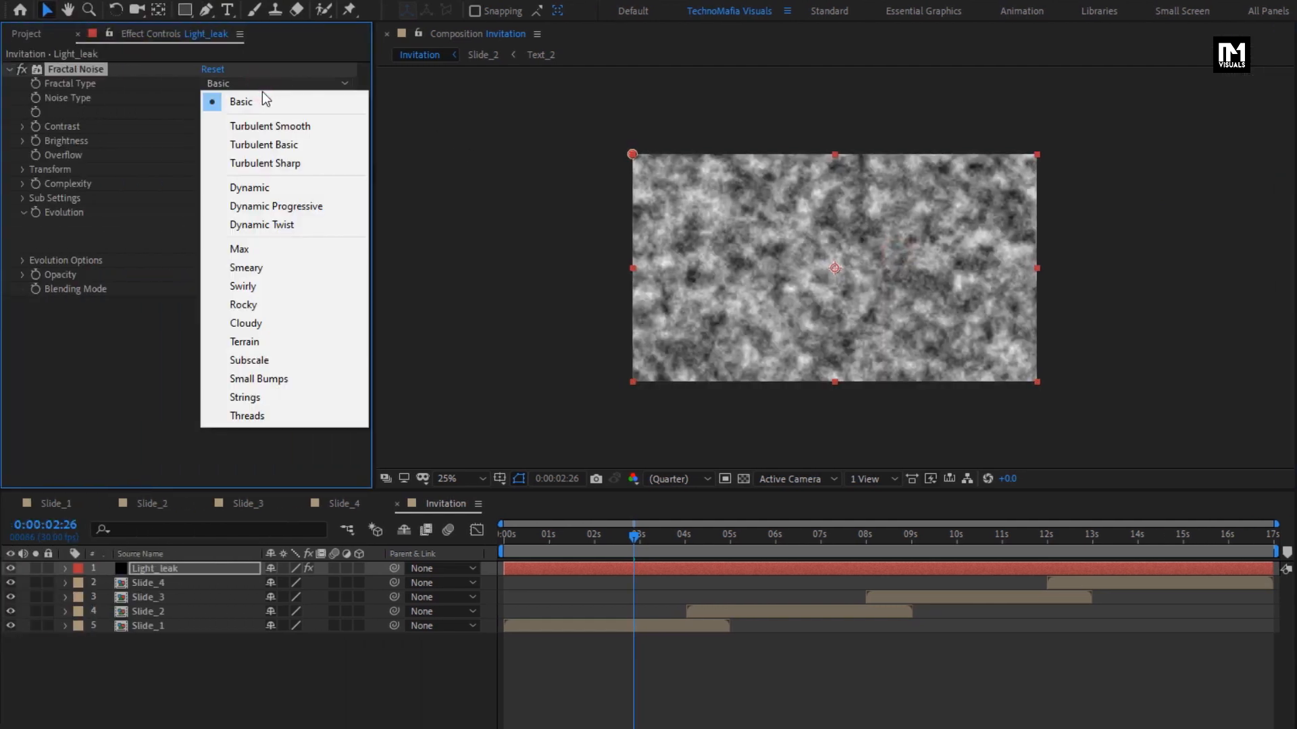
pyautogui.click(261, 206)
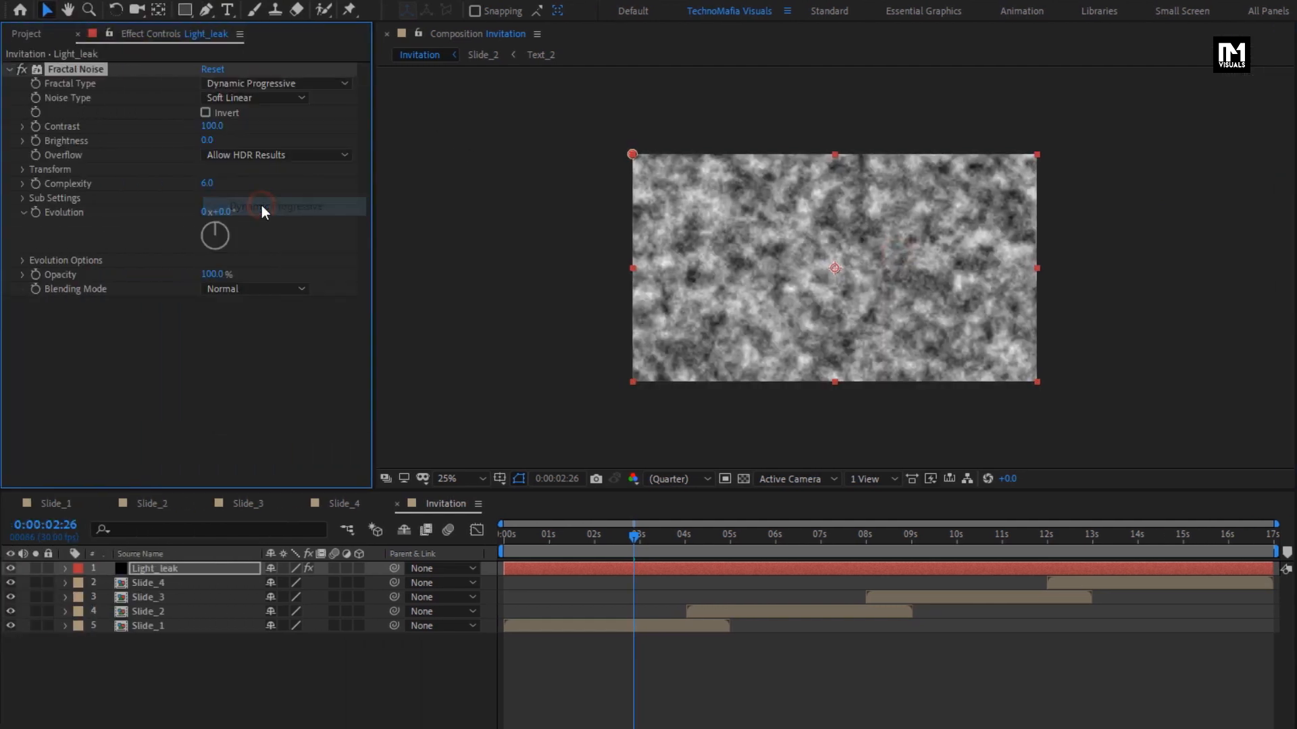
pyautogui.click(245, 99)
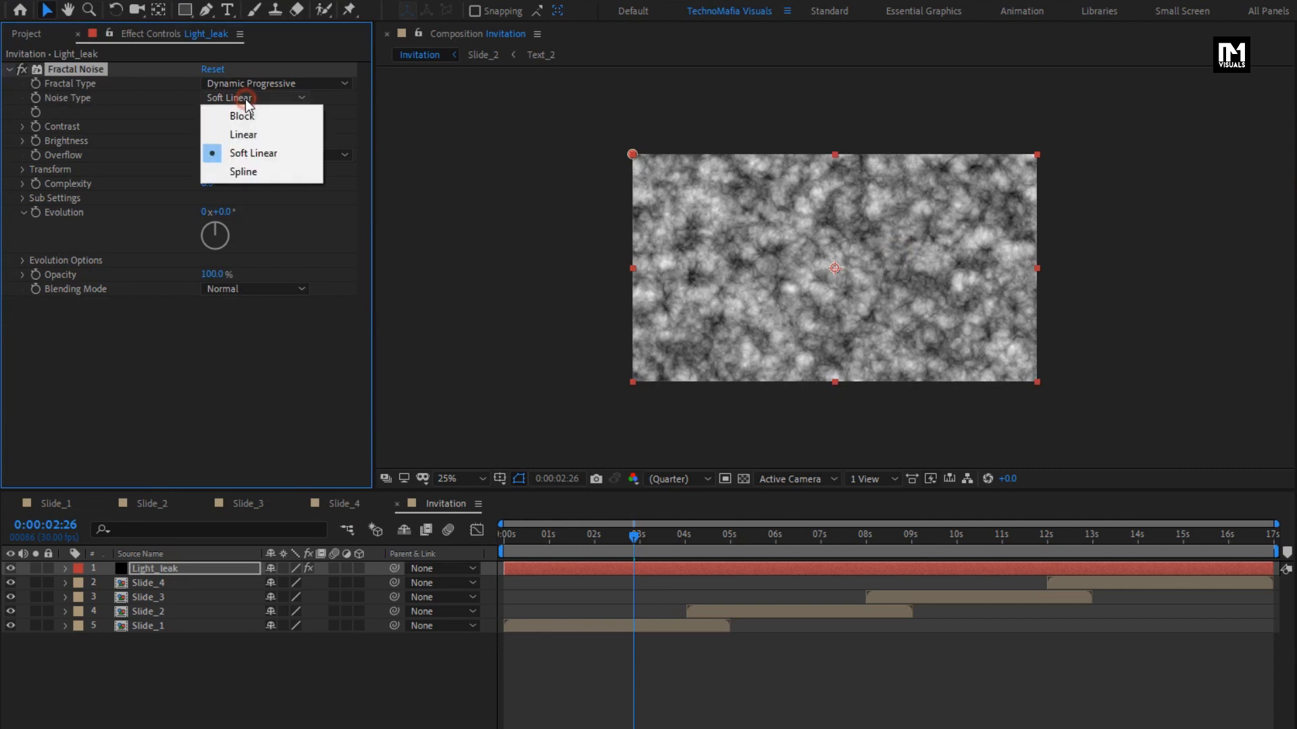
pyautogui.click(247, 172)
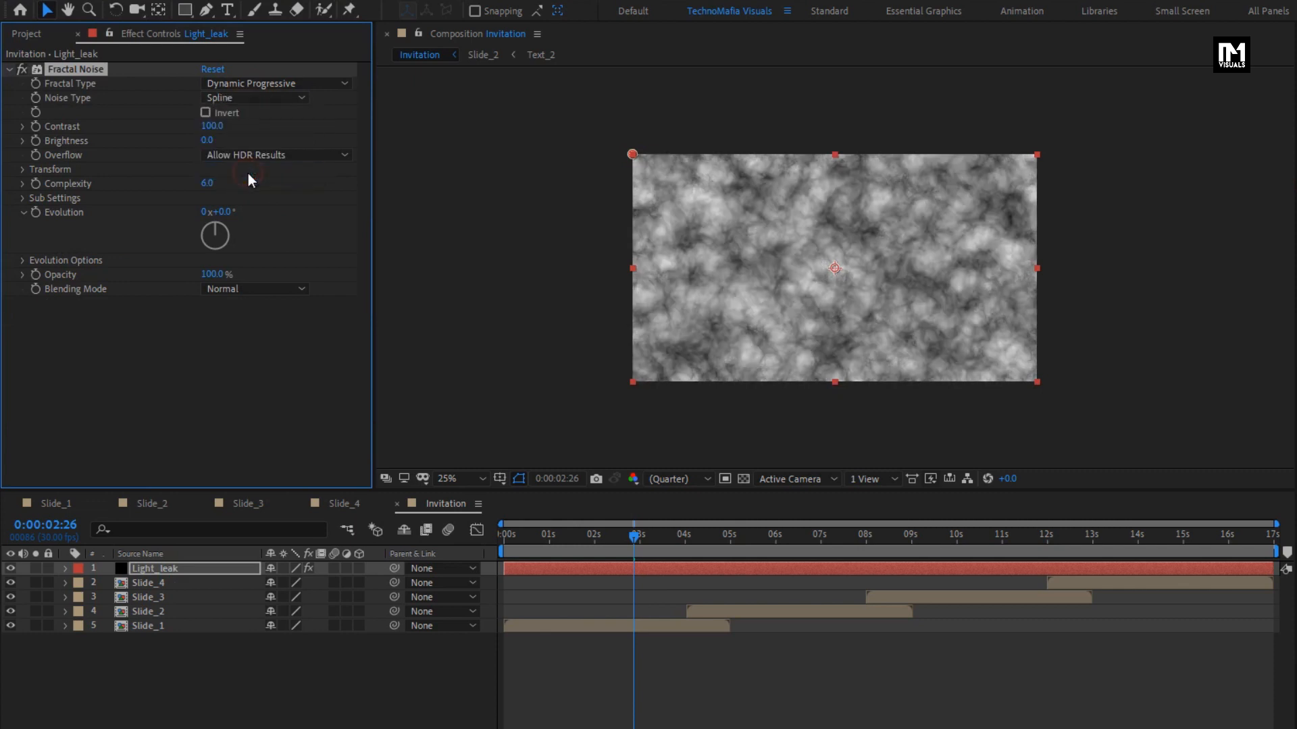
# Step: Set the Fractal Noise Contrast to 250 and Brightness to -70
pyautogui.click(211, 126)
pyautogui.write('250')
pyautogui.click(207, 141)
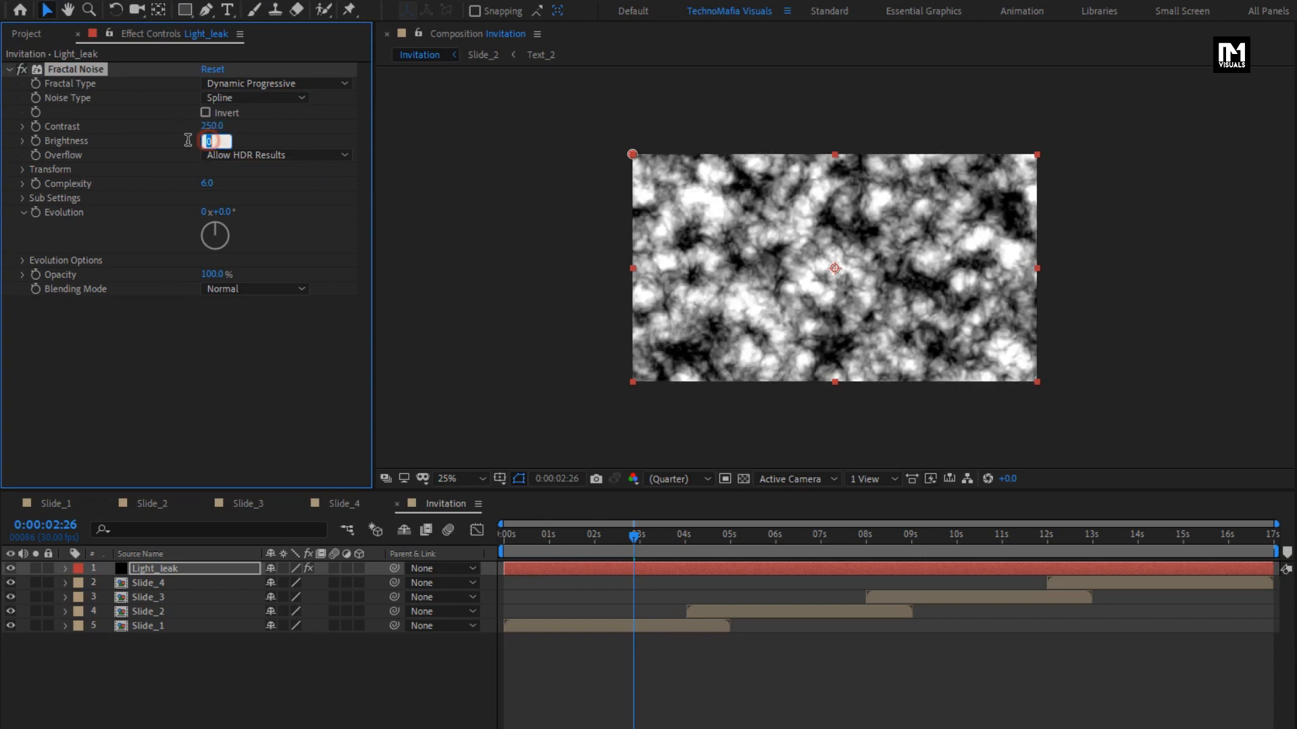
pyautogui.write('-70')
pyautogui.press('Return')
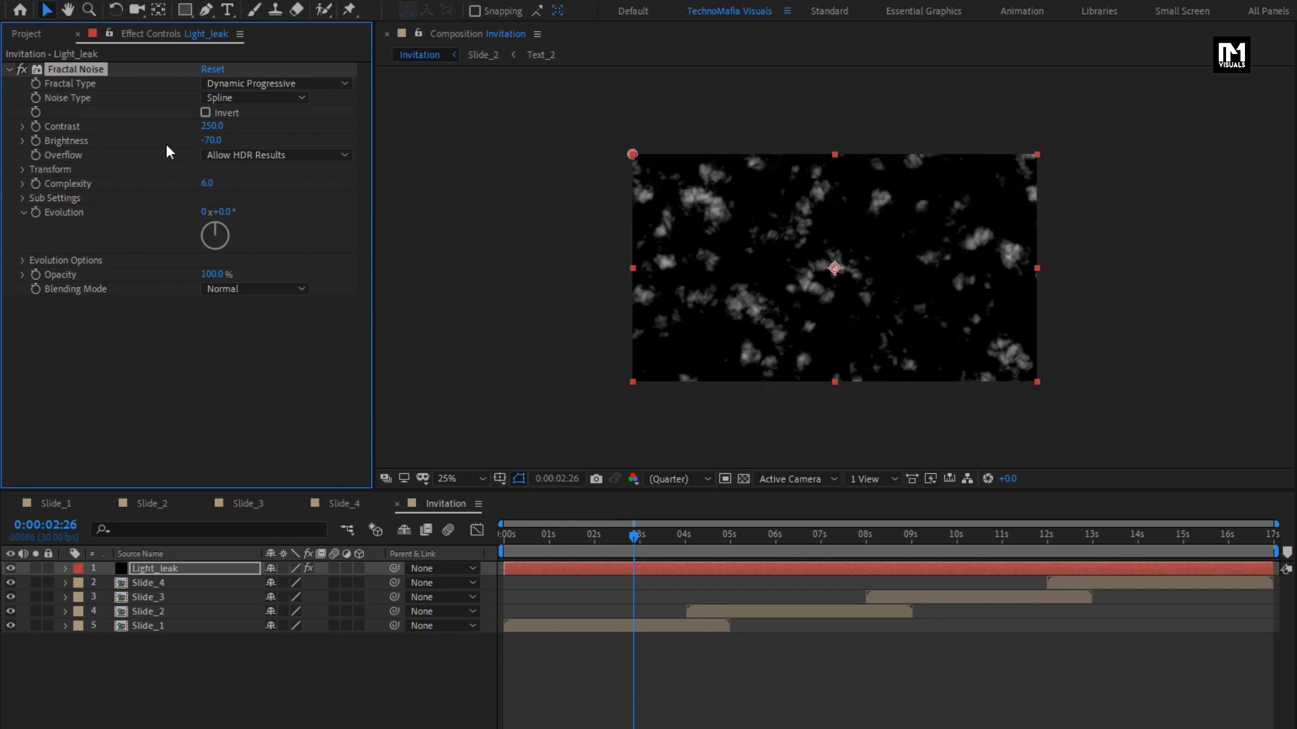
# Step: Set the Fractal Noise transform Scale to 1500 and Complexity to 1
pyautogui.click(22, 170)
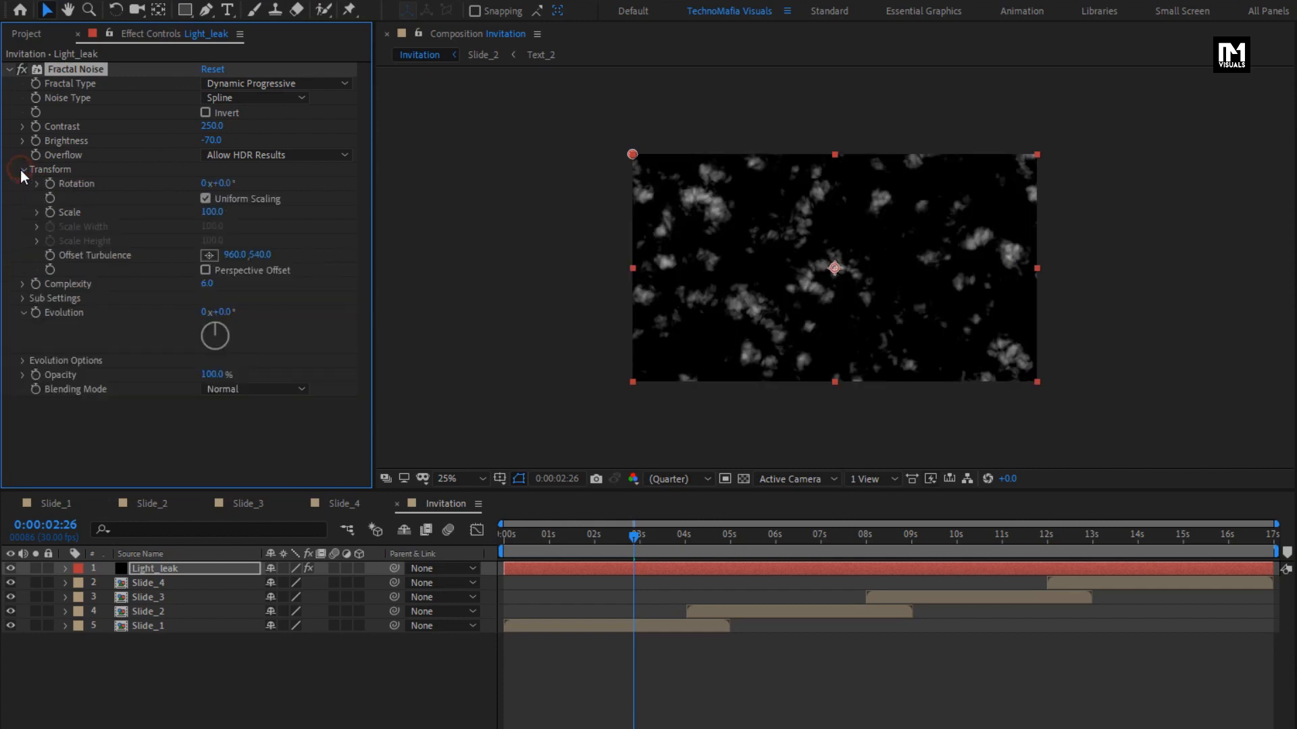
pyautogui.click(209, 212)
pyautogui.write('1500')
pyautogui.click(174, 212)
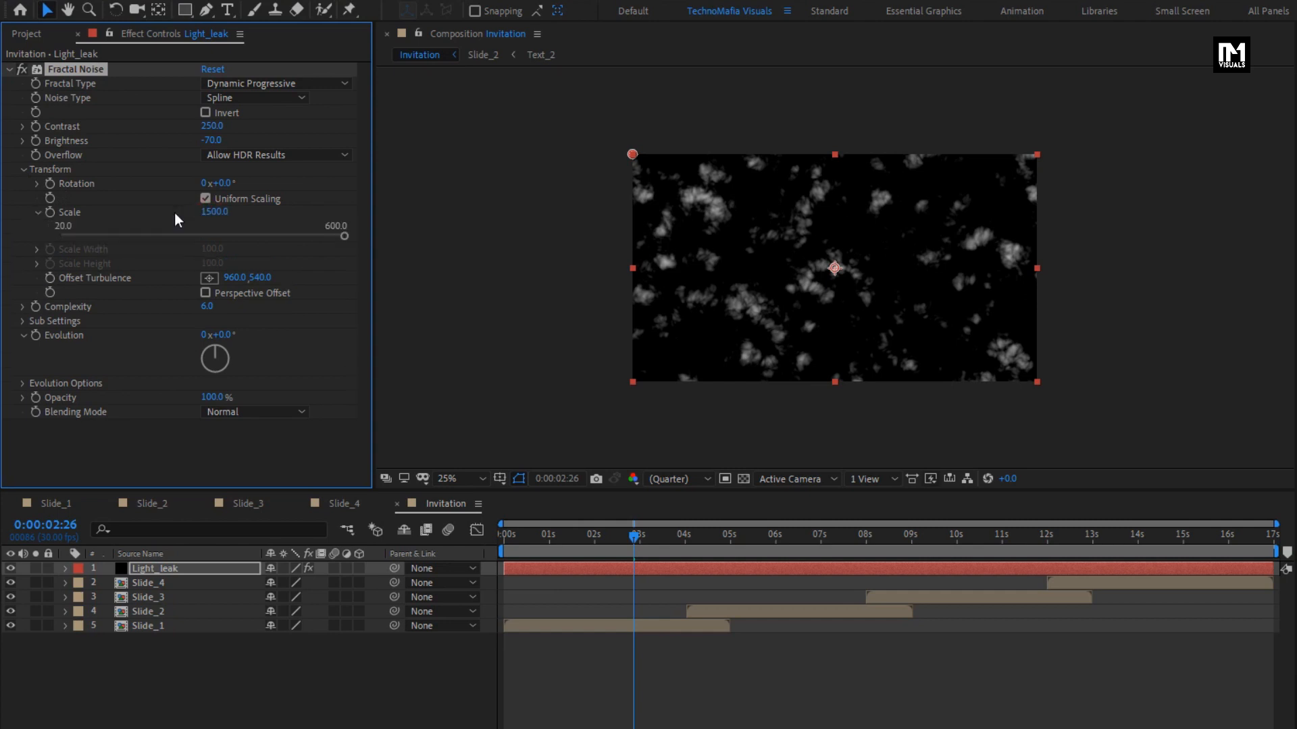
pyautogui.click(206, 305)
pyautogui.write('1')
pyautogui.press('Return')
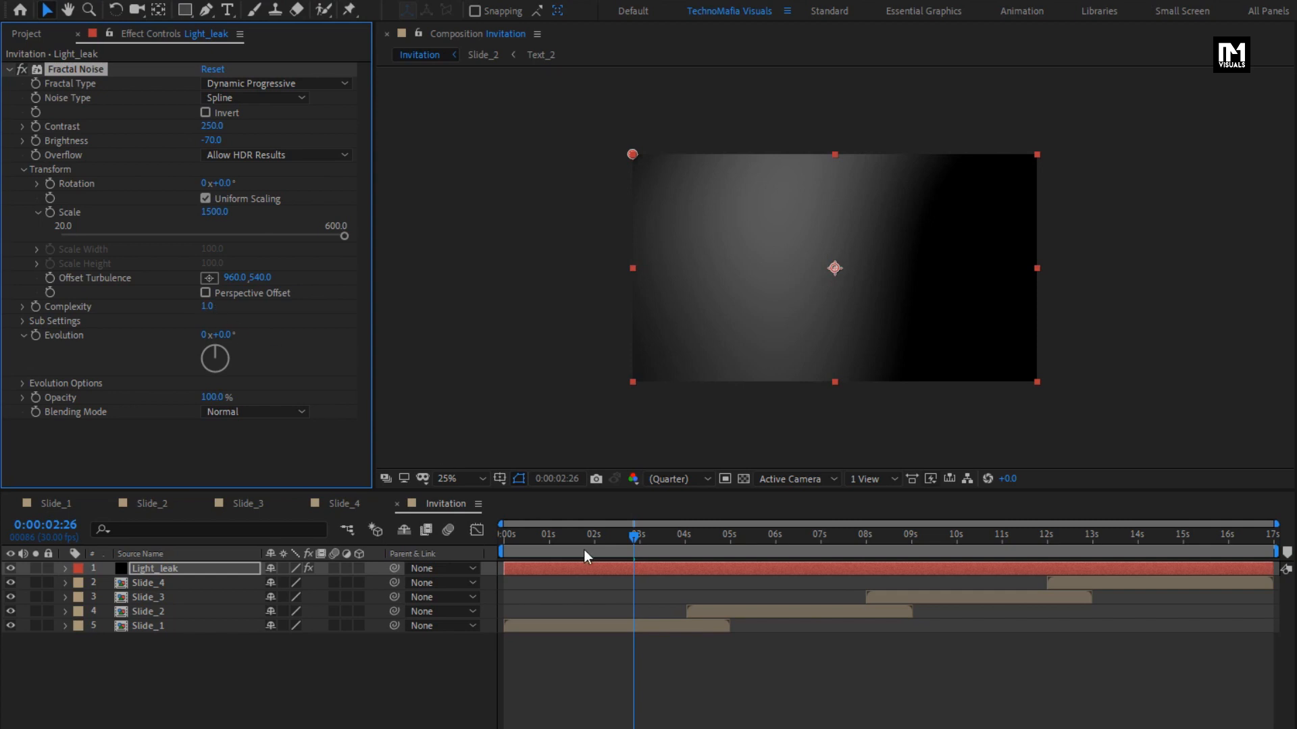
# Step: Animate the Fractal Noise Evolution with the expression time*150, preview the motion, and collapse the Light_leak layer properties
pyautogui.moveTo(534, 545); pyautogui.dragTo(557, 547)
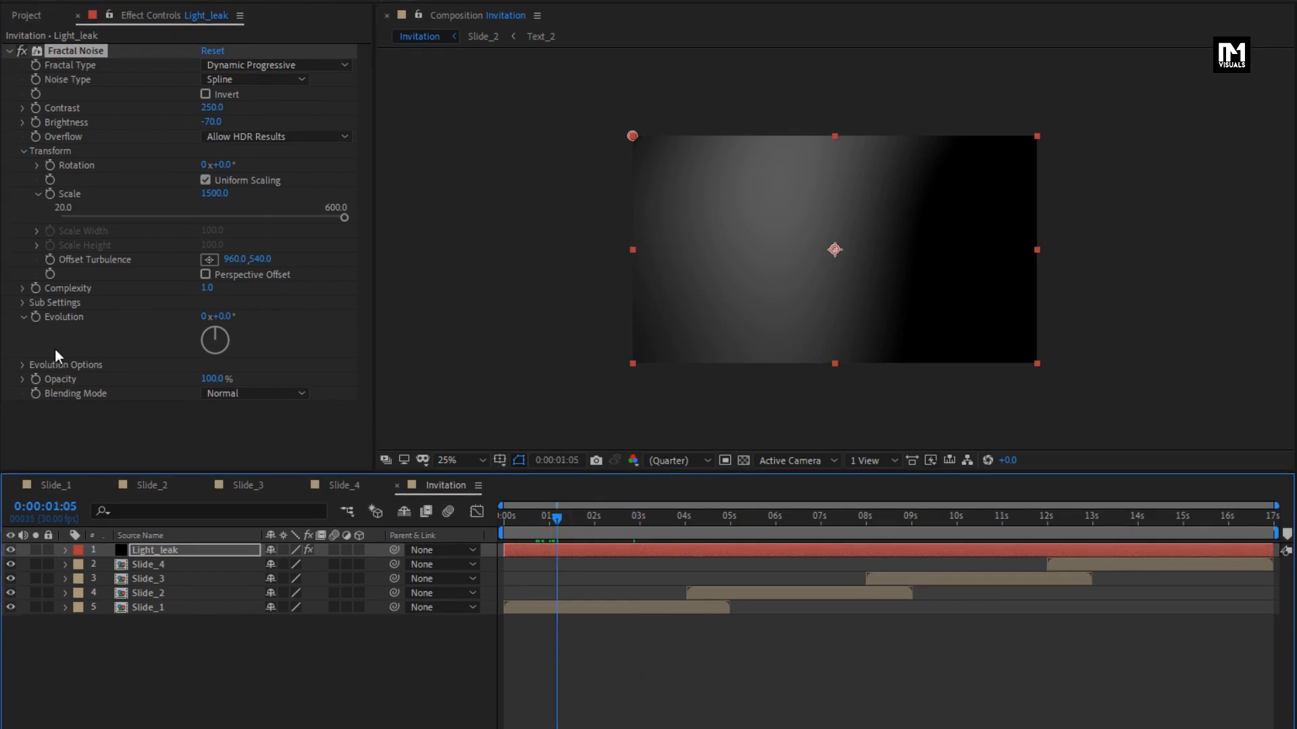
pyautogui.press('alt')
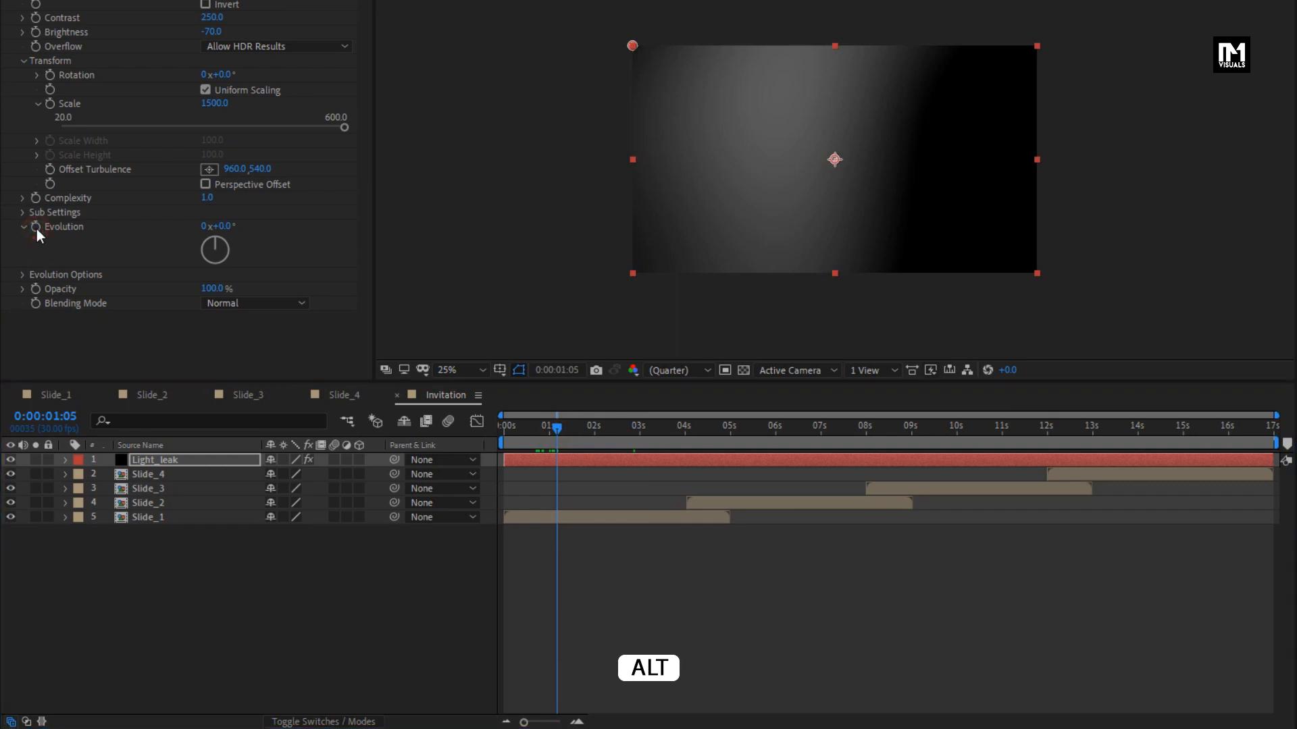
pyautogui.keyDown('alt'); pyautogui.click(37, 229); pyautogui.keyUp('alt')
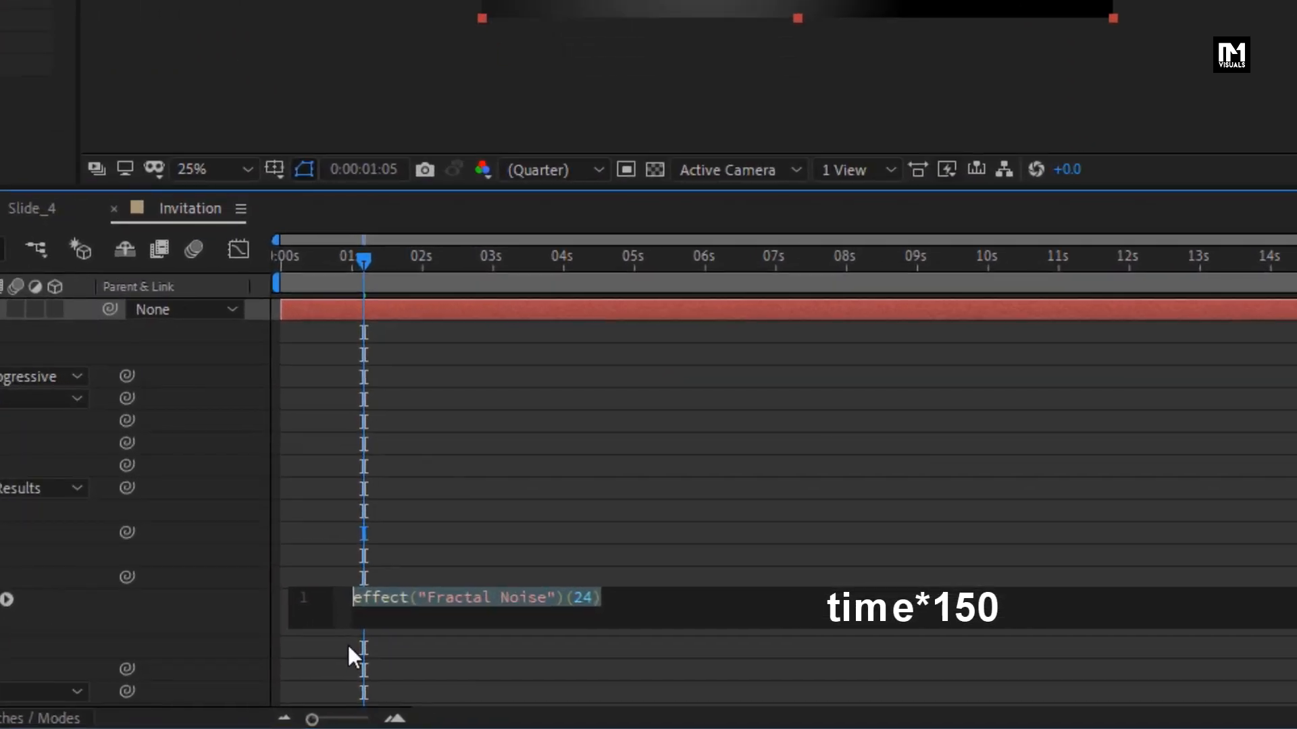
pyautogui.write('time')
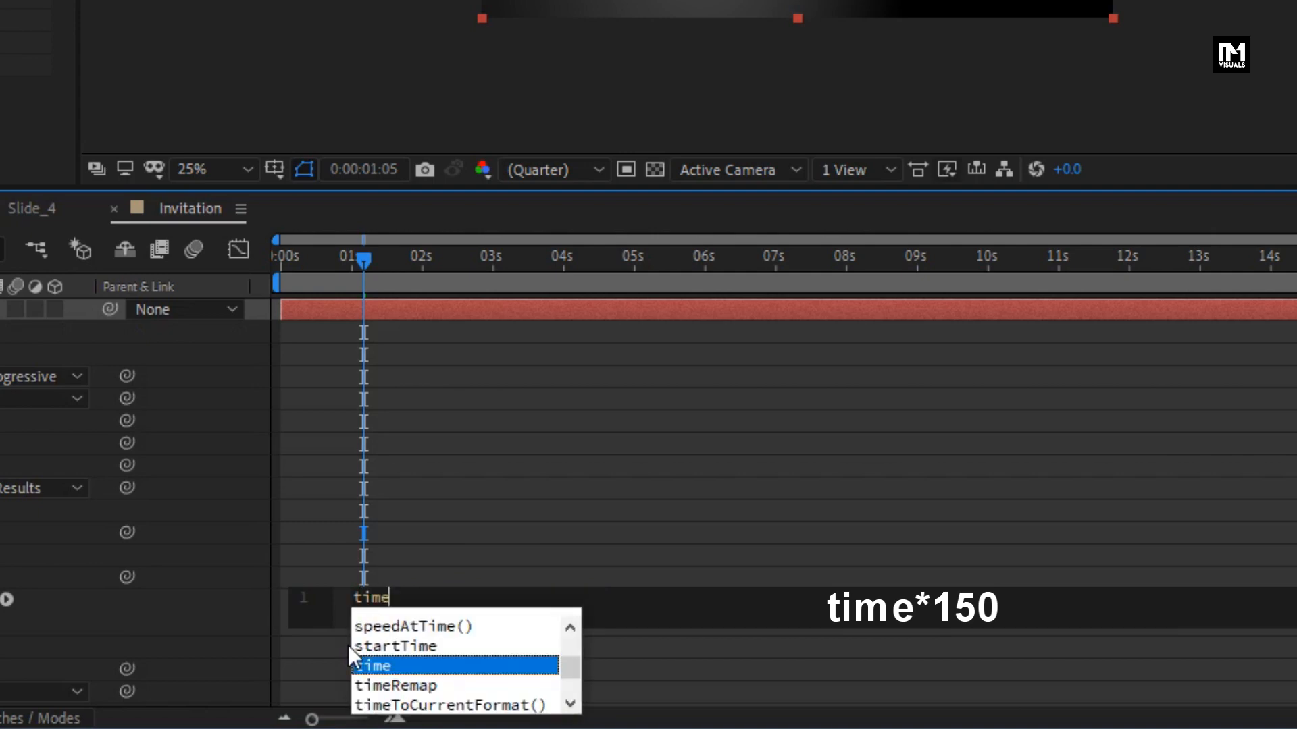
pyautogui.write('*150')
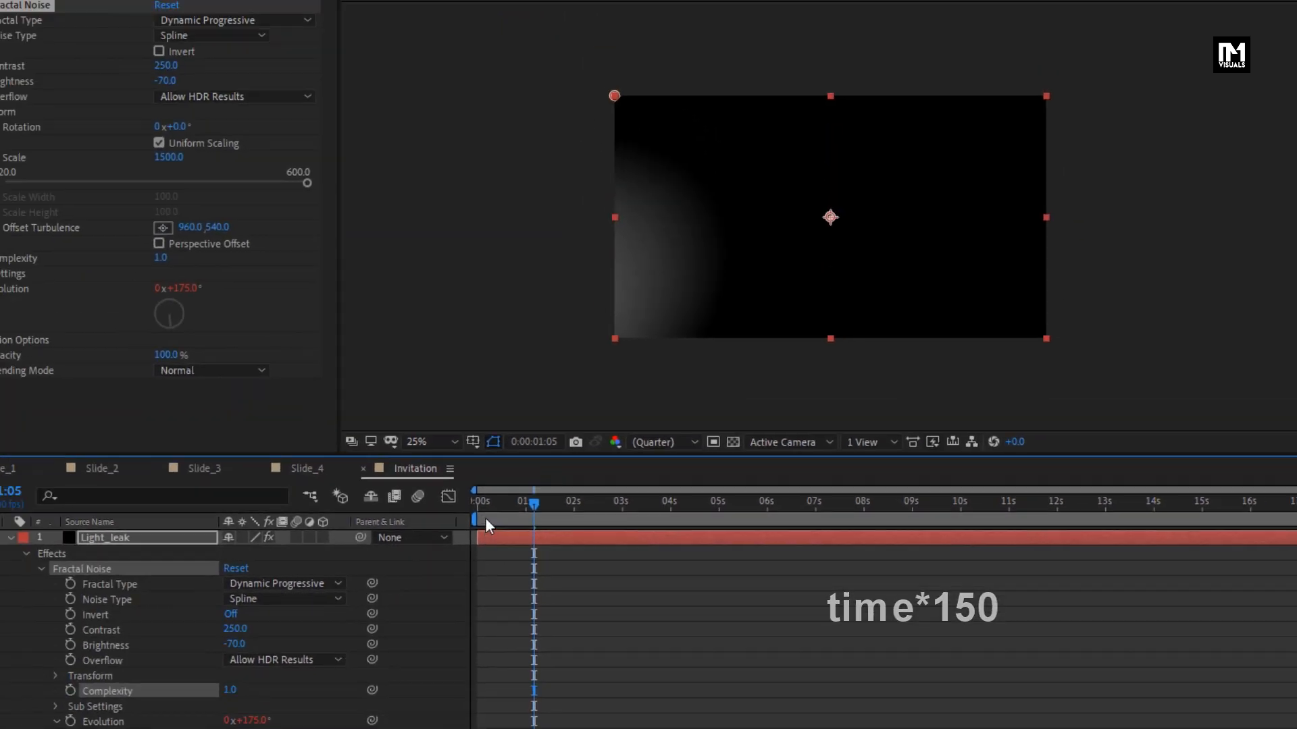
pyautogui.click(346, 270)
pyautogui.moveTo(548, 544); pyautogui.dragTo(927, 546)
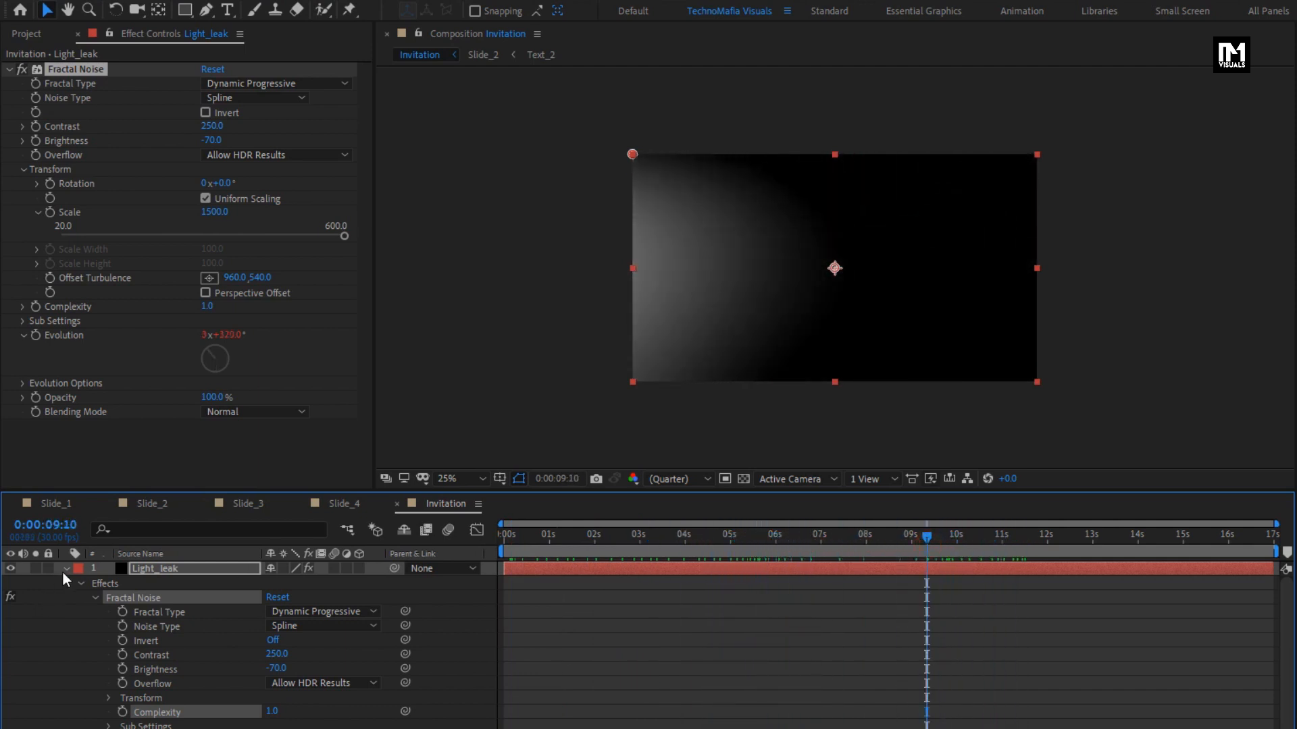
pyautogui.click(66, 569)
# Step: Search the effects for "colora" and apply Colorama to the Light_leak solid
pyautogui.click(151, 568)
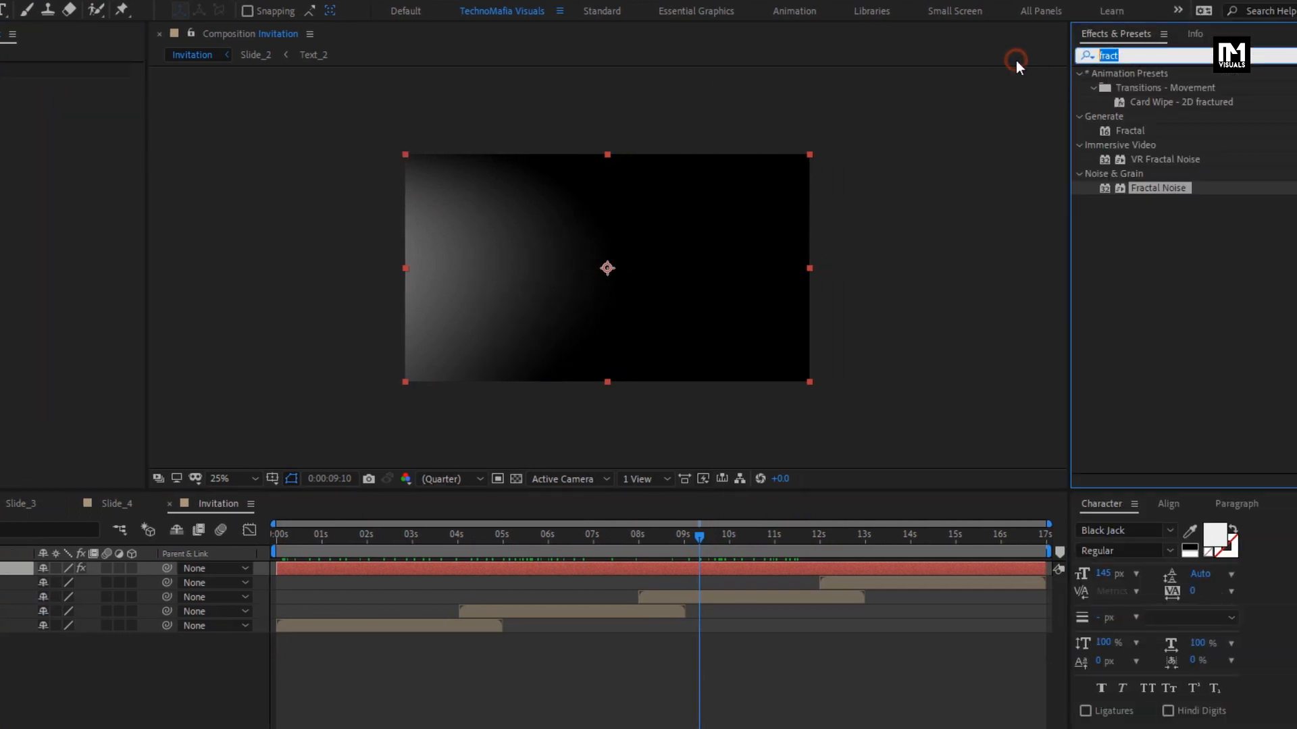
pyautogui.write('color')
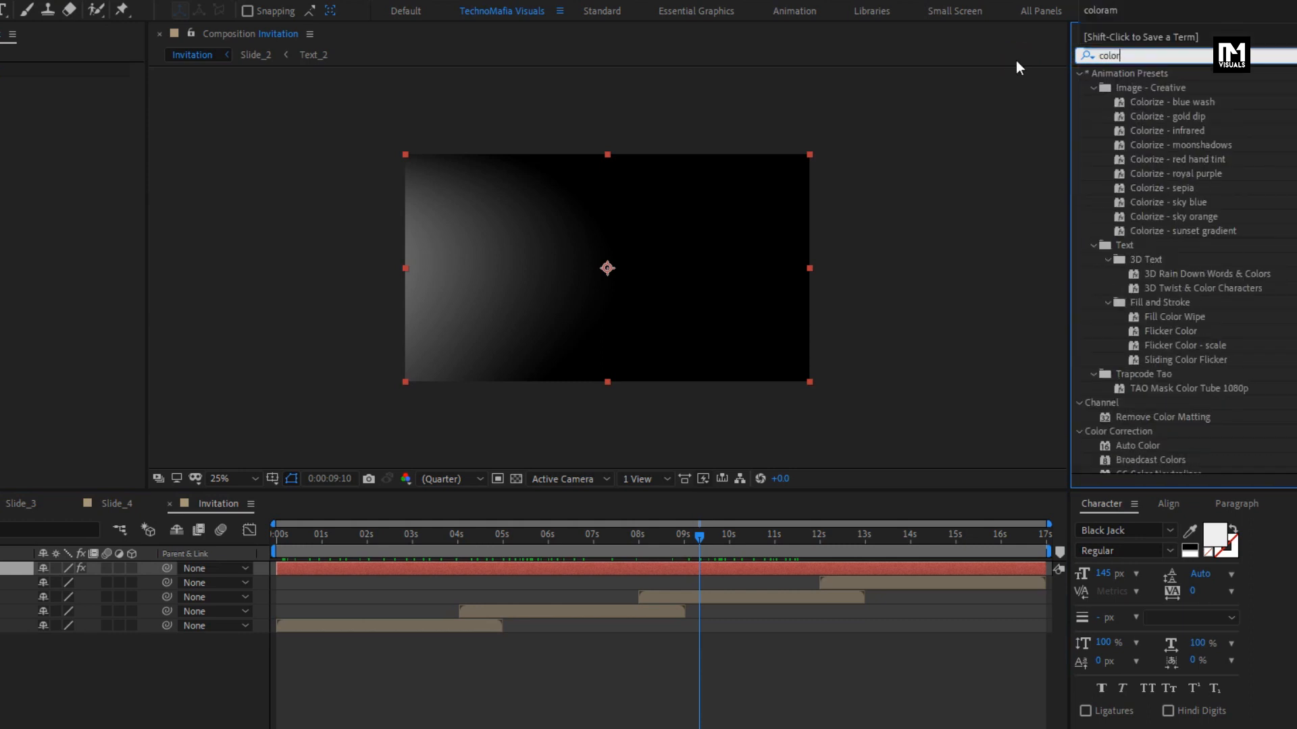
pyautogui.write('a')
pyautogui.moveTo(1128, 88); pyautogui.dragTo(613, 237)
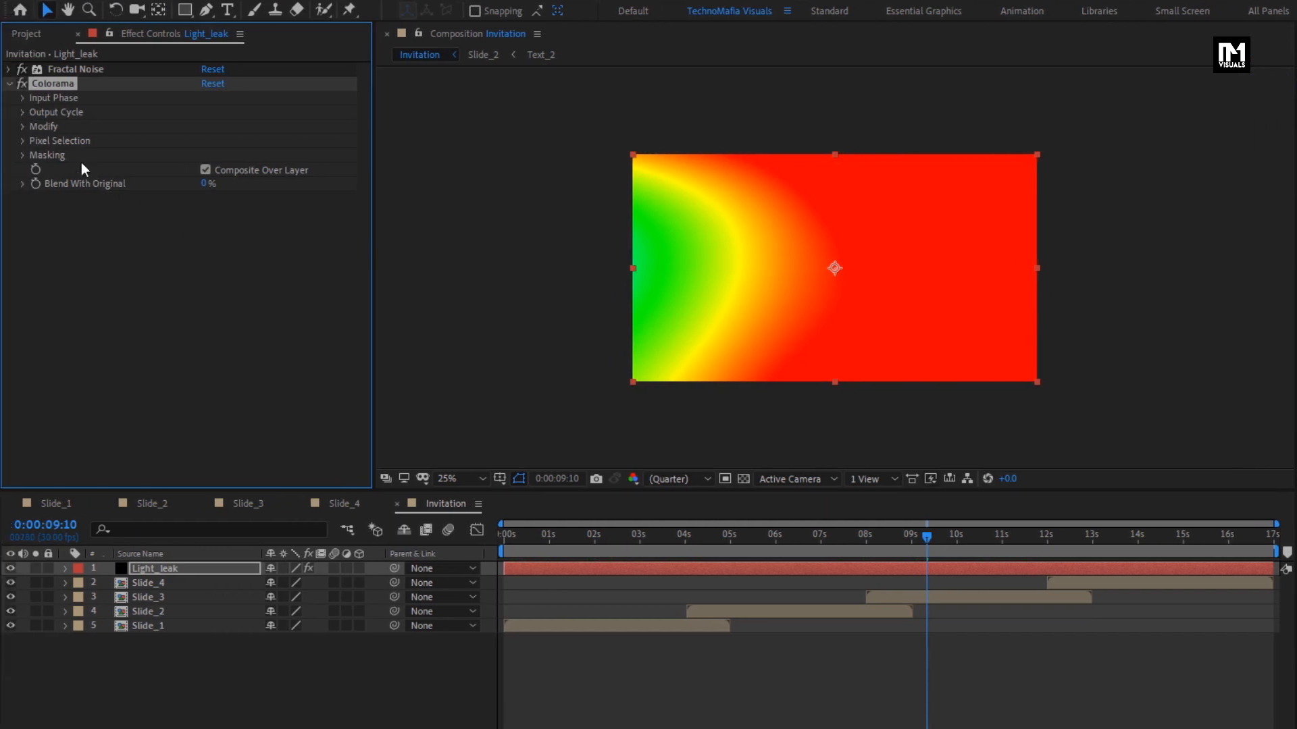
# Step: Choose the Fire preset palette for Colorama's Output Cycle and preview the colored leak along the timeline
pyautogui.click(24, 112)
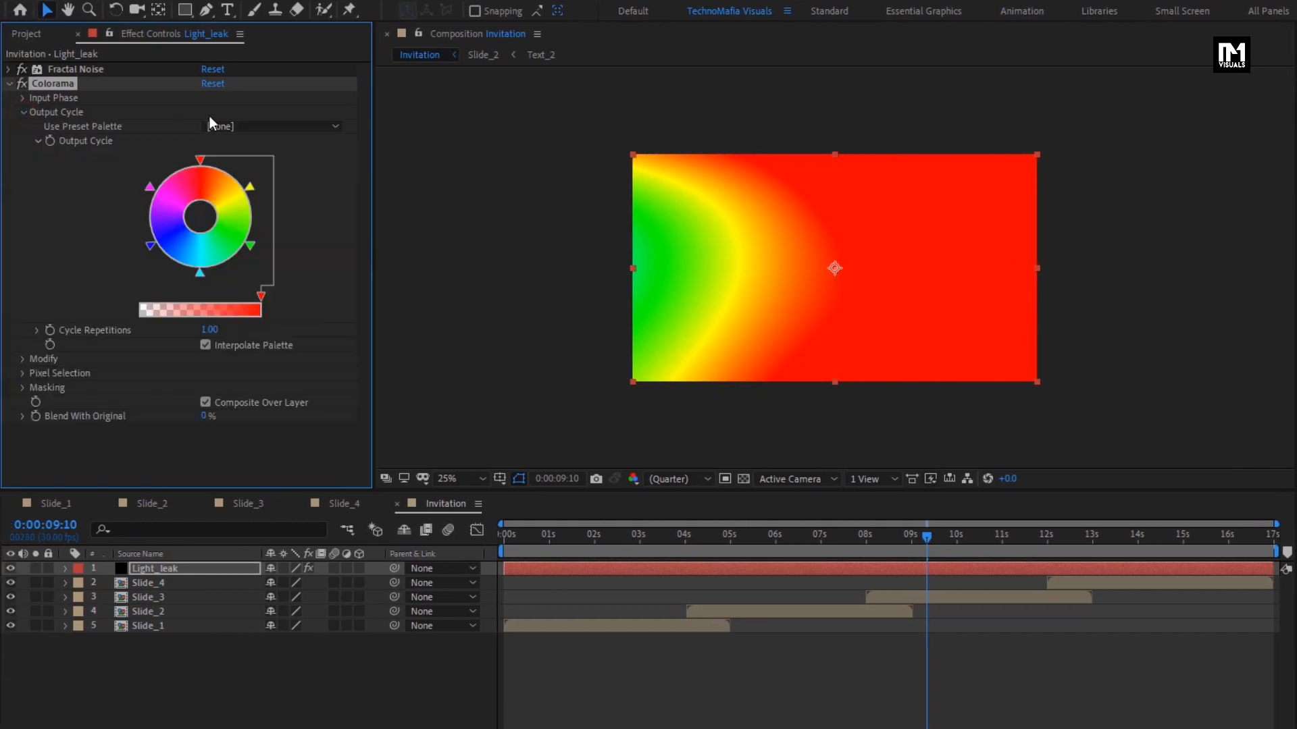
pyautogui.click(252, 125)
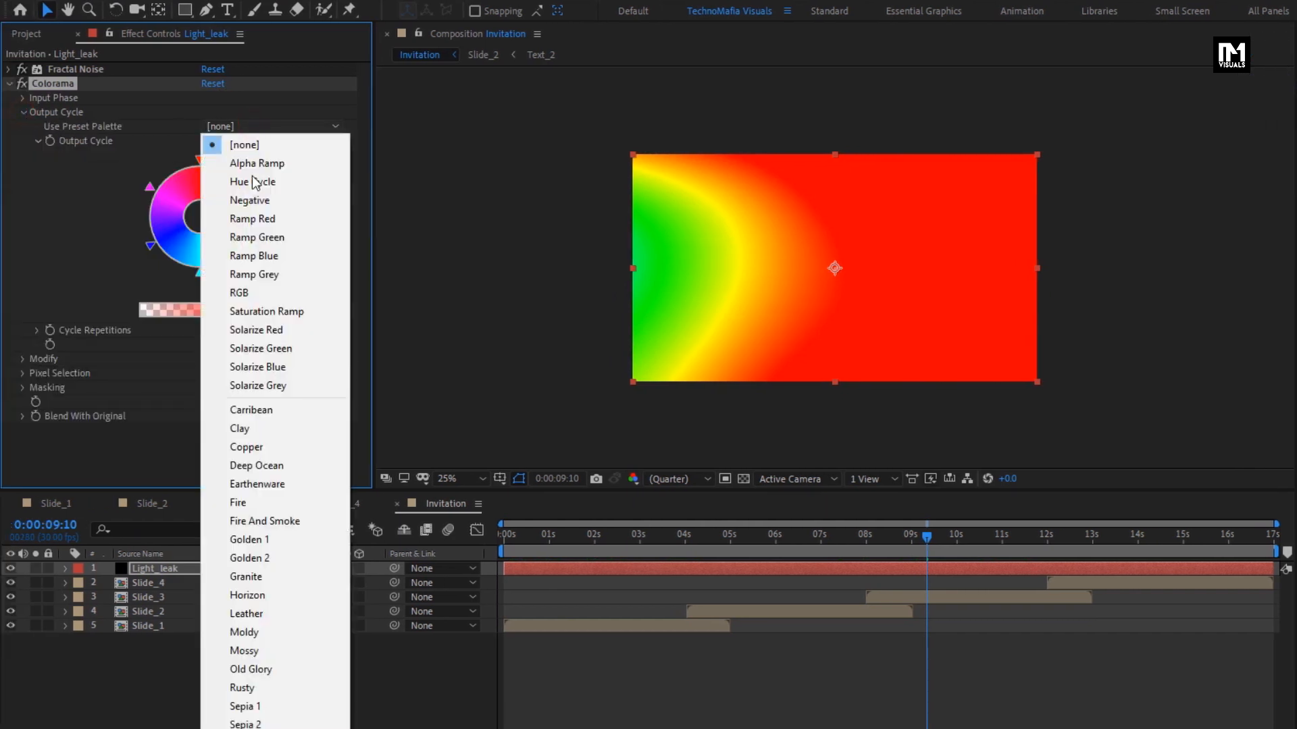
pyautogui.click(245, 502)
pyautogui.moveTo(536, 542); pyautogui.dragTo(954, 545)
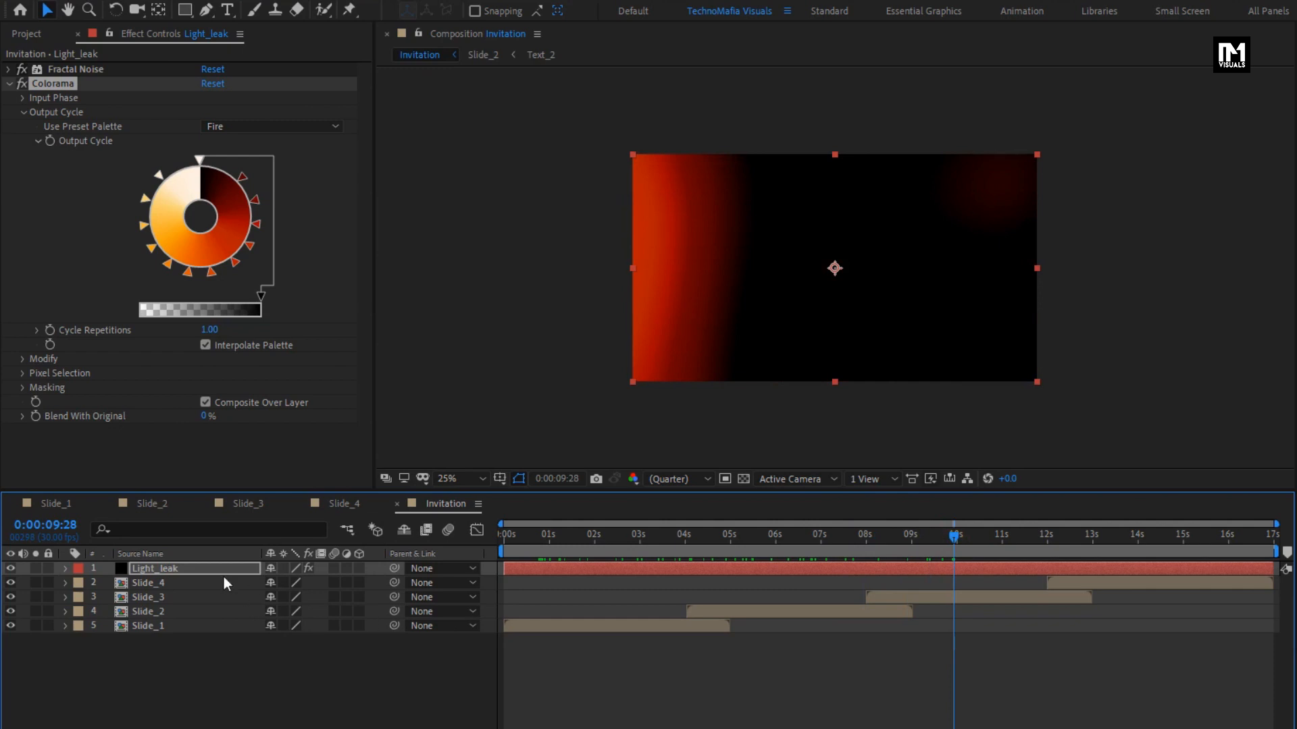
# Step: Try the Add blending mode on the Light_leak layer over the slides, and settle on Screen
pyautogui.click(314, 722)
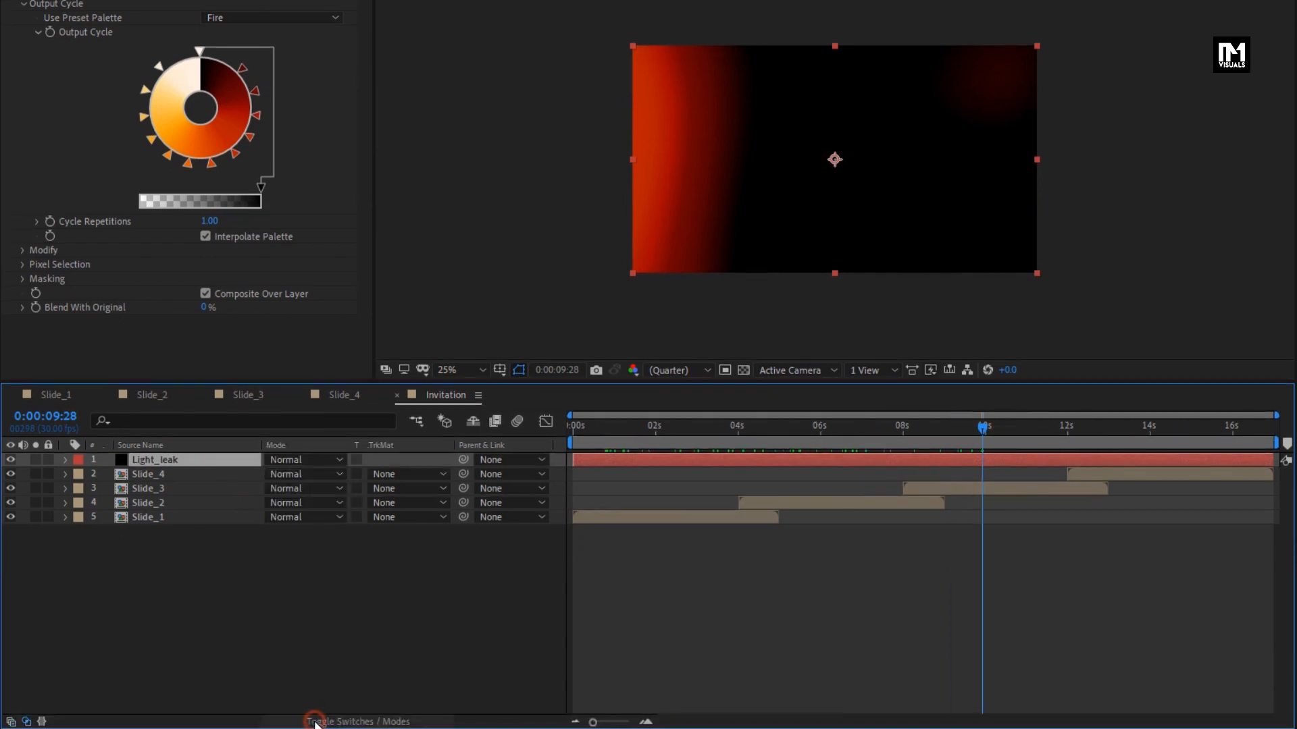
pyautogui.click(281, 460)
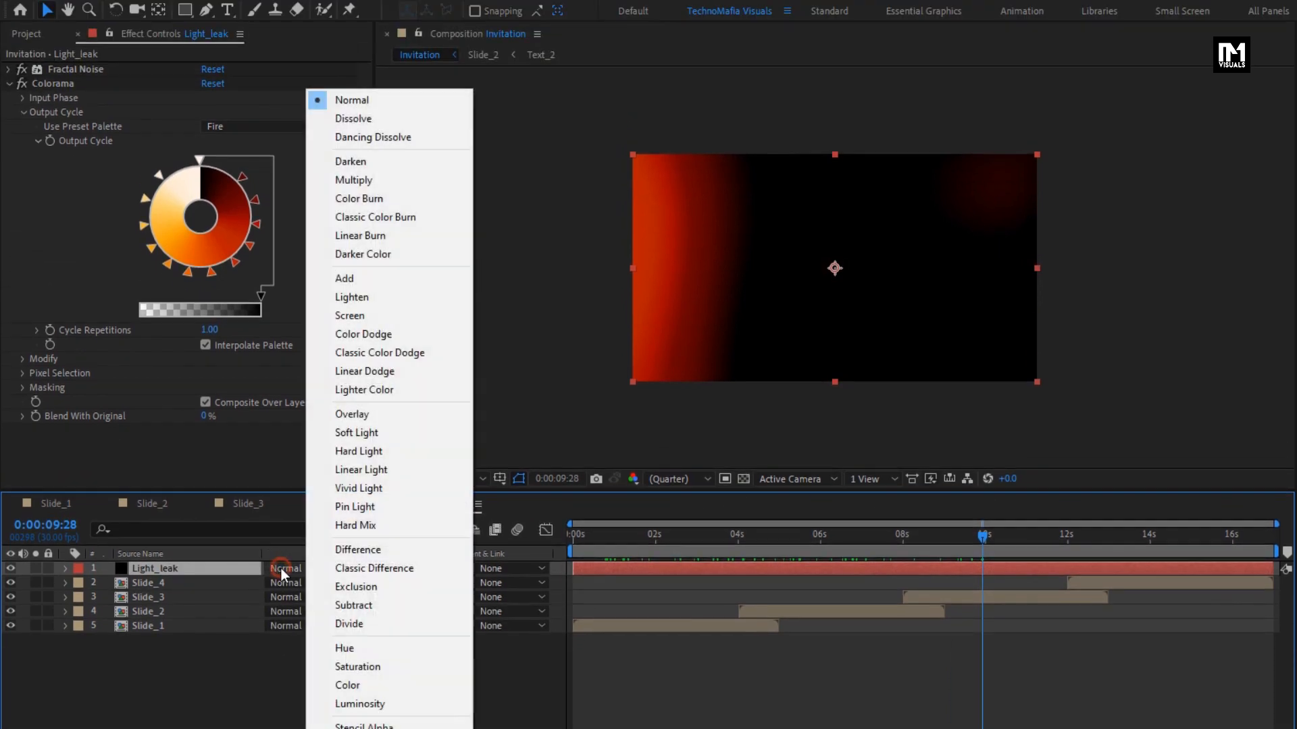
pyautogui.click(355, 279)
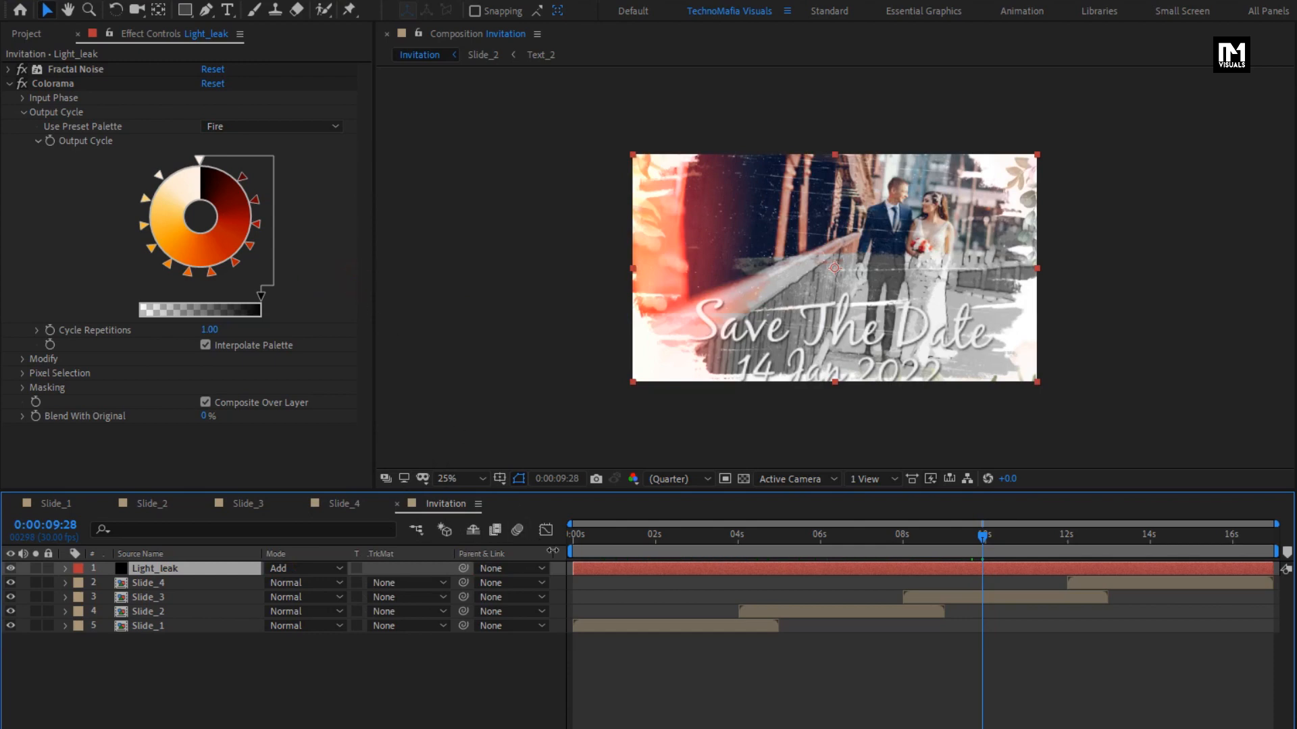
pyautogui.moveTo(623, 548); pyautogui.dragTo(660, 548)
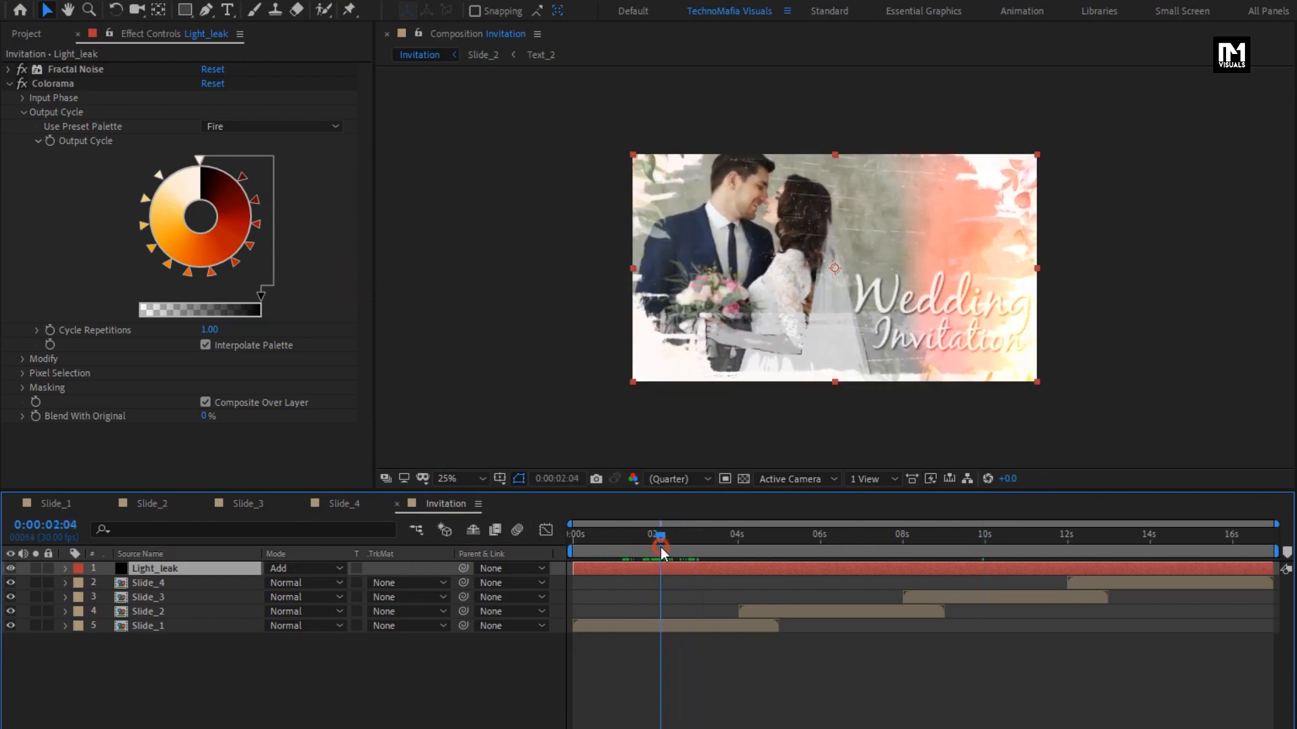
pyautogui.click(280, 571)
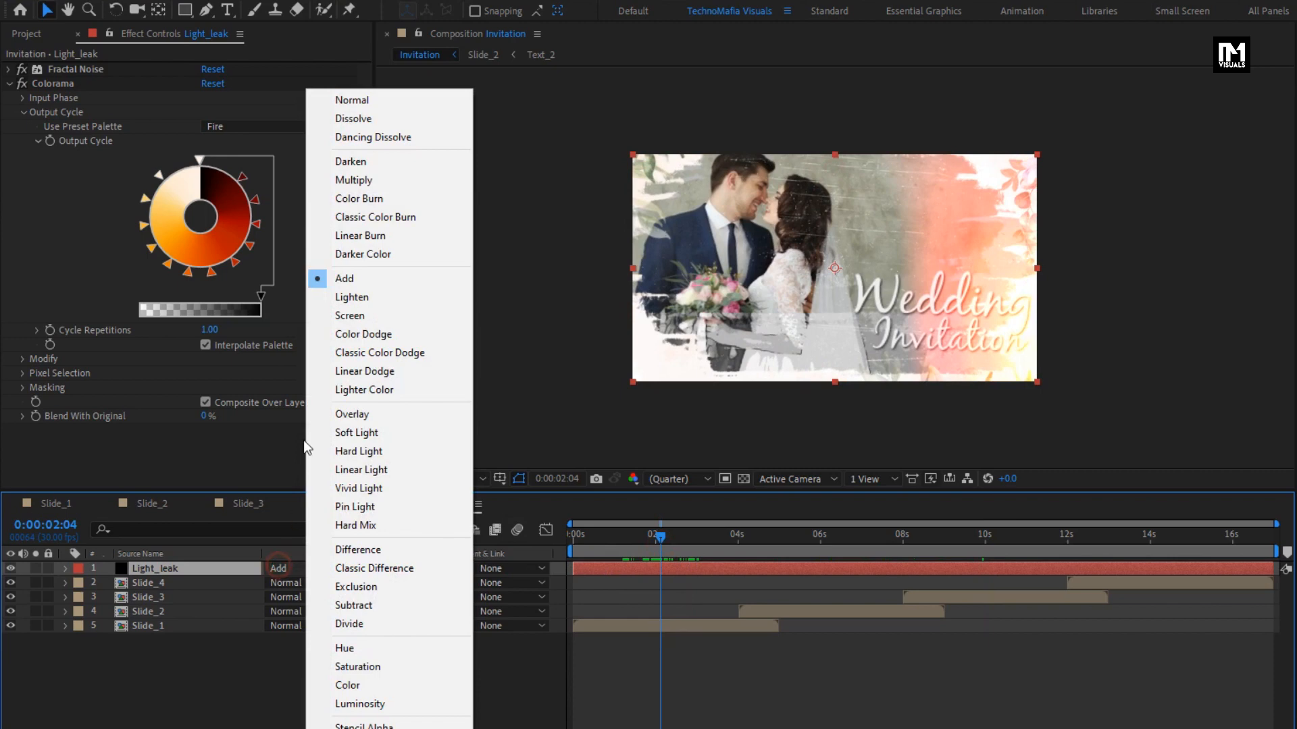
pyautogui.click(341, 319)
# Step: Set the Light_leak layer's Opacity to 80% and collapse its properties
pyautogui.press('t')
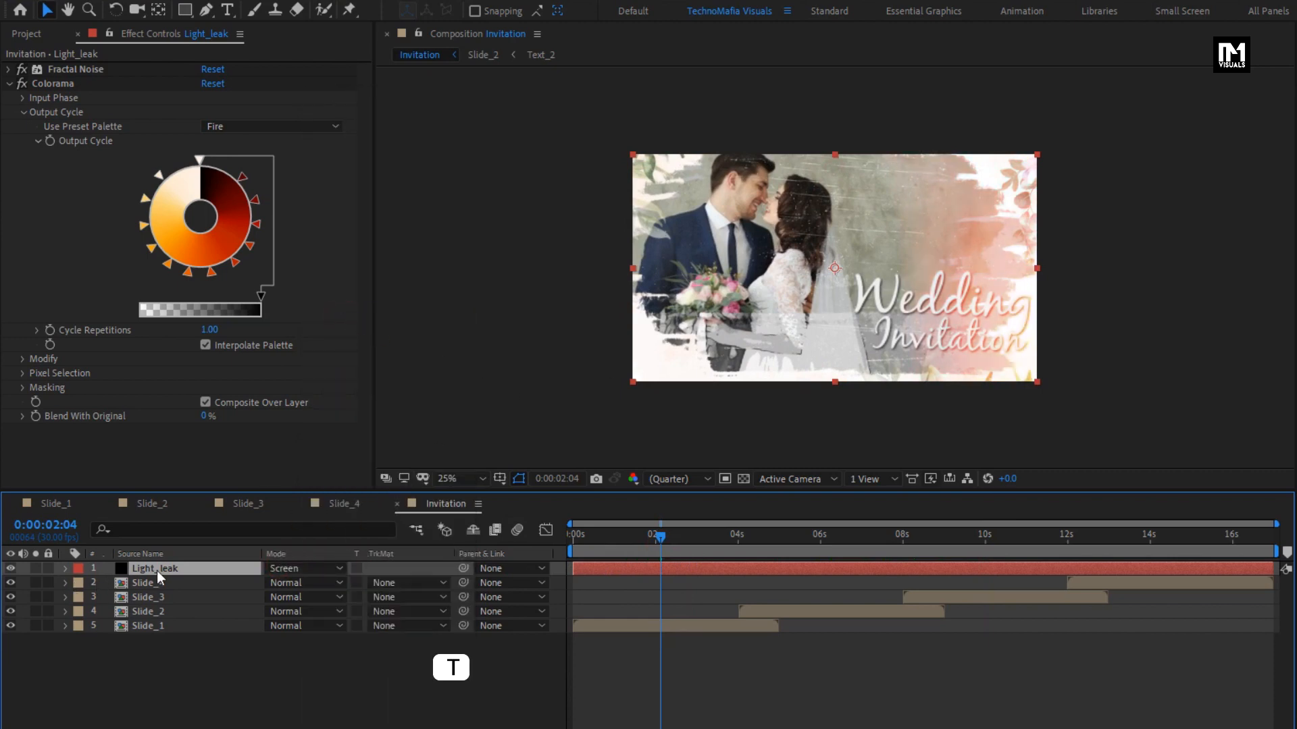
pyautogui.write('t')
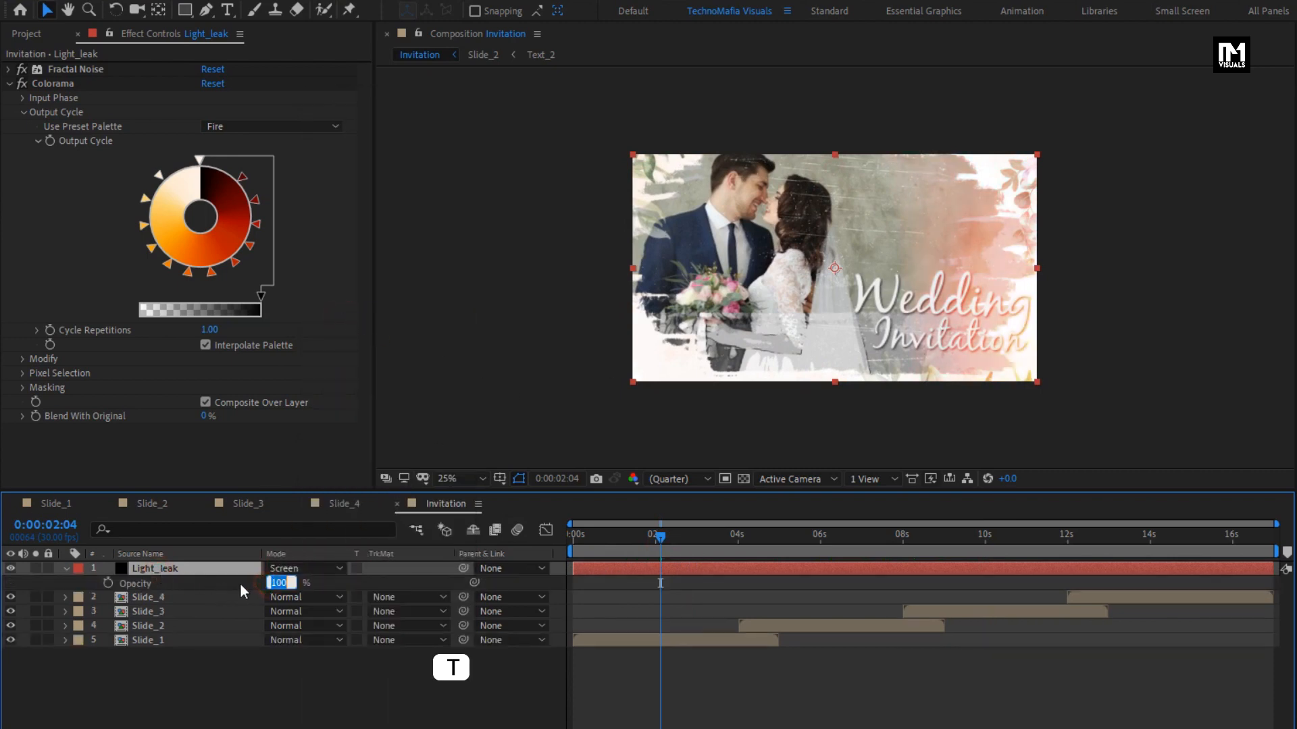
pyautogui.write('80')
pyautogui.press('Return')
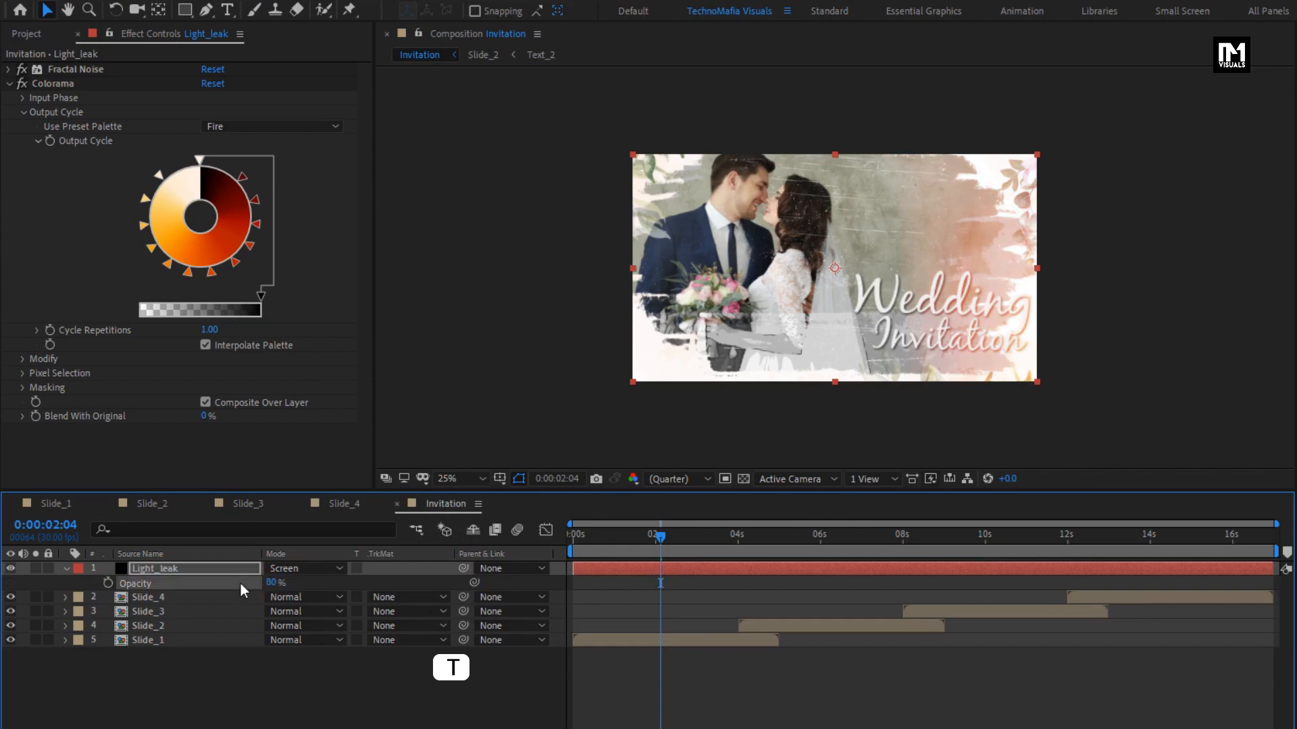
pyautogui.click(65, 569)
# Step: Create an adjustment layer above Light_leak in the Invitation composition and apply the Vibrance effect to it
pyautogui.click(161, 677)
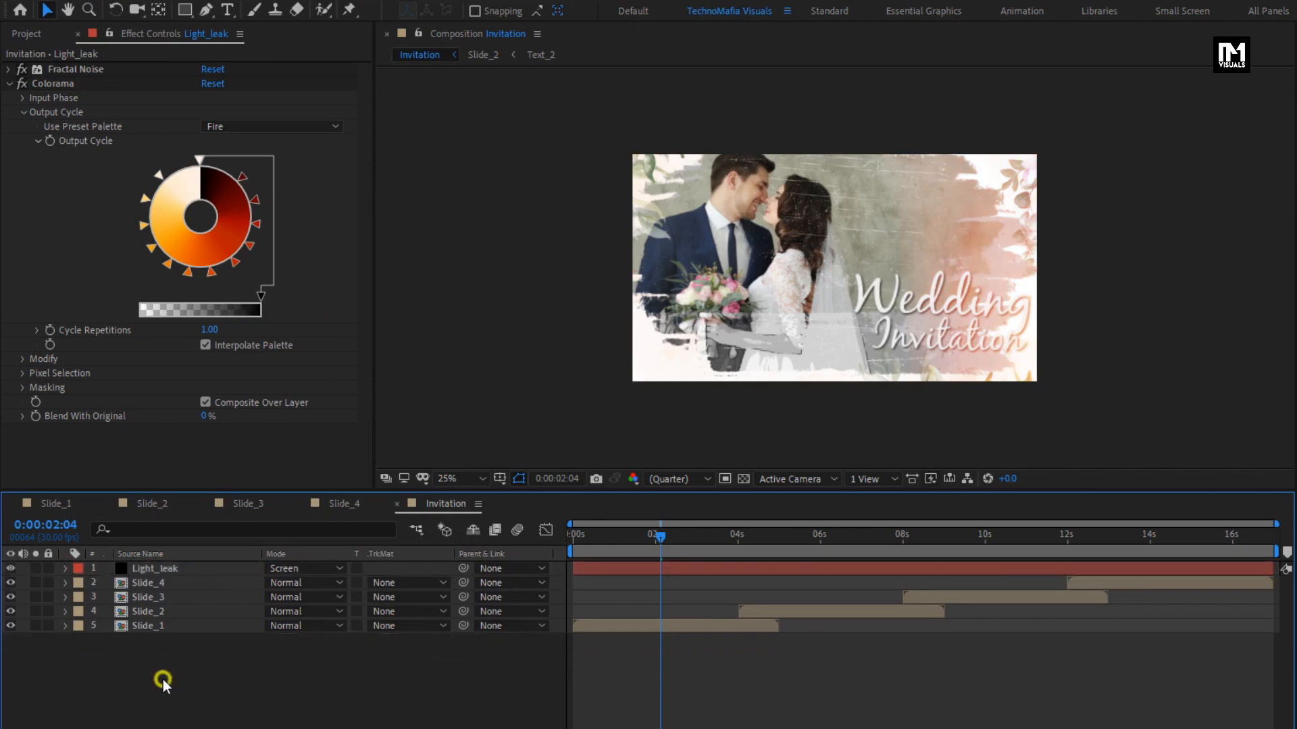
pyautogui.rightClick(163, 679)
pyautogui.moveTo(224, 493)
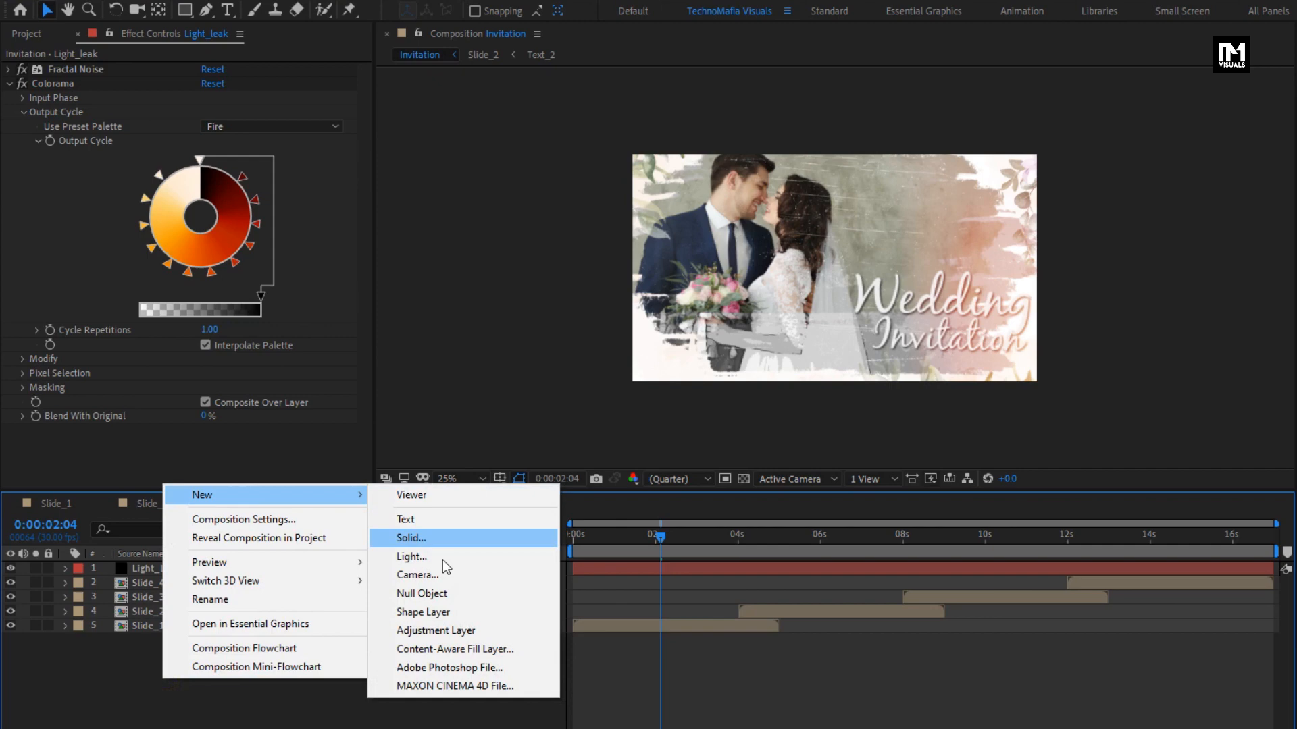
pyautogui.click(443, 632)
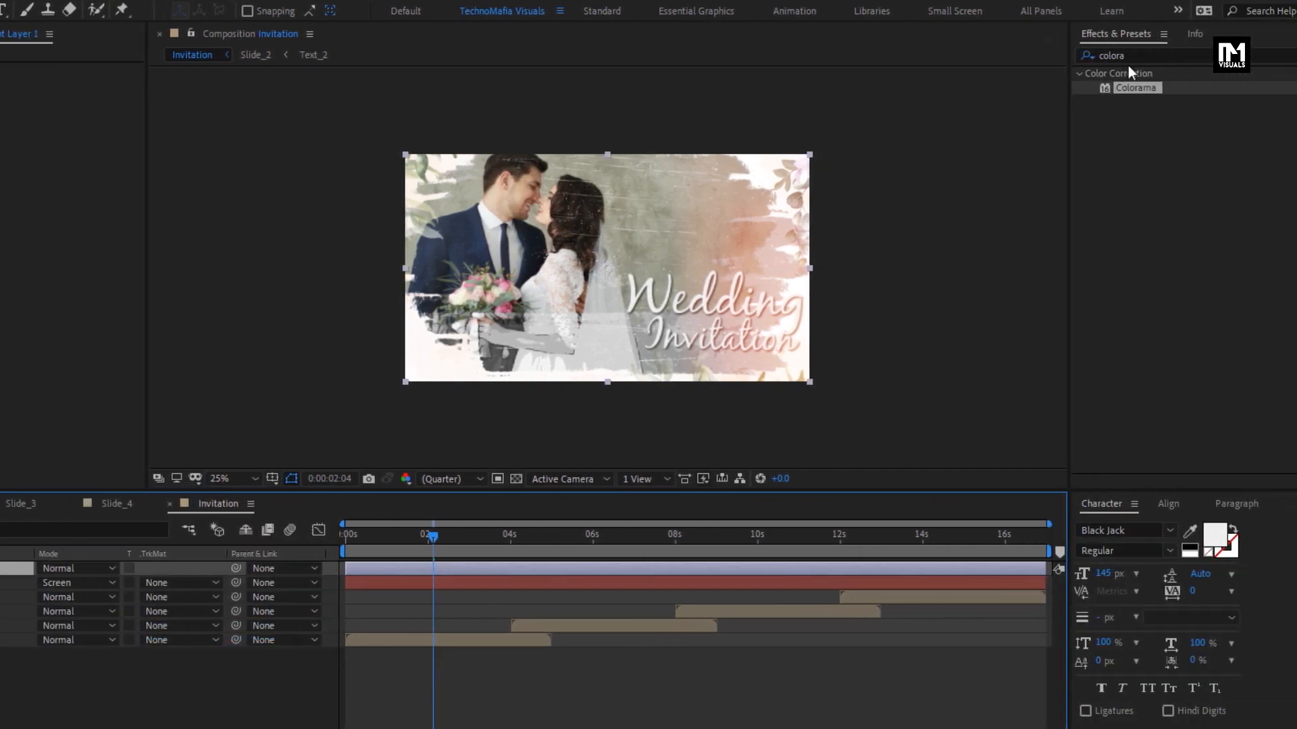
pyautogui.click(1178, 57)
pyautogui.write('vib')
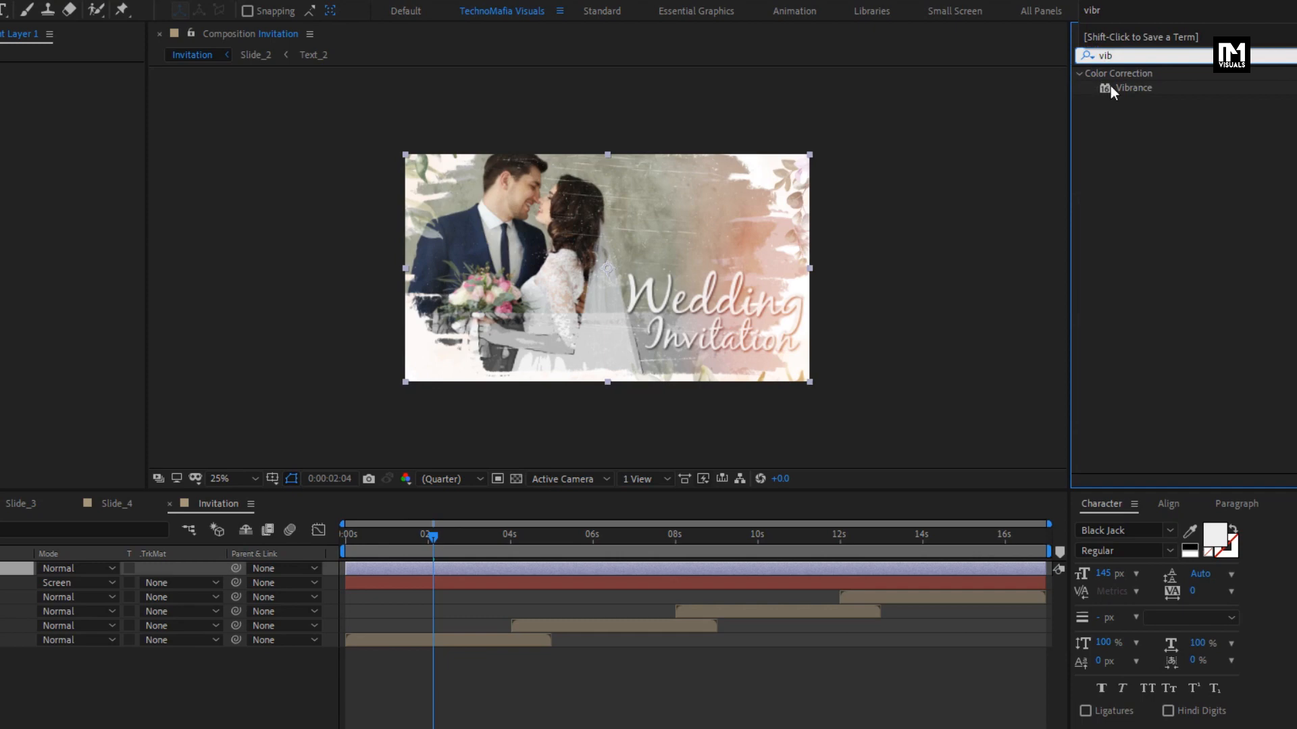
pyautogui.moveTo(1113, 90); pyautogui.dragTo(598, 230)
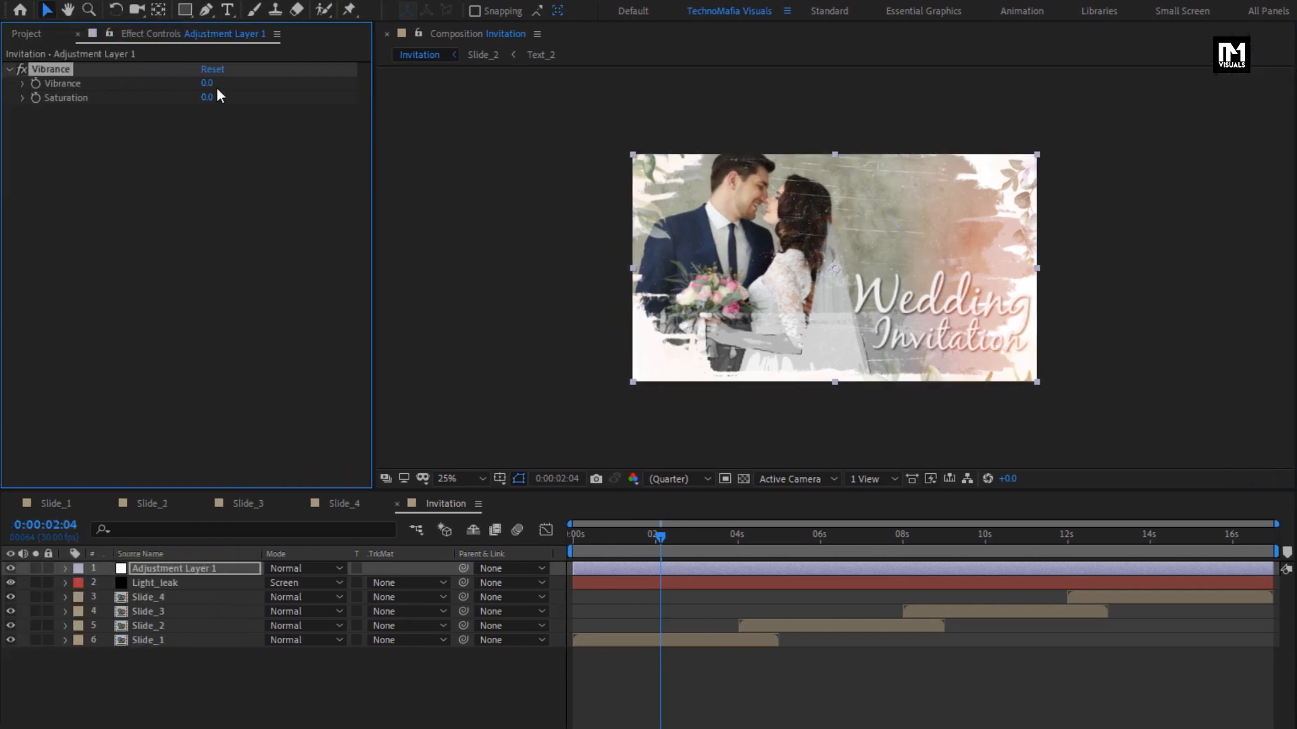
# Step: Set the adjustment layer's Vibrance to 70 and Saturation to 5
pyautogui.click(211, 84)
pyautogui.write('70')
pyautogui.press('Return')
pyautogui.click(203, 99)
pyautogui.write('5')
pyautogui.press('Return')
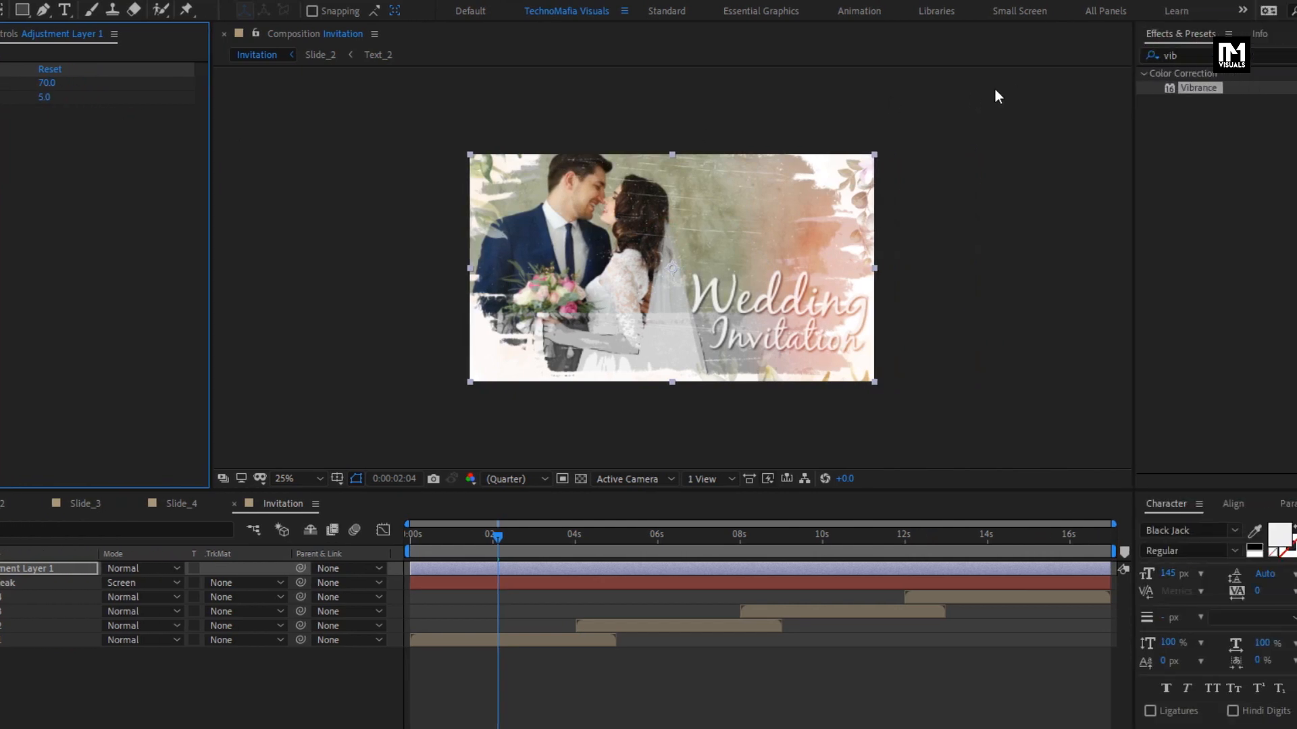
# Step: Apply the Tint effect to Adjustment Layer 1 and set its Map Black To color to dark brown 421402
pyautogui.moveTo(1126, 55); pyautogui.dragTo(1052, 66)
pyautogui.write('tint')
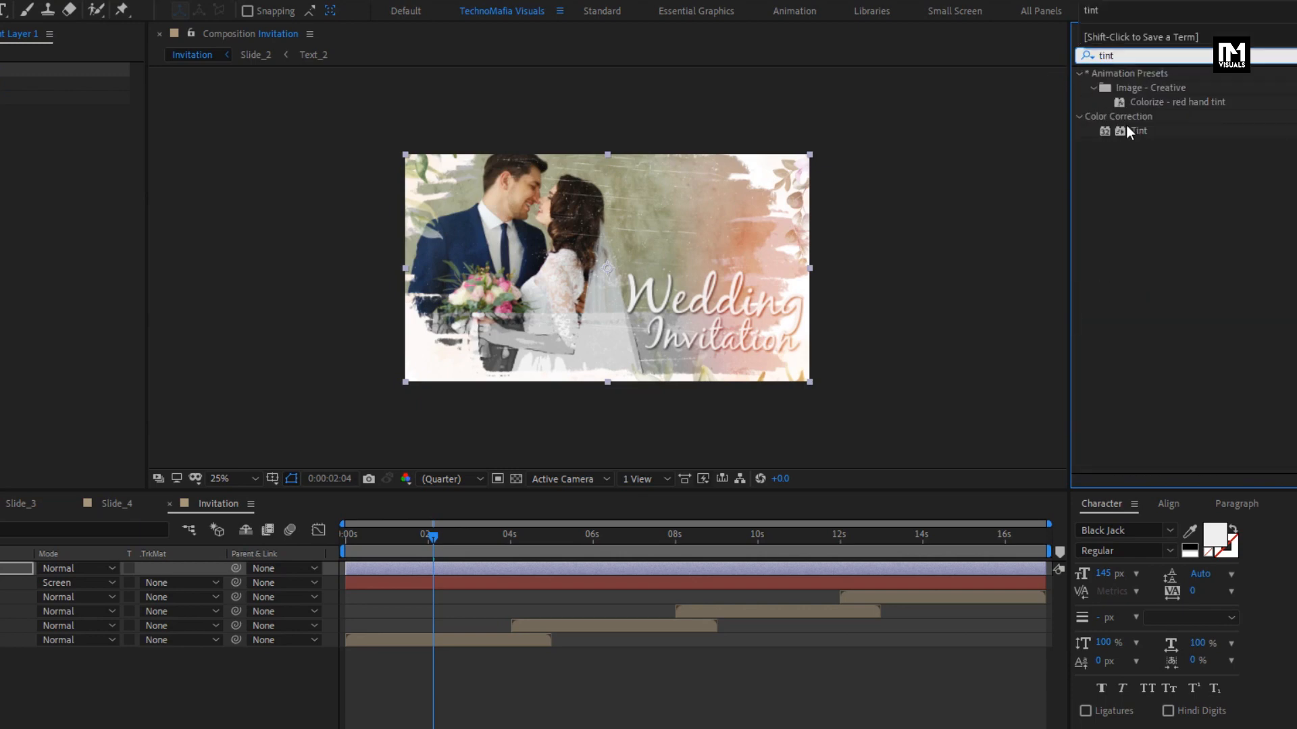
pyautogui.doubleClick(1138, 131)
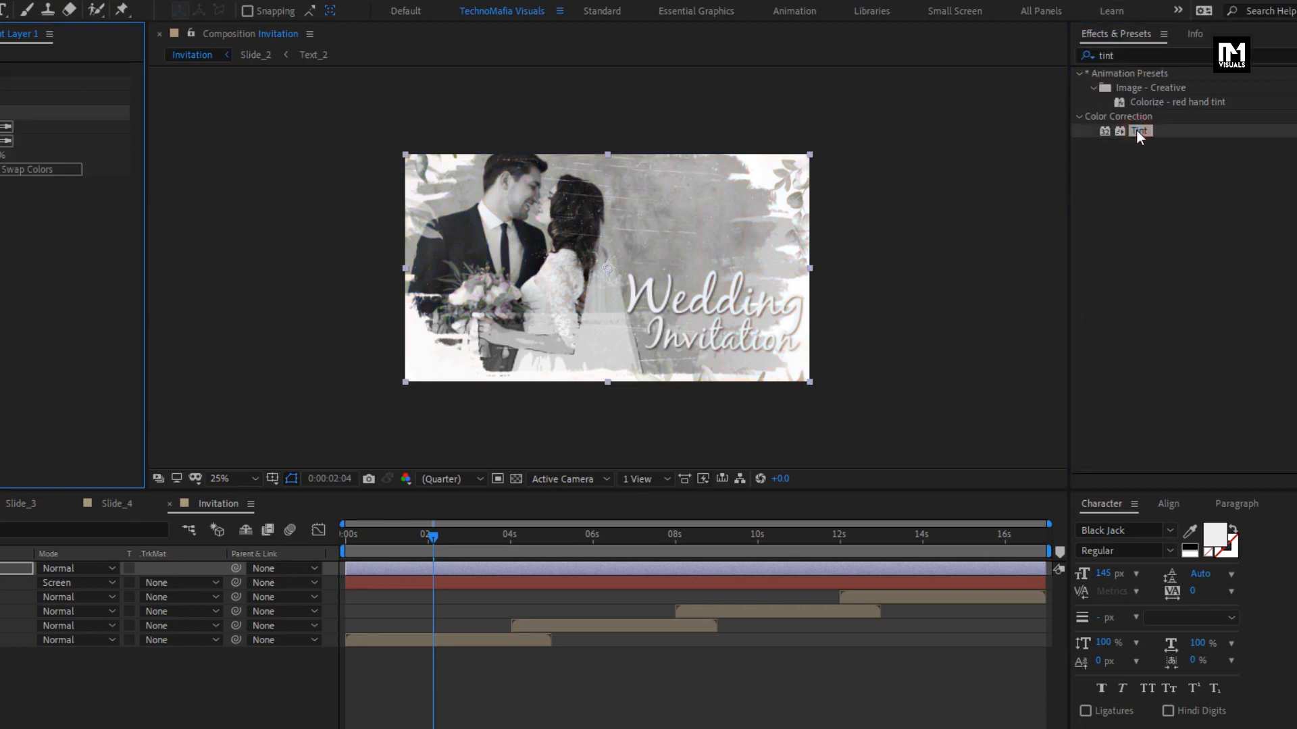
pyautogui.click(210, 126)
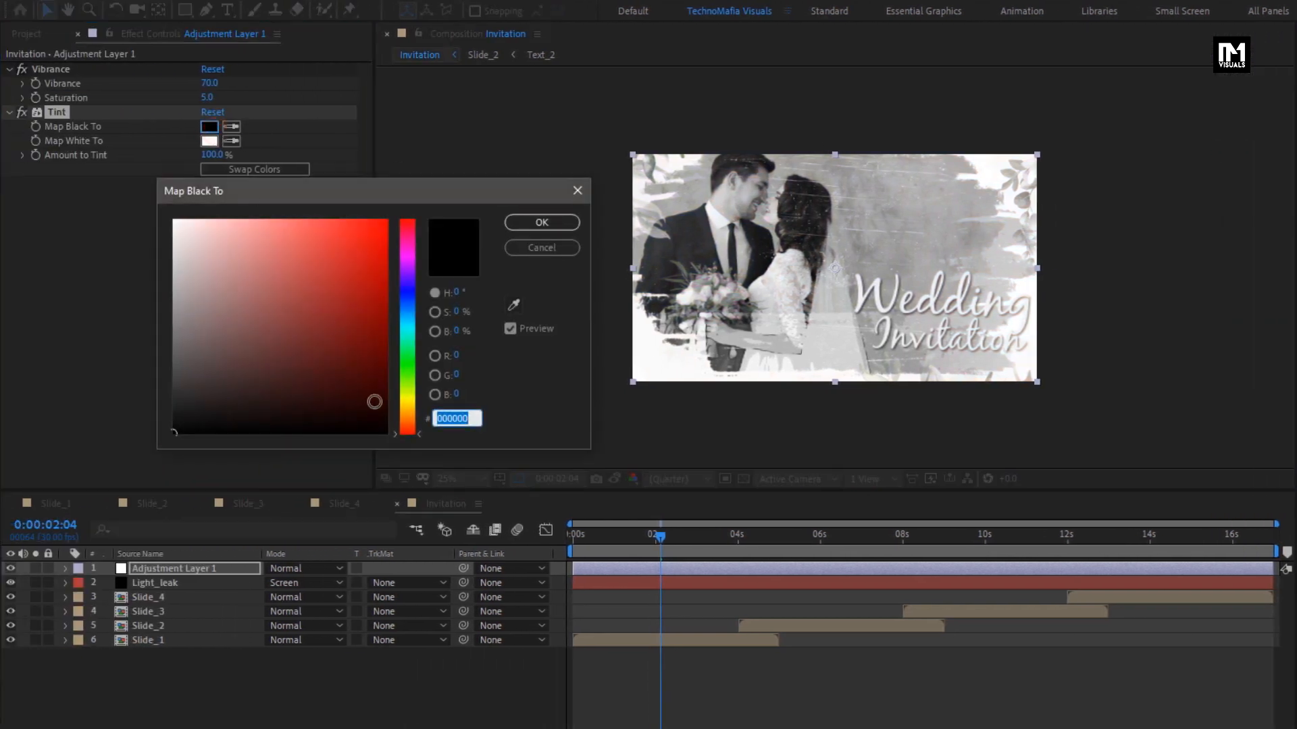
pyautogui.moveTo(404, 432); pyautogui.dragTo(405, 436)
pyautogui.click(368, 406)
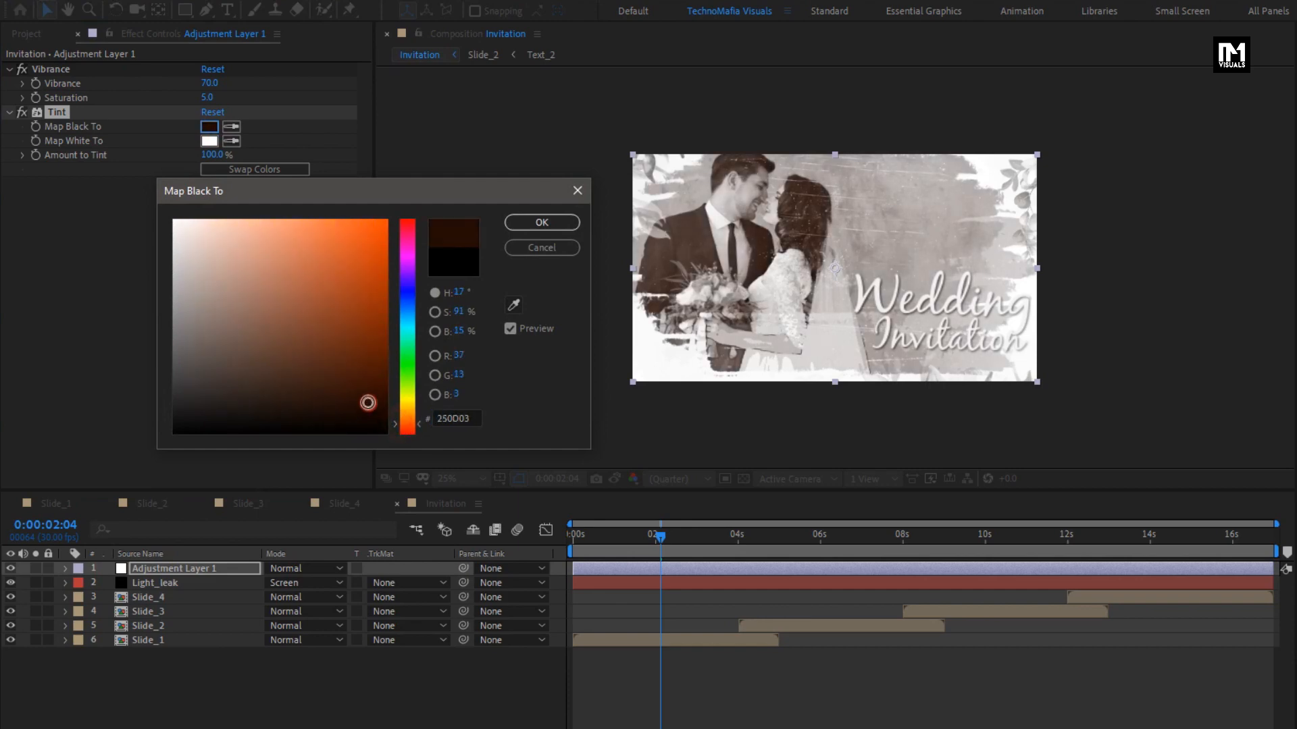
pyautogui.moveTo(367, 400); pyautogui.dragTo(376, 385)
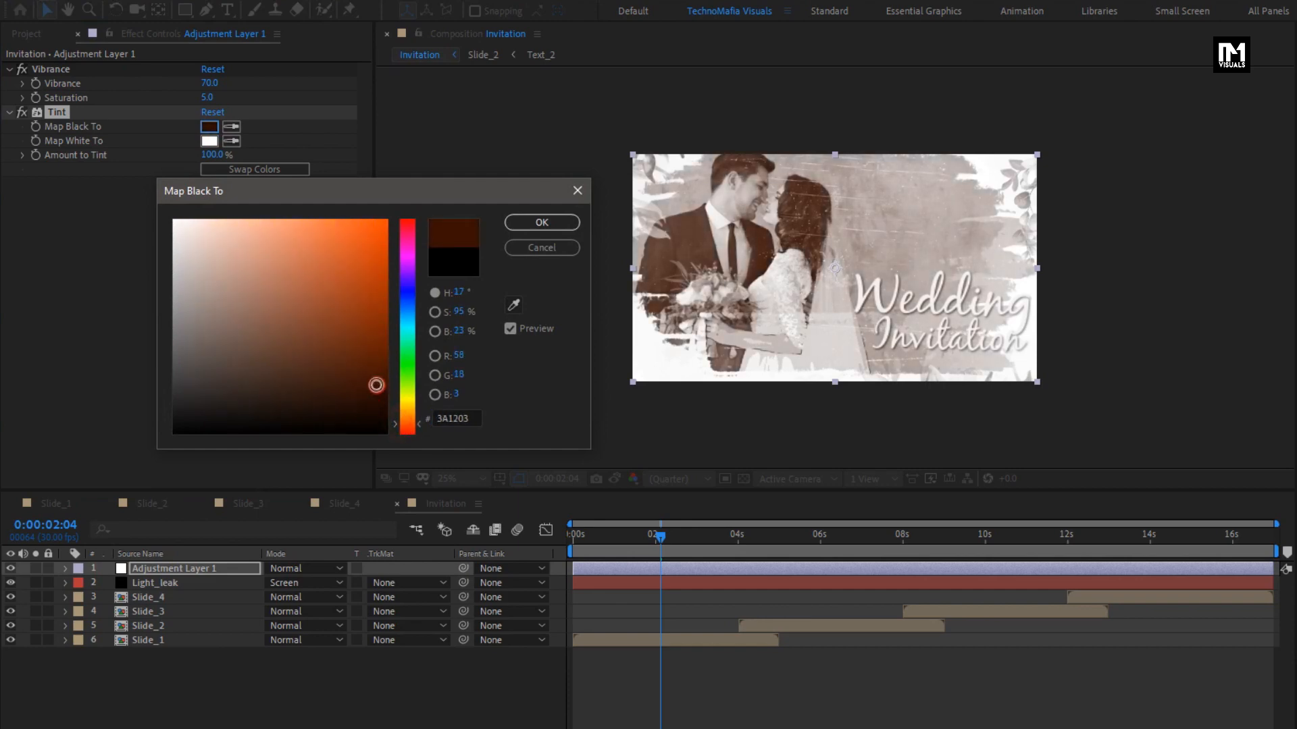
pyautogui.click(526, 223)
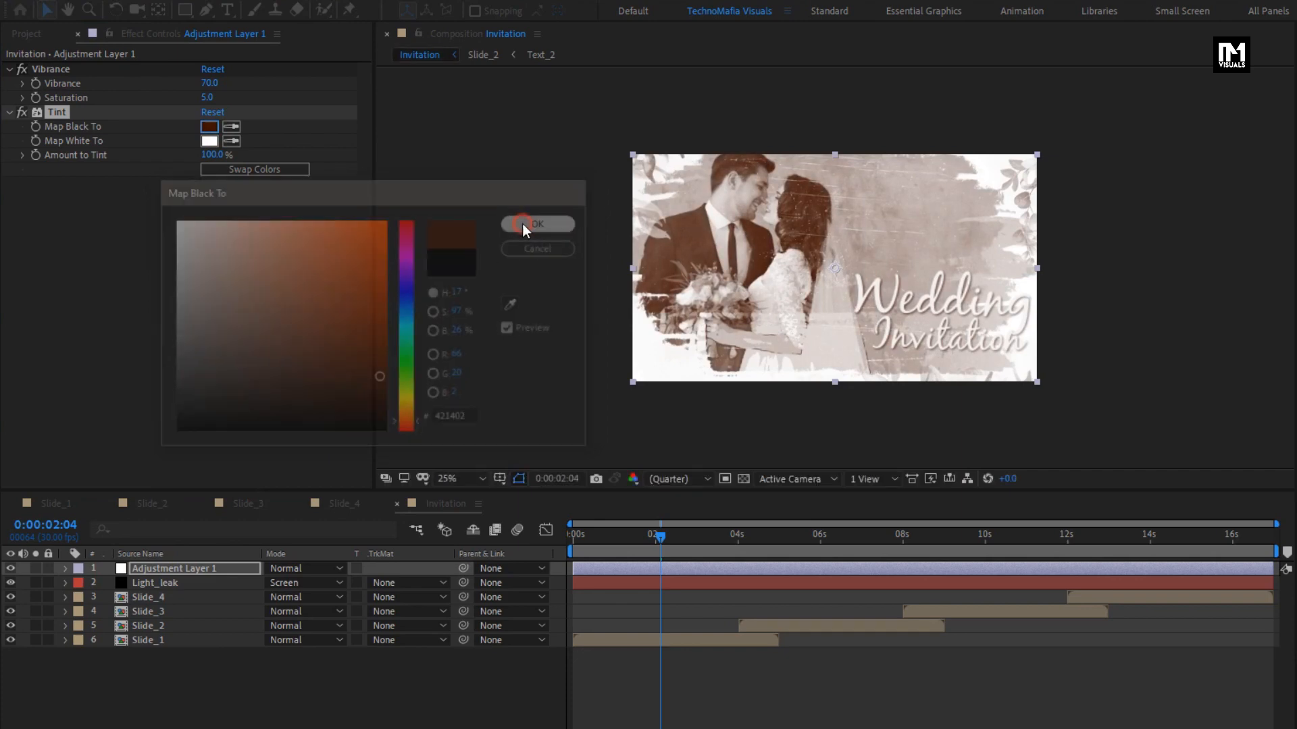
# Step: Set the Tint effect's Amount to Tint to 15% on Adjustment Layer 1
pyautogui.click(210, 155)
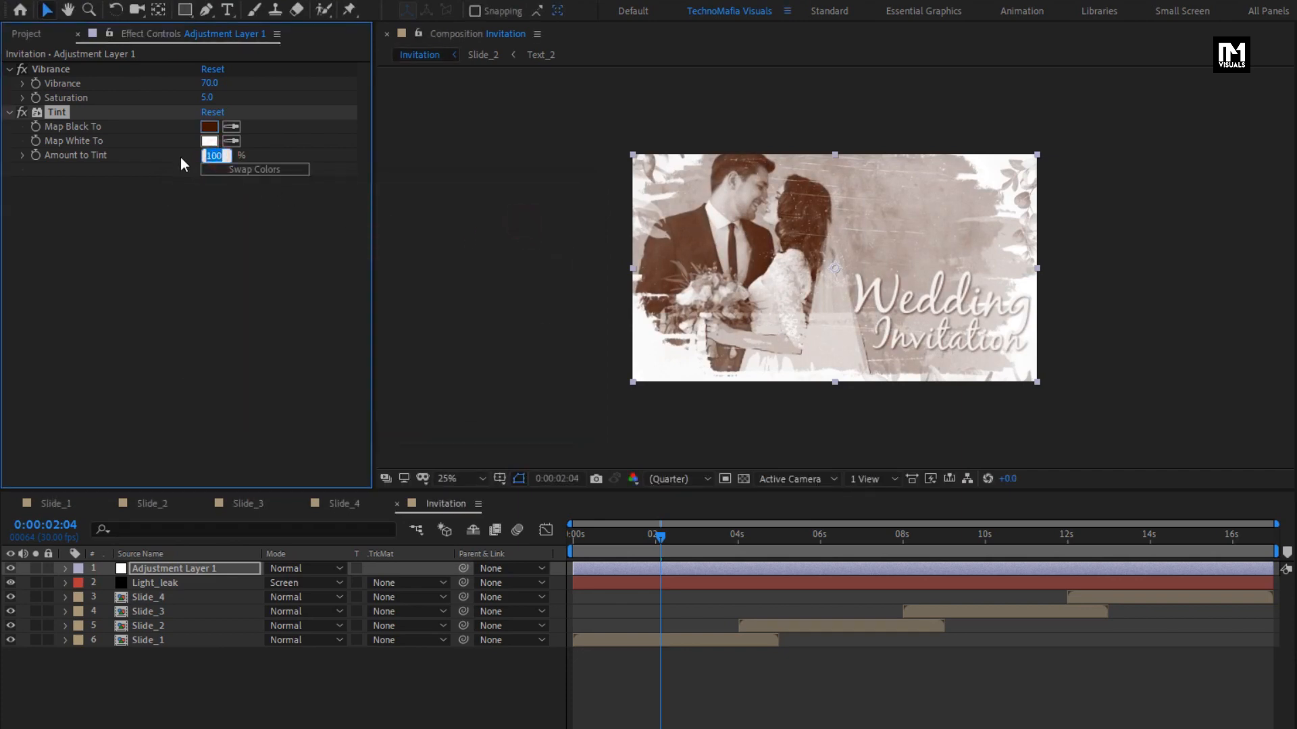
pyautogui.write('15')
pyautogui.press('Return')
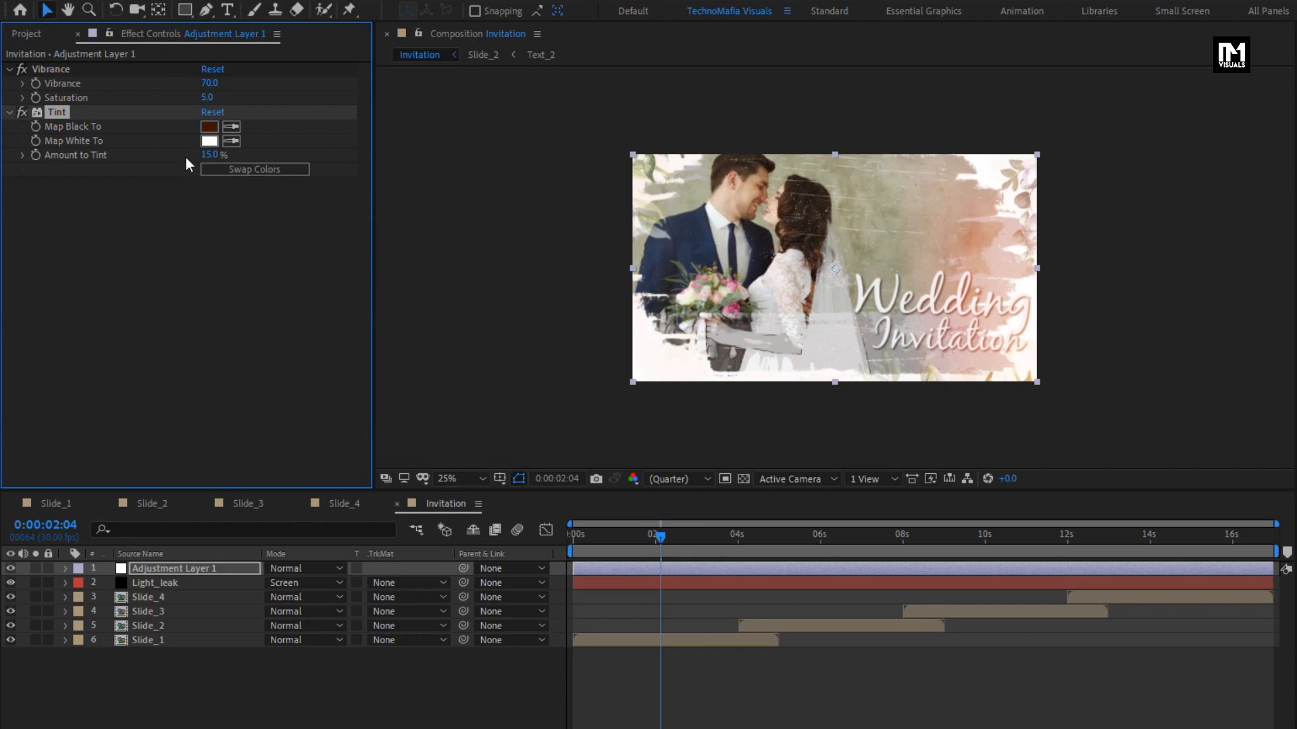
# Step: Duplicate the Tint effect and set the copy's Map Black To color to dark red 580202
pyautogui.hotkey('ctrl', 'd')
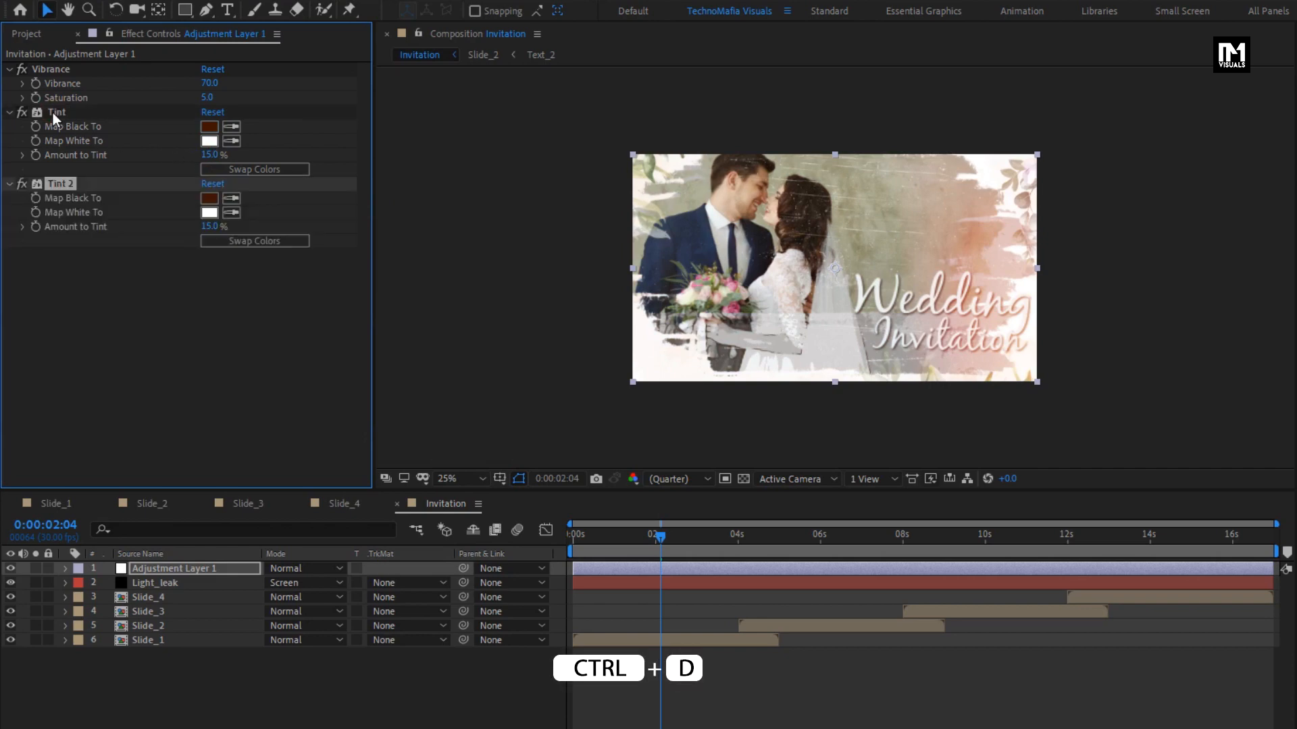
pyautogui.click(206, 200)
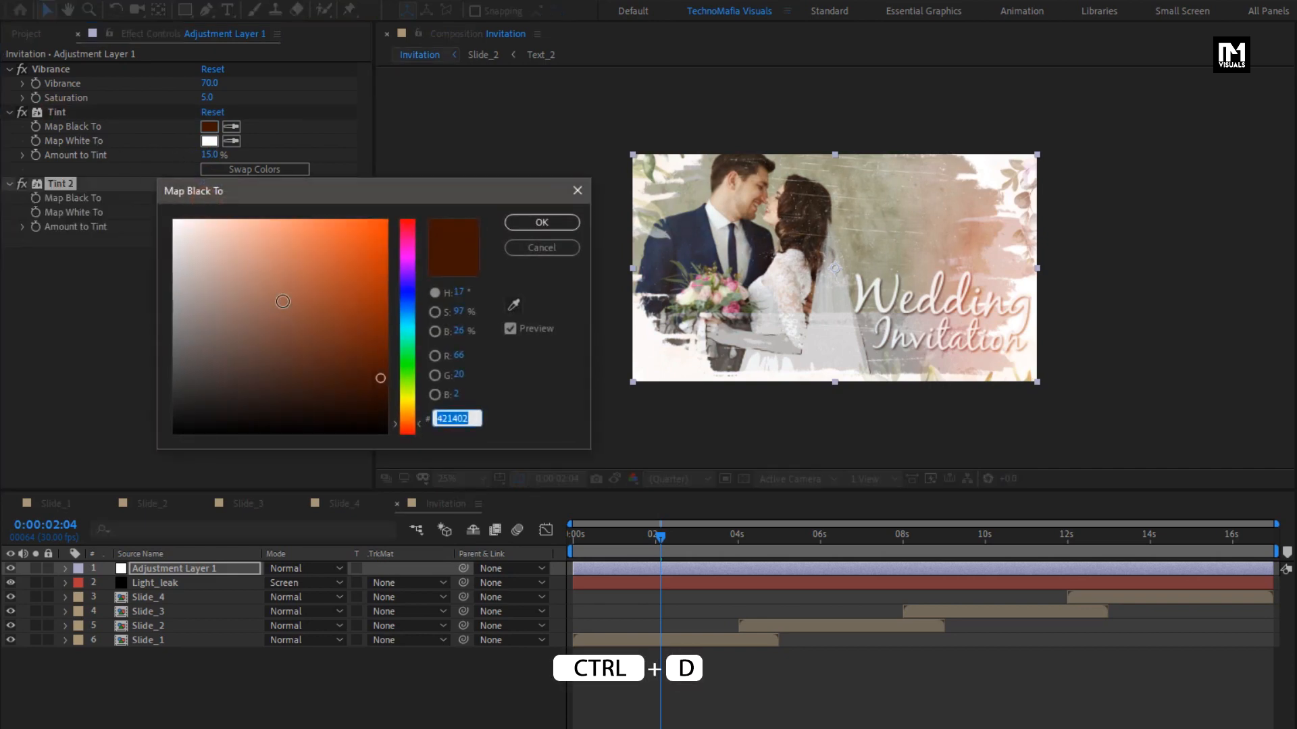
pyautogui.moveTo(407, 424); pyautogui.dragTo(404, 432)
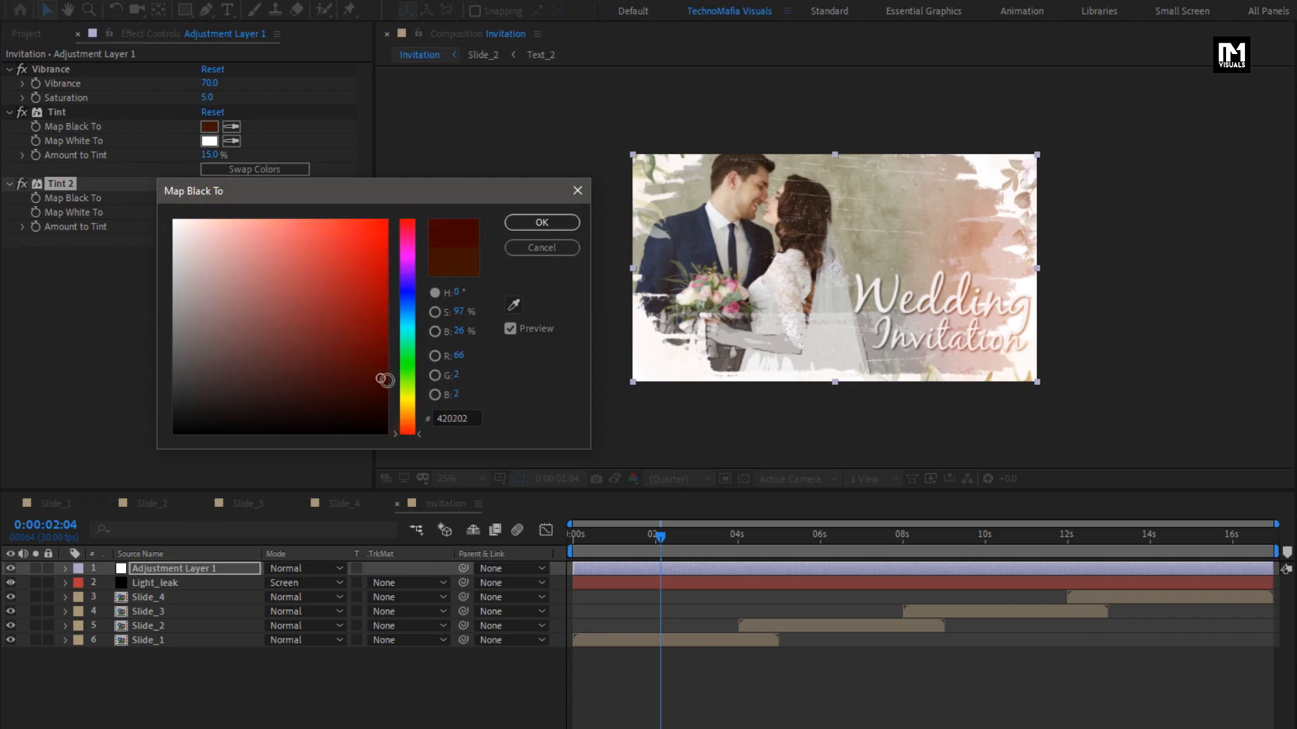
pyautogui.moveTo(386, 380); pyautogui.dragTo(382, 367)
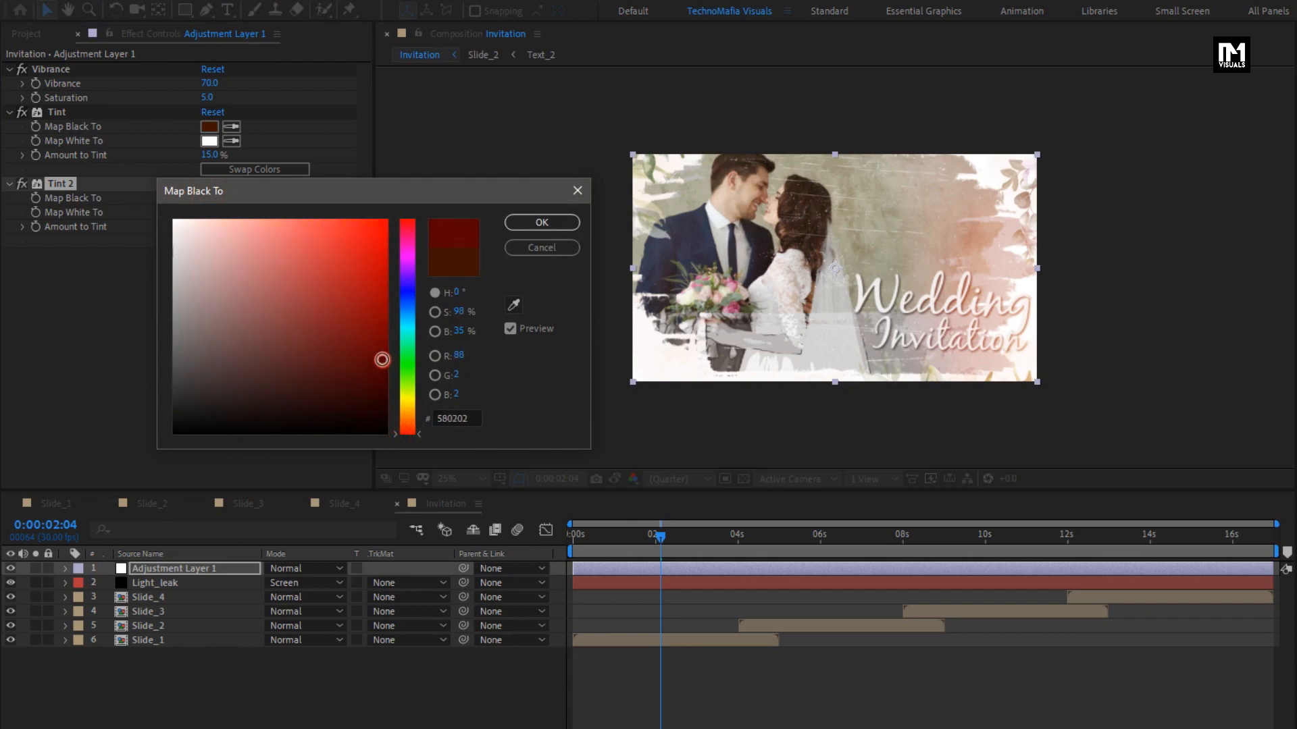
pyautogui.click(537, 223)
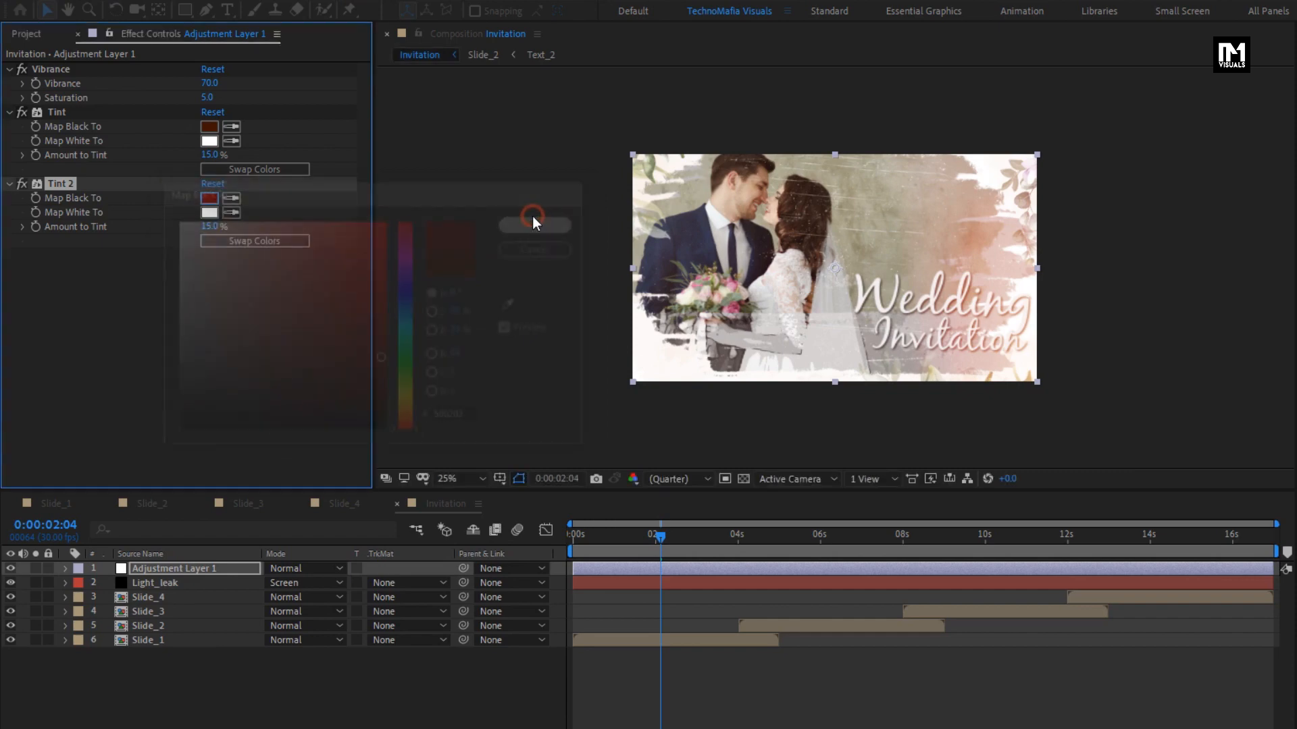
# Step: Change the duplicated Tint effect's Map White To color to dark olive yellow 3D3703
pyautogui.click(209, 215)
pyautogui.click(411, 393)
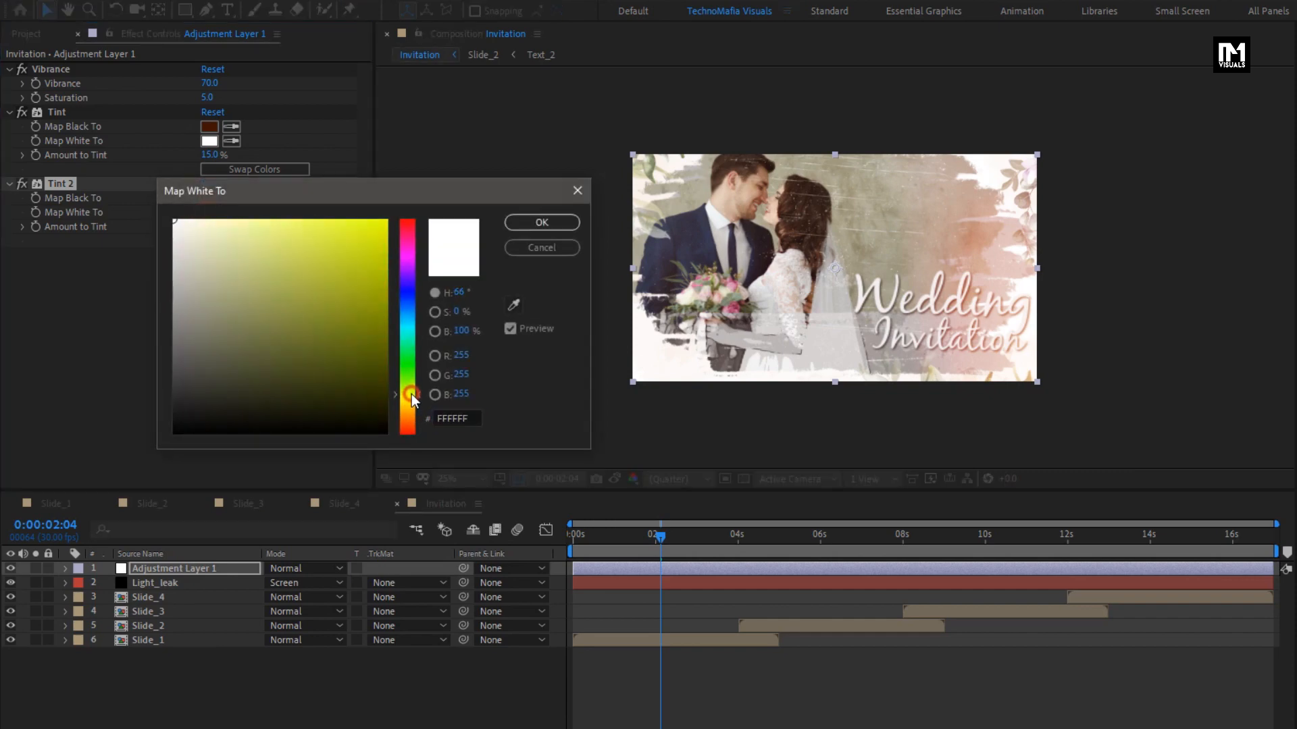
pyautogui.moveTo(367, 386)
pyautogui.mouseDown()
pyautogui.moveTo(375, 402)
pyautogui.moveTo(380, 393)
pyautogui.mouseUp()
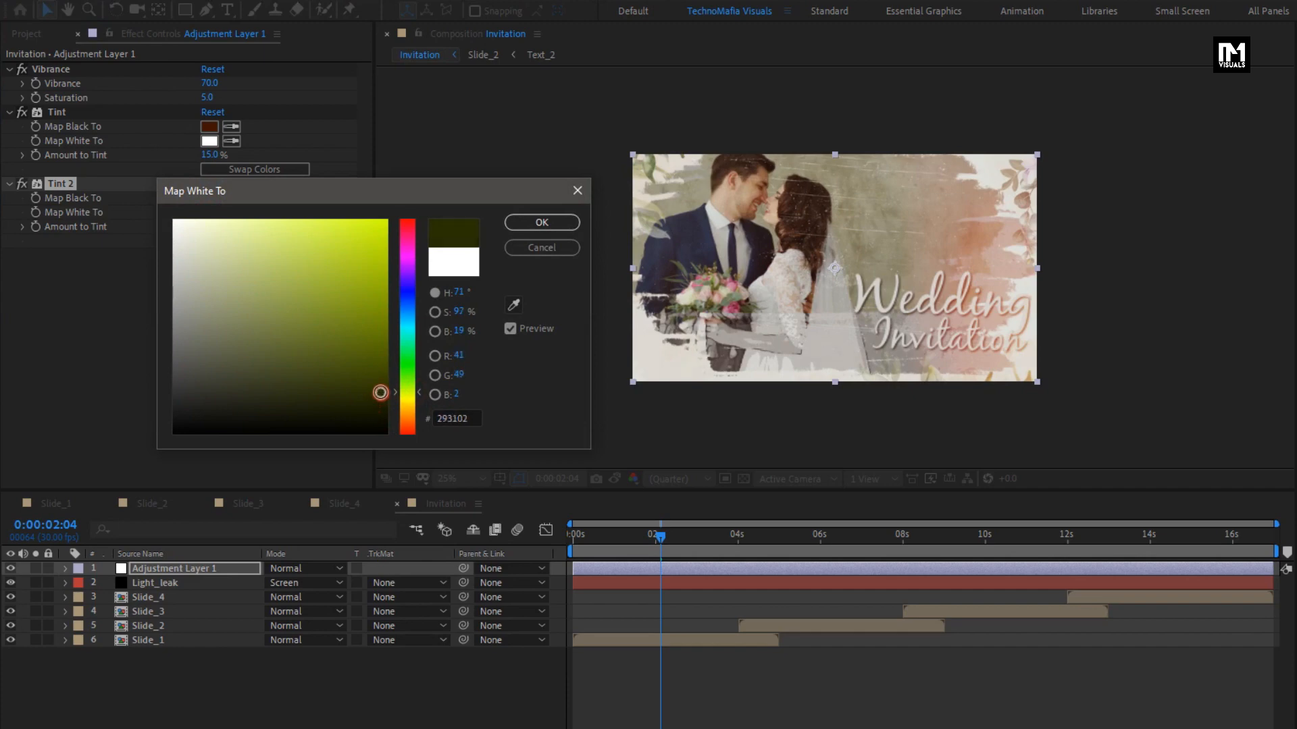
pyautogui.click(525, 223)
pyautogui.click(204, 216)
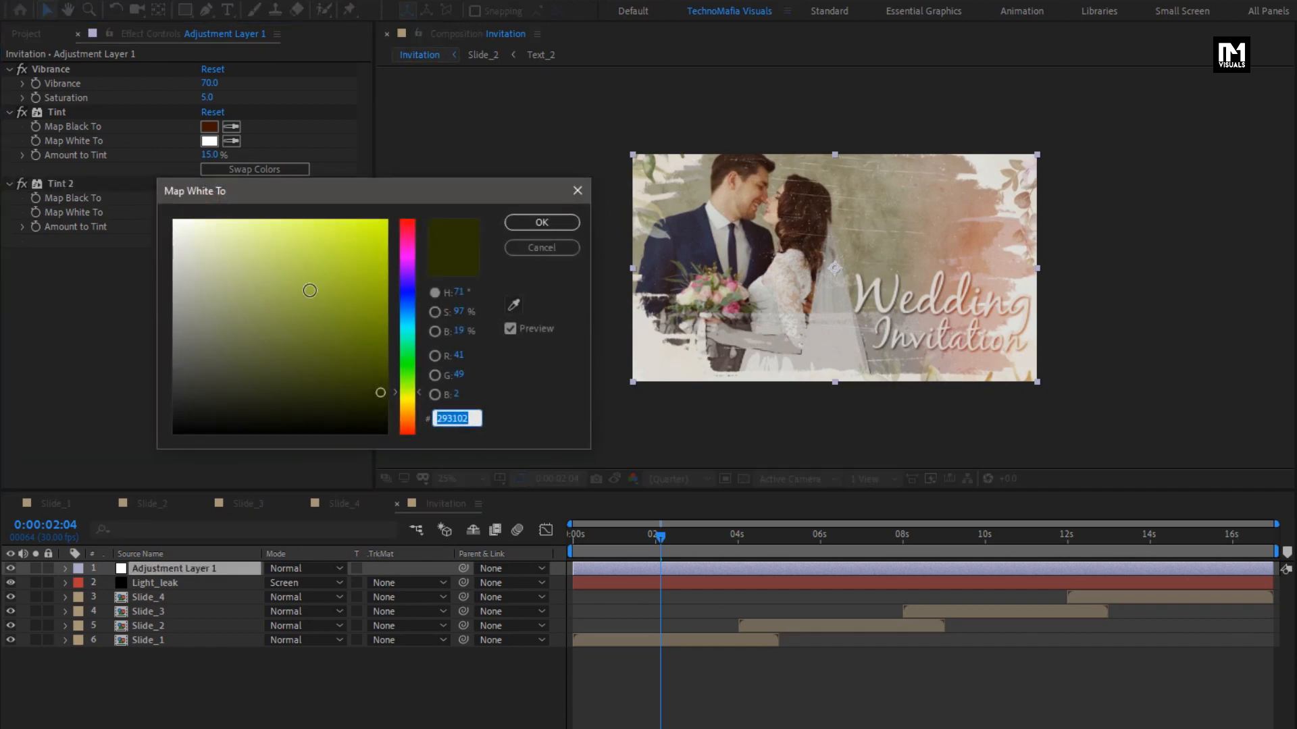
pyautogui.moveTo(409, 393)
pyautogui.mouseDown()
pyautogui.moveTo(400, 402)
pyautogui.moveTo(377, 382)
pyautogui.mouseUp()
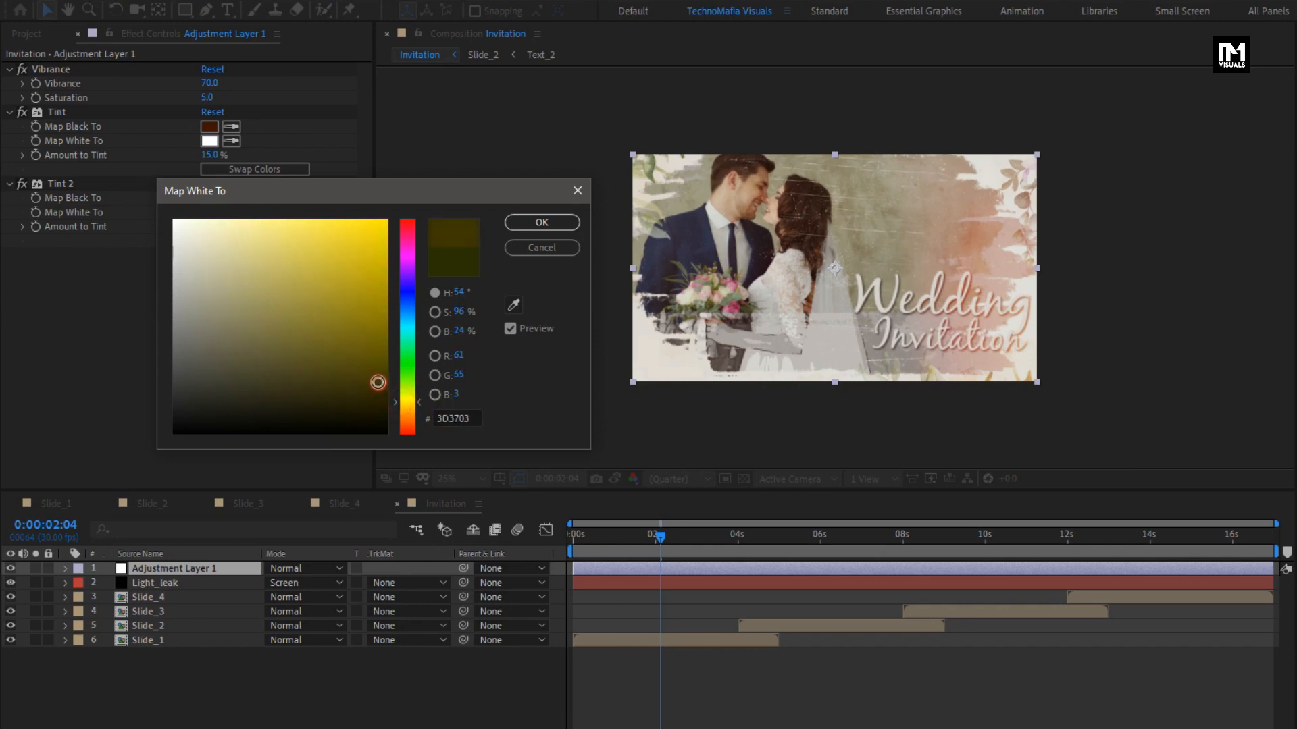
pyautogui.click(535, 223)
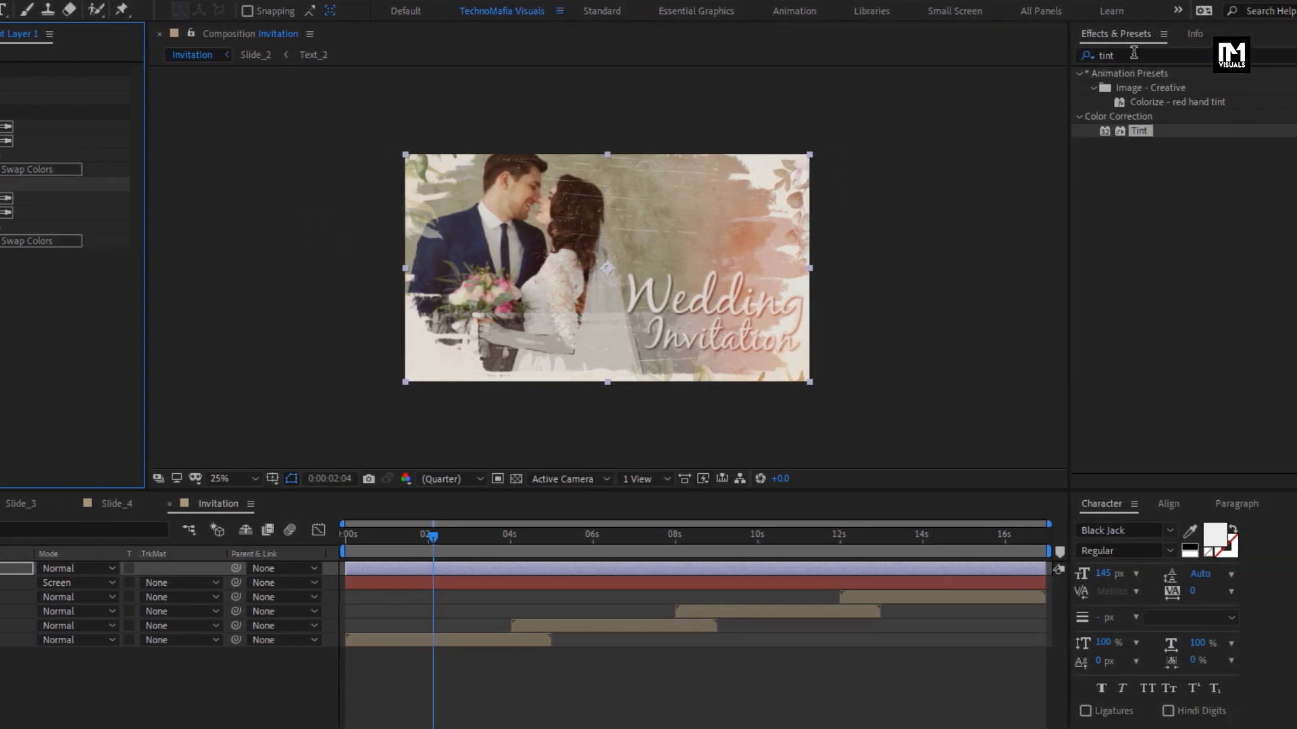
# Step: Apply Brightness & Contrast to Adjustment Layer 1 with Brightness 6 and Contrast 8
pyautogui.moveTo(1134, 54); pyautogui.dragTo(1036, 66)
pyautogui.write('brigh')
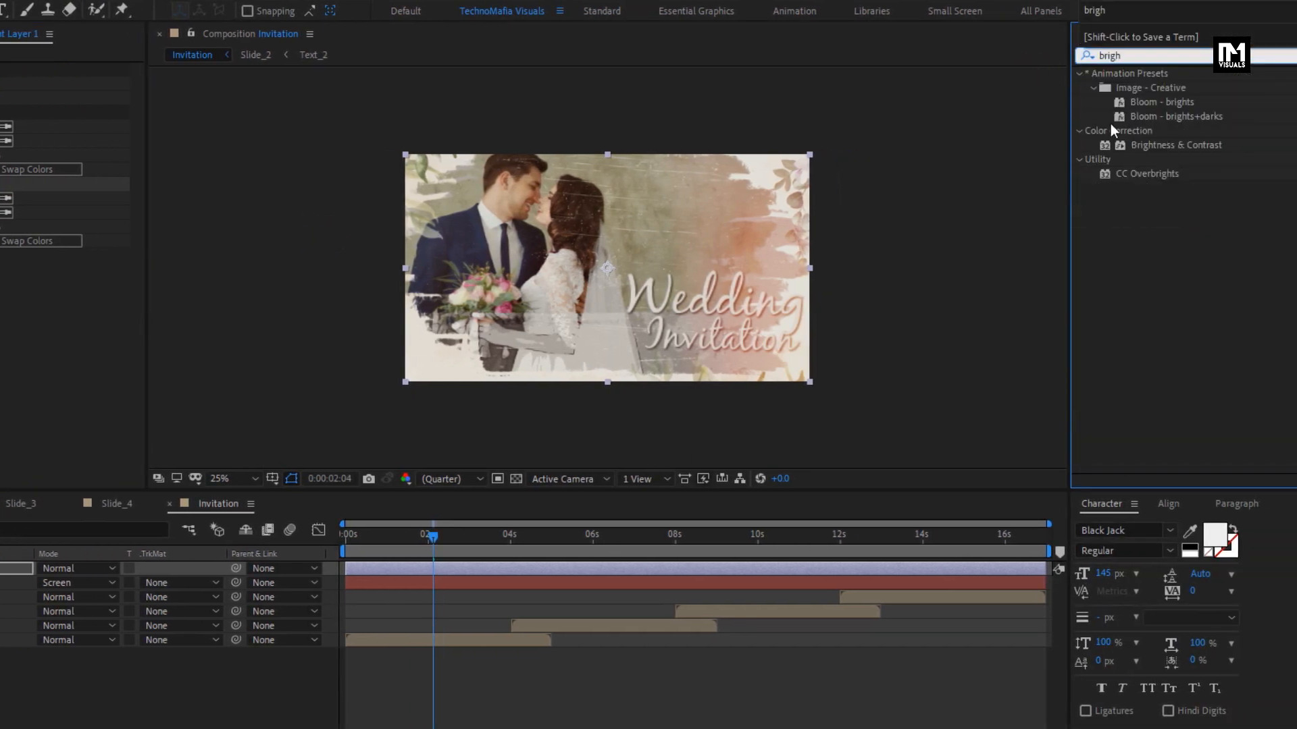
pyautogui.doubleClick(1156, 145)
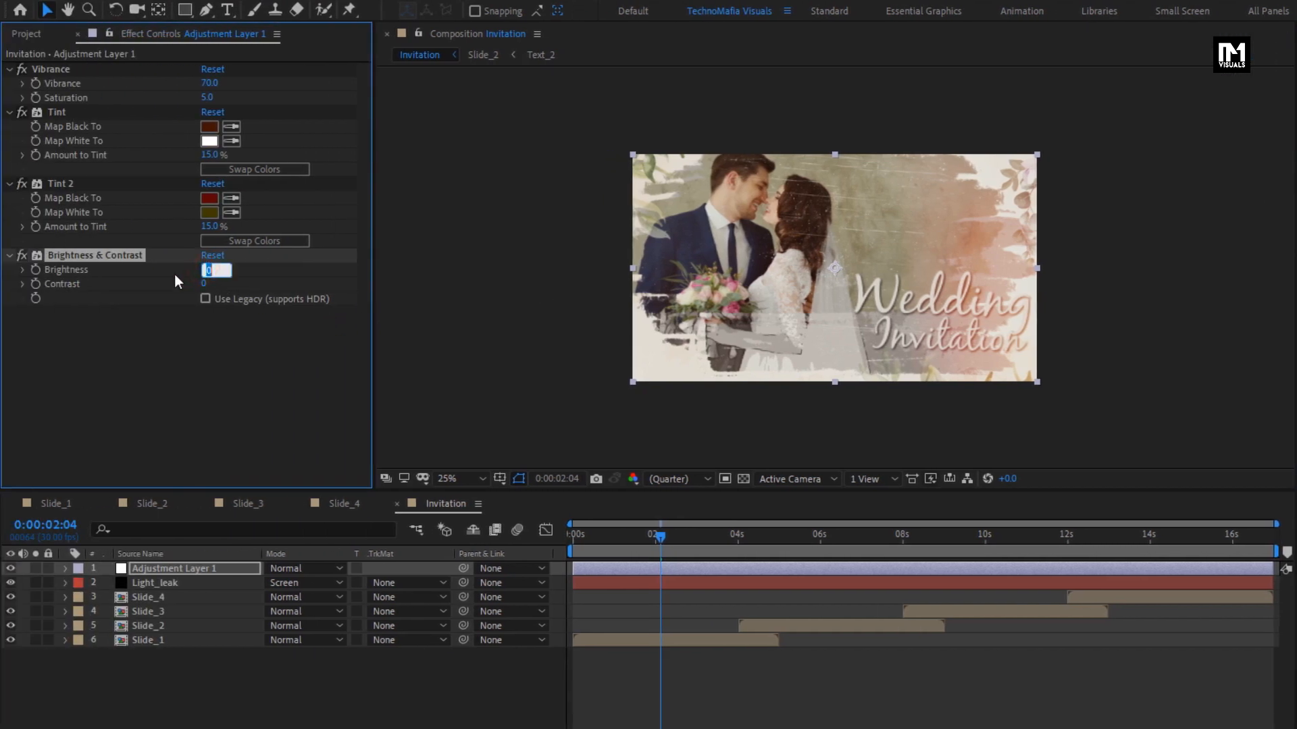
pyautogui.write('6')
pyautogui.press('Return')
pyautogui.click(201, 283)
pyautogui.write('8')
pyautogui.press('Return')
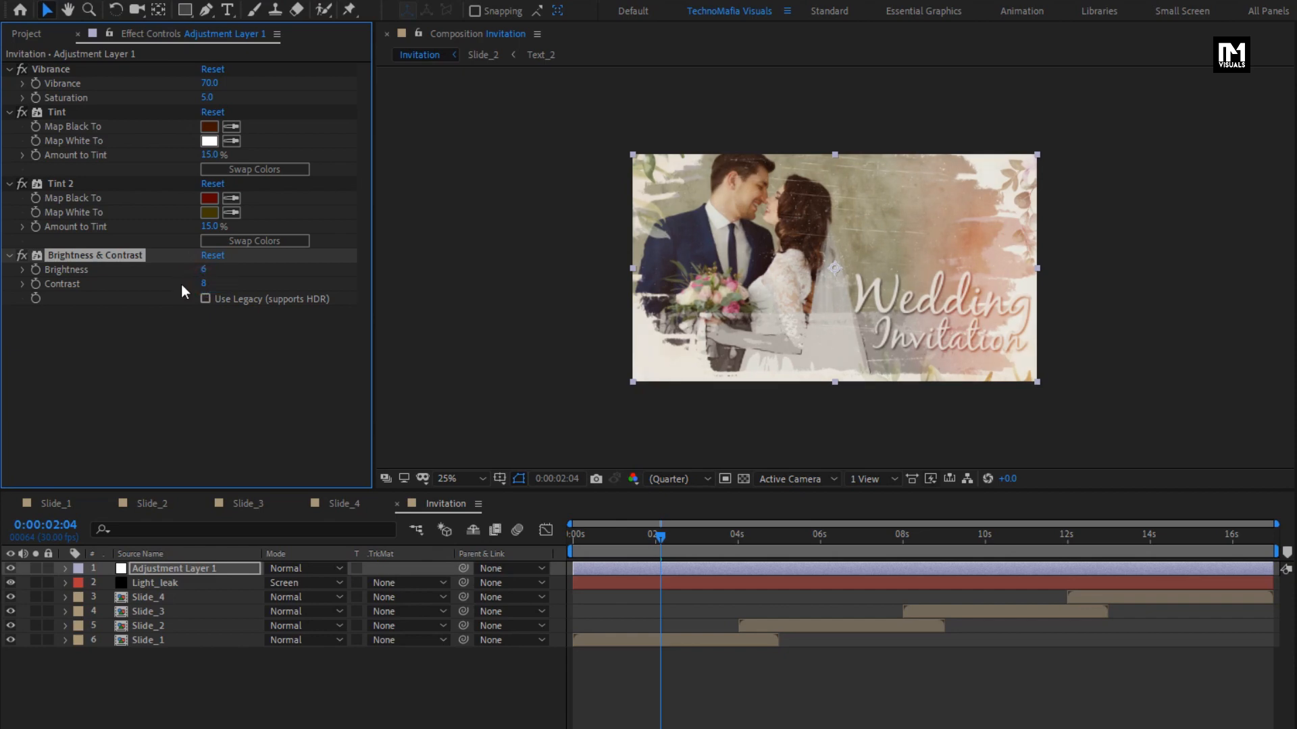
# Step: Create a second adjustment layer at the top of the Invitation composition and apply Fast Box Blur to it
pyautogui.click(202, 669)
pyautogui.rightClick(201, 668)
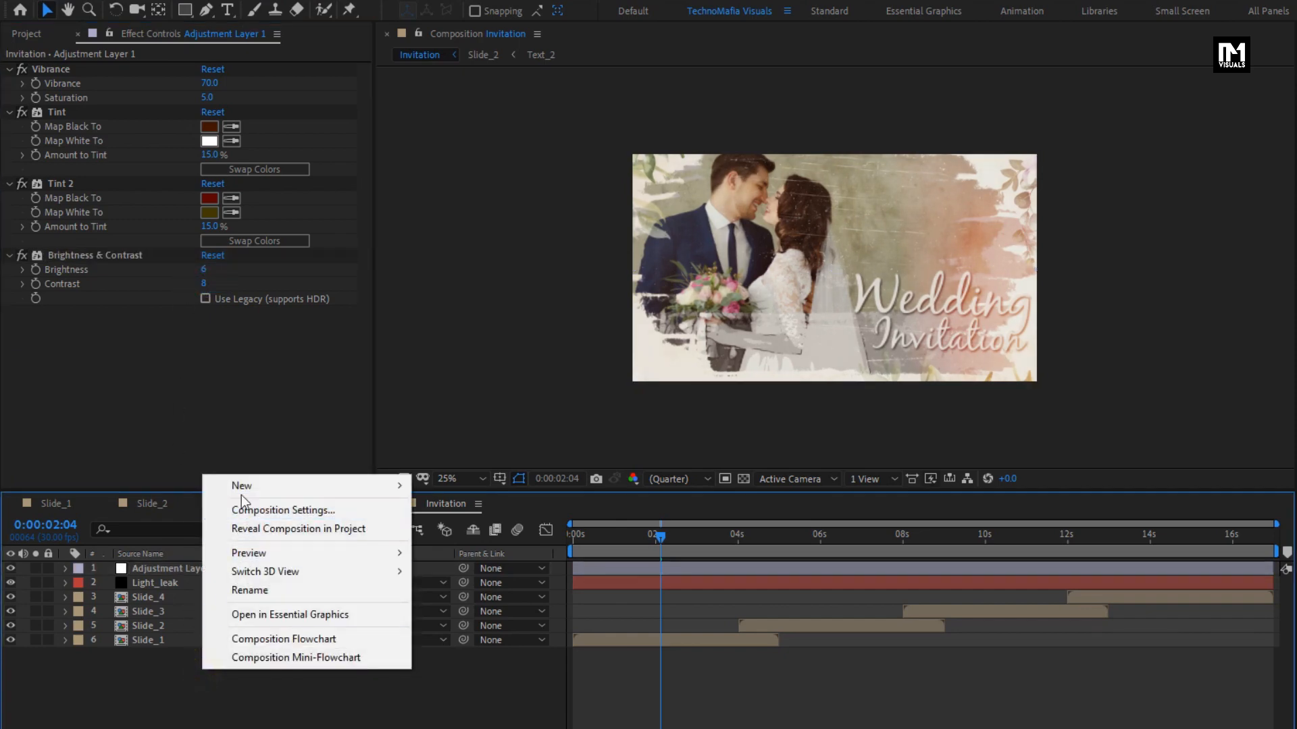
pyautogui.moveTo(349, 488)
pyautogui.click(459, 622)
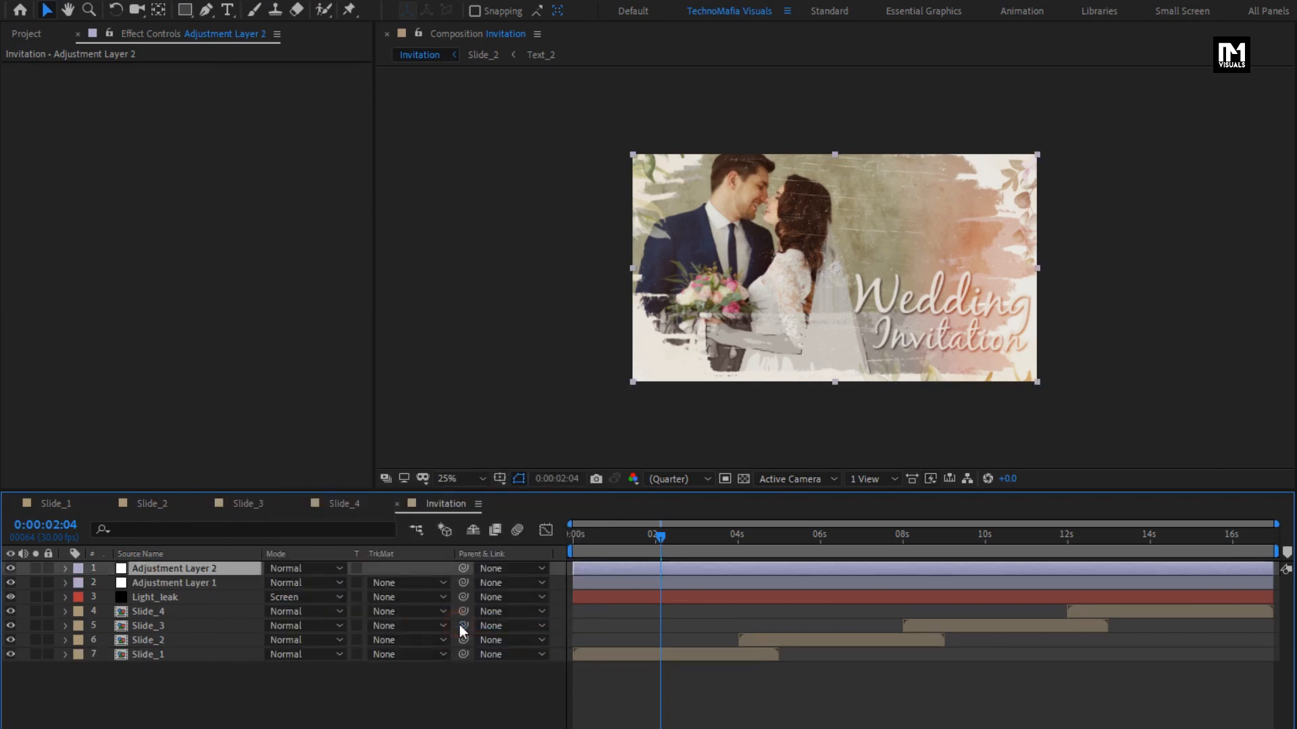
pyautogui.click(1126, 55)
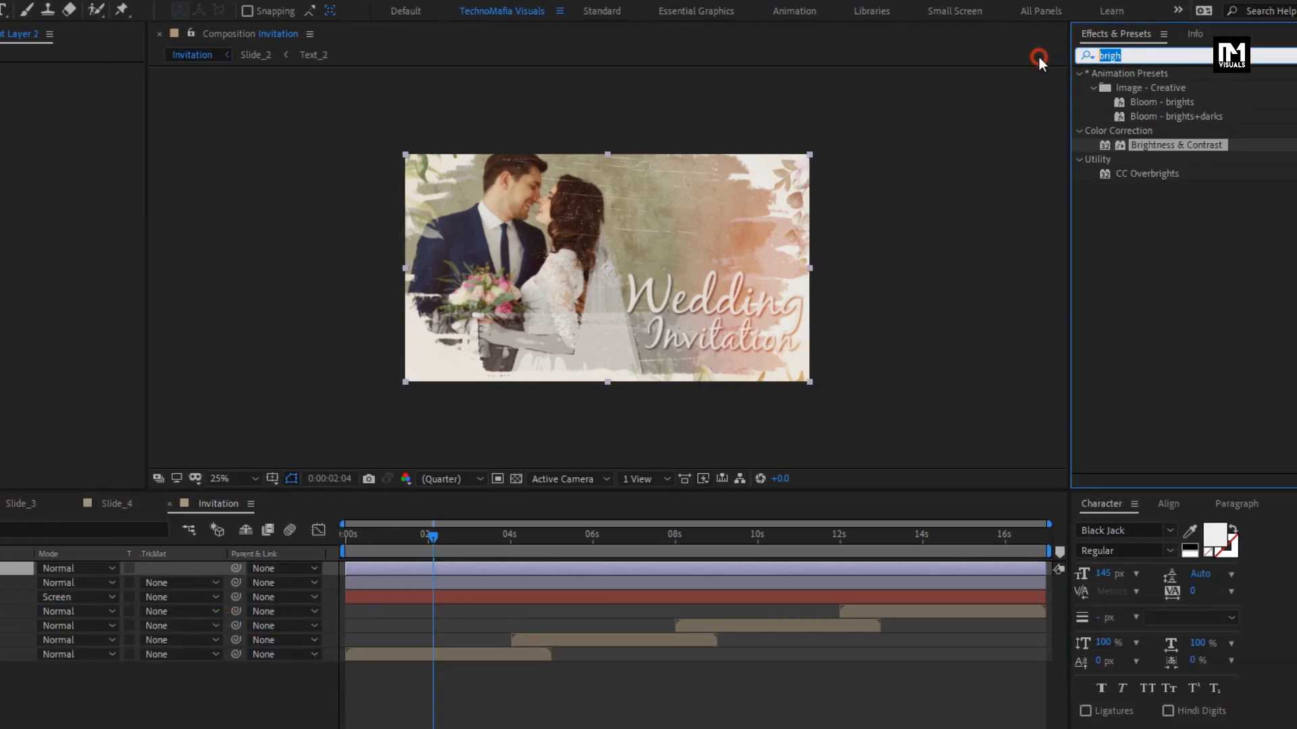
pyautogui.write('fast b')
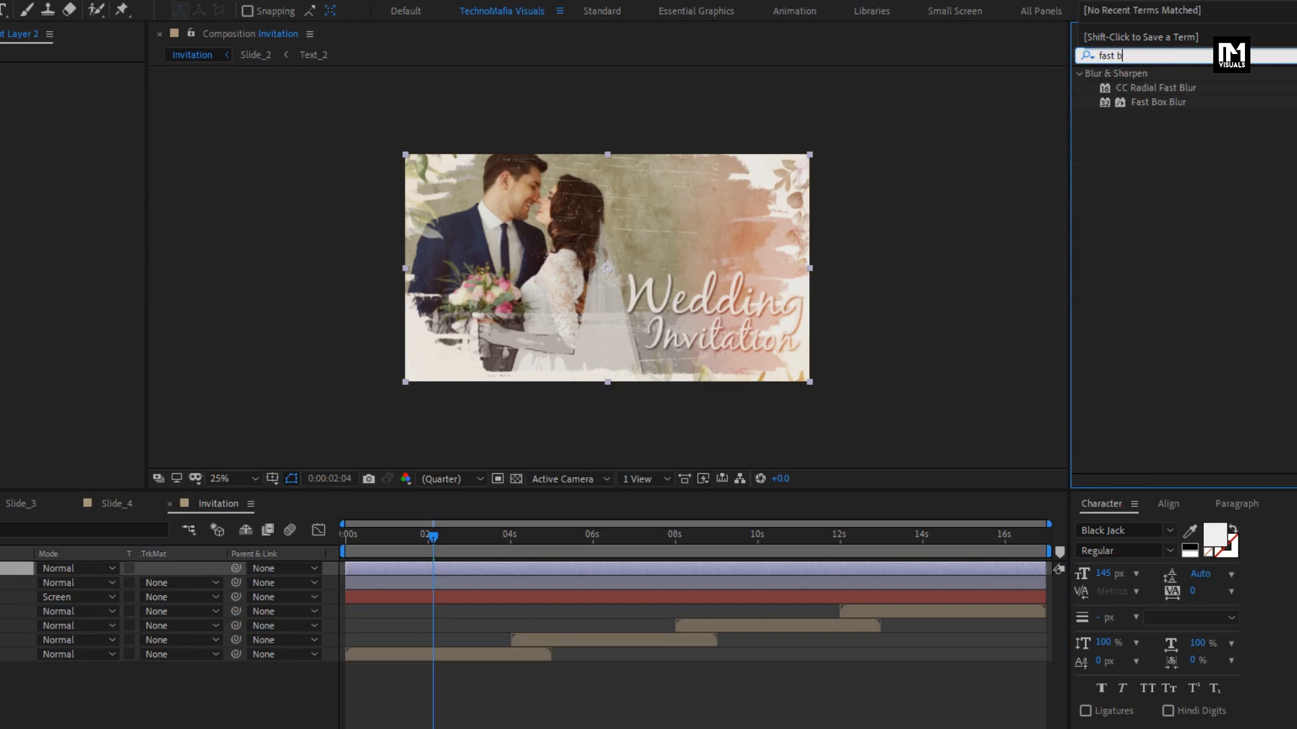
pyautogui.click(1156, 104)
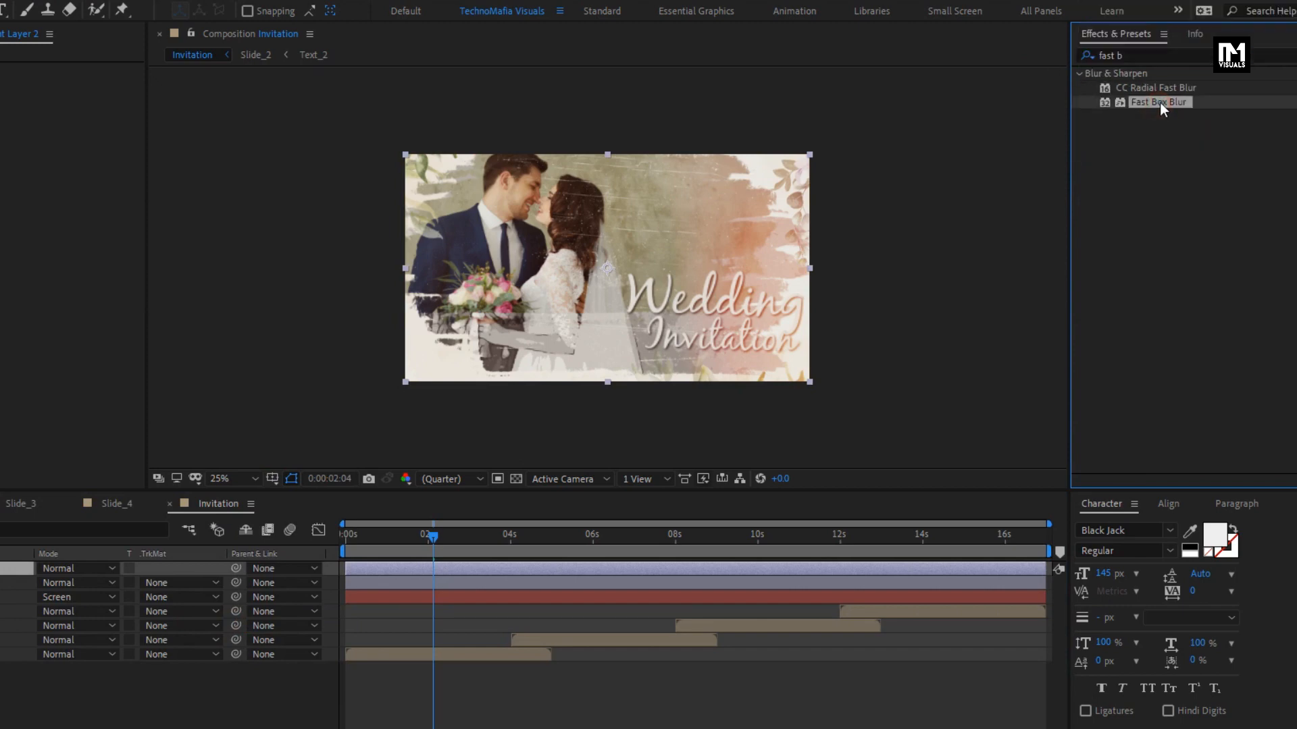
pyautogui.moveTo(1163, 110); pyautogui.dragTo(643, 233)
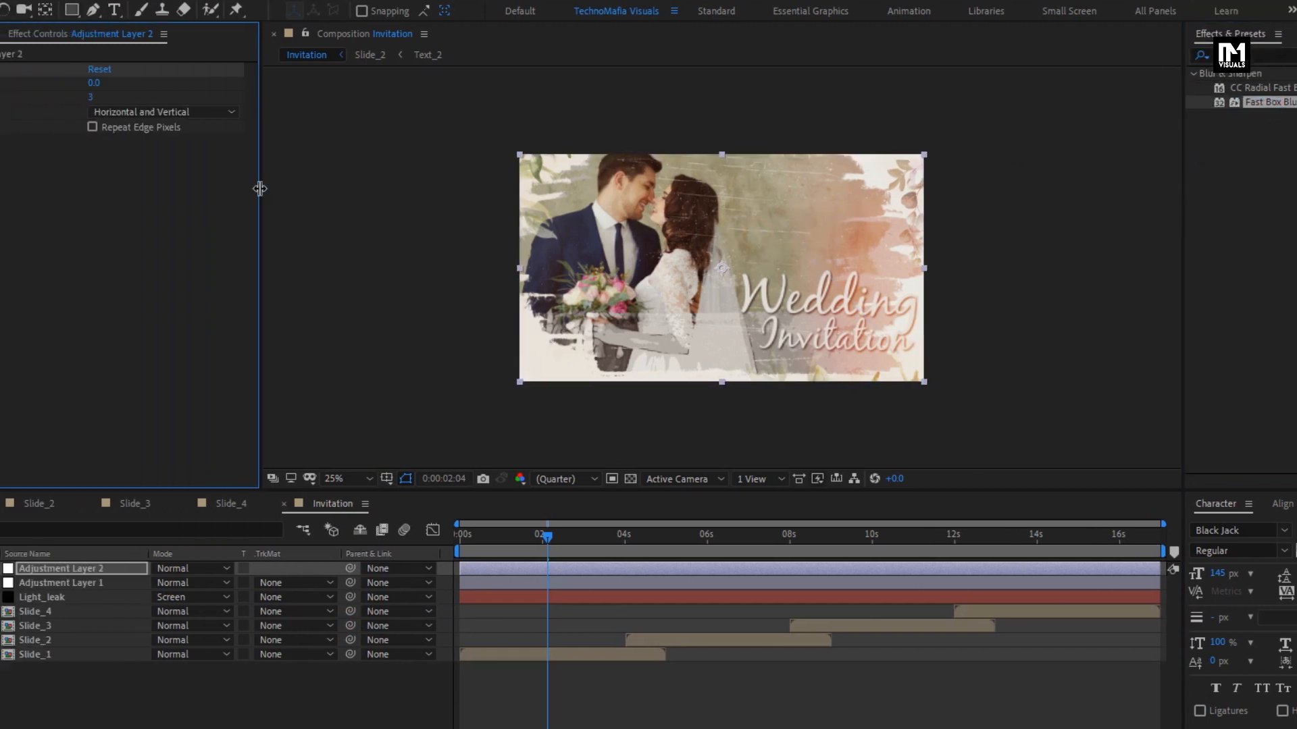
# Step: Set the Fast Box Blur's Blur Radius to 0.3 and Iterations to 1
pyautogui.click(91, 83)
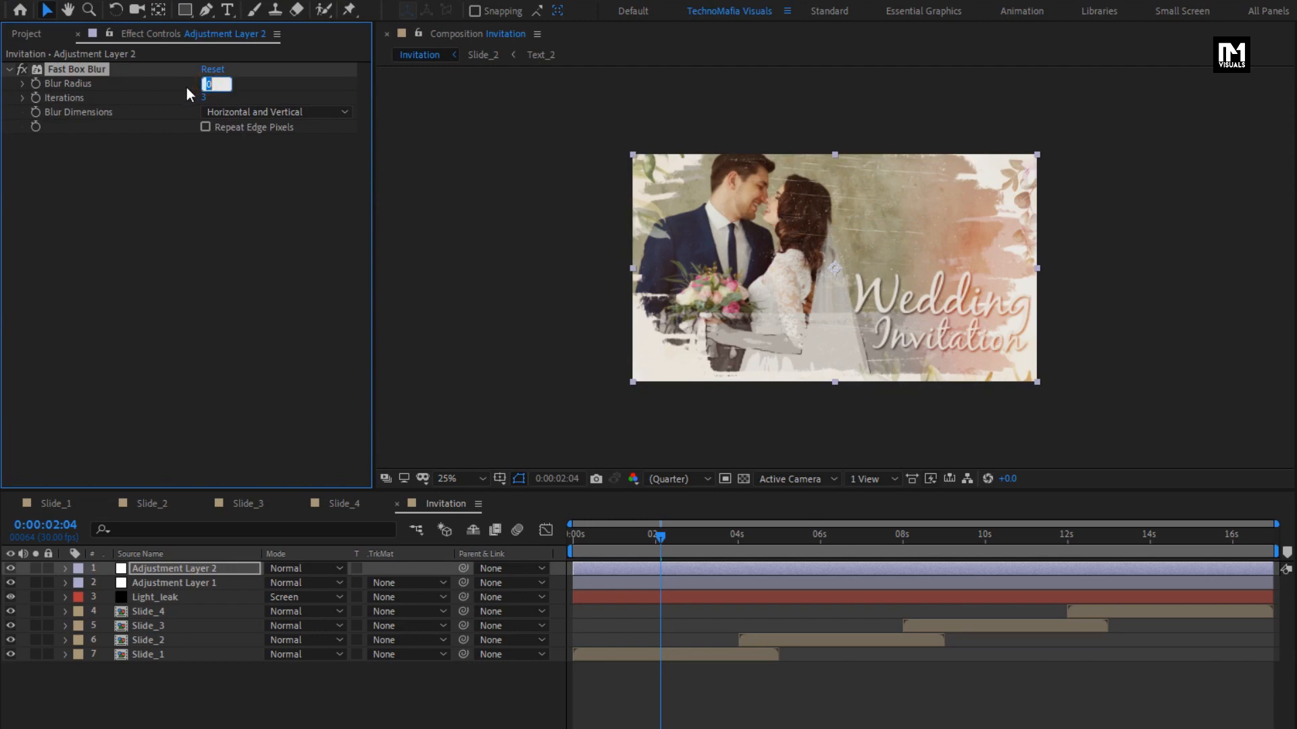
pyautogui.write('0.3')
pyautogui.press('Return')
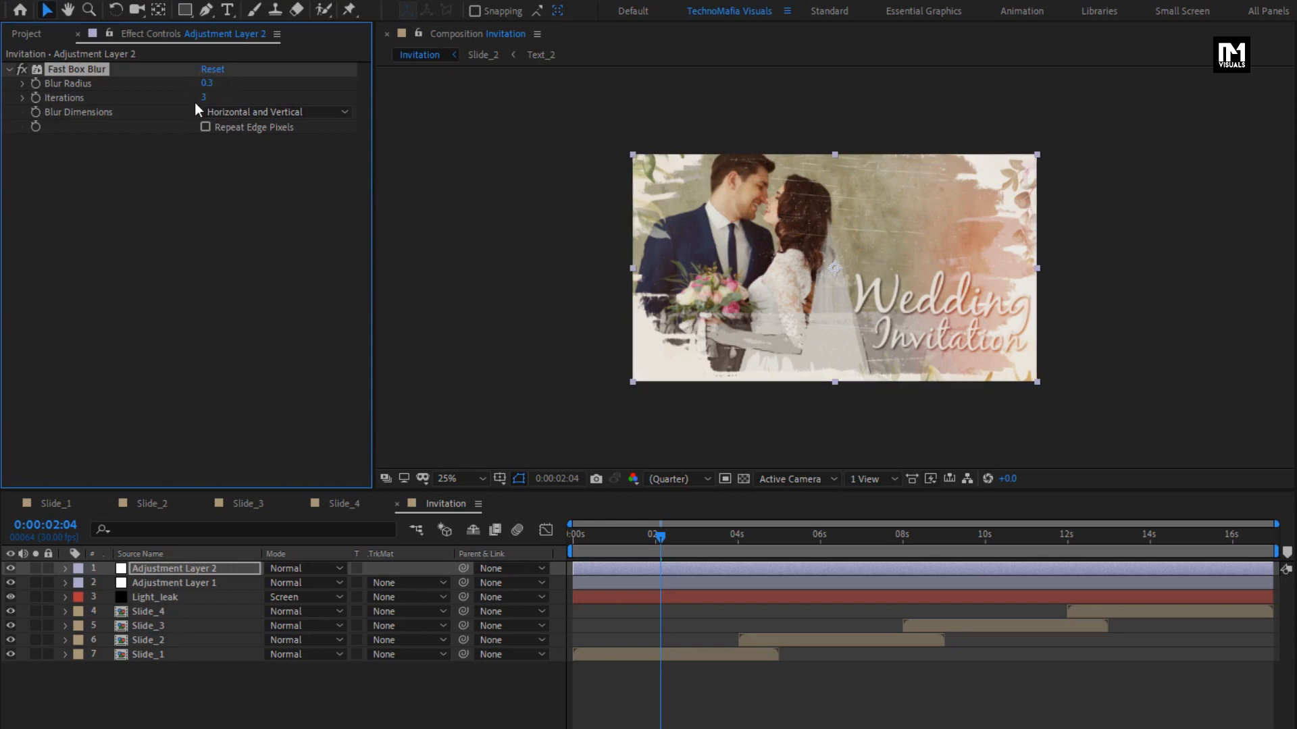
pyautogui.click(202, 100)
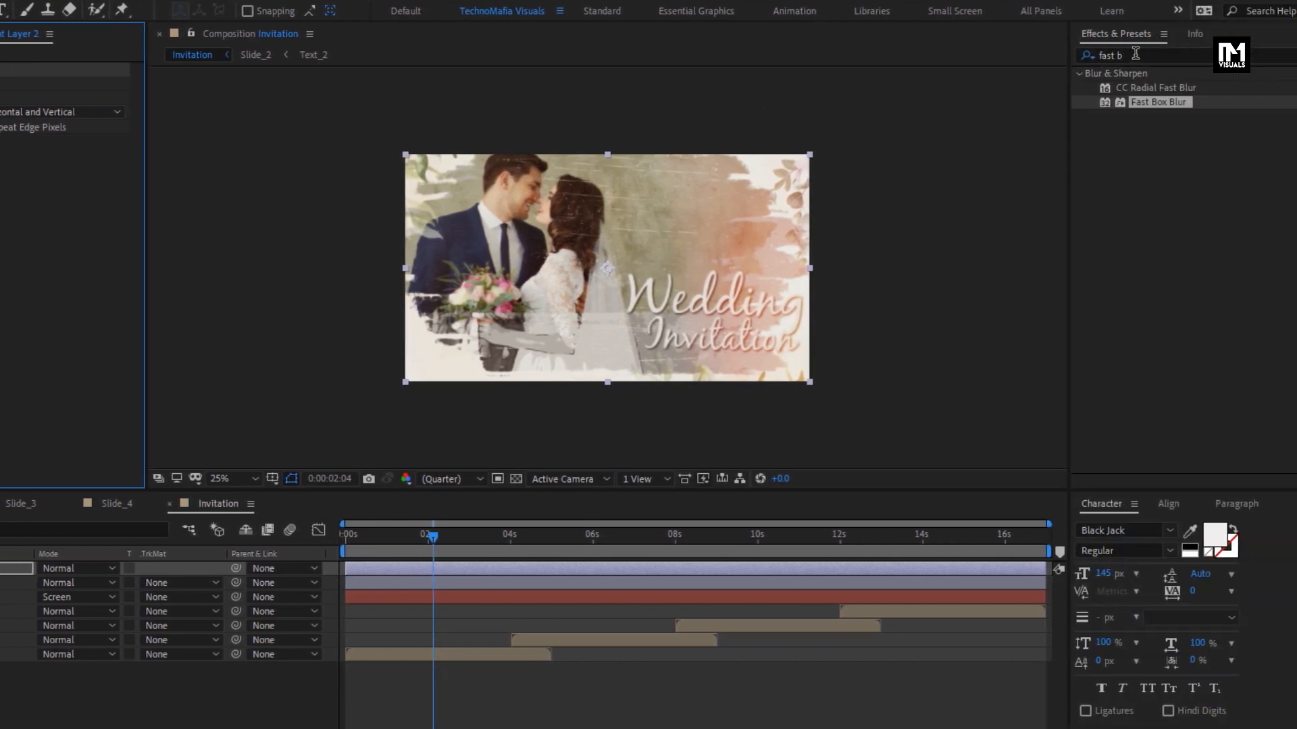
# Step: Apply the Sharpen effect to the second adjustment layer and set its Sharpen Amount to 20
pyautogui.moveTo(1135, 53); pyautogui.dragTo(1035, 59)
pyautogui.write('shar')
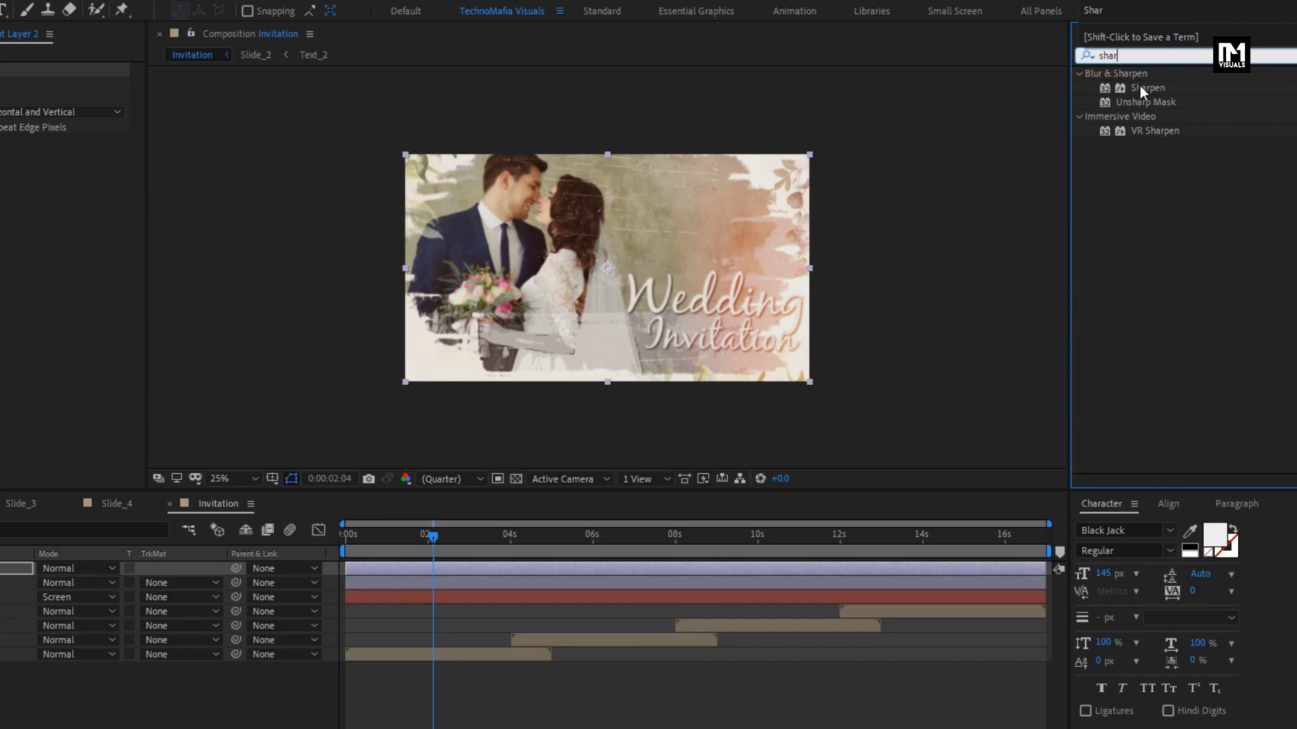
pyautogui.moveTo(1142, 87); pyautogui.dragTo(571, 243)
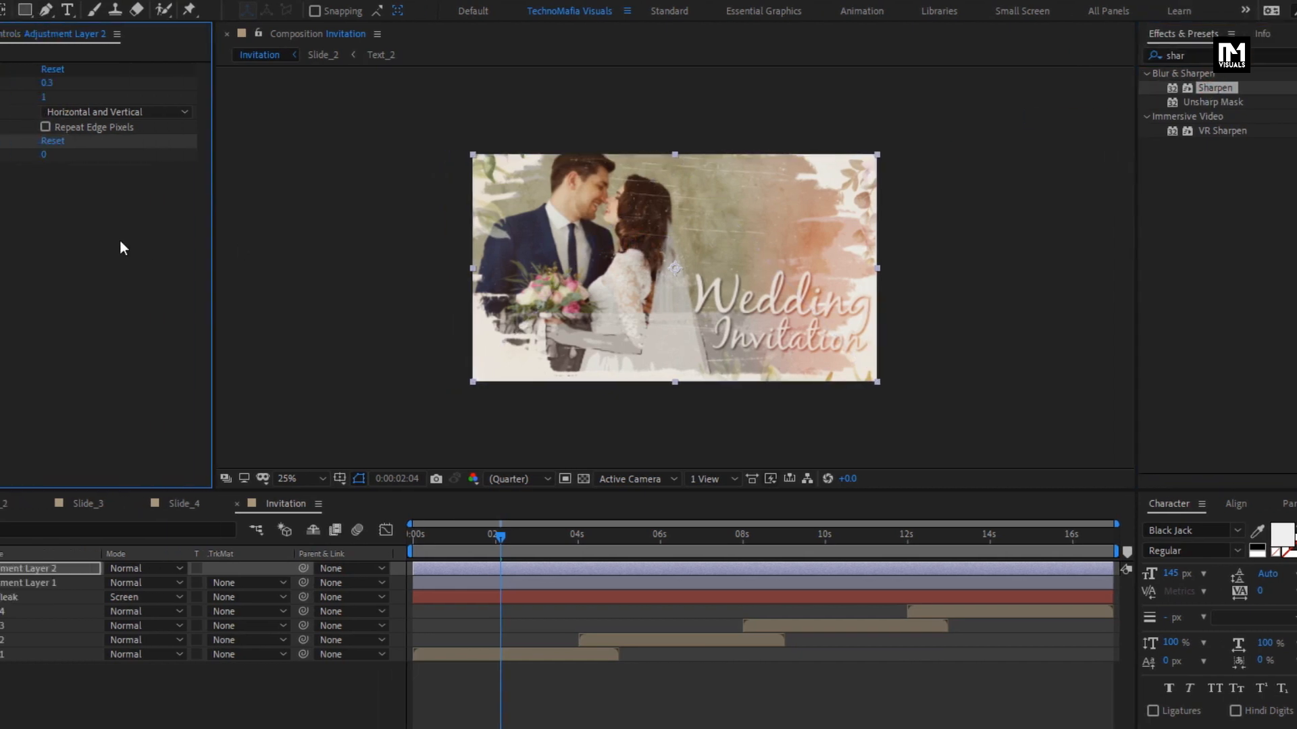
pyautogui.click(209, 155)
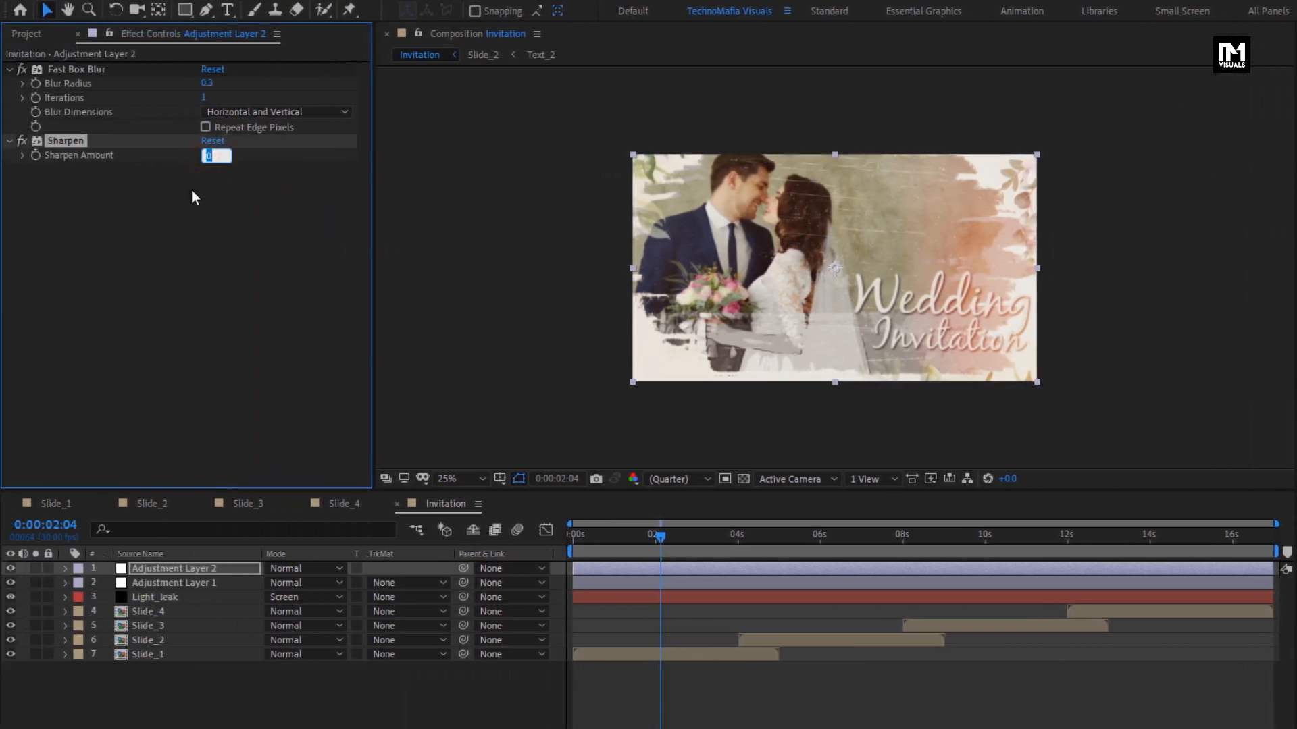
pyautogui.write('20')
# Step: Duplicate the Sharpen effect on the second adjustment layer
pyautogui.hotkey('ctrl', 'd')
pyautogui.click(72, 142)
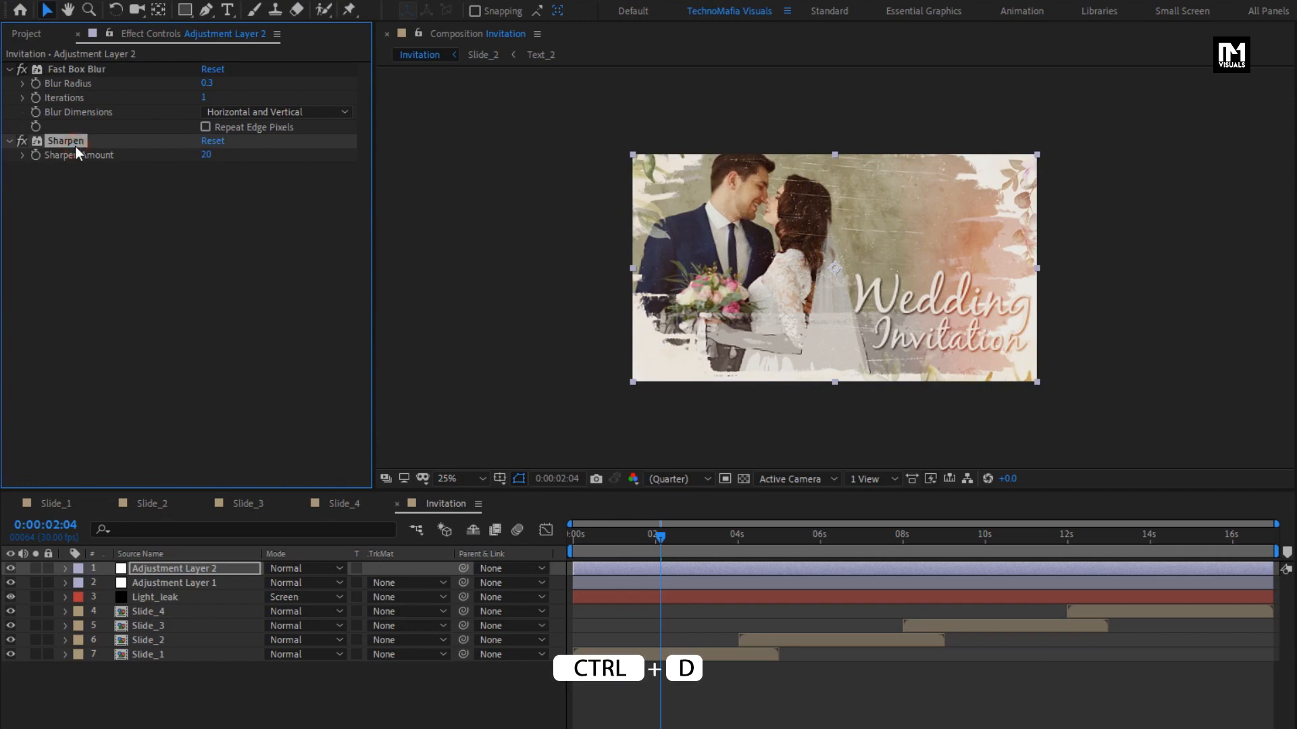
pyautogui.hotkey('ctrl', 'd')
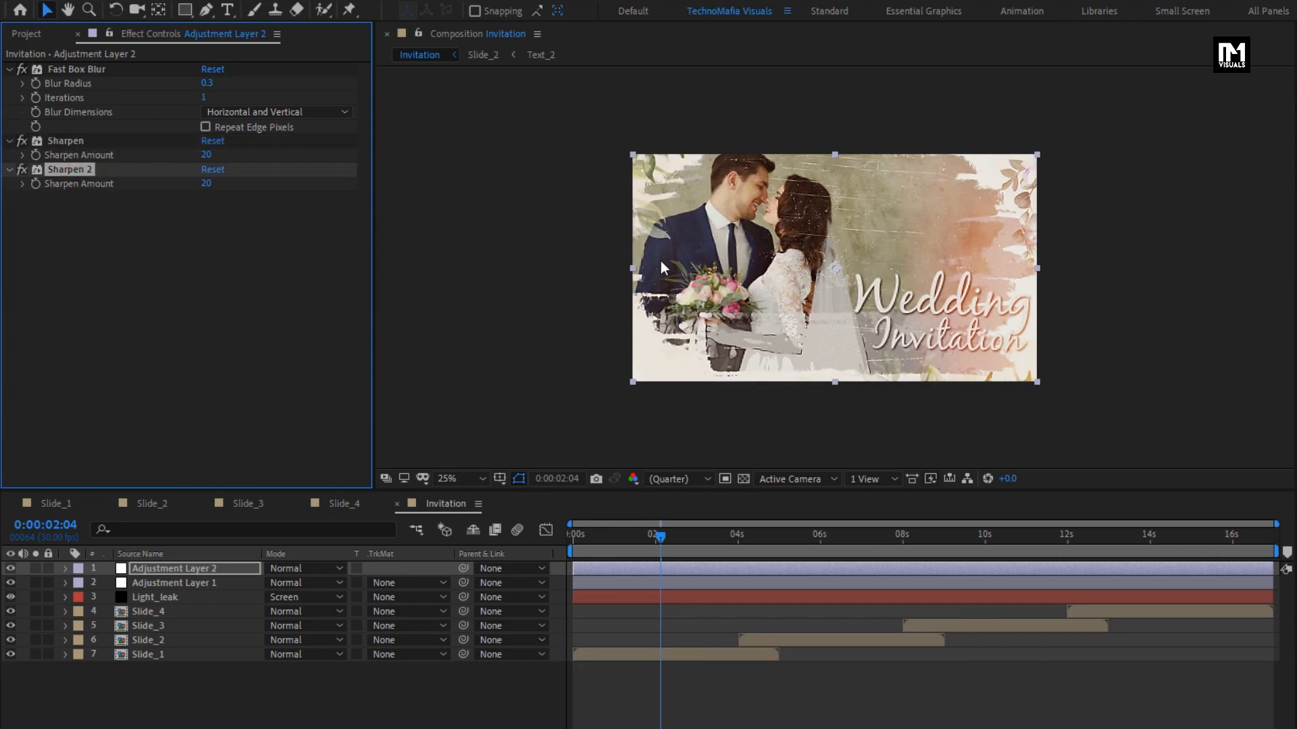
# Step: Create a black 1920 × 1080 px solid named Frame at the top of the Invitation composition
pyautogui.click(455, 481)
pyautogui.click(468, 513)
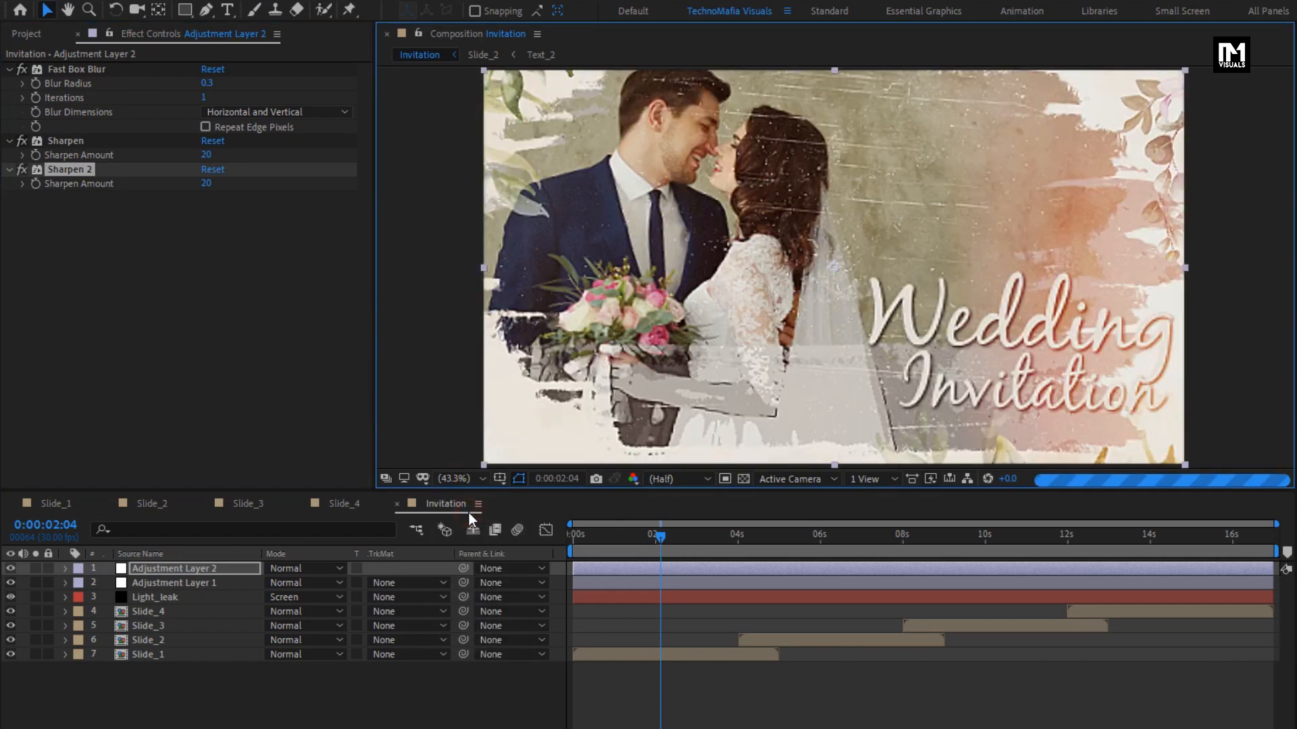
pyautogui.click(310, 722)
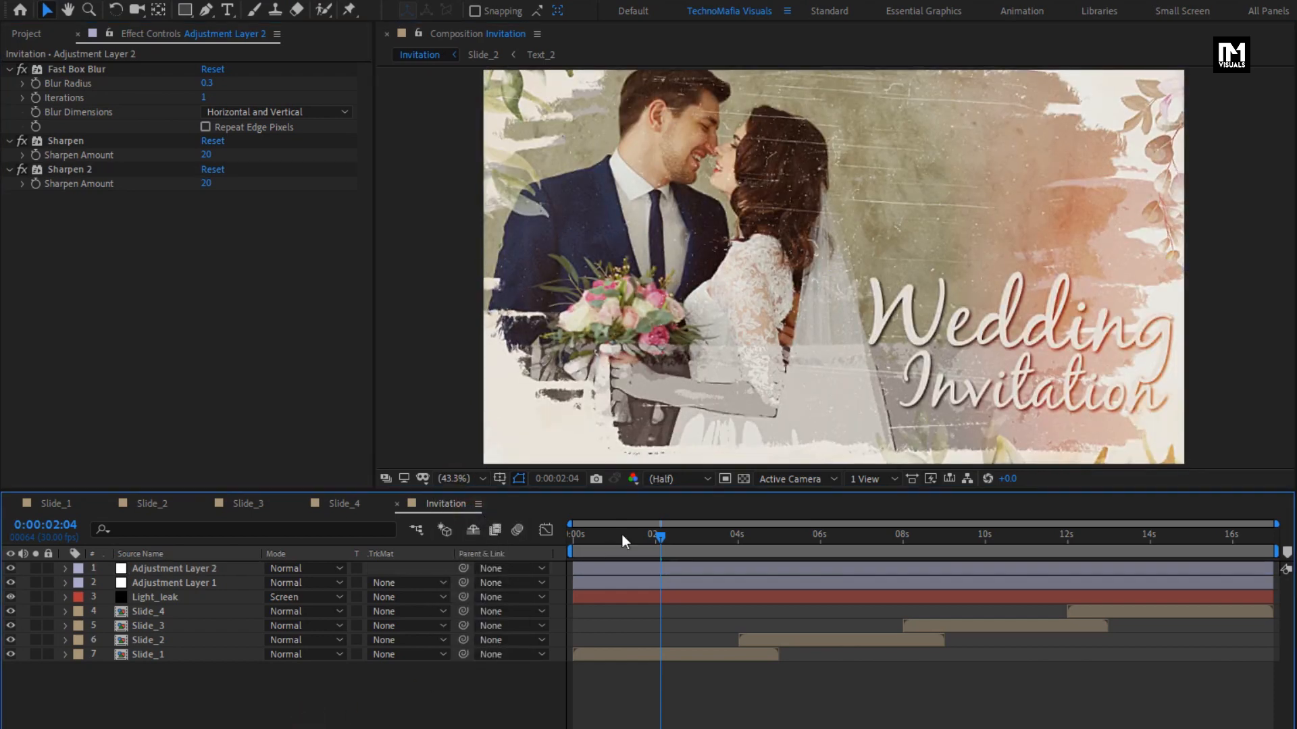
pyautogui.moveTo(622, 534); pyautogui.dragTo(695, 541)
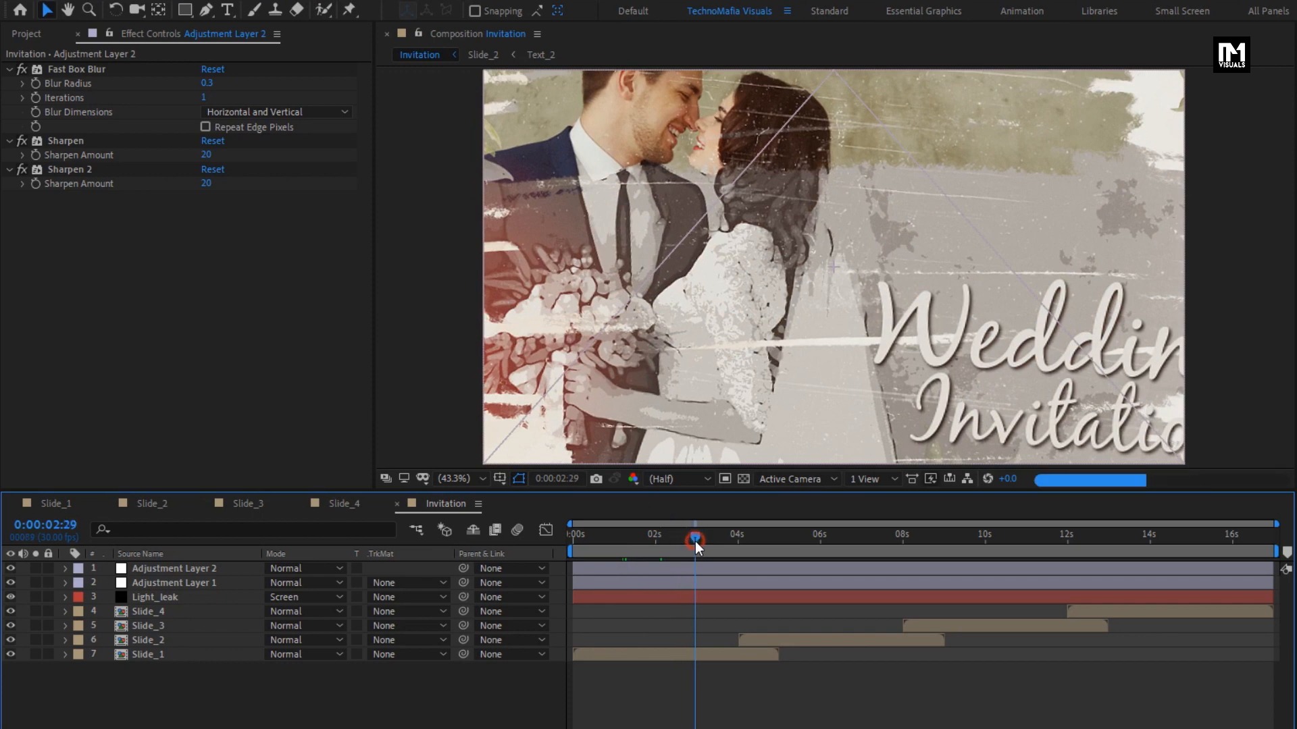
pyautogui.rightClick(307, 726)
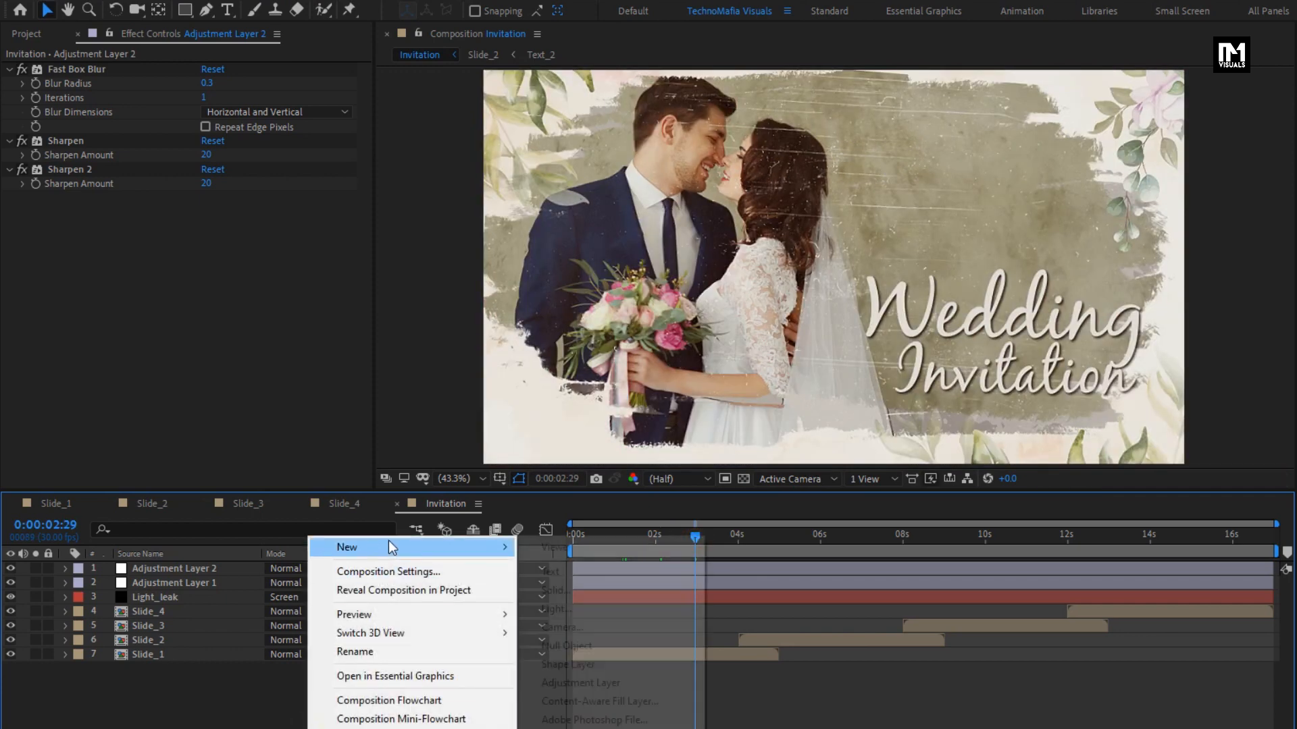
pyautogui.moveTo(389, 546)
pyautogui.click(568, 589)
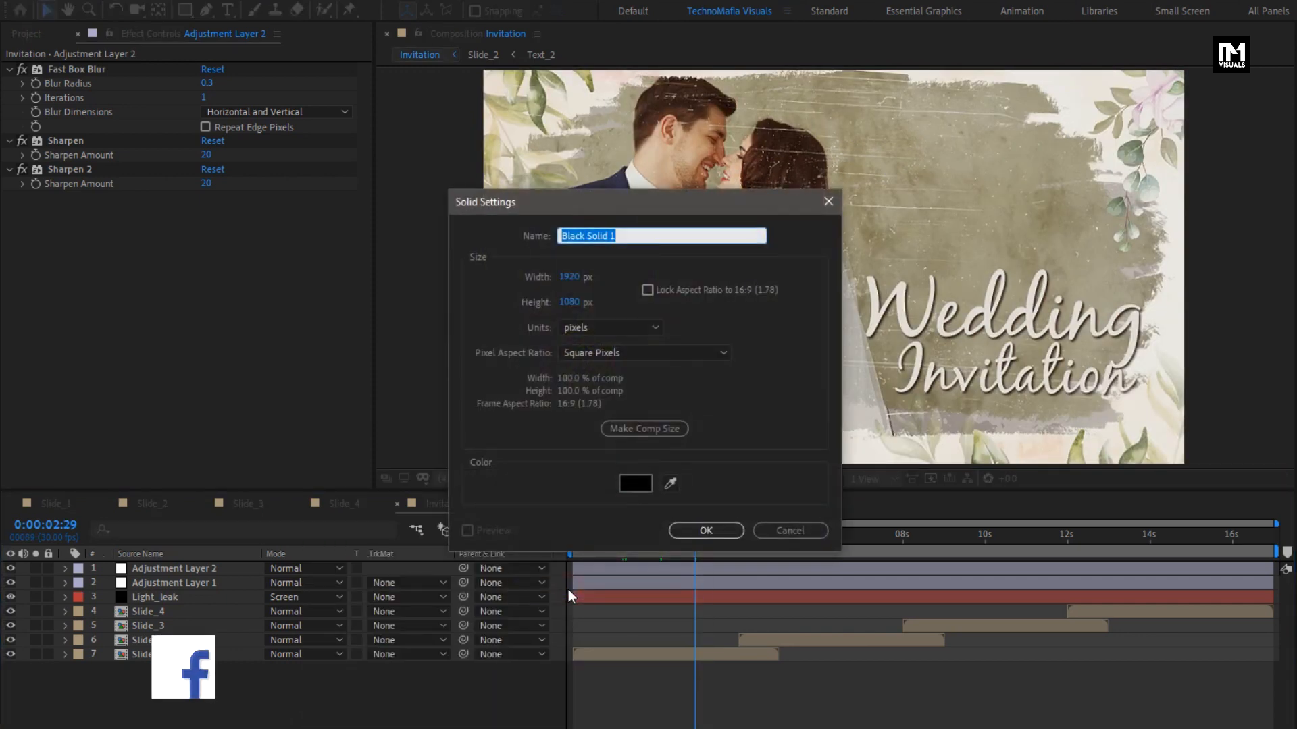
pyautogui.write('Frame')
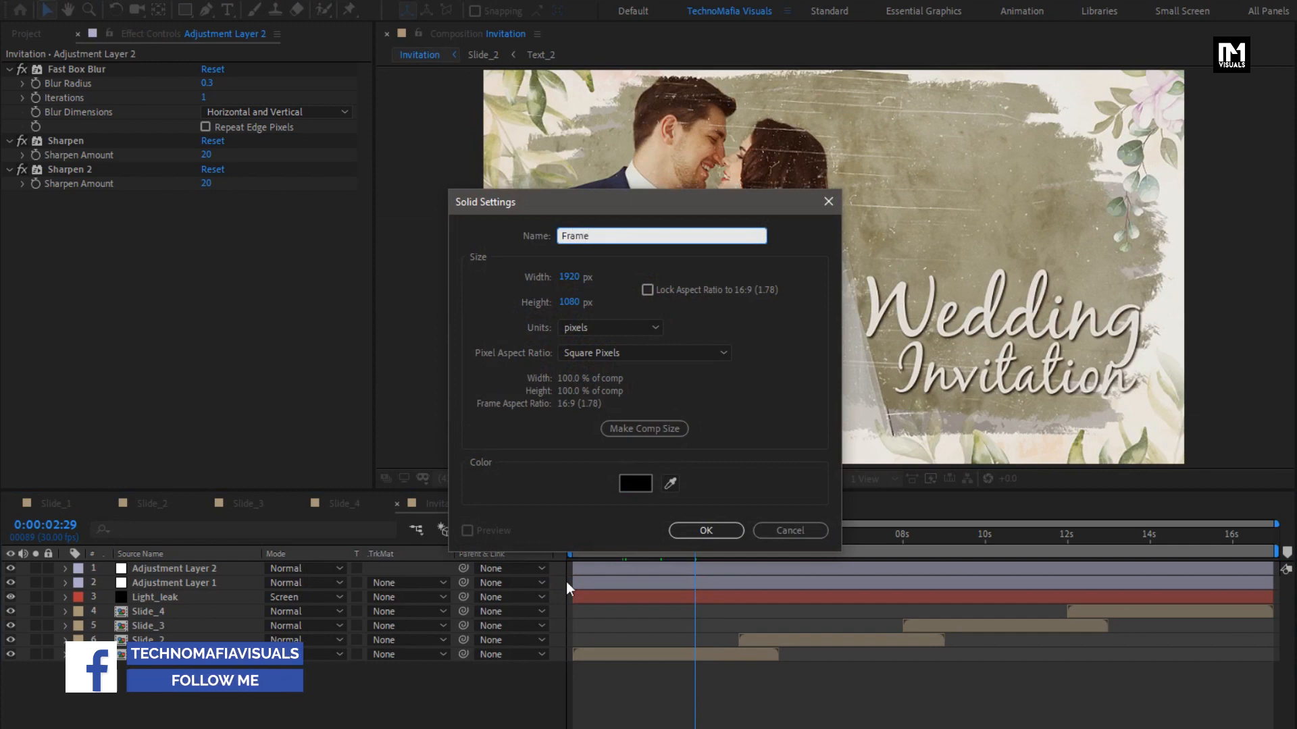
pyautogui.click(643, 485)
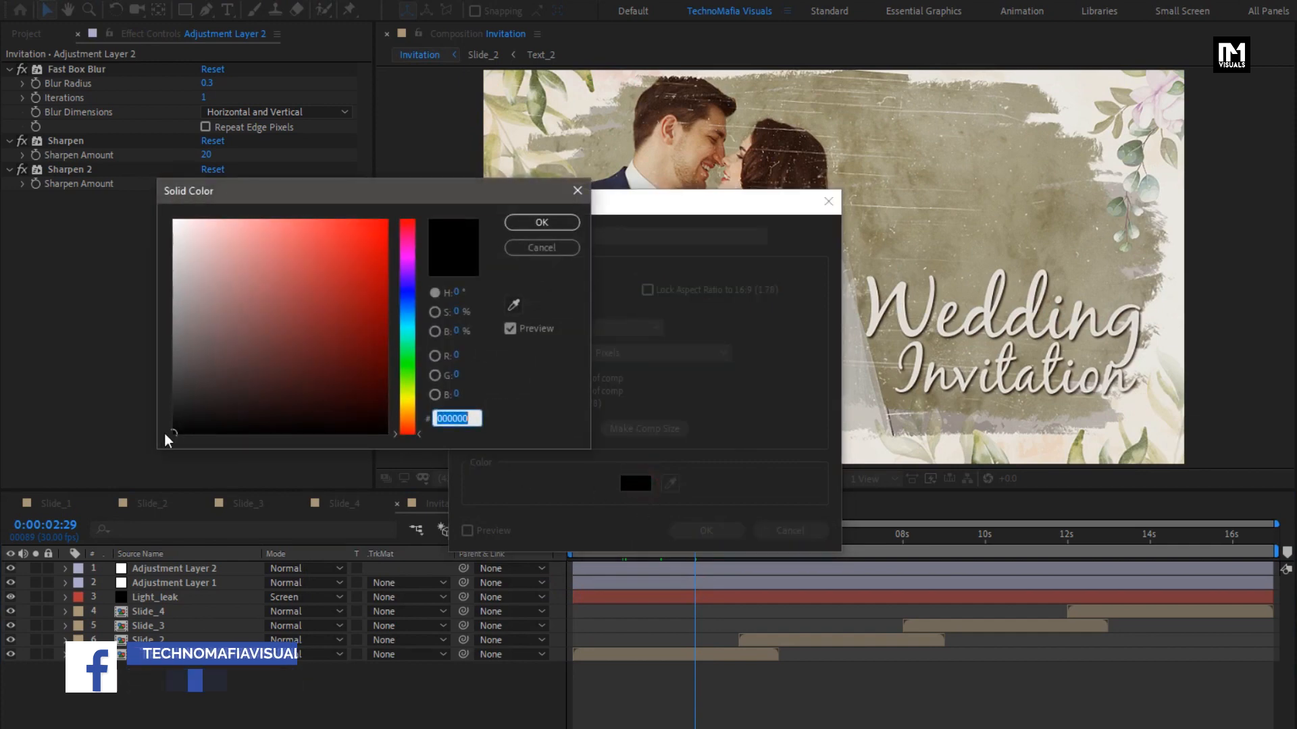
pyautogui.click(539, 223)
pyautogui.click(700, 531)
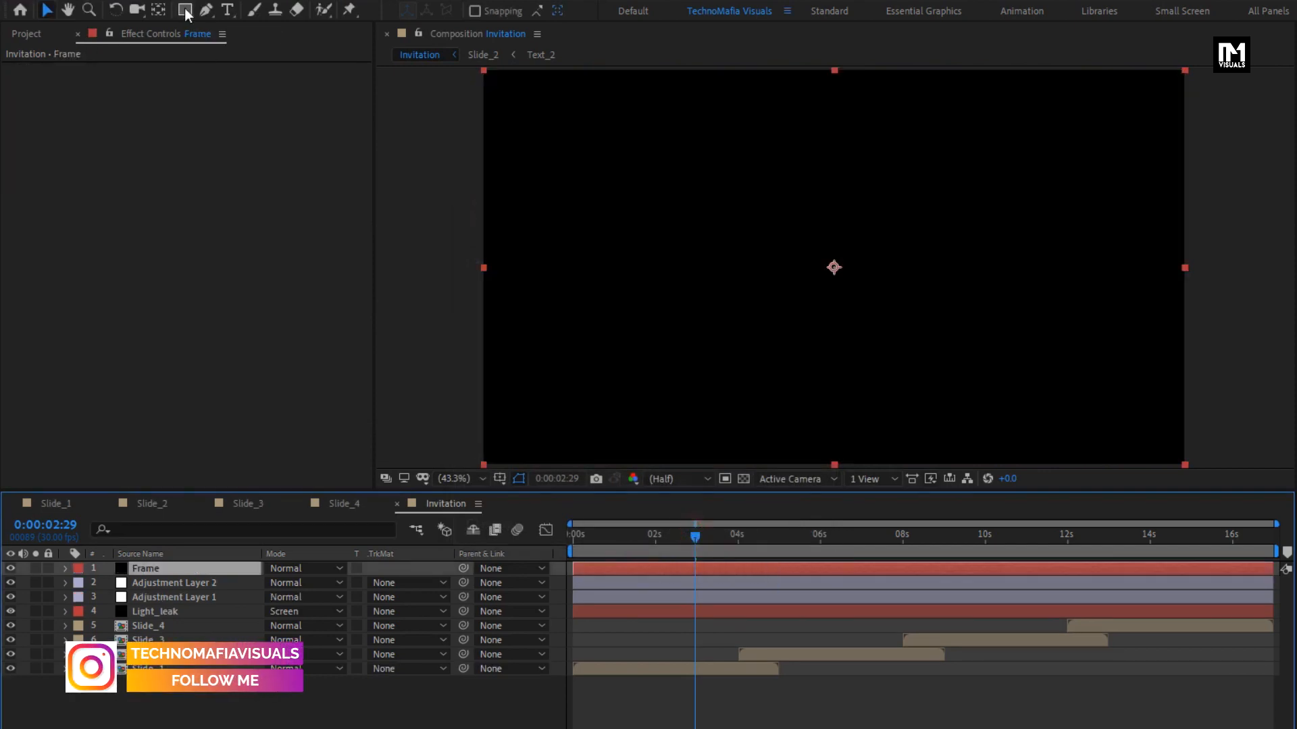
# Step: Add a rectangular mask covering the whole Frame solid
pyautogui.click(184, 9)
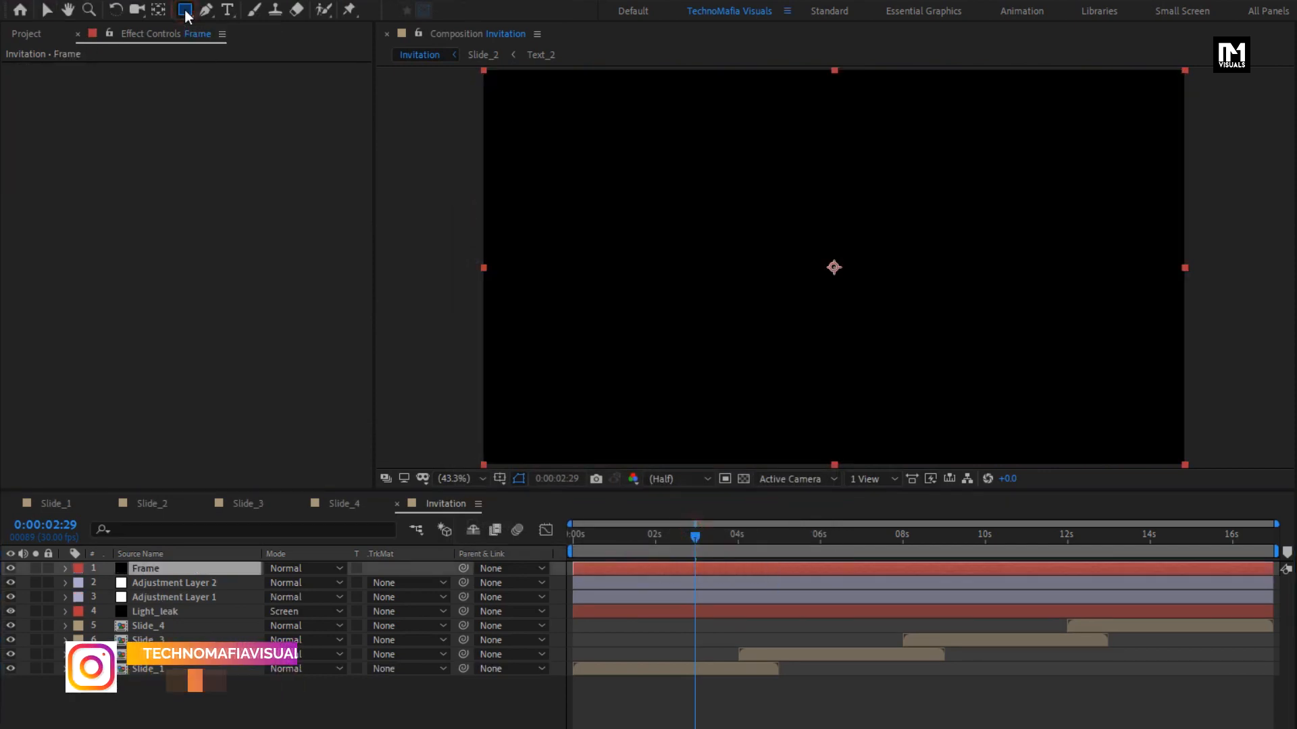
pyautogui.doubleClick(184, 11)
pyautogui.press('v')
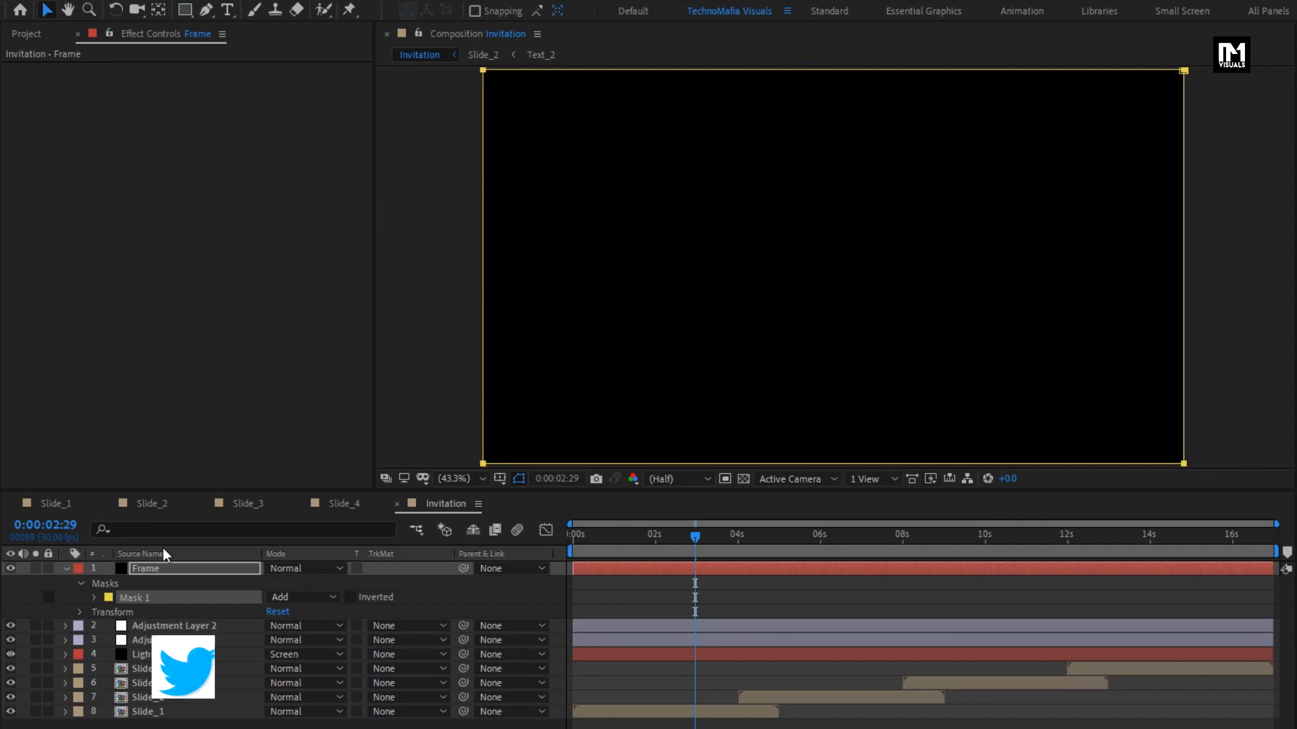
# Step: Set the Frame mask's top edge to 10% of source, inset the bottom edge equally, and invert the mask to form letterbox bars
pyautogui.click(91, 599)
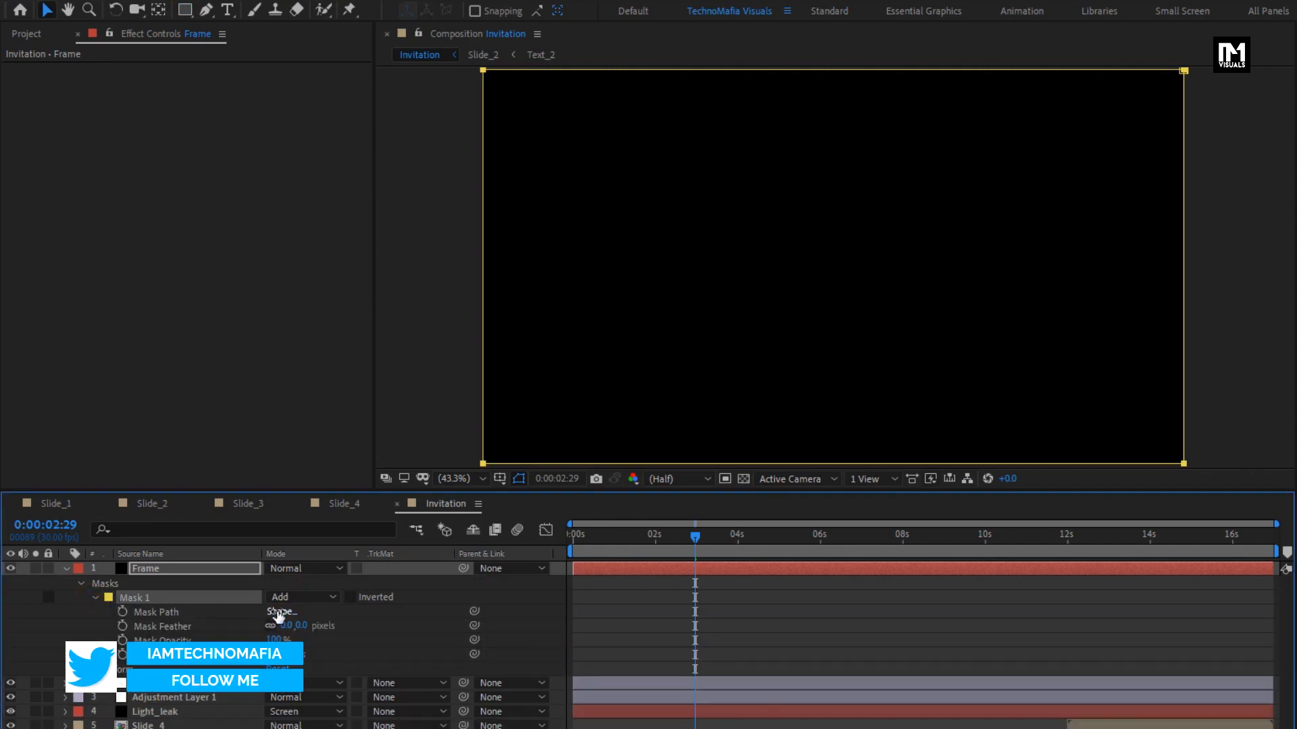
pyautogui.click(280, 611)
pyautogui.click(676, 379)
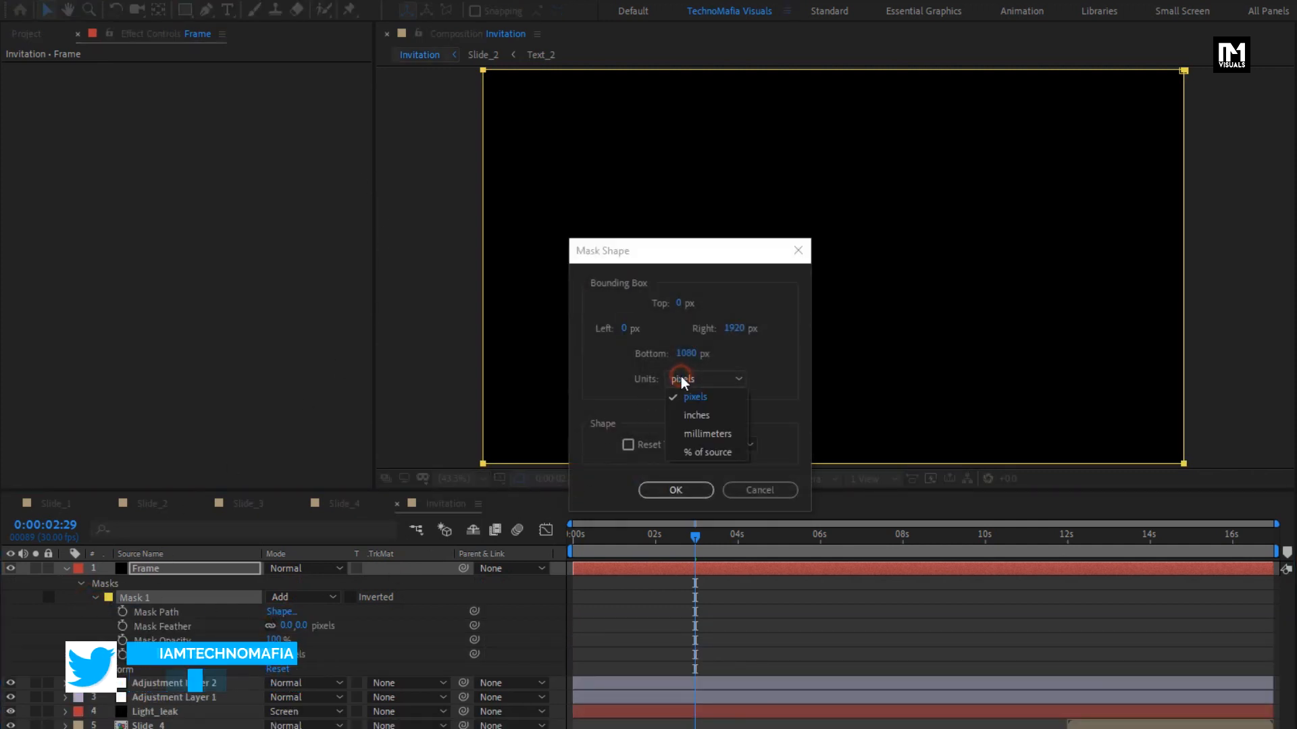
pyautogui.click(731, 450)
pyautogui.click(678, 304)
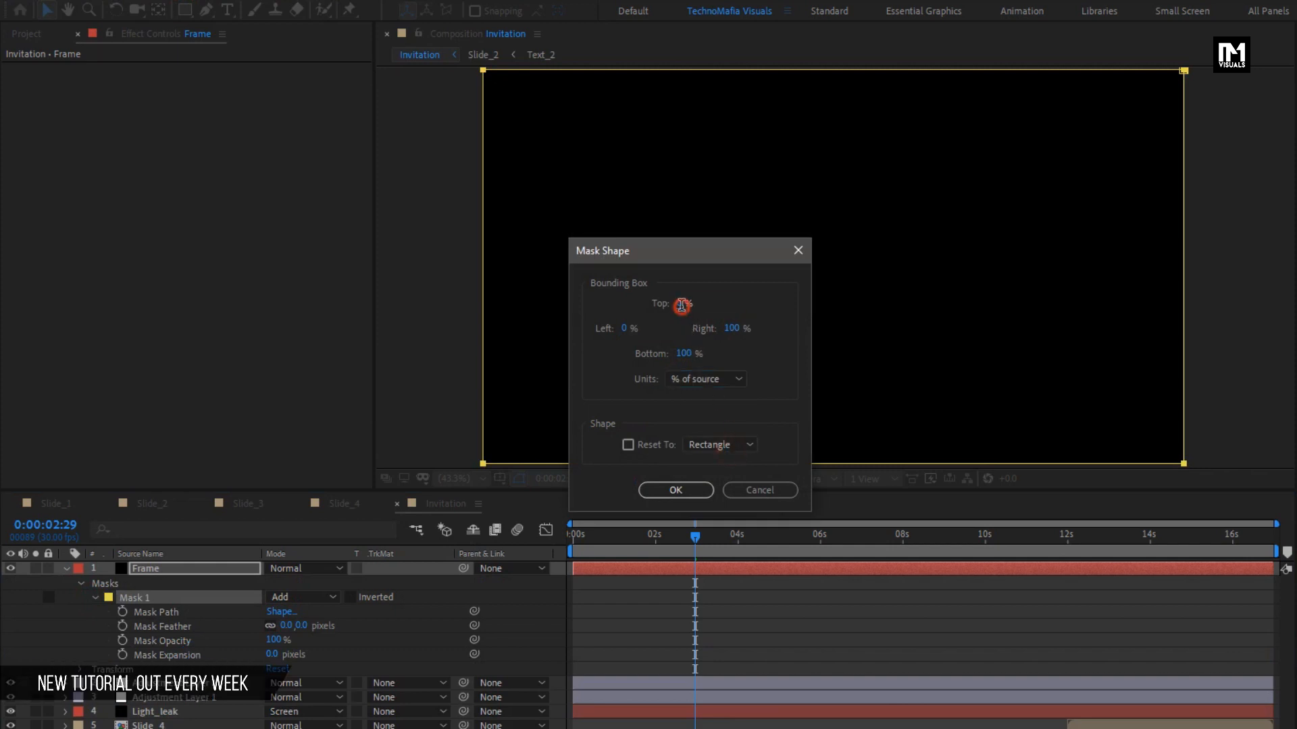
pyautogui.write('10')
pyautogui.click(684, 354)
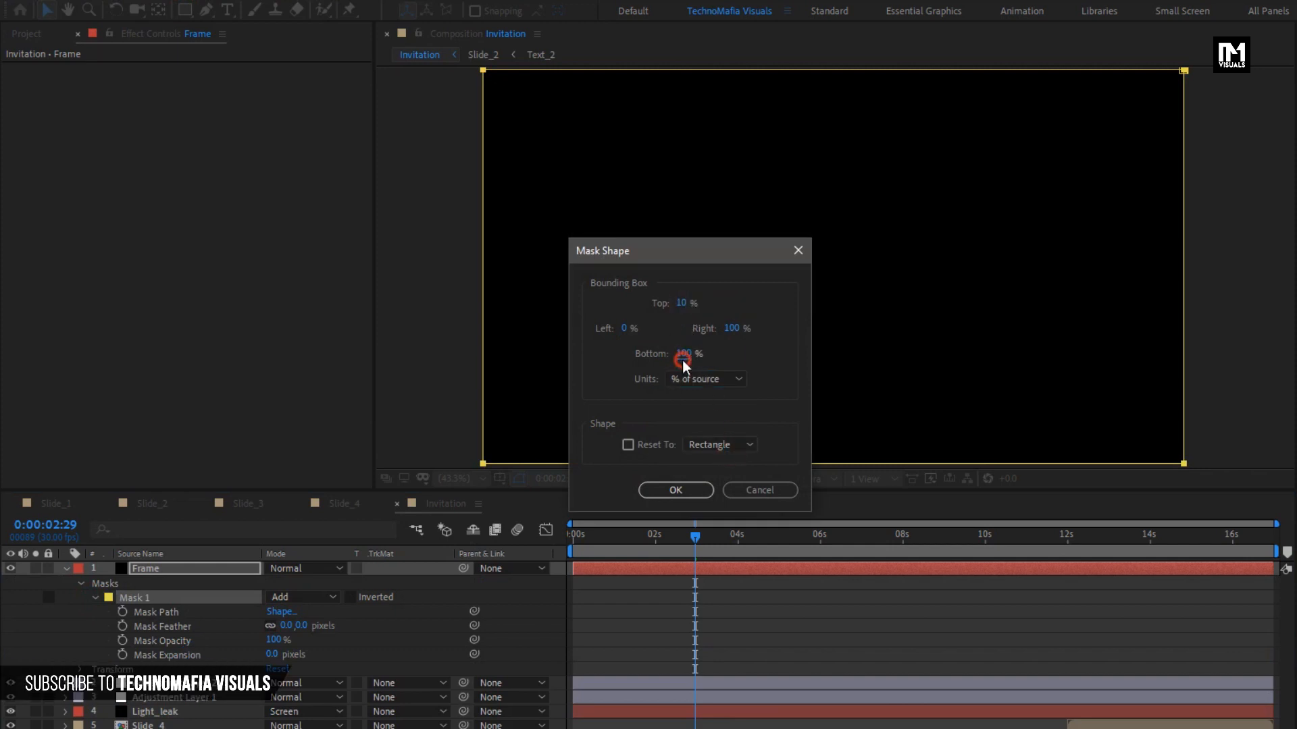
pyautogui.click(663, 490)
pyautogui.click(350, 598)
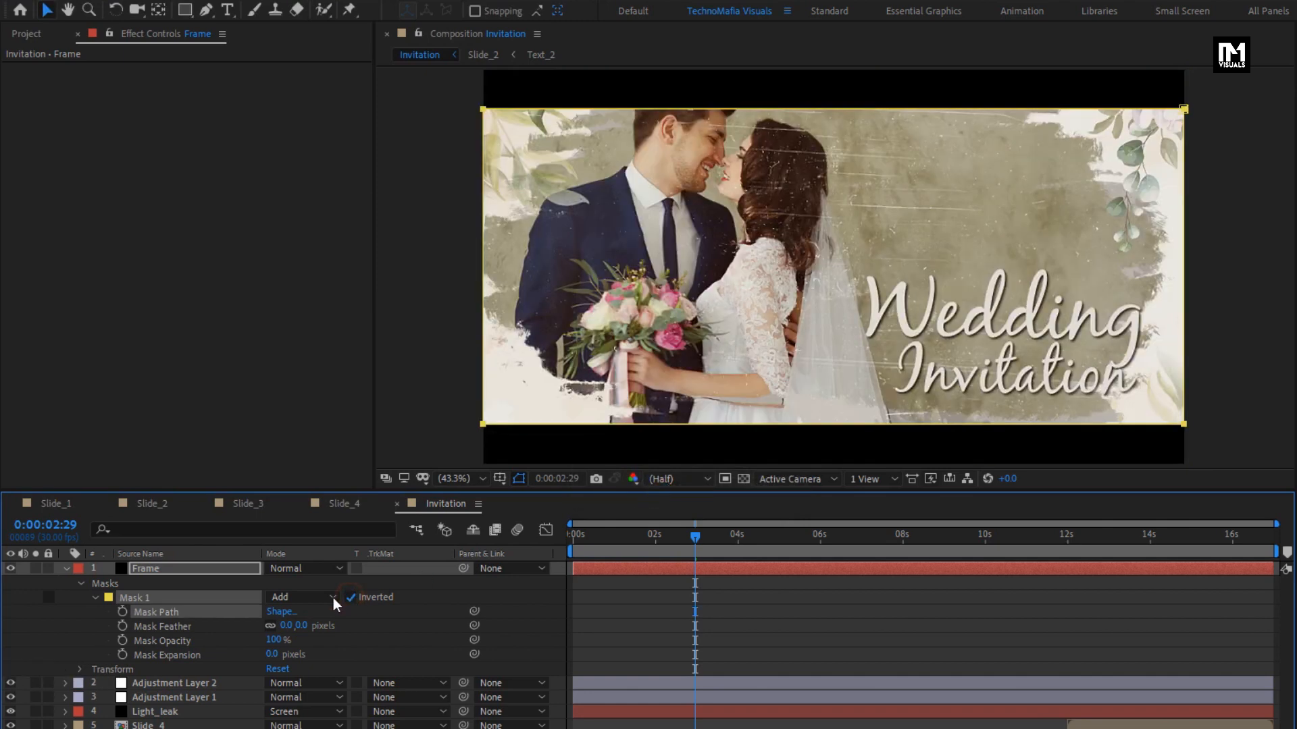
pyautogui.click(65, 570)
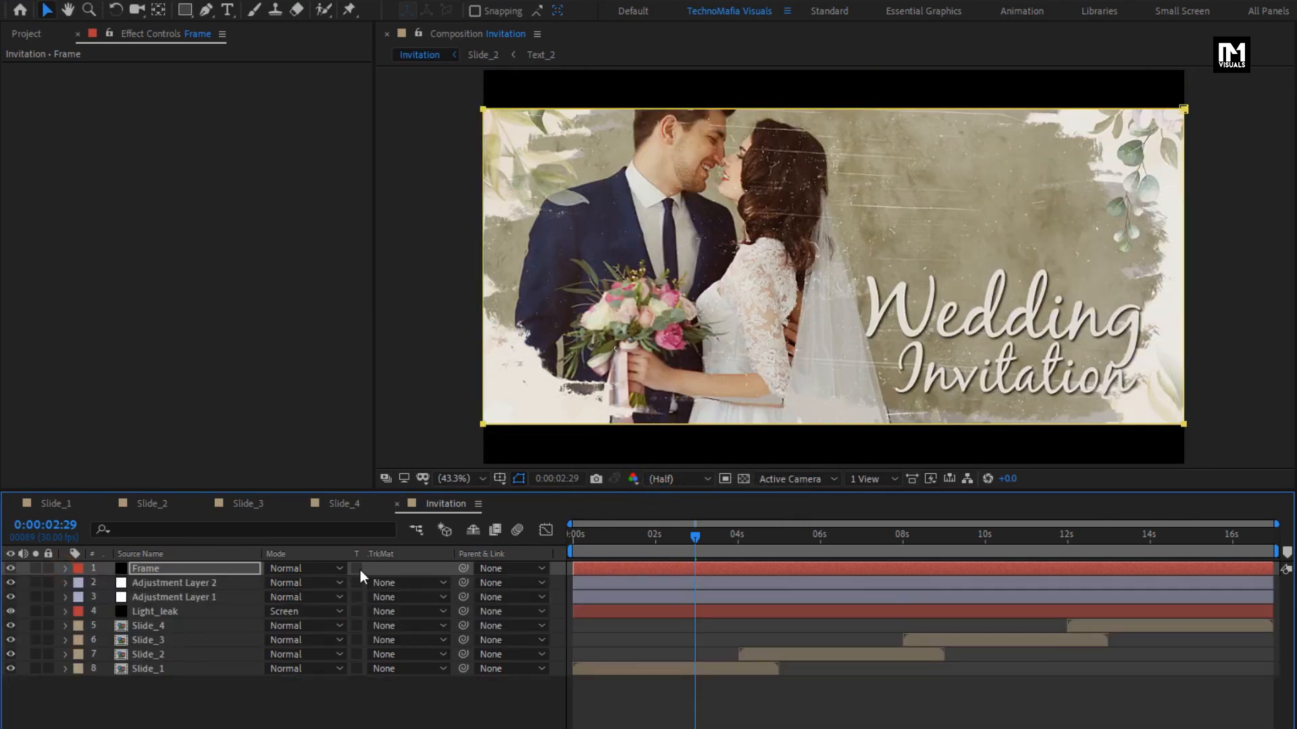
# Step: Play back the Invitation composition from 0:00:00:00 to review the letterboxed slideshow
pyautogui.click(572, 533)
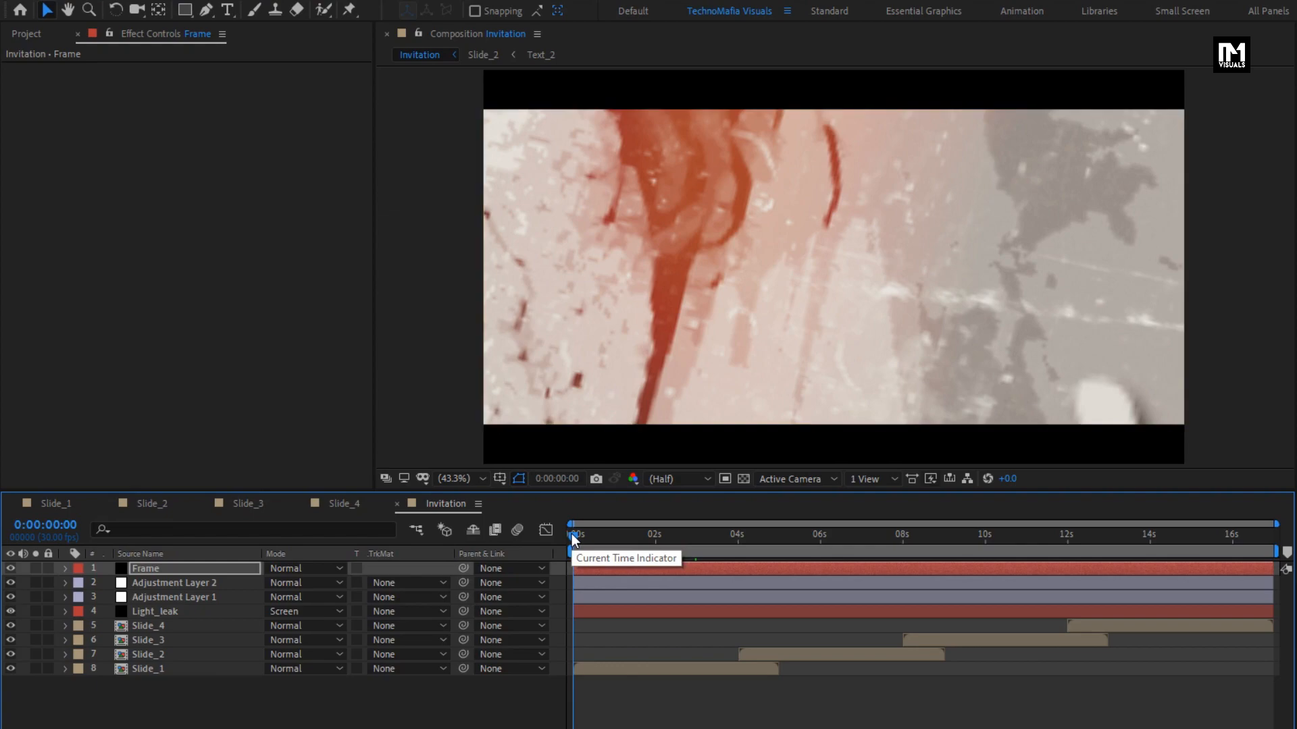
pyautogui.press('space')
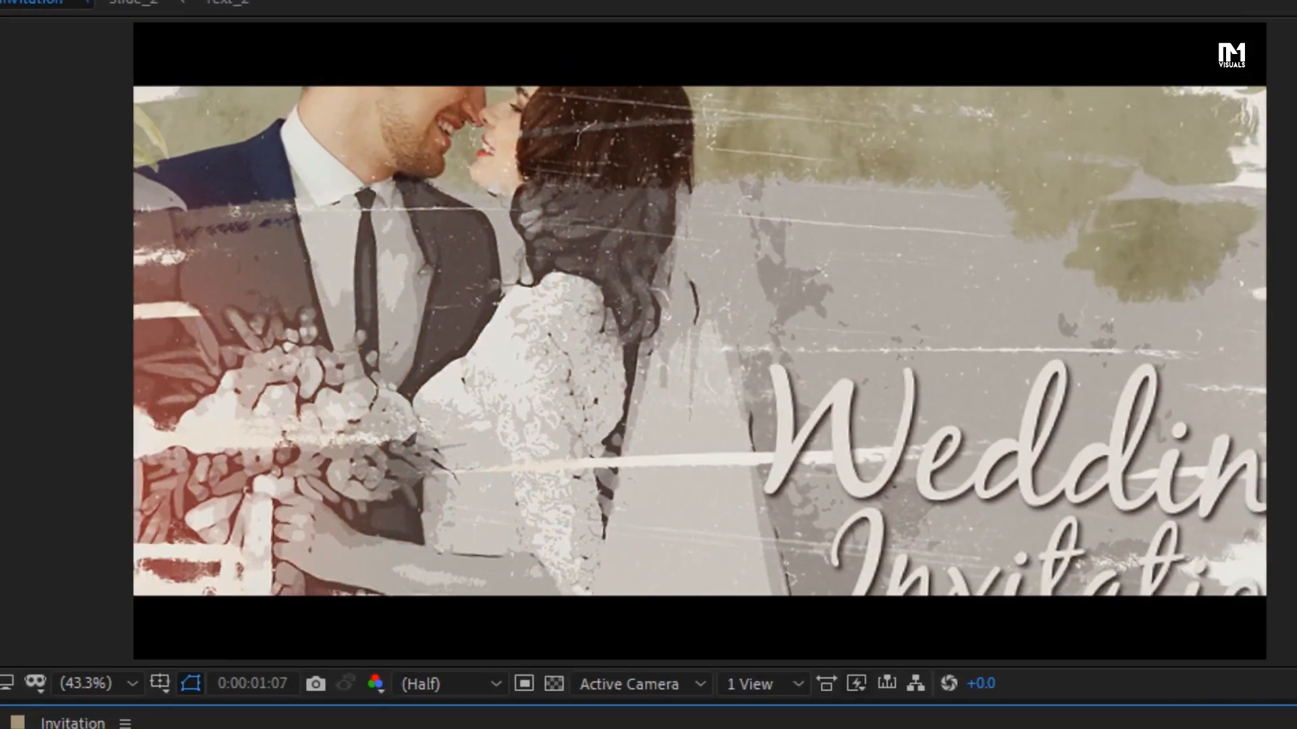